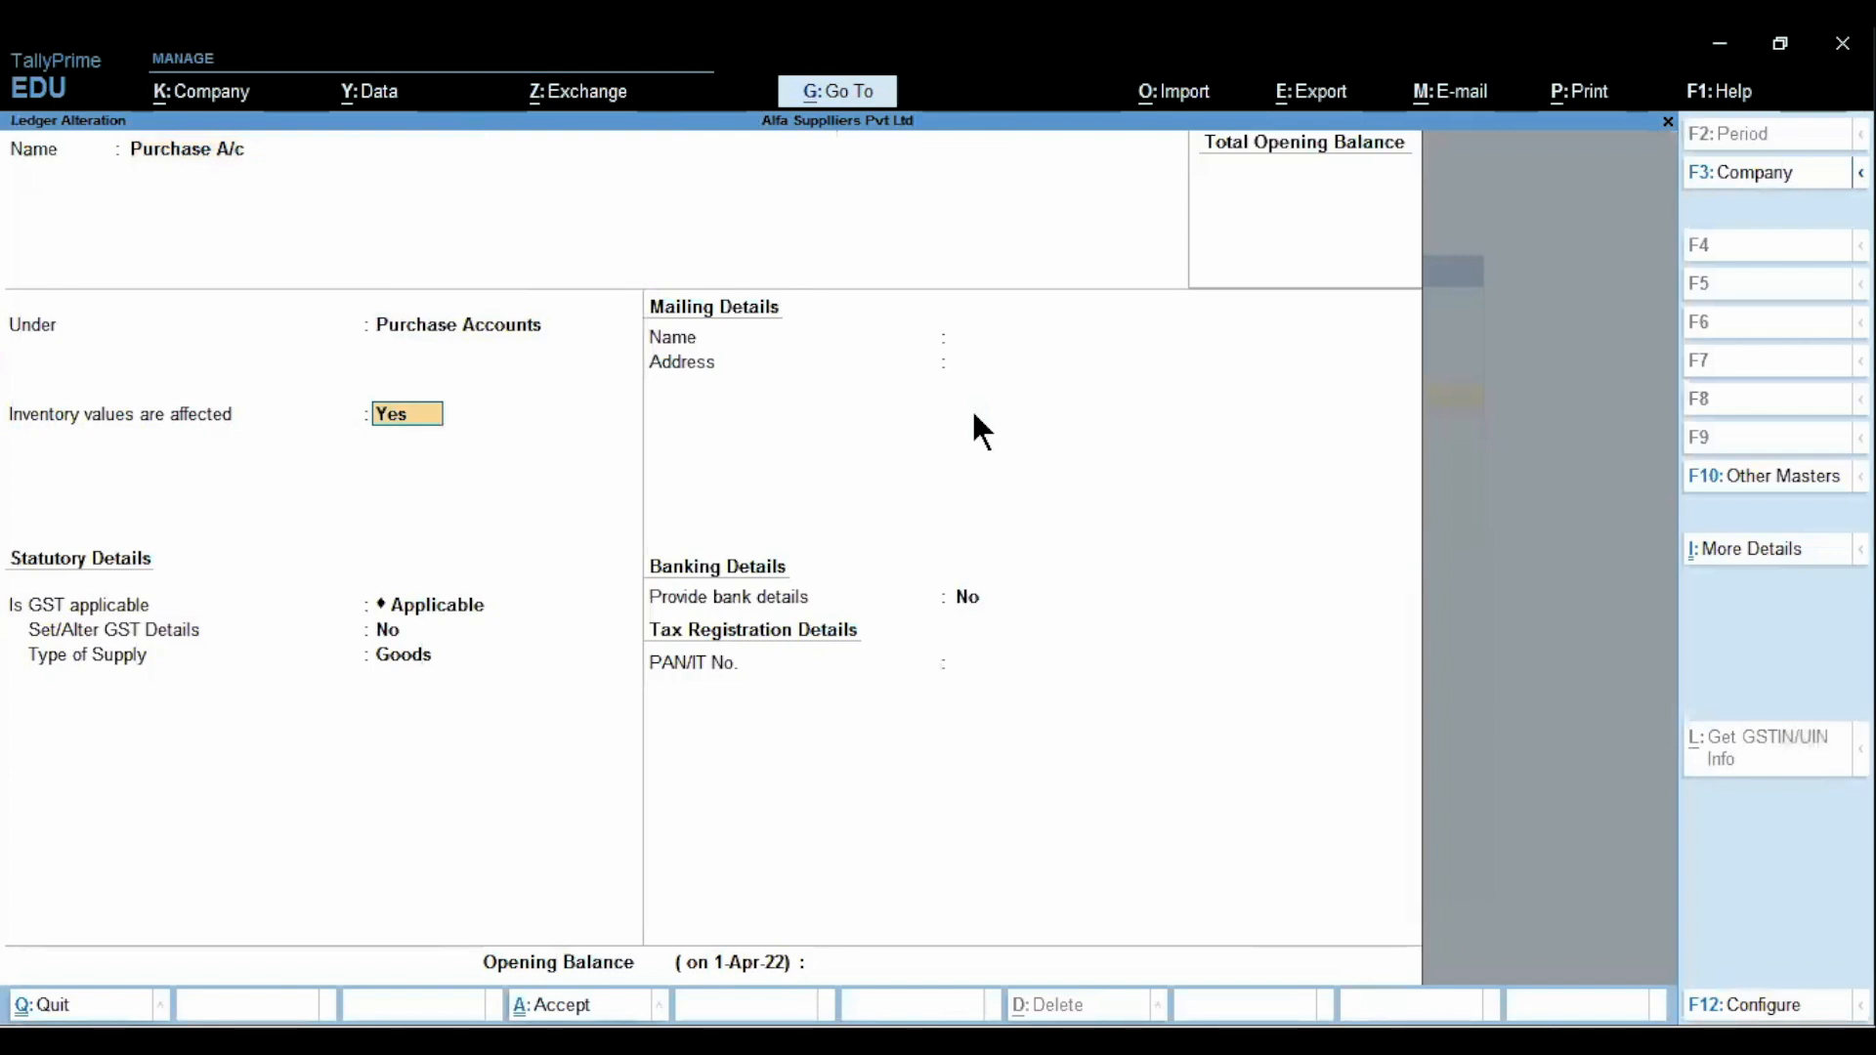
Keep inventory values affected at Yes, GST at Applicable and Set/Alter GST Details at No in the Purchase A/c ledger
{"action": "key", "text": "Return"}
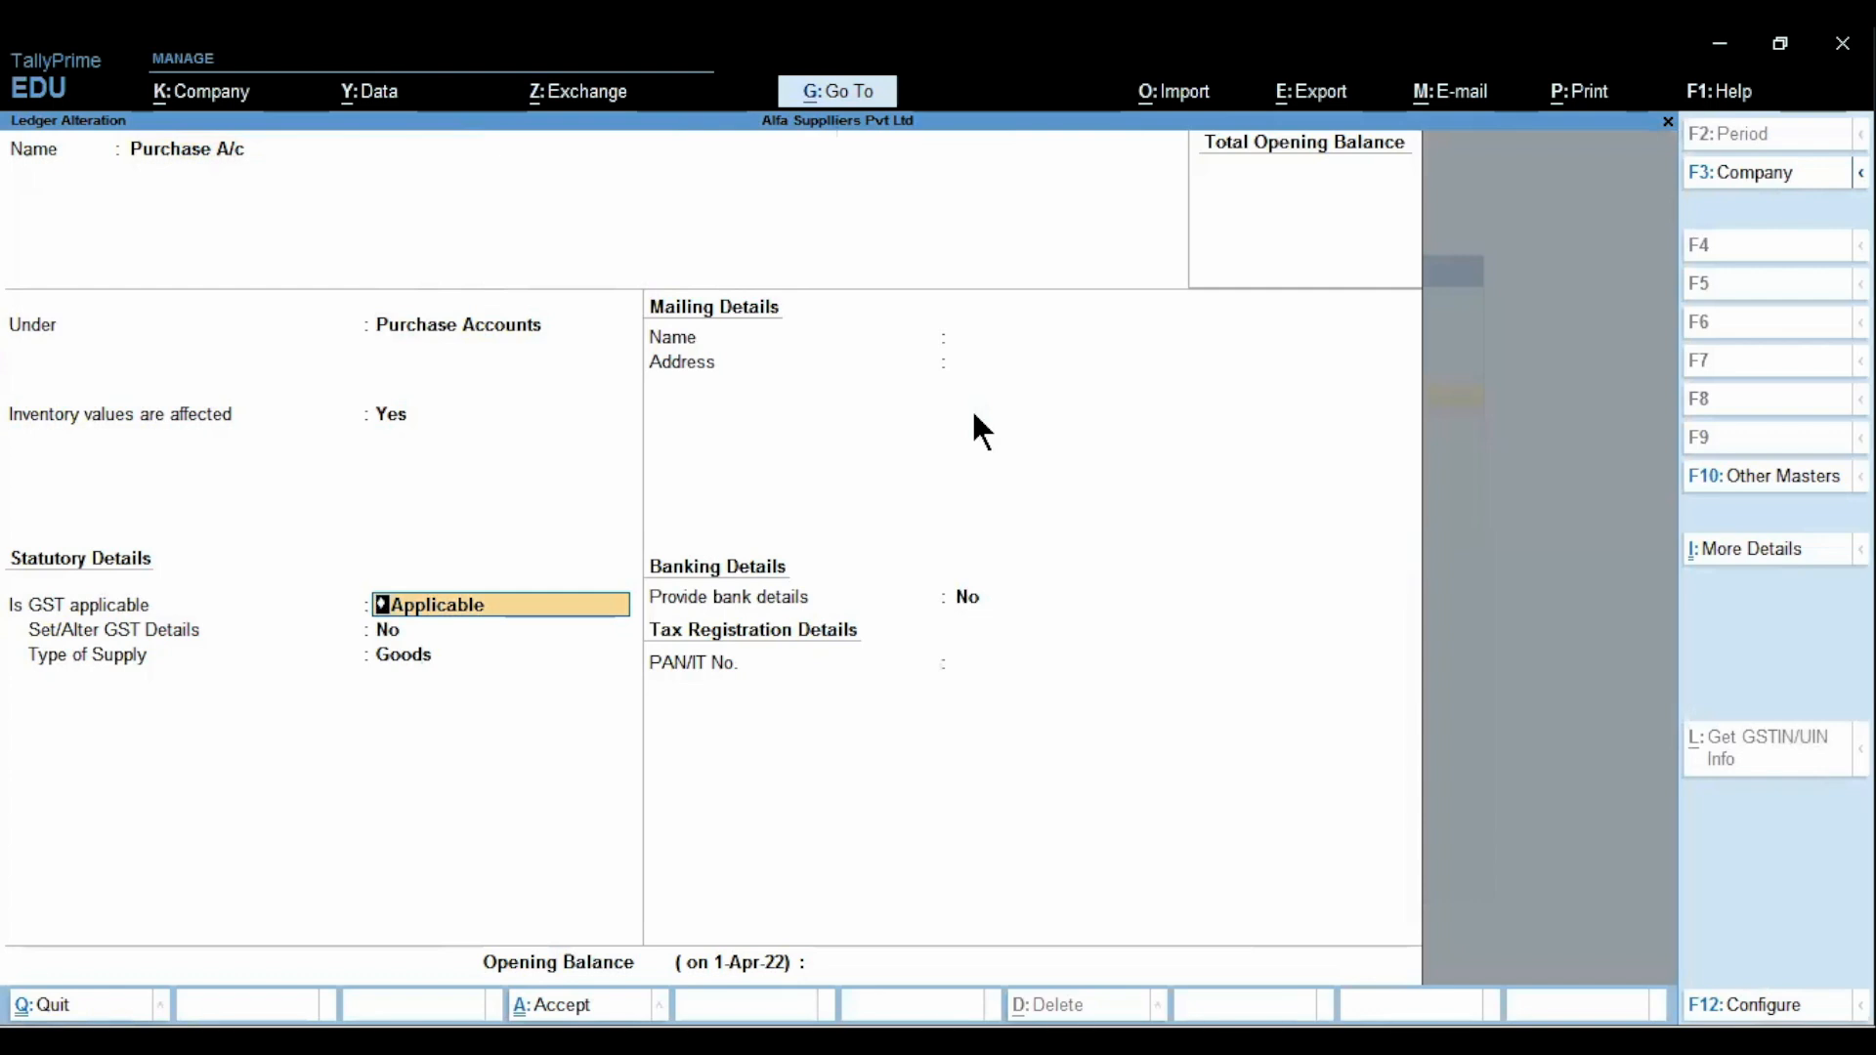
{"action": "key", "text": "Return"}
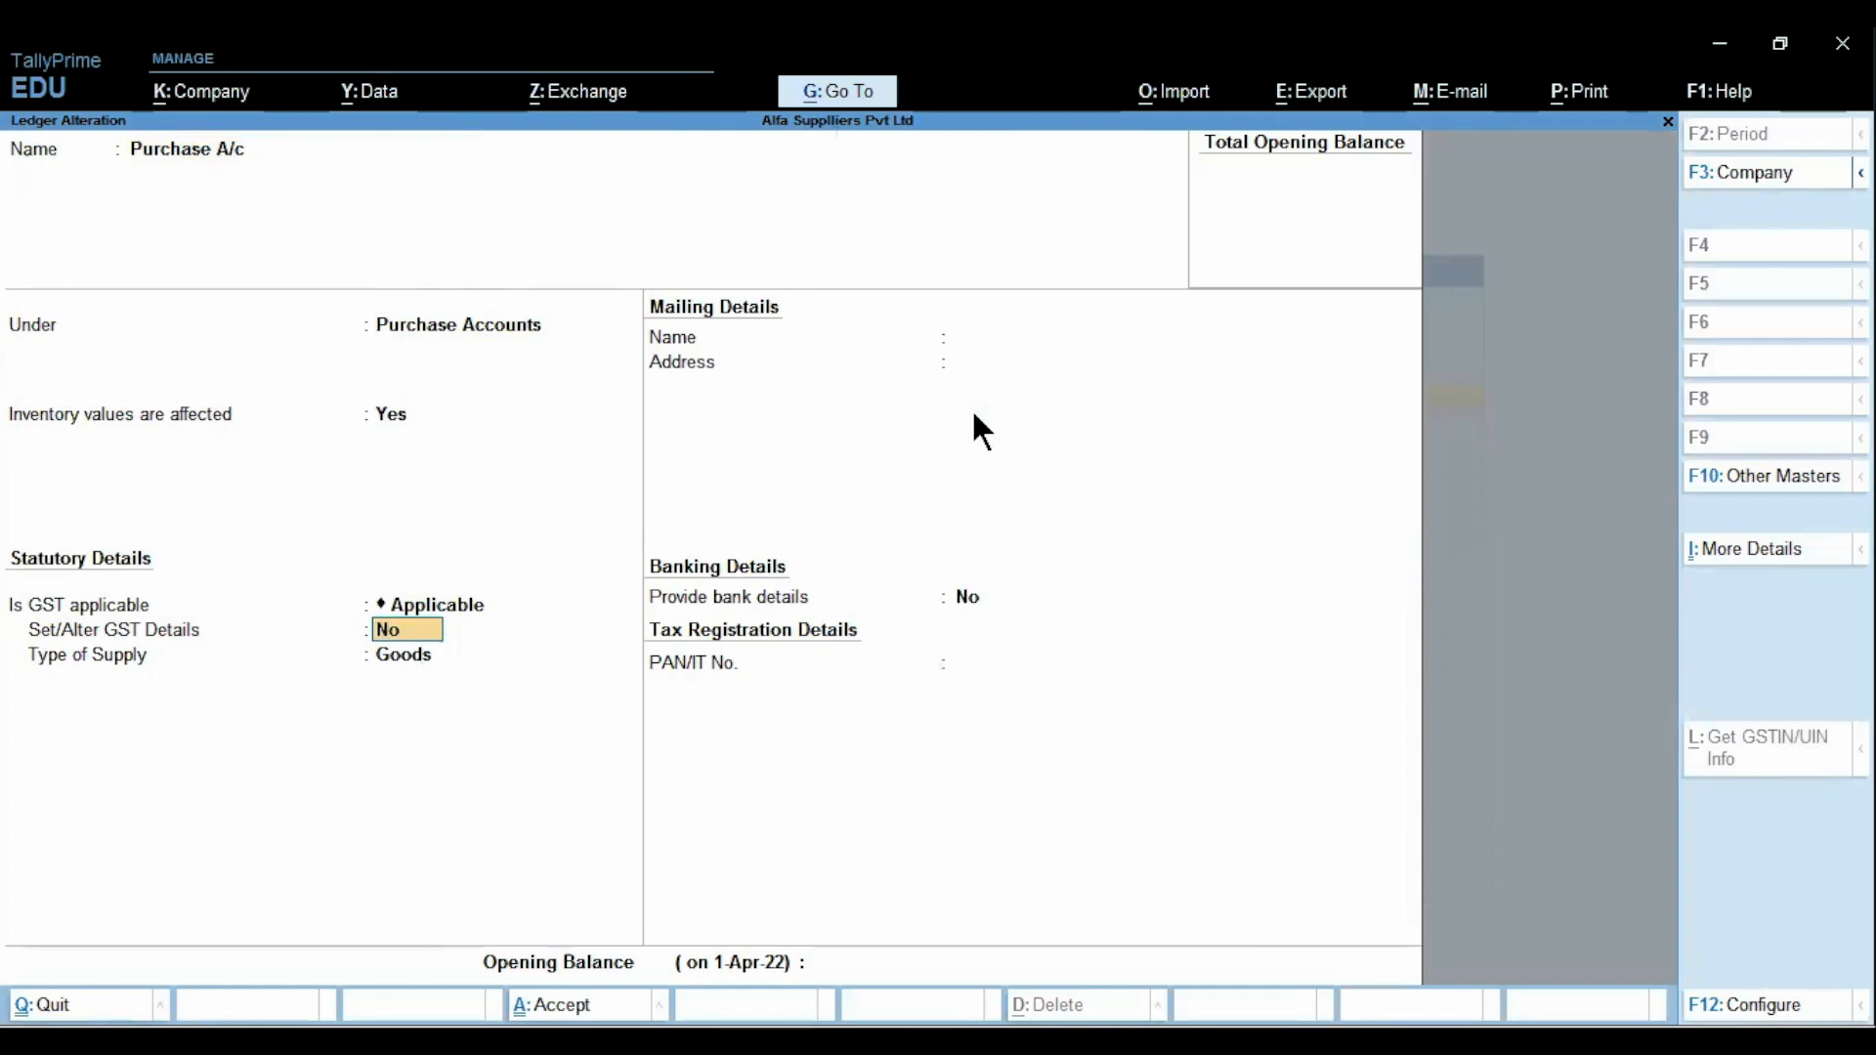
{"action": "key", "text": "Return"}
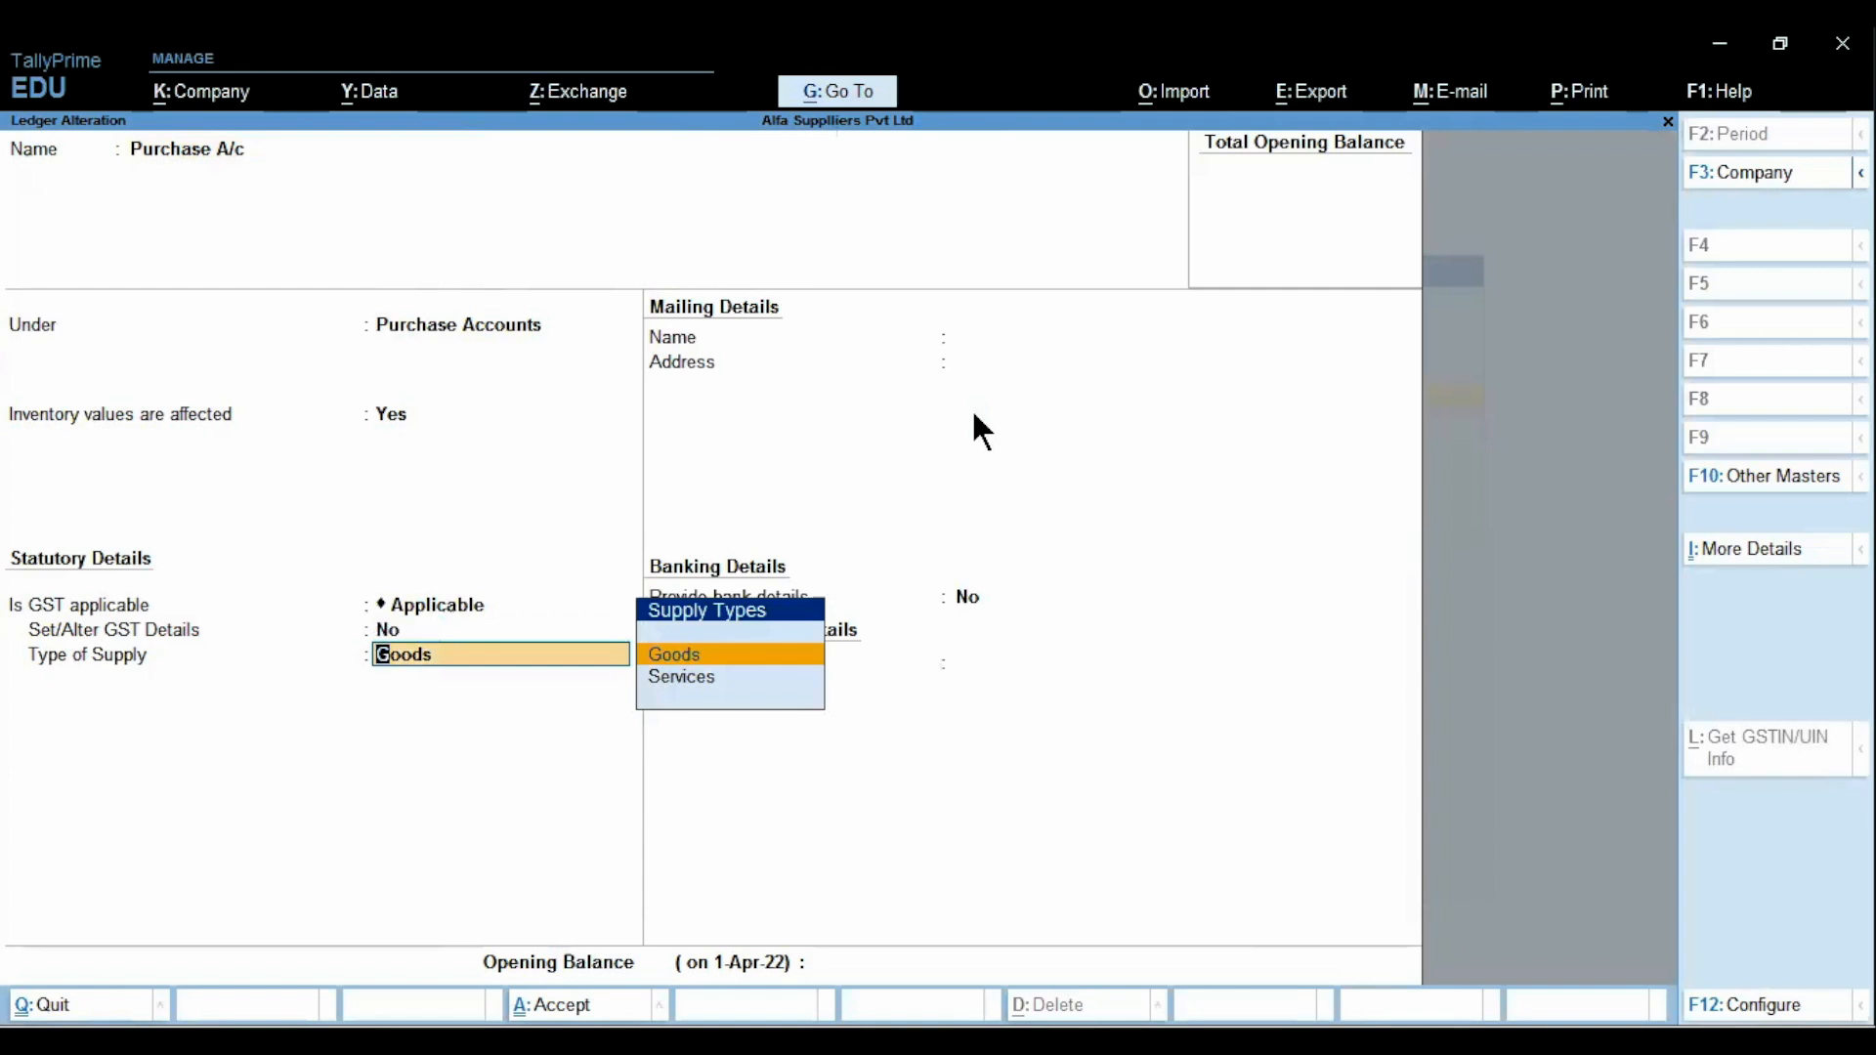
Check the option for providing GST rate details for ledgers in the ledger configuration and accept the configuration
{"action": "left_click", "coordinate": [1762, 994]}
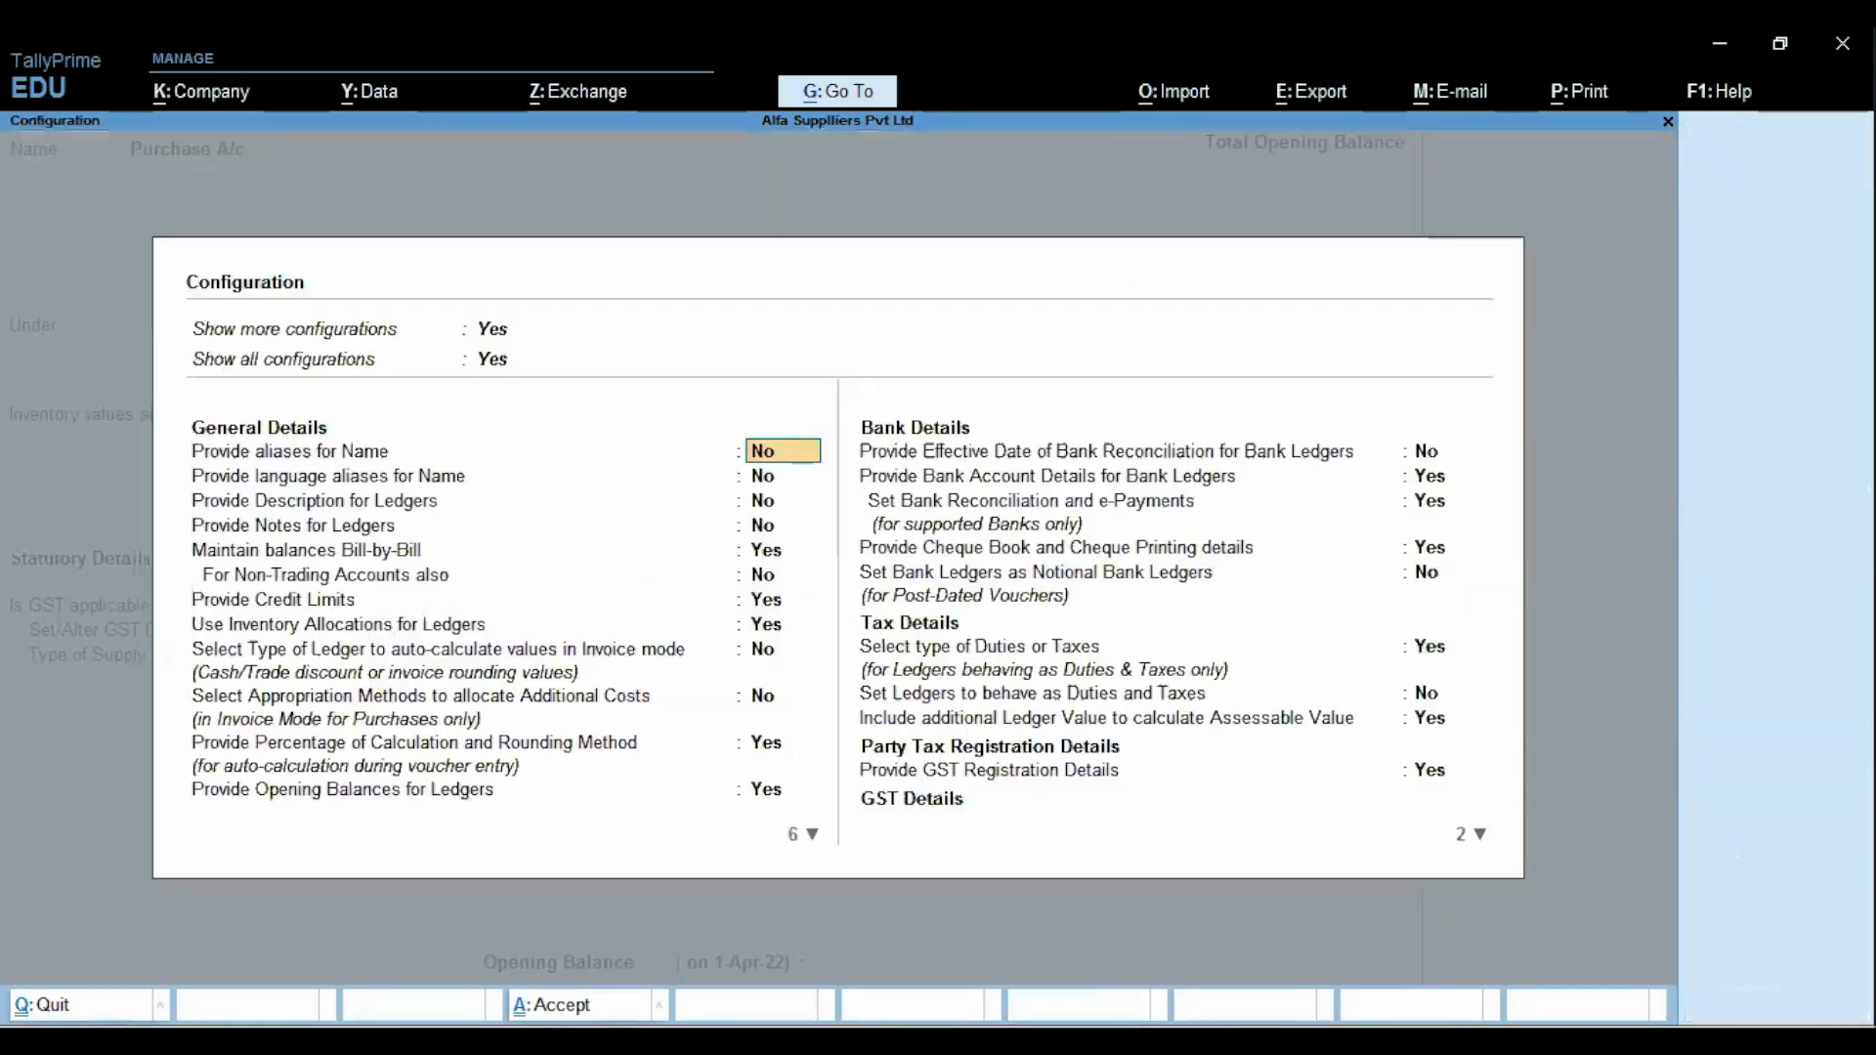
{"action": "left_click", "coordinate": [1062, 804]}
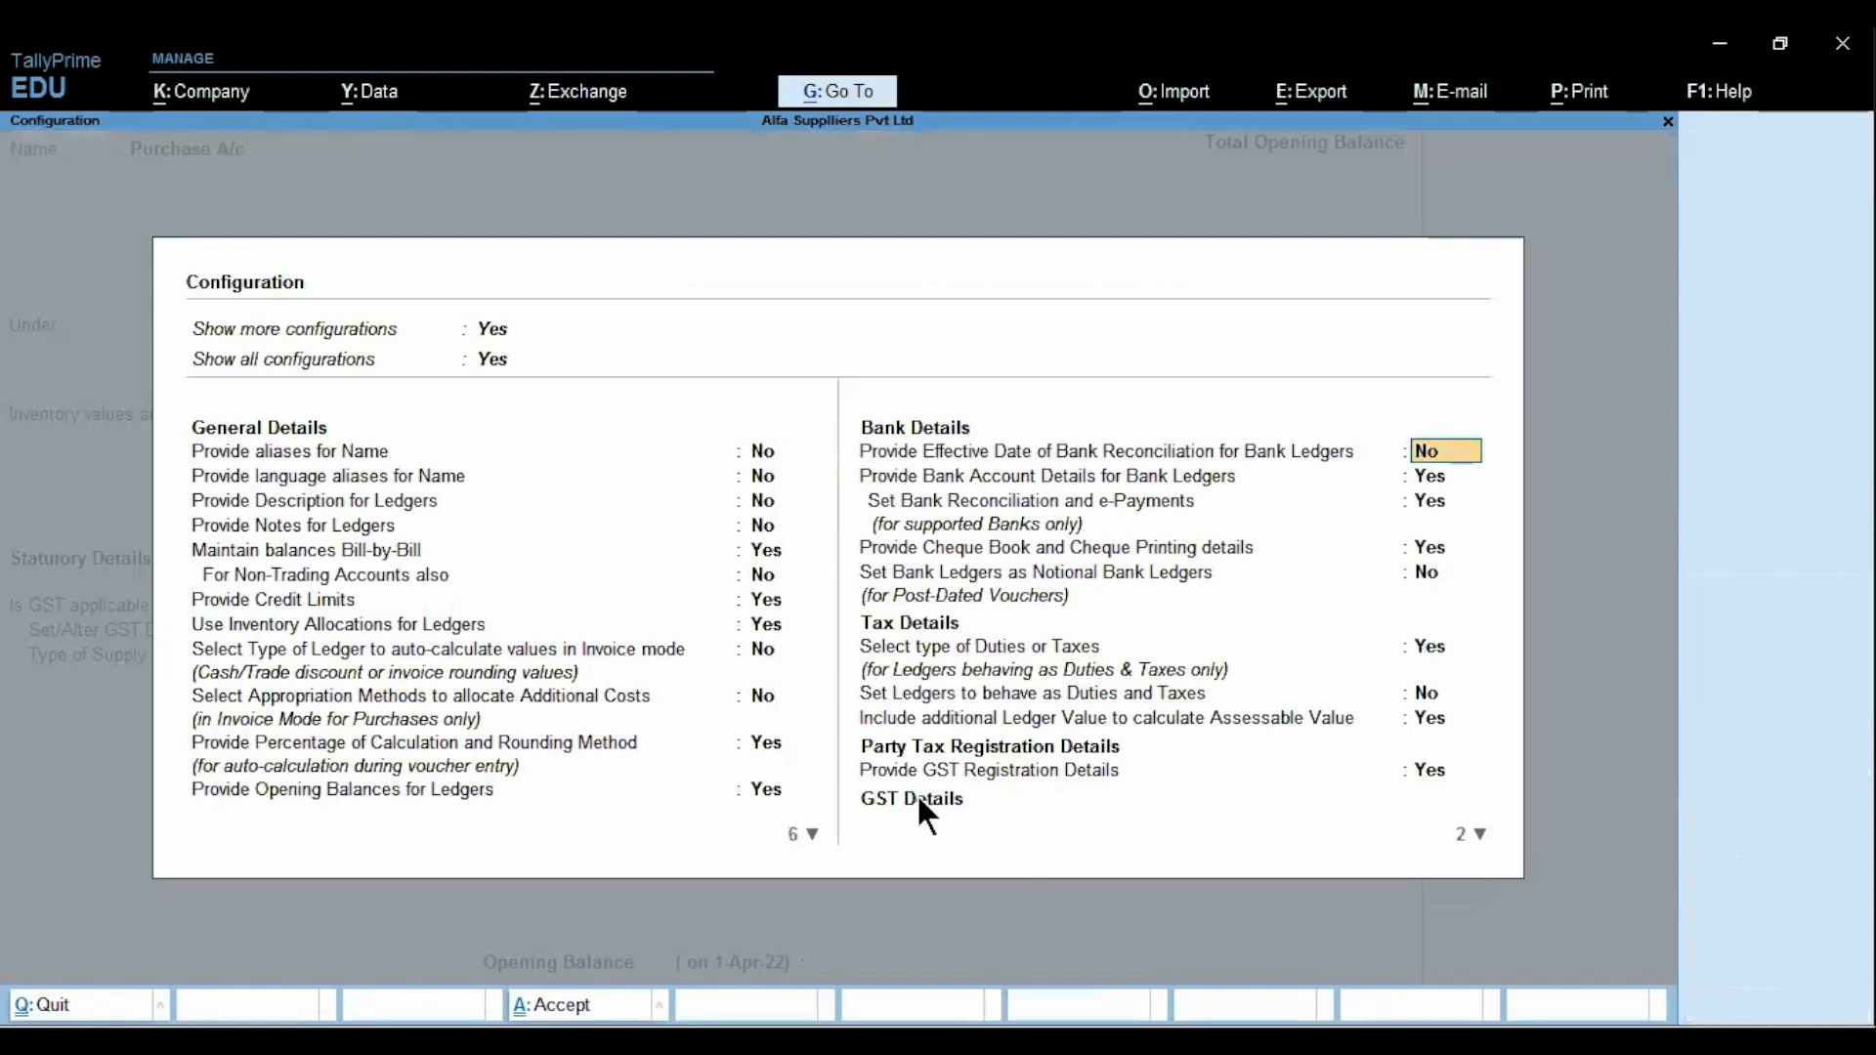
{"action": "key", "text": "Down"}
{"action": "key", "text": "Down"}
{"action": "key", "text": "Down"}
{"action": "key", "text": "Down"}
{"action": "key", "text": "Down"}
{"action": "key", "text": "Down"}
{"action": "key", "text": "Down"}
{"action": "key", "text": "Down"}
{"action": "key", "text": "Down"}
{"action": "key", "text": "Down"}
{"action": "key", "text": "Up"}
{"action": "key", "text": "Down"}
{"action": "key", "text": "Up"}
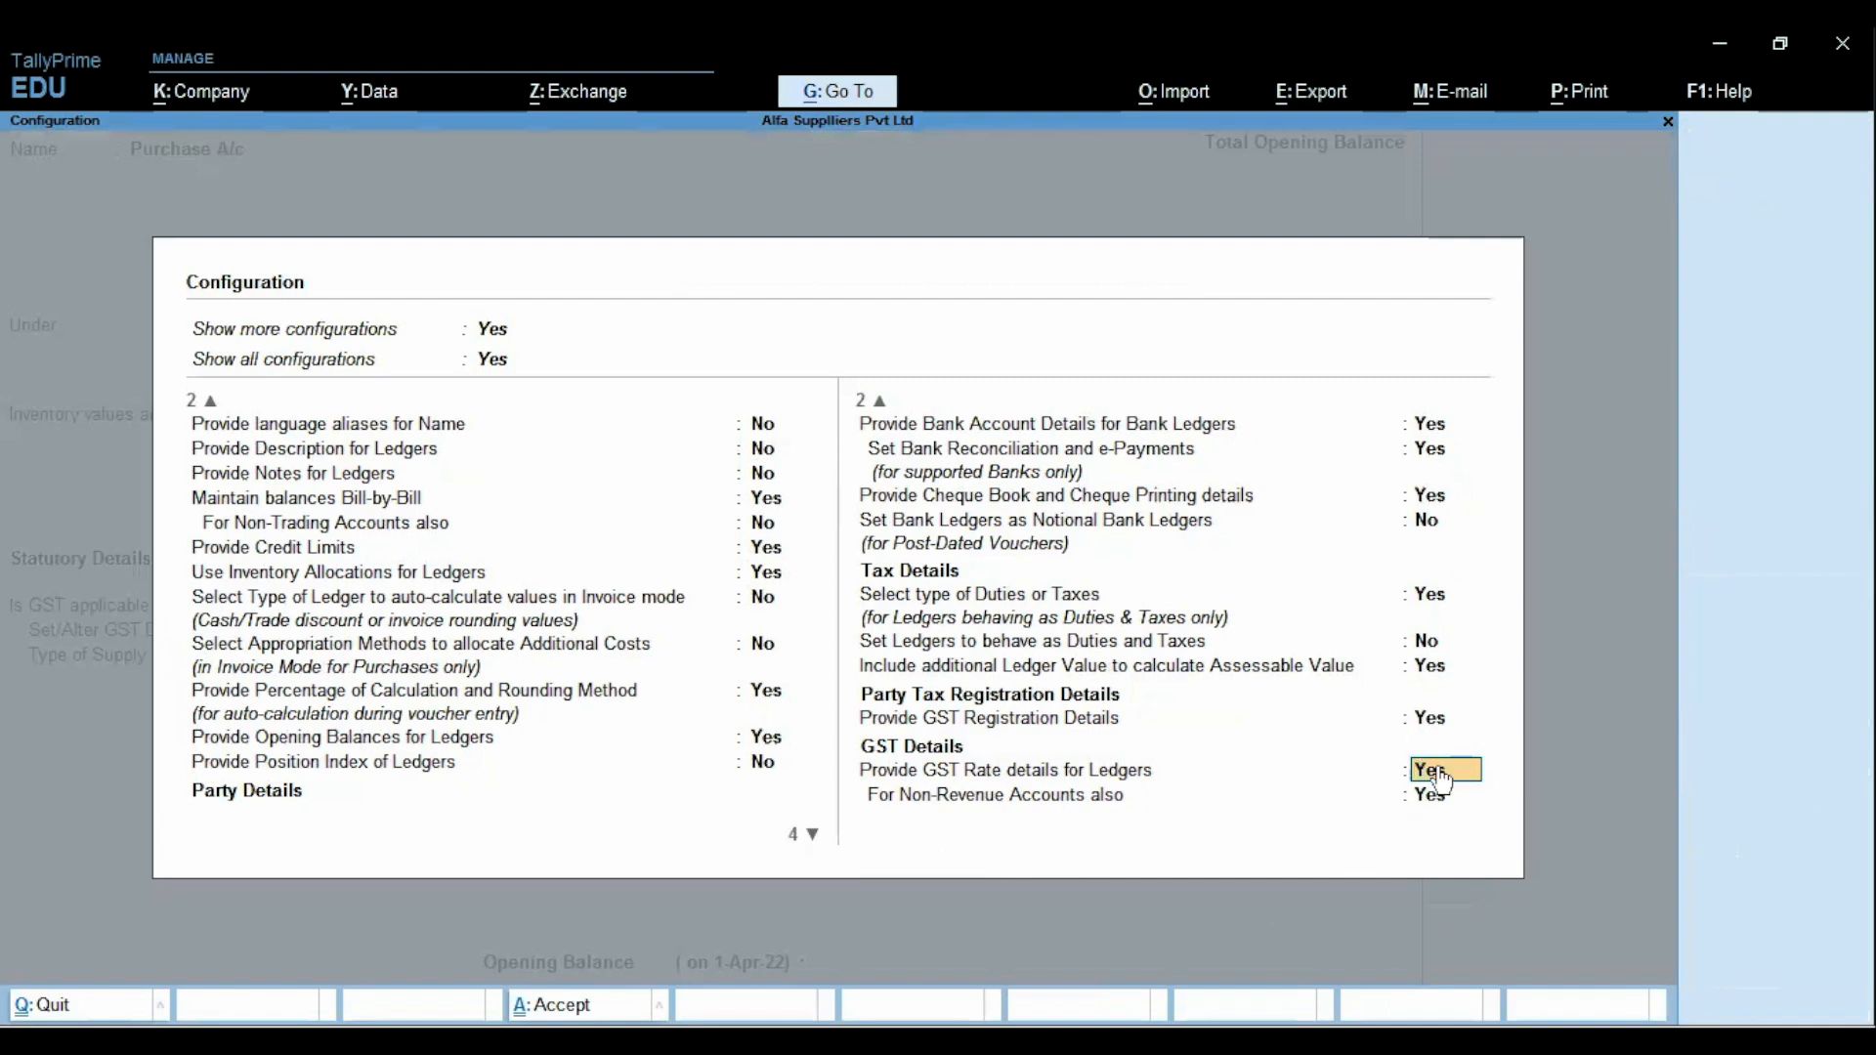
{"action": "key", "text": "ctrl+a"}
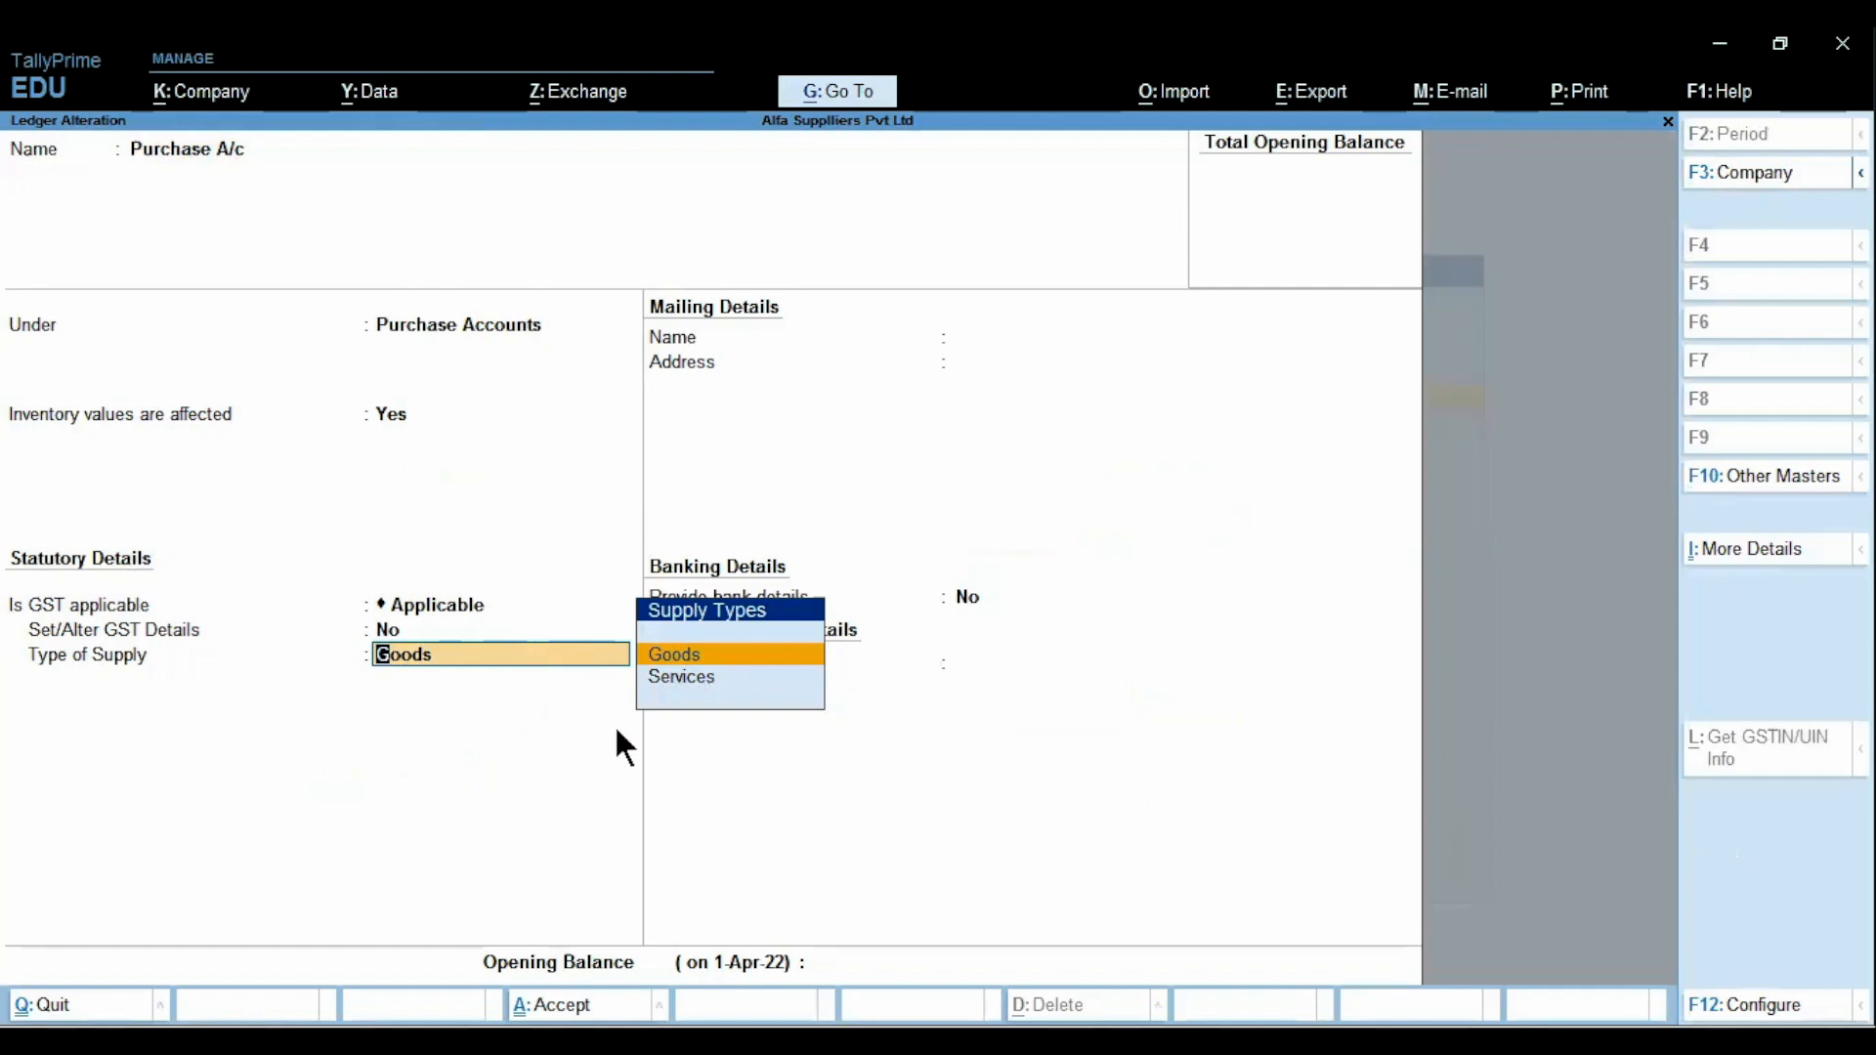
Save the Purchase A/c ledger with Goods as the type of supply and return to the Gateway of Tally
{"action": "key", "text": "ctrl+a"}
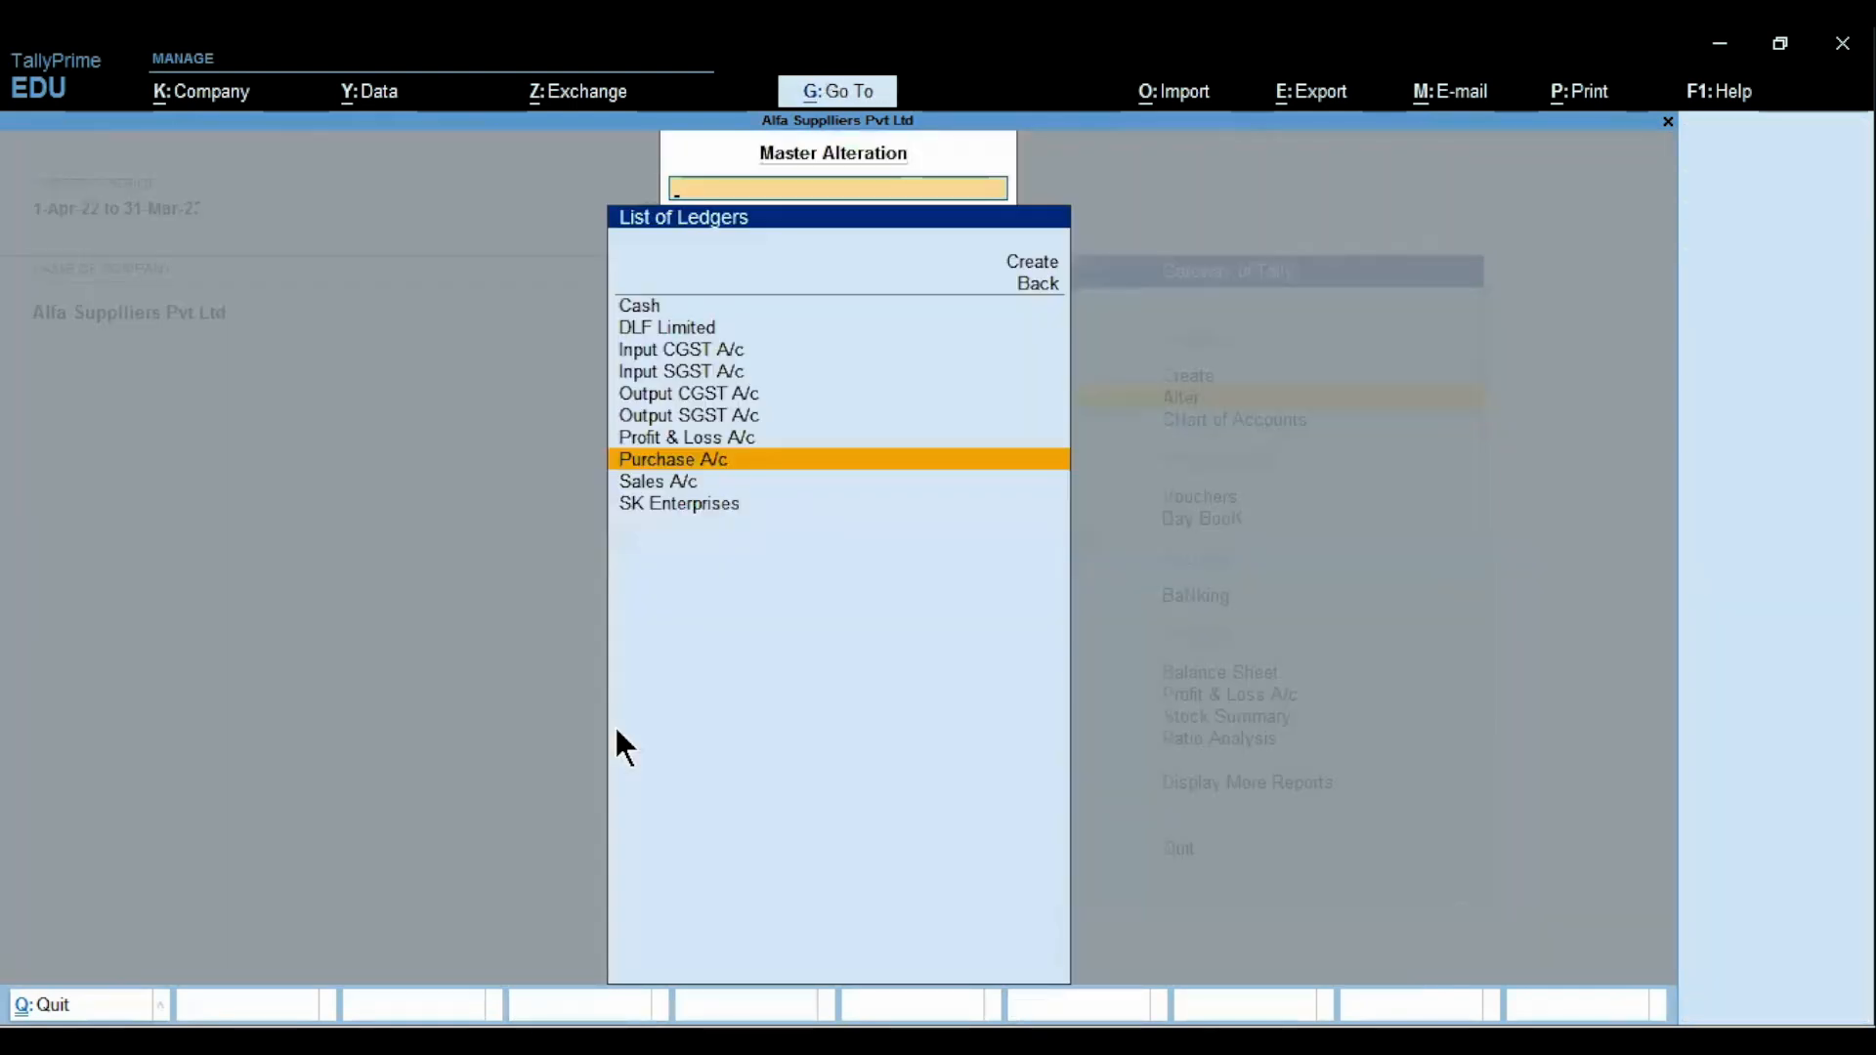
{"action": "key", "text": "Escape"}
{"action": "key", "text": "Escape"}
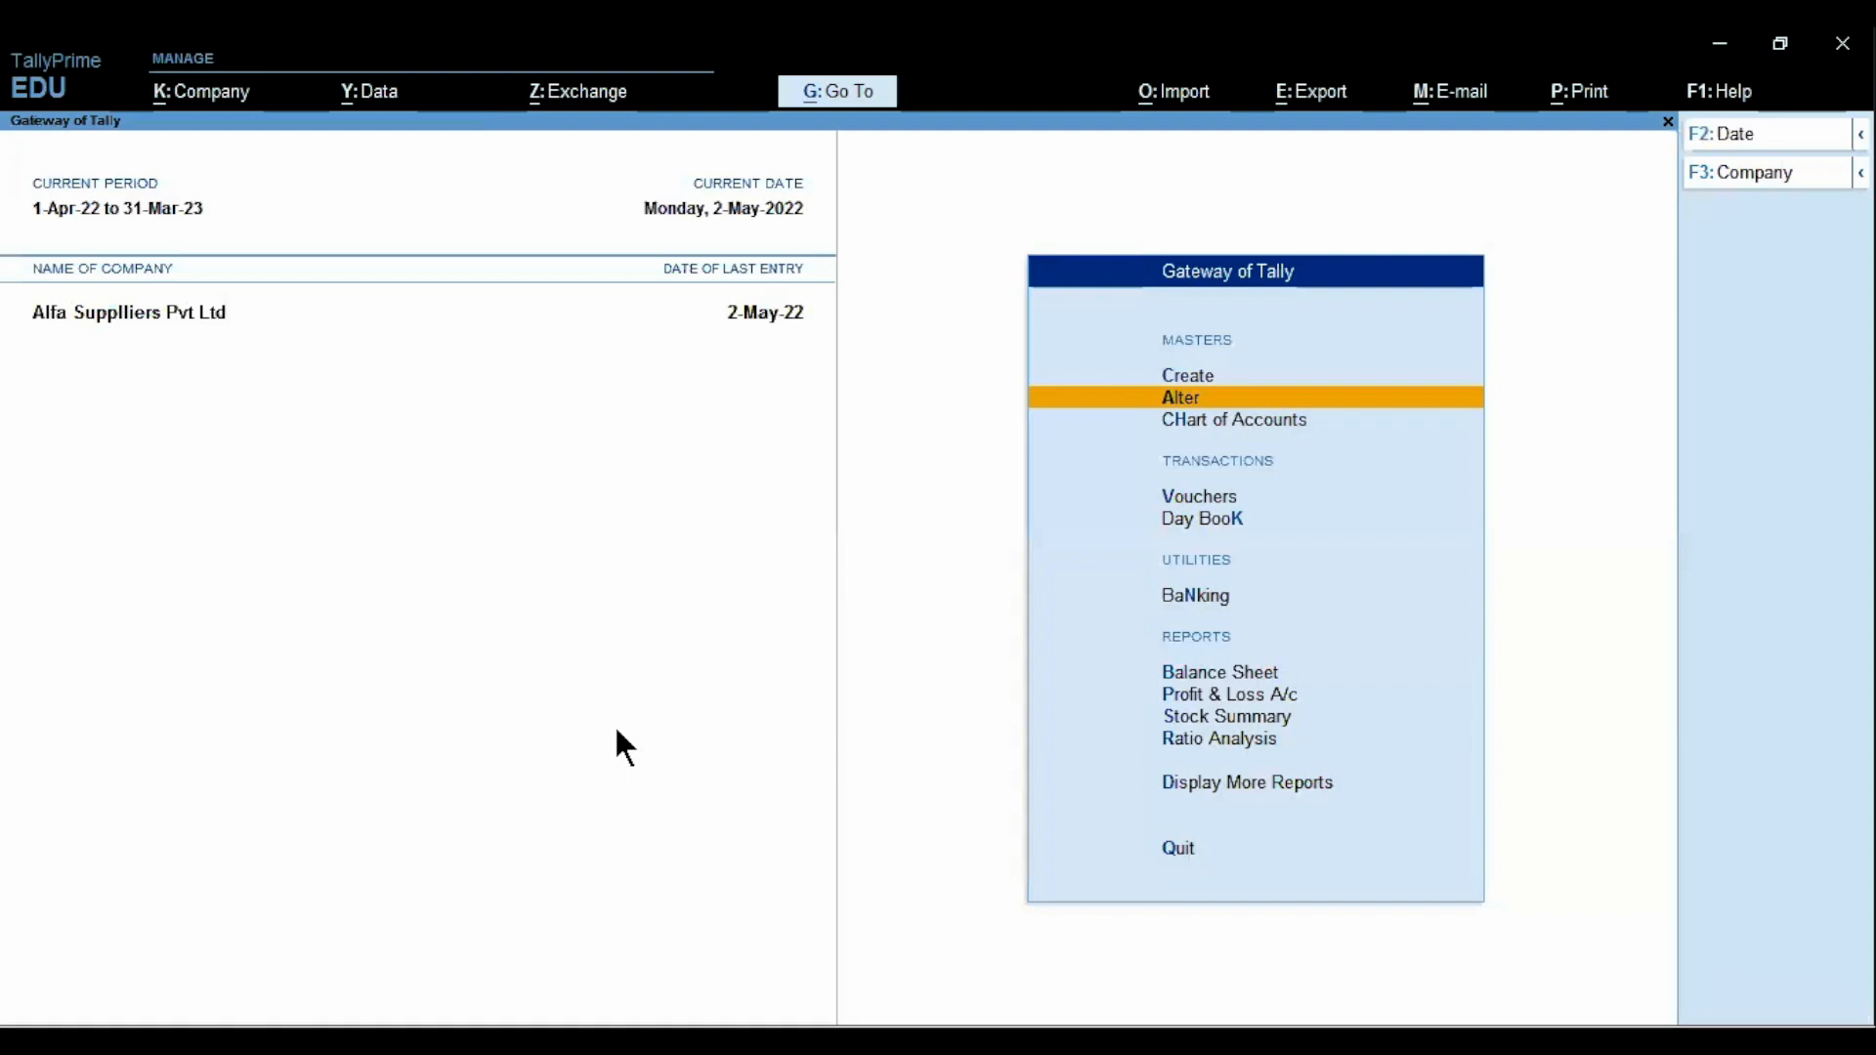
Start a new ledger named Input IGST and place it under the Duties & Taxes group
{"action": "key", "text": "Up"}
{"action": "key", "text": "Return"}
{"action": "key", "text": "Down"}
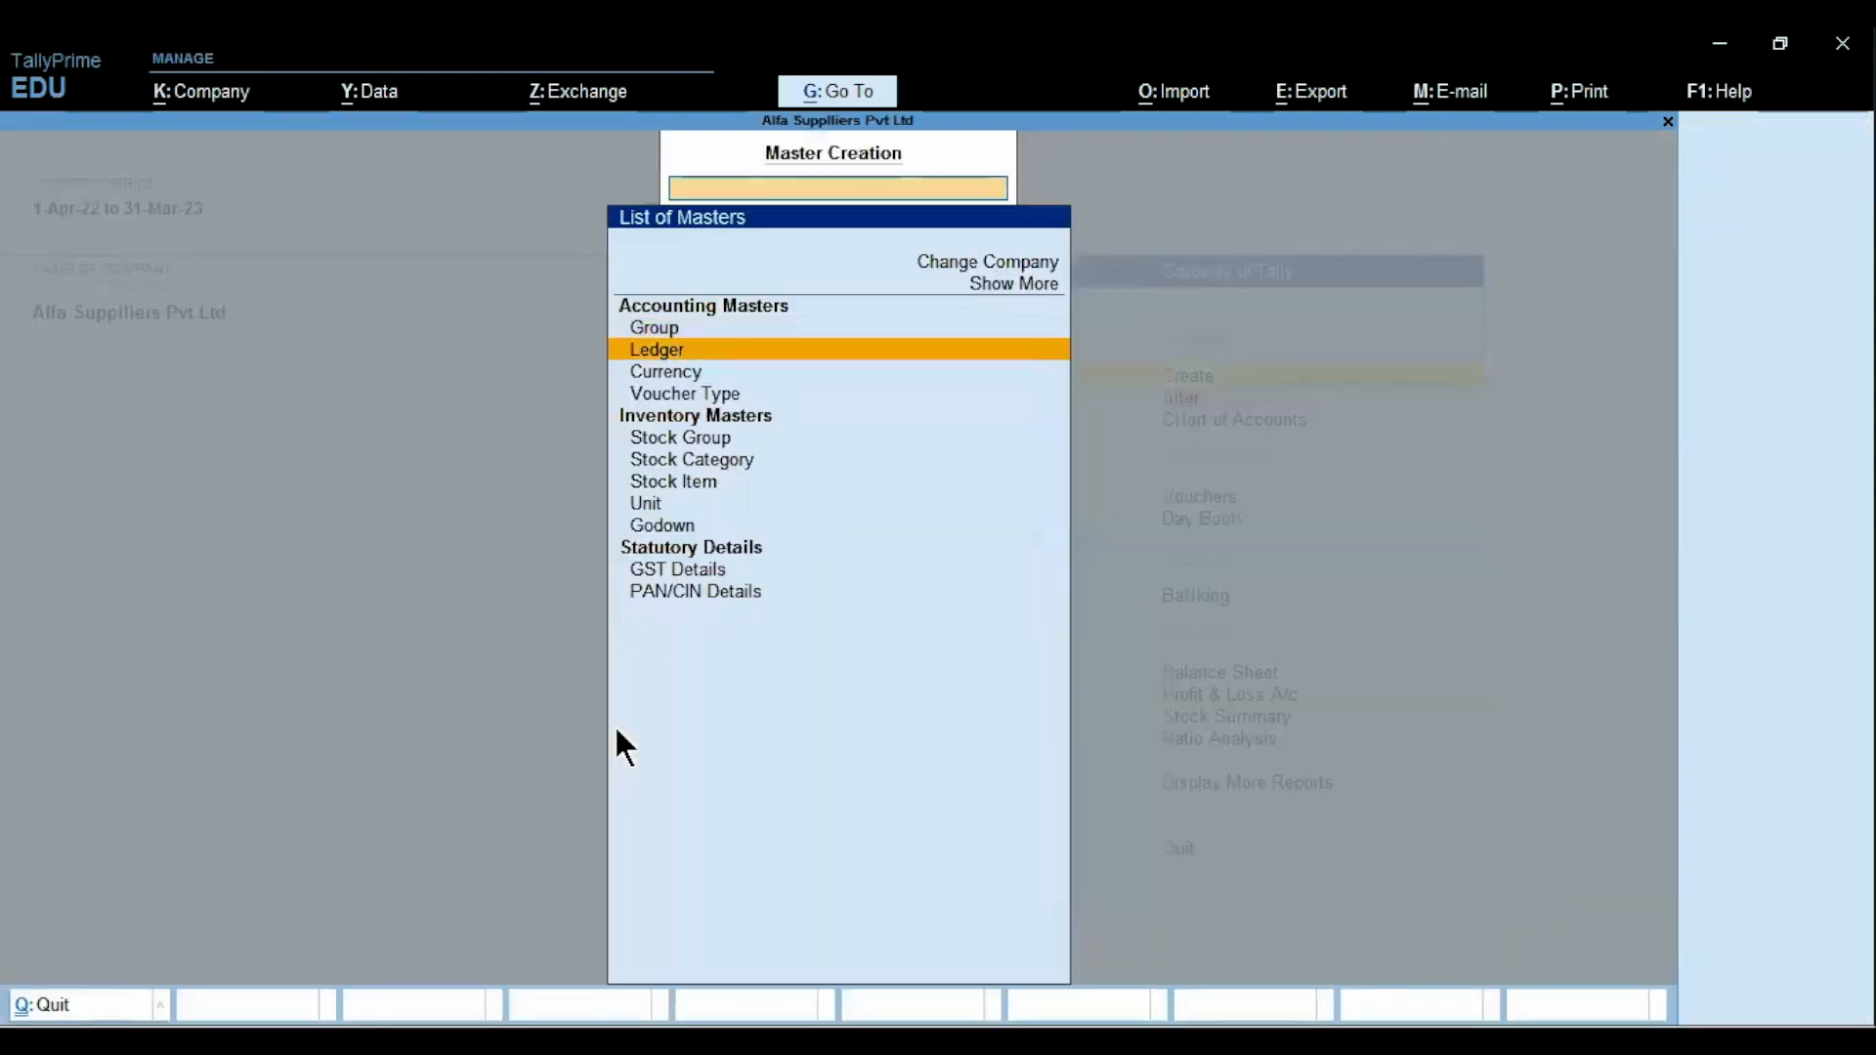
{"action": "key", "text": "Return"}
{"action": "type", "text": "Inp"}
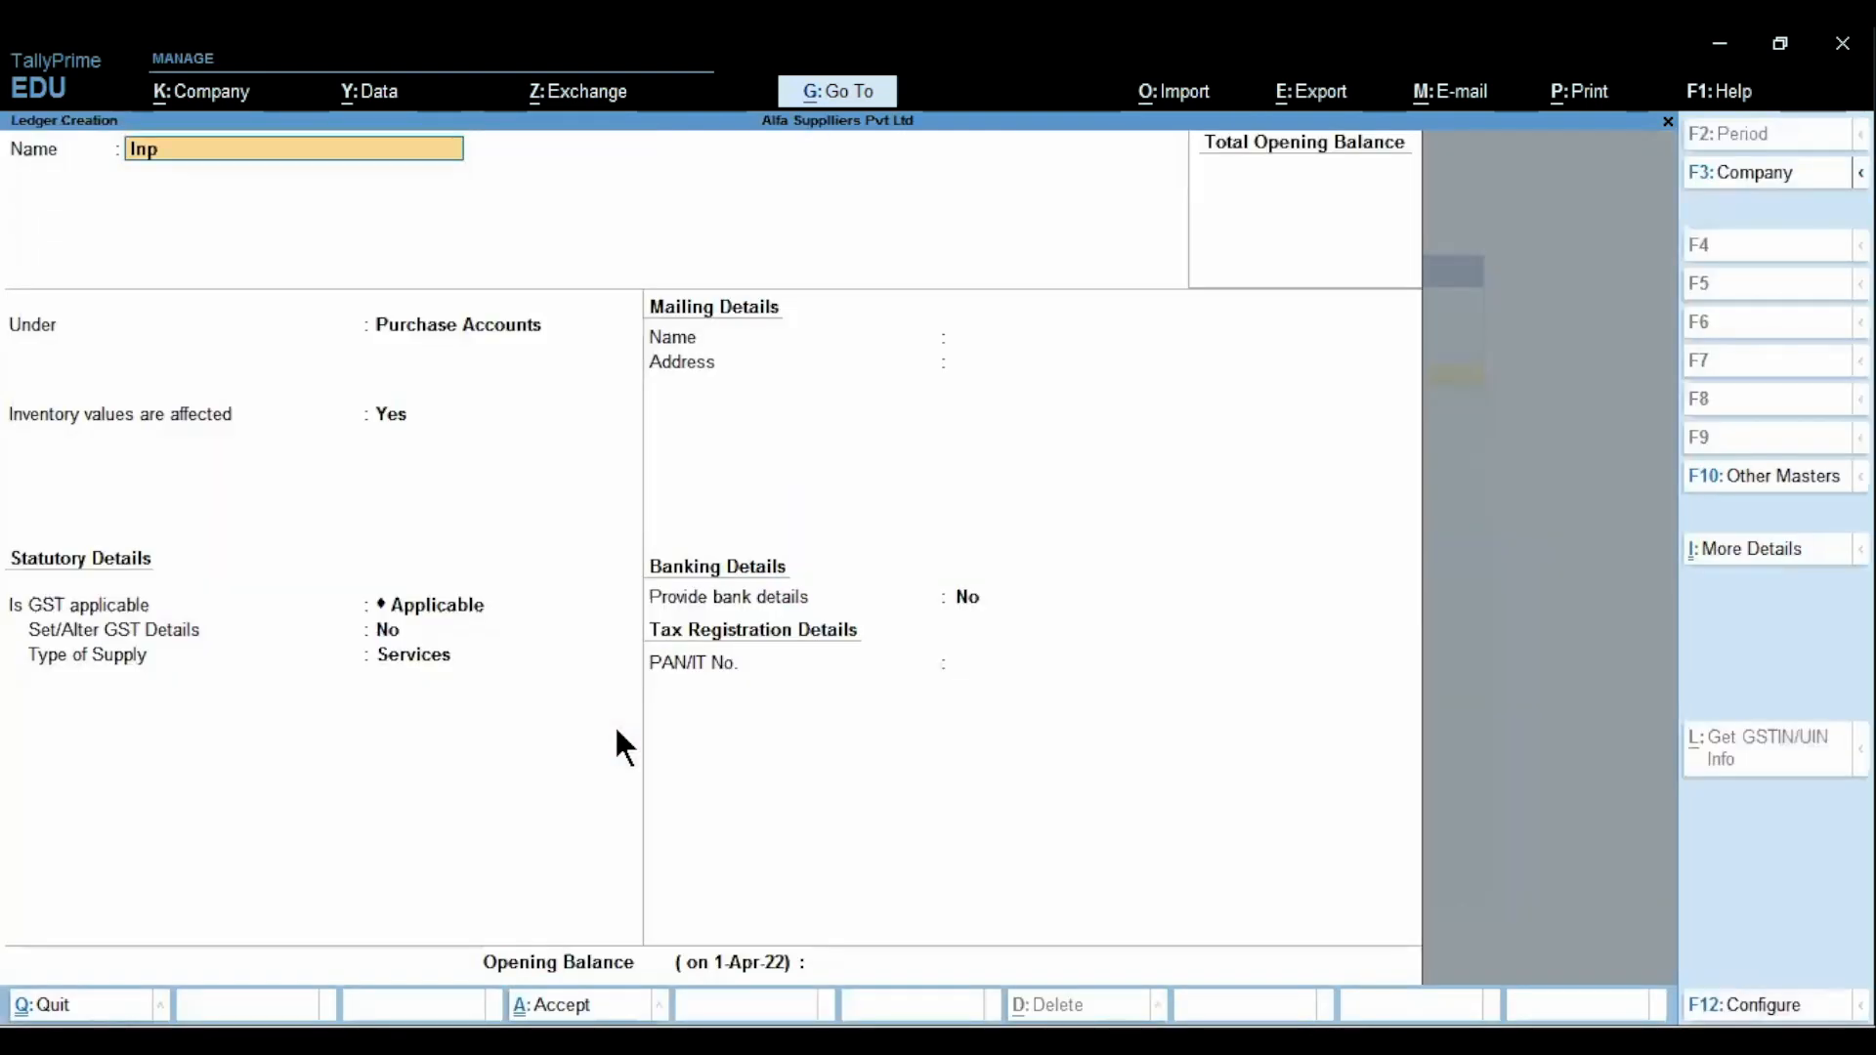
{"action": "type", "text": "ut IGST"}
{"action": "key", "text": "Return"}
{"action": "type", "text": "Du"}
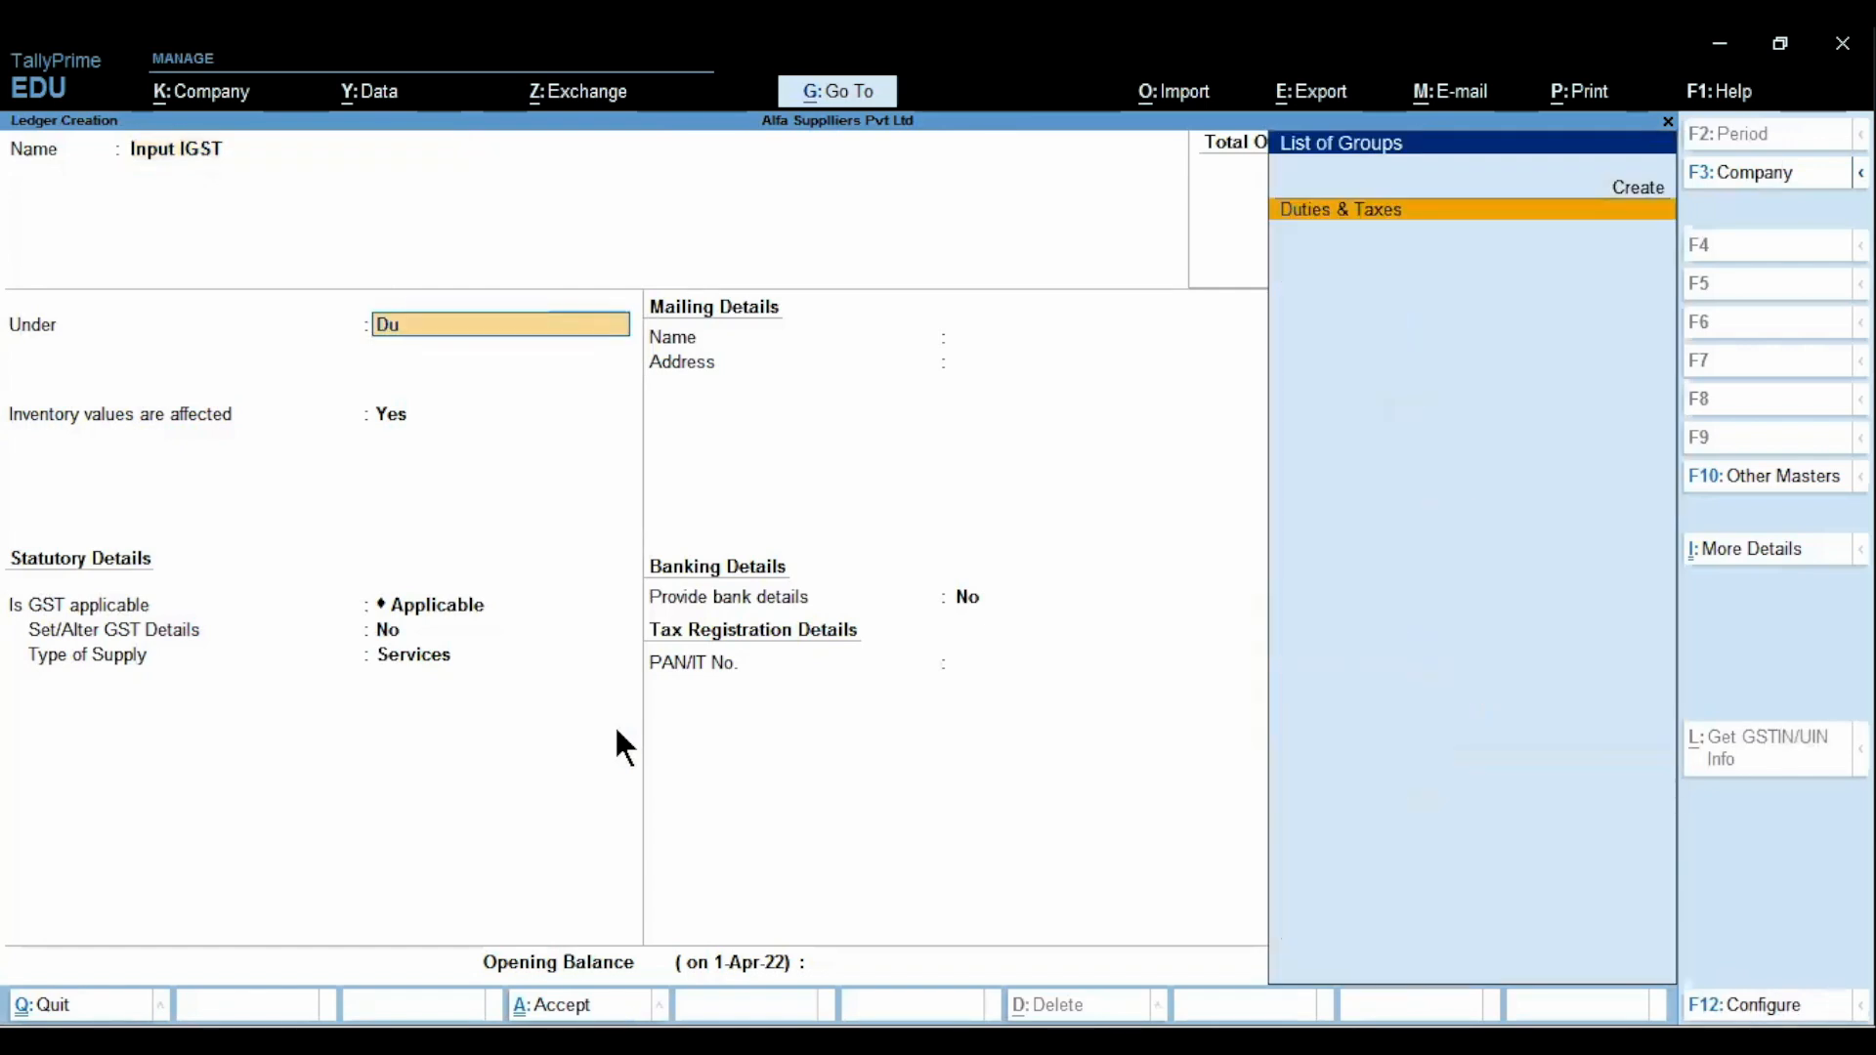
{"action": "key", "text": "Return"}
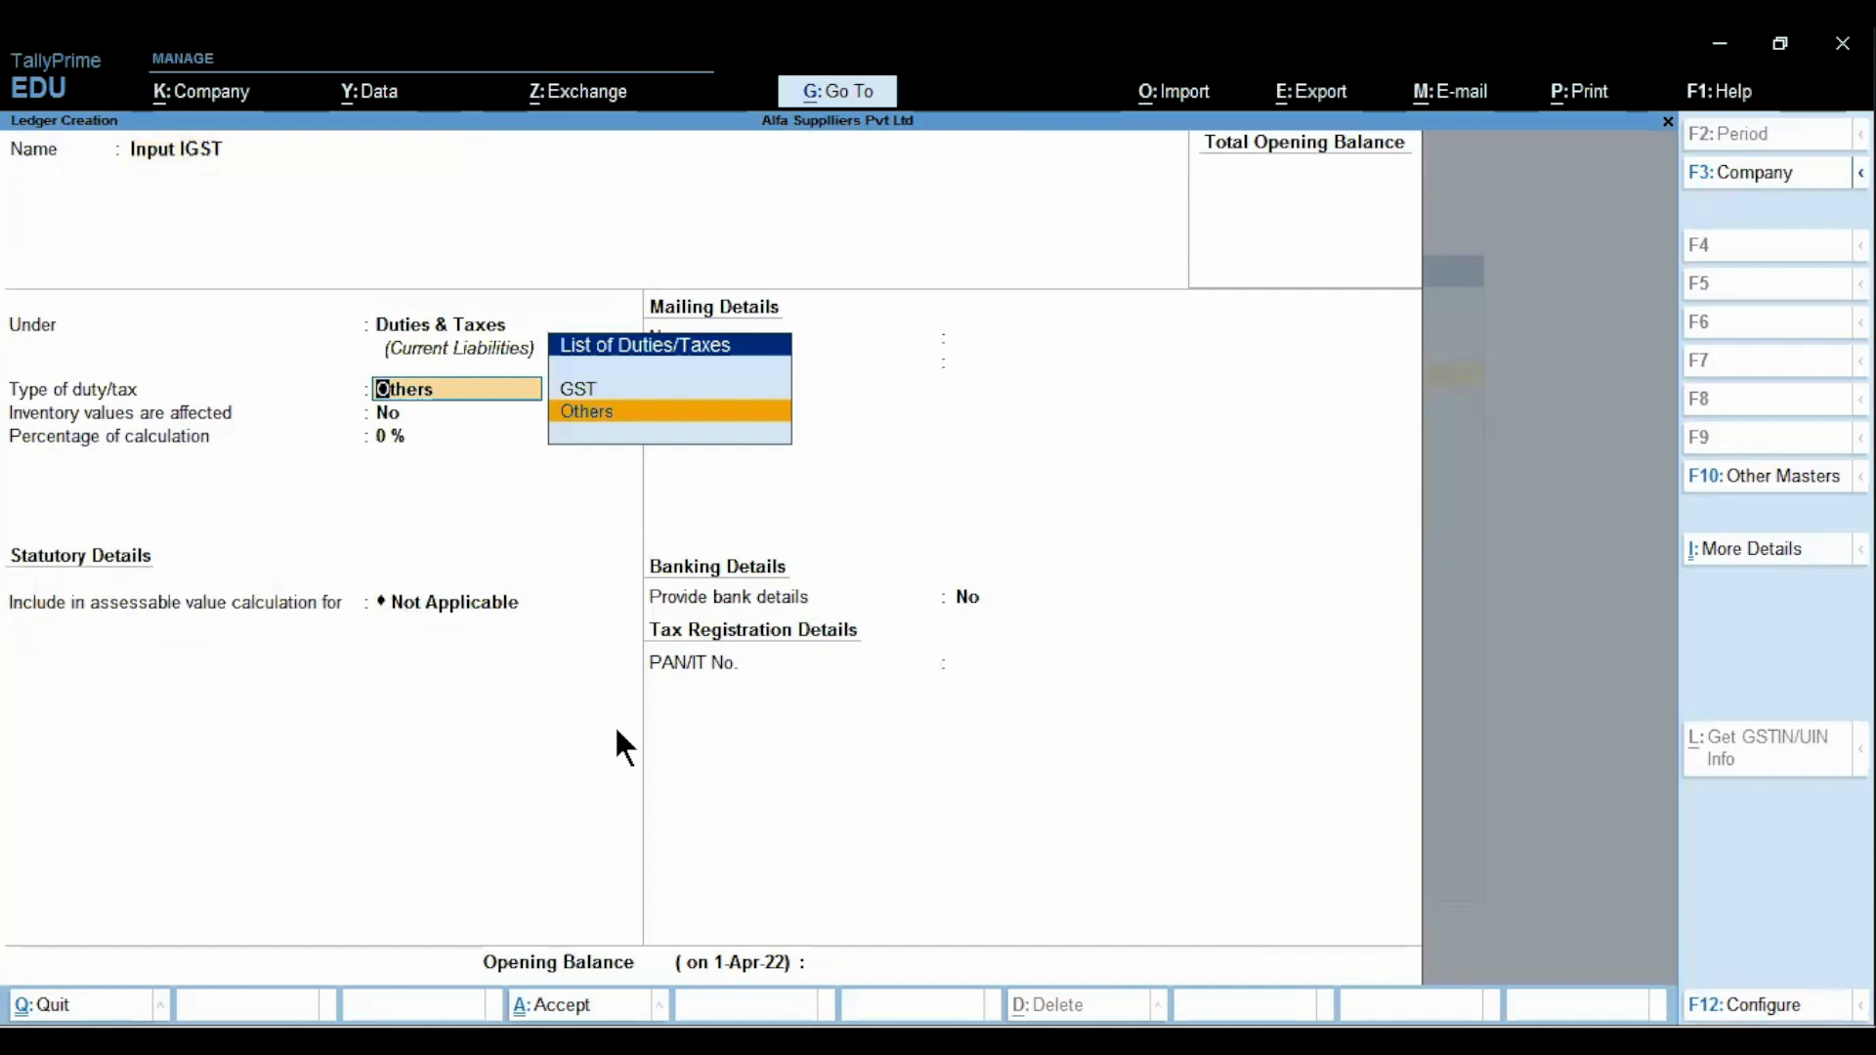
Set the Input IGST ledger's duty type to GST and tax type to Integrated Tax, and save it
{"action": "key", "text": "Up"}
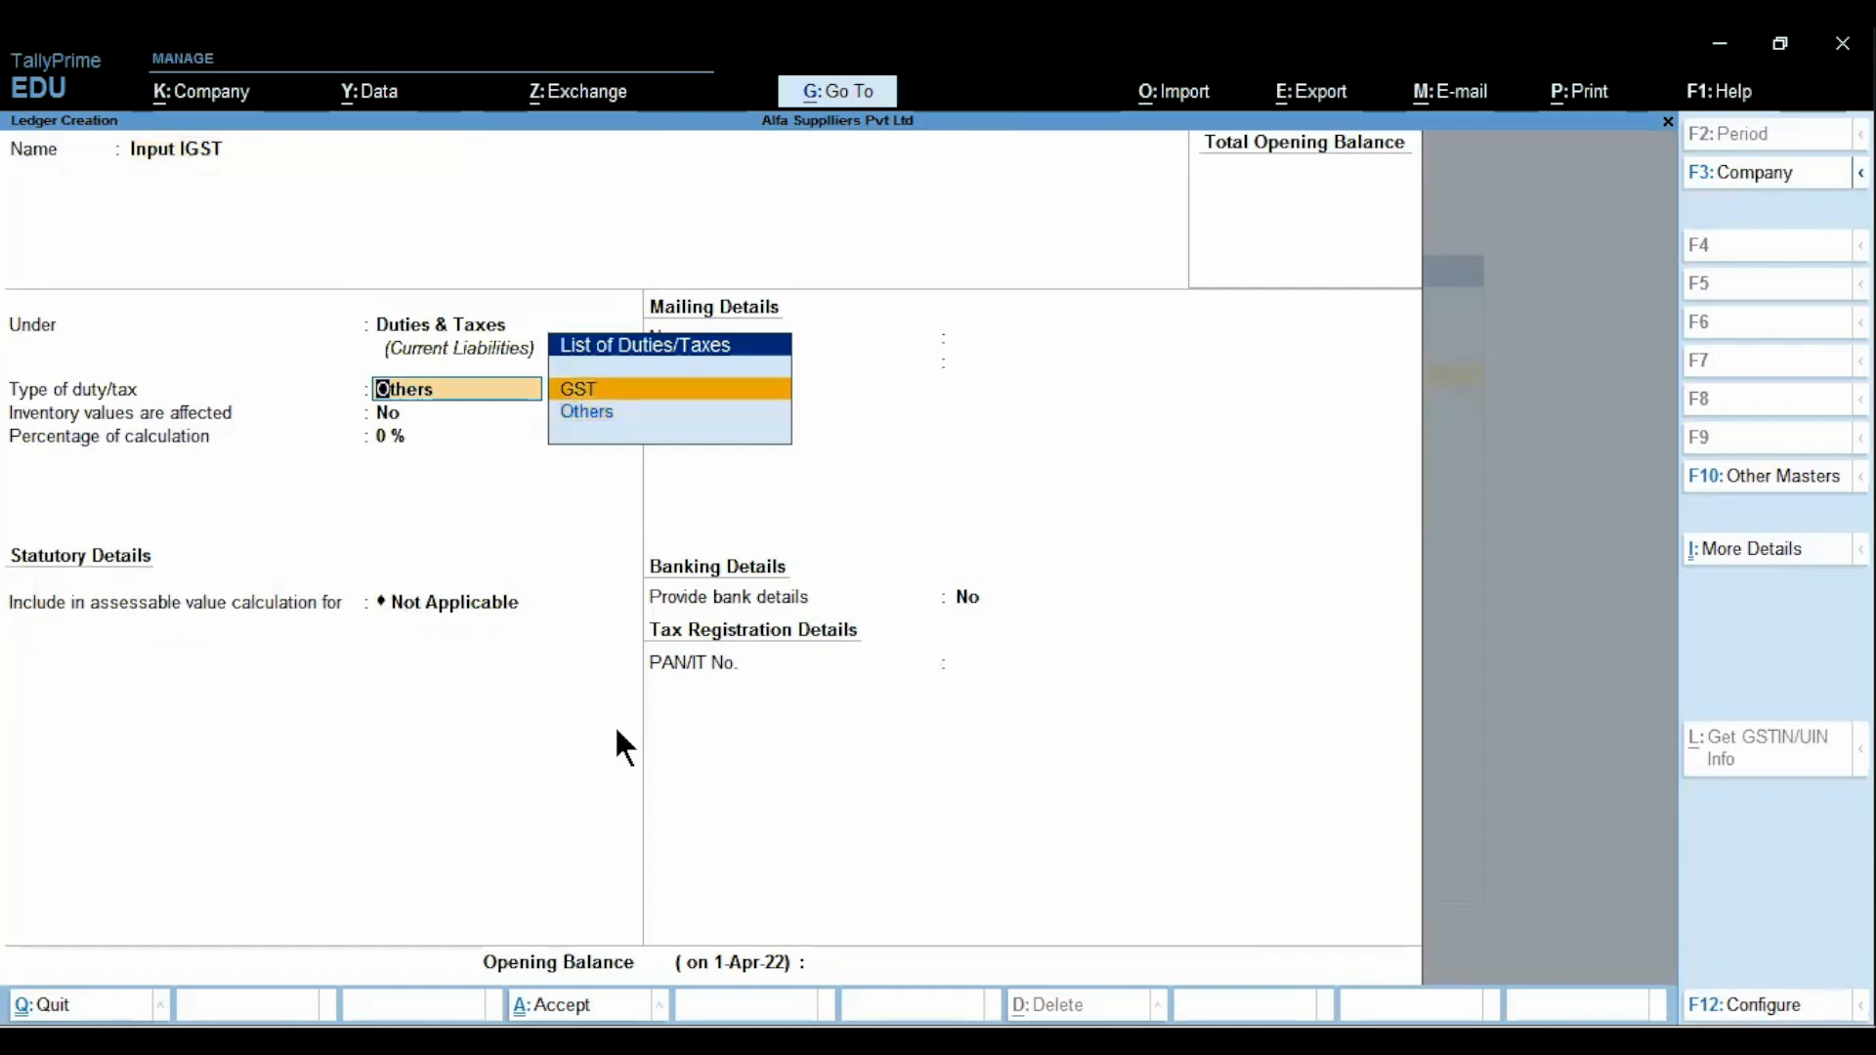
{"action": "key", "text": "Return"}
{"action": "key", "text": "Down"}
{"action": "key", "text": "Down"}
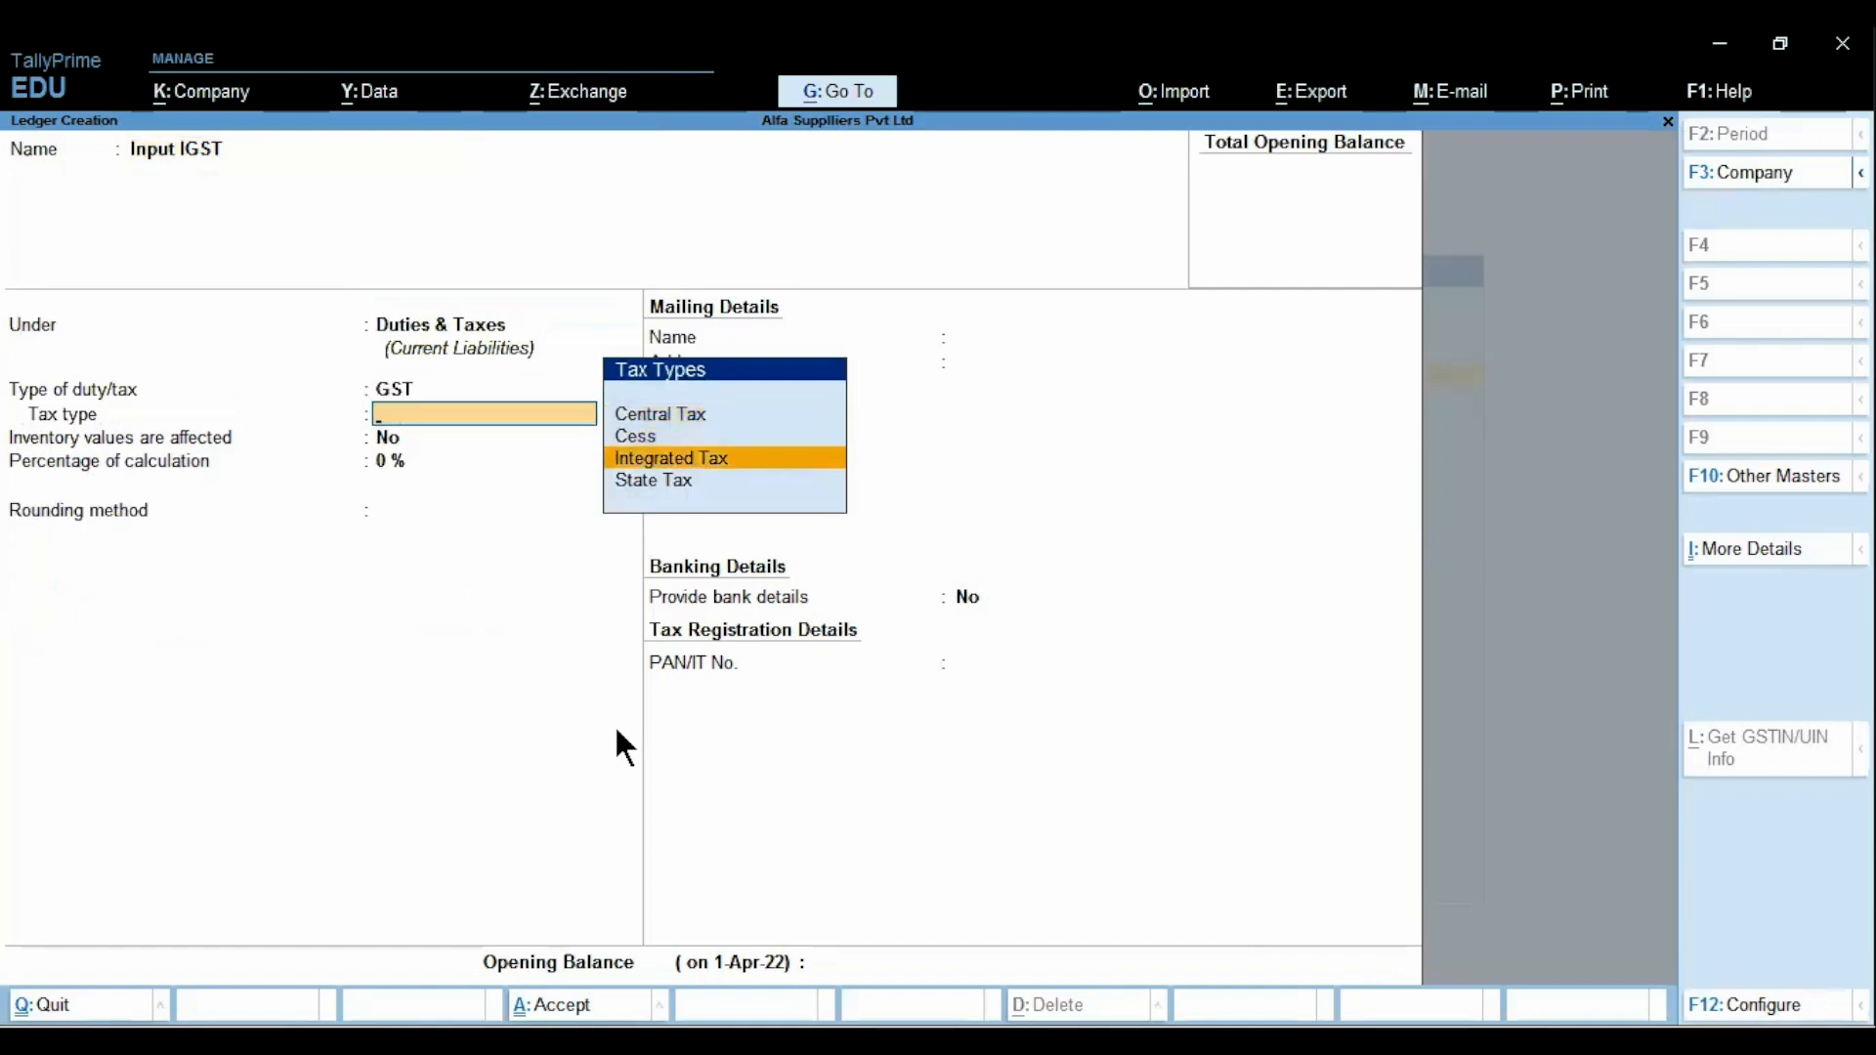
{"action": "key", "text": "Return"}
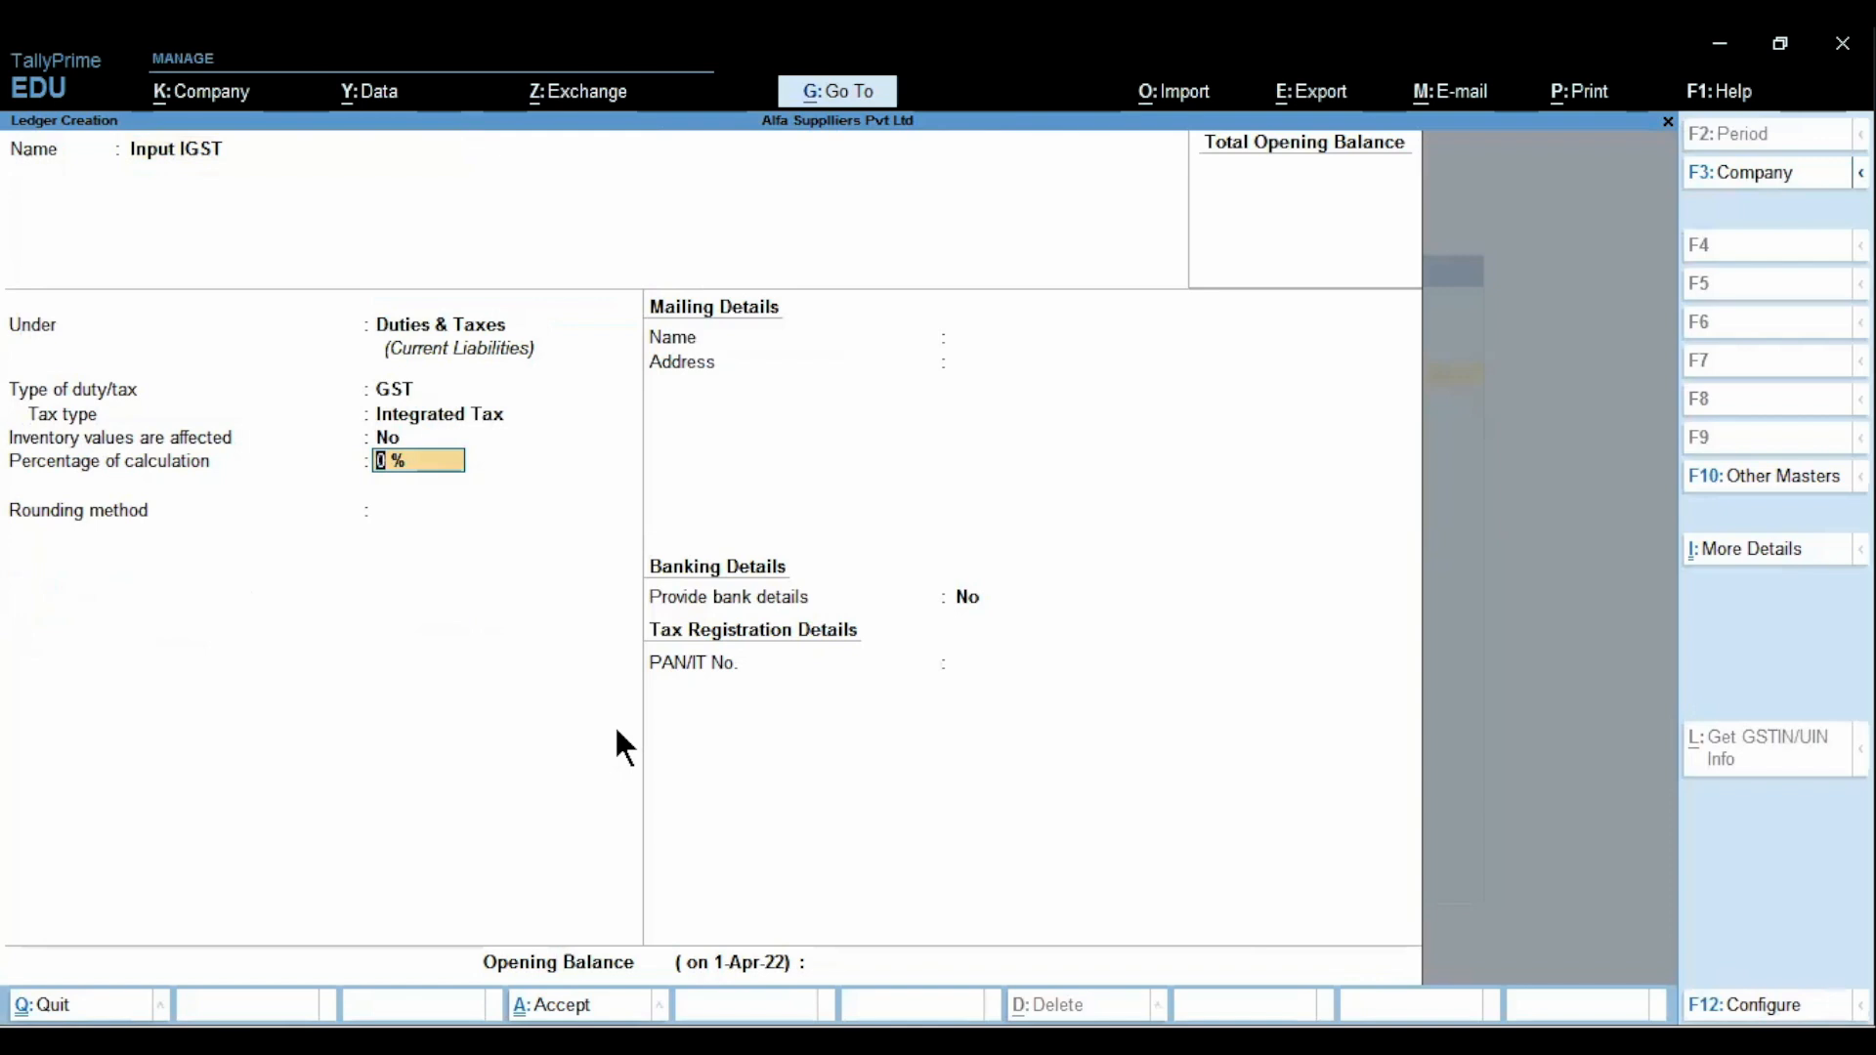
{"action": "key", "text": "ctrl+a"}
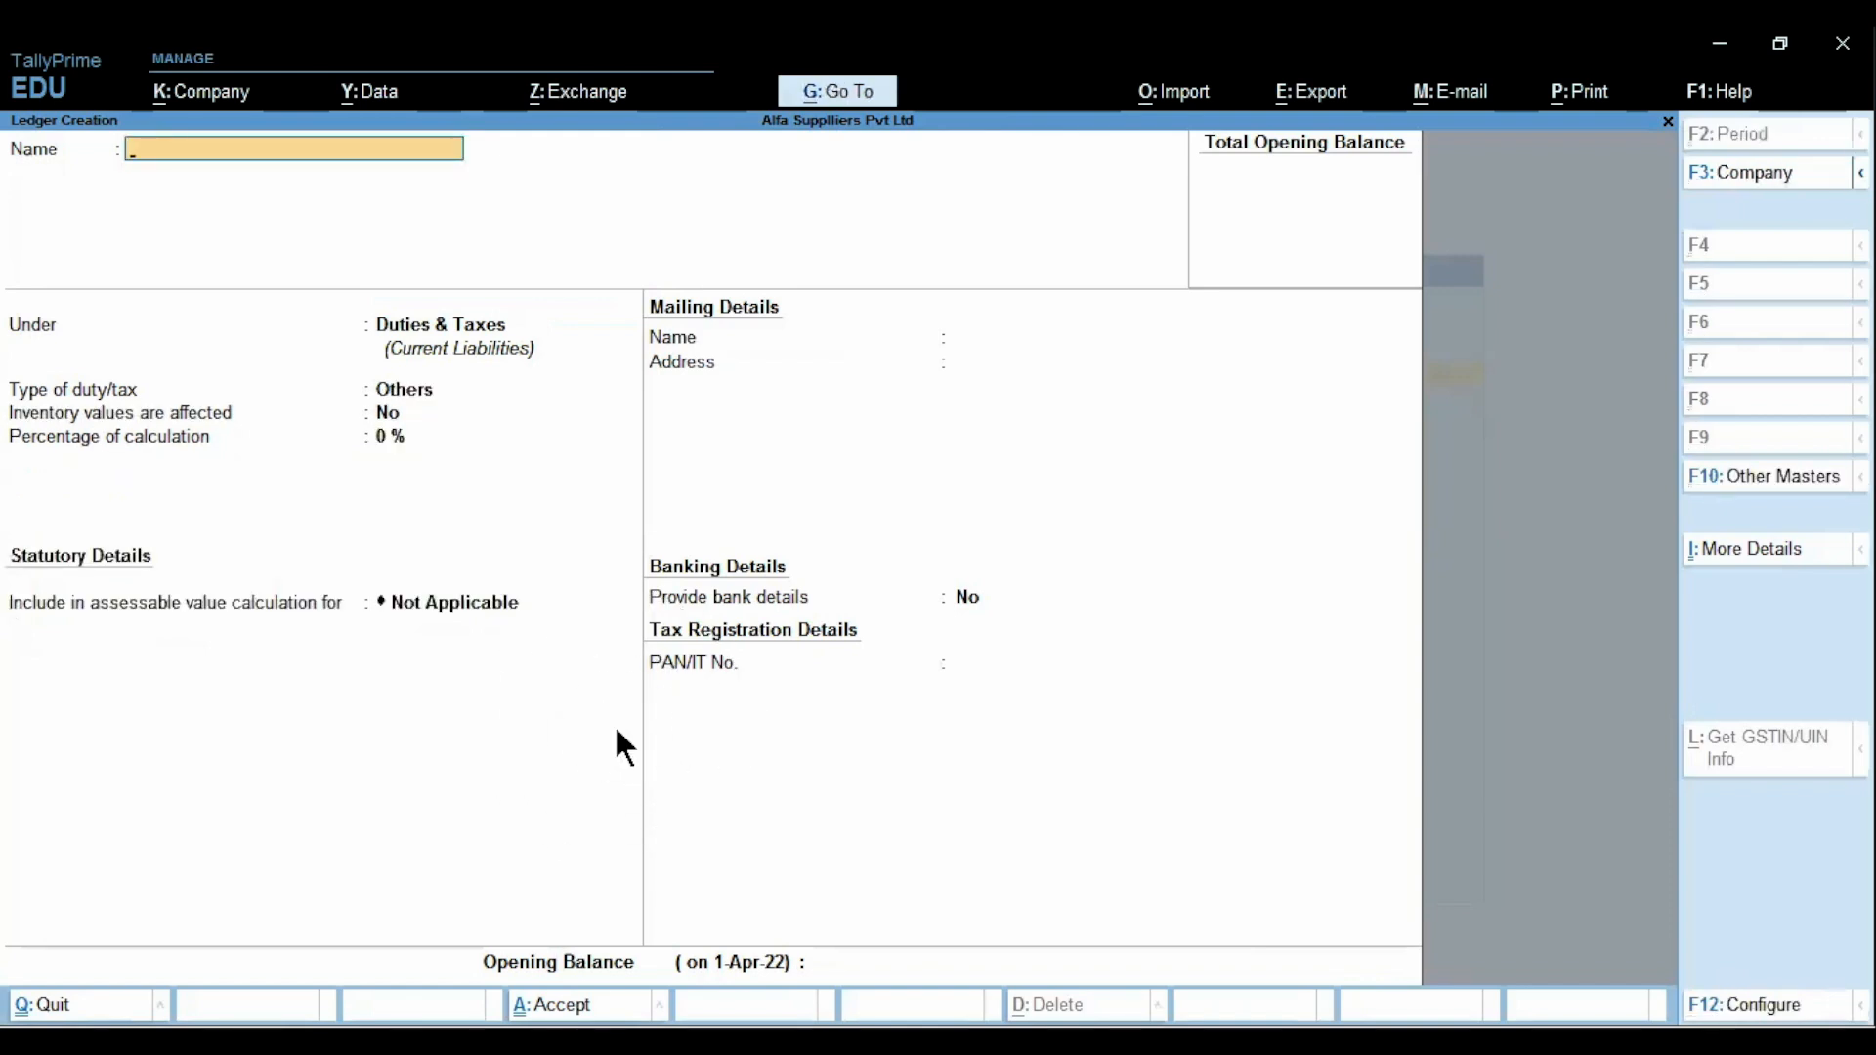
Switch to the Excel sheet and copy the GST number listed for Shah IT Solutions
{"action": "key", "text": "alt"}
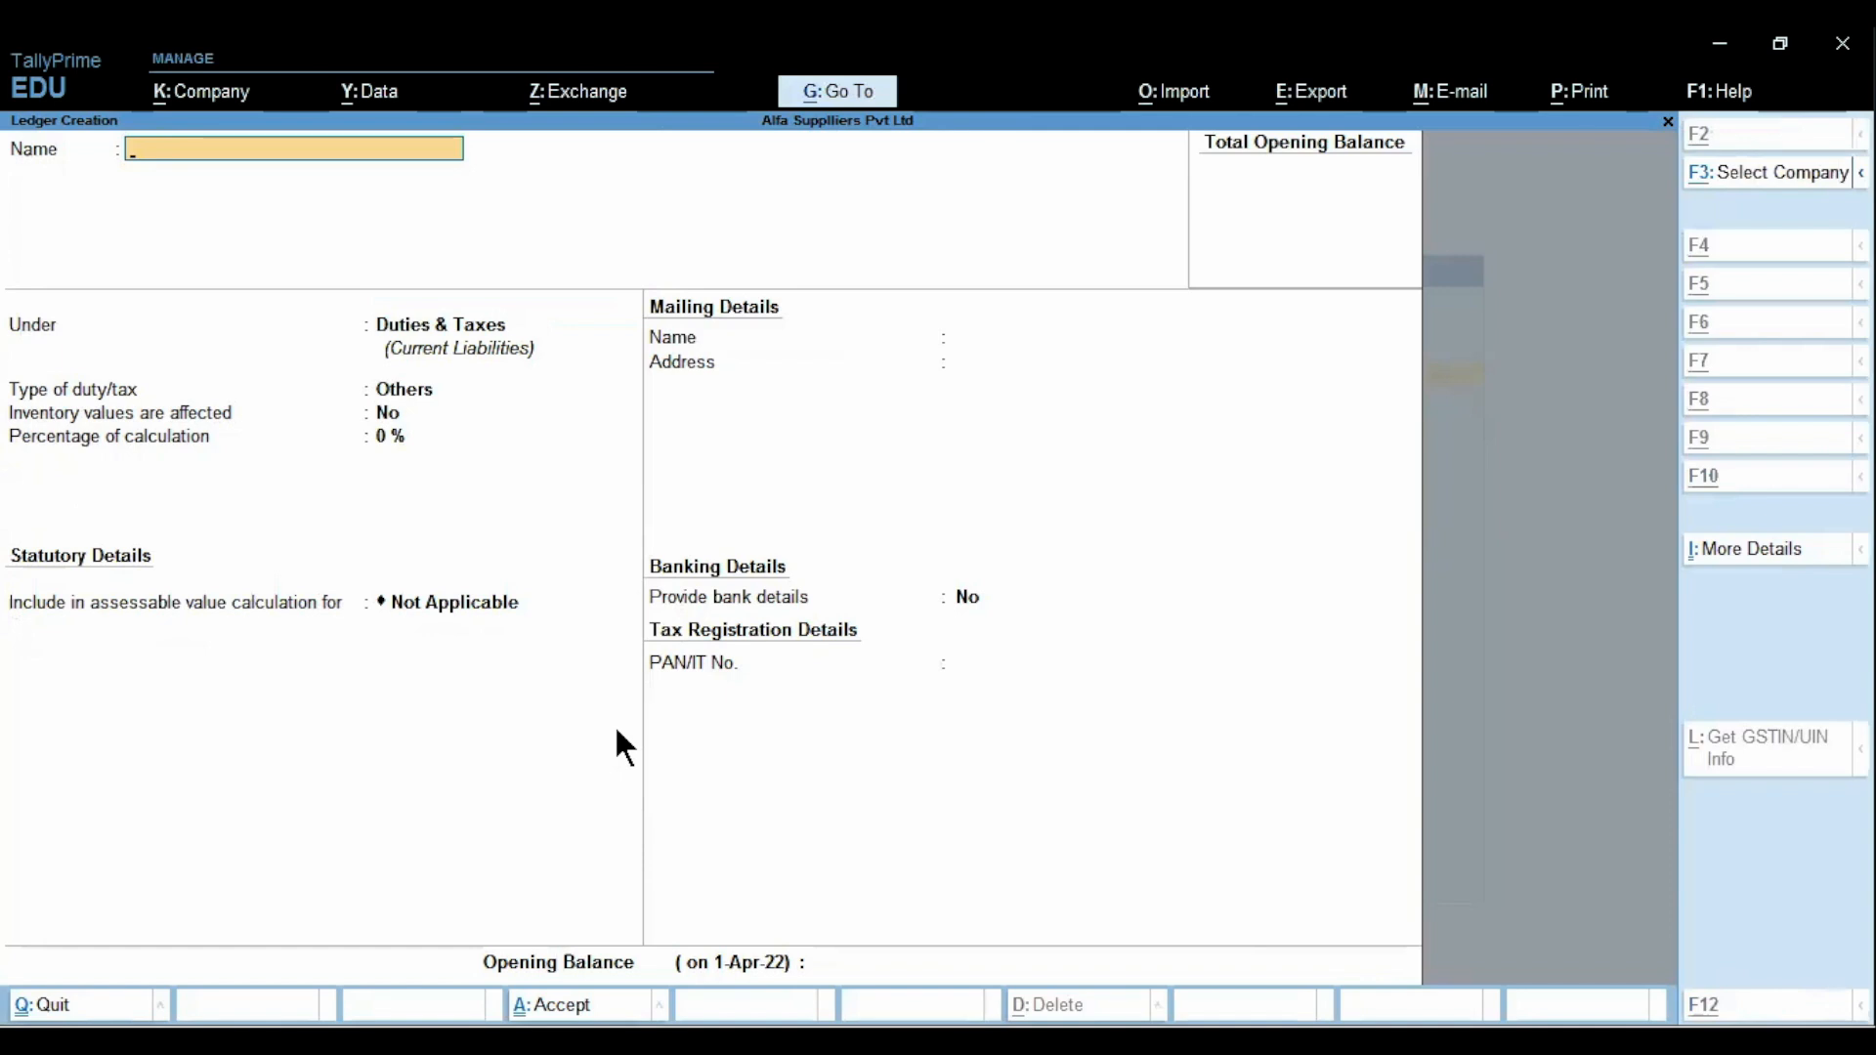
{"action": "key", "text": "alt+Tab"}
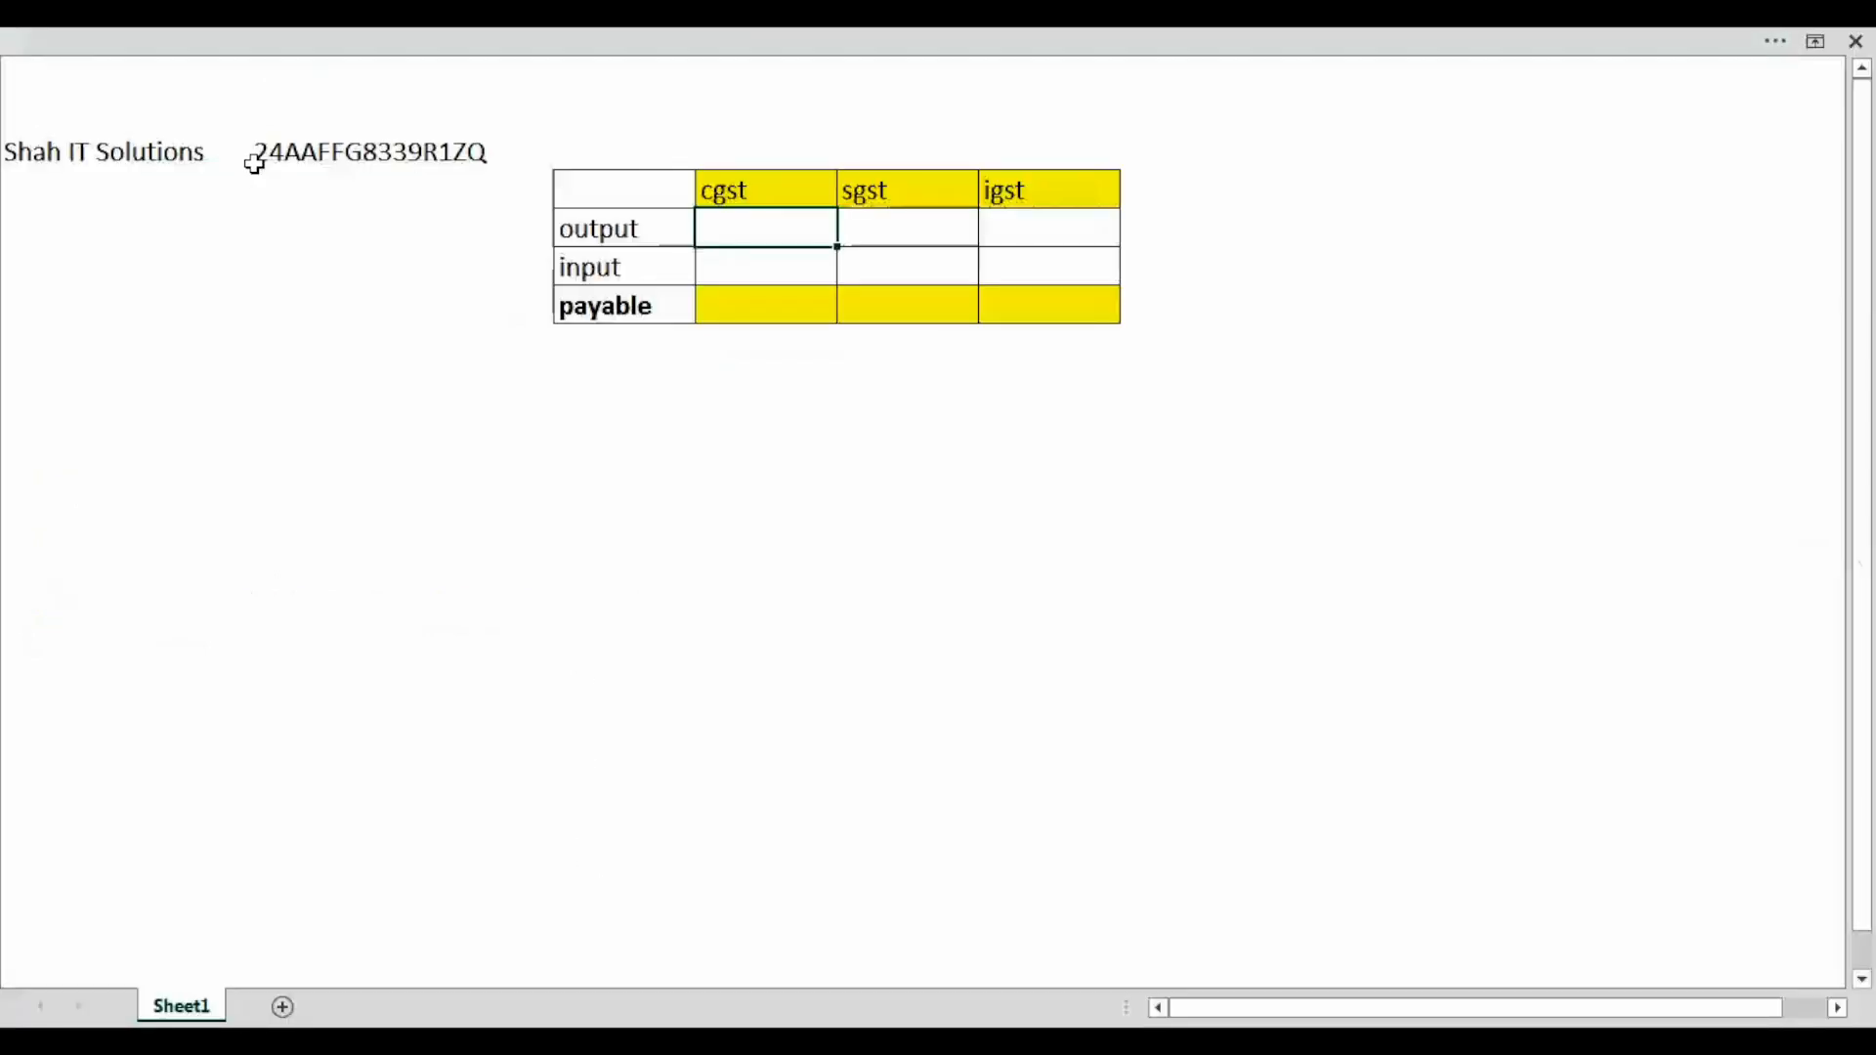
{"action": "left_click", "coordinate": [261, 154]}
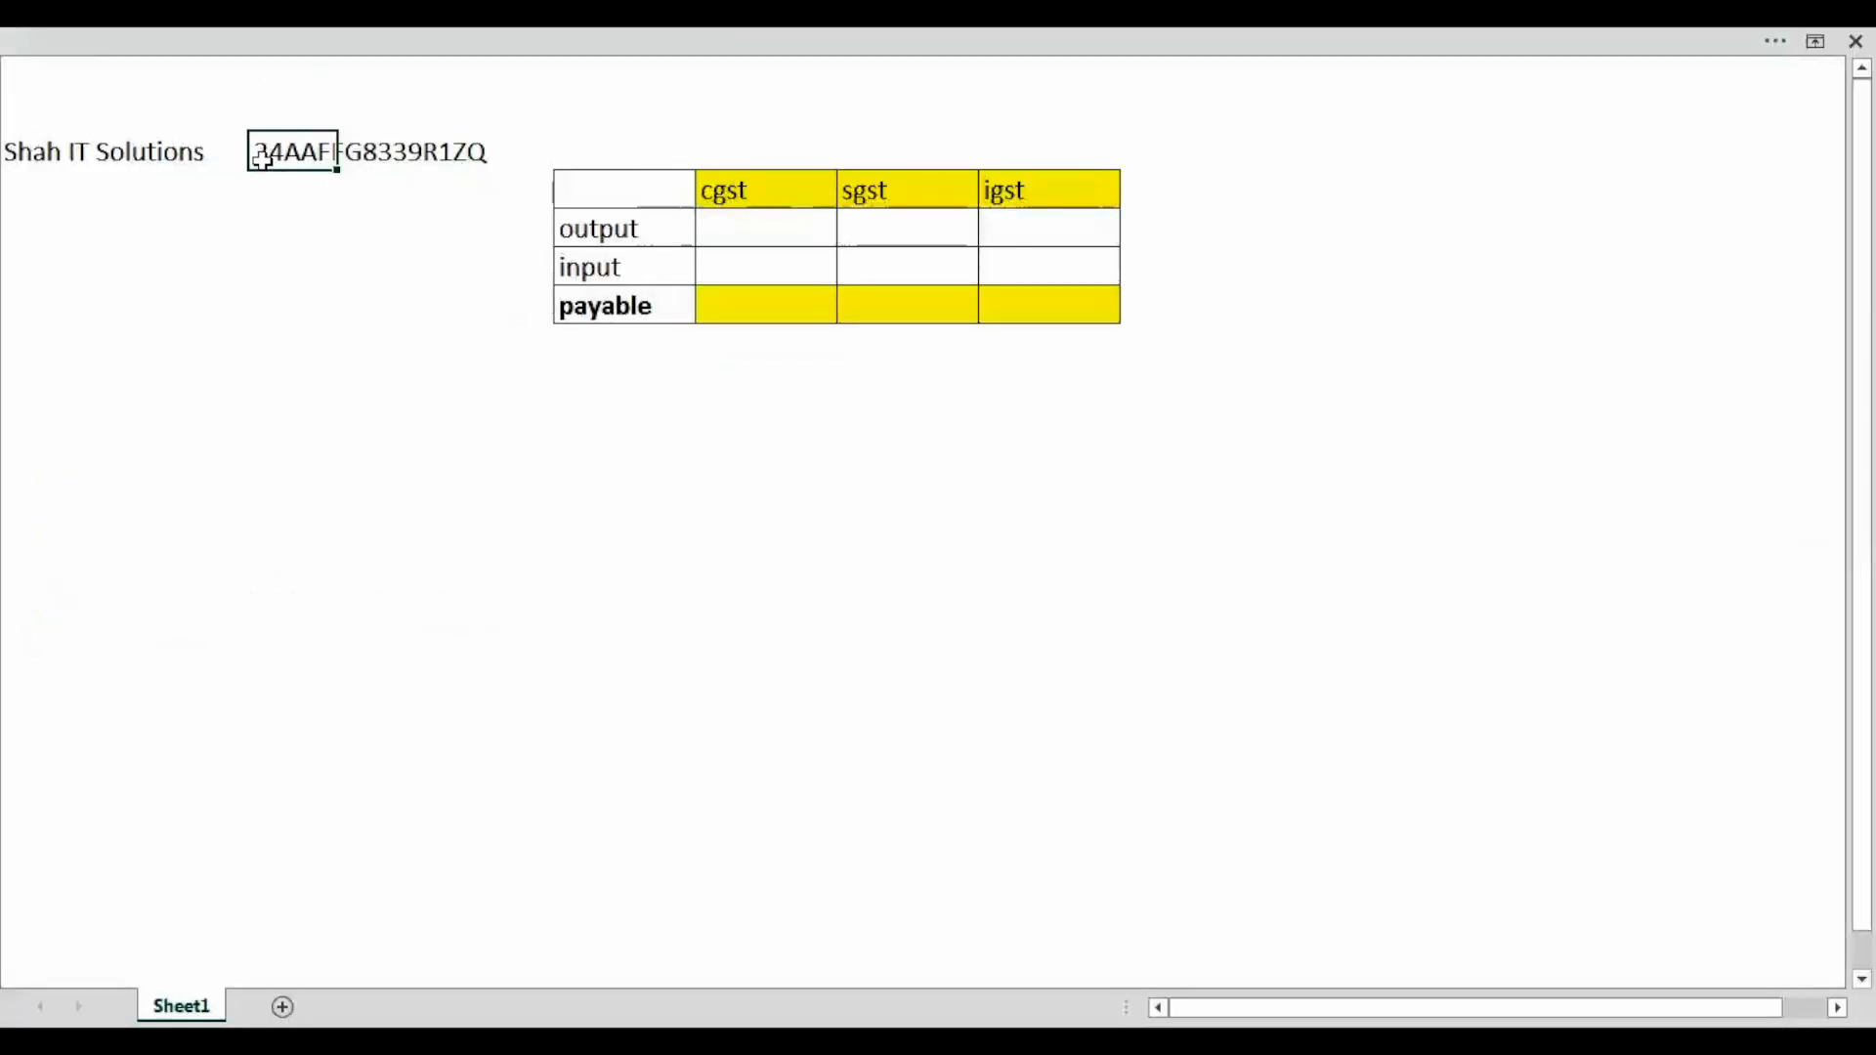
{"action": "double_click", "coordinate": [252, 154]}
{"action": "left_click_drag", "start_coordinate": [252, 154], "coordinate": [477, 155]}
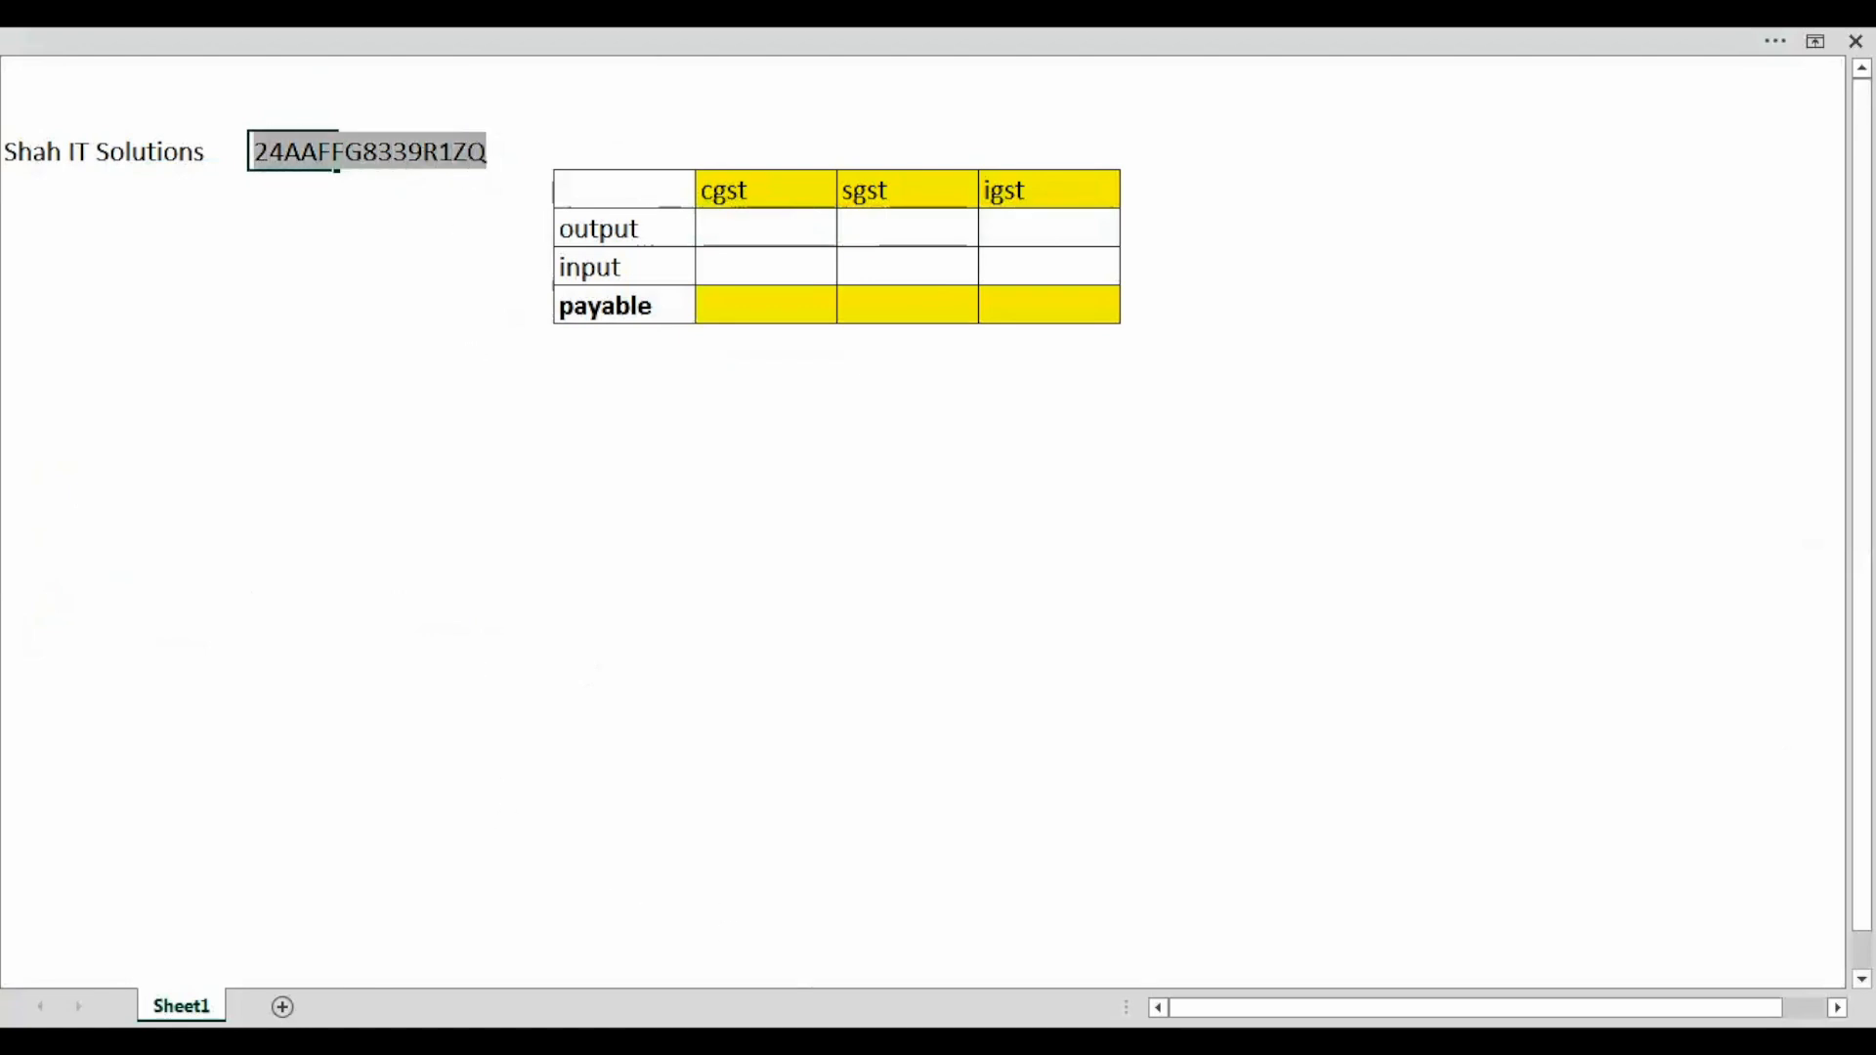
{"action": "key", "text": "alt+Tab"}
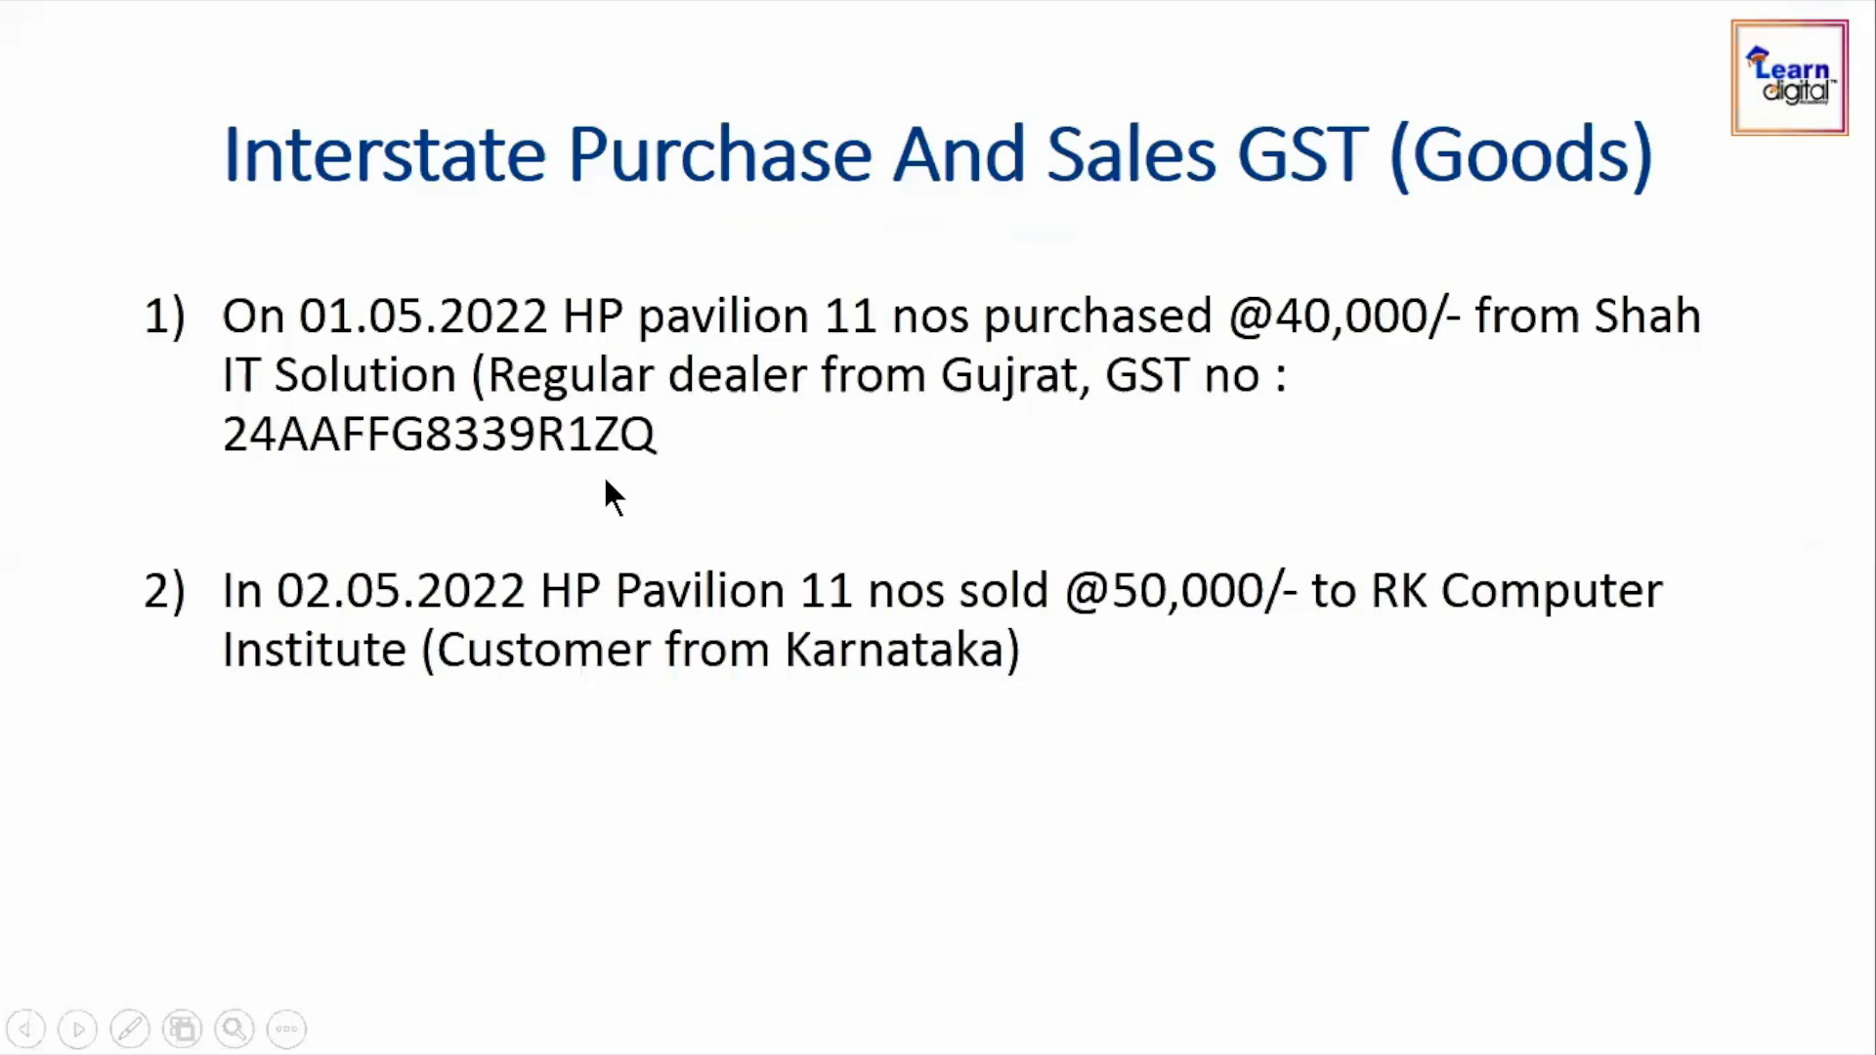
Return to TallyPrime and create a ledger named Shah IT Solutions under the Sundry Creditors group
{"action": "key", "text": "alt+Tab"}
{"action": "type", "text": "Shah"}
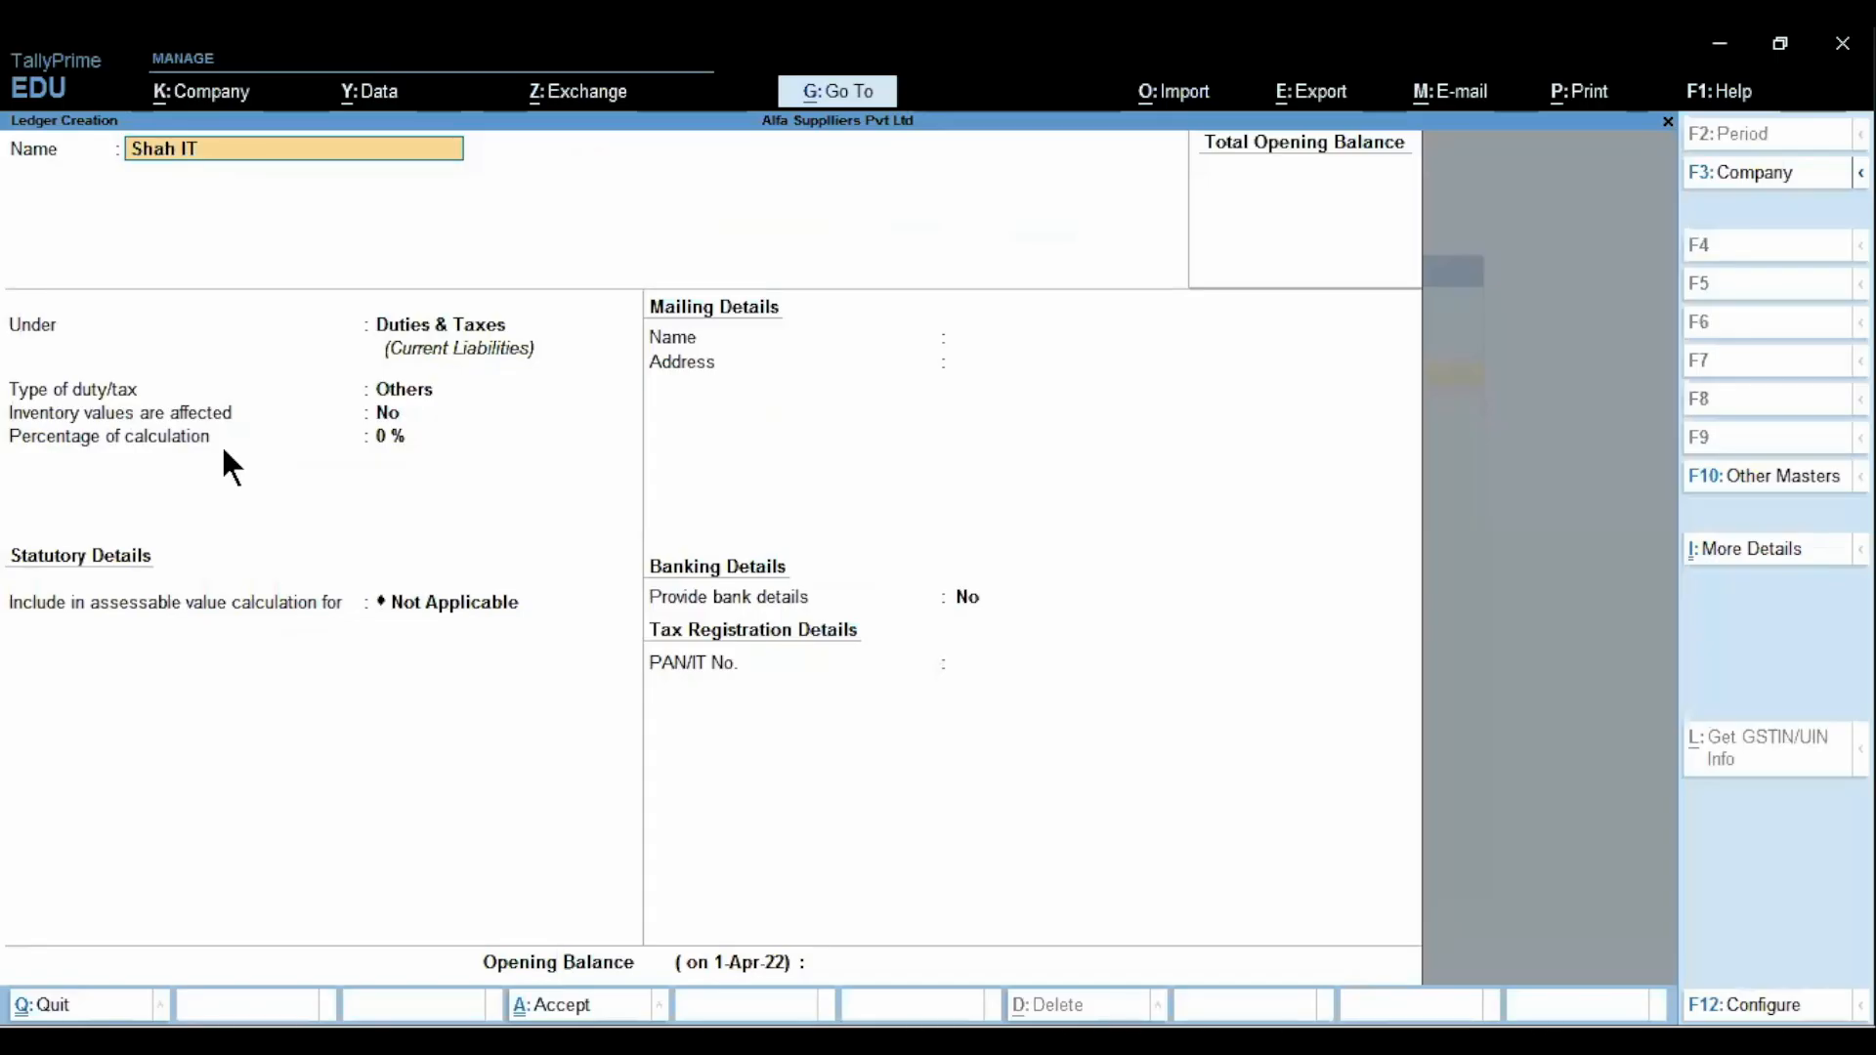
{"action": "type", "text": " IT Solutions"}
{"action": "key", "text": "Return"}
{"action": "type", "text": "Cre"}
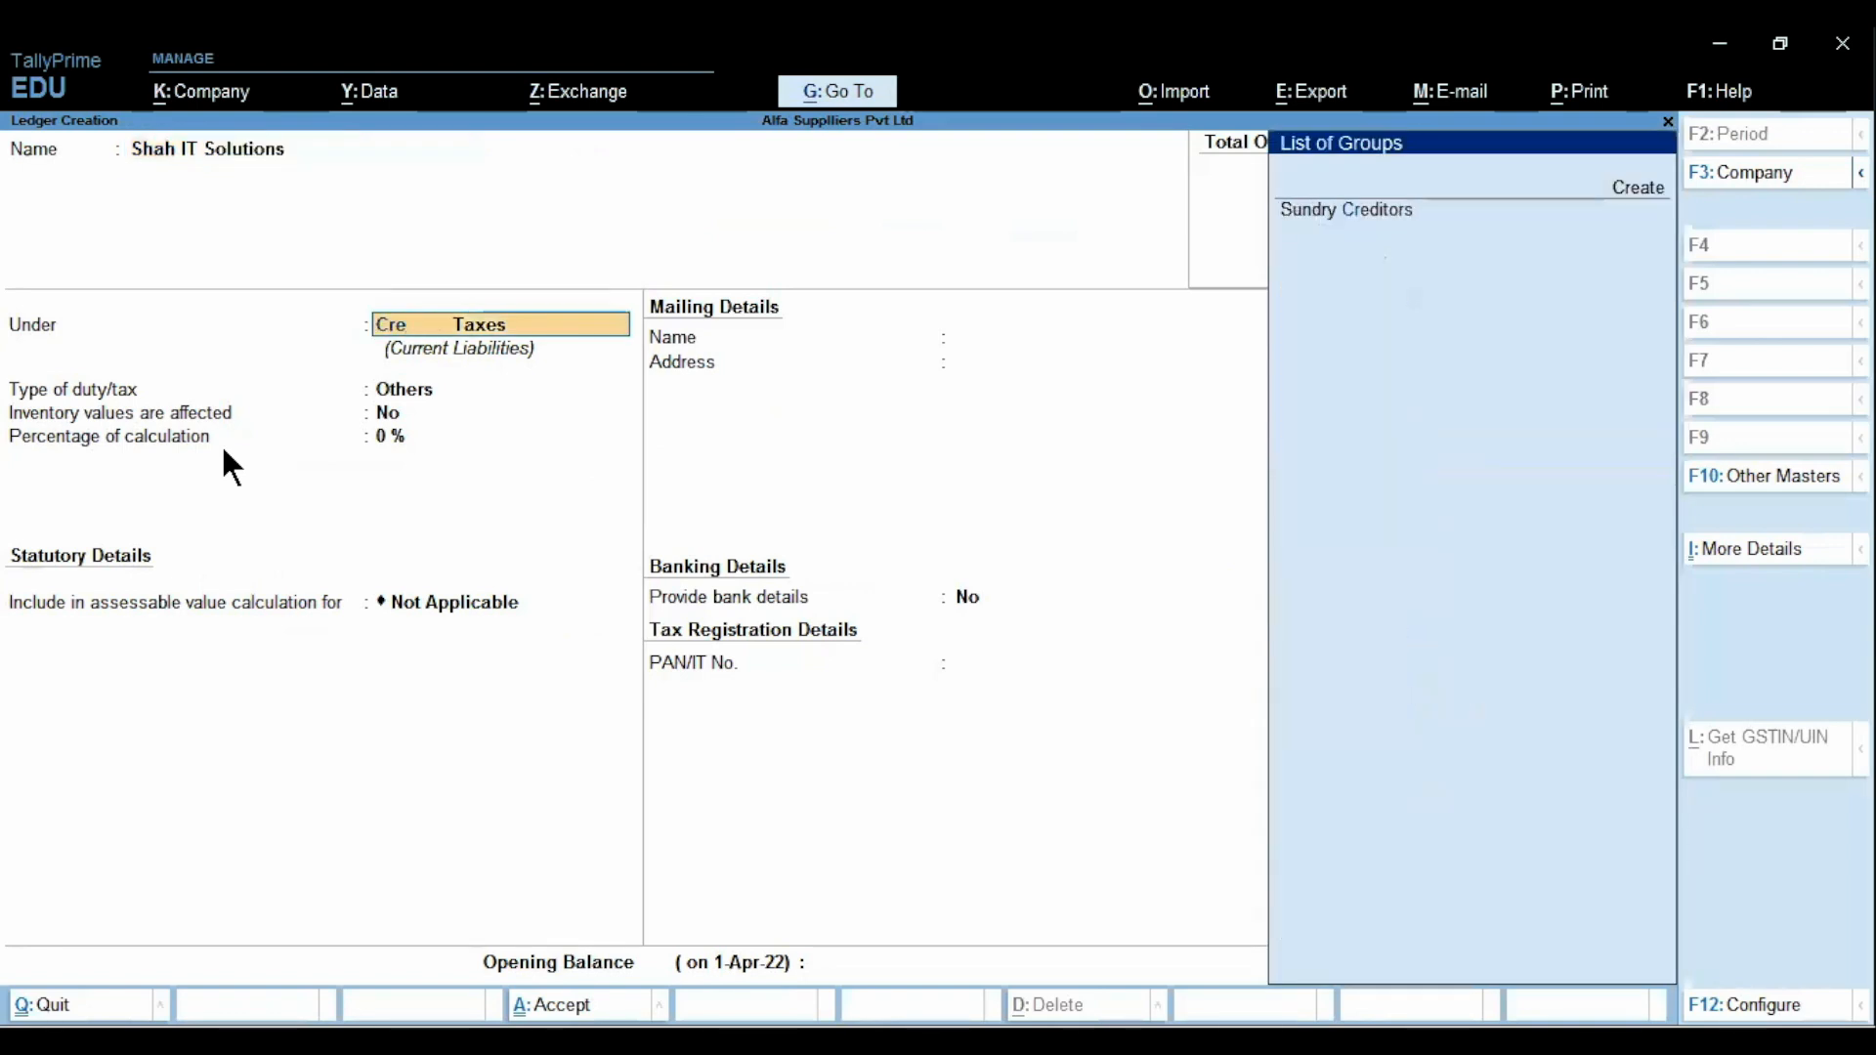
{"action": "key", "text": "Down"}
{"action": "key", "text": "Return"}
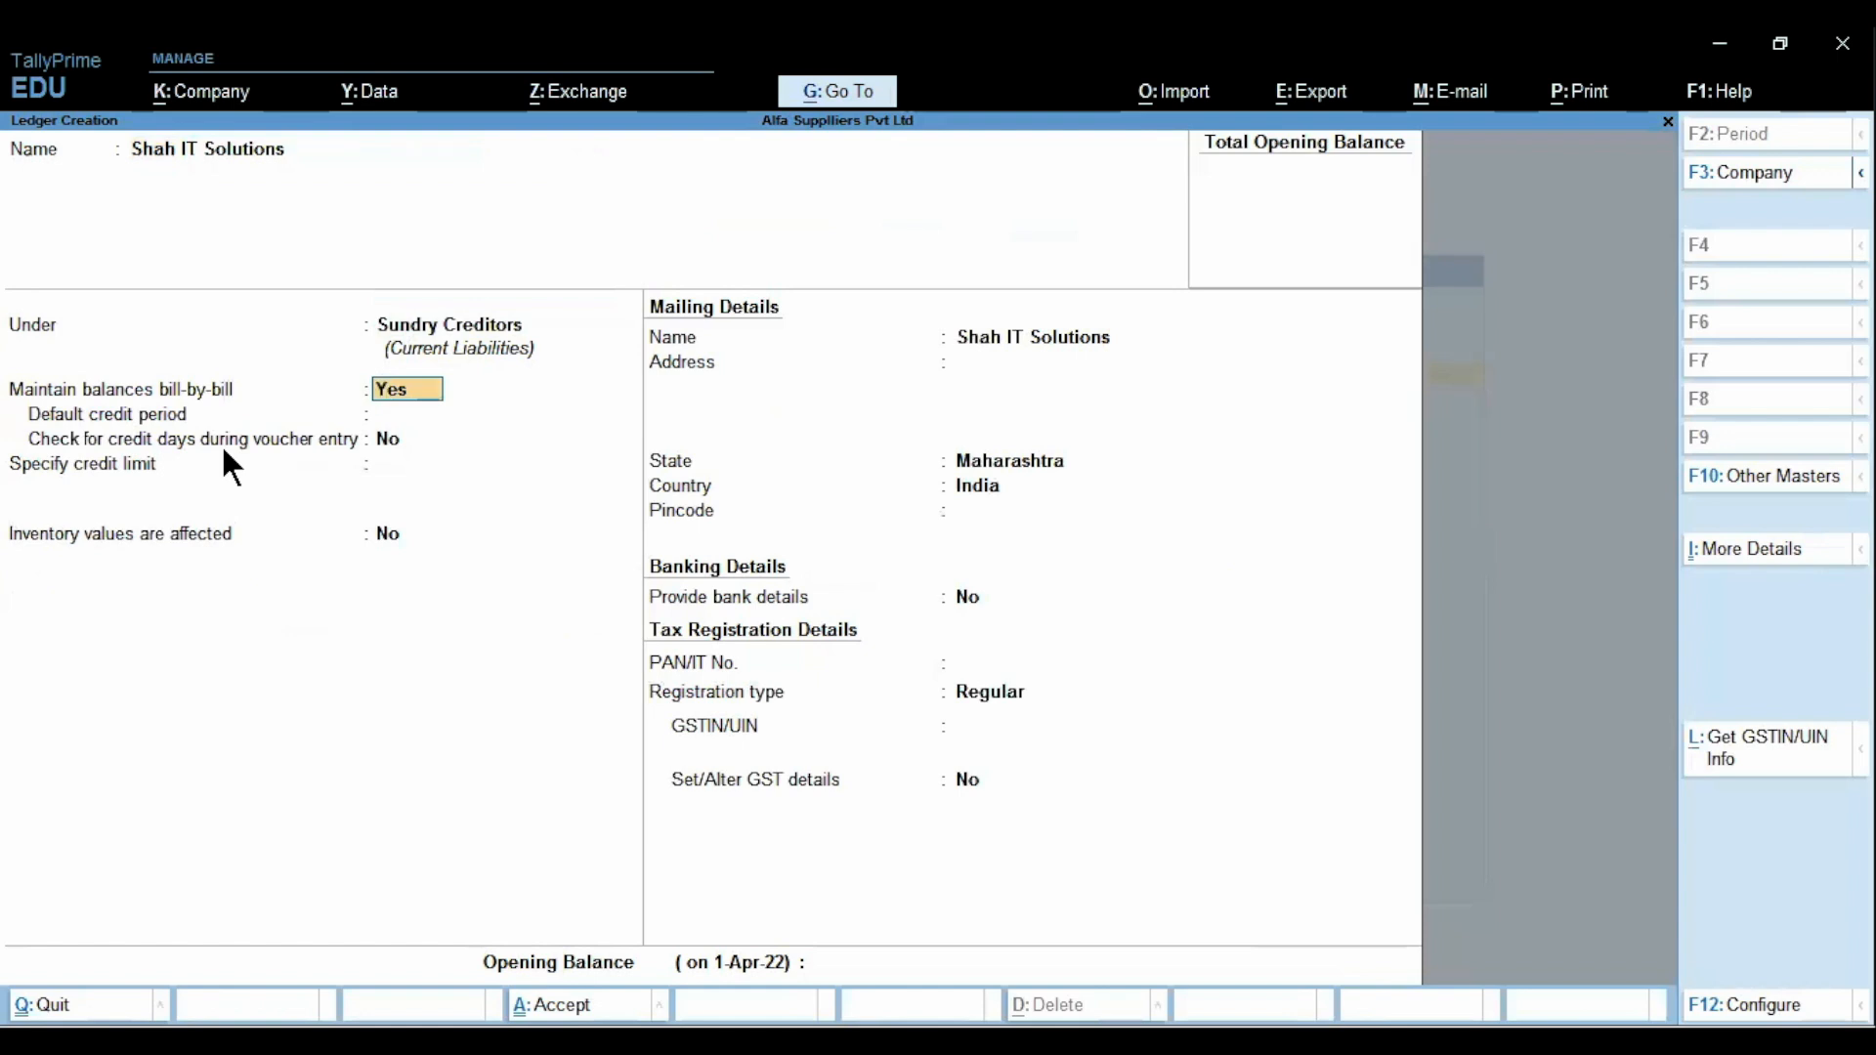
Keep bill-by-bill balances at Yes, set the default credit period to 30 Days and leave the credit limit empty
{"action": "key", "text": "Return"}
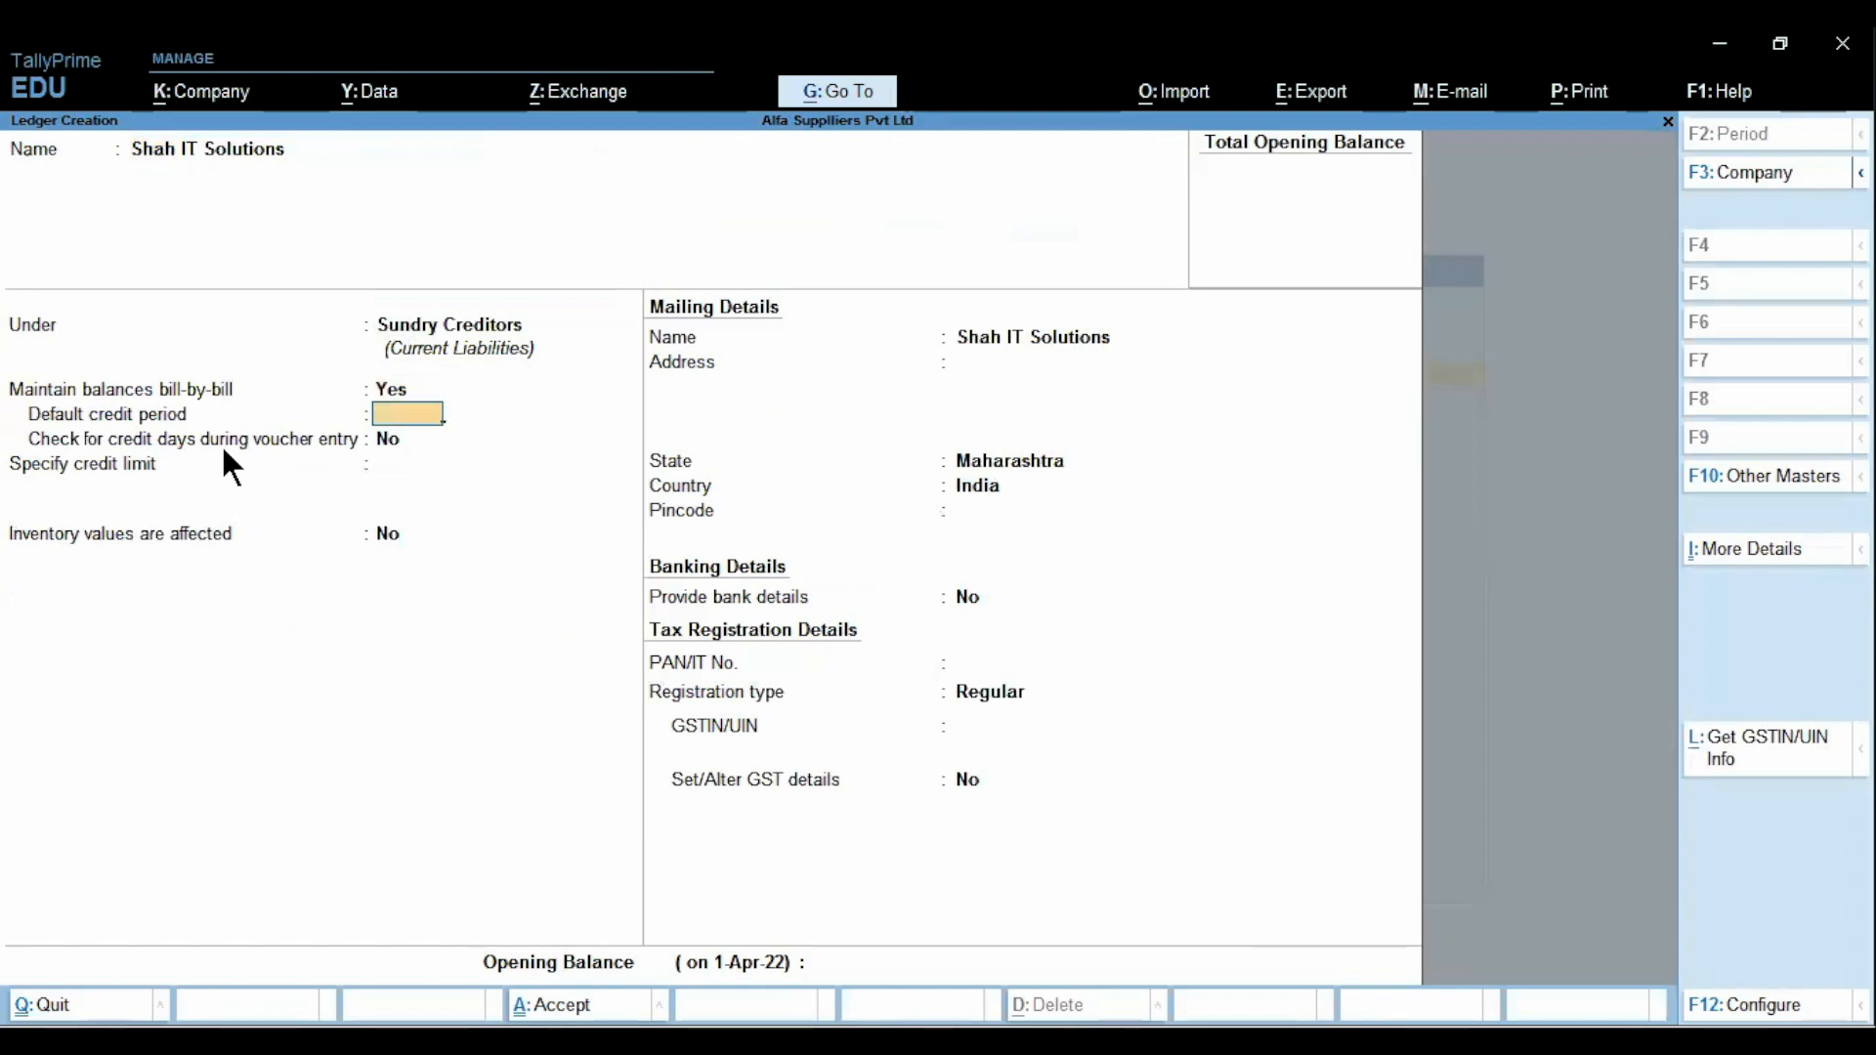
{"action": "key", "text": "Return"}
{"action": "key", "text": "Up"}
{"action": "type", "text": "30 Days"}
{"action": "key", "text": "Return"}
{"action": "key", "text": "Return"}
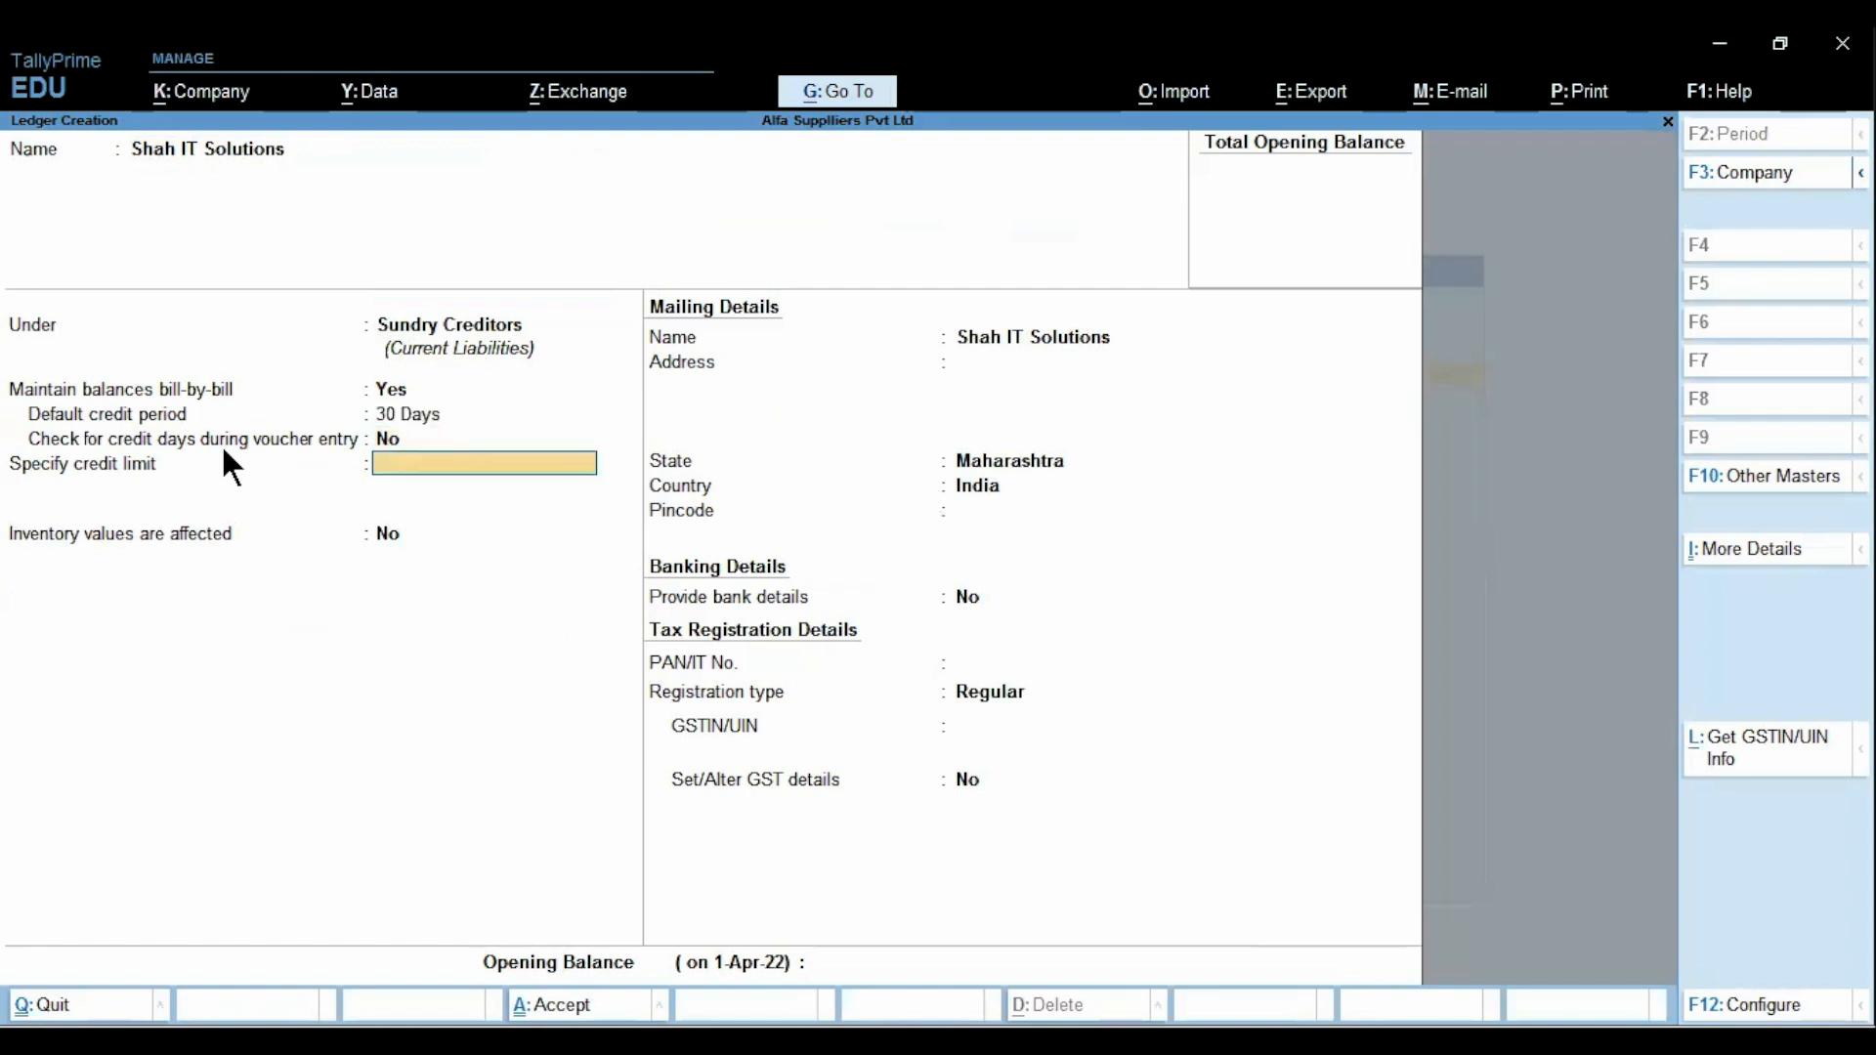
{"action": "key", "text": "Return"}
{"action": "key", "text": "Return"}
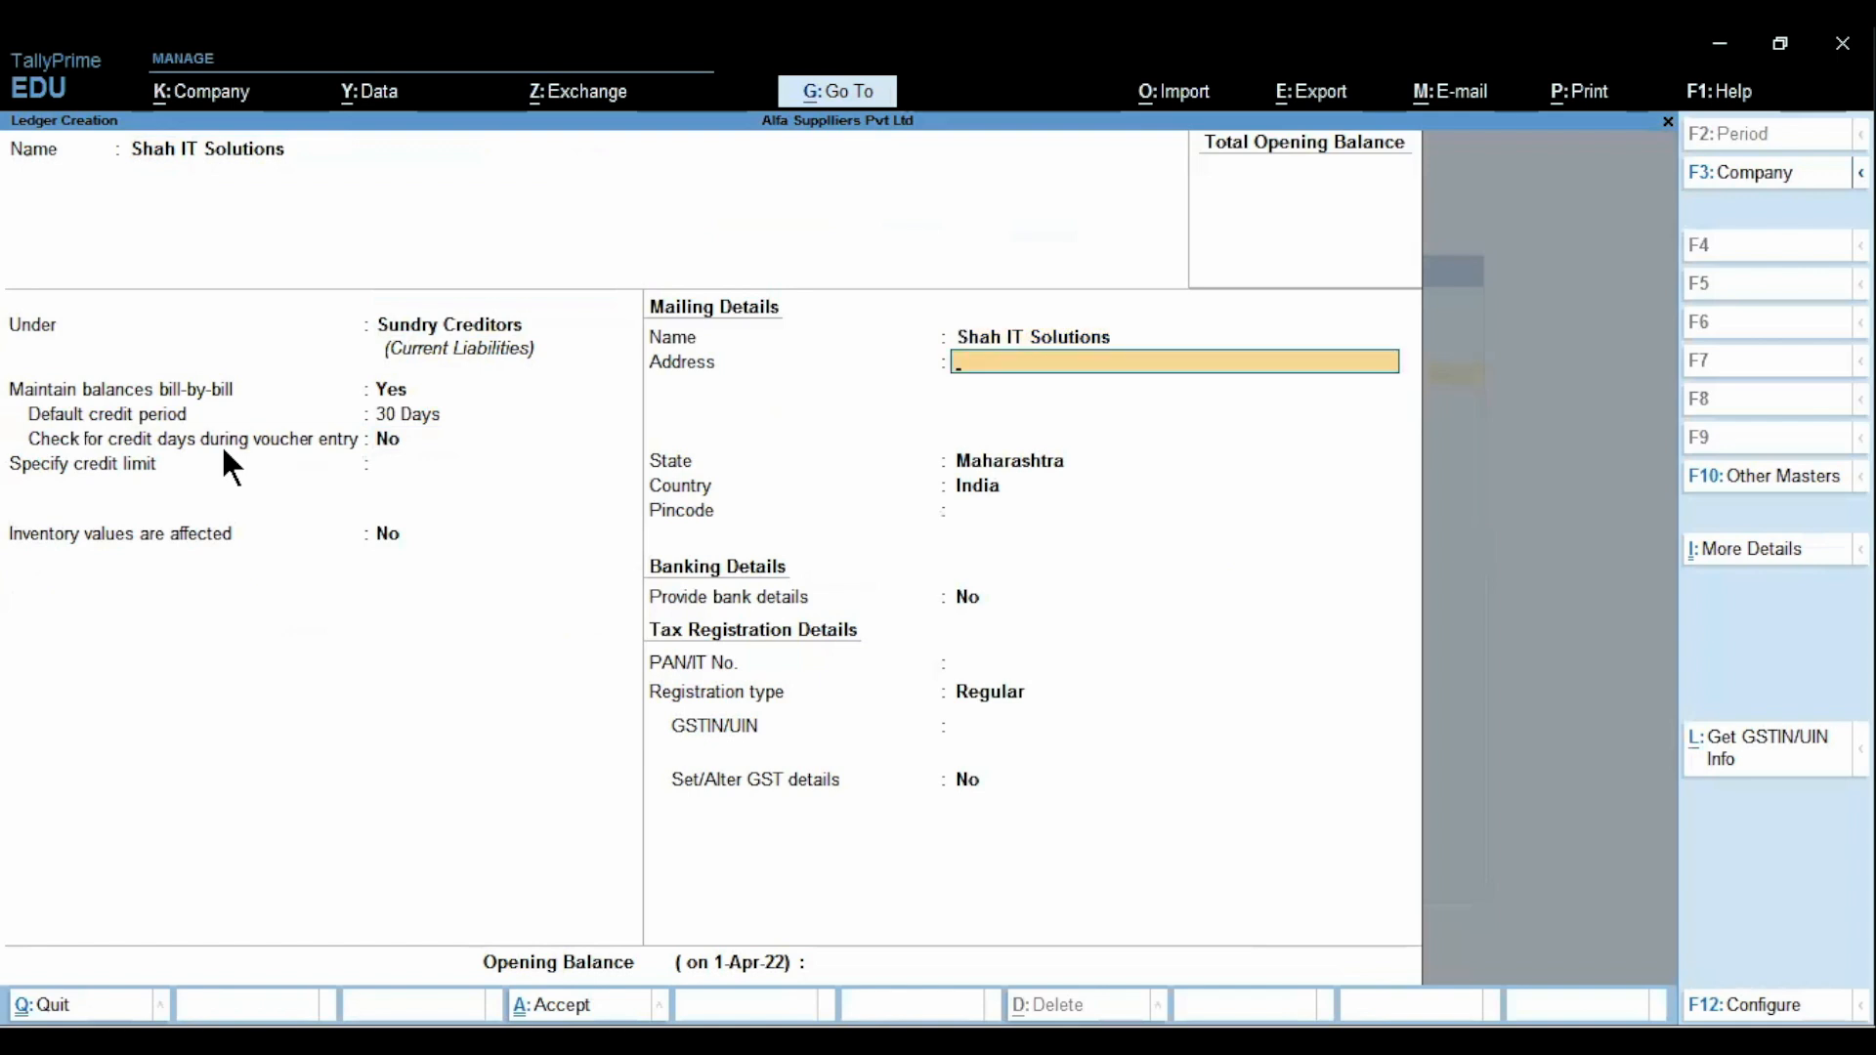
Enter the supplier's address and choose Gujarat as the state, leaving the pincode empty and bank details at No
{"action": "type", "text": "Gurjrat"}
{"action": "key", "text": "Return"}
{"action": "key", "text": "Return"}
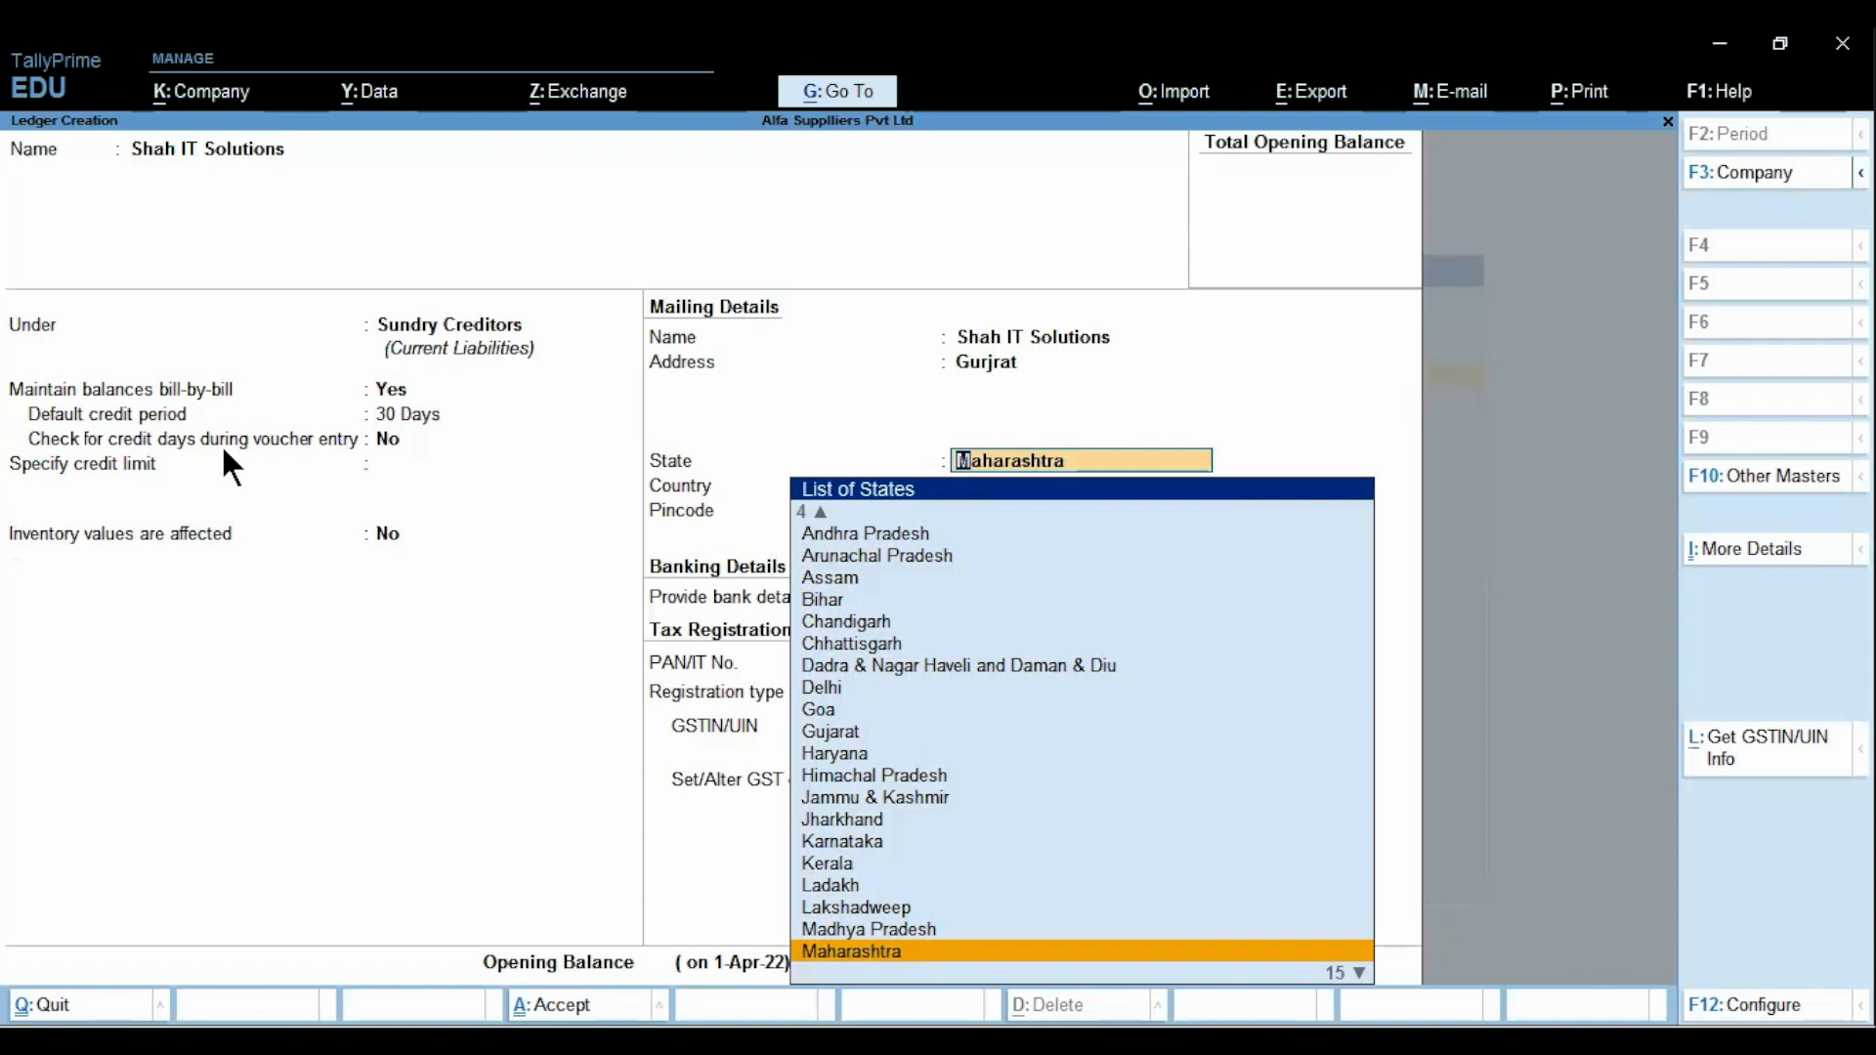
{"action": "type", "text": "gu"}
{"action": "key", "text": "Return"}
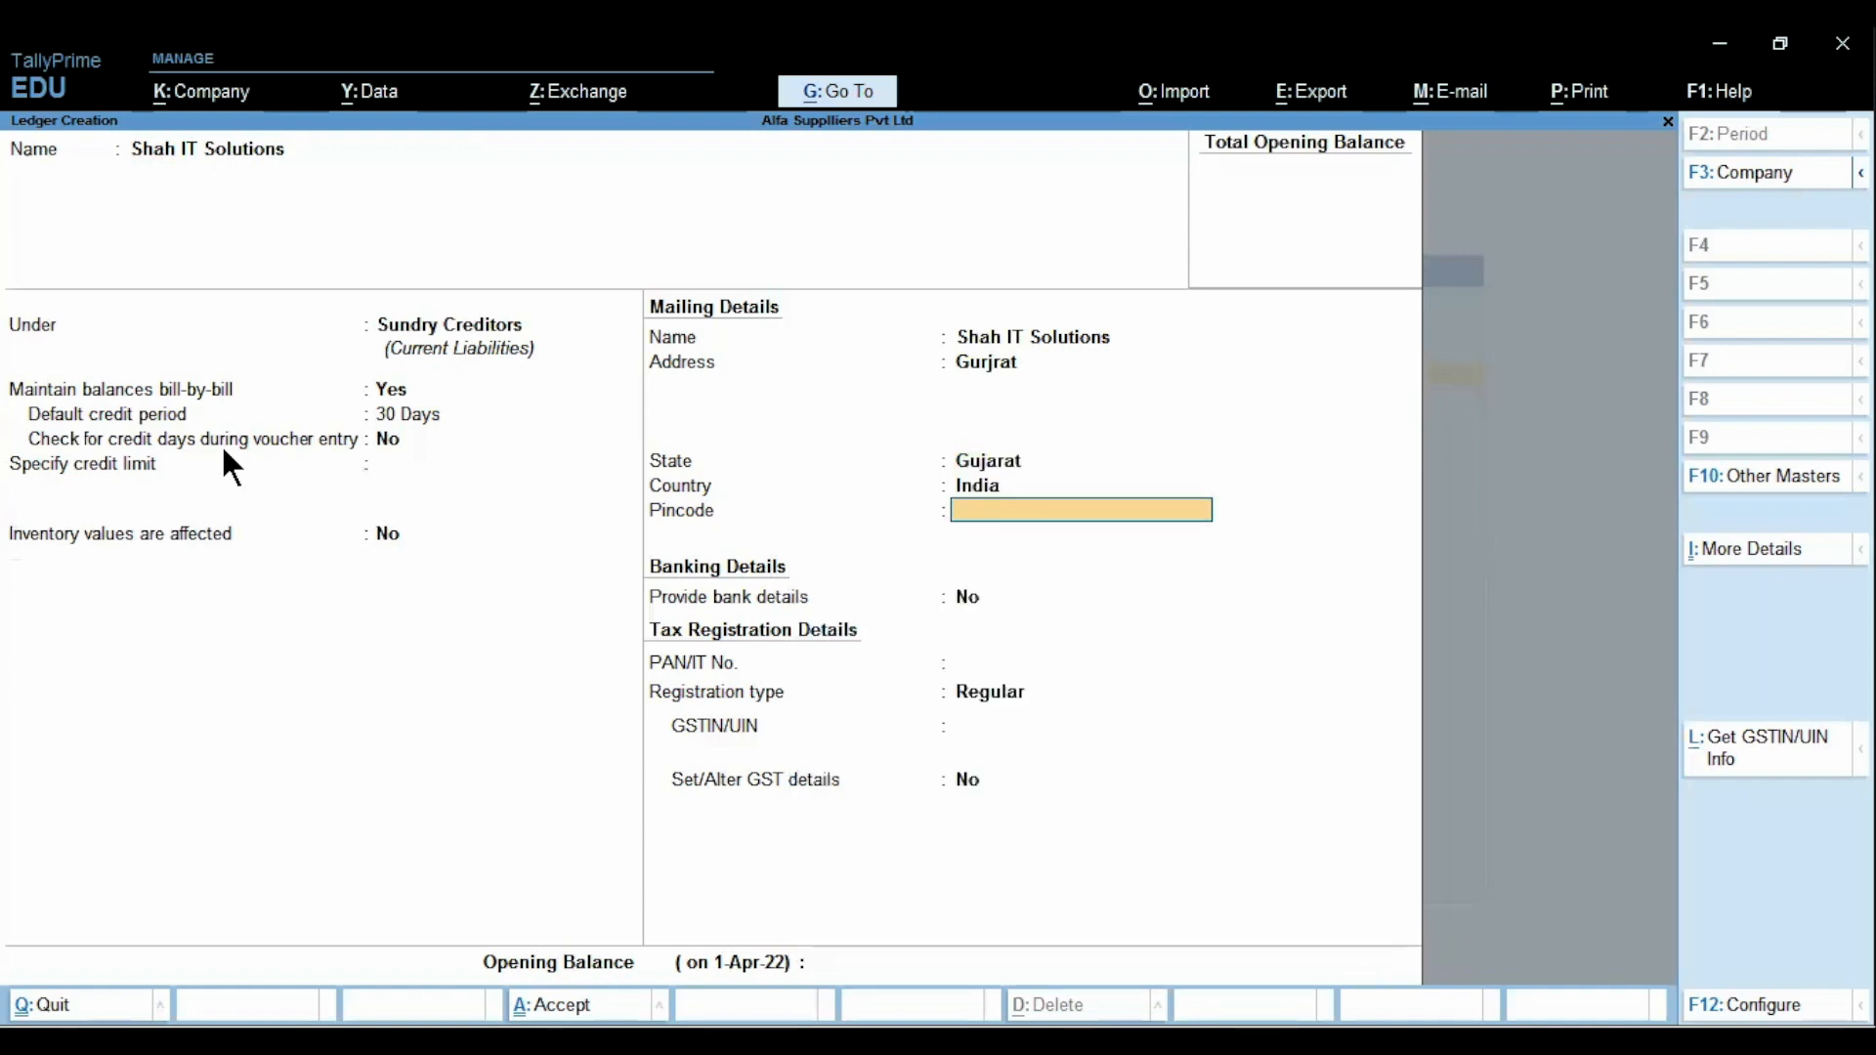
{"action": "key", "text": "Return"}
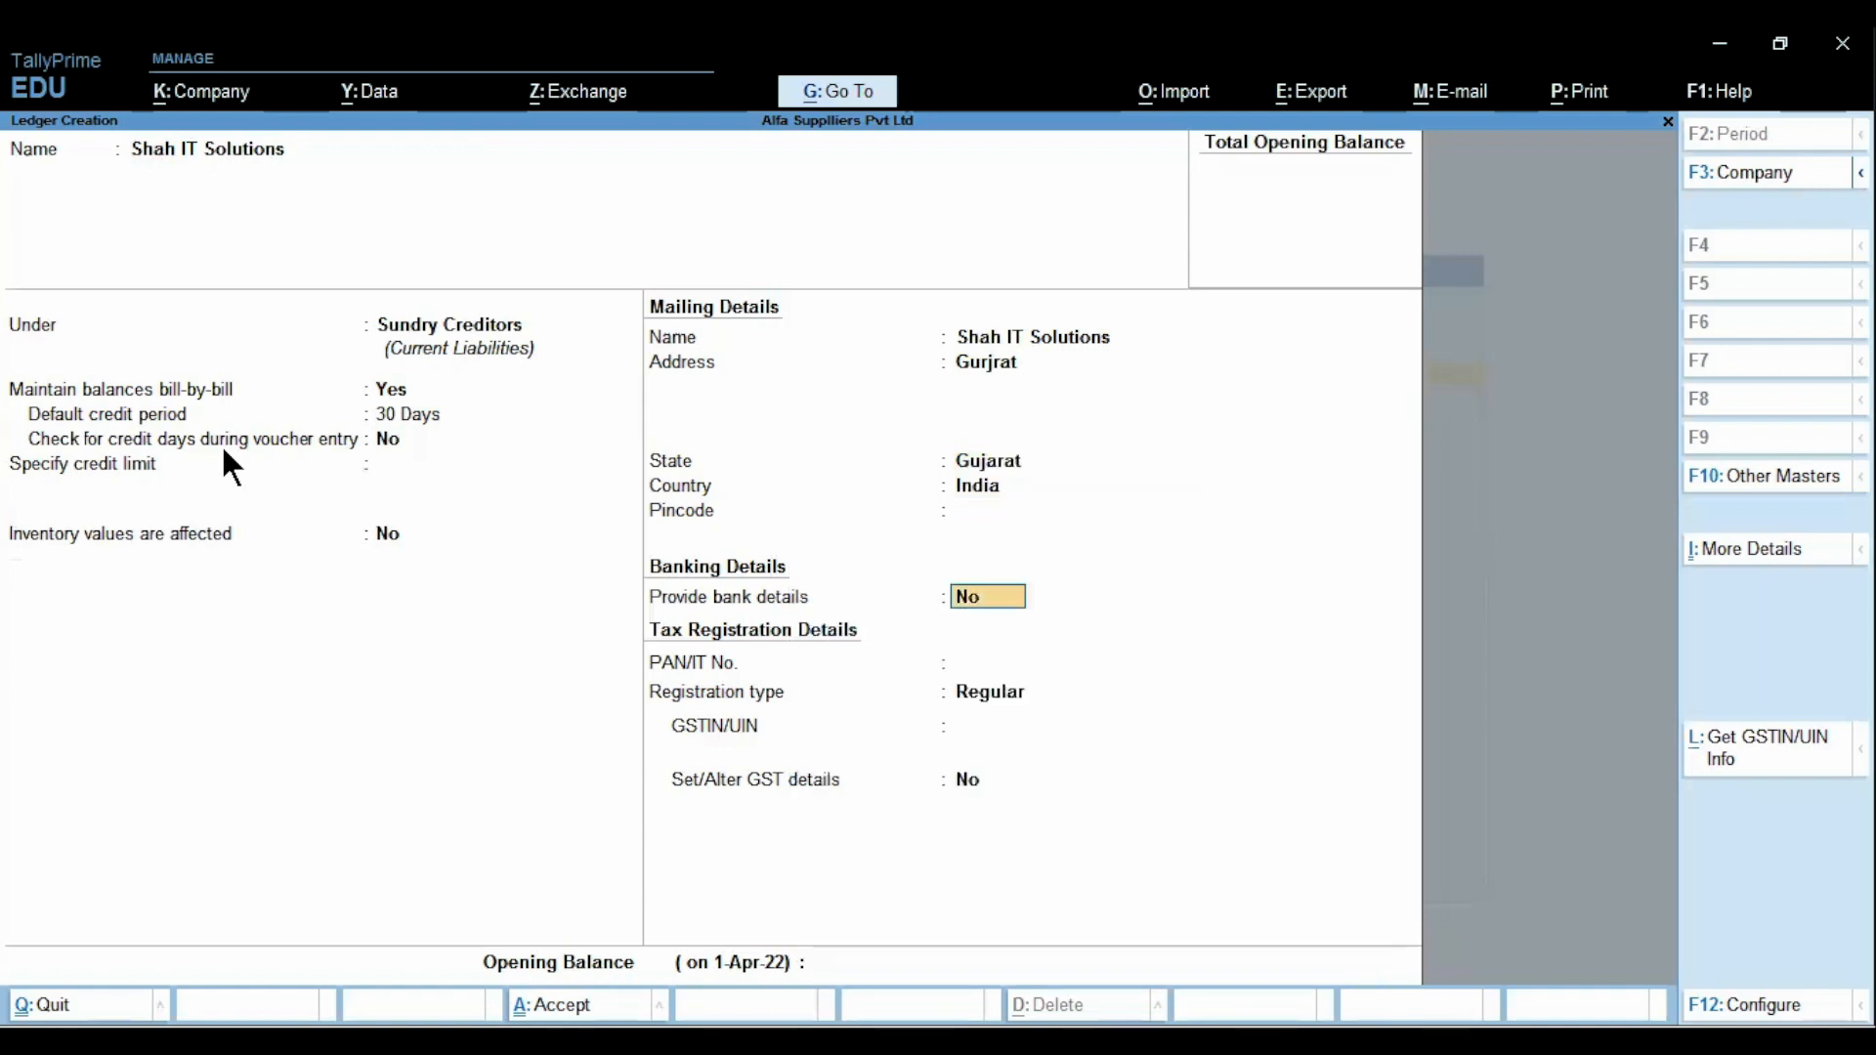
{"action": "key", "text": "Return"}
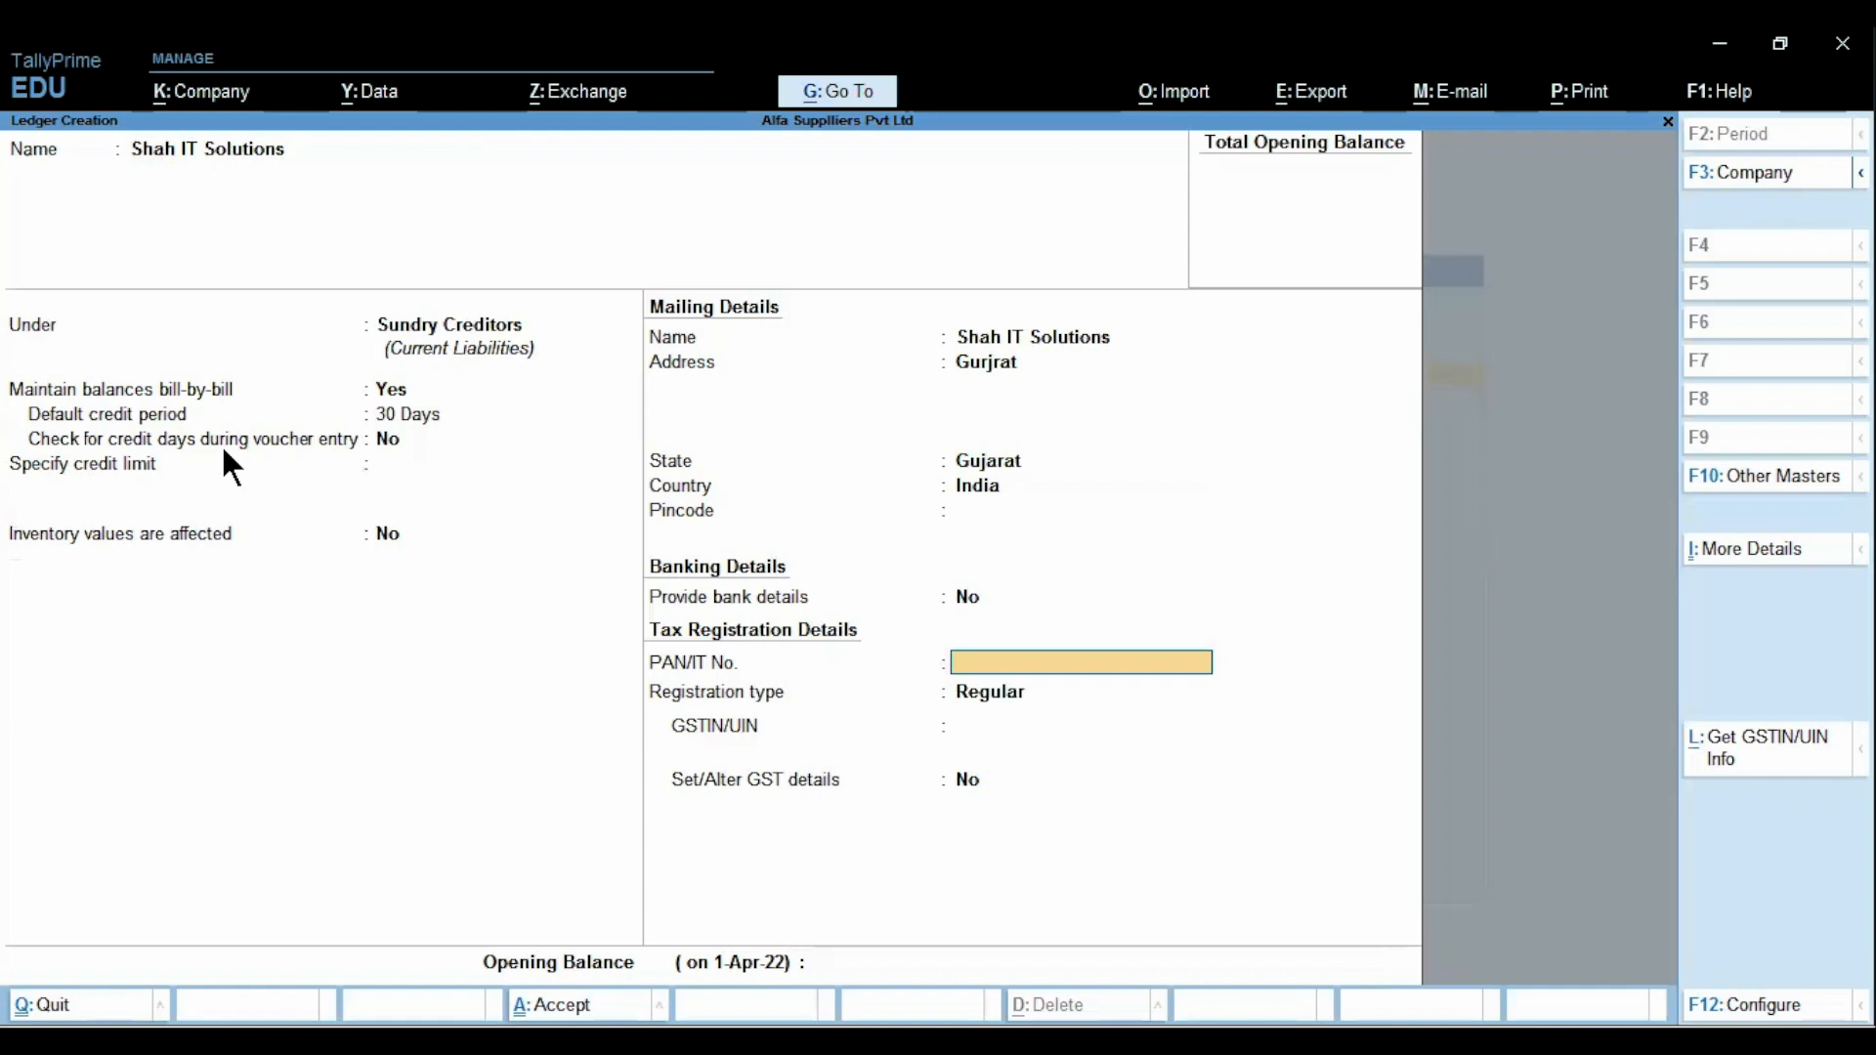
Paste the copied GST number as the supplier's PAN/IT number and remove its first two and last three characters
{"action": "key", "text": "ctrl+alt+v"}
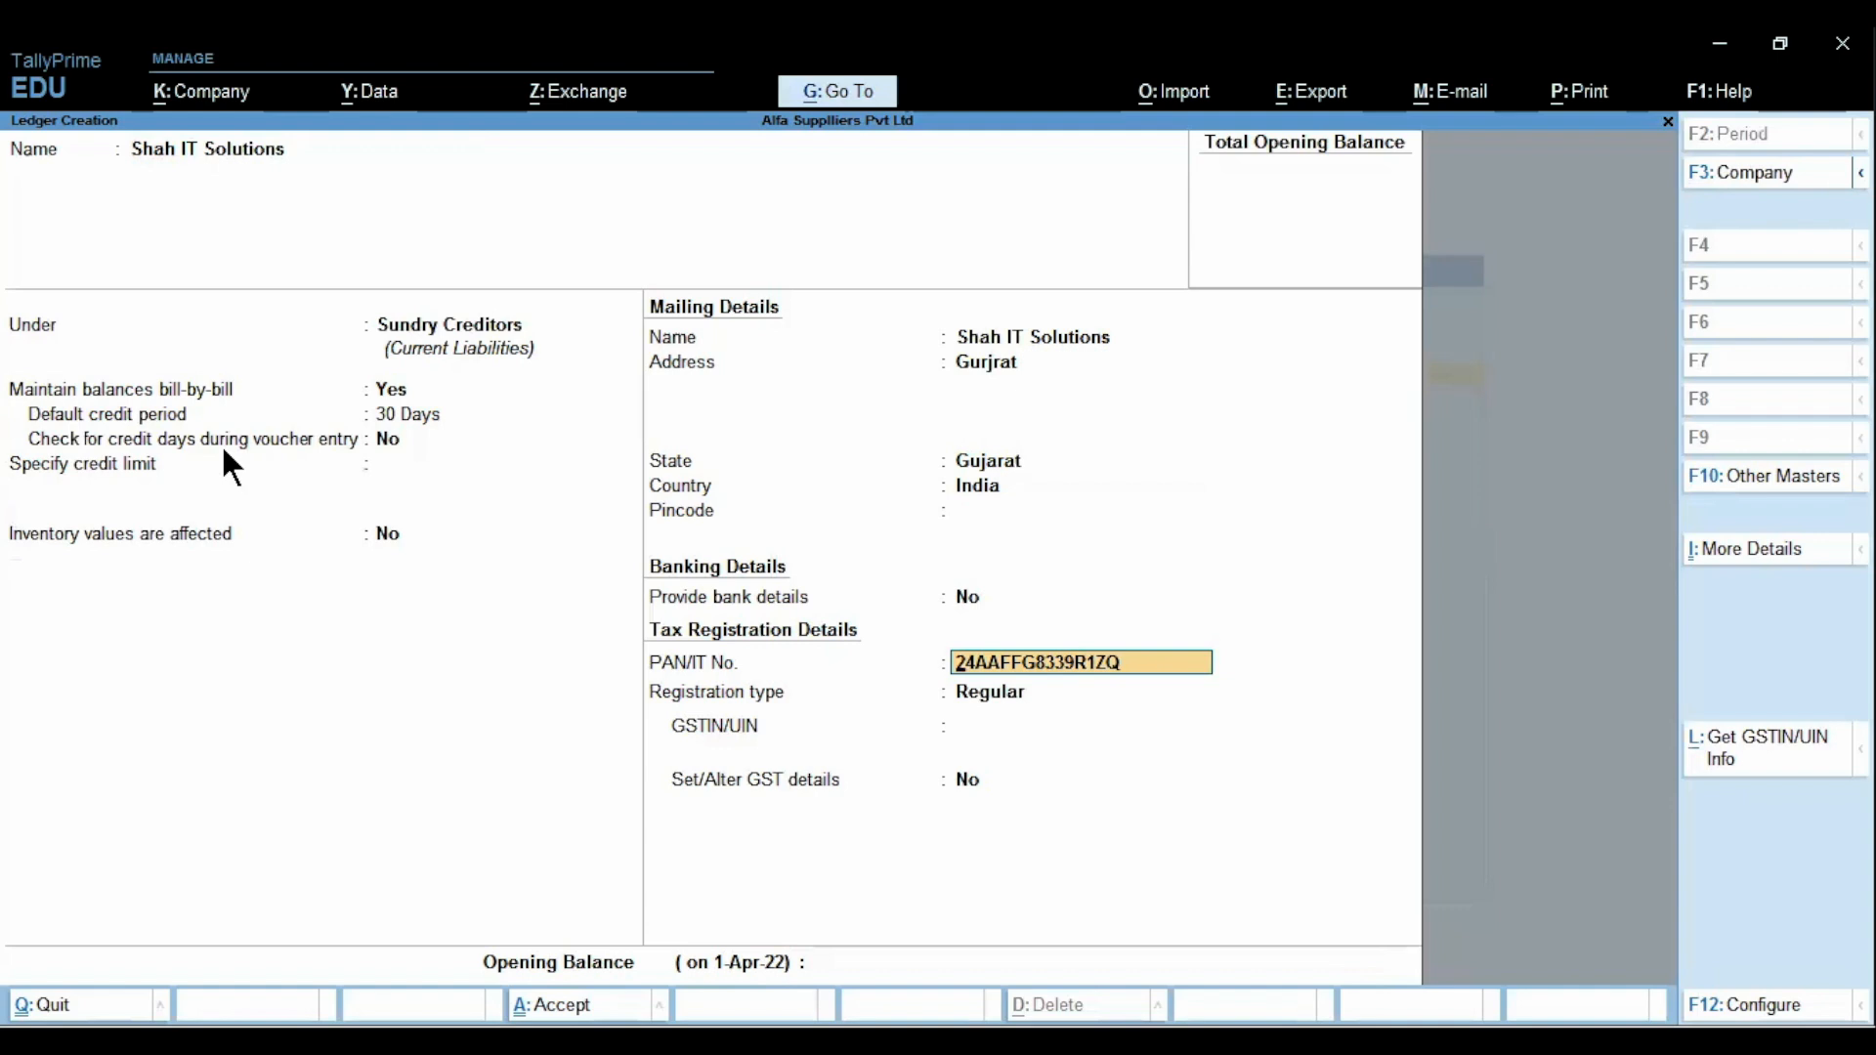
{"action": "key", "text": "Delete"}
{"action": "key", "text": "Delete"}
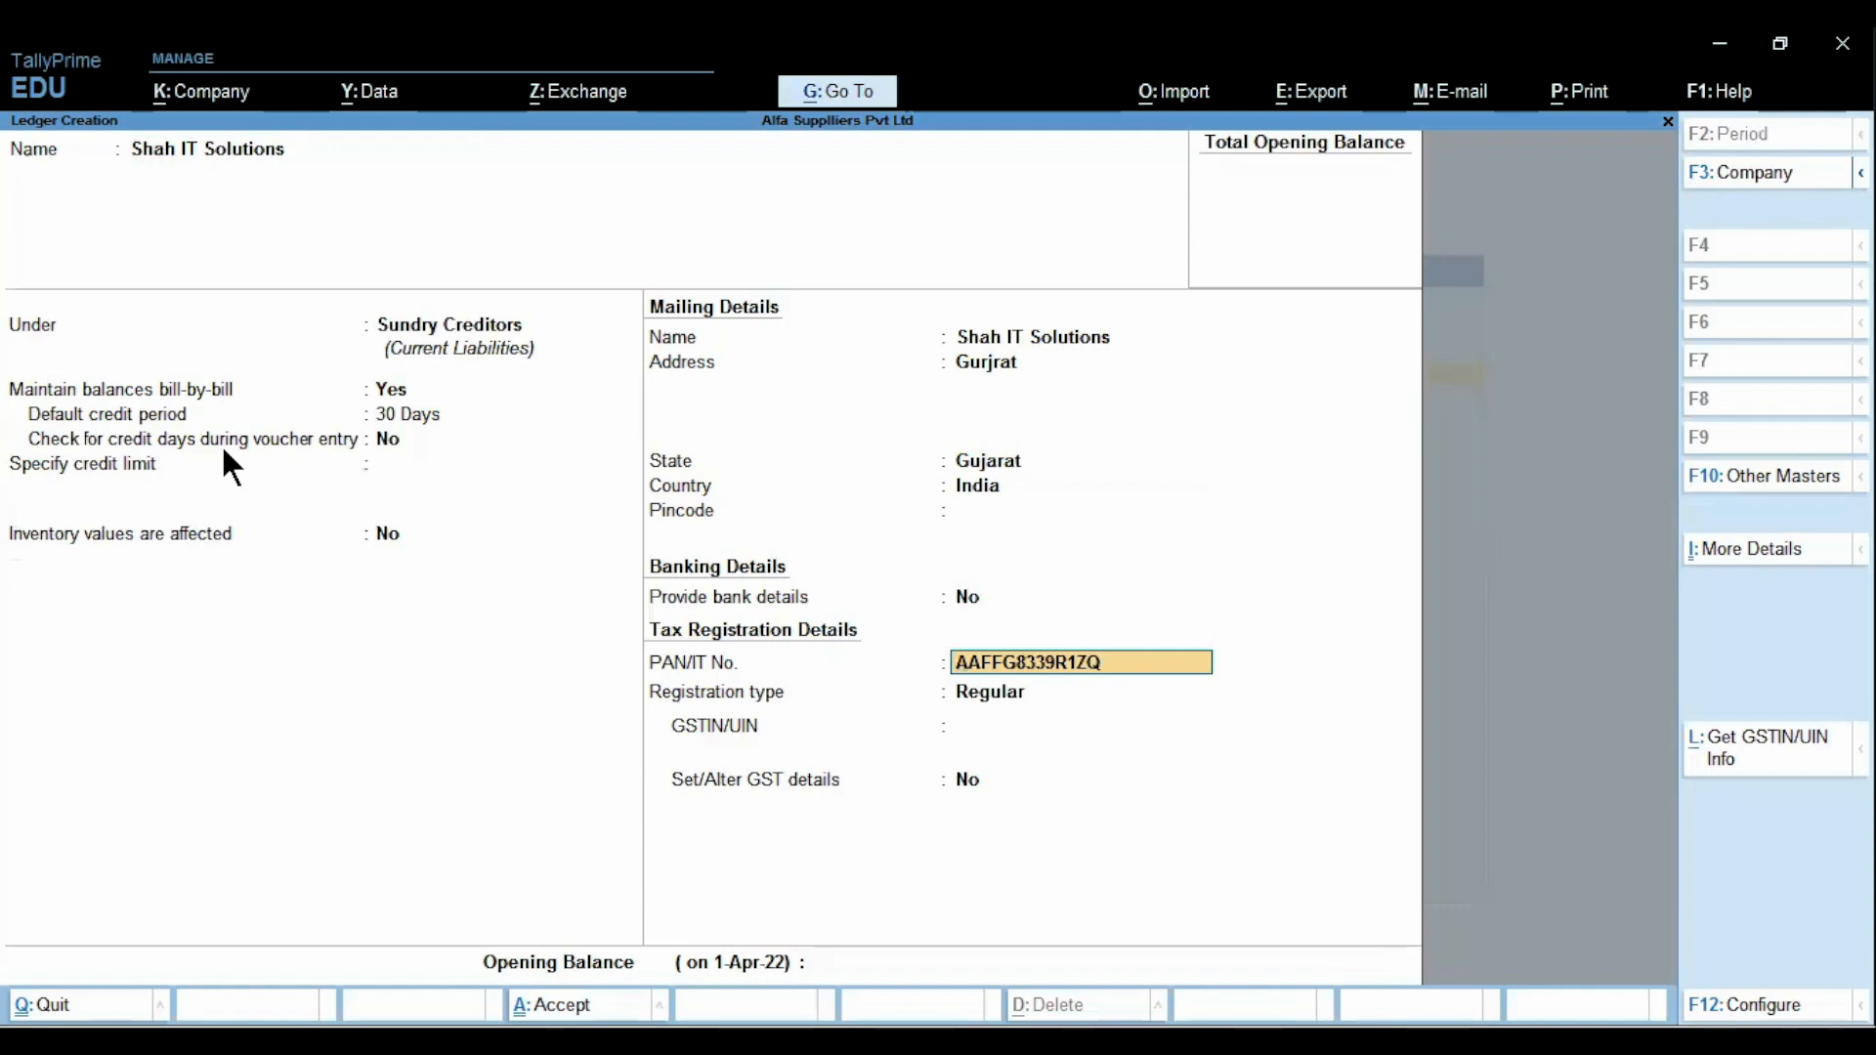
{"action": "key", "text": "BackSpace"}
{"action": "key", "text": "BackSpace"}
{"action": "key", "text": "BackSpace"}
{"action": "key", "text": "Return"}
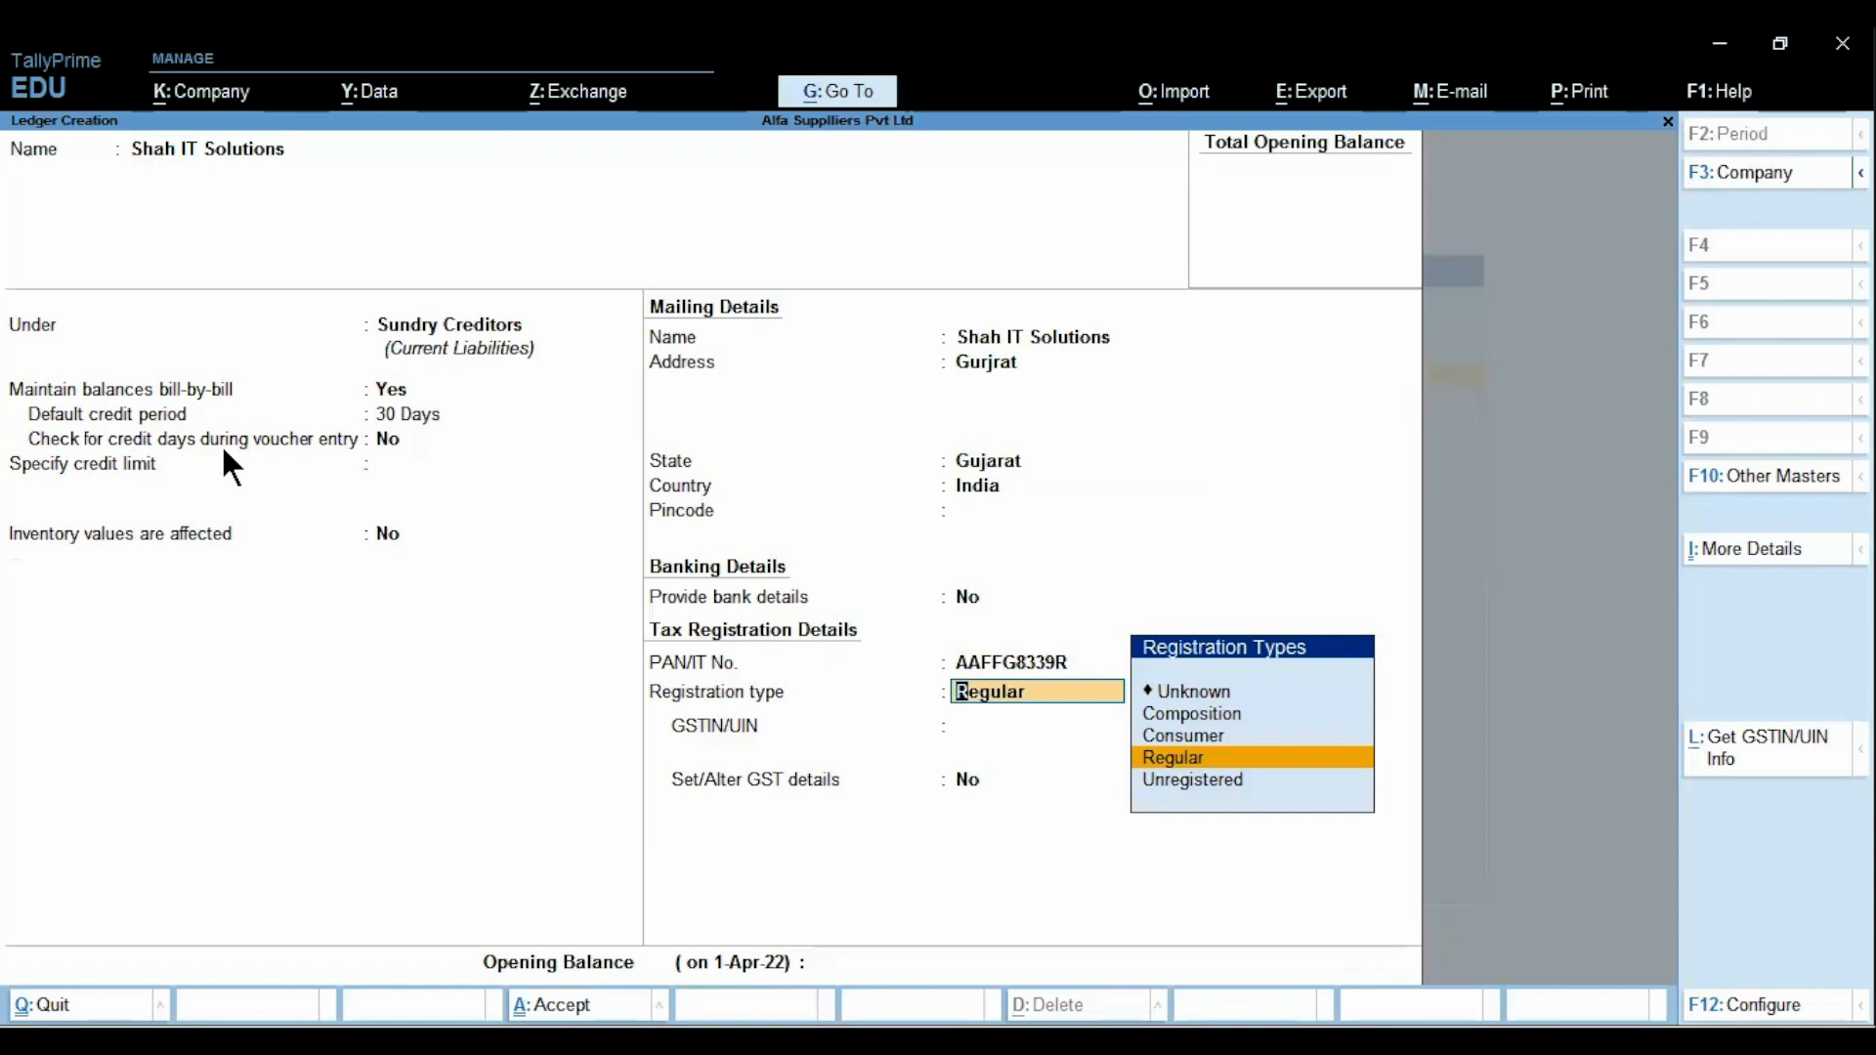
Review the available GST registration types and set the supplier's registration type to Regular
{"action": "key", "text": "Down"}
{"action": "key", "text": "Up"}
{"action": "key", "text": "Up"}
{"action": "key", "text": "Up"}
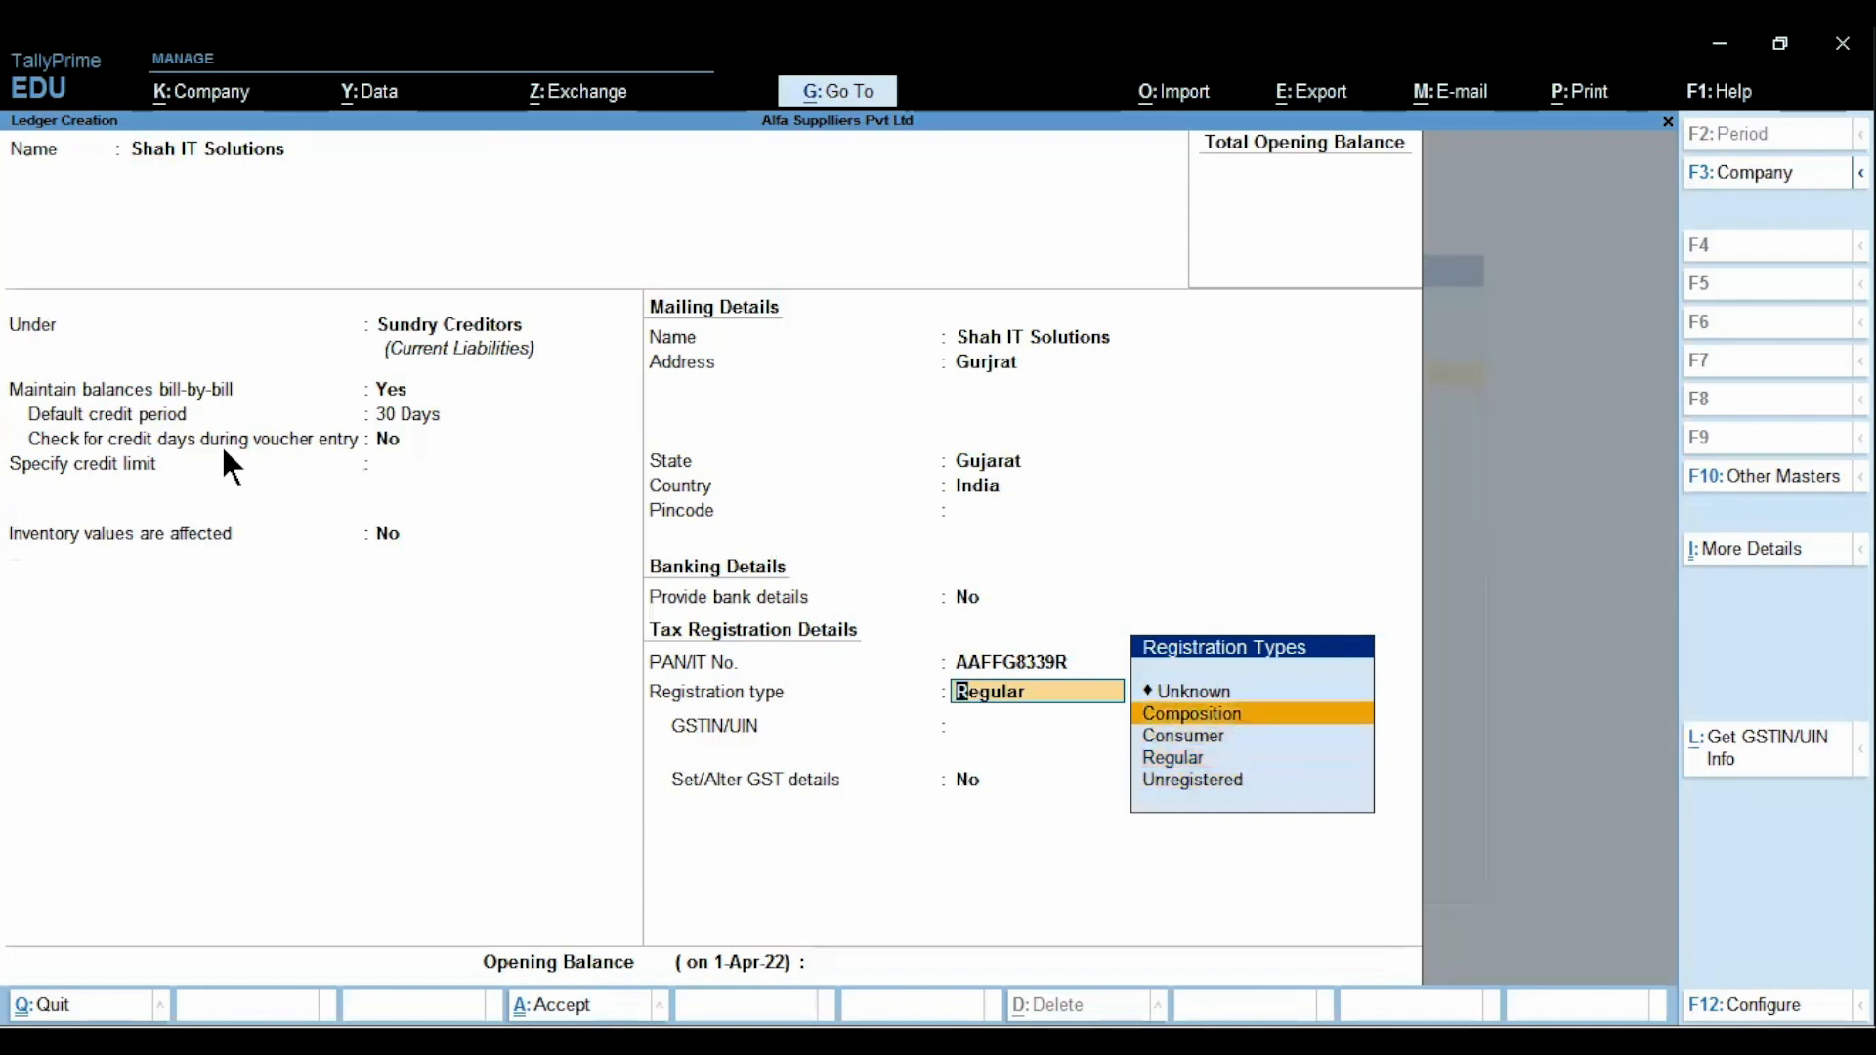
{"action": "key", "text": "Down"}
{"action": "key", "text": "Down"}
{"action": "key", "text": "Down"}
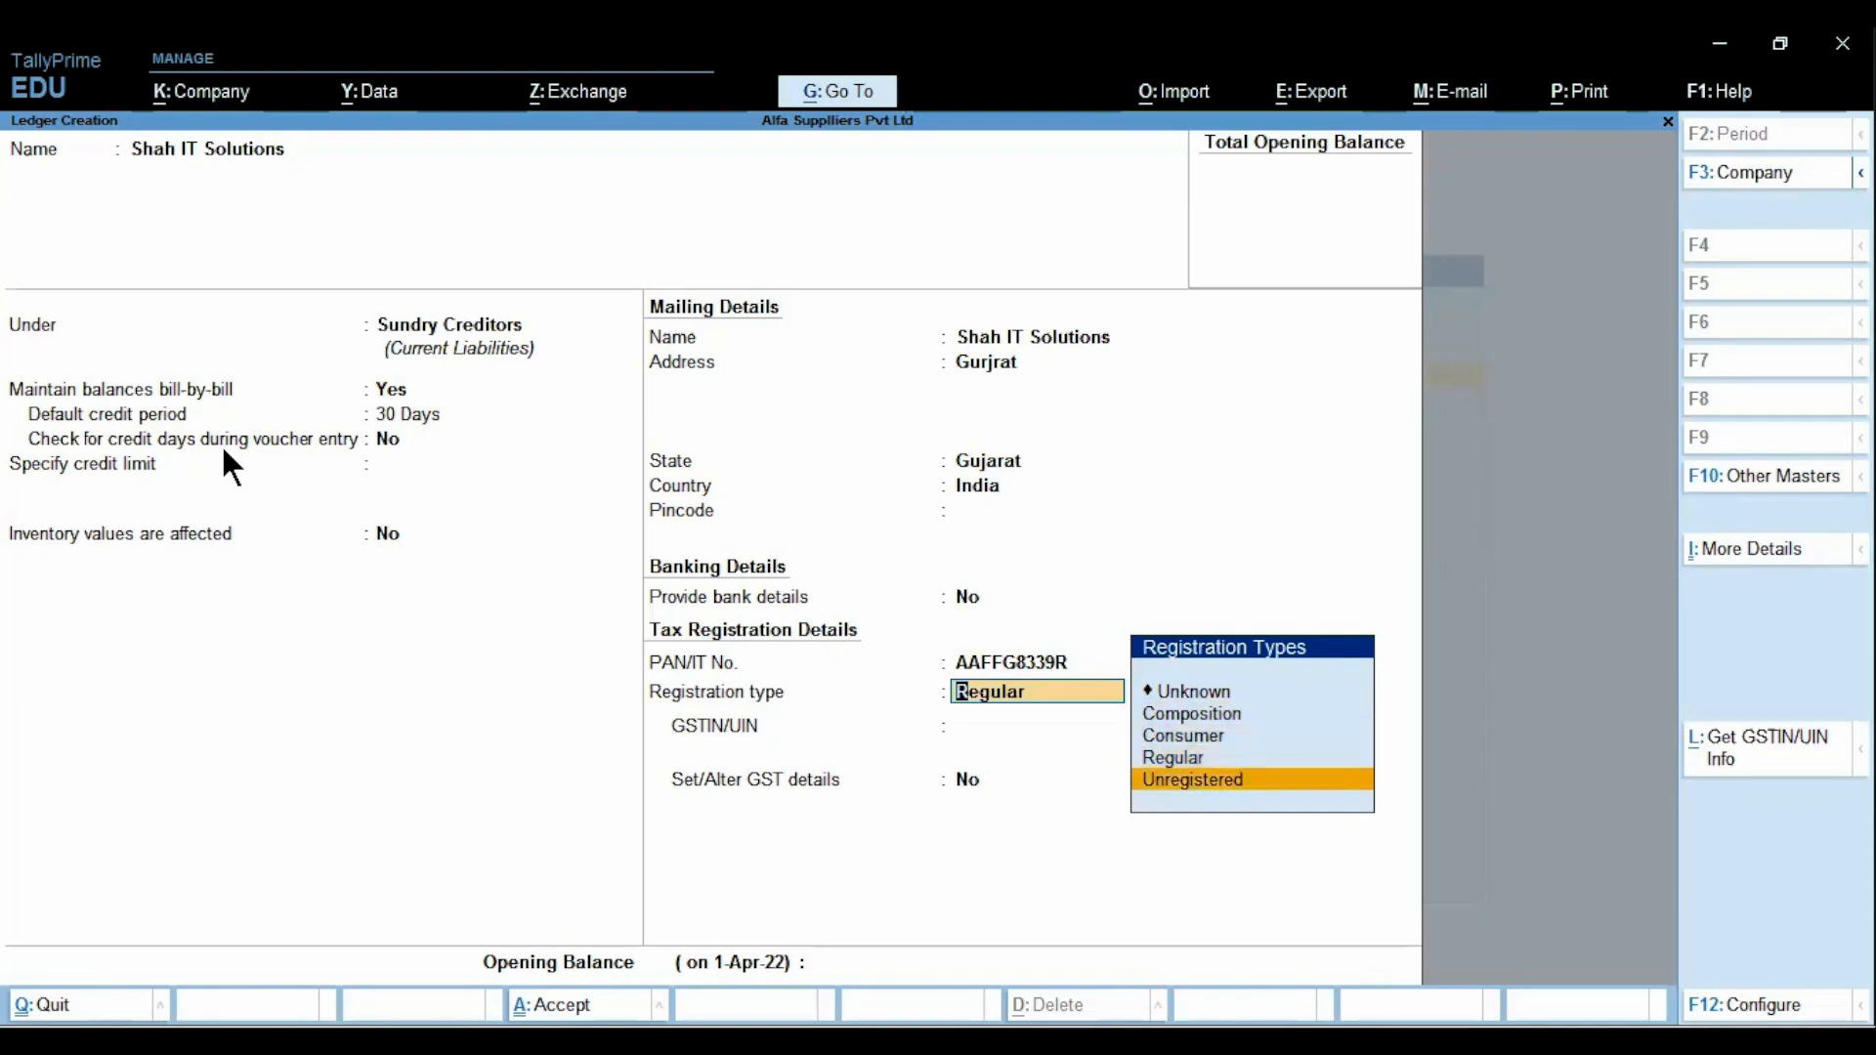
{"action": "key", "text": "Up"}
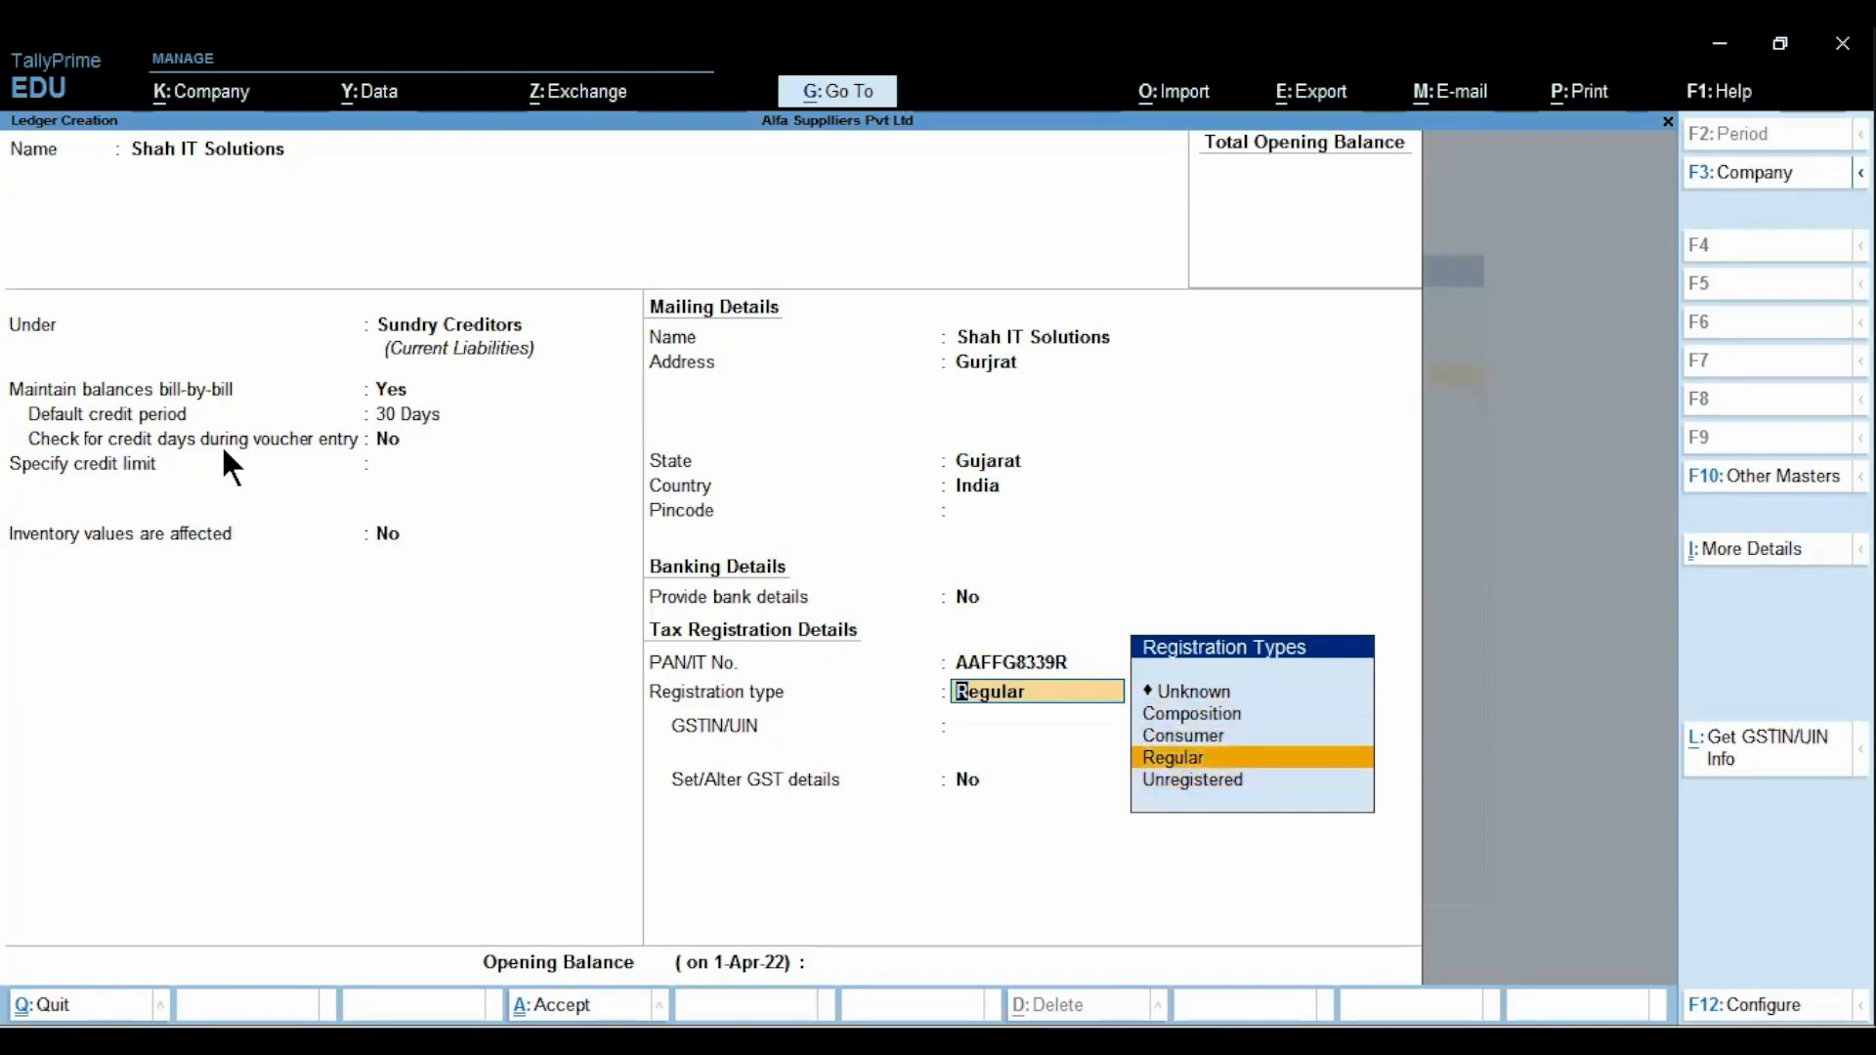
{"action": "key", "text": "Return"}
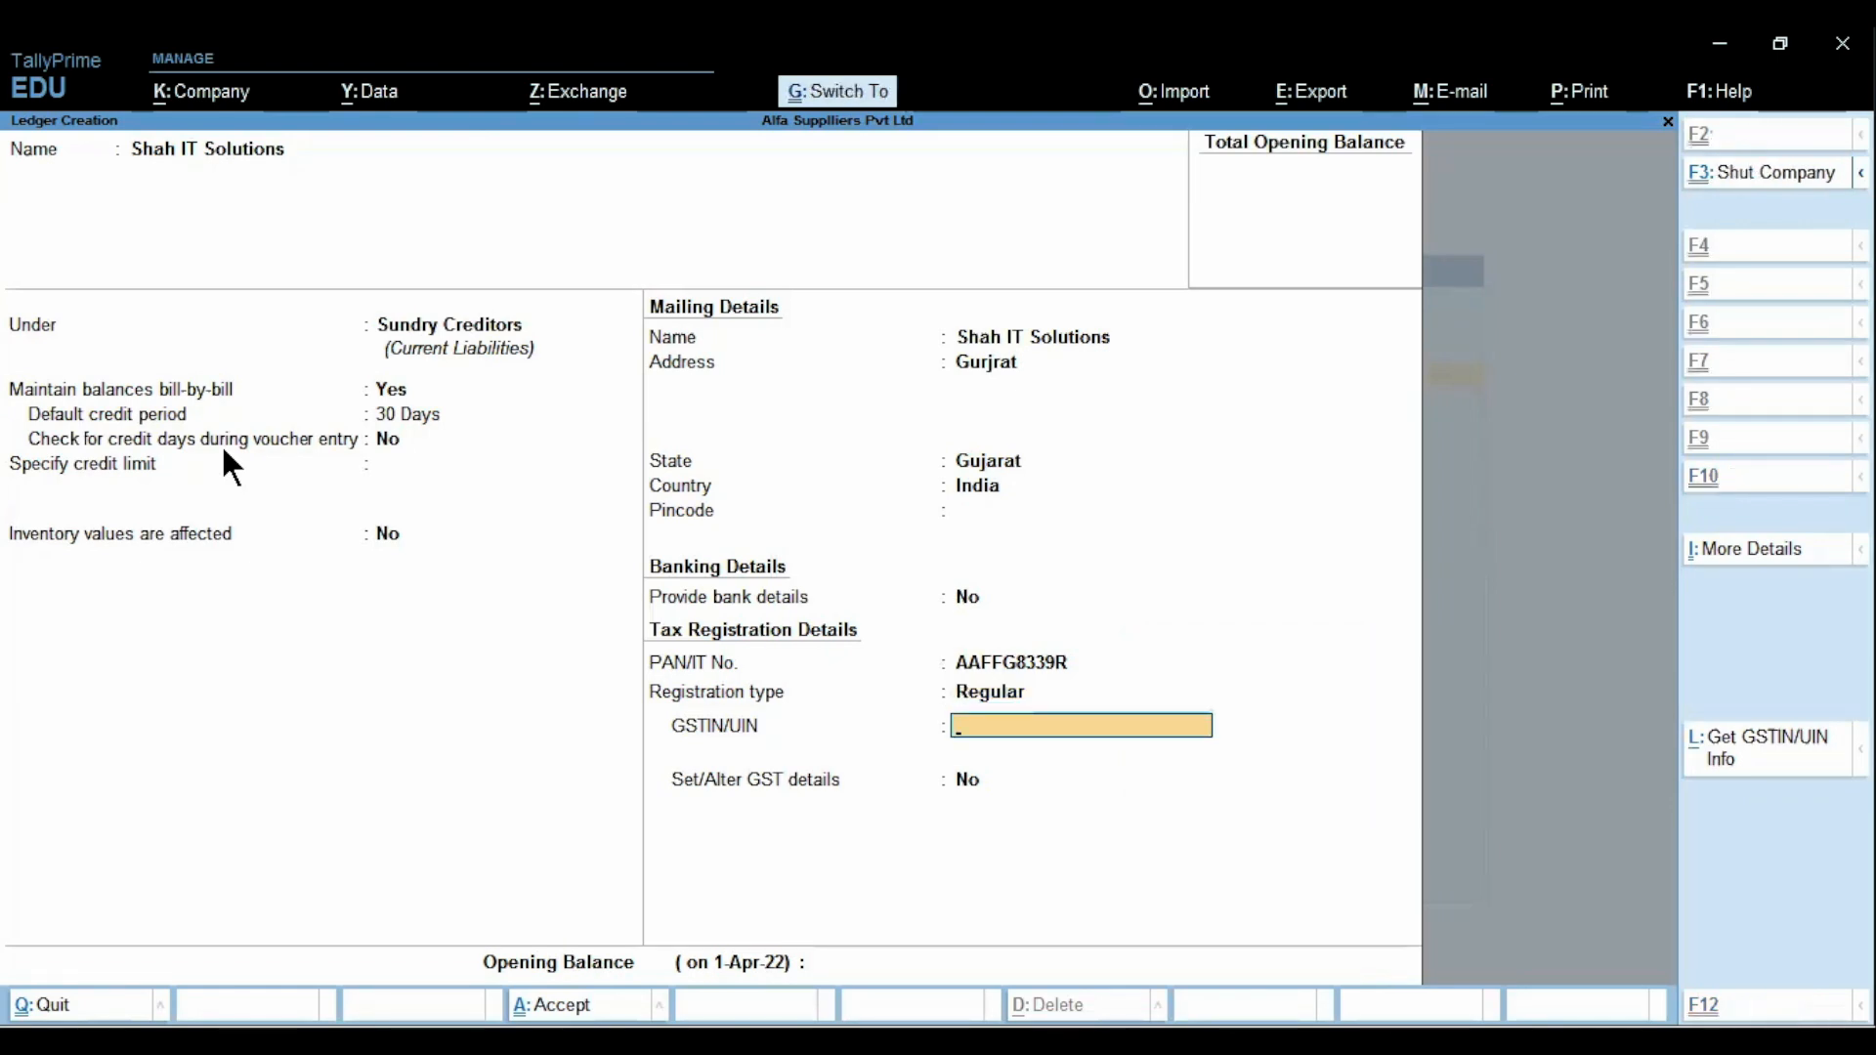
Paste the copied GST number as the supplier's GSTIN/UIN, leave Set/Alter GST details at No and save the ledger
{"action": "key", "text": "ctrl+alt+v"}
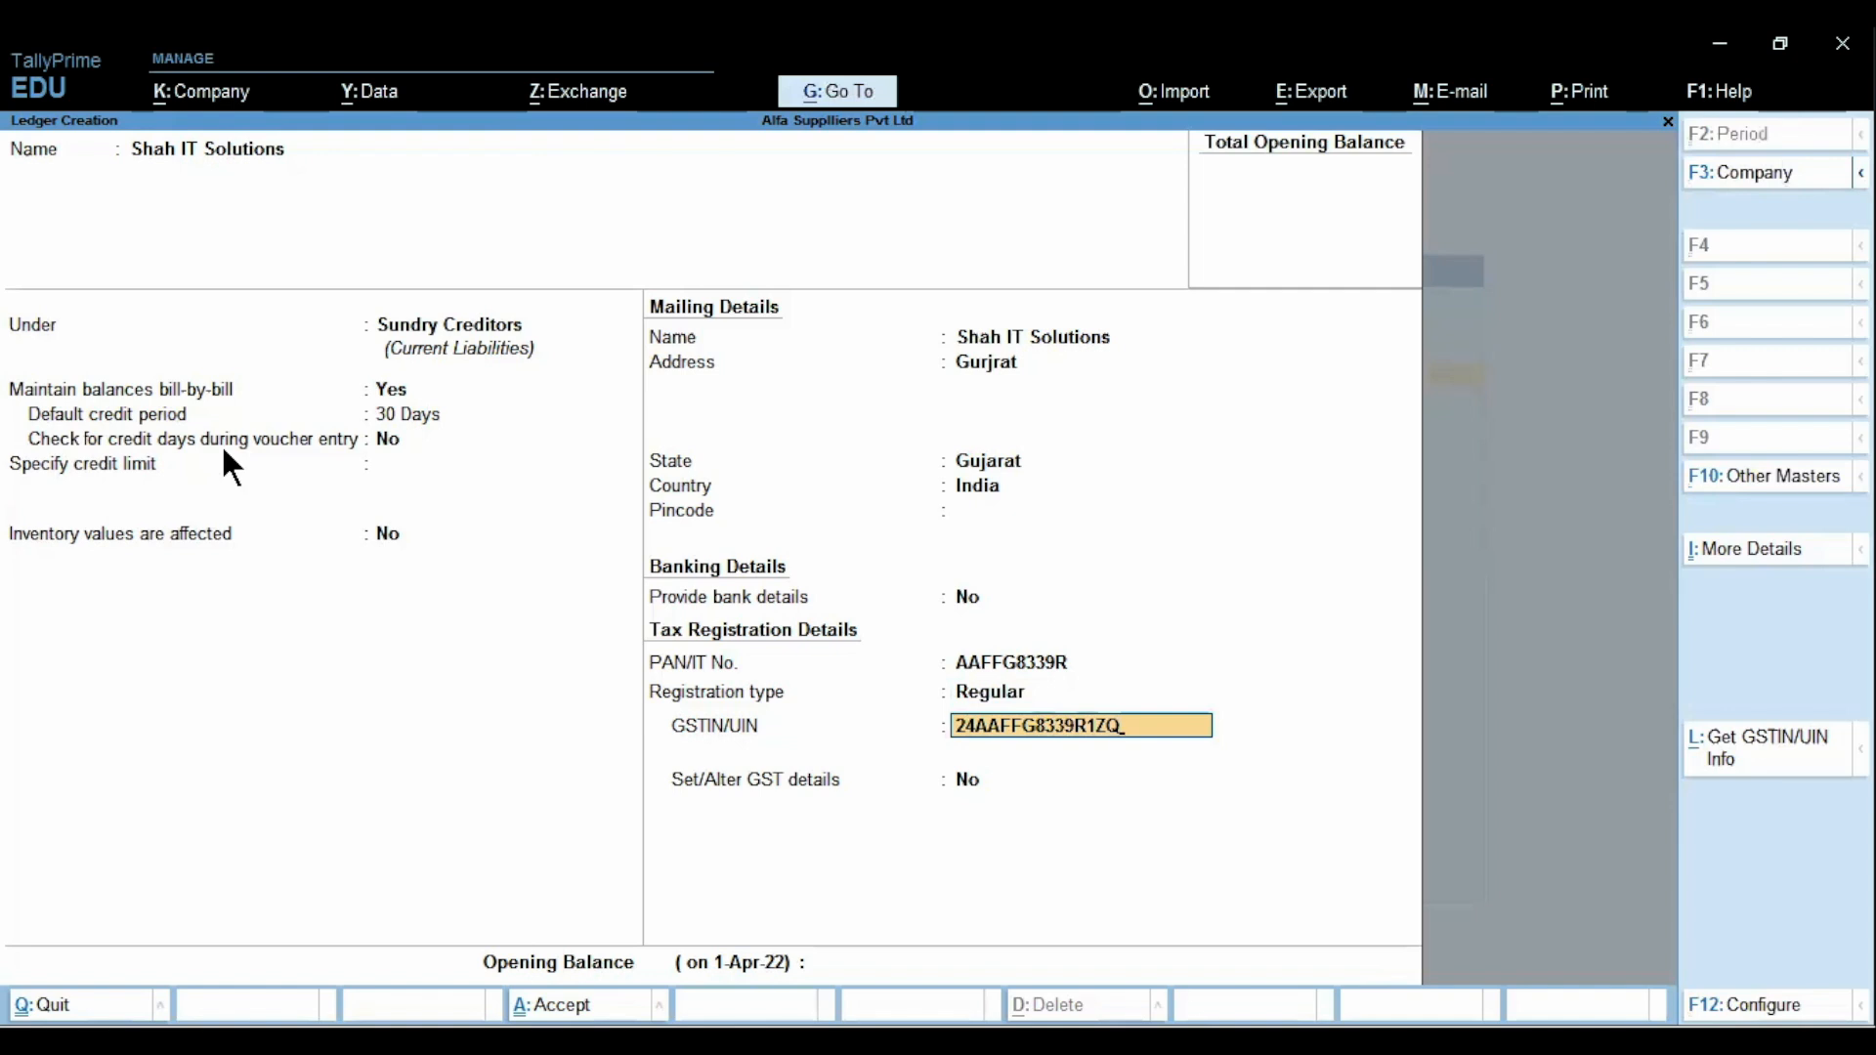
{"action": "key", "text": "Return"}
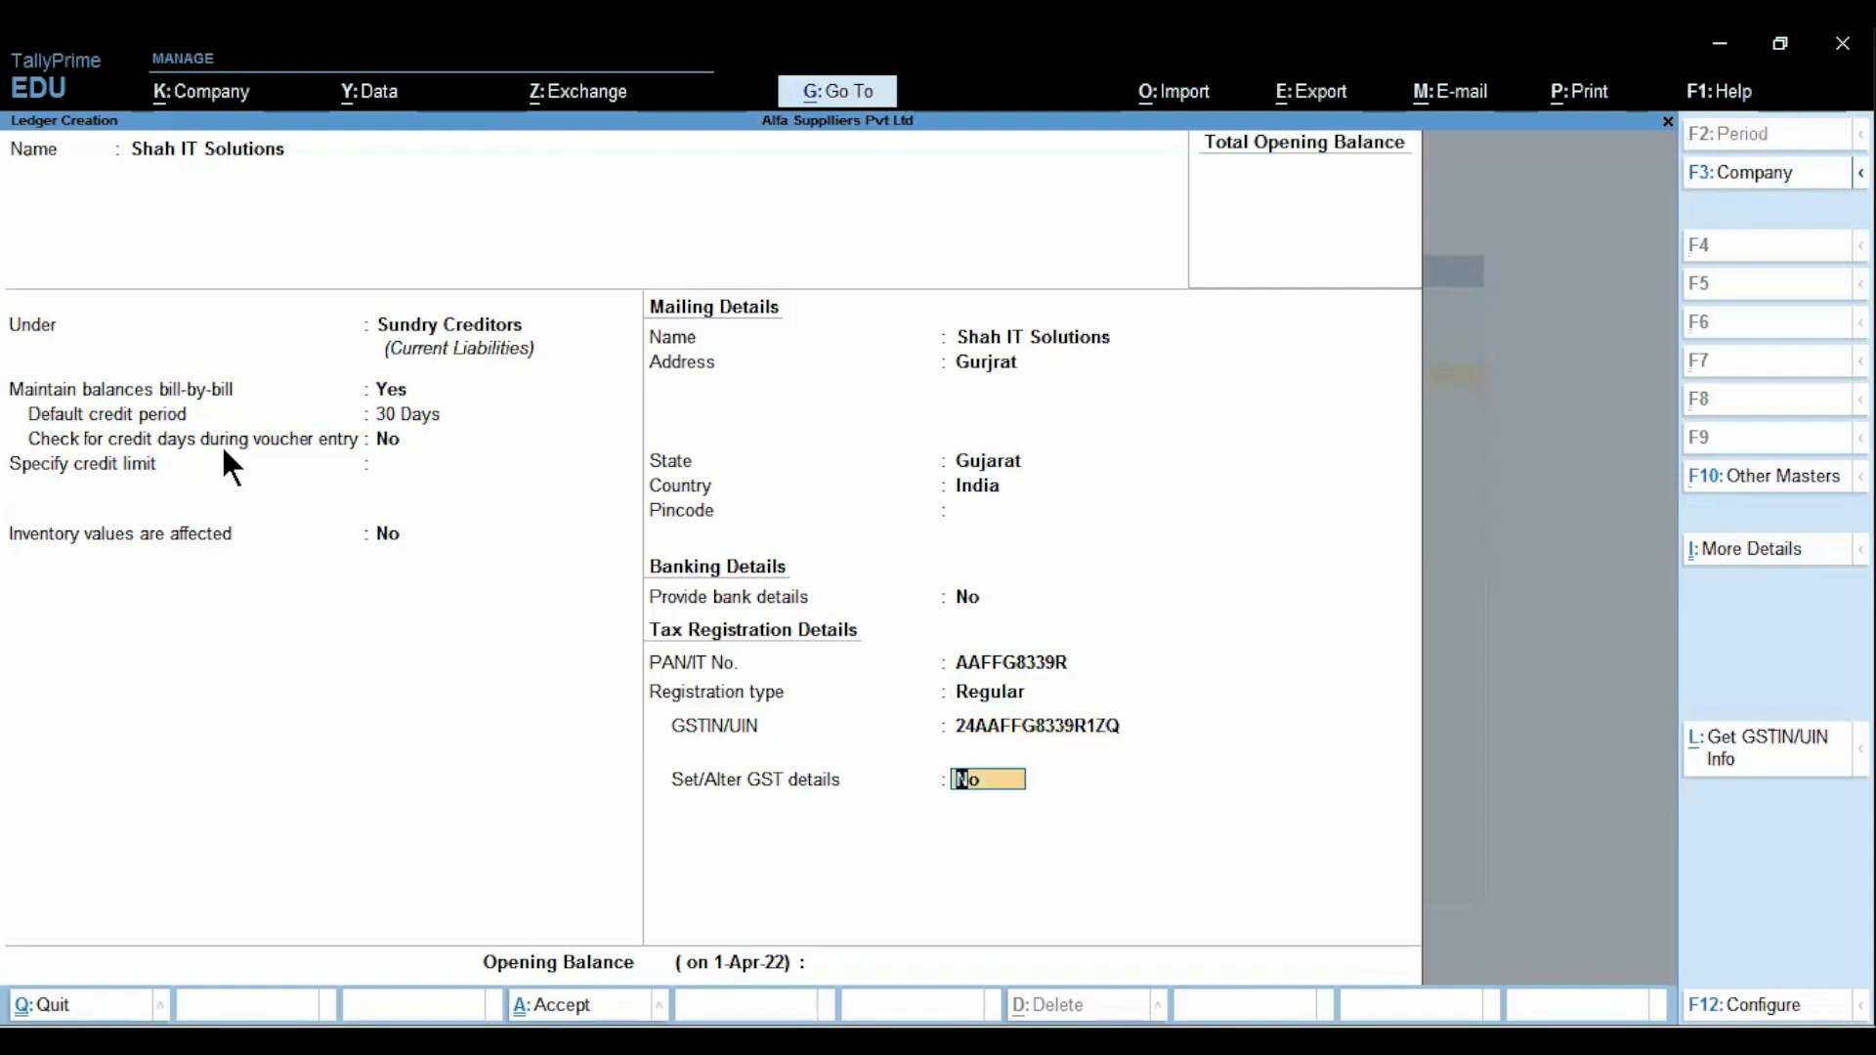
{"action": "key", "text": "Return"}
{"action": "key", "text": "Return"}
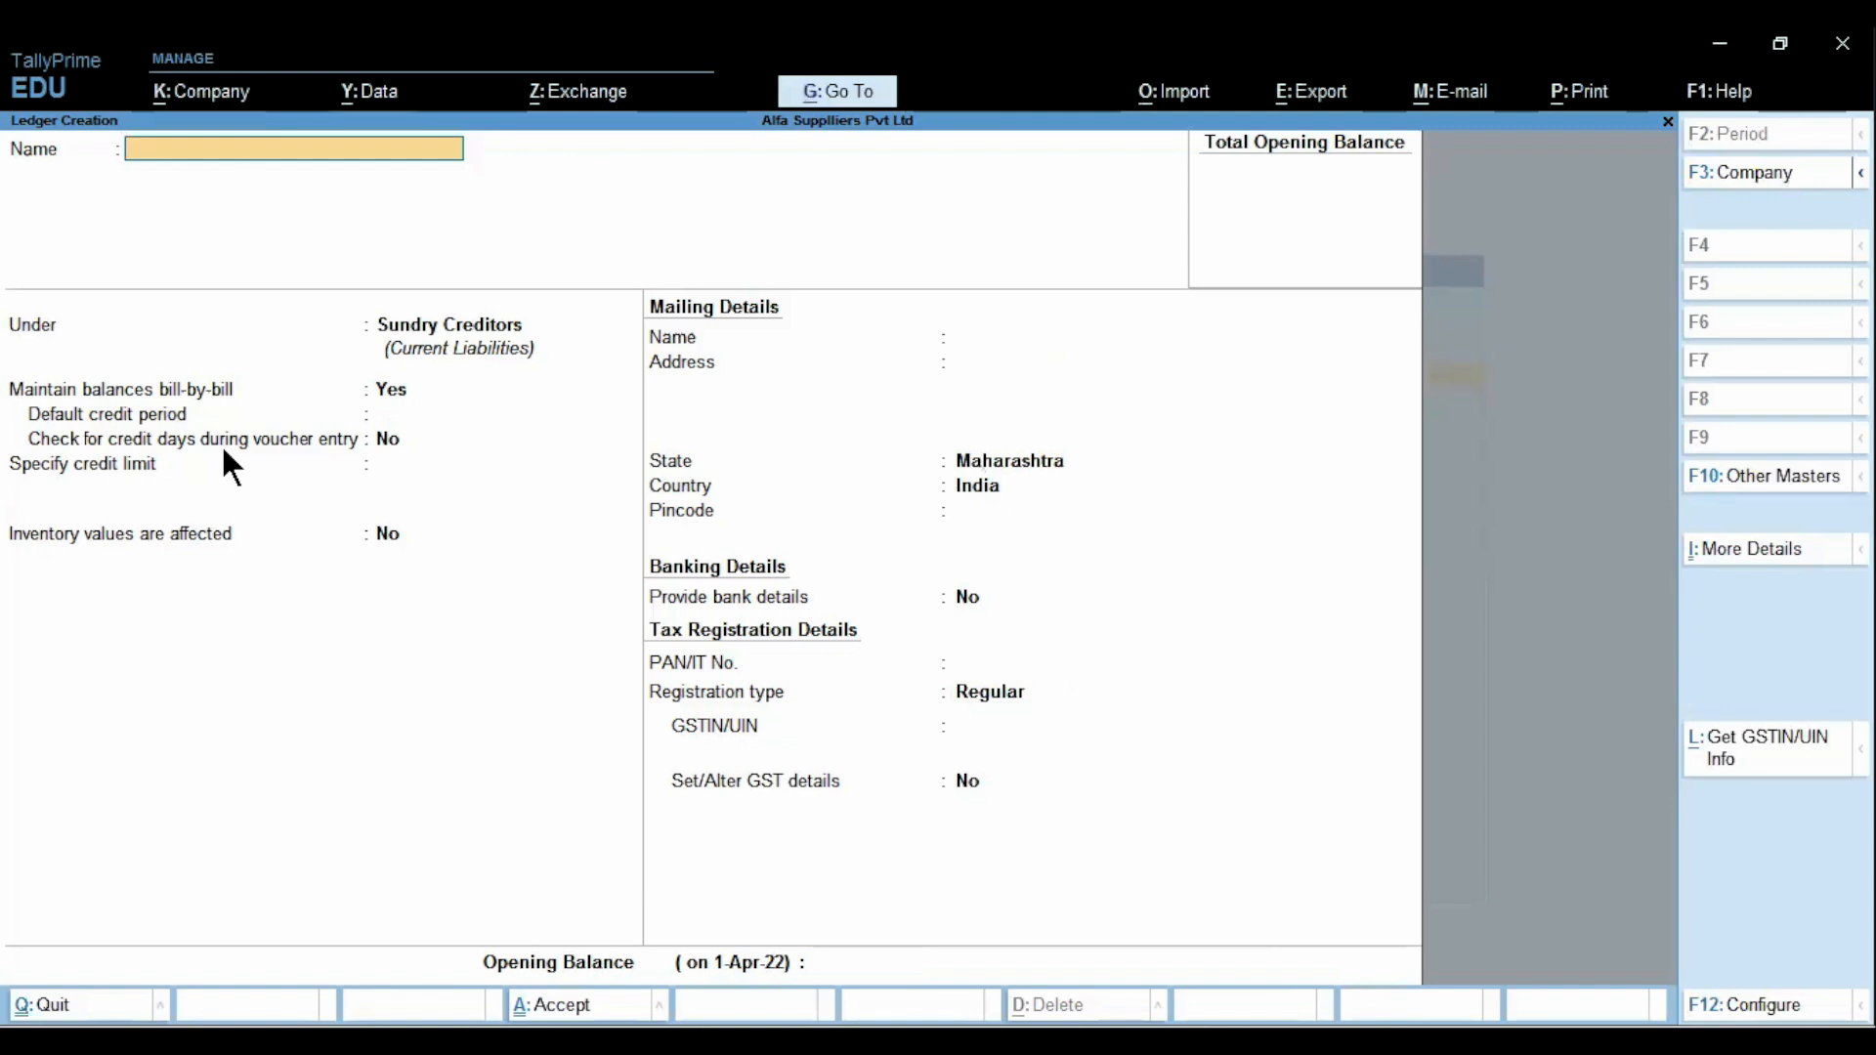
{"action": "key", "text": "Escape"}
{"action": "key", "text": "y"}
{"action": "key", "text": "Escape"}
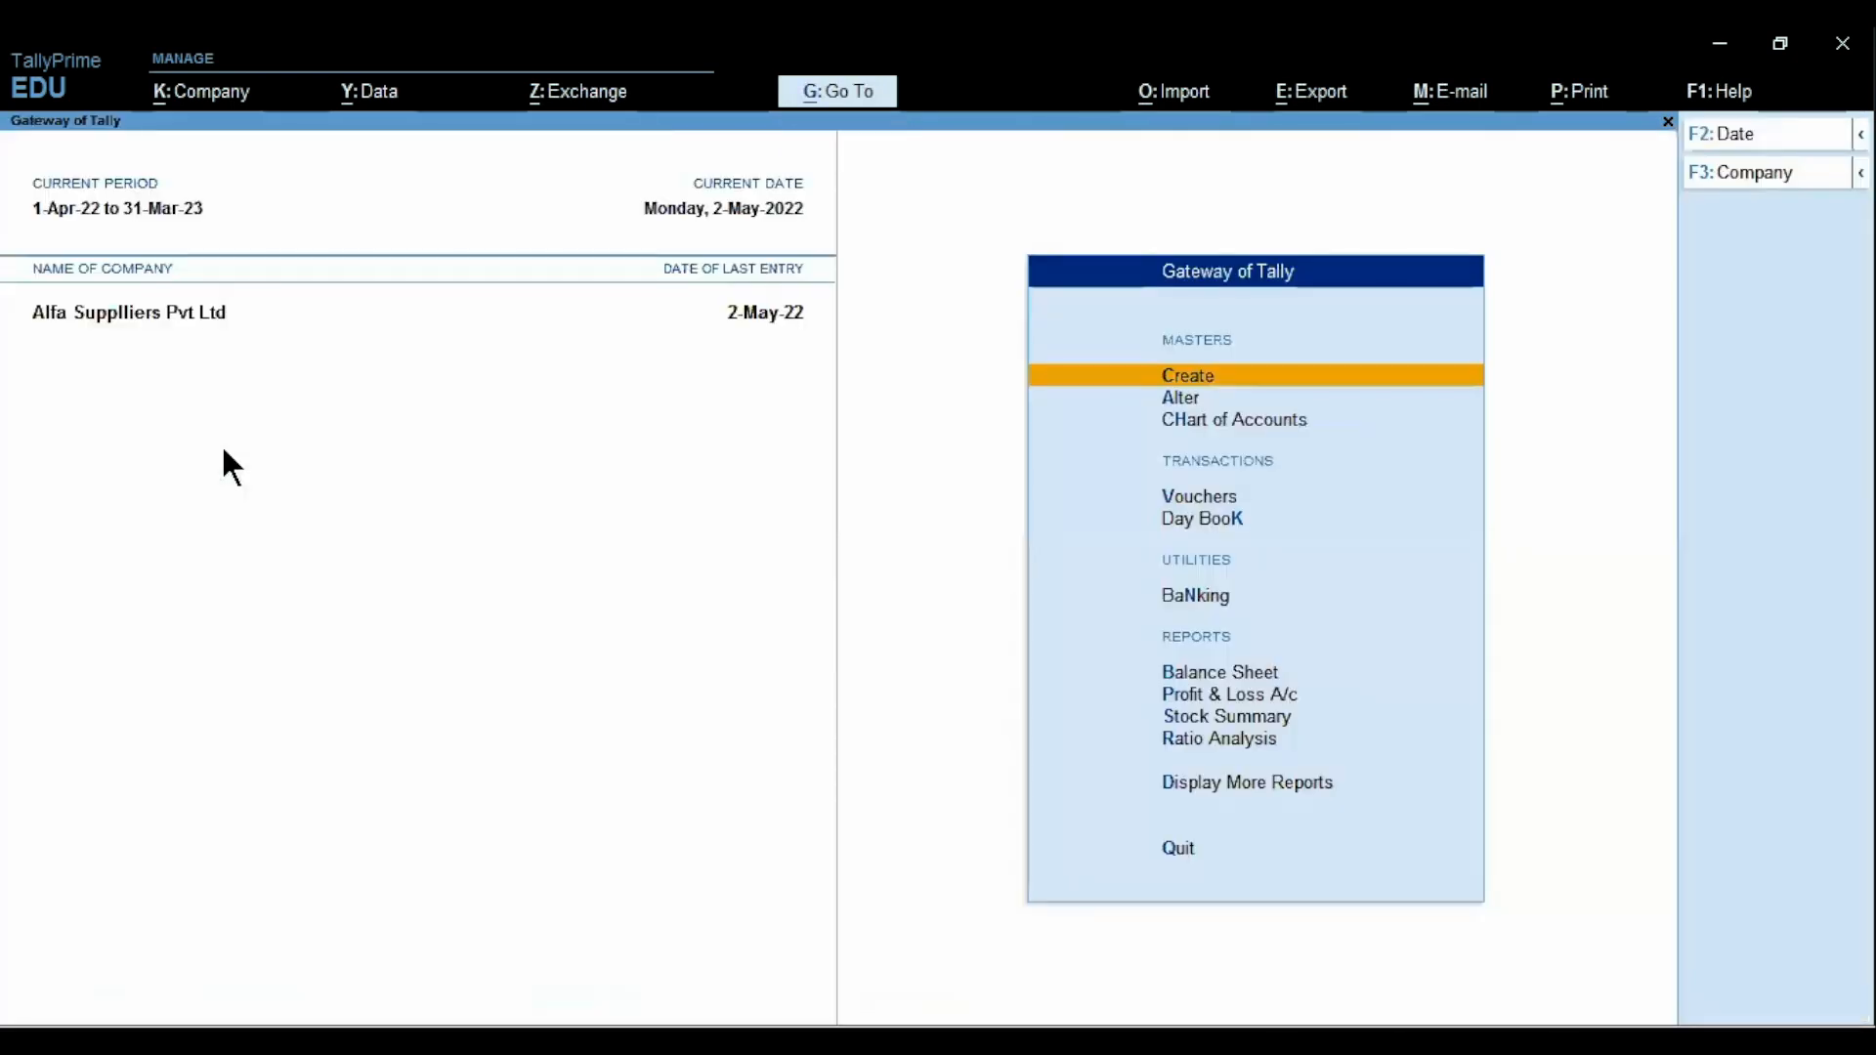
Open the HP Pavilion stock item for alteration
{"action": "key", "text": "Down"}
{"action": "key", "text": "Return"}
{"action": "key", "text": "Down"}
{"action": "key", "text": "Down"}
{"action": "key", "text": "Down"}
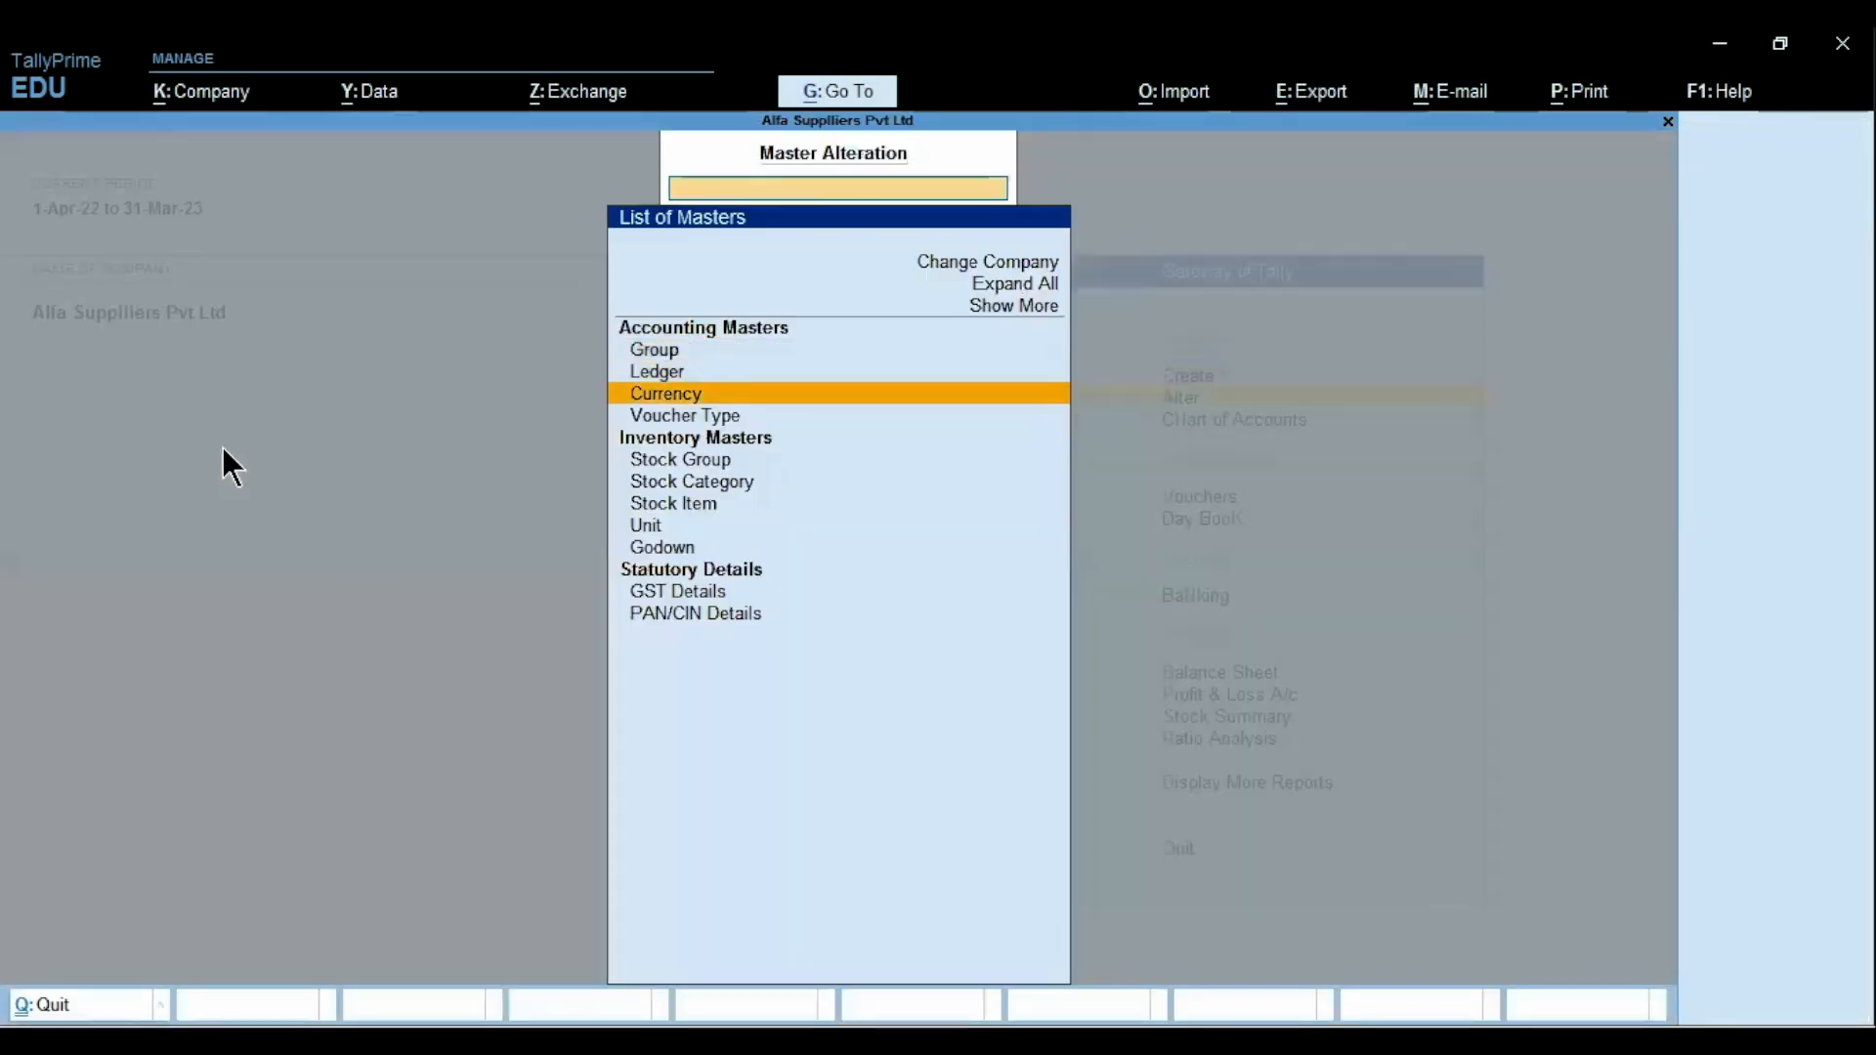
{"action": "key", "text": "Down"}
{"action": "key", "text": "Down"}
{"action": "key", "text": "Down"}
{"action": "key", "text": "Return"}
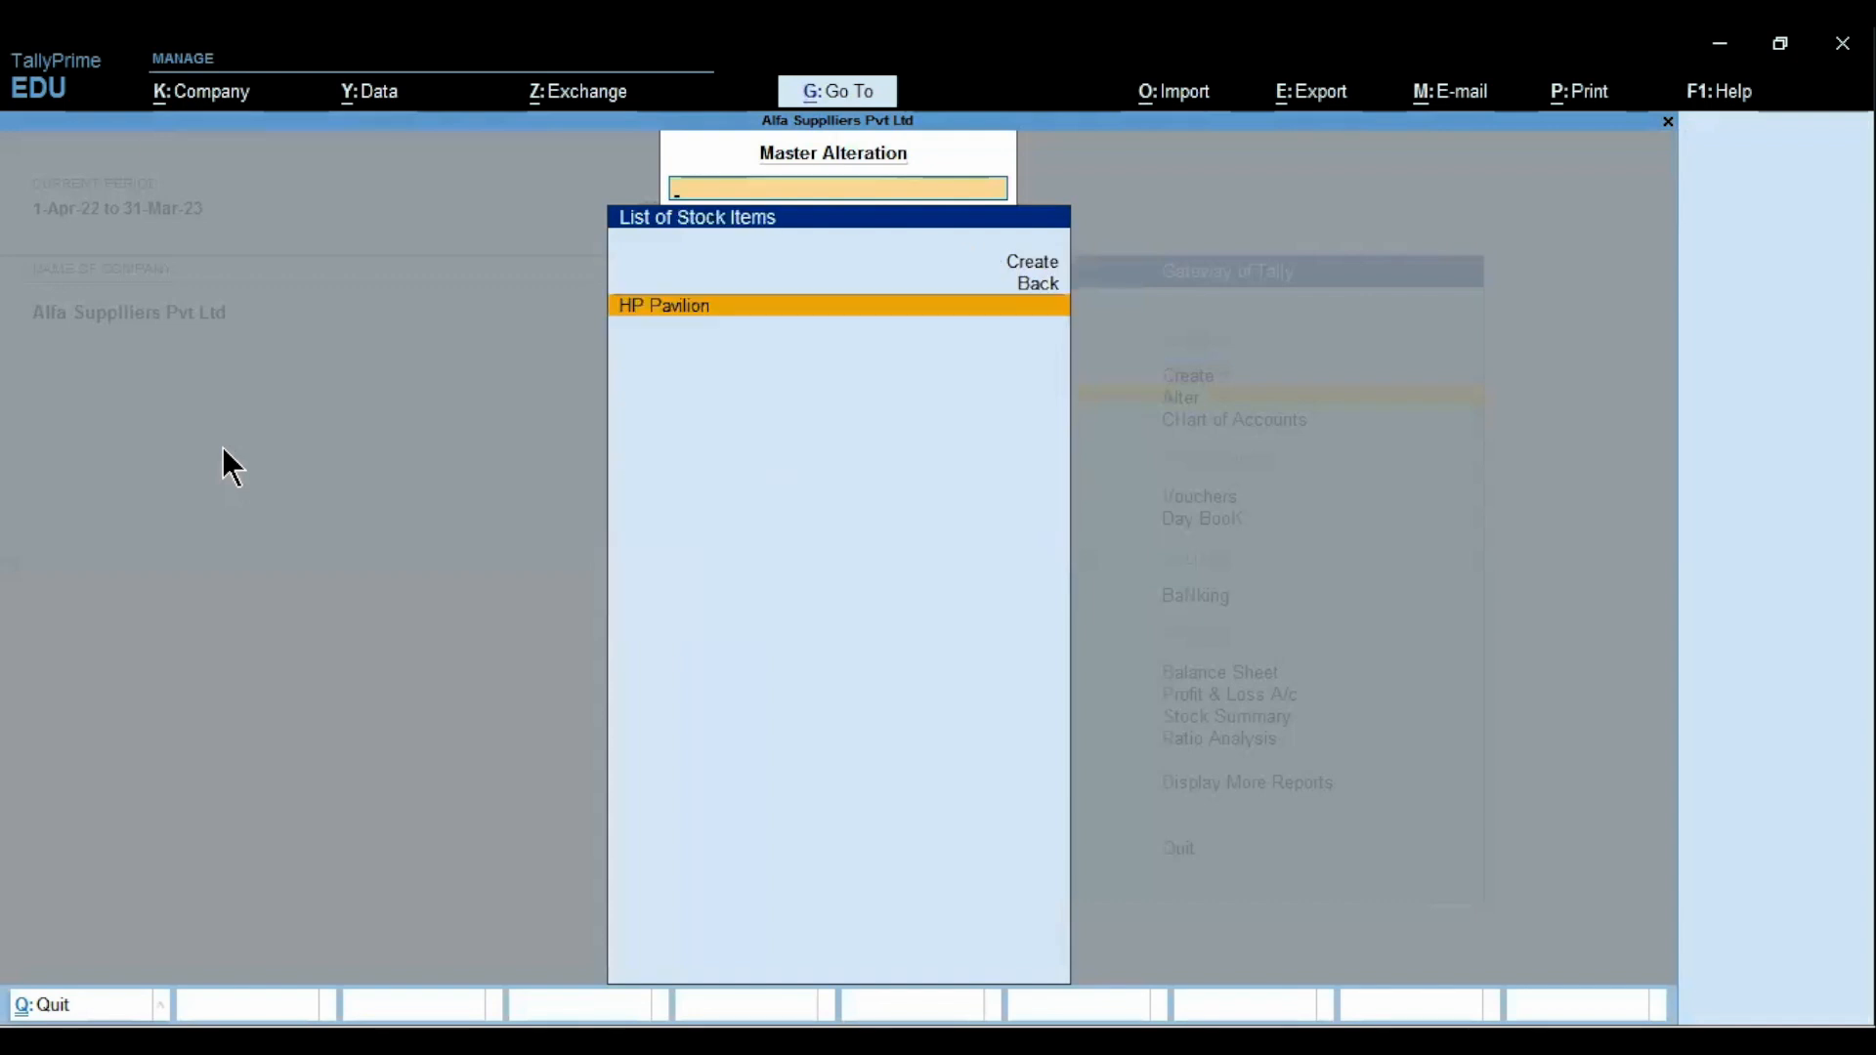
{"action": "key", "text": "Return"}
Keep the stock item's group, units and additional details, and set Set/Alter GST Details to Yes to open its GST details
{"action": "key", "text": "Return"}
{"action": "key", "text": "Return"}
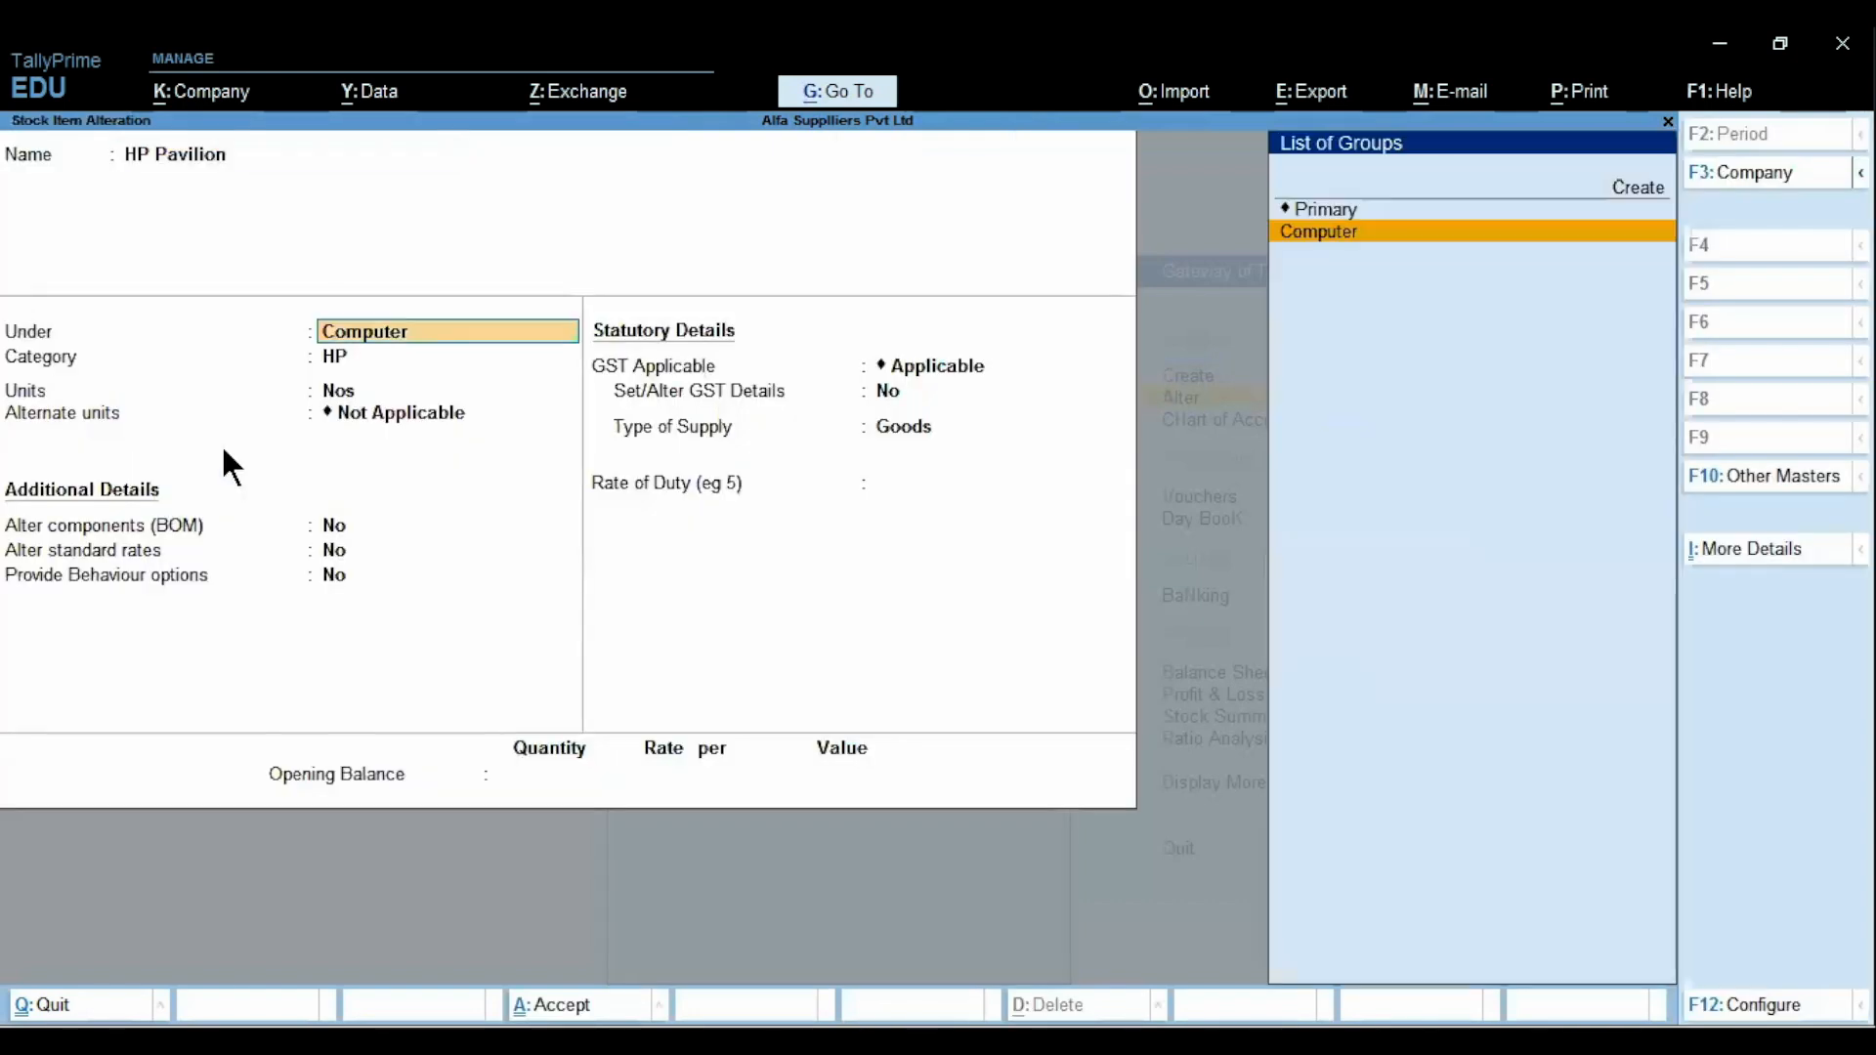
{"action": "key", "text": "Return"}
{"action": "key", "text": "Return"}
{"action": "key", "text": "Return"}
{"action": "key", "text": "Return"}
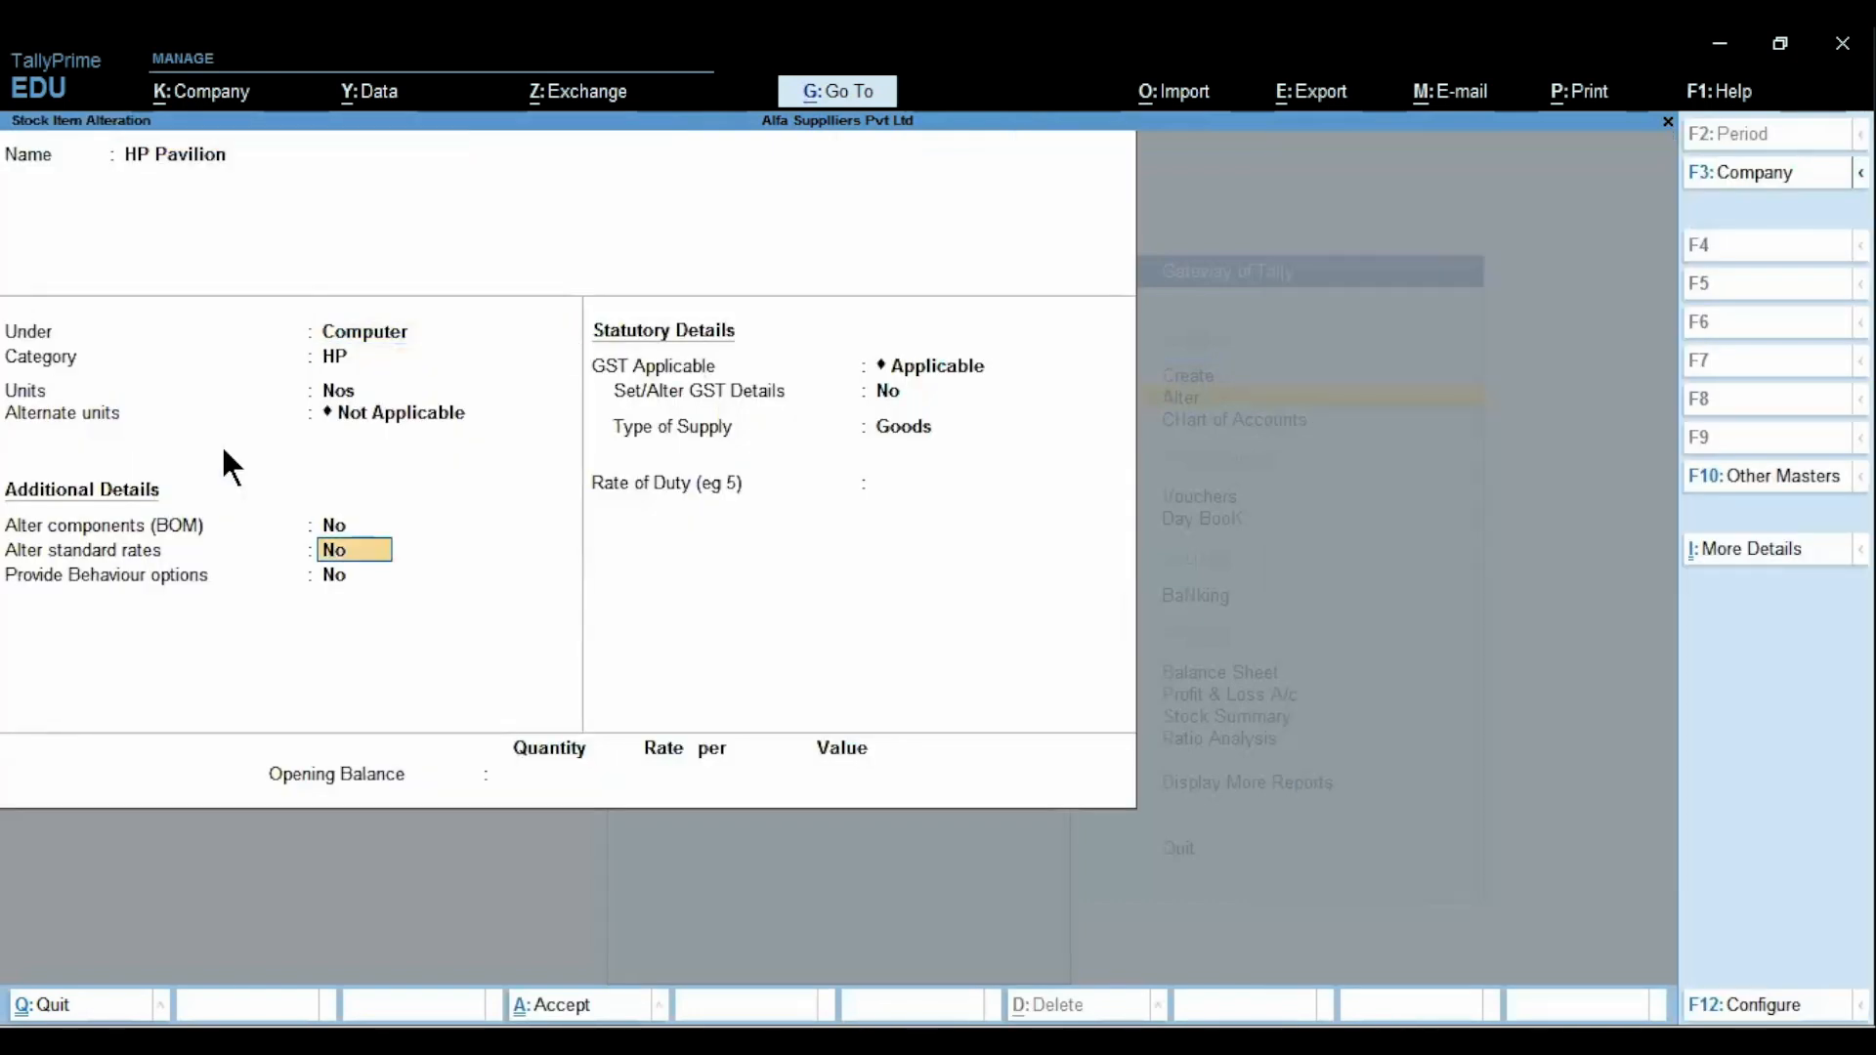
{"action": "key", "text": "Return"}
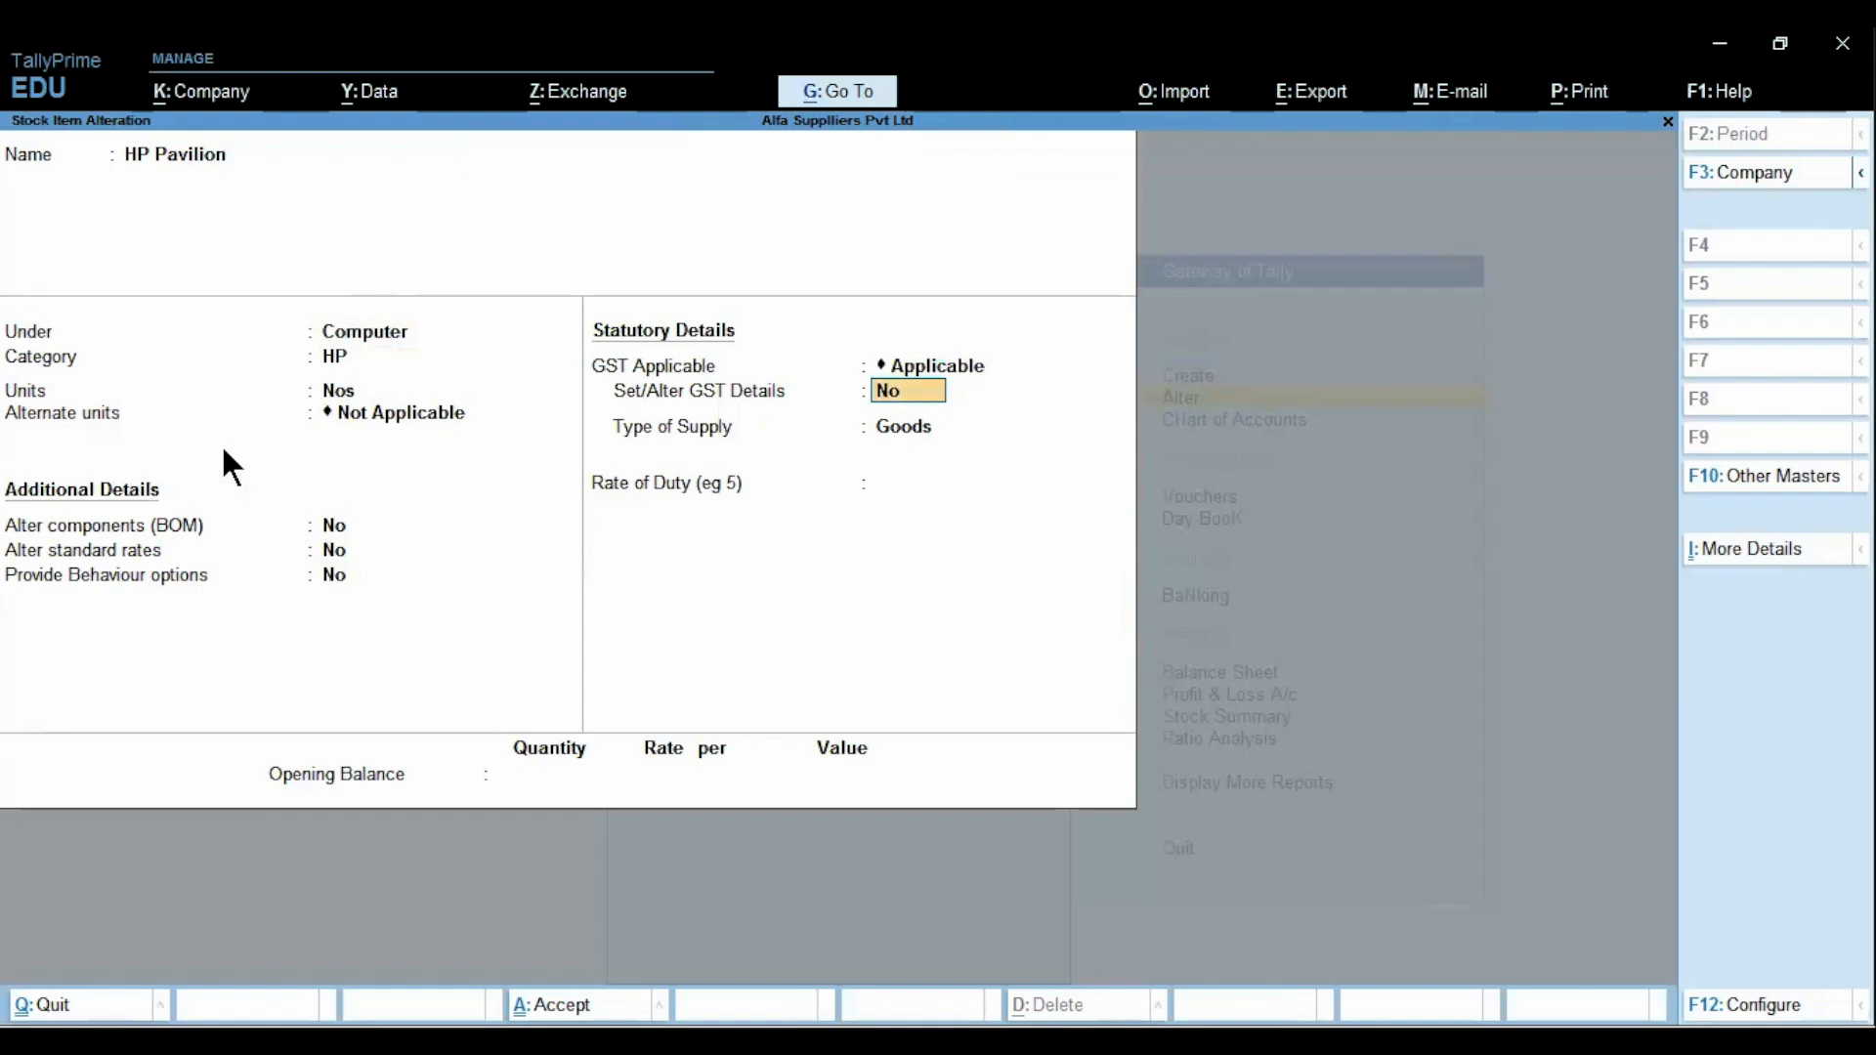
{"action": "type", "text": "y"}
{"action": "key", "text": "Return"}
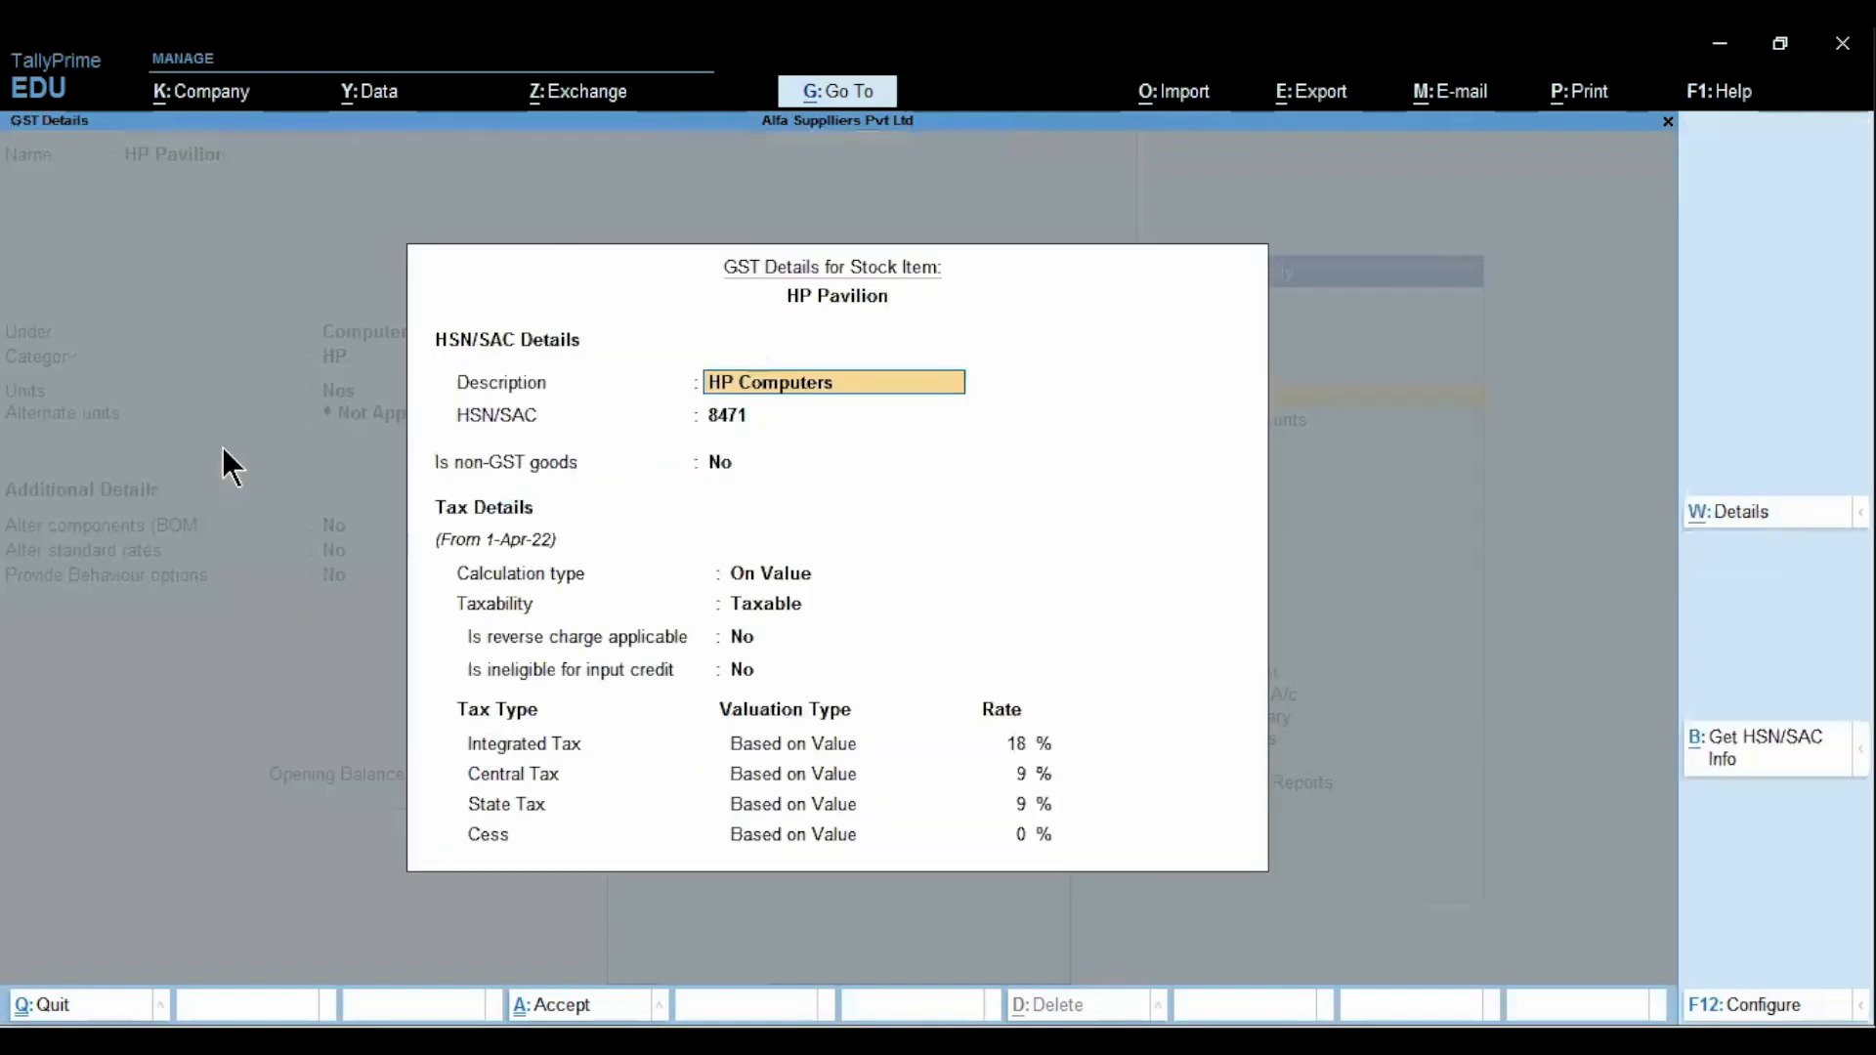
Review HP Pavilion's HSN/SAC code, calculation type, taxability, reverse charge, input credit and tax rate settings, and accept the stock item
{"action": "key", "text": "Return"}
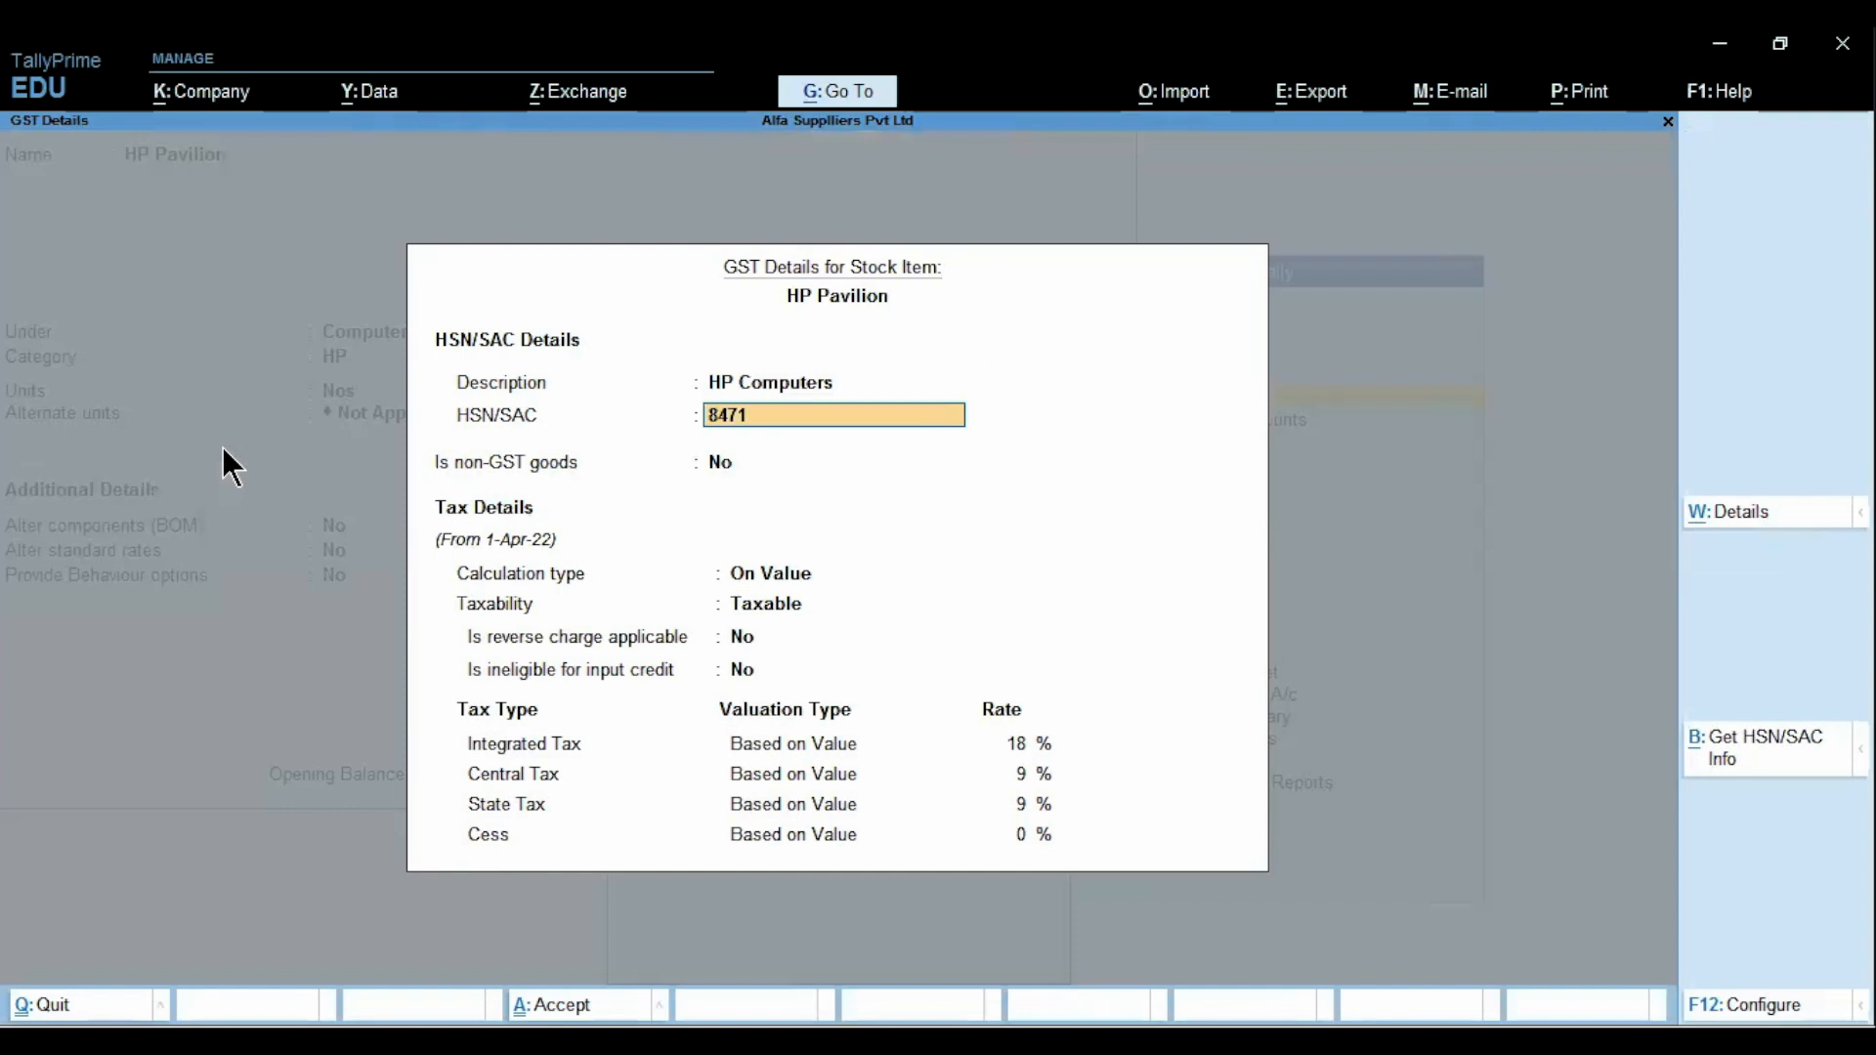
{"action": "key", "text": "Return"}
{"action": "key", "text": "Return"}
{"action": "key", "text": "Return"}
{"action": "key", "text": "Return"}
{"action": "key", "text": "Up"}
{"action": "key", "text": "Up"}
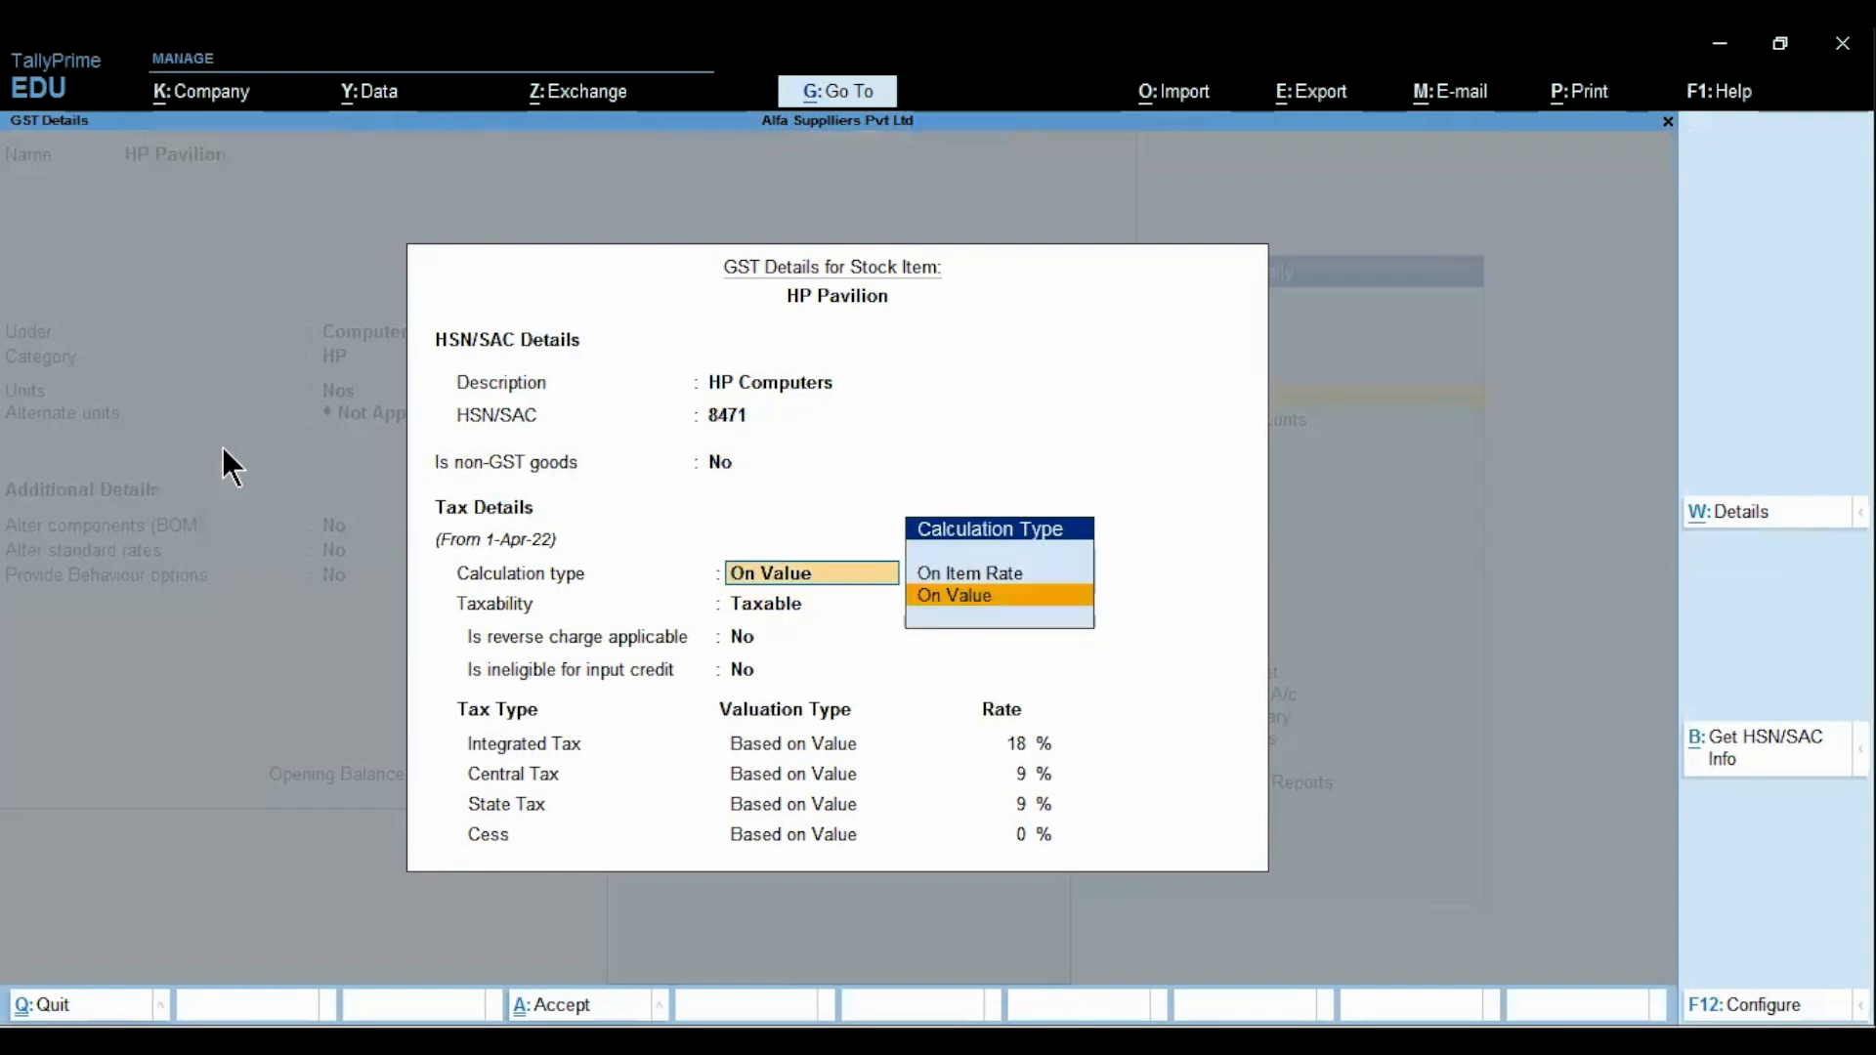
{"action": "key", "text": "Return"}
{"action": "key", "text": "Return"}
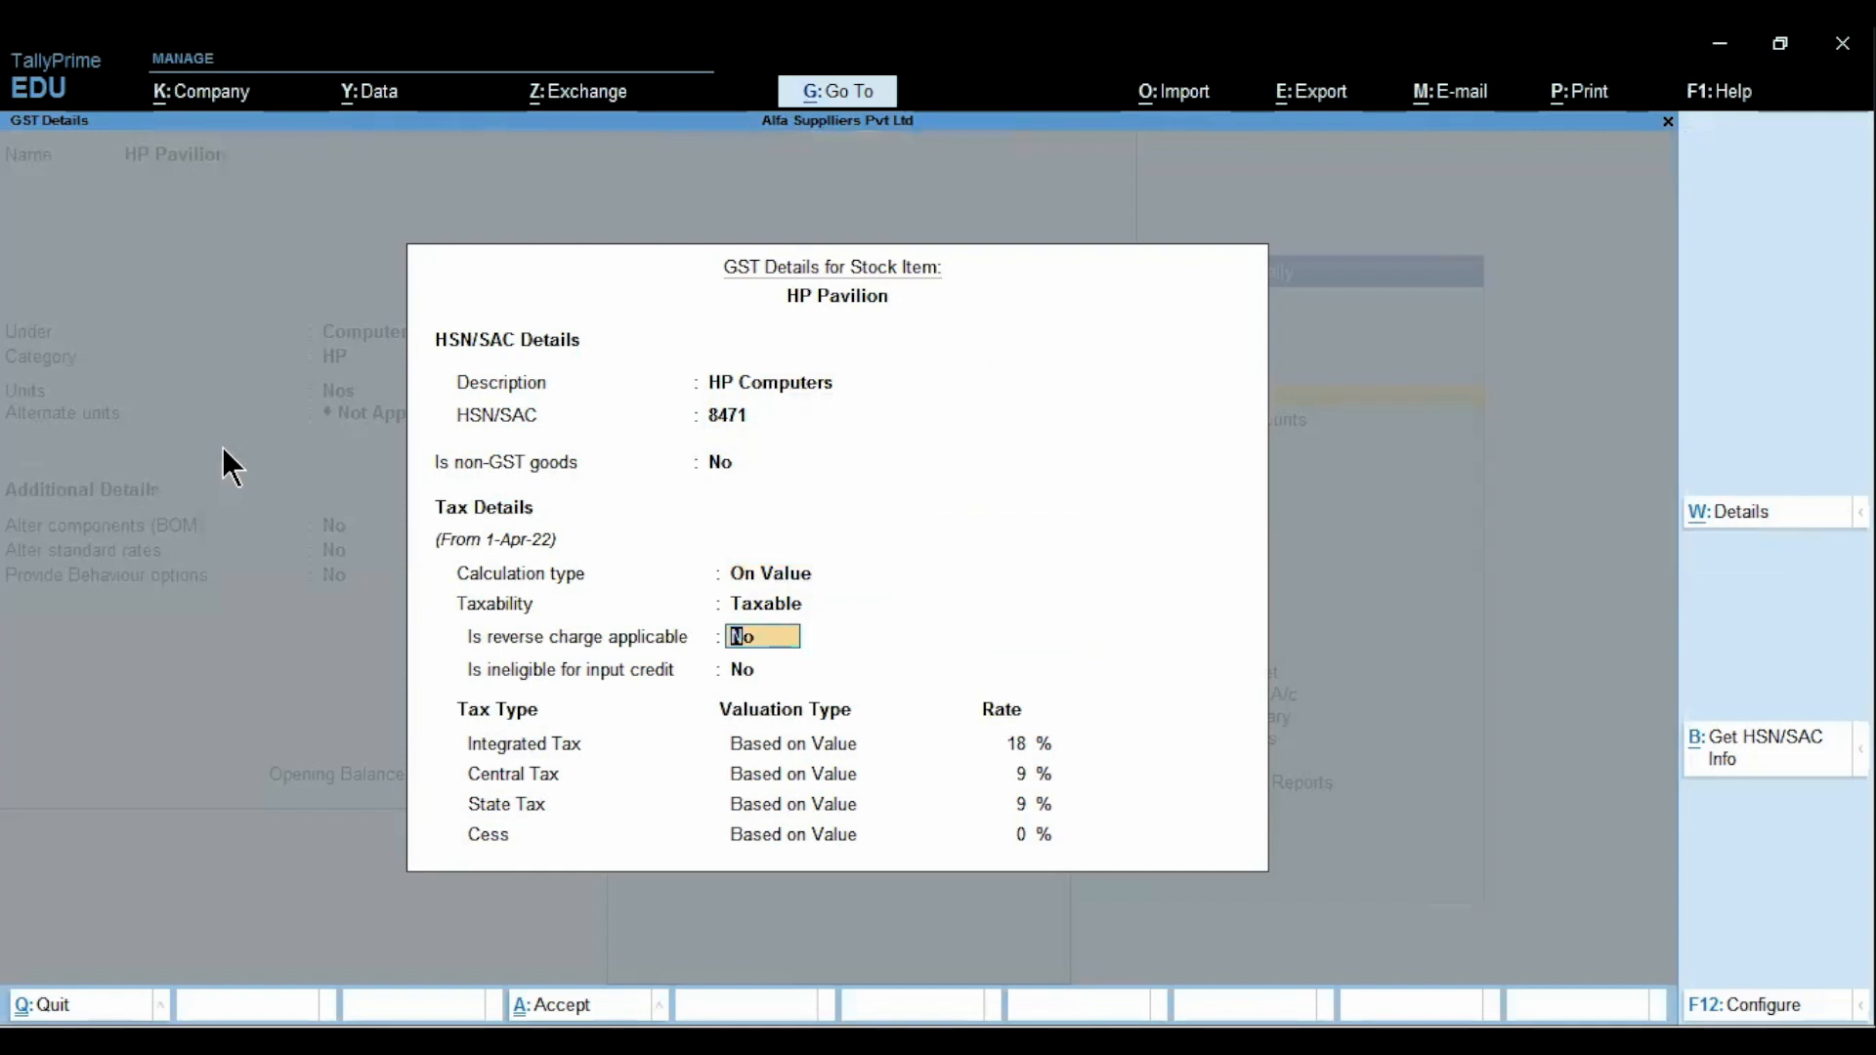
{"action": "key", "text": "Return"}
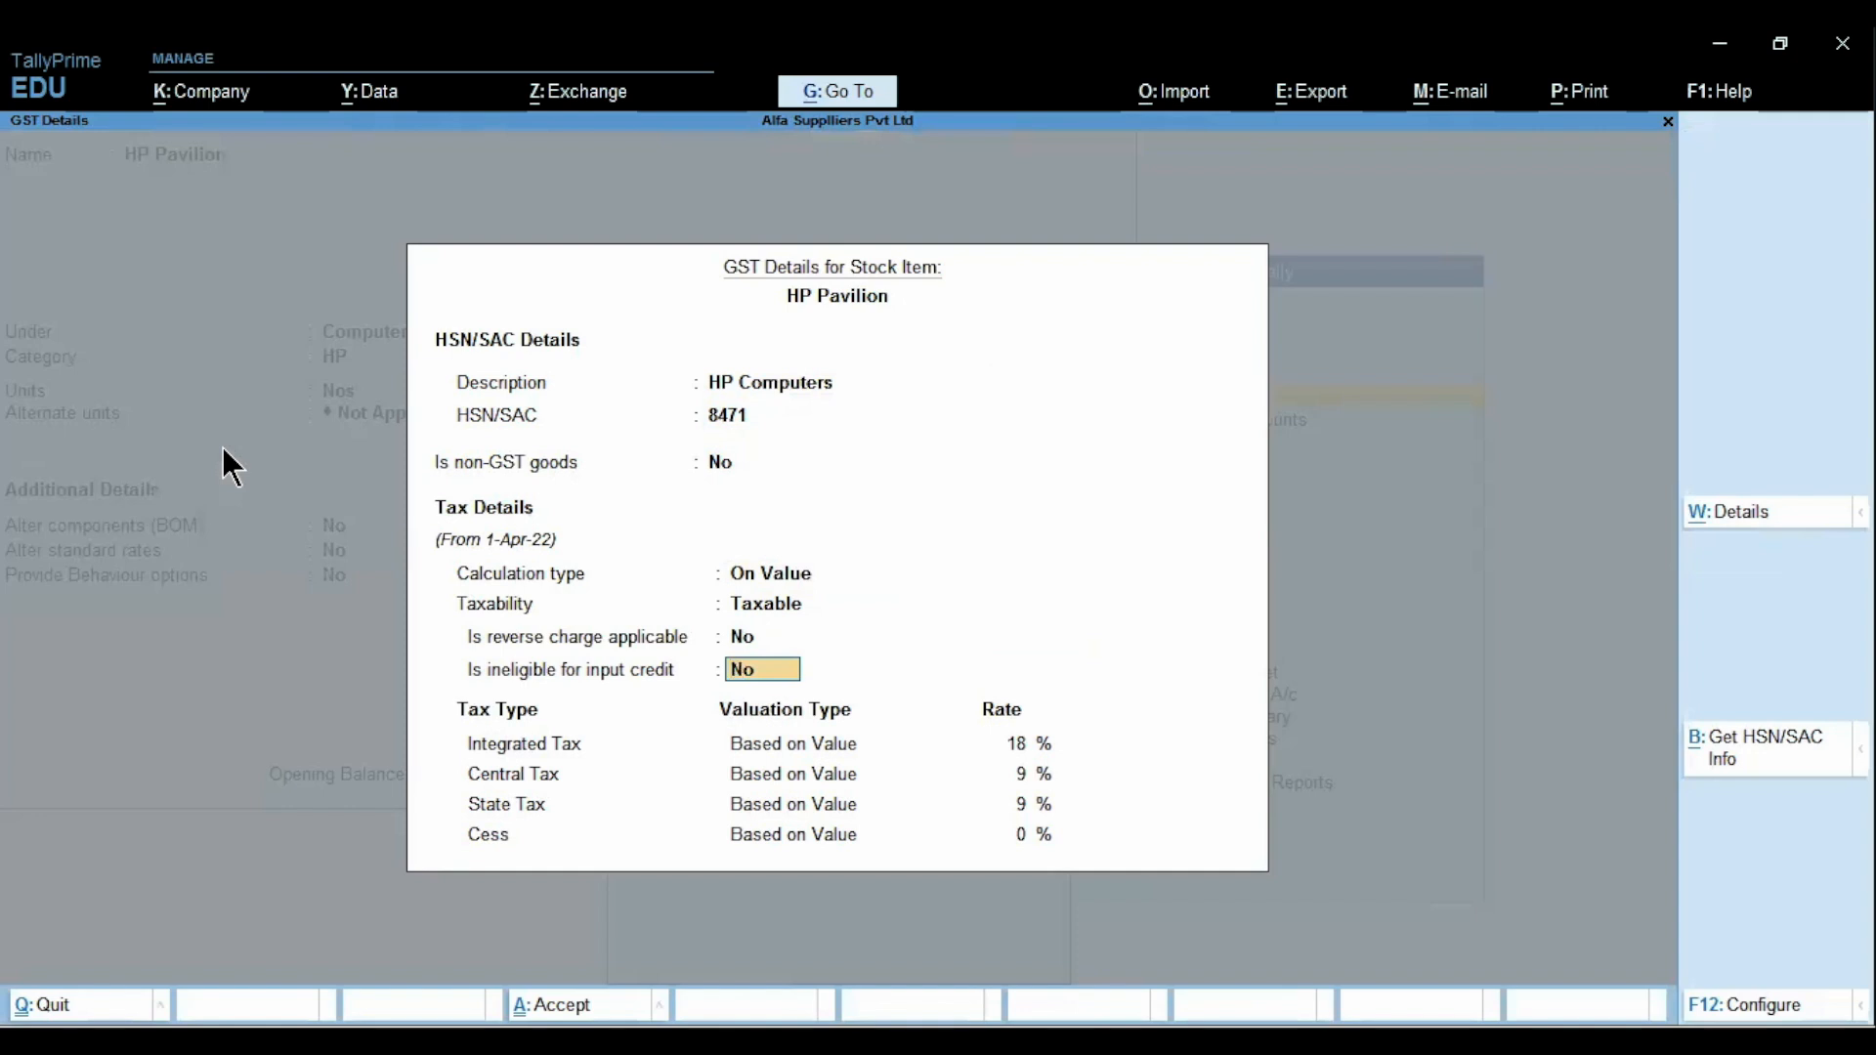
{"action": "key", "text": "Return"}
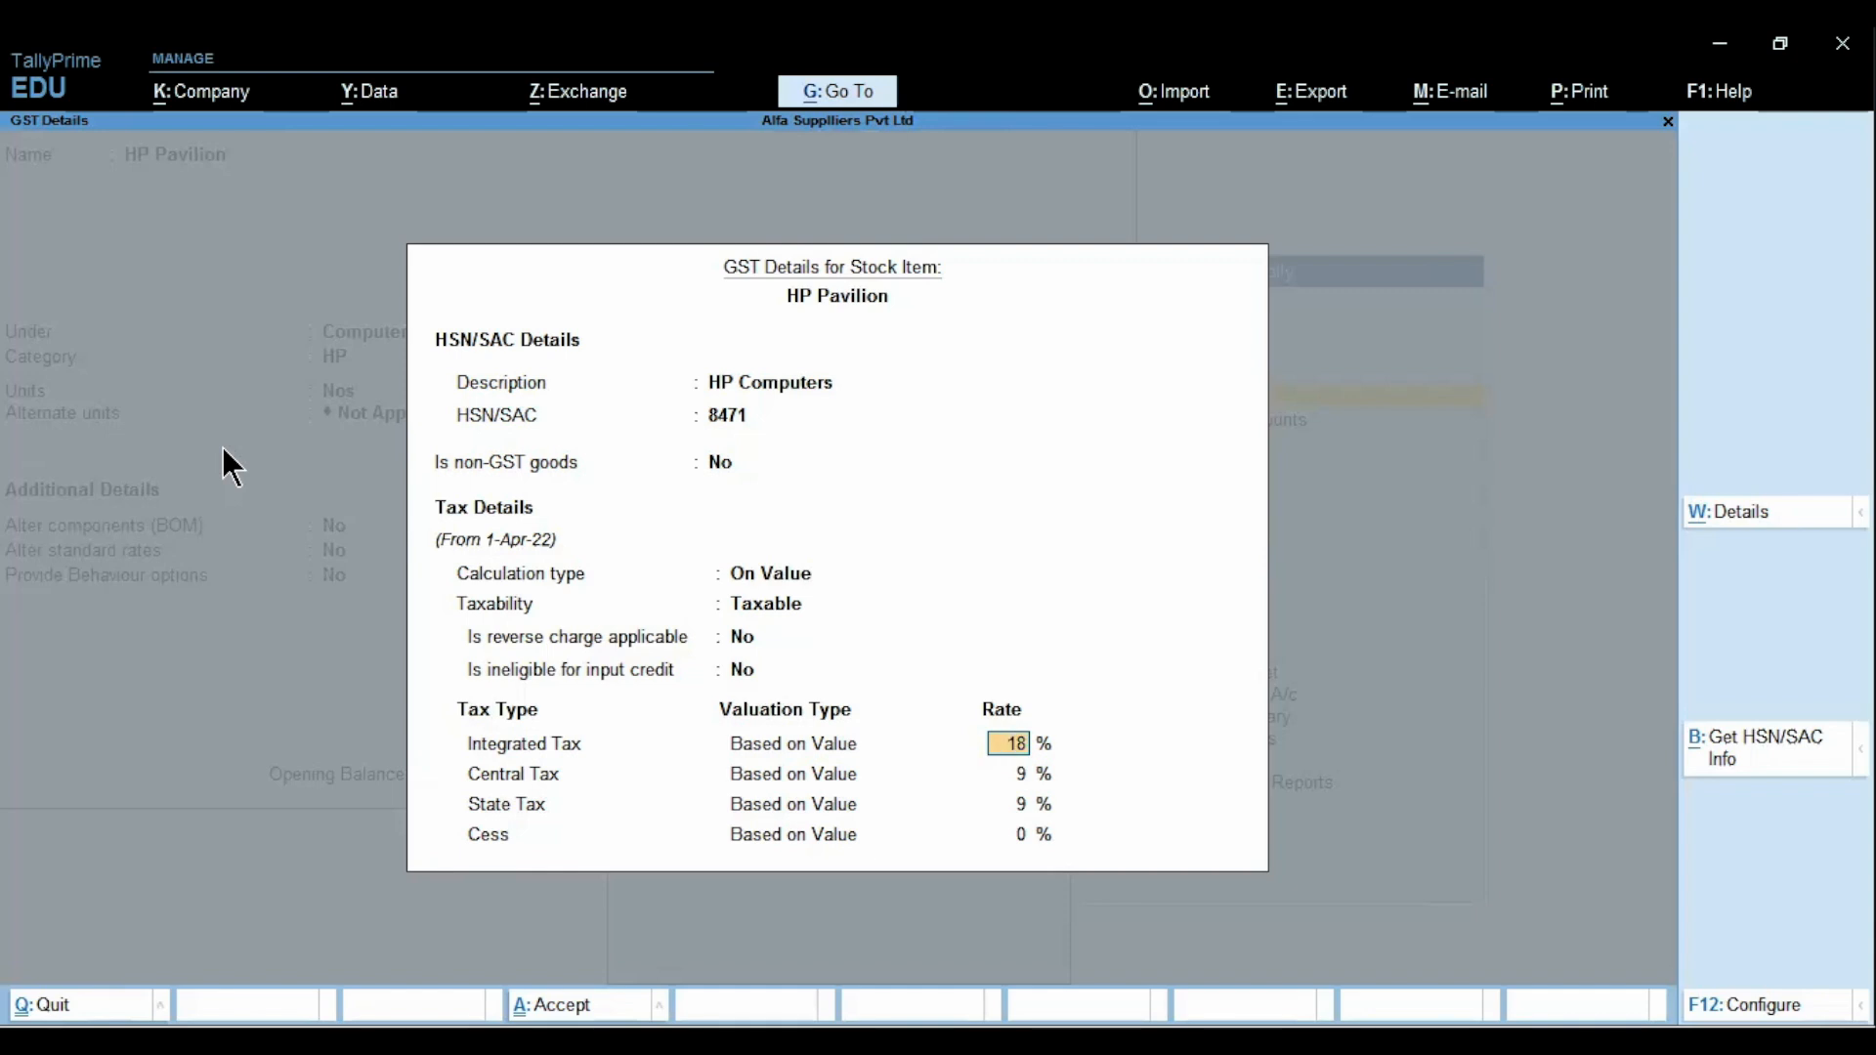
{"action": "key", "text": "ctrl+a"}
{"action": "key", "text": "ctrl+a"}
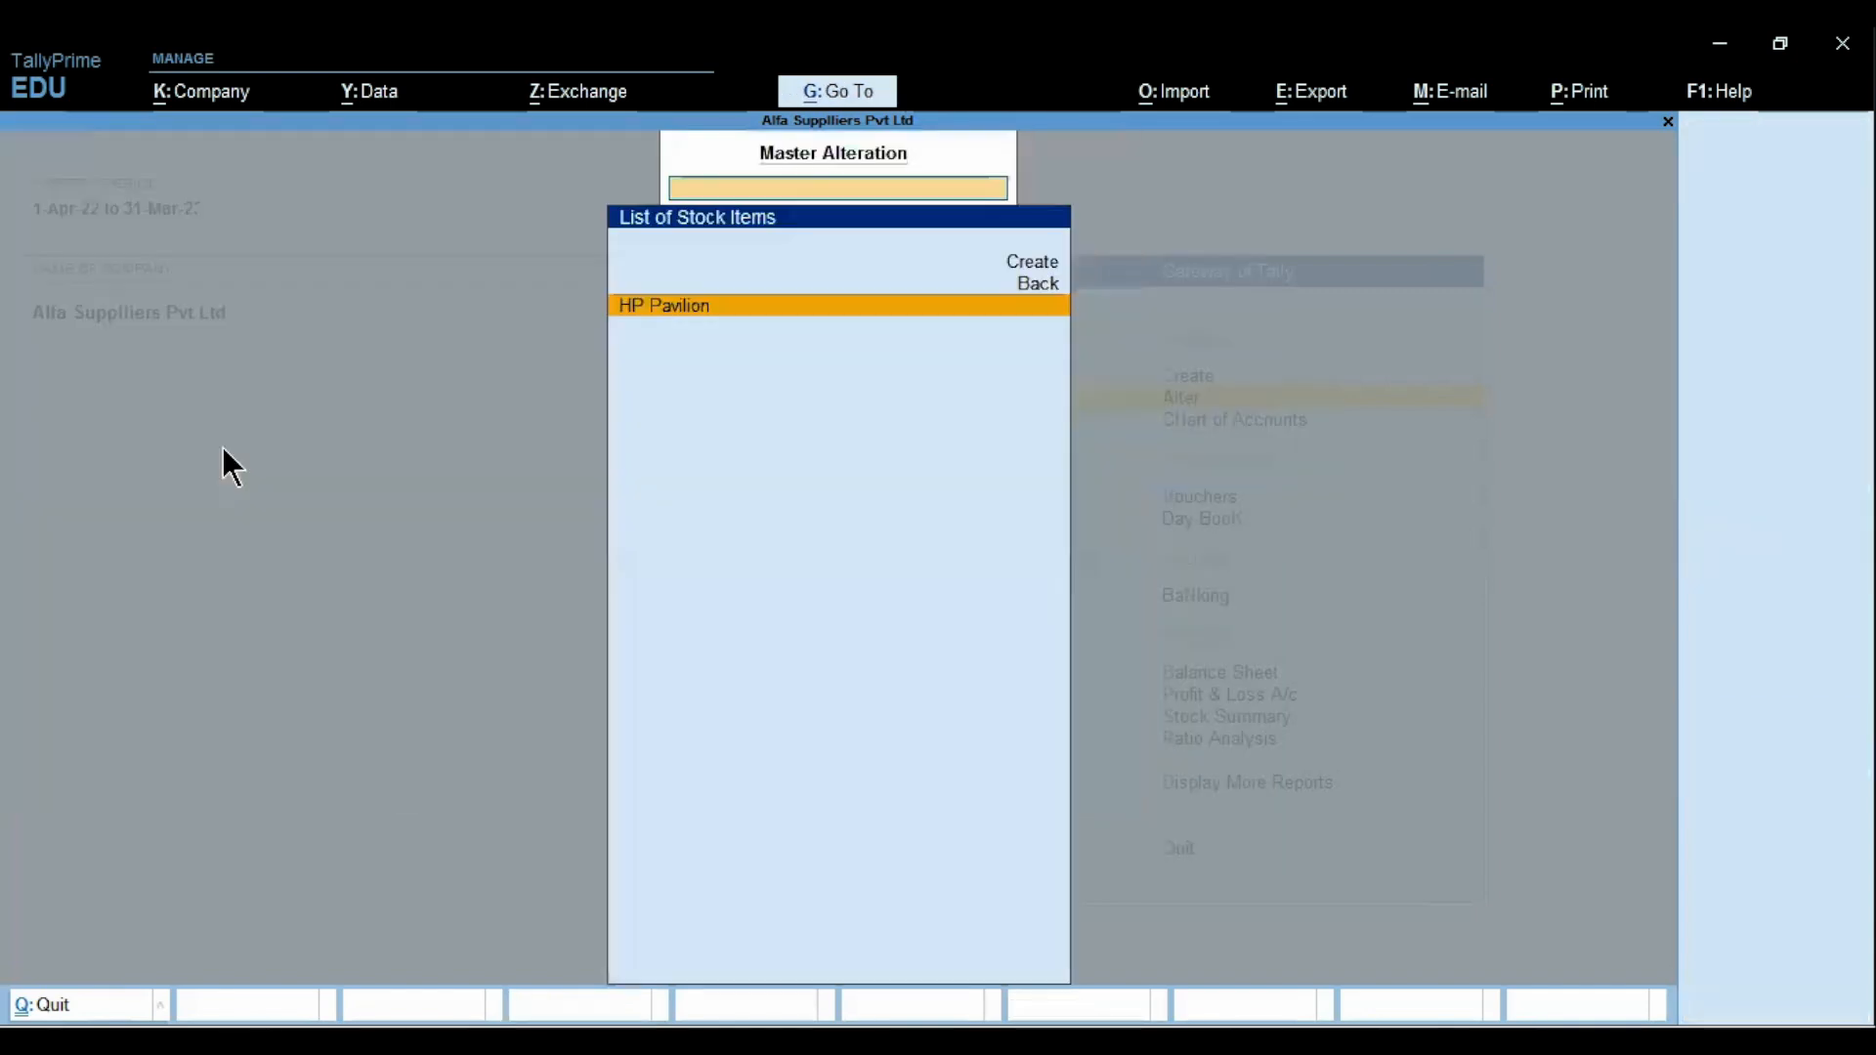
{"action": "key", "text": "Escape"}
{"action": "key", "text": "Escape"}
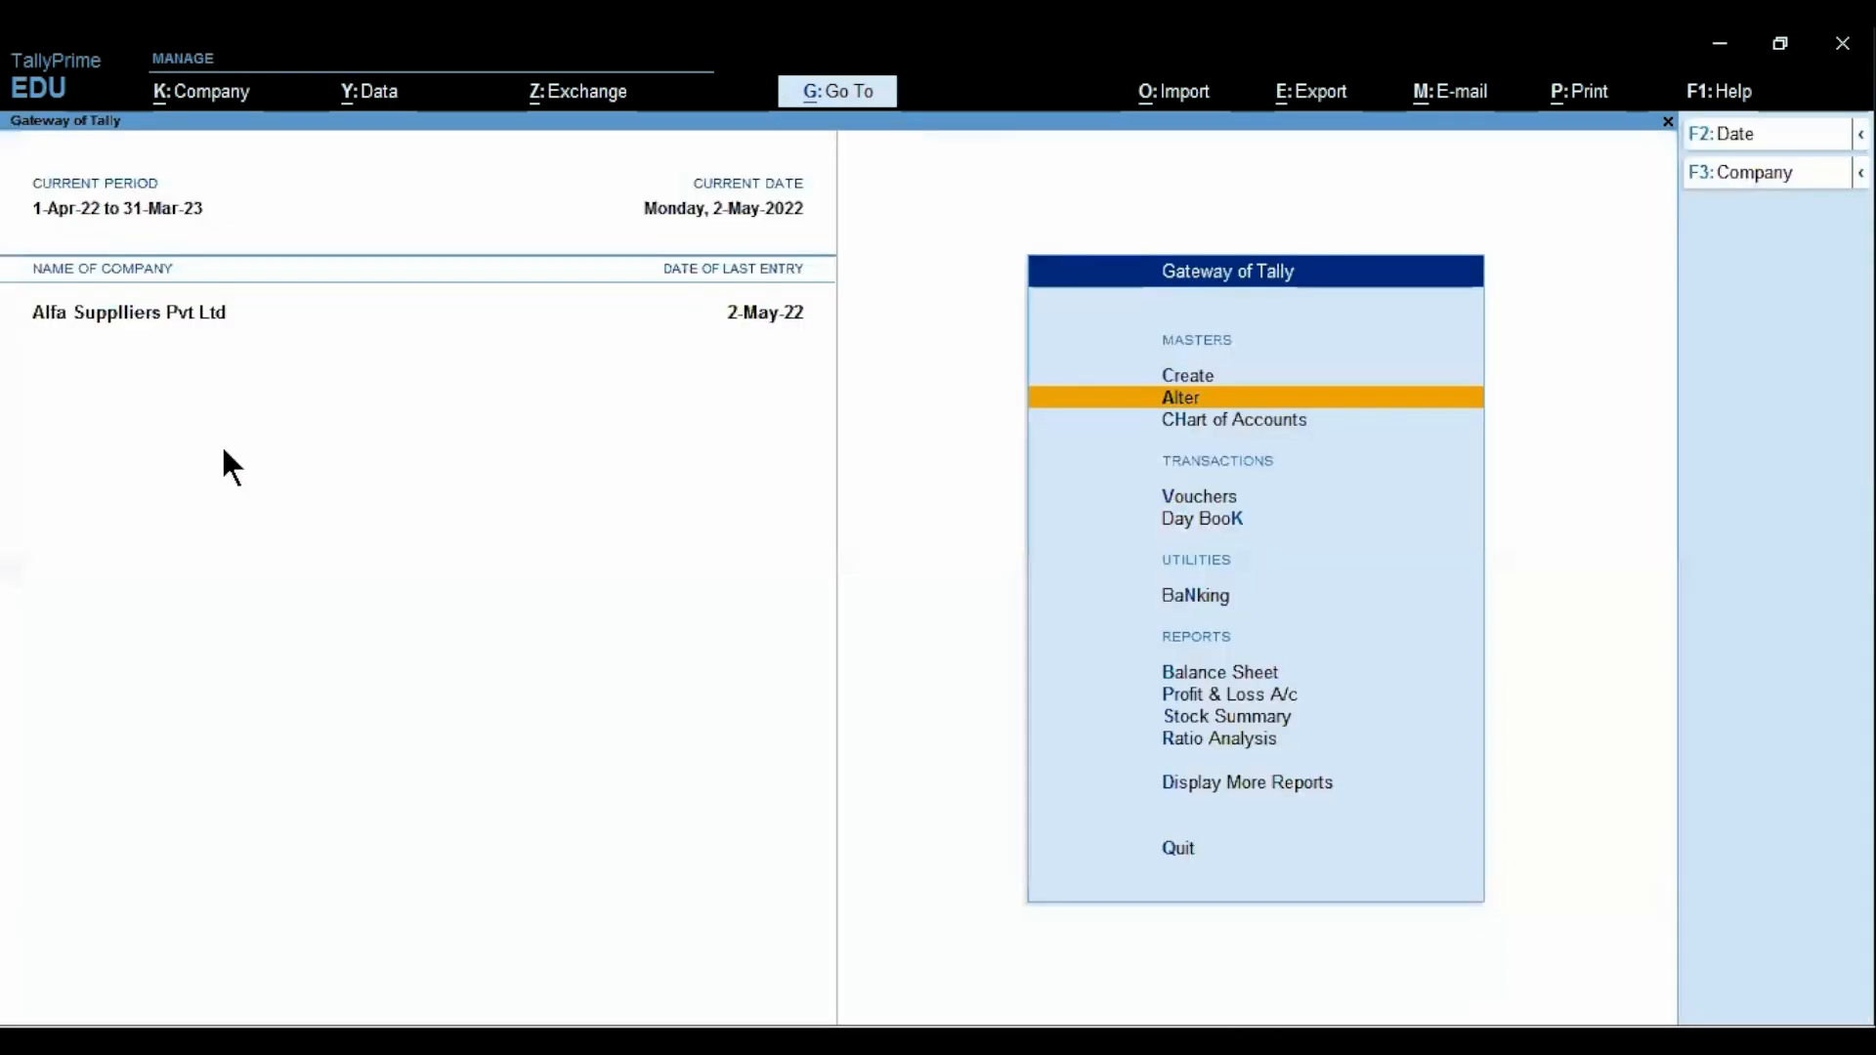
Start a purchase voucher dated 1-May-22, checking the purchase transaction on the presentation slide
{"action": "key", "text": "v"}
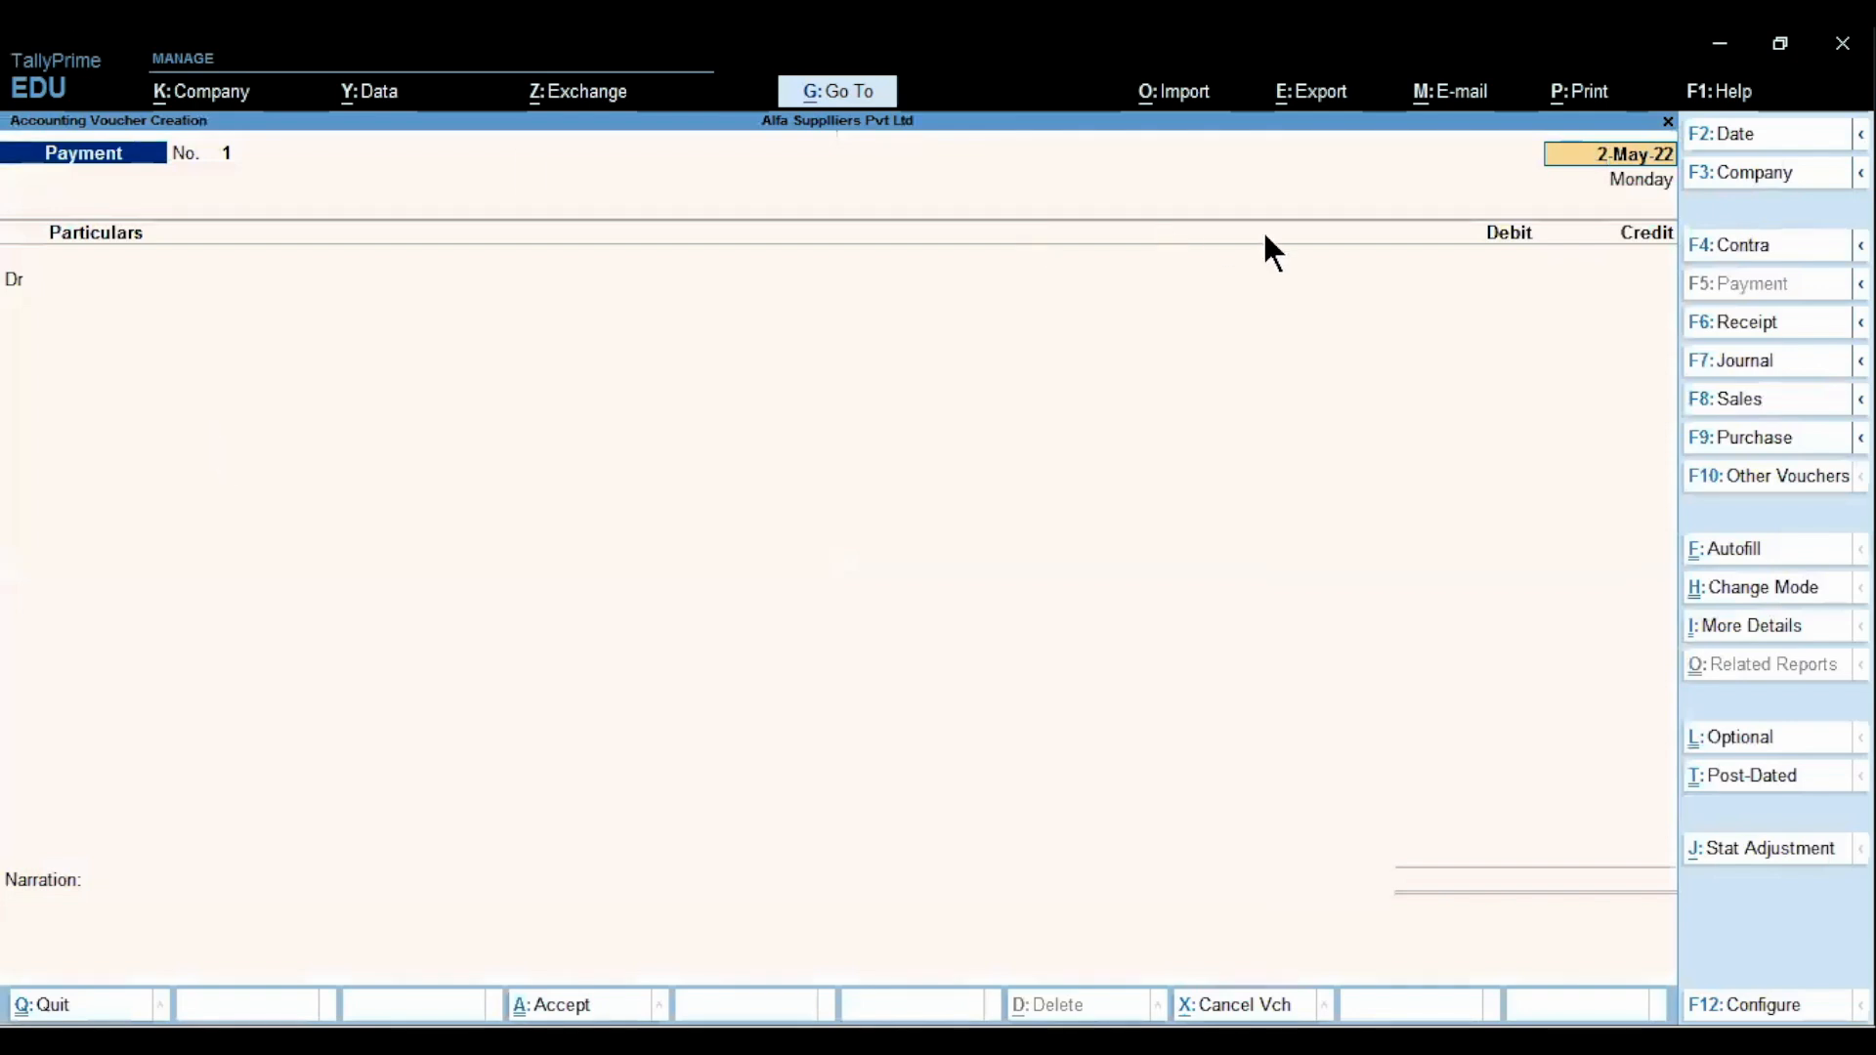
{"action": "left_click", "coordinate": [1764, 441]}
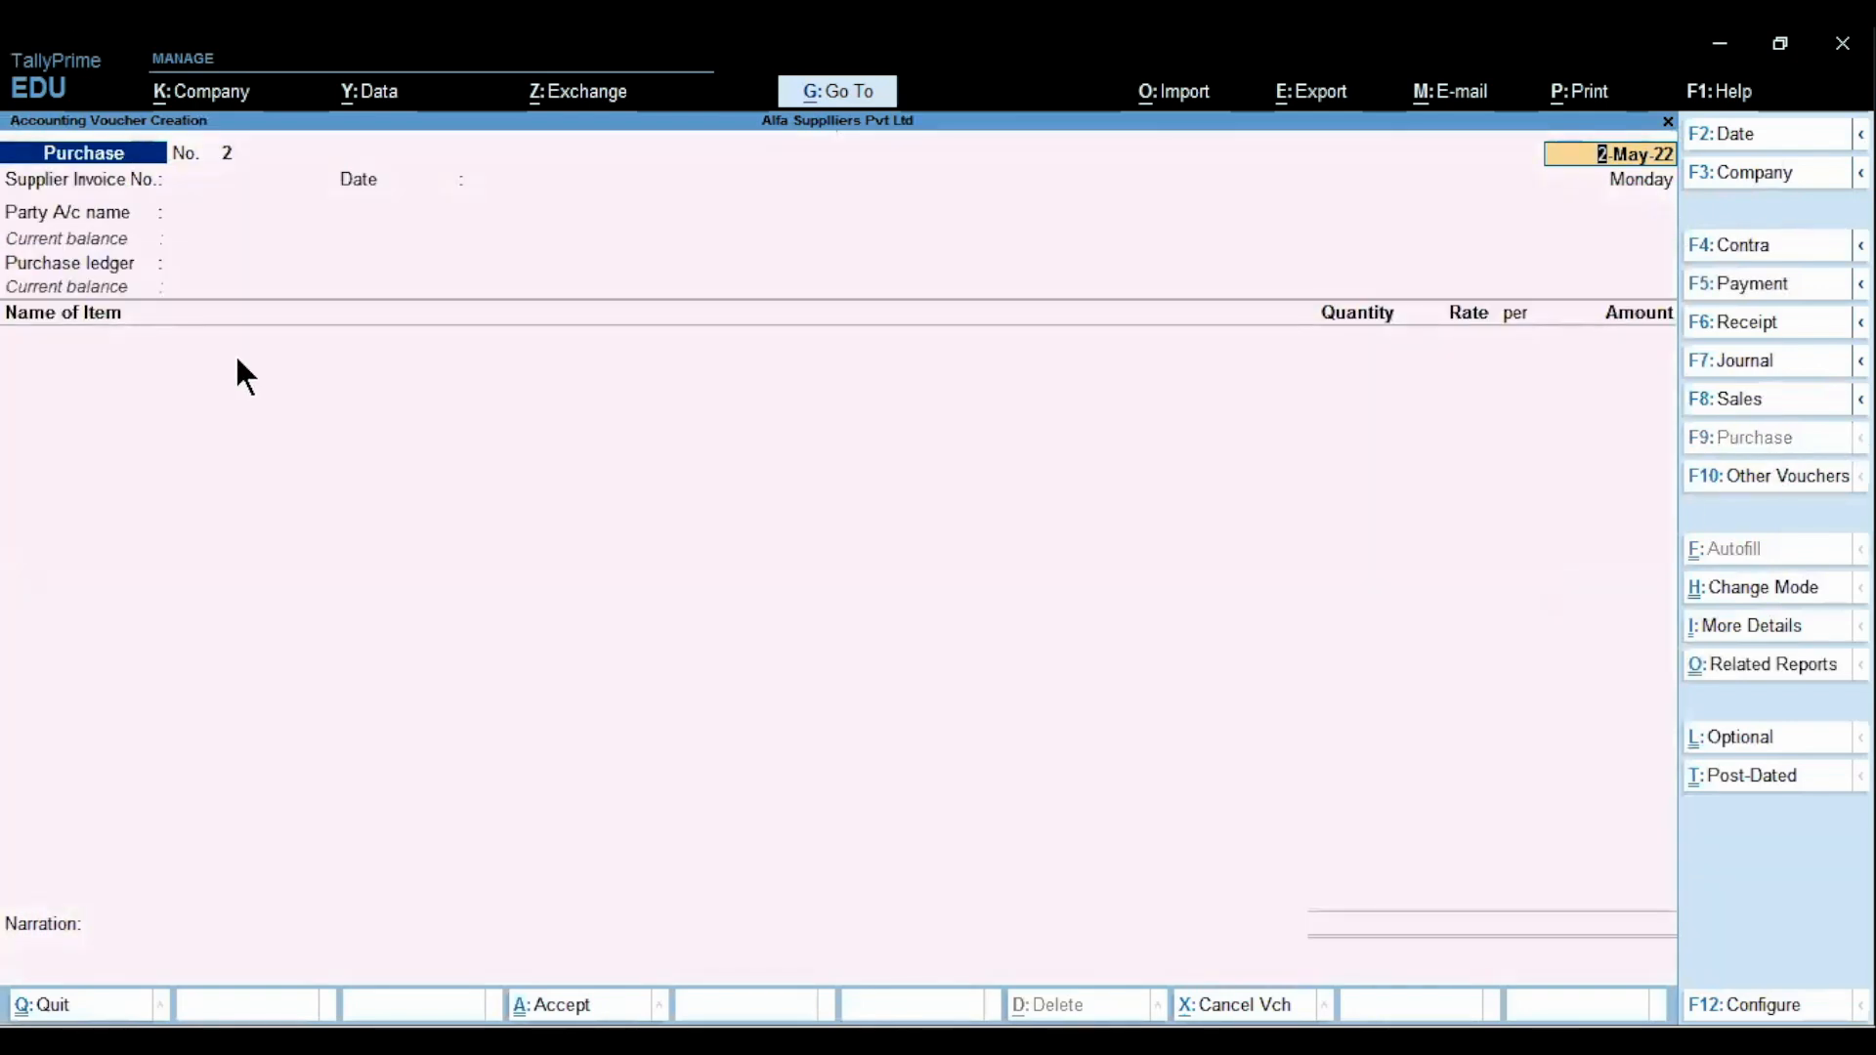
{"action": "key", "text": "ctrl"}
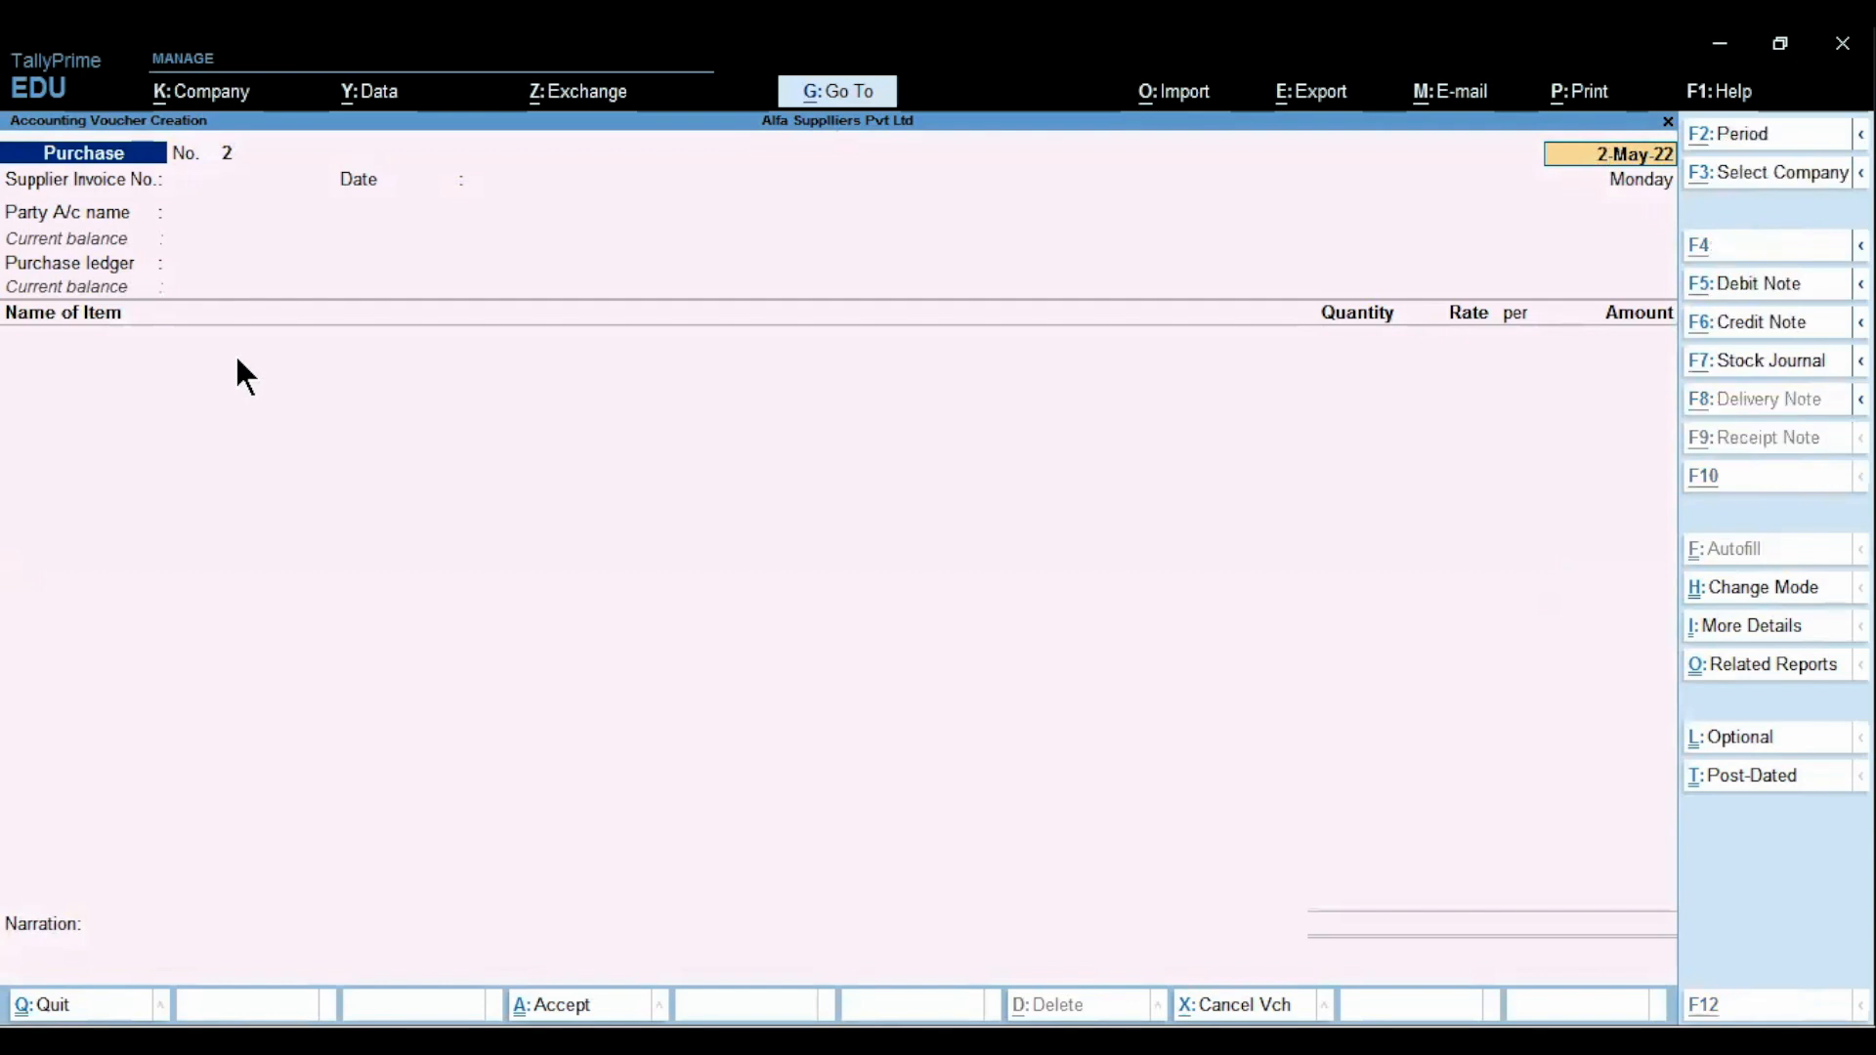
{"action": "key", "text": "alt+Tab"}
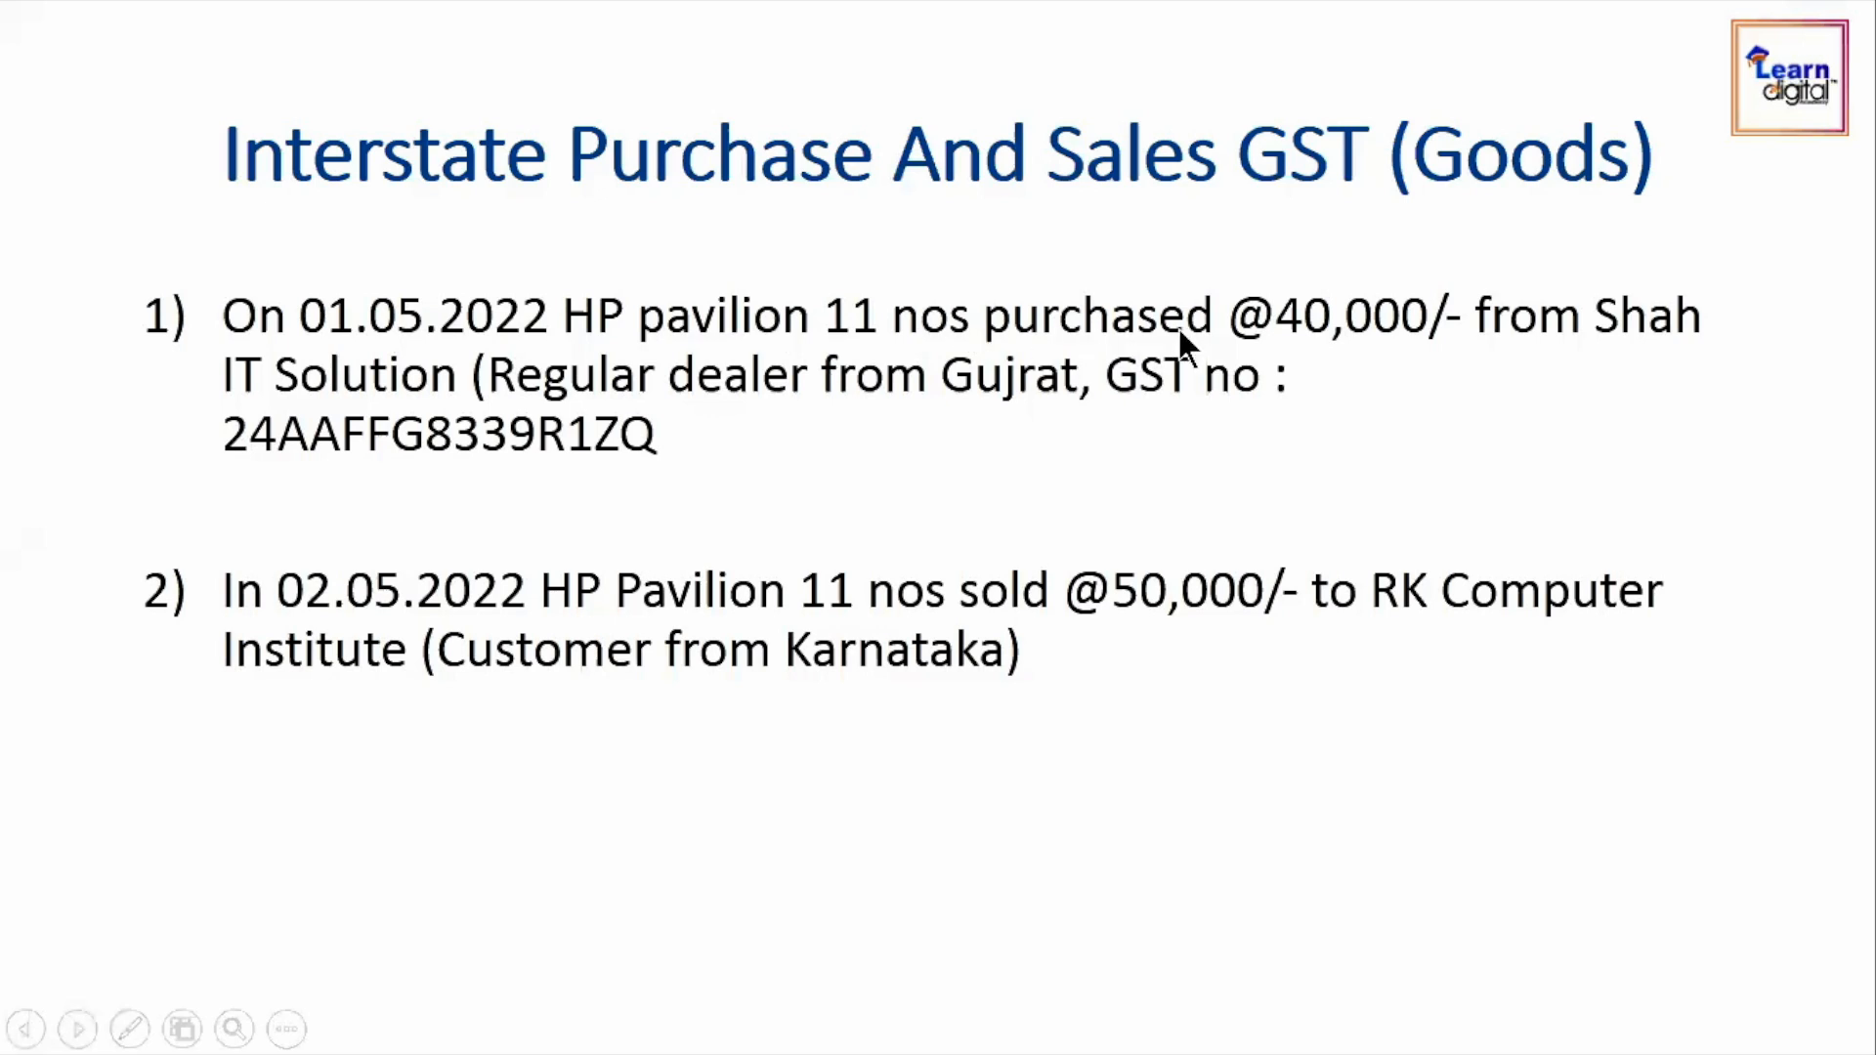
{"action": "key", "text": "alt+Tab"}
{"action": "type", "text": "1"}
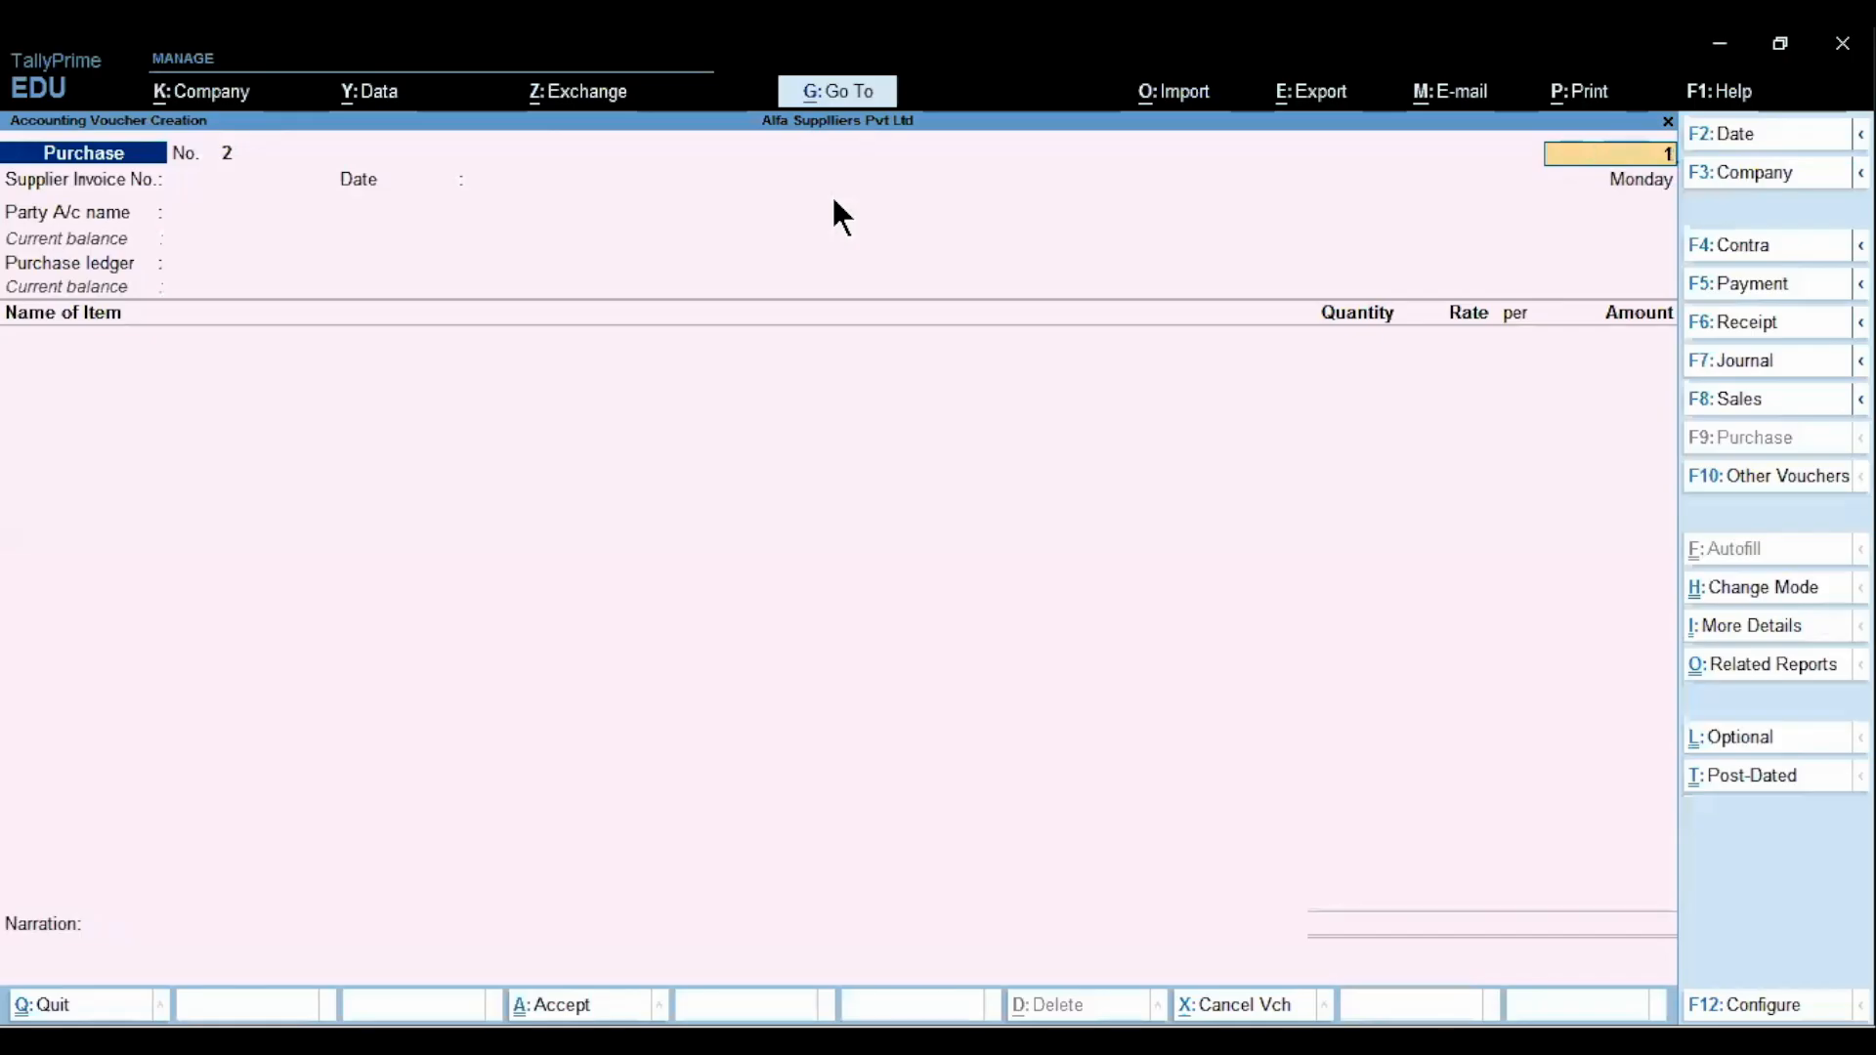
{"action": "type", "text": "."}
{"action": "key", "text": "Return"}
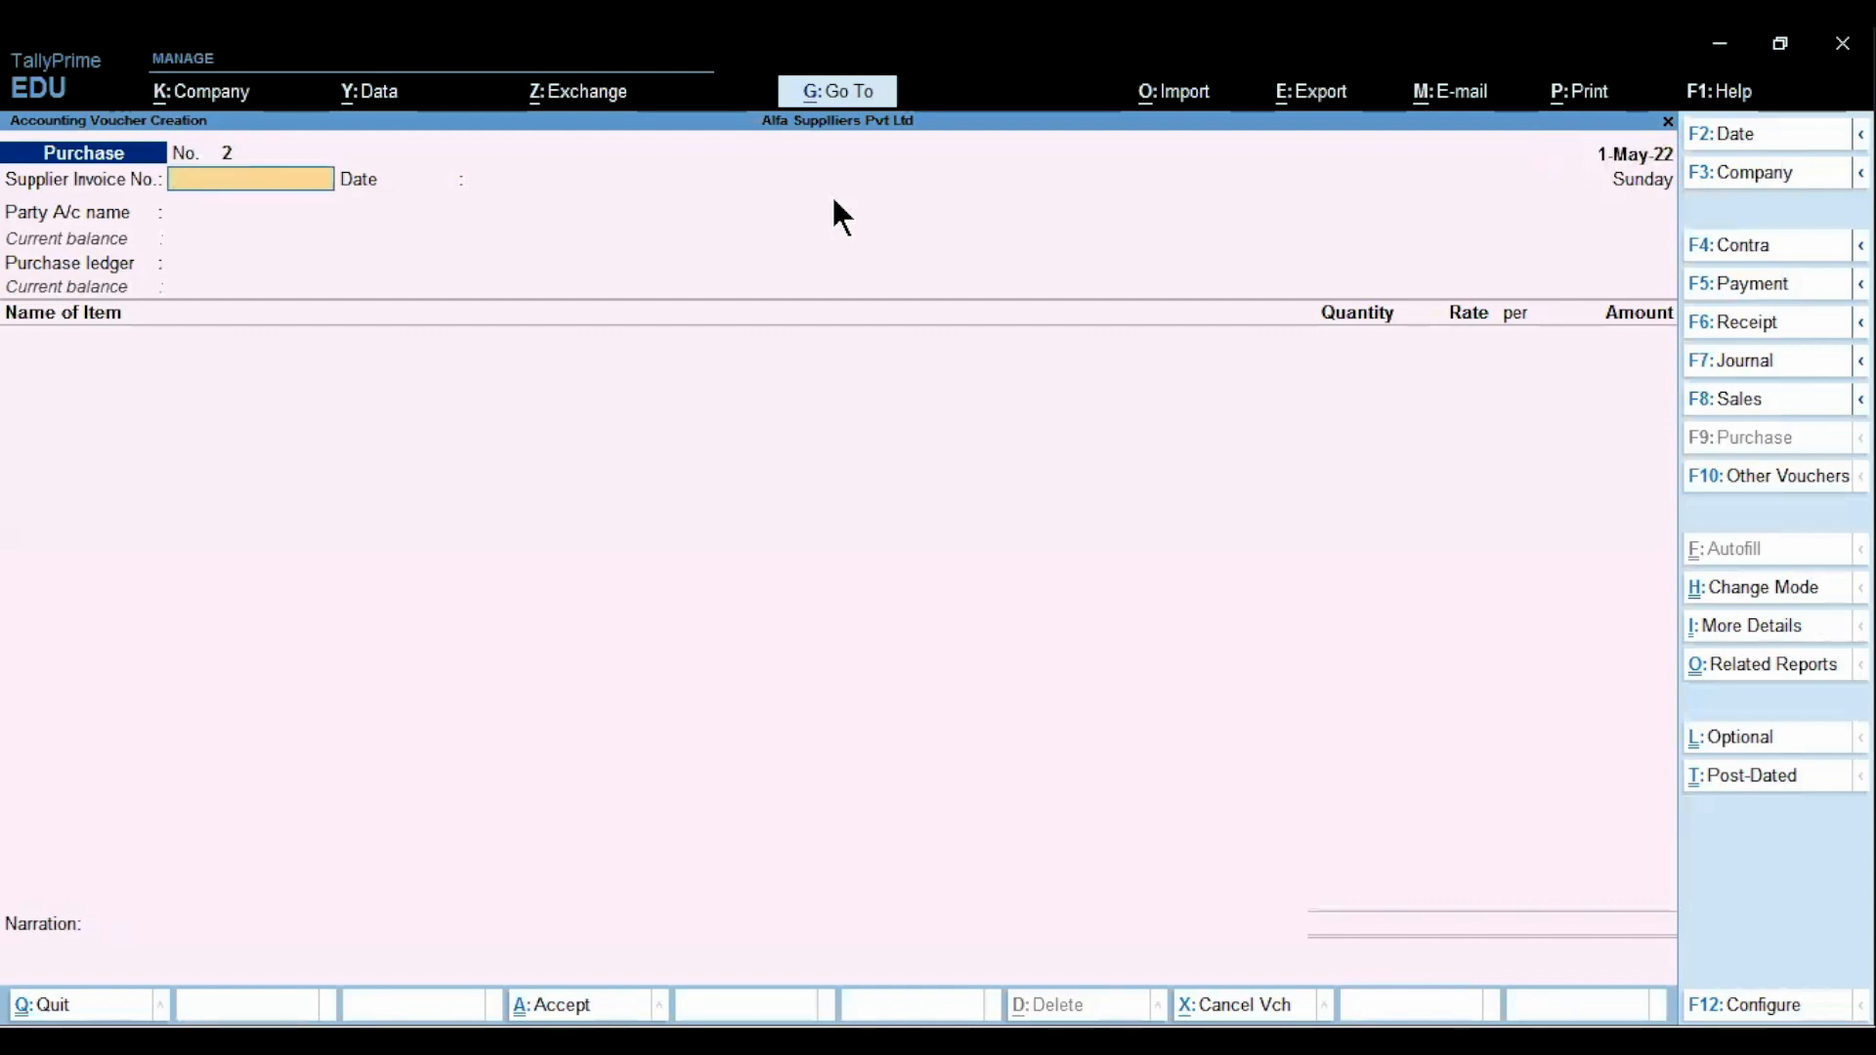
Enter Shah-200 as the supplier invoice number and keep the invoice date at 1-May-22
{"action": "type", "text": "Shah-200"}
{"action": "key", "text": "Return"}
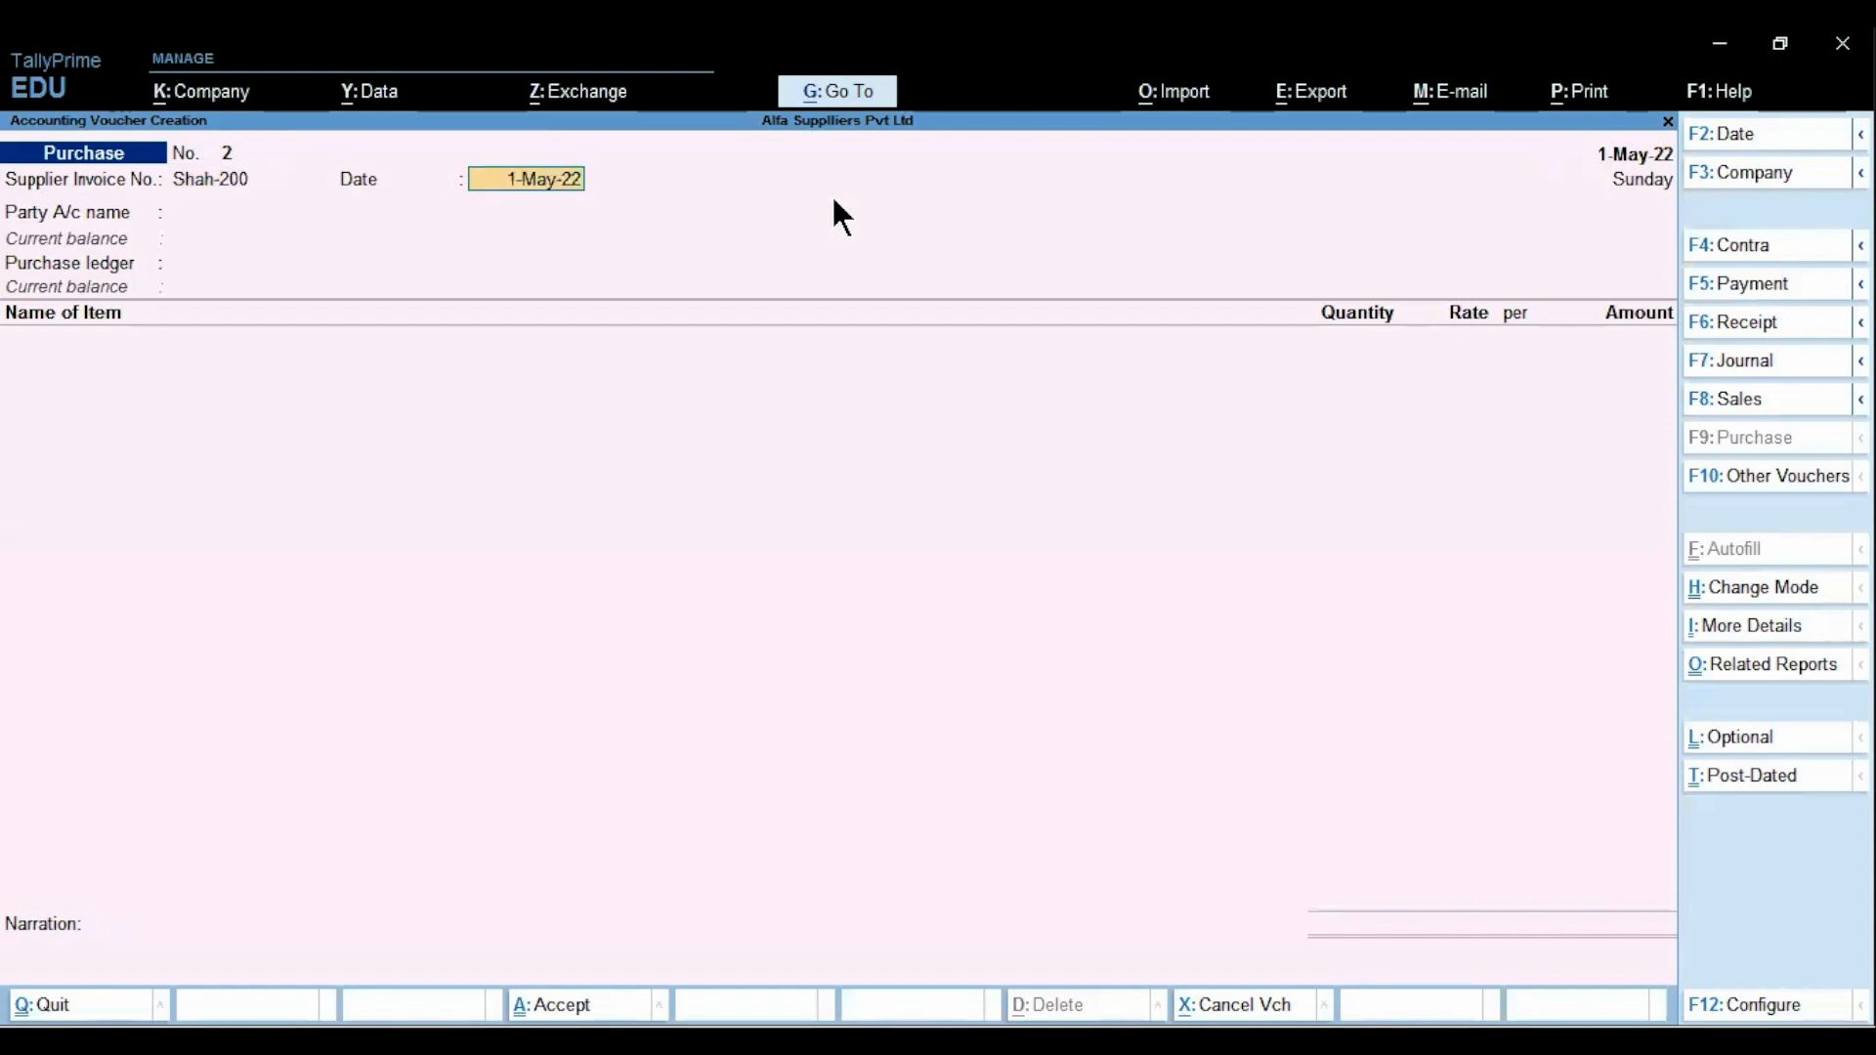
{"action": "key", "text": "Return"}
Choose Shah IT Solutions as the party account, leave the receipt details empty and accept the party details
{"action": "key", "text": "Down"}
{"action": "key", "text": "Down"}
{"action": "key", "text": "Return"}
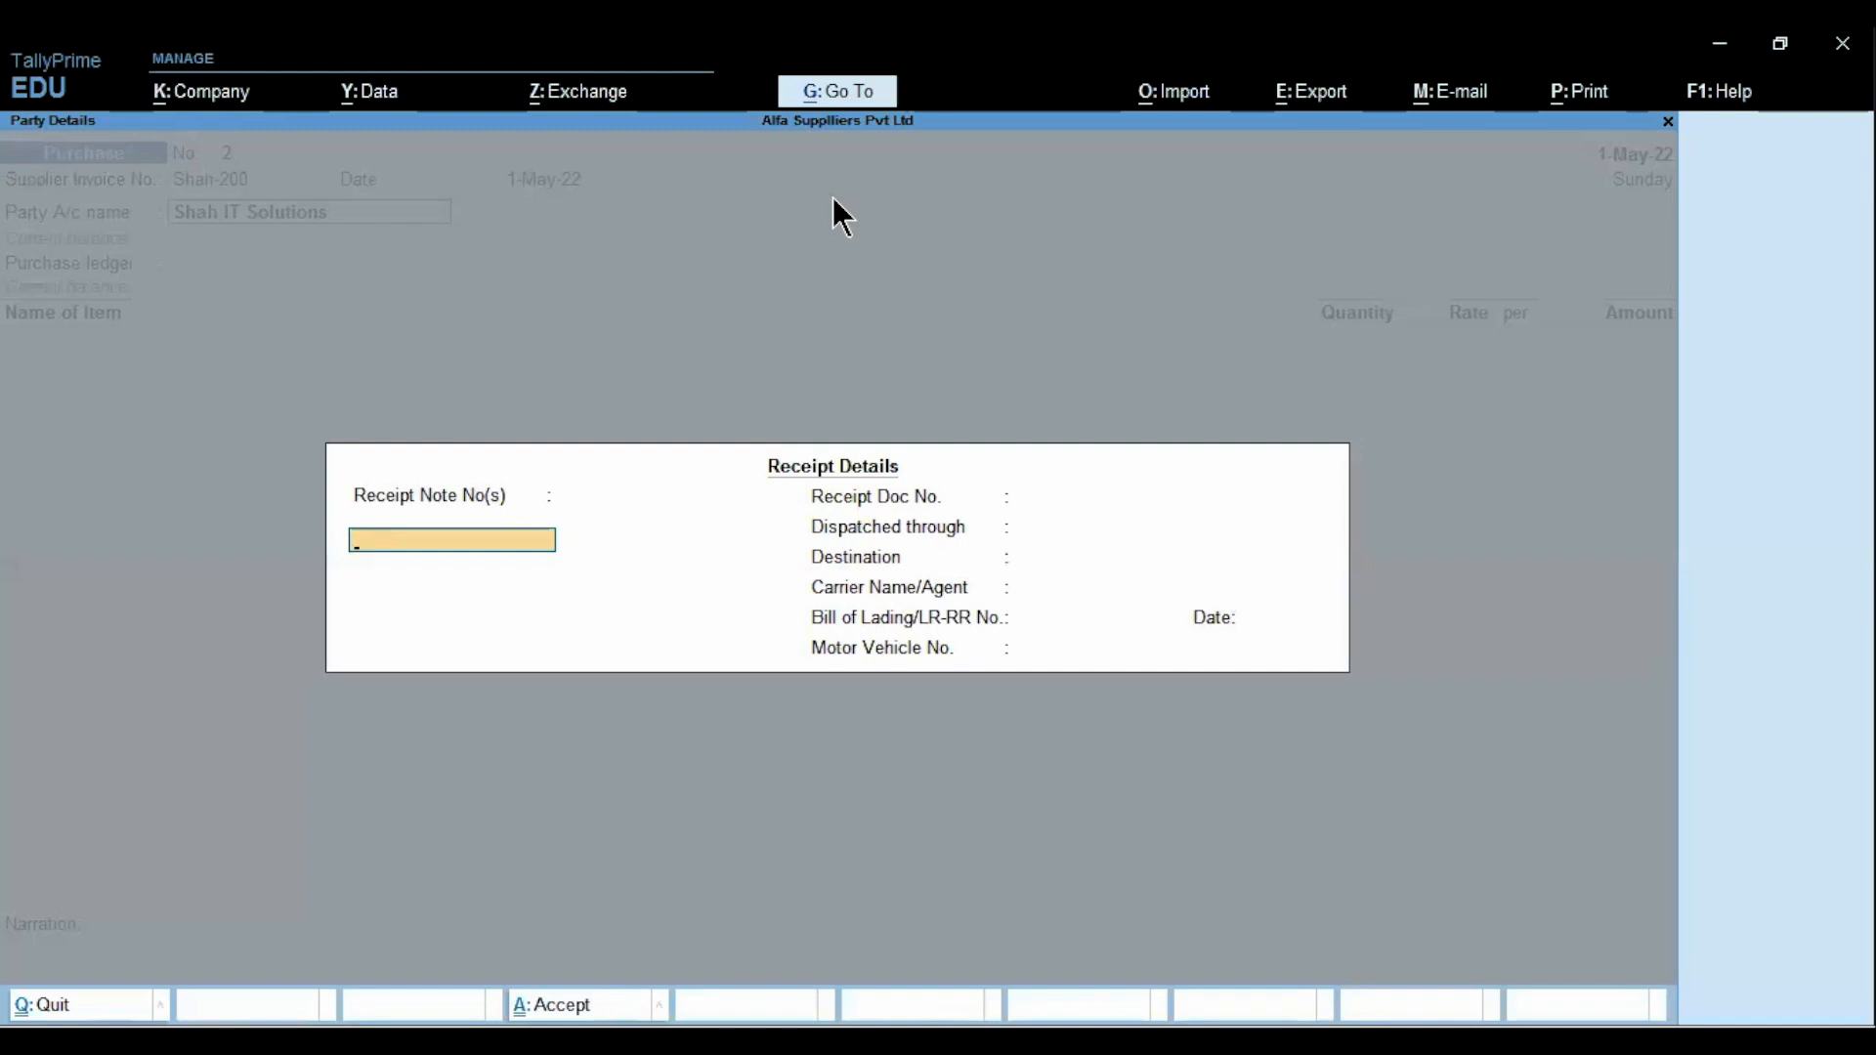
{"action": "key", "text": "ctrl+a"}
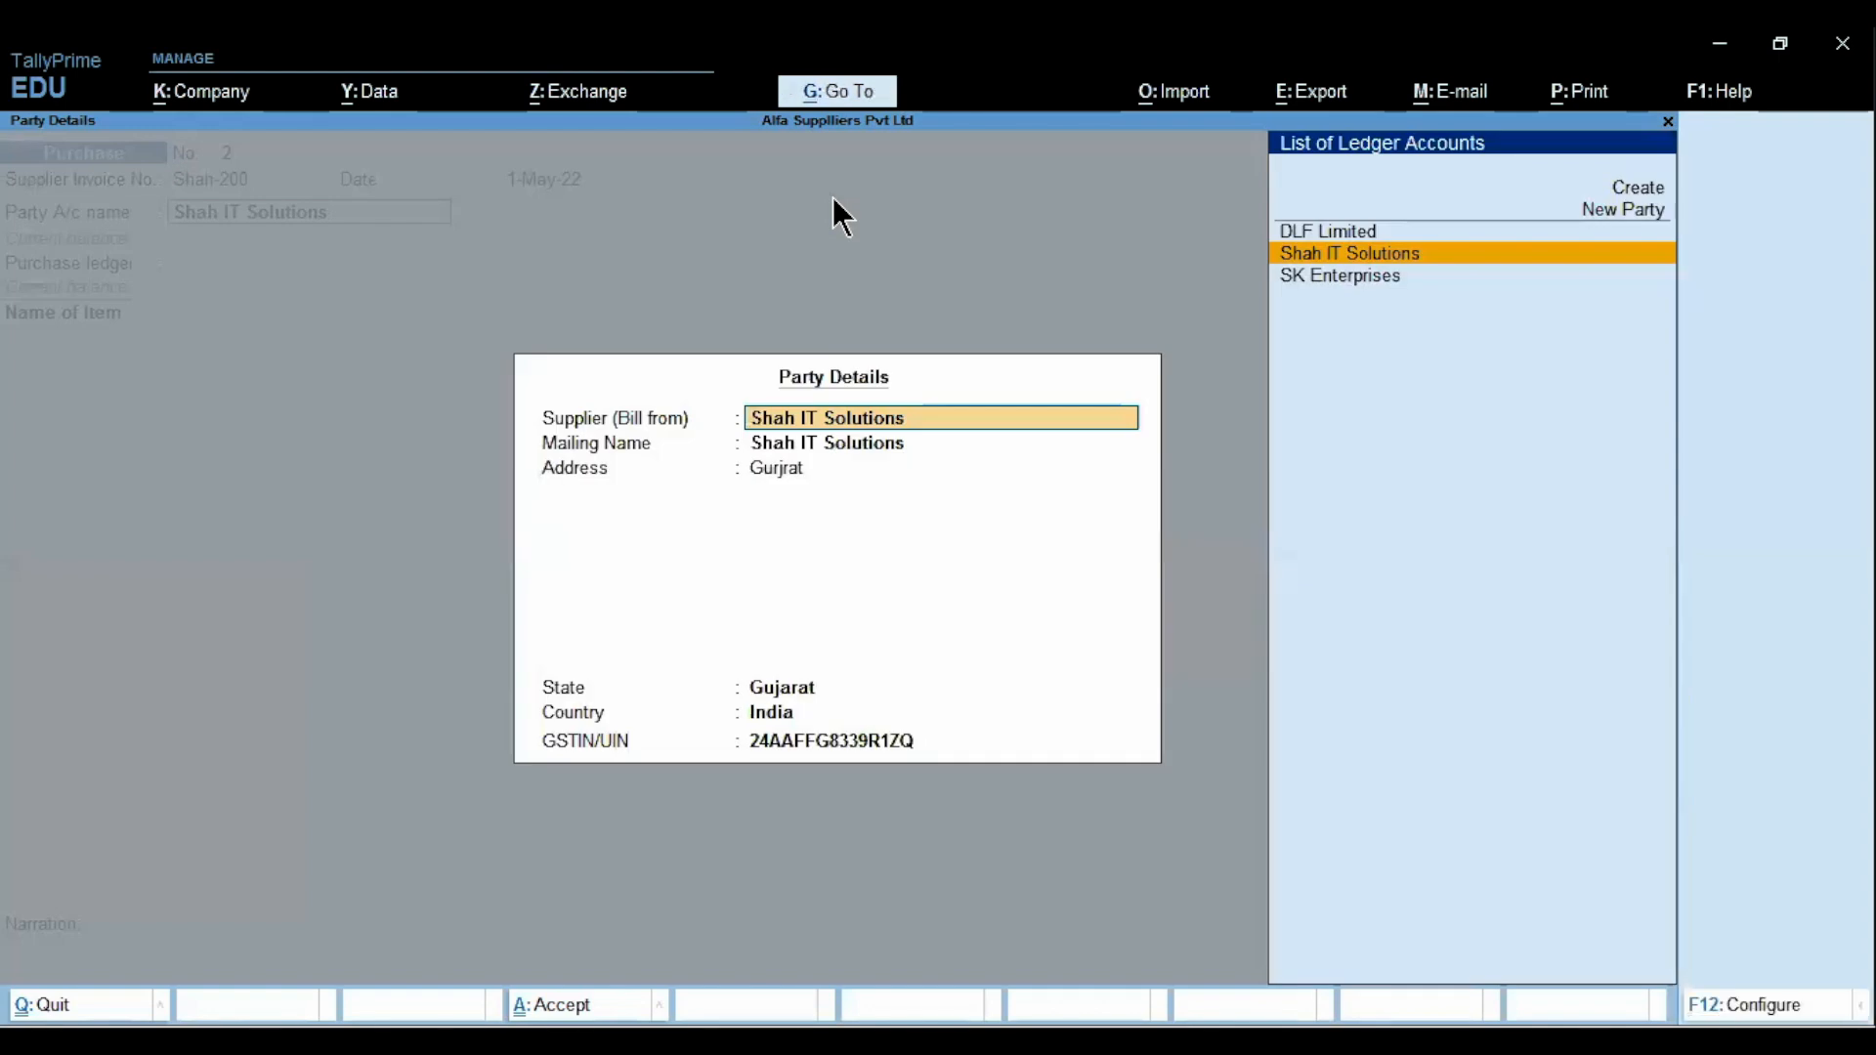
{"action": "key", "text": "ctrl"}
{"action": "key", "text": "ctrl+a"}
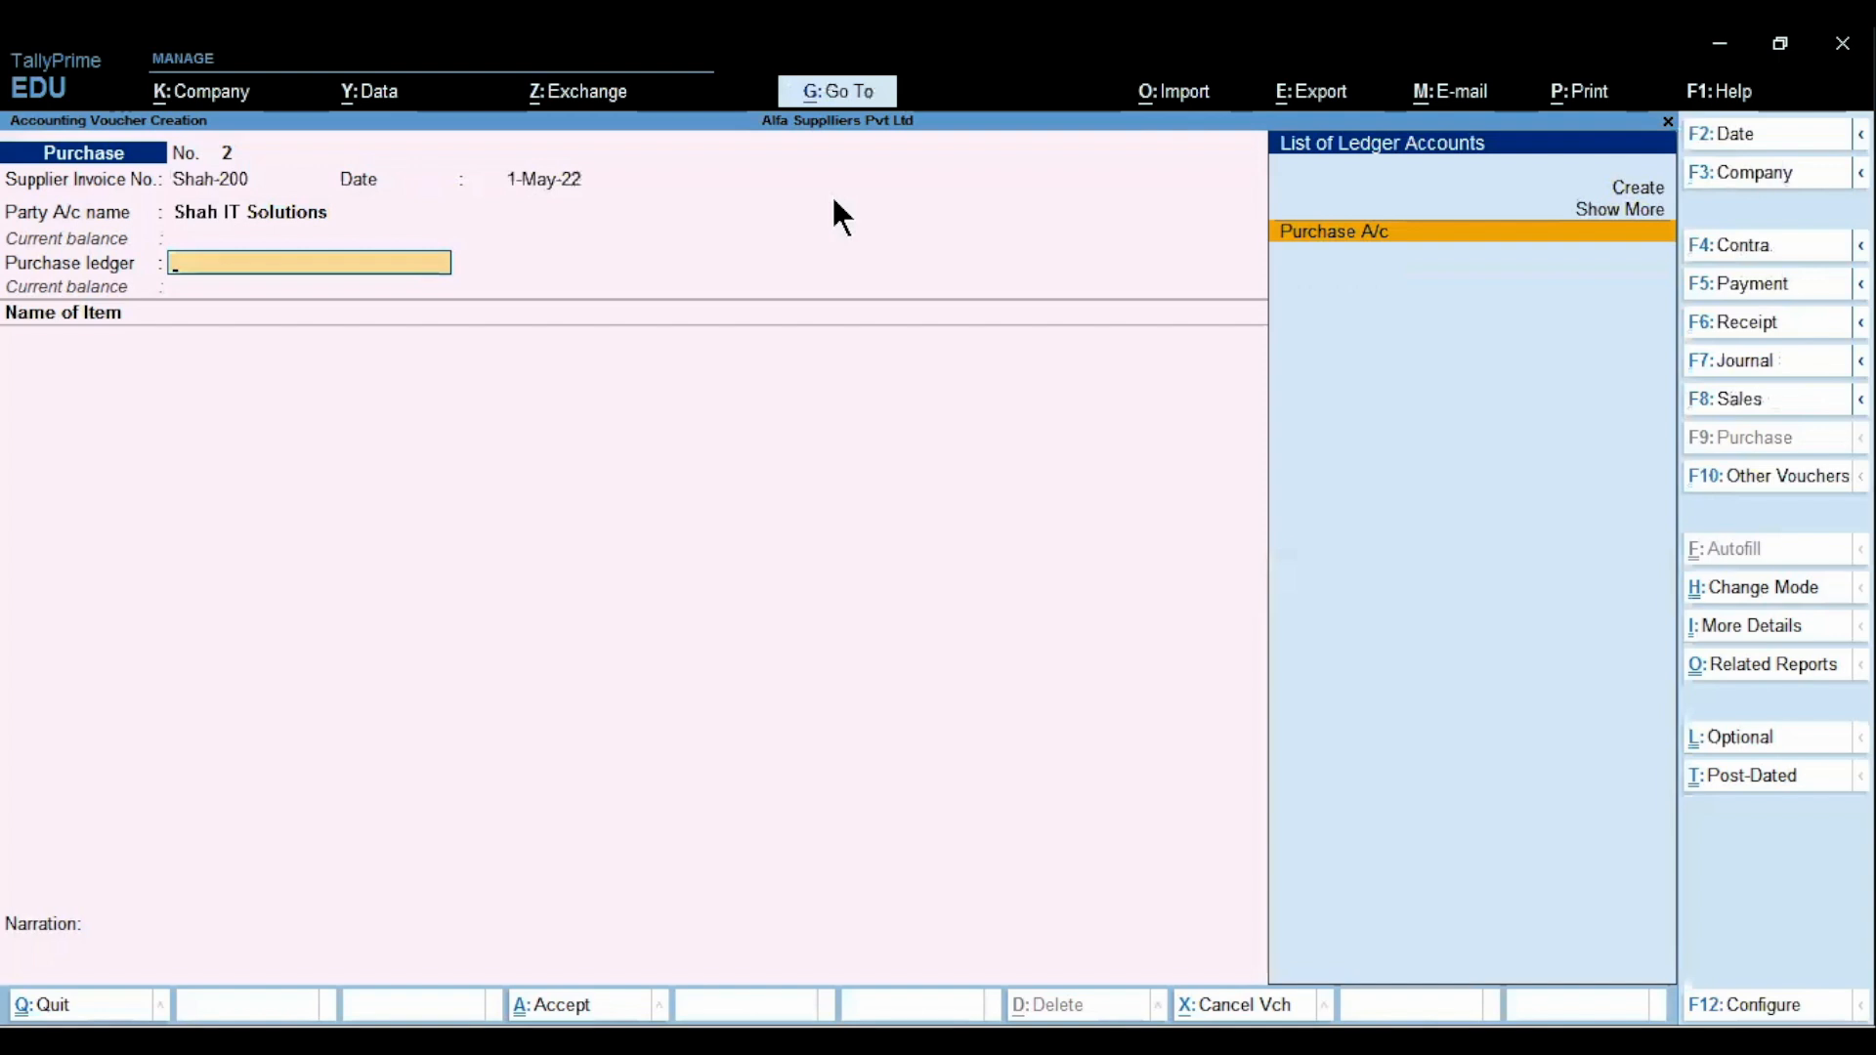
Use Purchase A/c as the purchase ledger and add the HP Pavilion item, allocating it to the MG Road godown
{"action": "key", "text": "Return"}
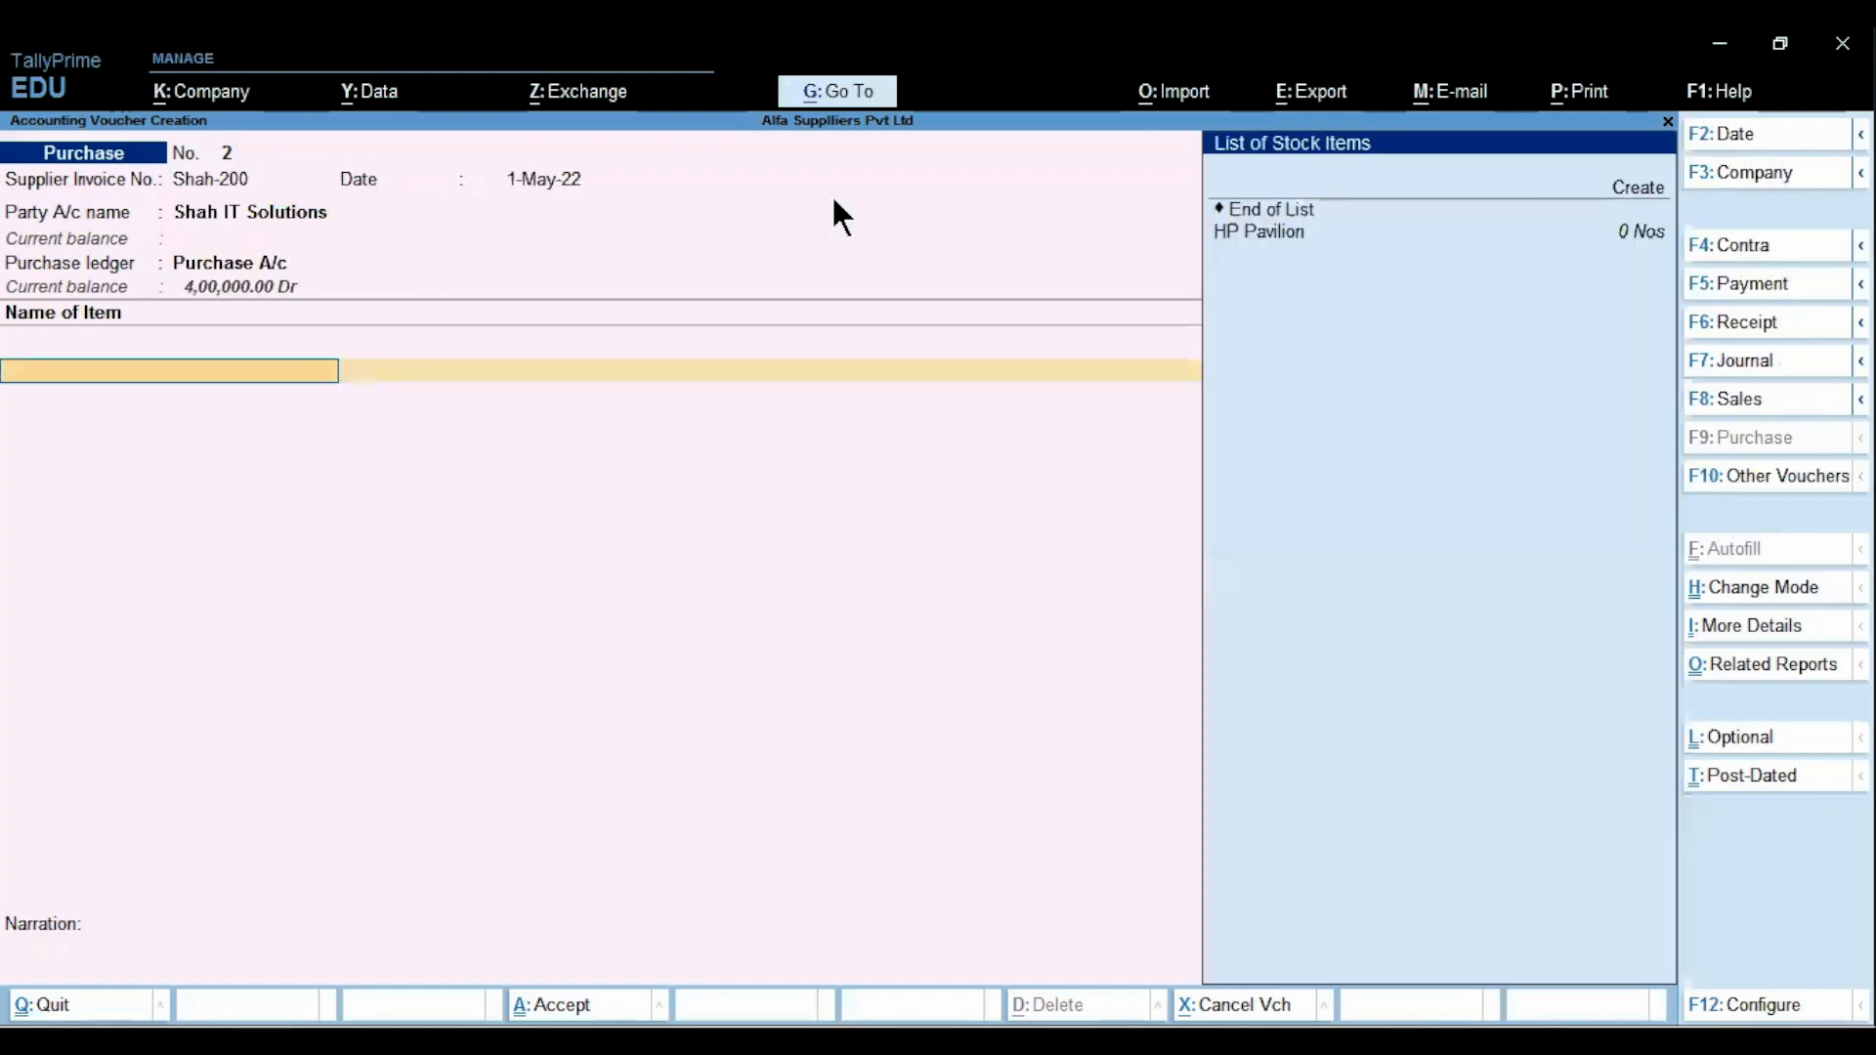
{"action": "key", "text": "Down"}
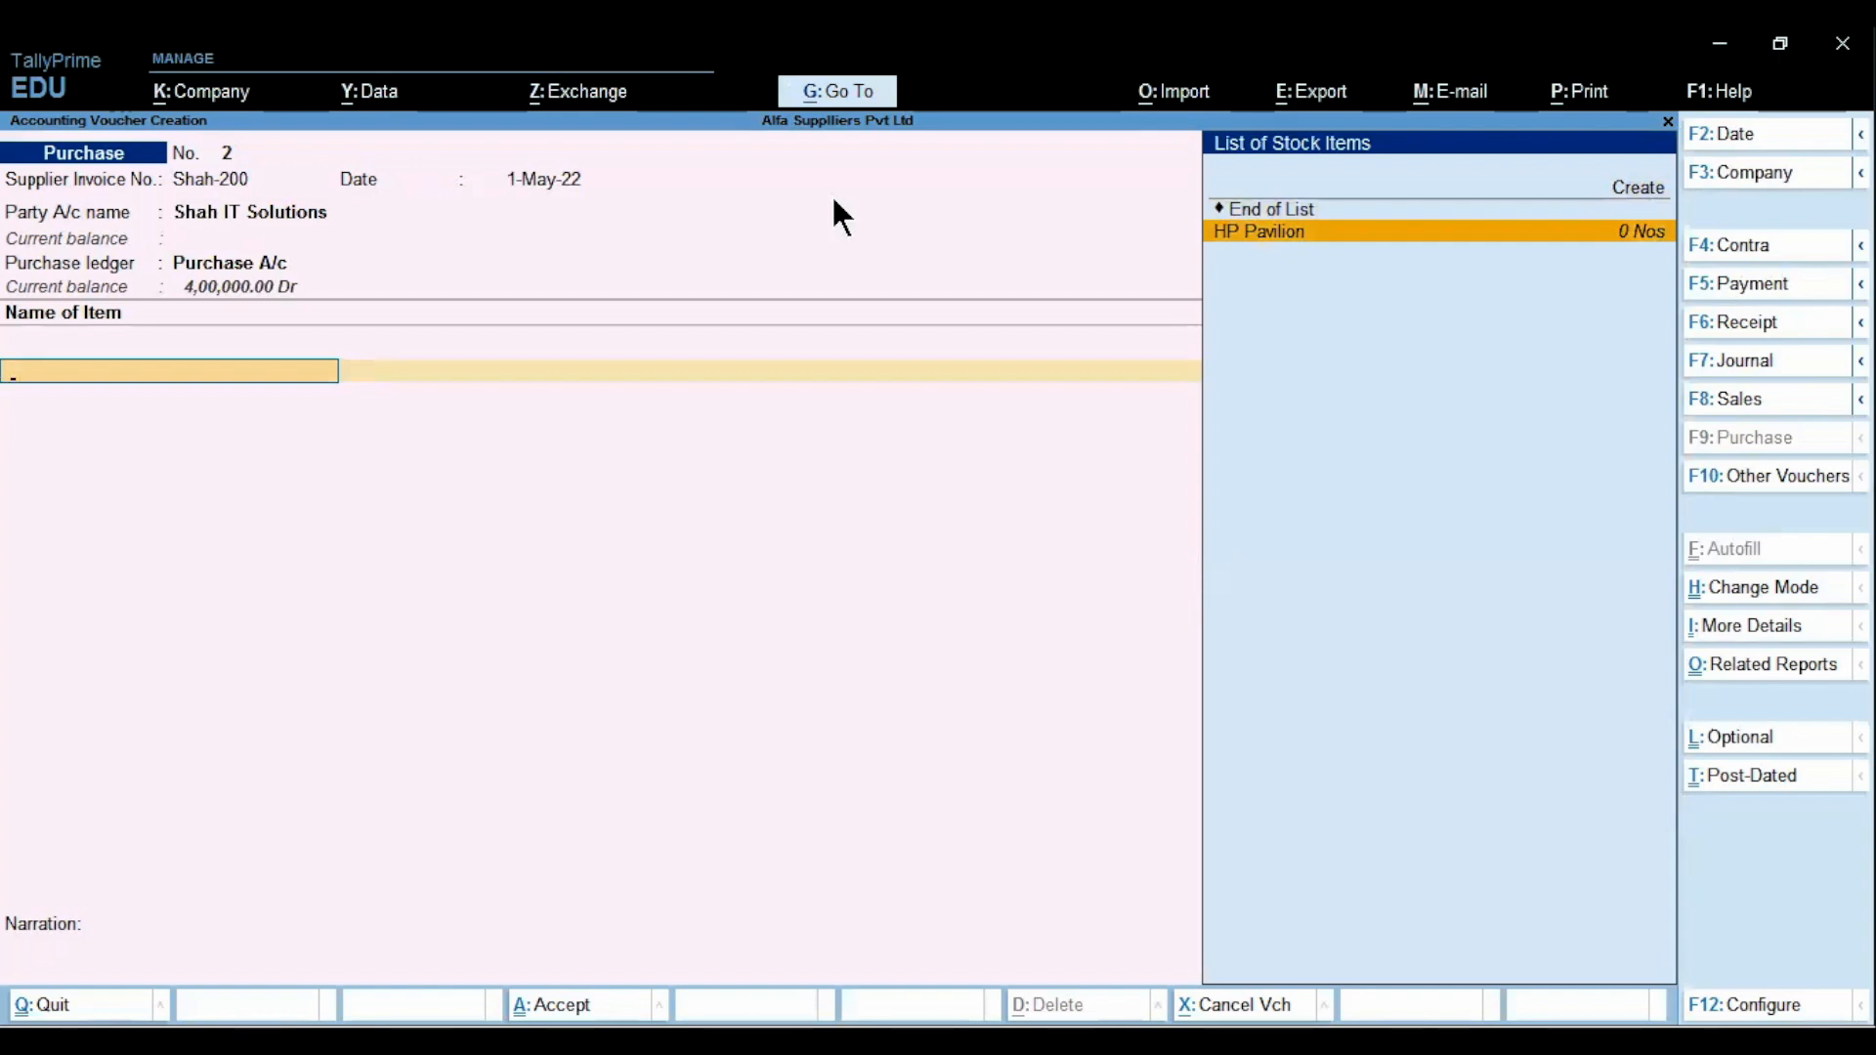
{"action": "key", "text": "Return"}
{"action": "key", "text": "Down"}
{"action": "key", "text": "Down"}
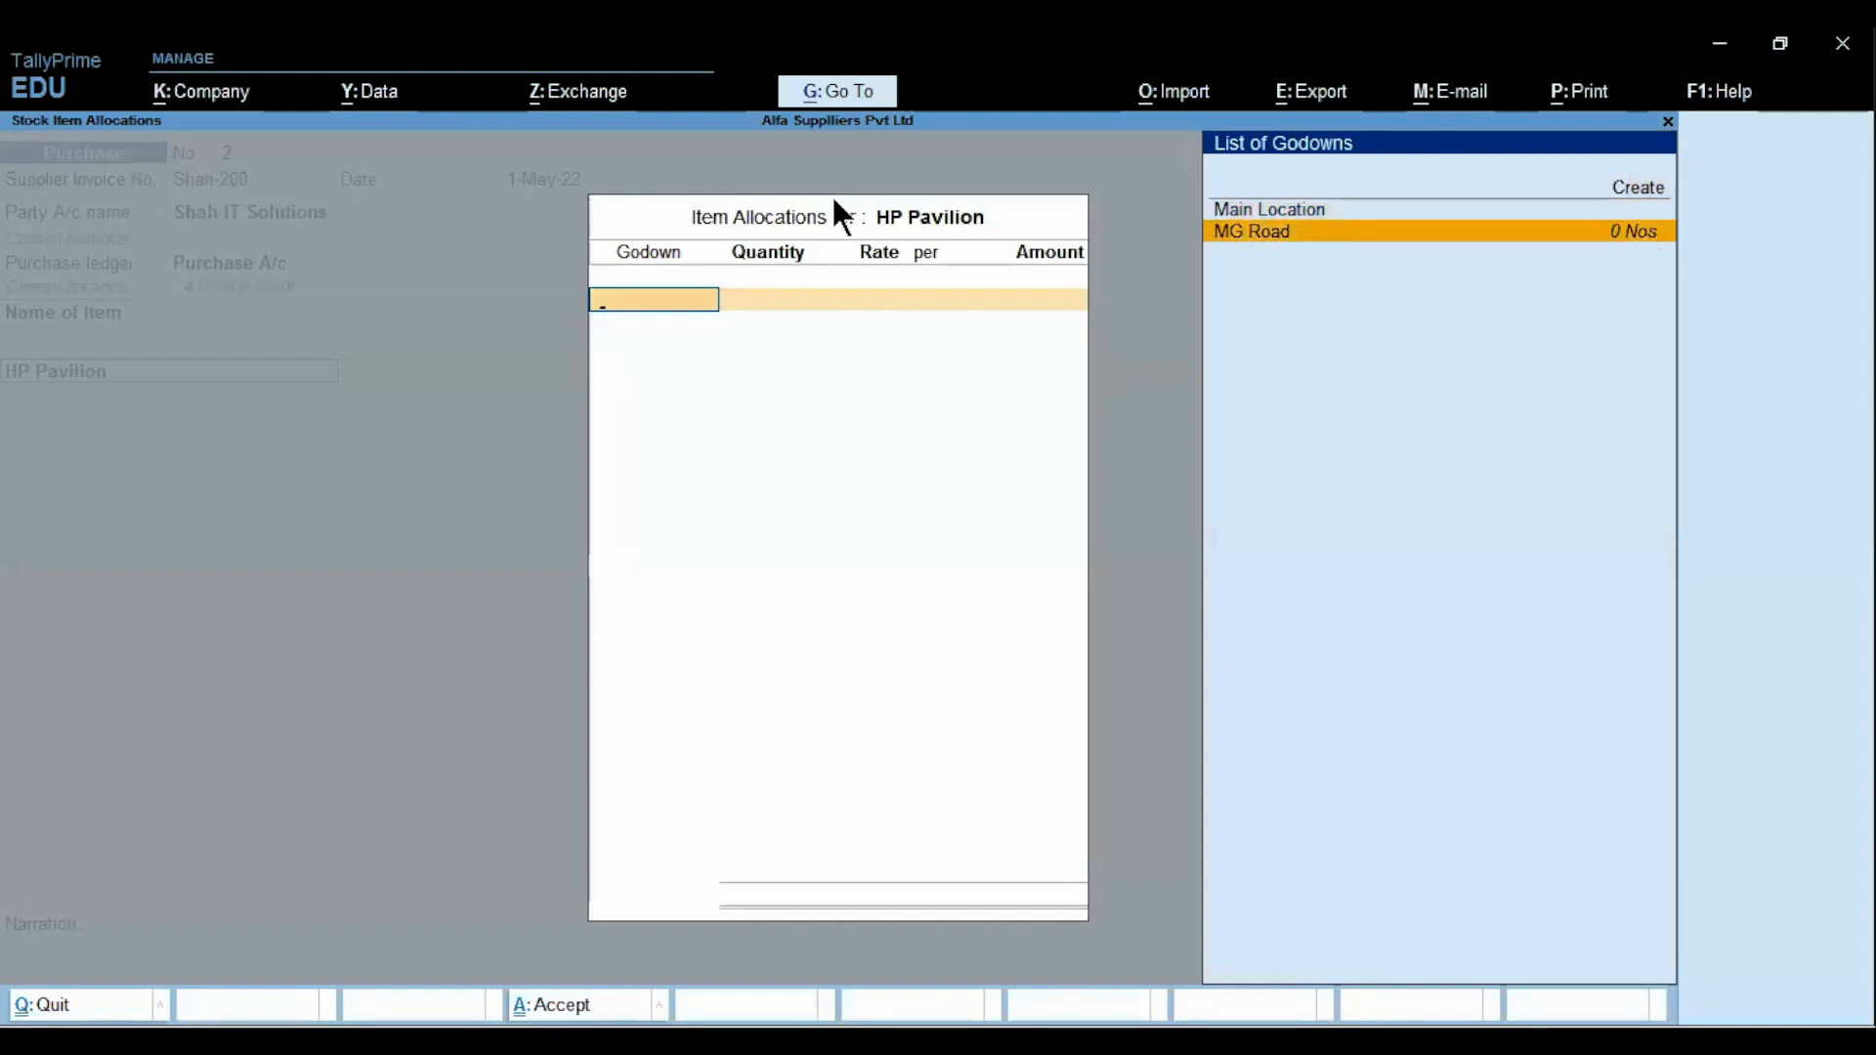
{"action": "key", "text": "Return"}
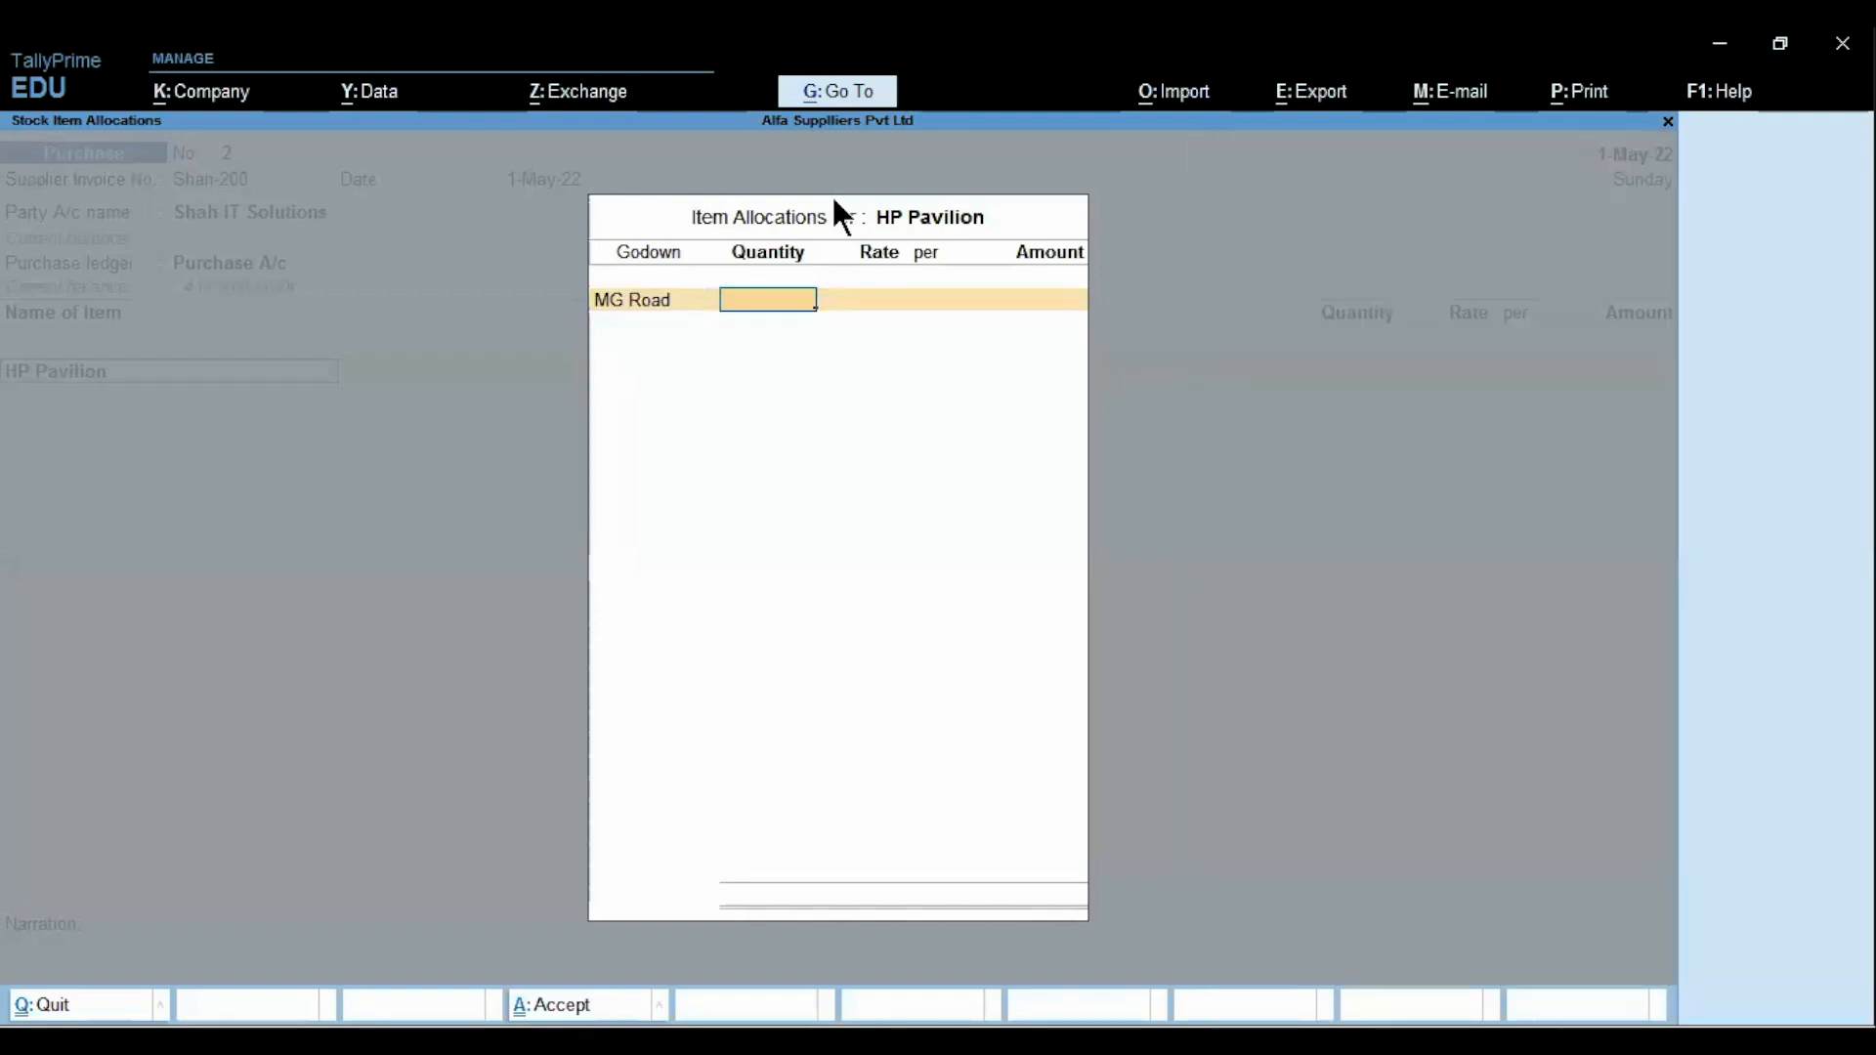
Enter 11 Nos at a rate of 40,000.00 for the MG Road allocation and accept the HP Pavilion item line
{"action": "type", "text": "11"}
{"action": "key", "text": "Return"}
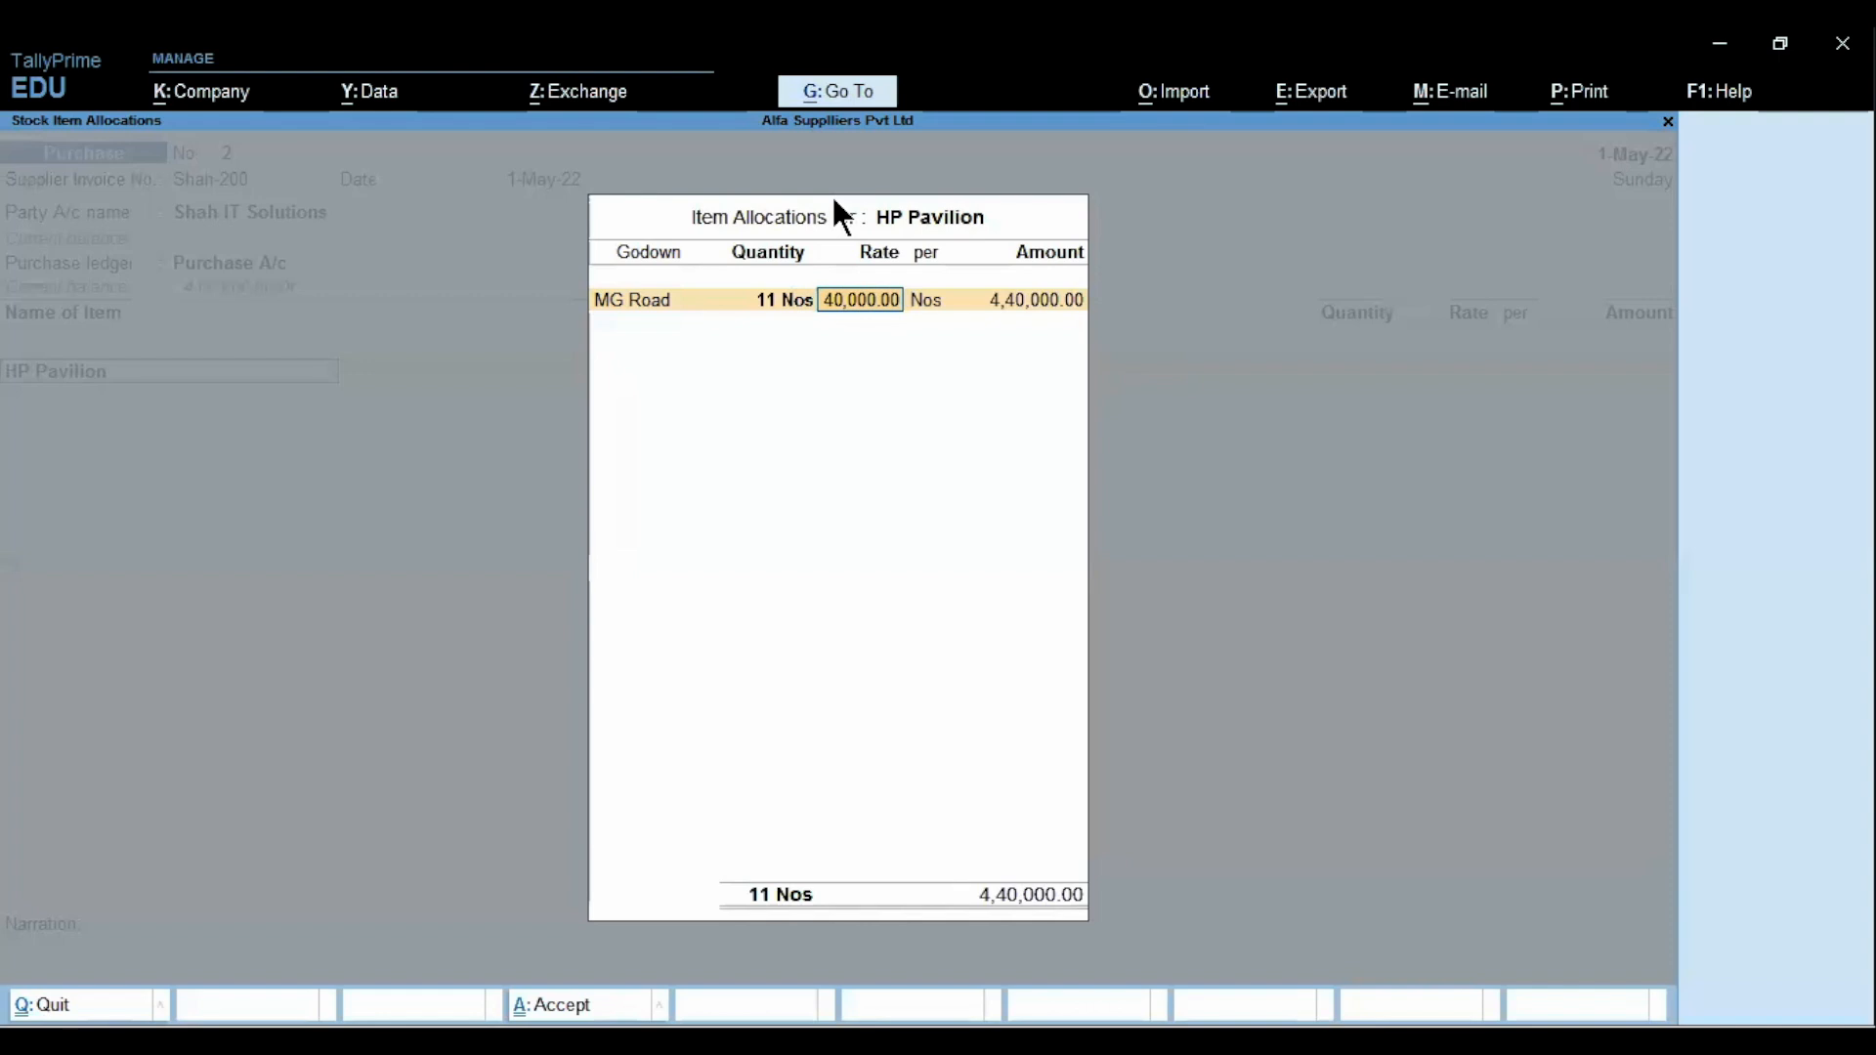
{"action": "key", "text": "Return"}
{"action": "key", "text": "Return"}
{"action": "key", "text": "Return"}
{"action": "key", "text": "Return"}
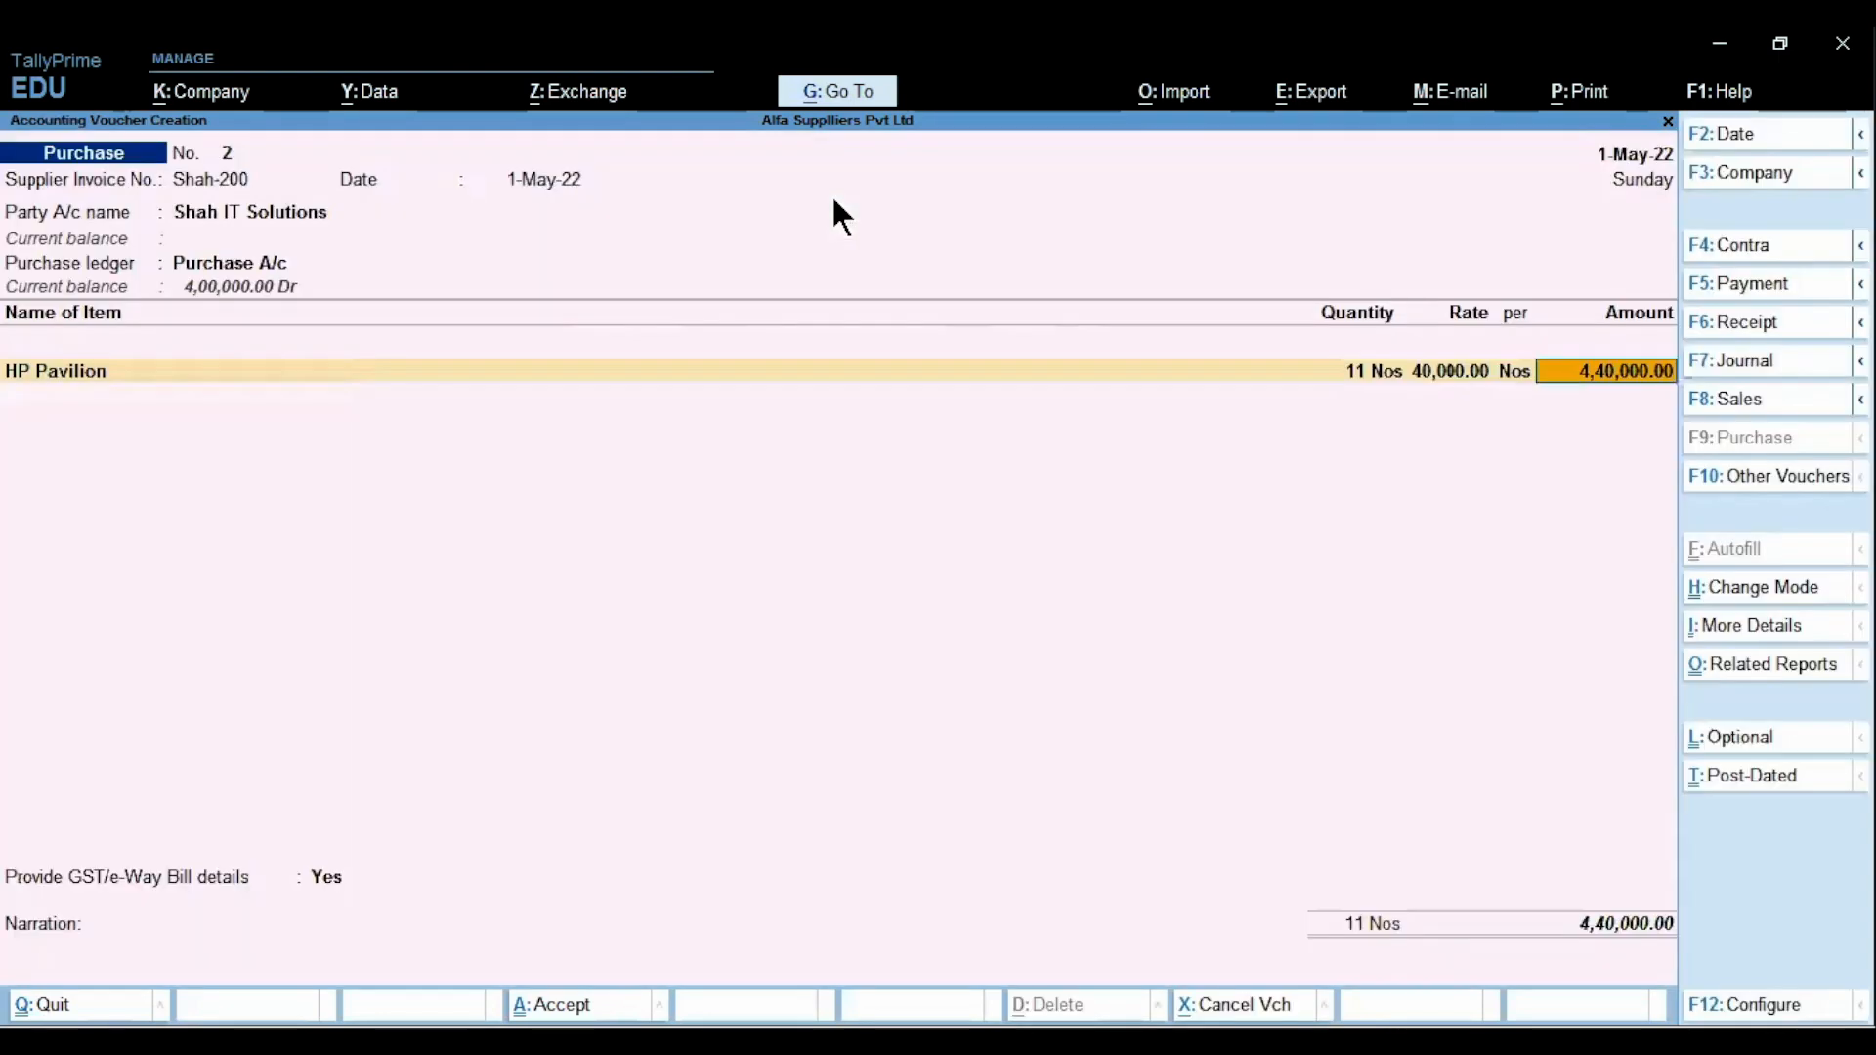
{"action": "key", "text": "Return"}
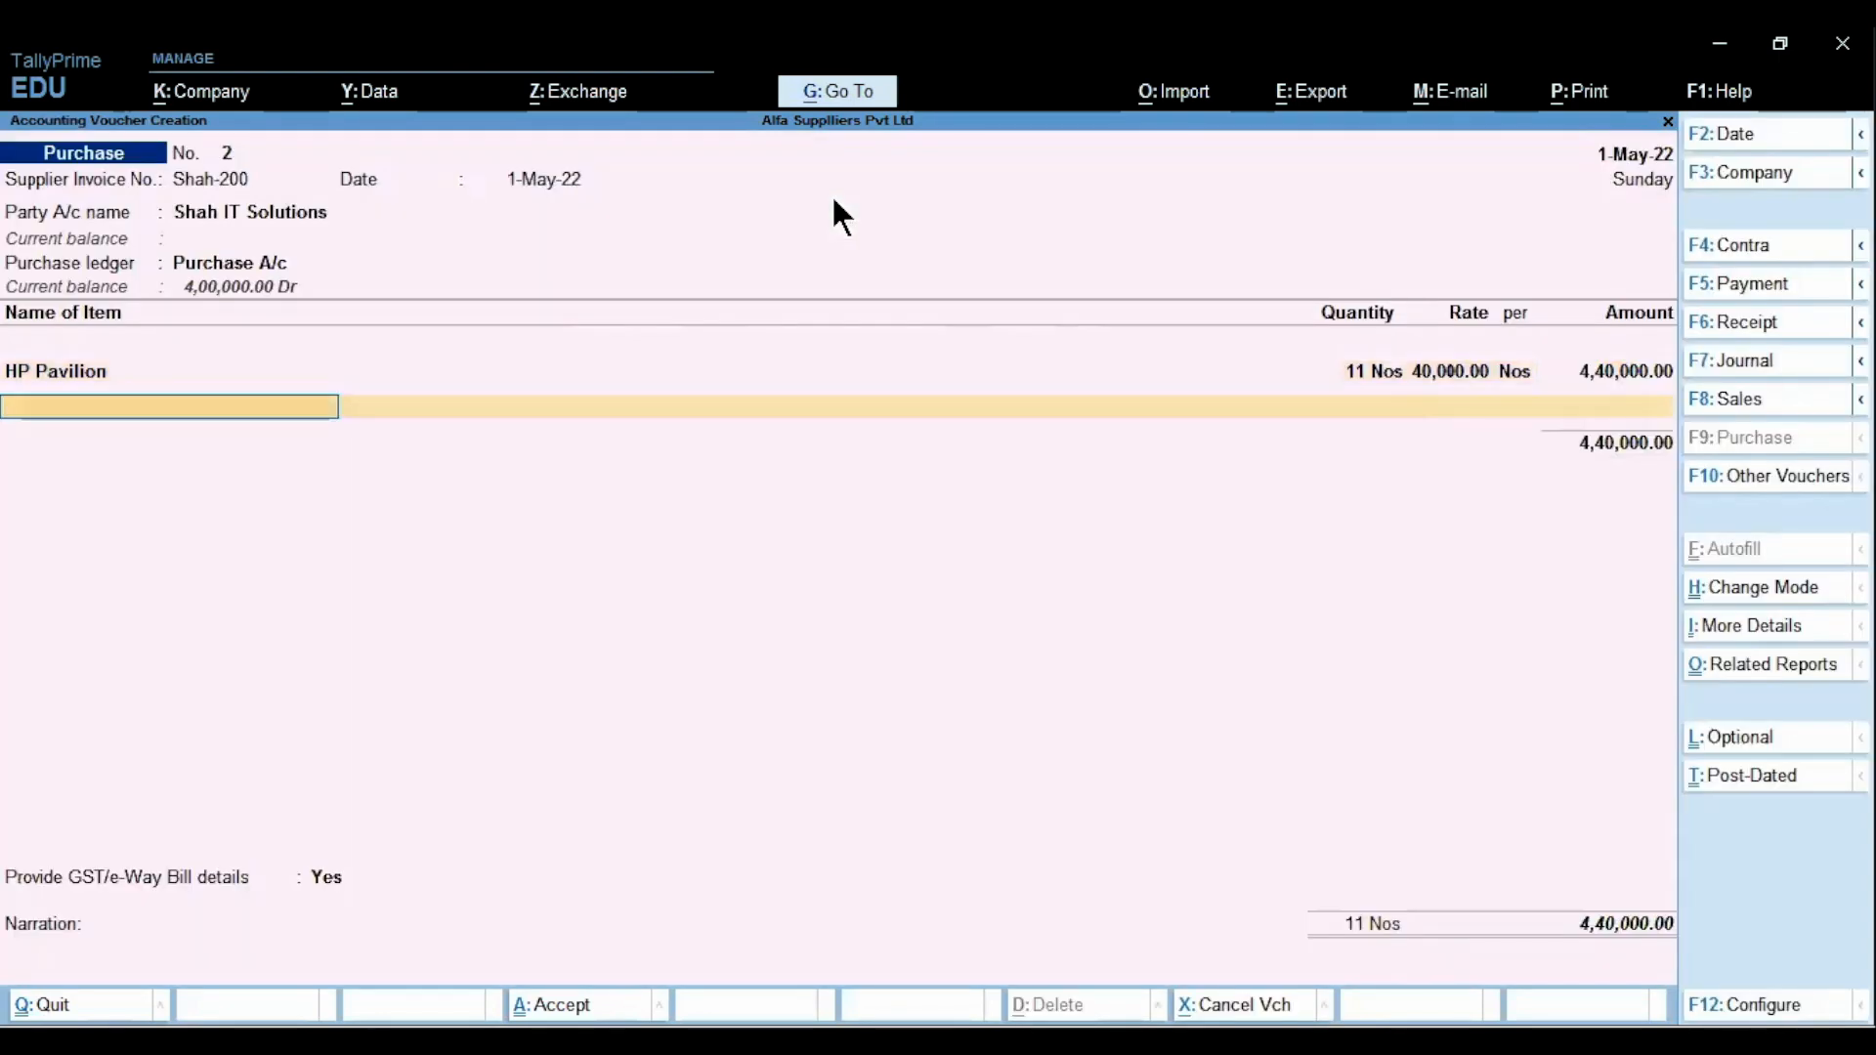
End the item list and add the Input IGST ledger with its calculated amount to the purchase voucher
{"action": "key", "text": "Return"}
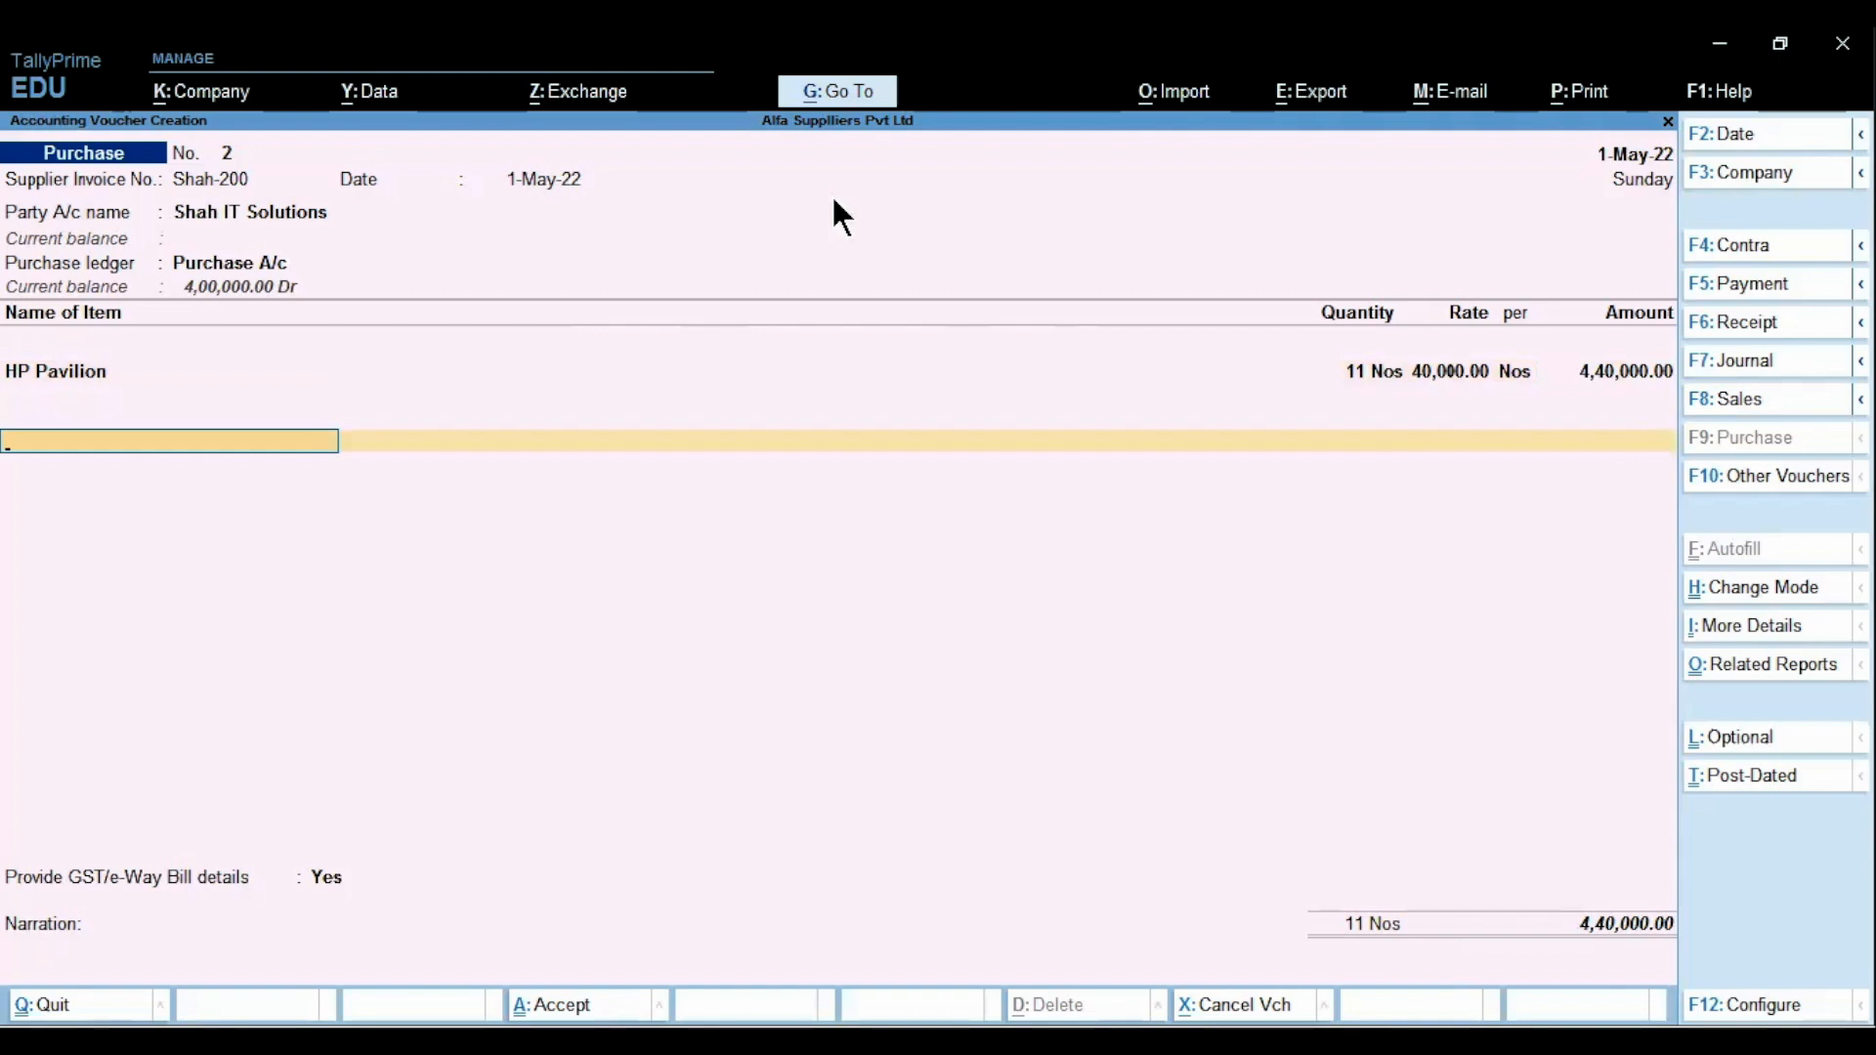
{"action": "type", "text": "I"}
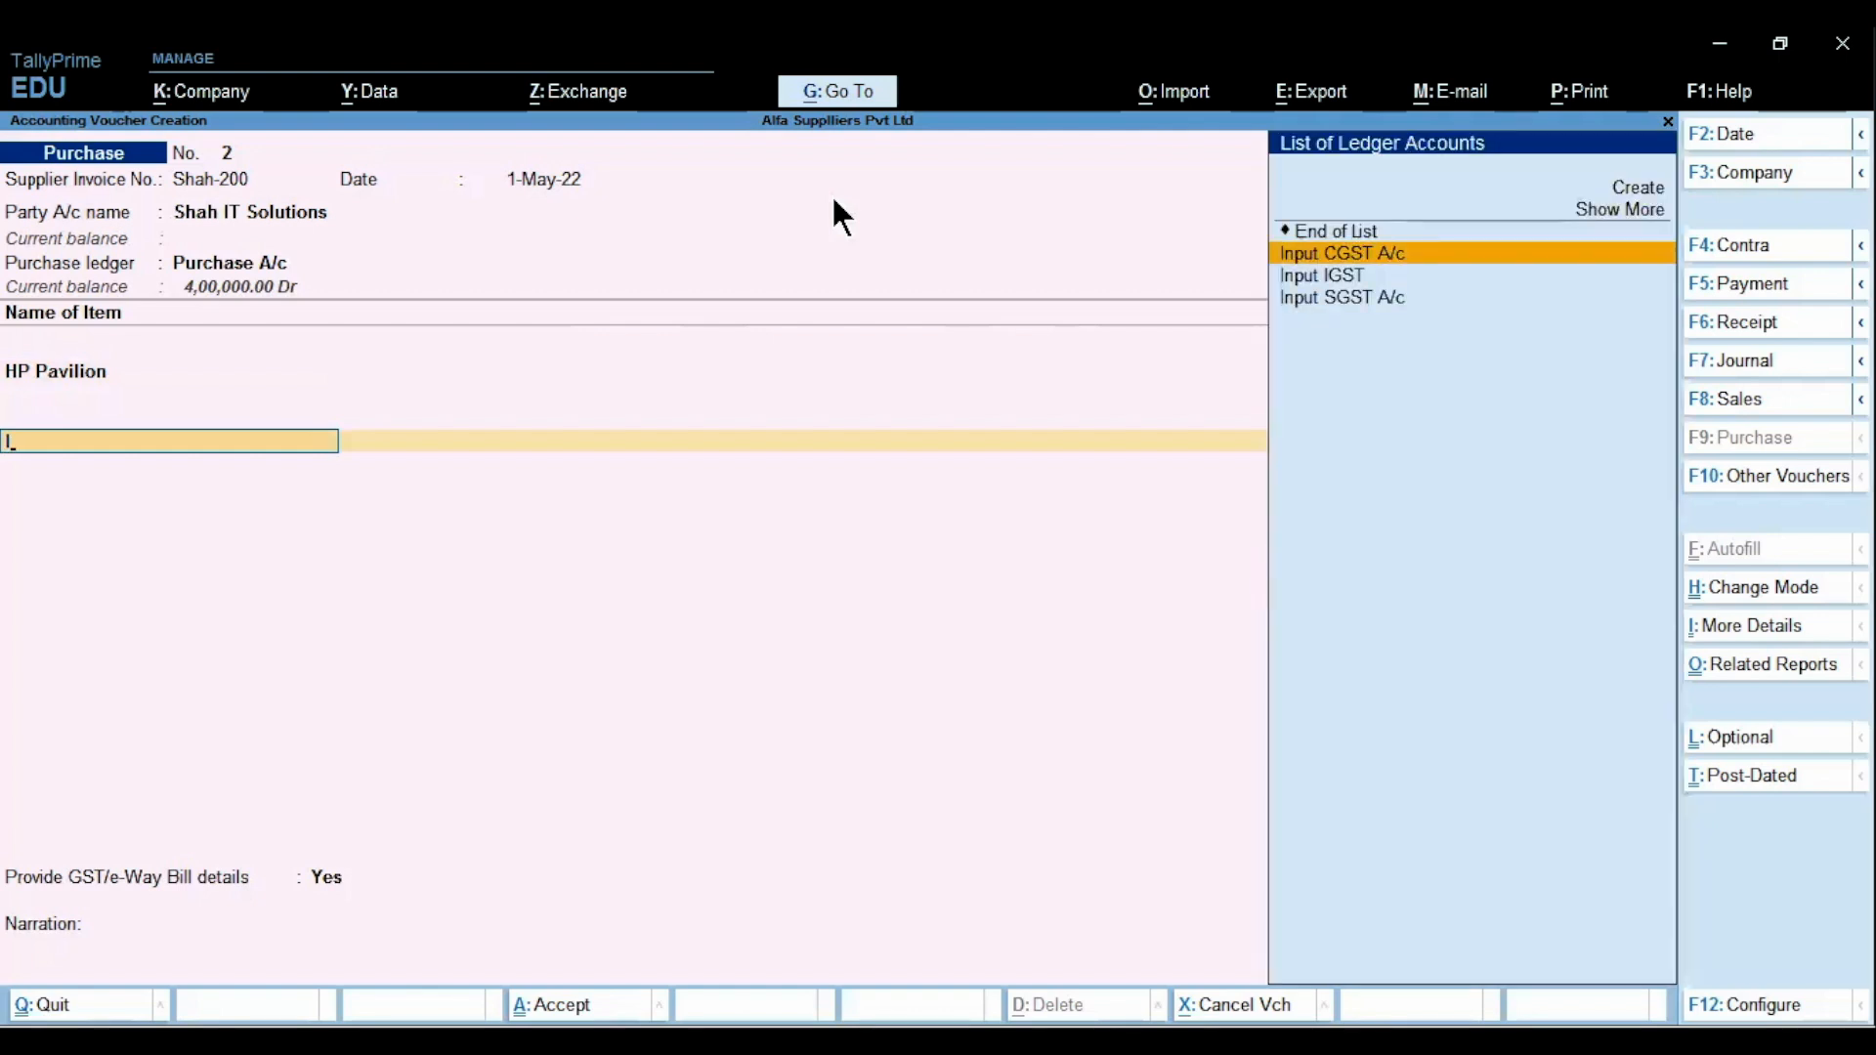
{"action": "key", "text": "Down"}
{"action": "key", "text": "Return"}
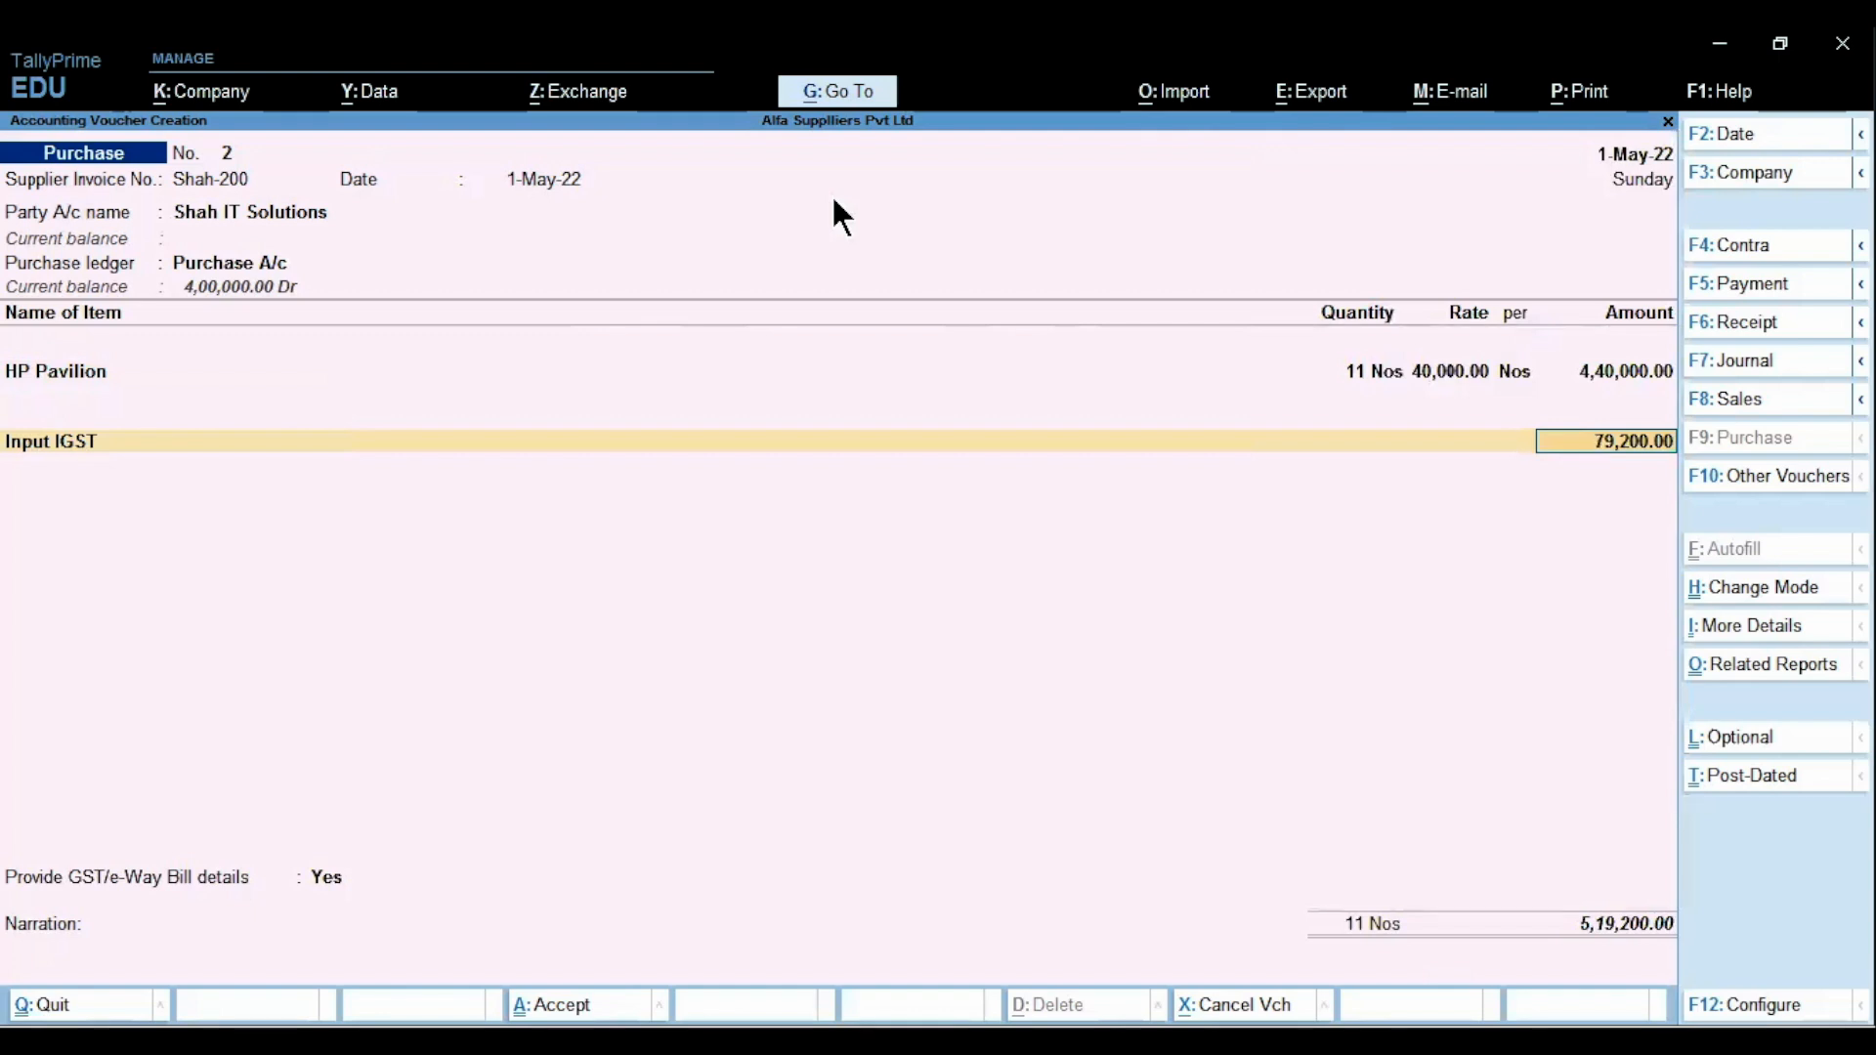
{"action": "key", "text": "Return"}
{"action": "key", "text": "Return"}
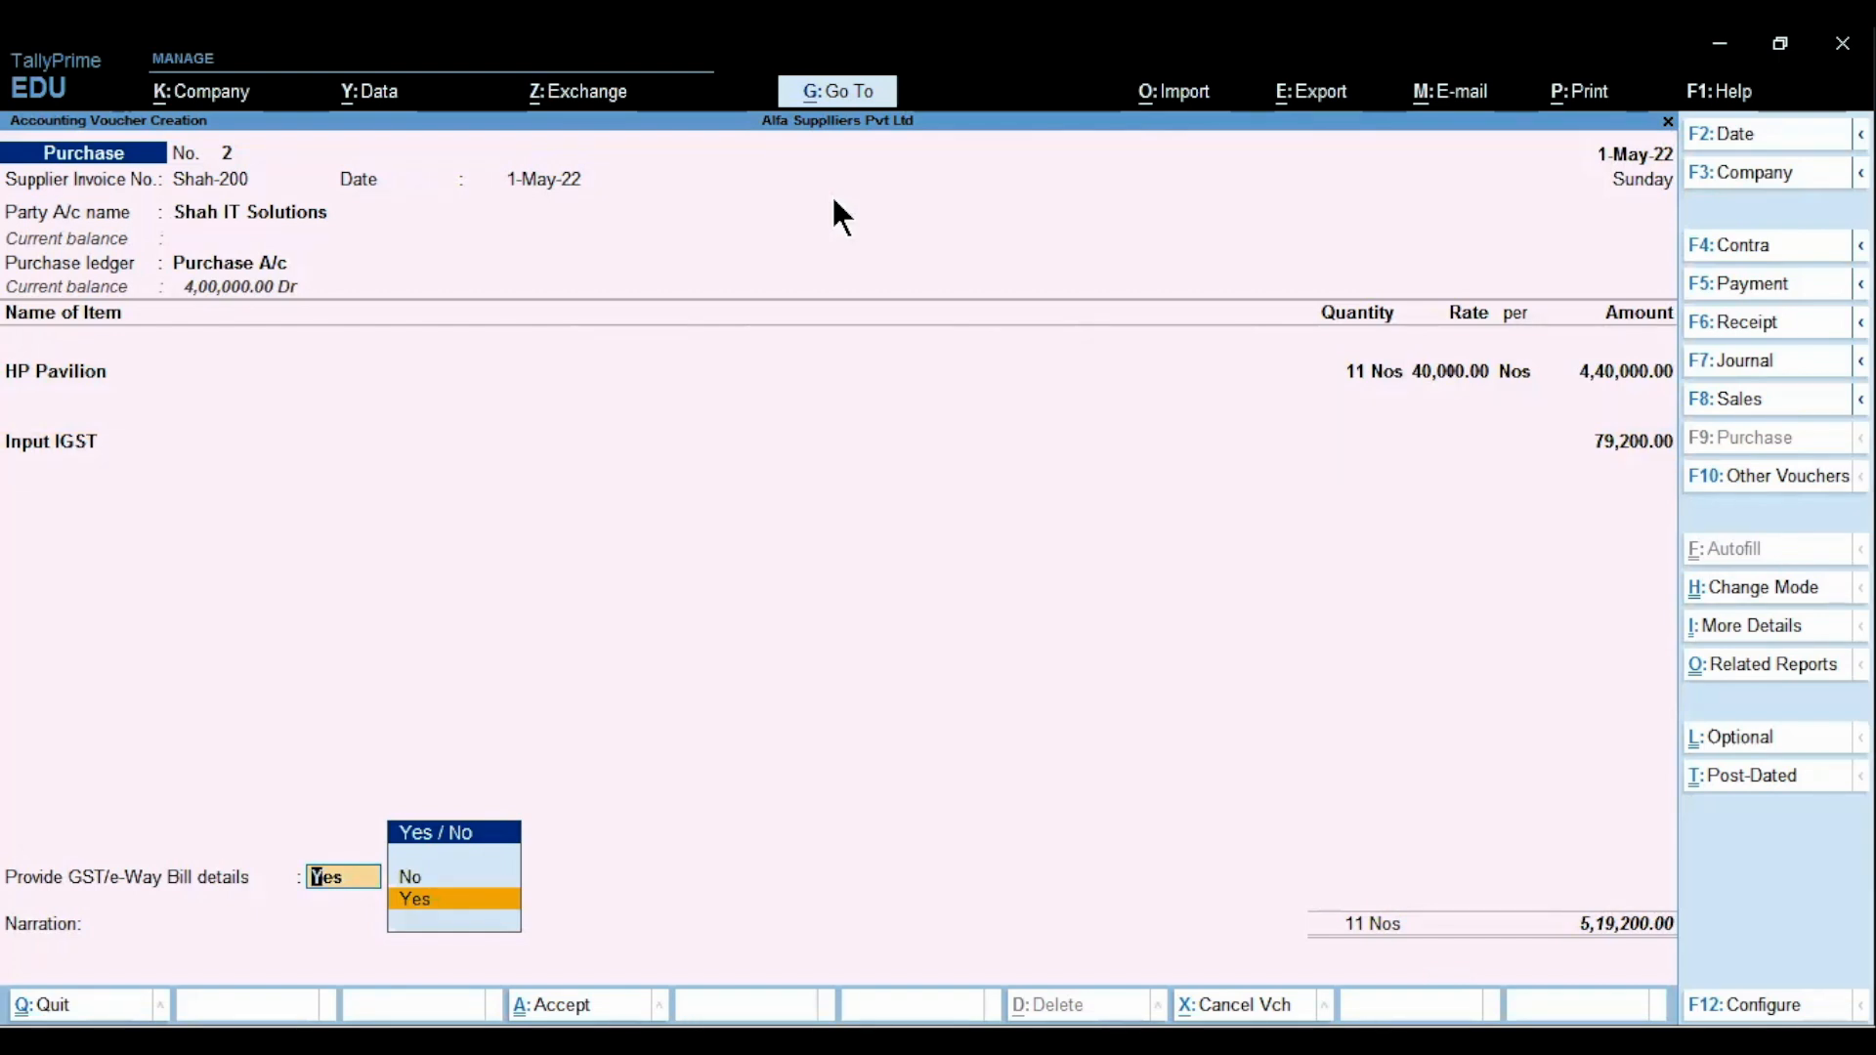
Leave the e-Way Bill details blank and record the supplier bill as New Ref Shah-200 with 30 days' credit
{"action": "key", "text": "Return"}
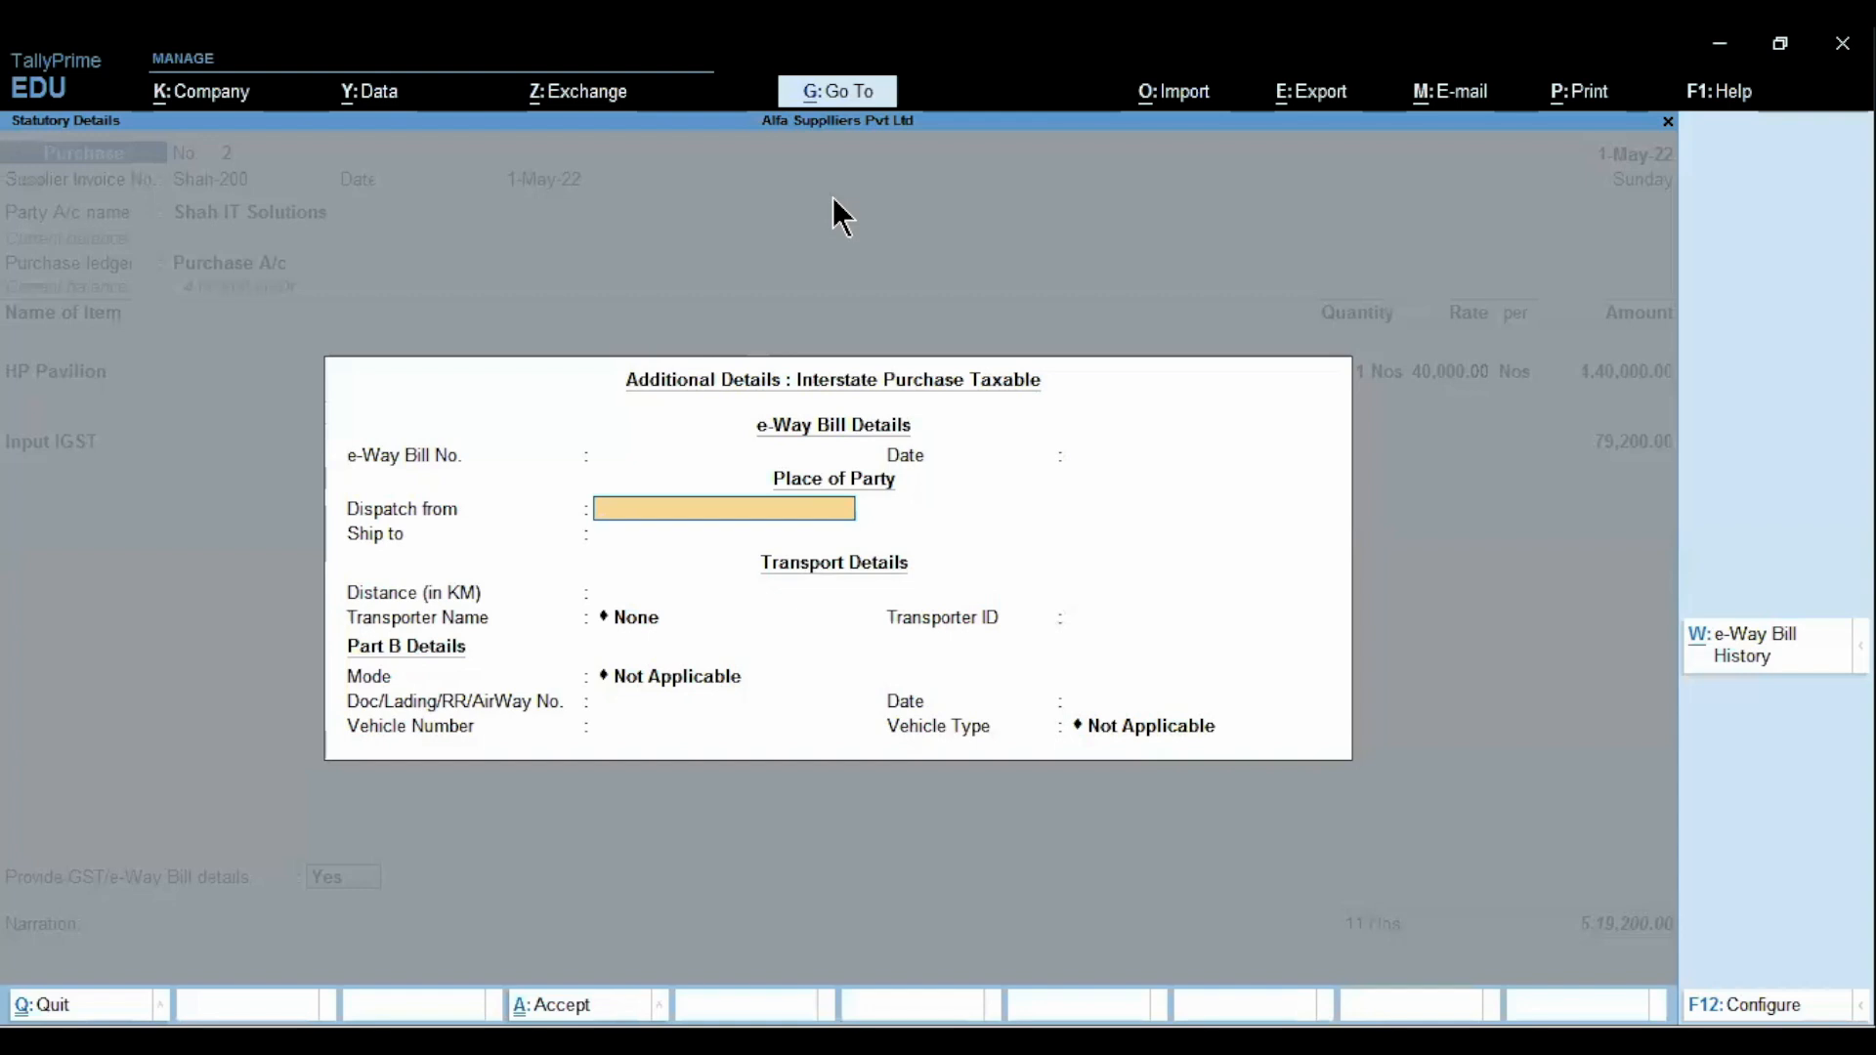
{"action": "key", "text": "ctrl+a"}
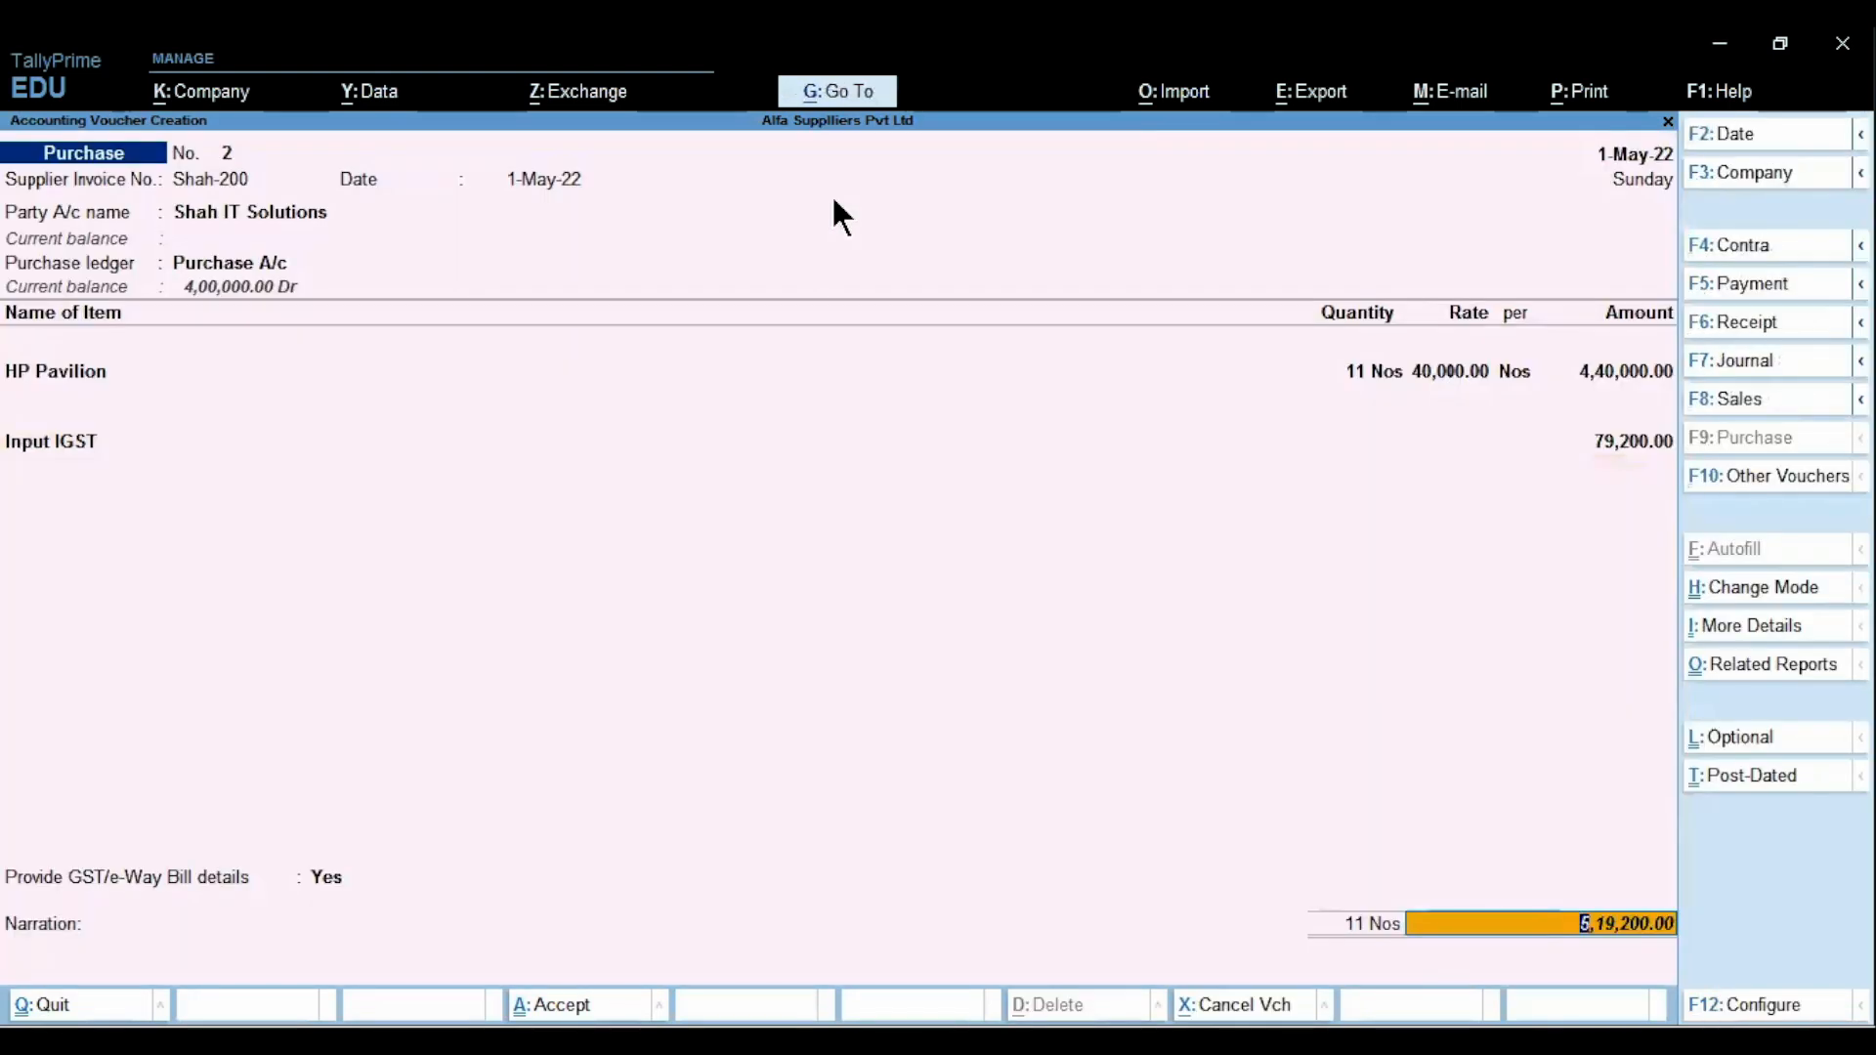
{"action": "key", "text": "Return"}
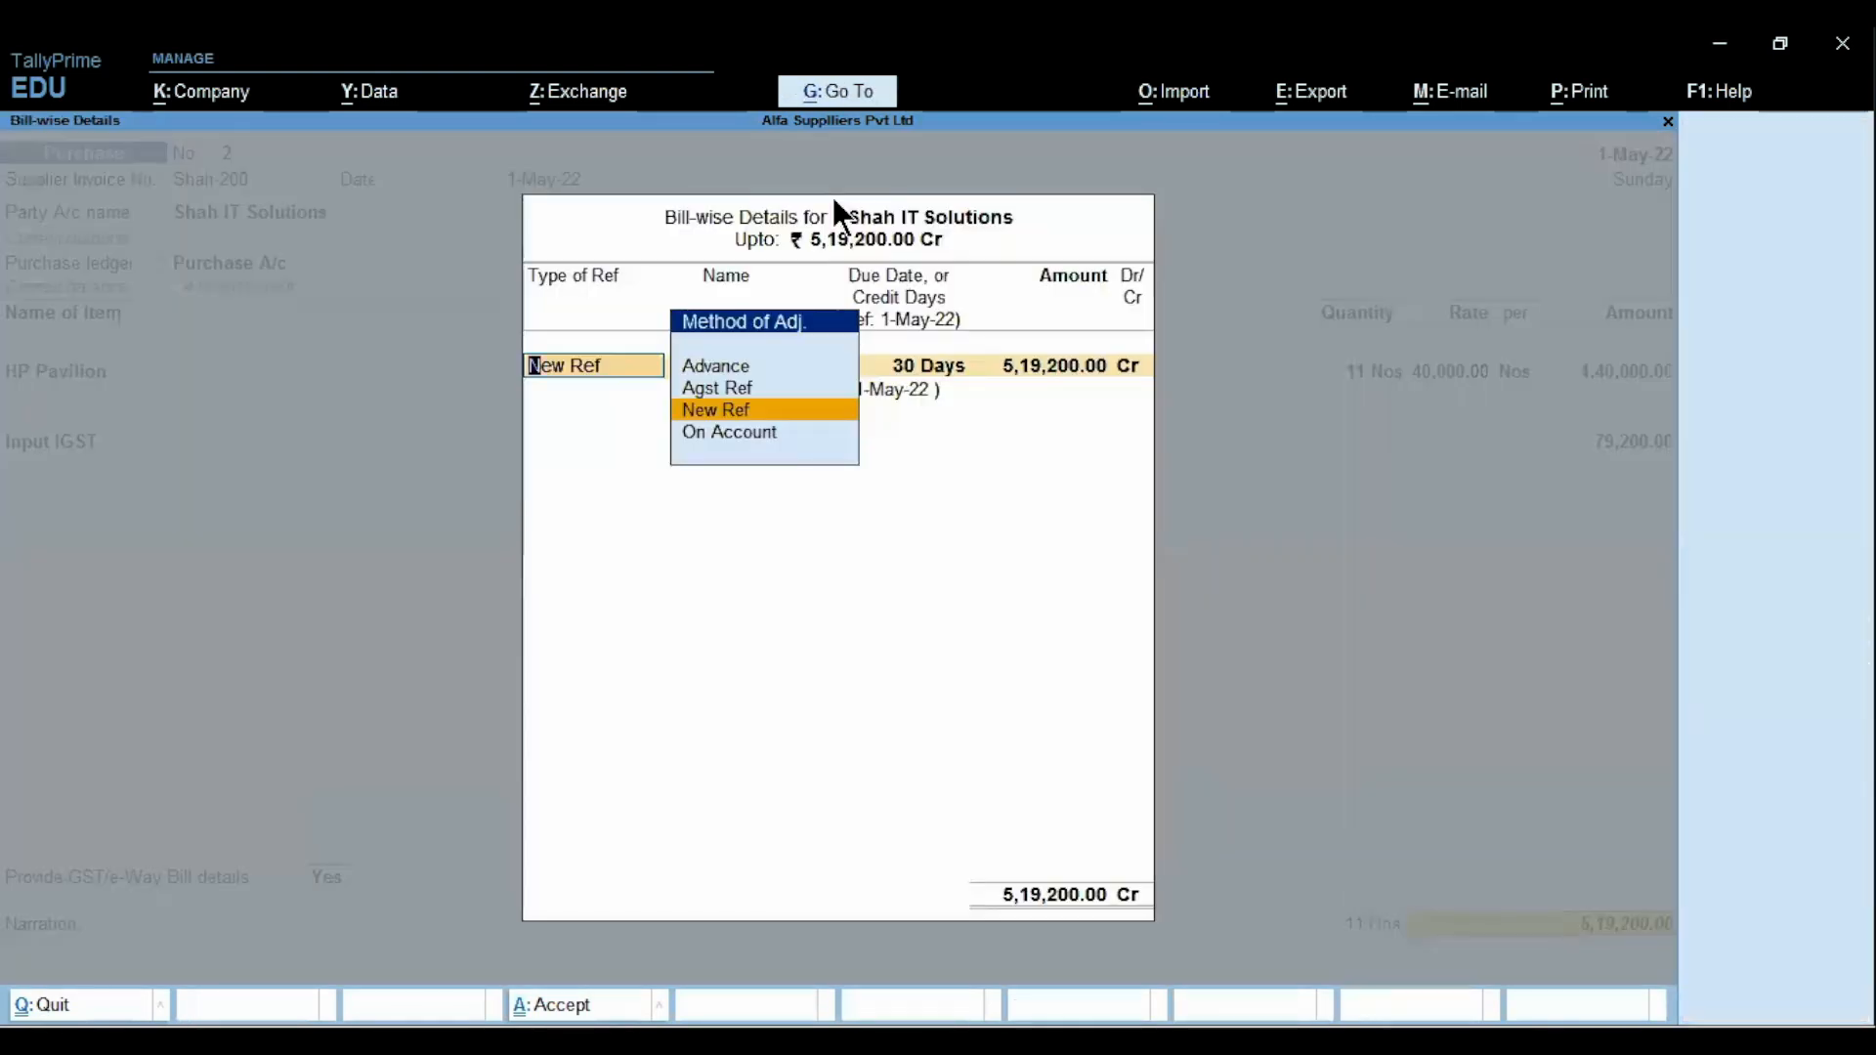
{"action": "key", "text": "Return"}
{"action": "key", "text": "Return"}
{"action": "key", "text": "Return"}
{"action": "key", "text": "Return"}
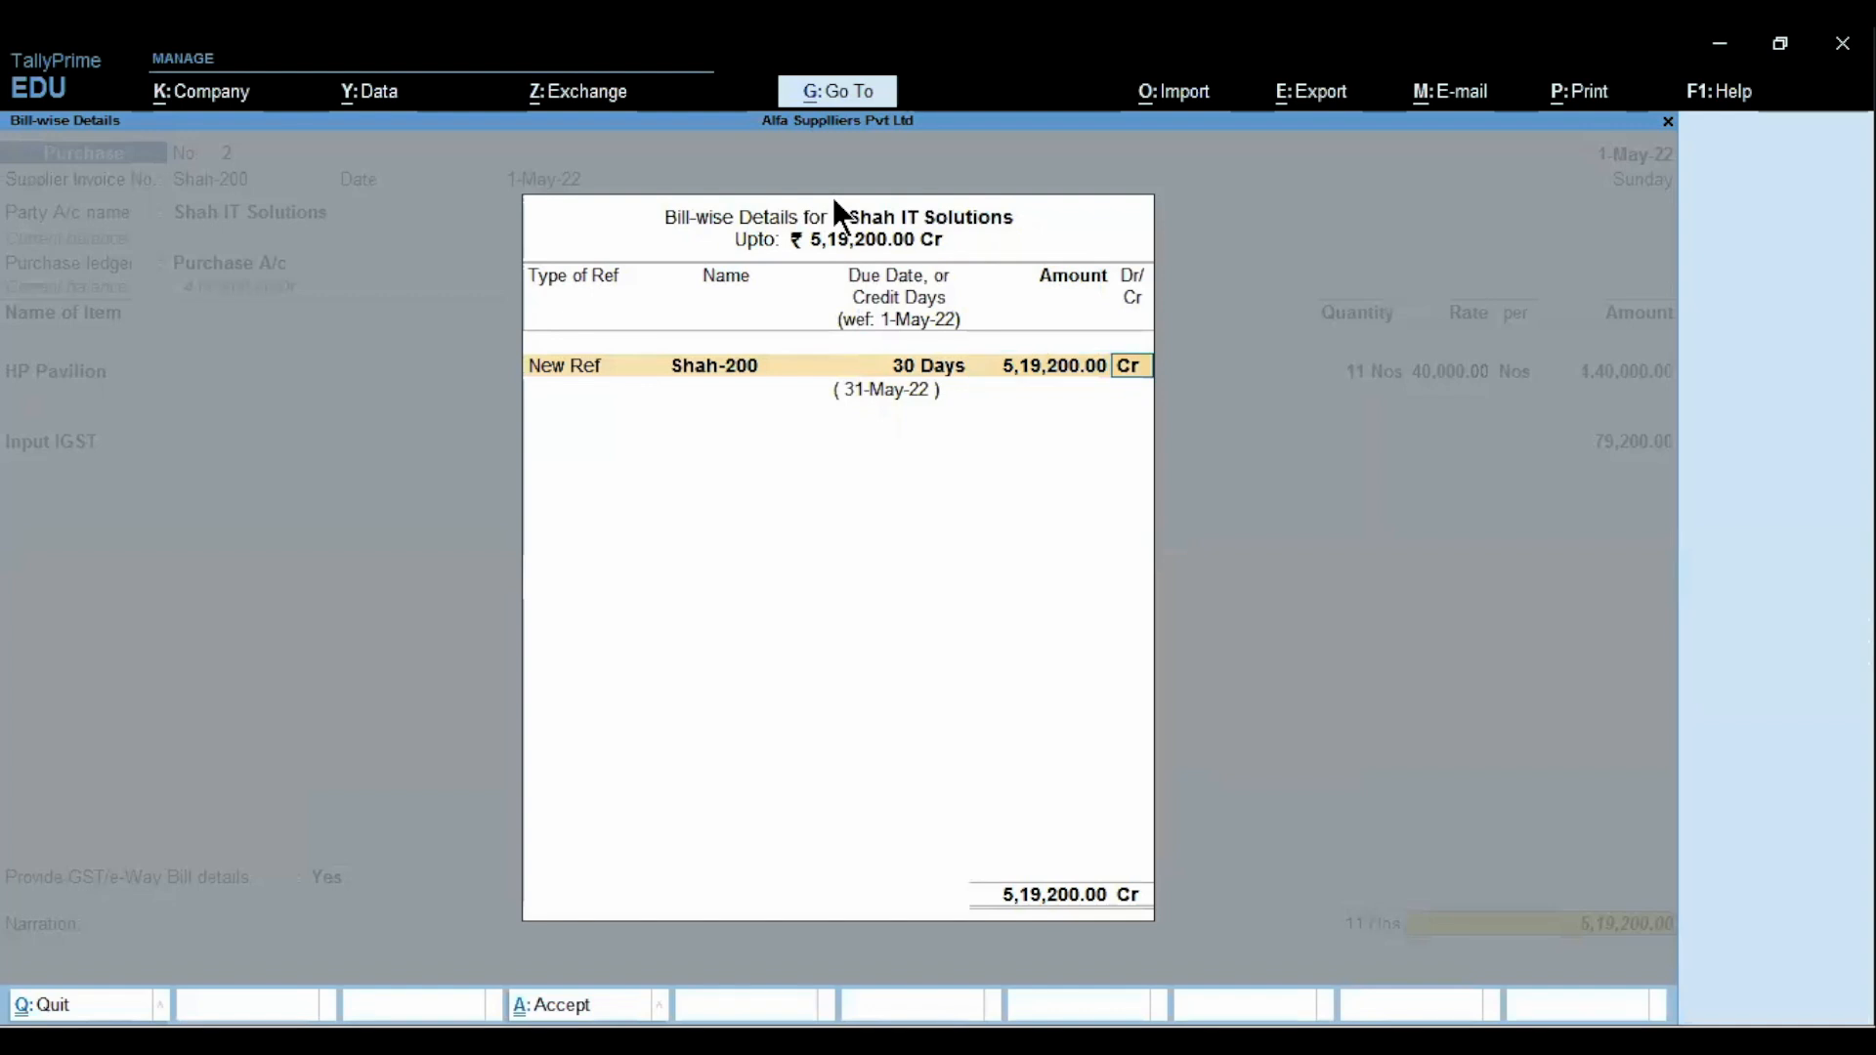
{"action": "key", "text": "Return"}
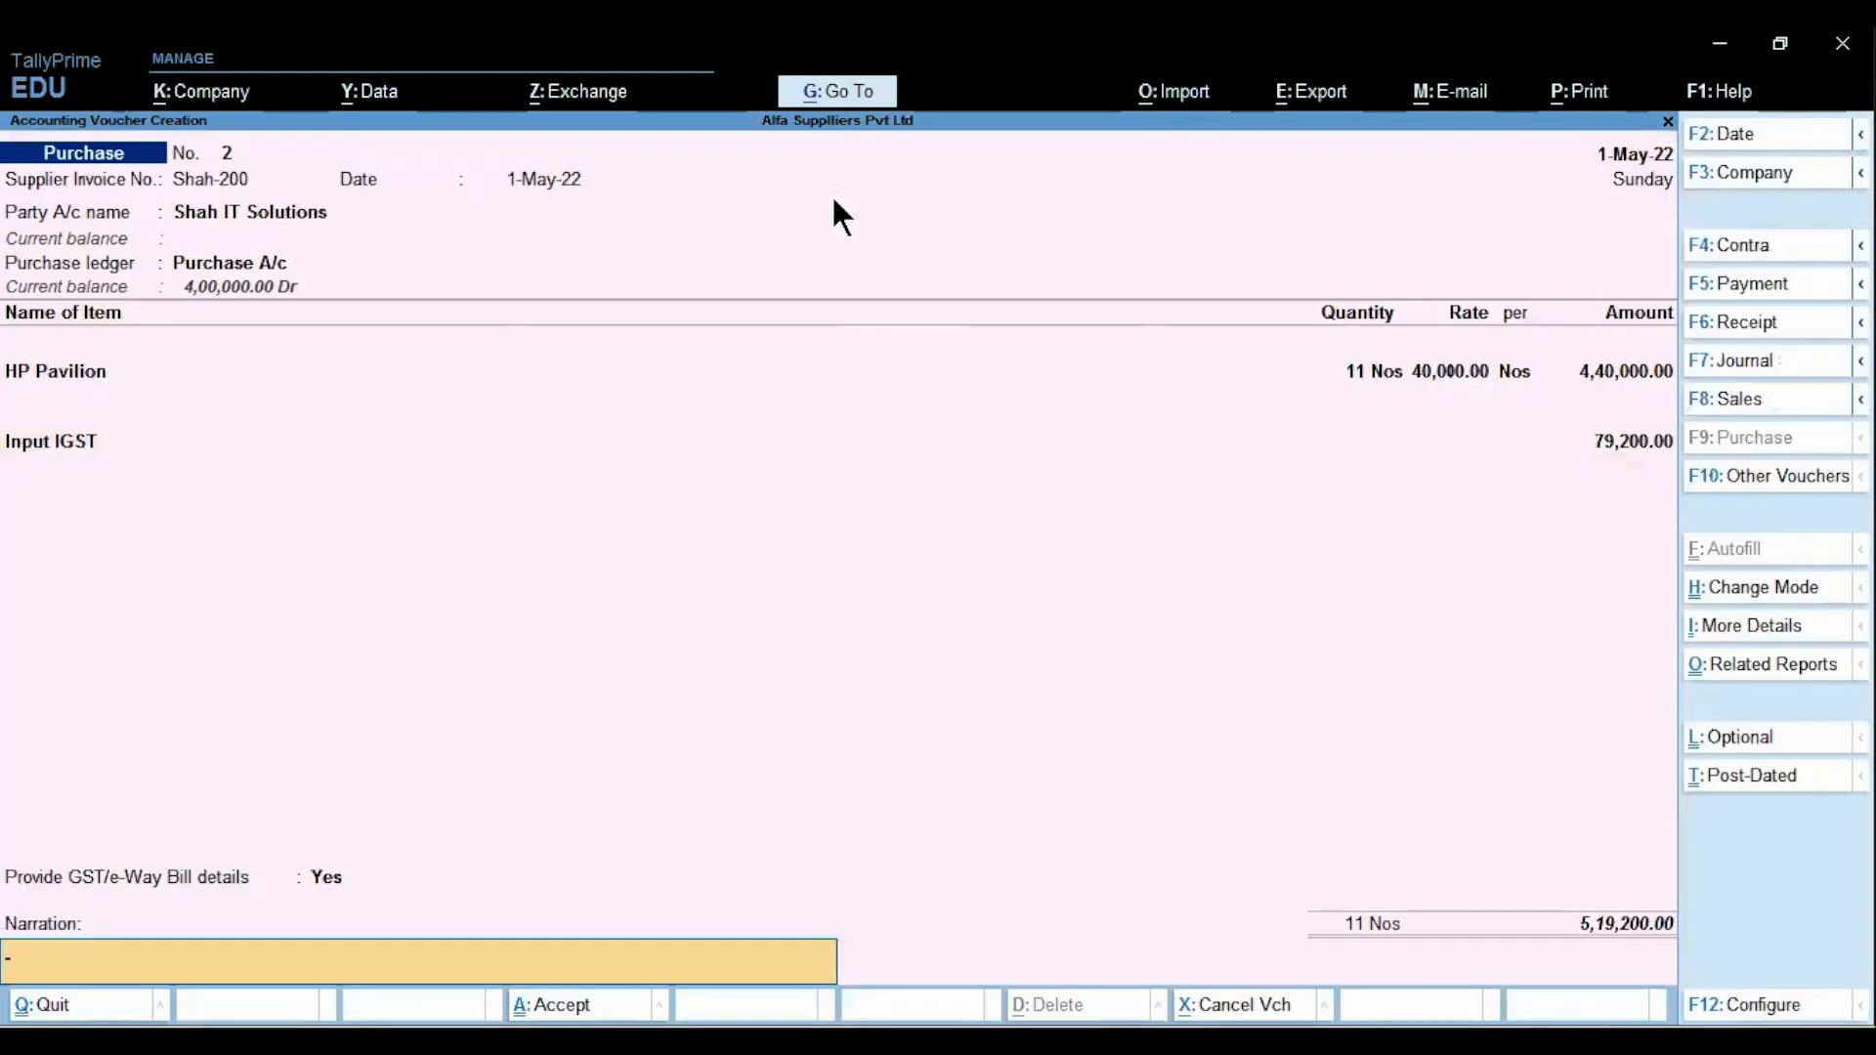
Save the purchase voucher without a narration and leave voucher entry
{"action": "key", "text": "Return"}
{"action": "key", "text": "Return"}
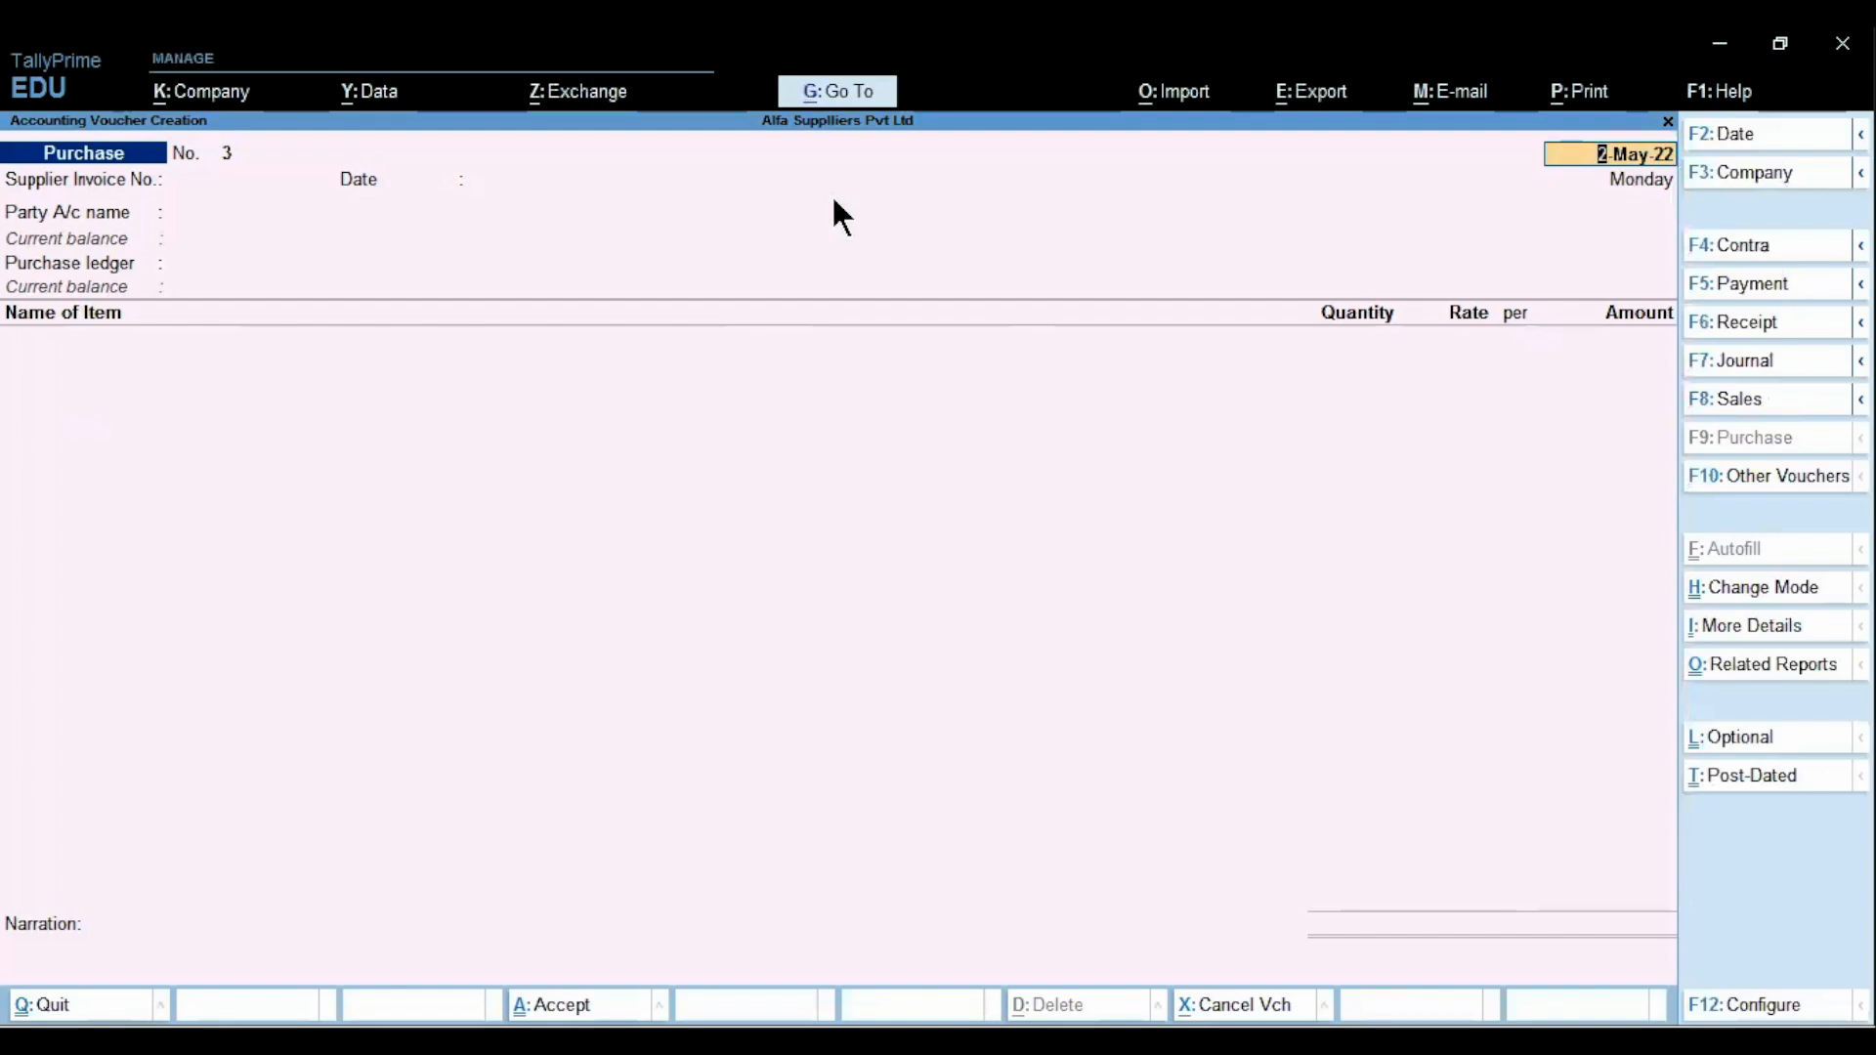
{"action": "key", "text": "Escape"}
{"action": "key", "text": "Return"}
Open the Purchase Register from the account books
{"action": "key", "text": "Down"}
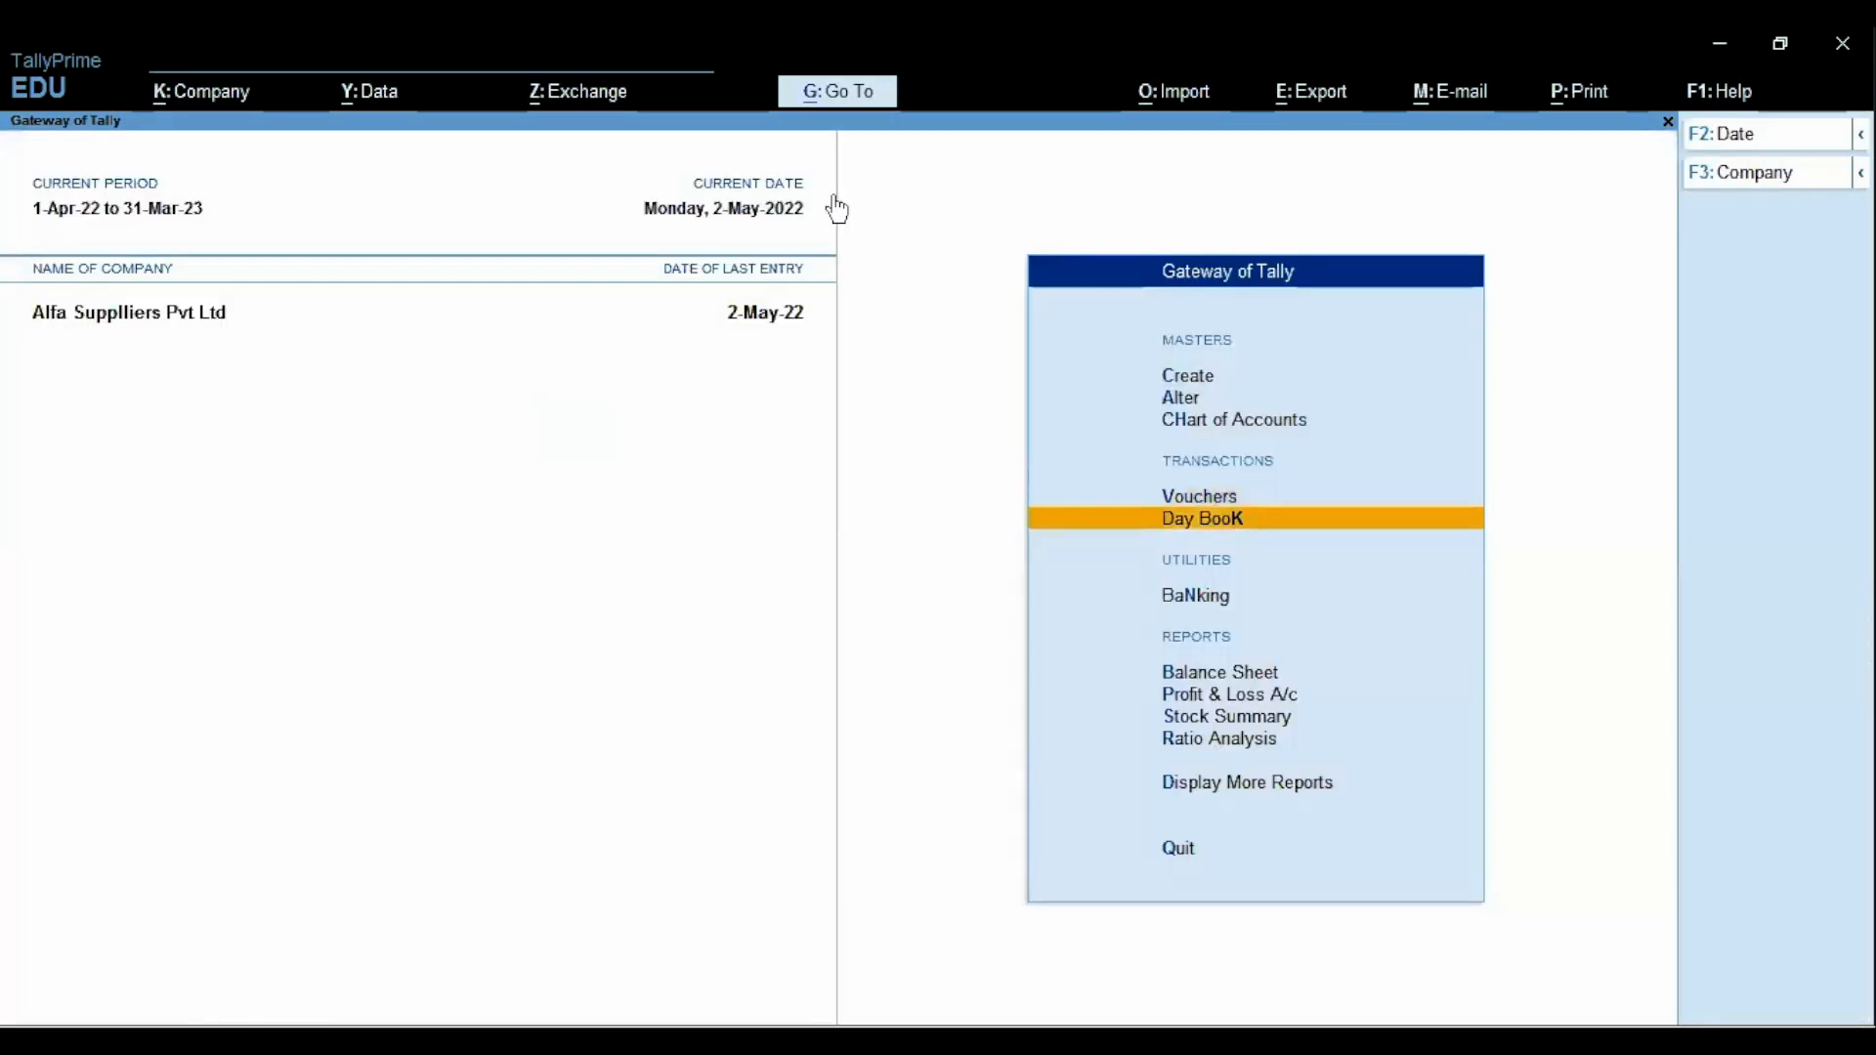
{"action": "key", "text": "Down"}
{"action": "key", "text": "Down"}
{"action": "key", "text": "Down"}
{"action": "key", "text": "Down"}
{"action": "key", "text": "Down"}
{"action": "key", "text": "Down"}
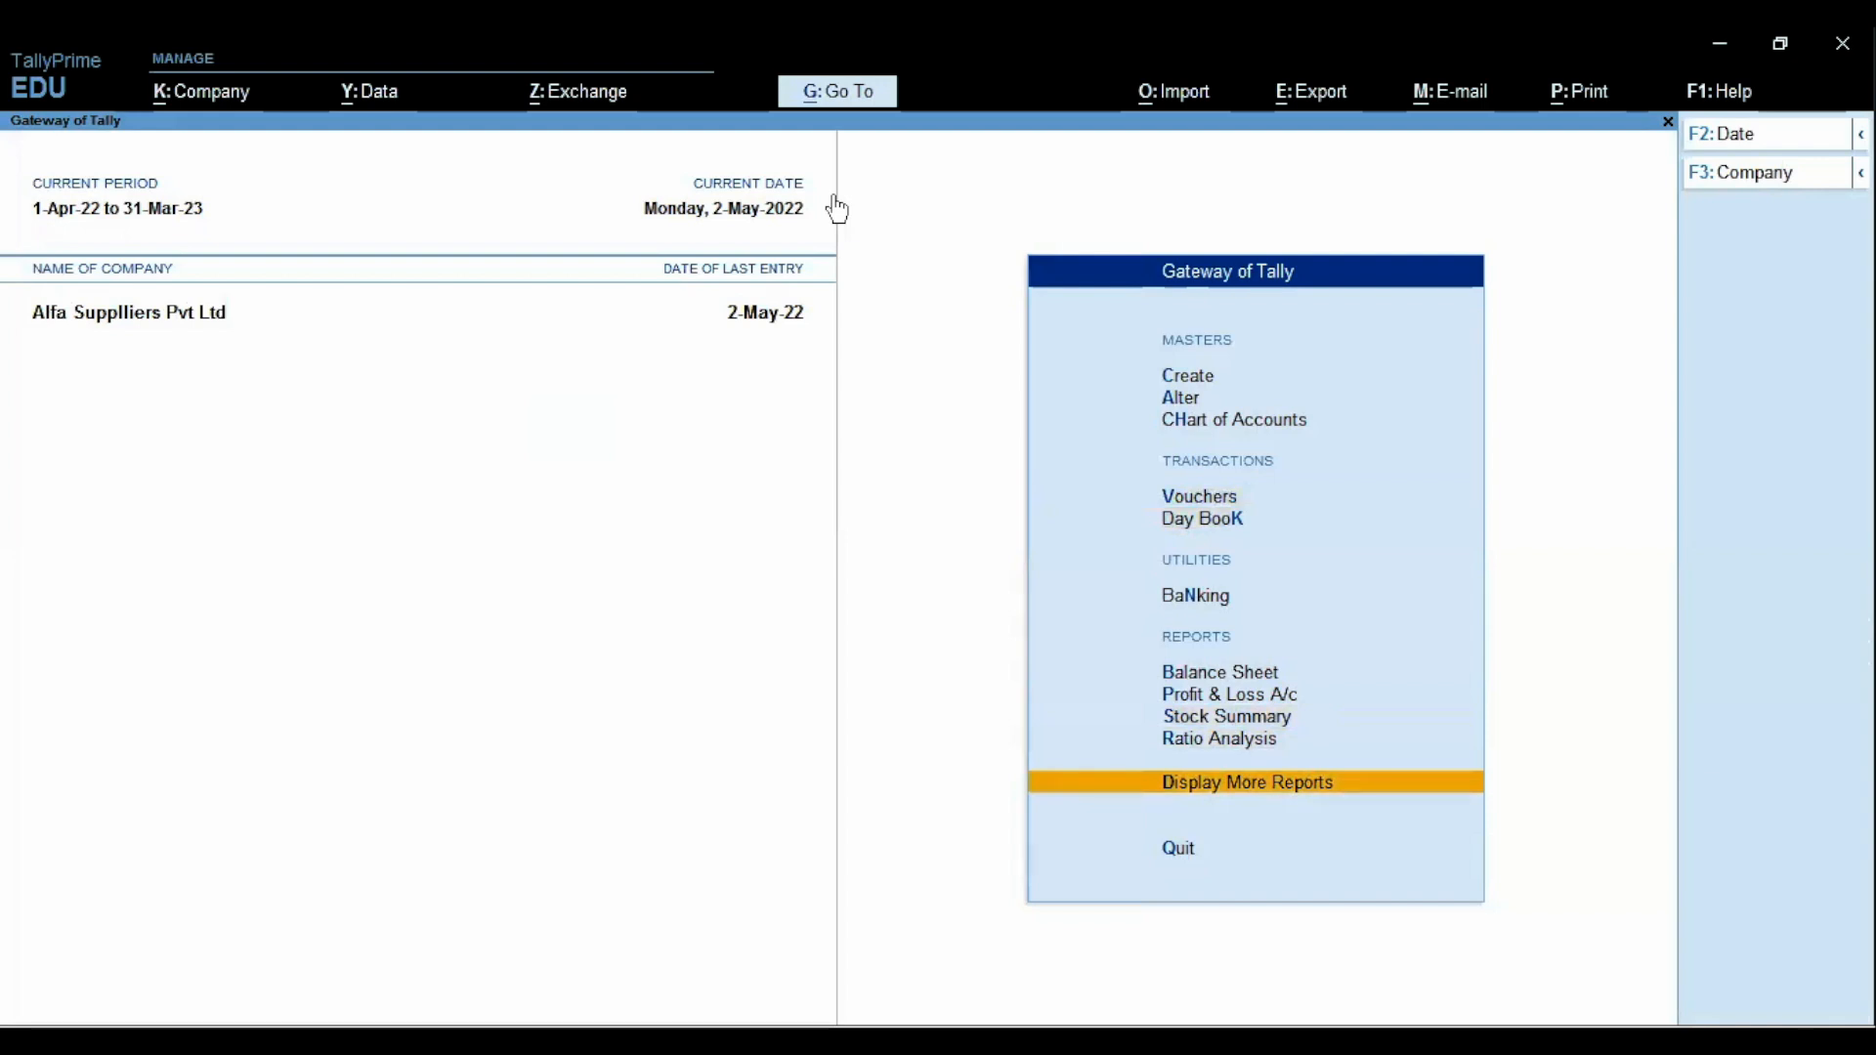
{"action": "key", "text": "Return"}
{"action": "key", "text": "Down"}
{"action": "key", "text": "Down"}
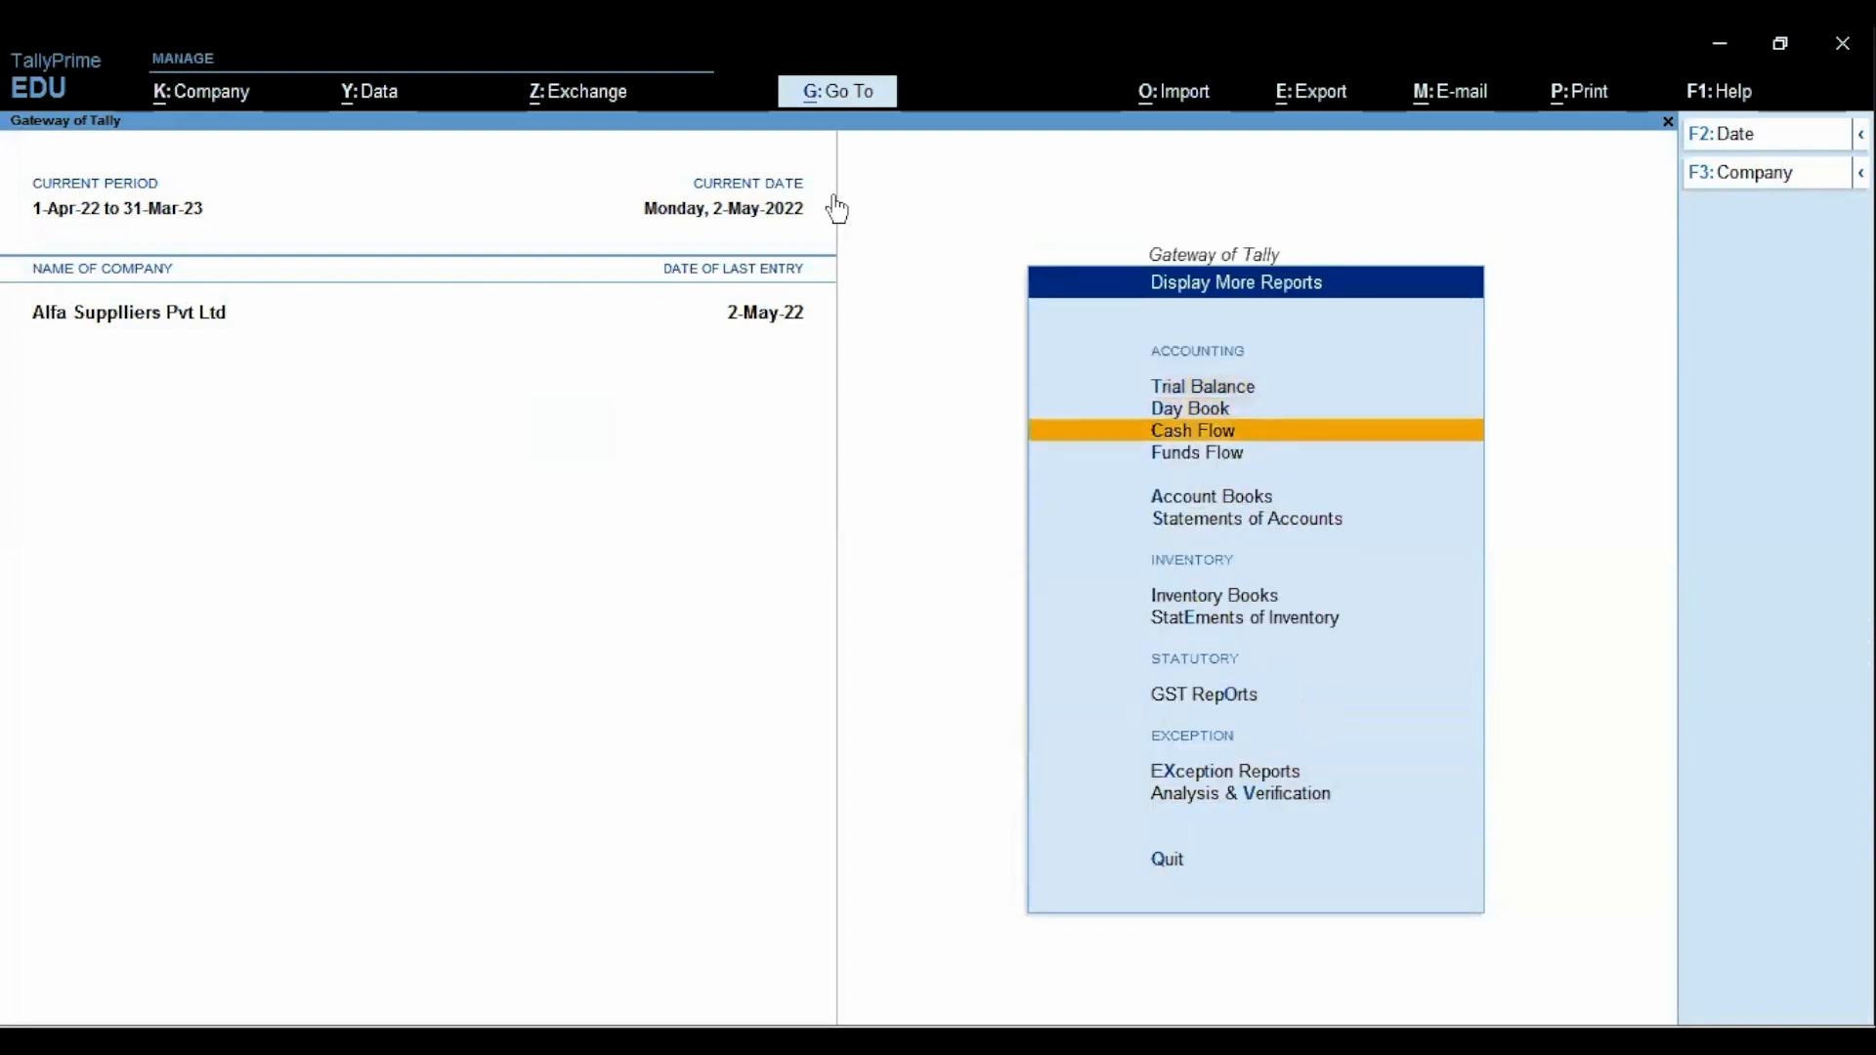
{"action": "key", "text": "a"}
{"action": "key", "text": "Down"}
{"action": "key", "text": "Down"}
{"action": "key", "text": "Down"}
{"action": "key", "text": "Down"}
{"action": "key", "text": "Down"}
{"action": "key", "text": "Down"}
{"action": "key", "text": "Down"}
{"action": "key", "text": "Down"}
{"action": "key", "text": "Return"}
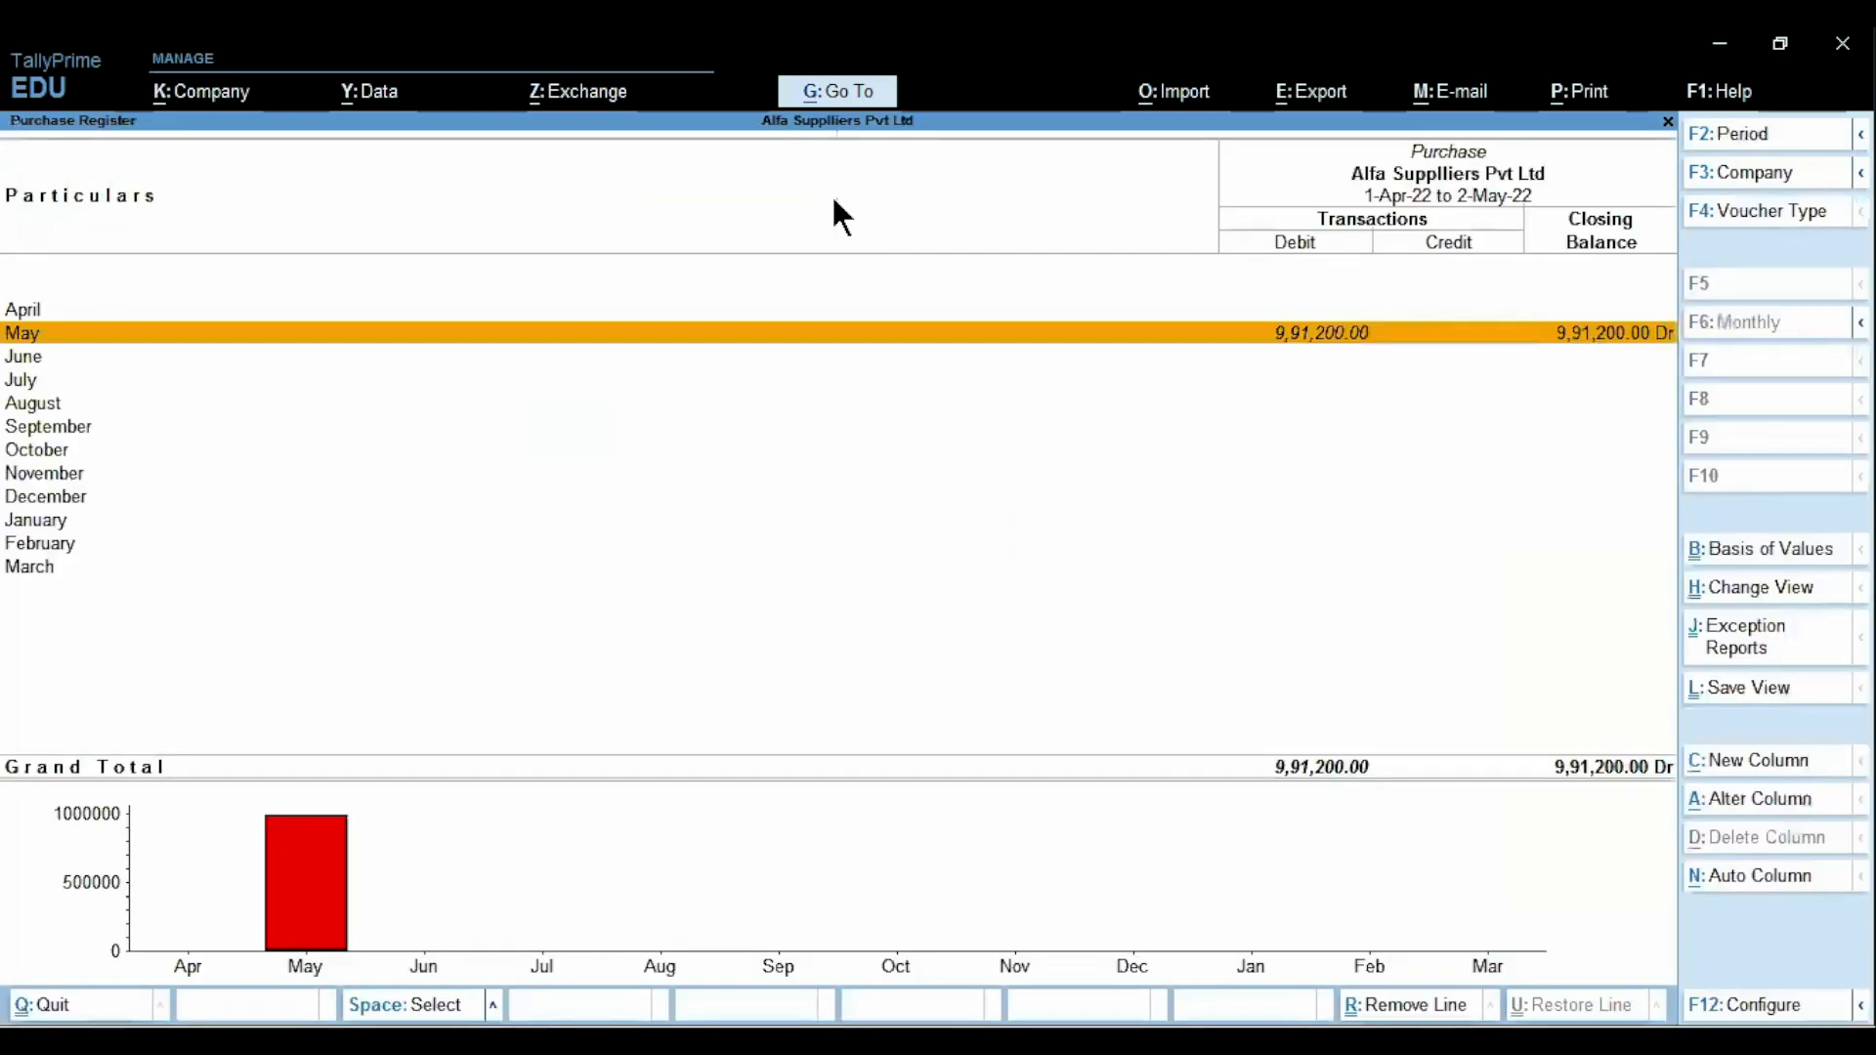
Open the Shah IT Solutions purchase voucher for May and view its detailed GST tax analysis
{"action": "key", "text": "Return"}
{"action": "key", "text": "Down"}
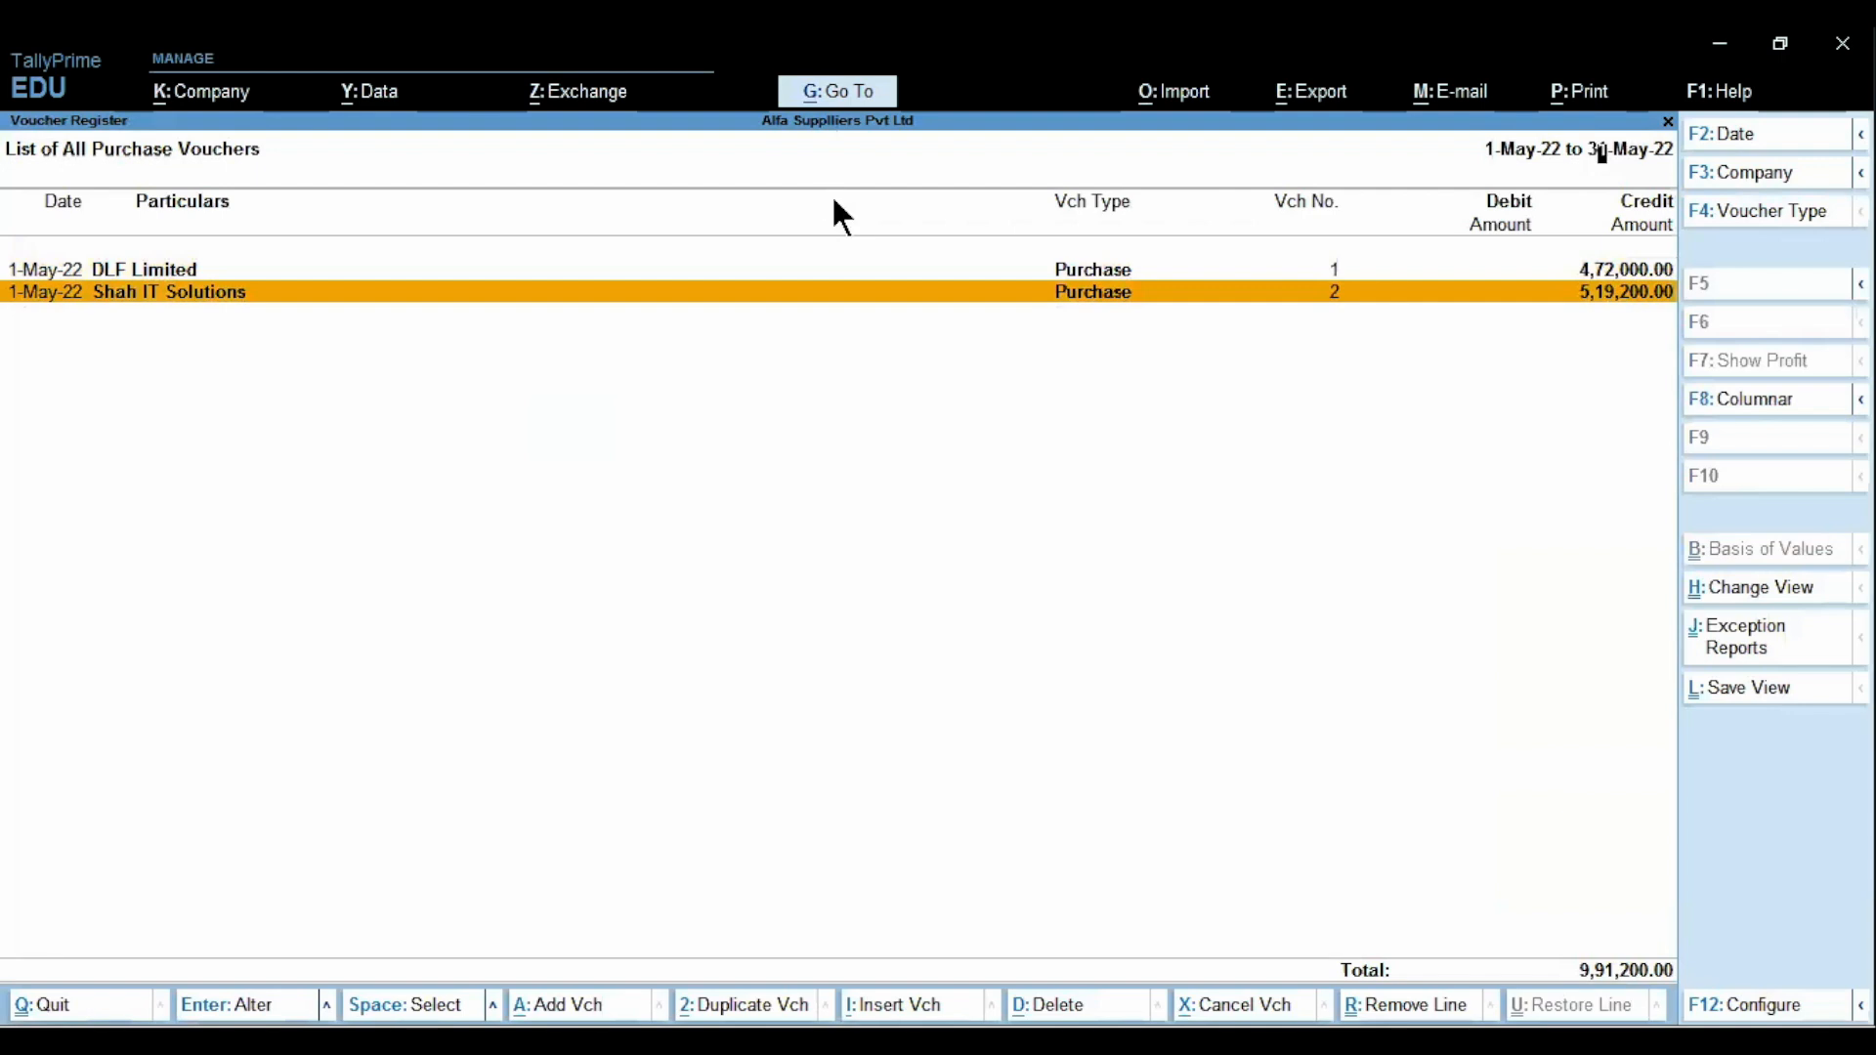
{"action": "key", "text": "Return"}
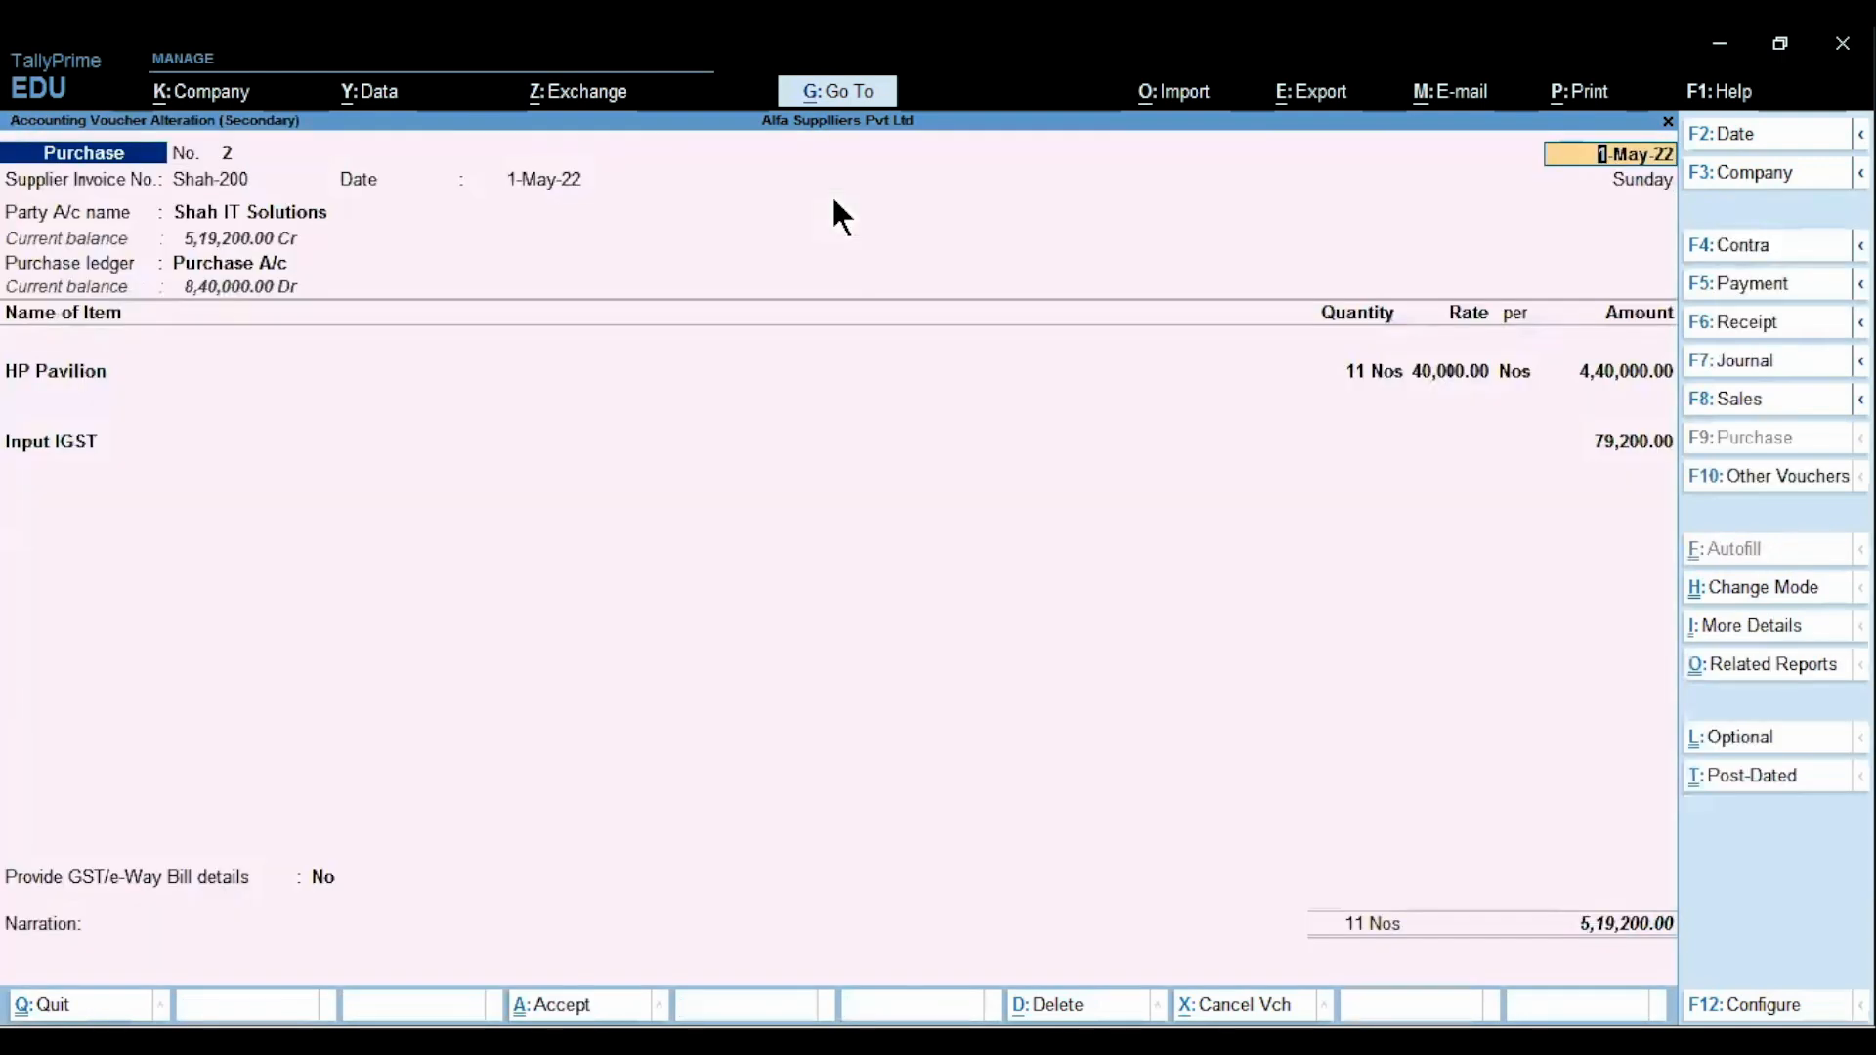
{"action": "left_click", "coordinate": [1708, 664]}
{"action": "key", "text": "Return"}
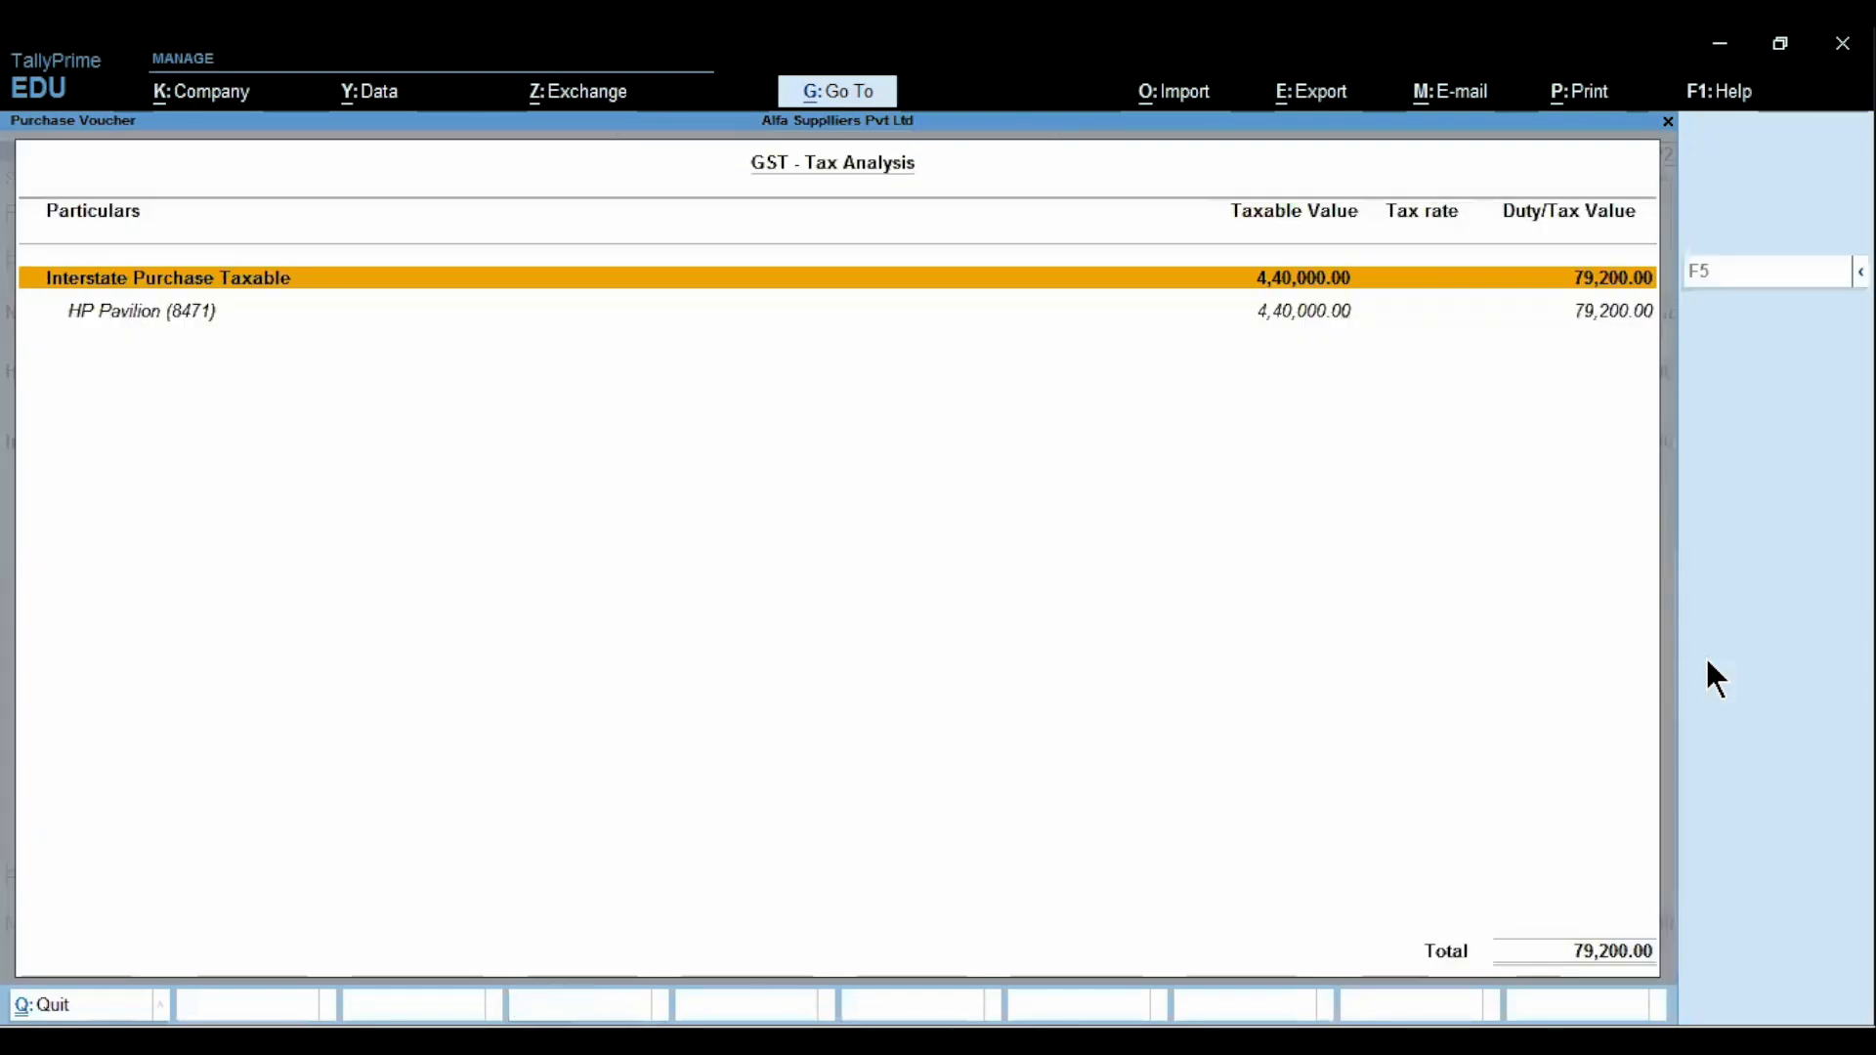
{"action": "key", "text": "alt+F5"}
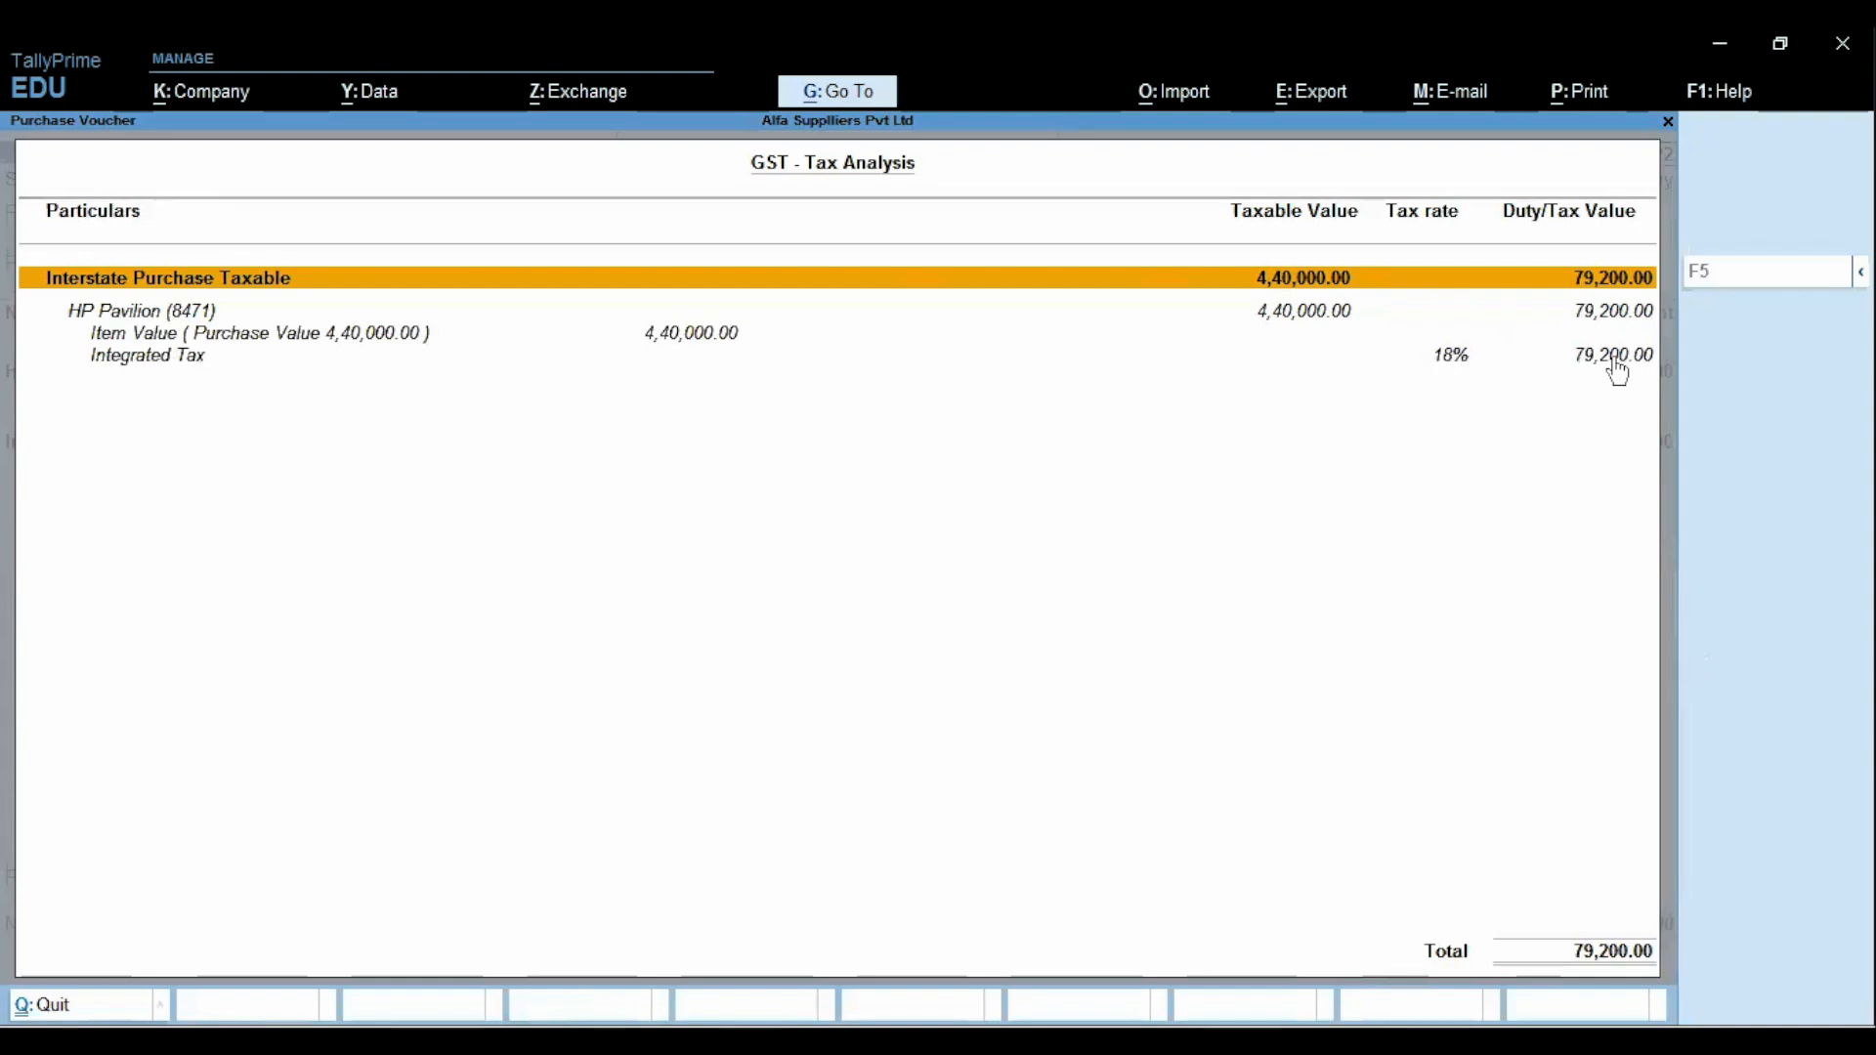
Close the tax analysis, the voucher and the register, returning to the Gateway of Tally
{"action": "key", "text": "Escape"}
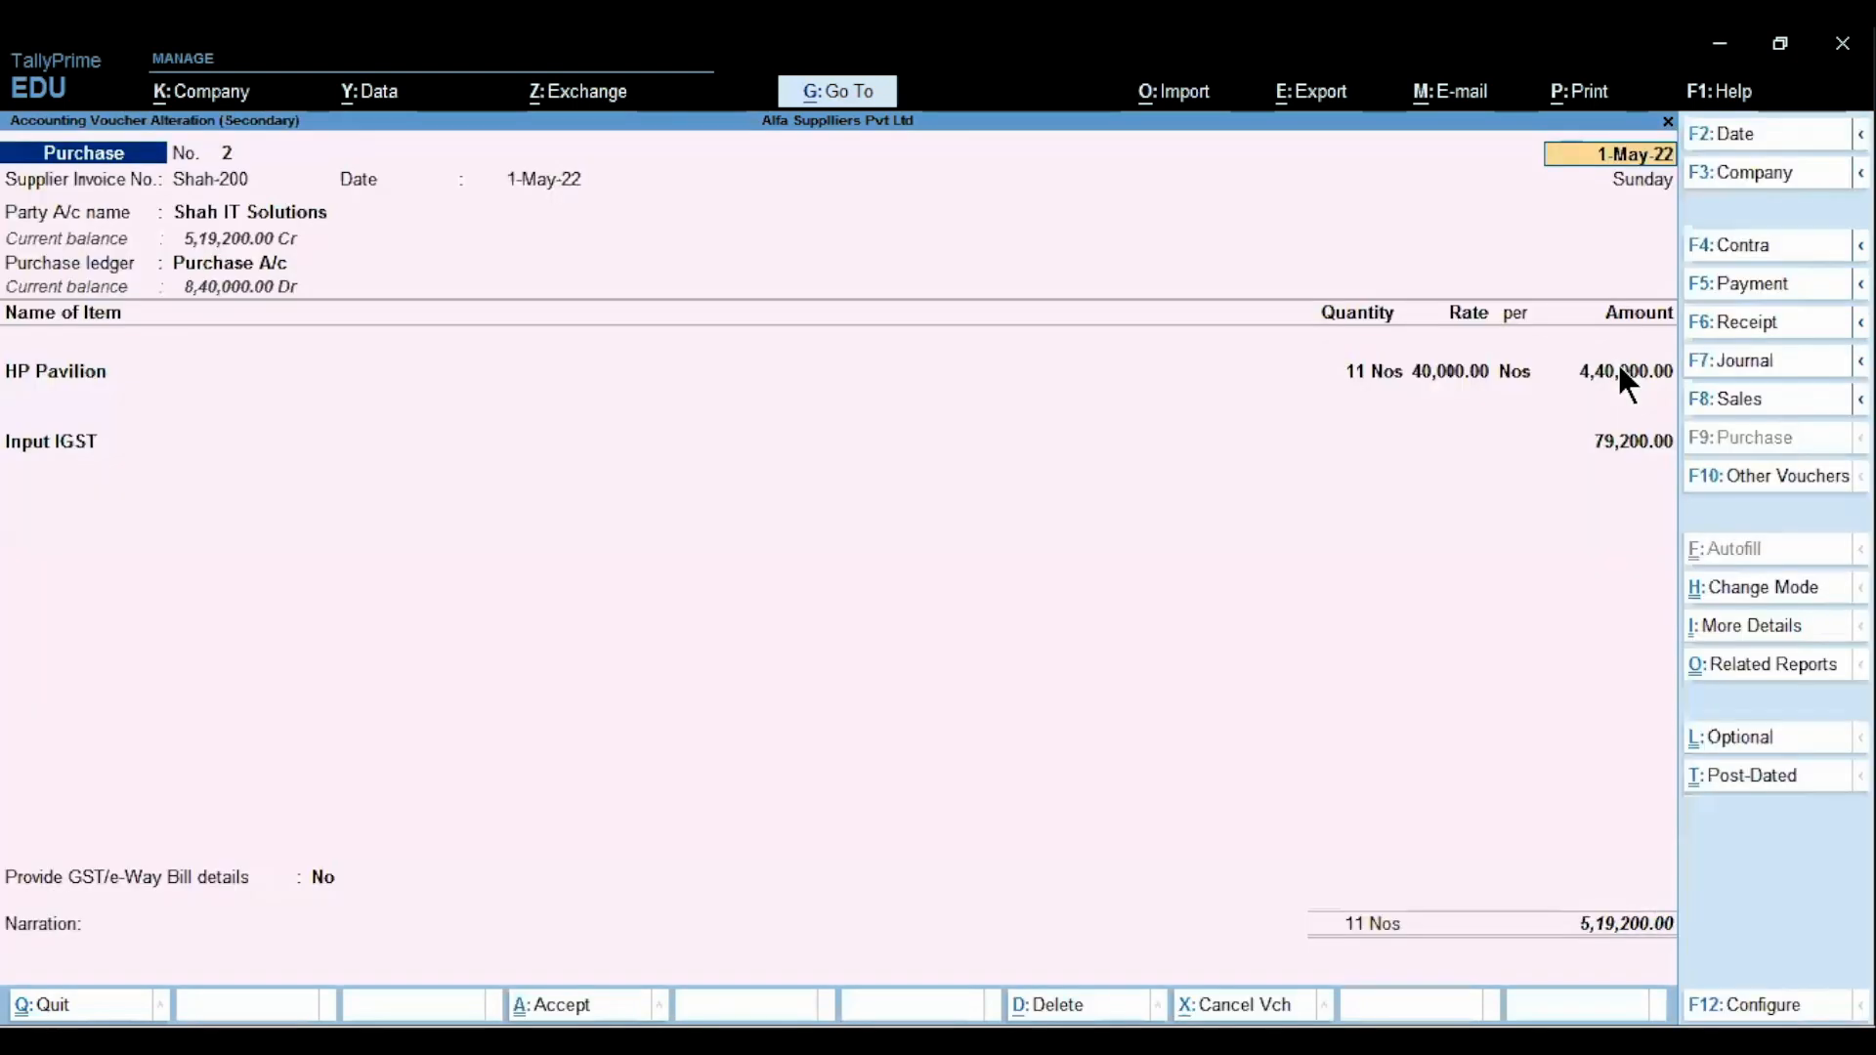
{"action": "key", "text": "Escape"}
{"action": "key", "text": "y"}
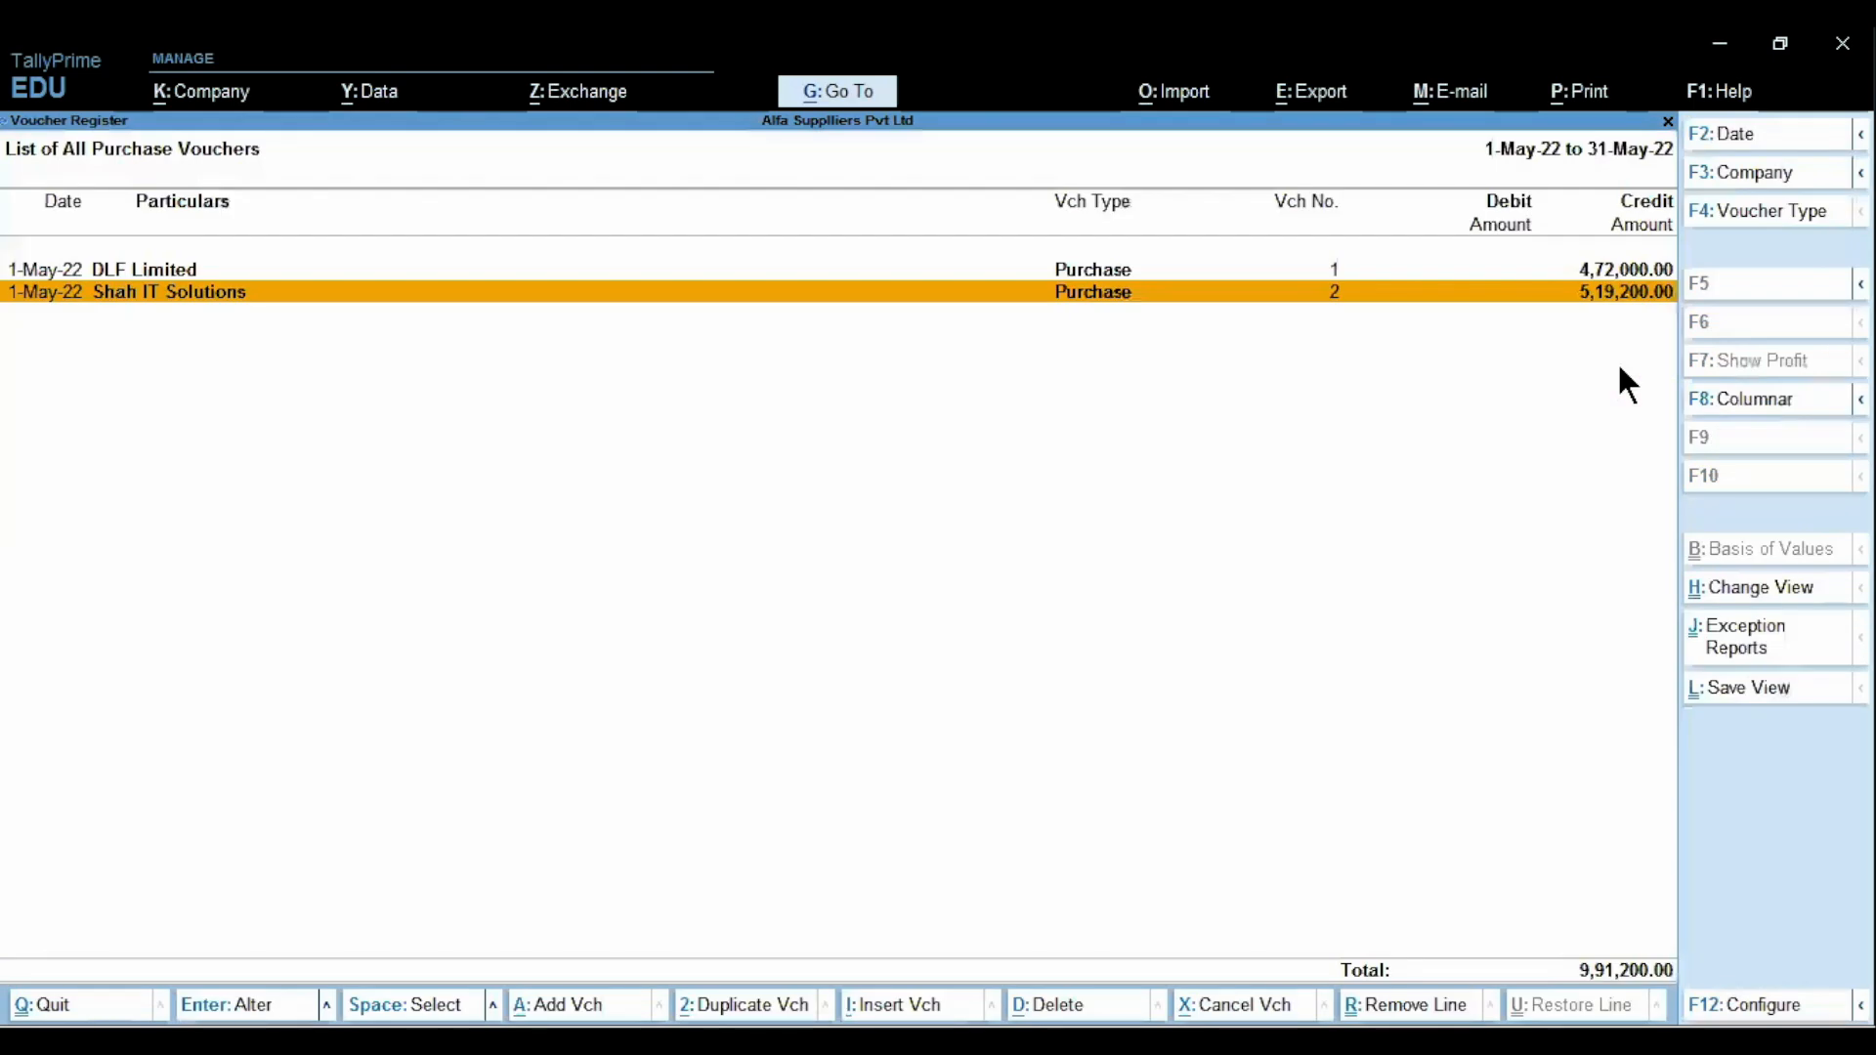
{"action": "key", "text": "Escape"}
{"action": "key", "text": "Escape"}
{"action": "key", "text": "Escape"}
{"action": "key", "text": "Escape"}
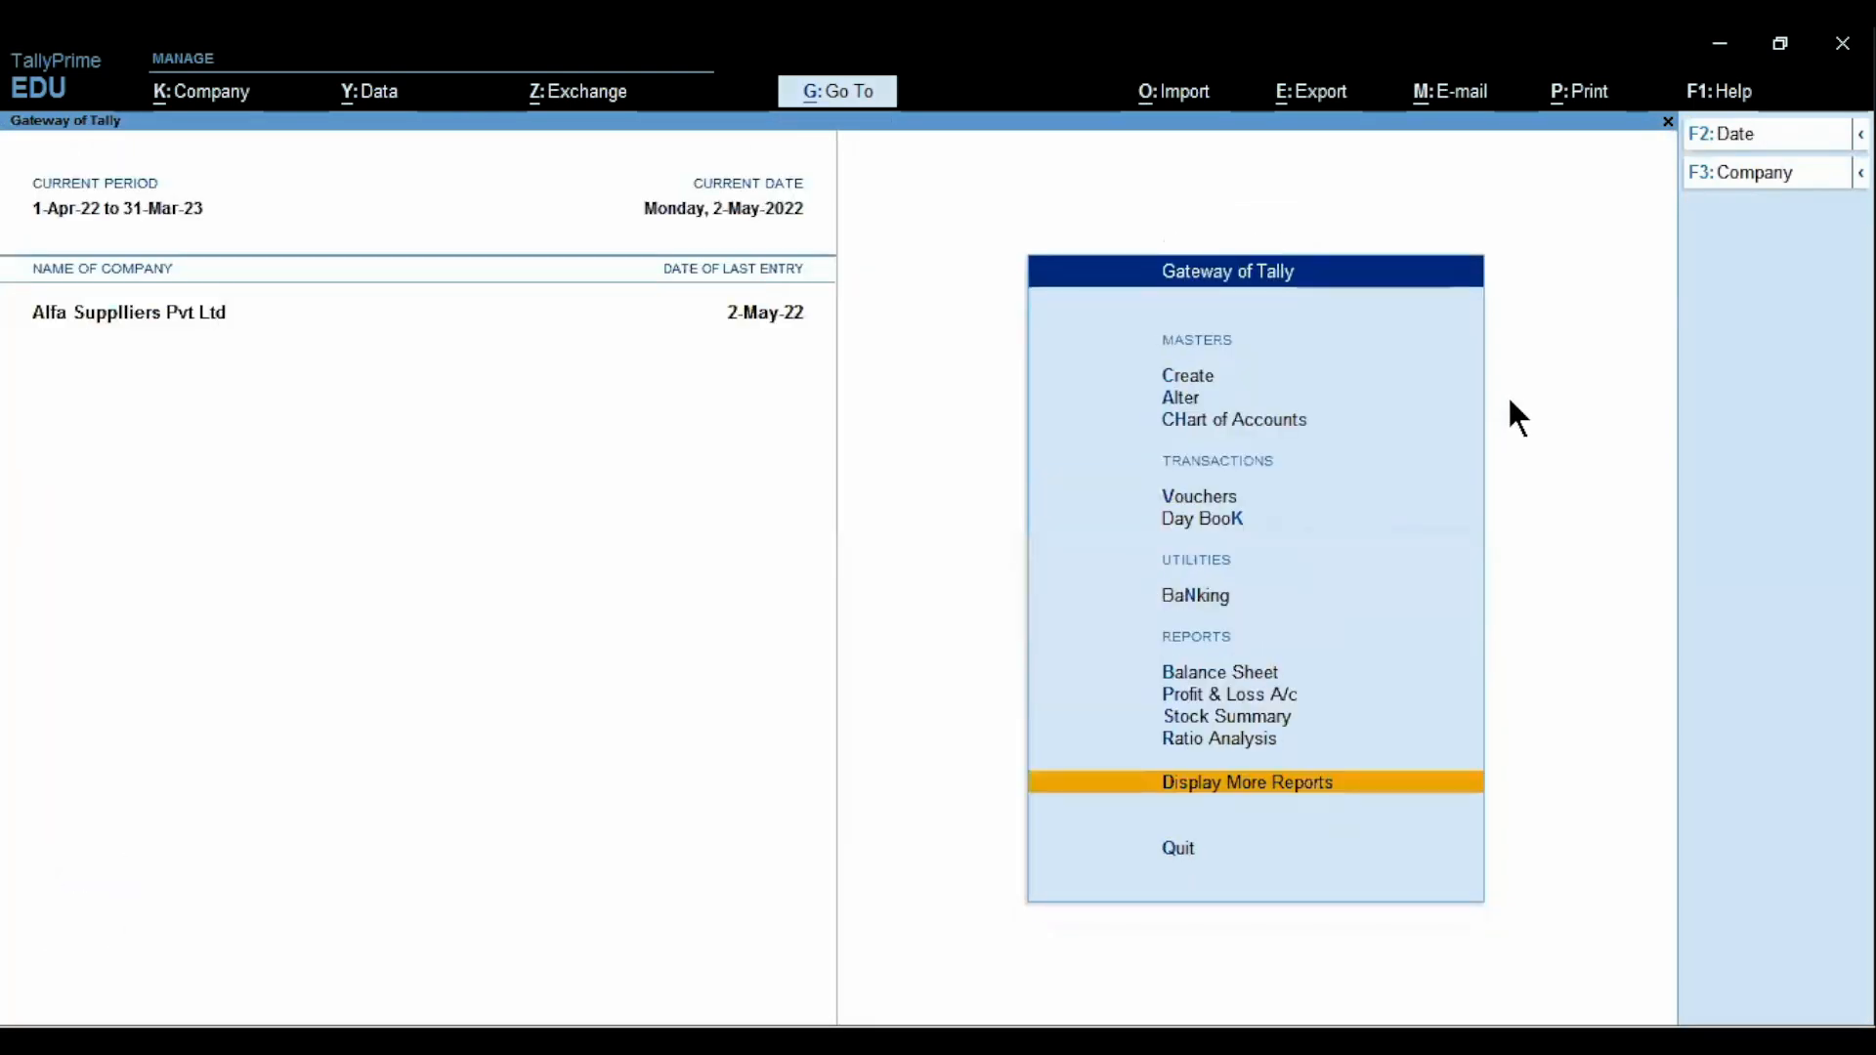
Start a new ledger named RK Institute, checking the sales transaction on the presentation slide first
{"action": "key", "text": "alt+Tab"}
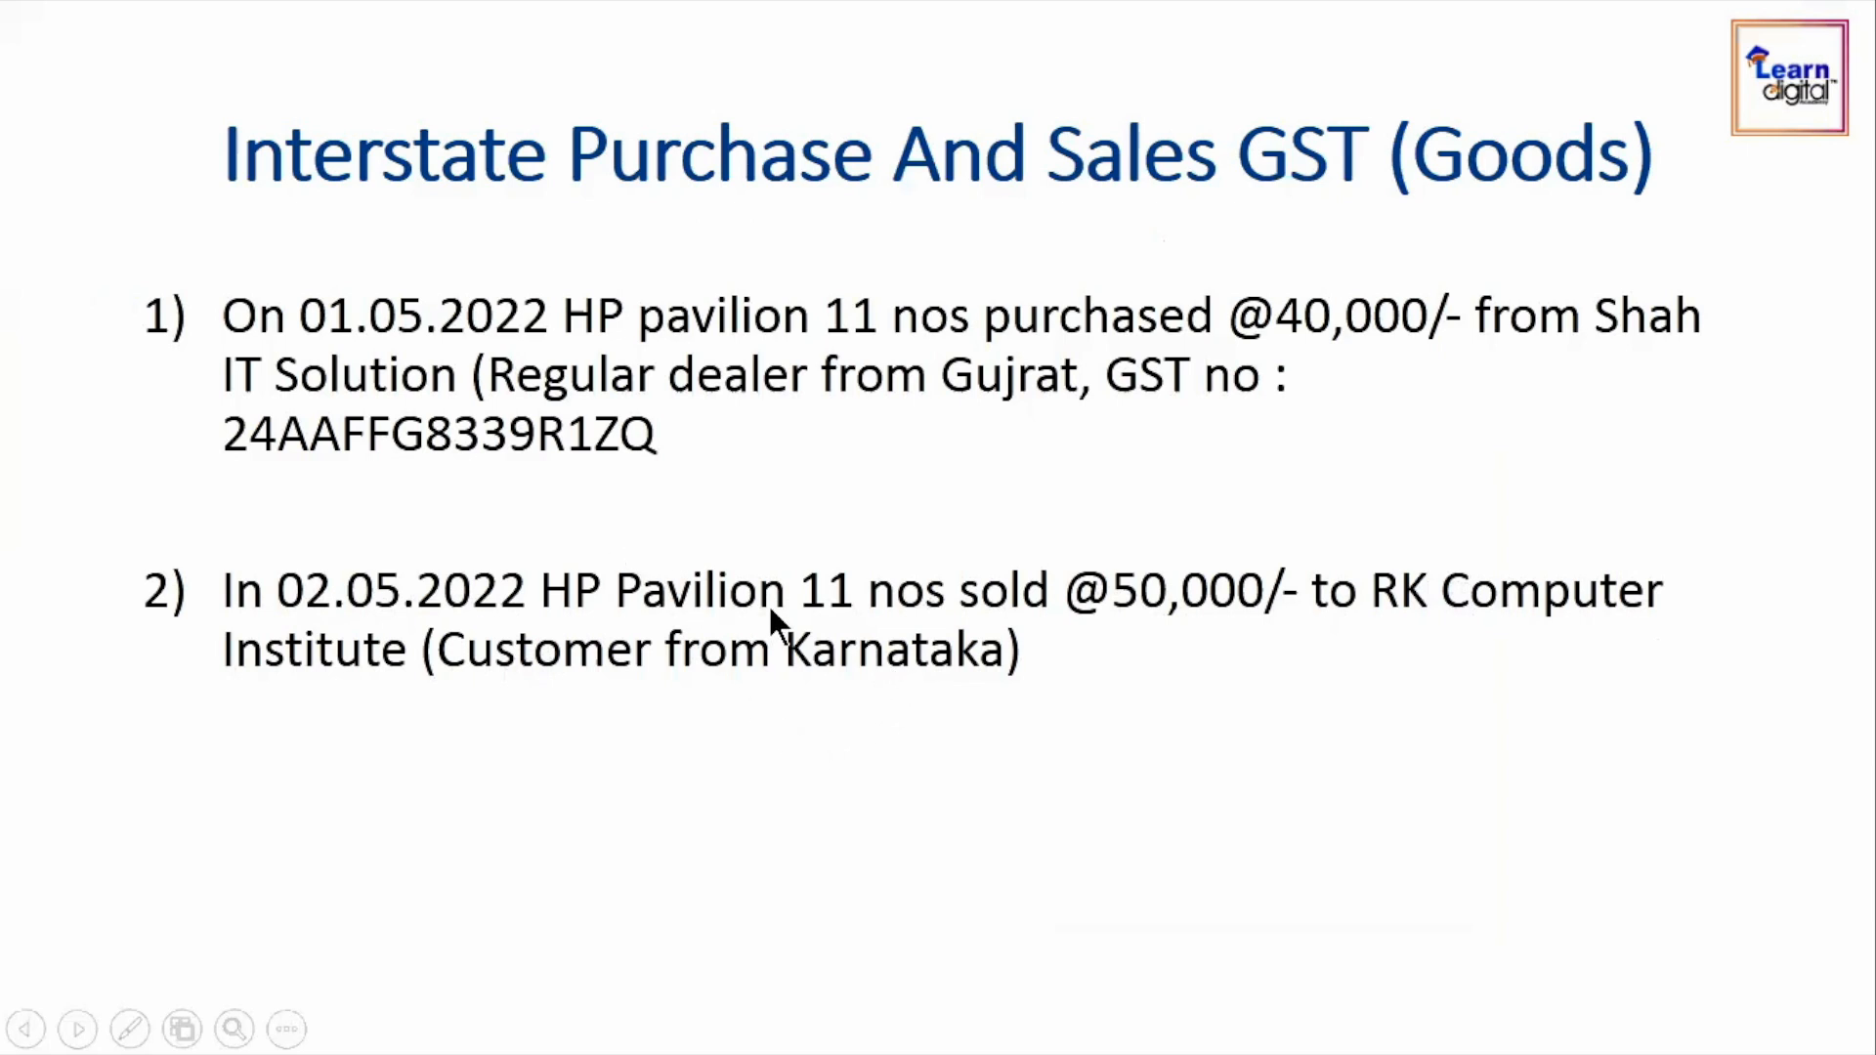
{"action": "key", "text": "alt+Tab"}
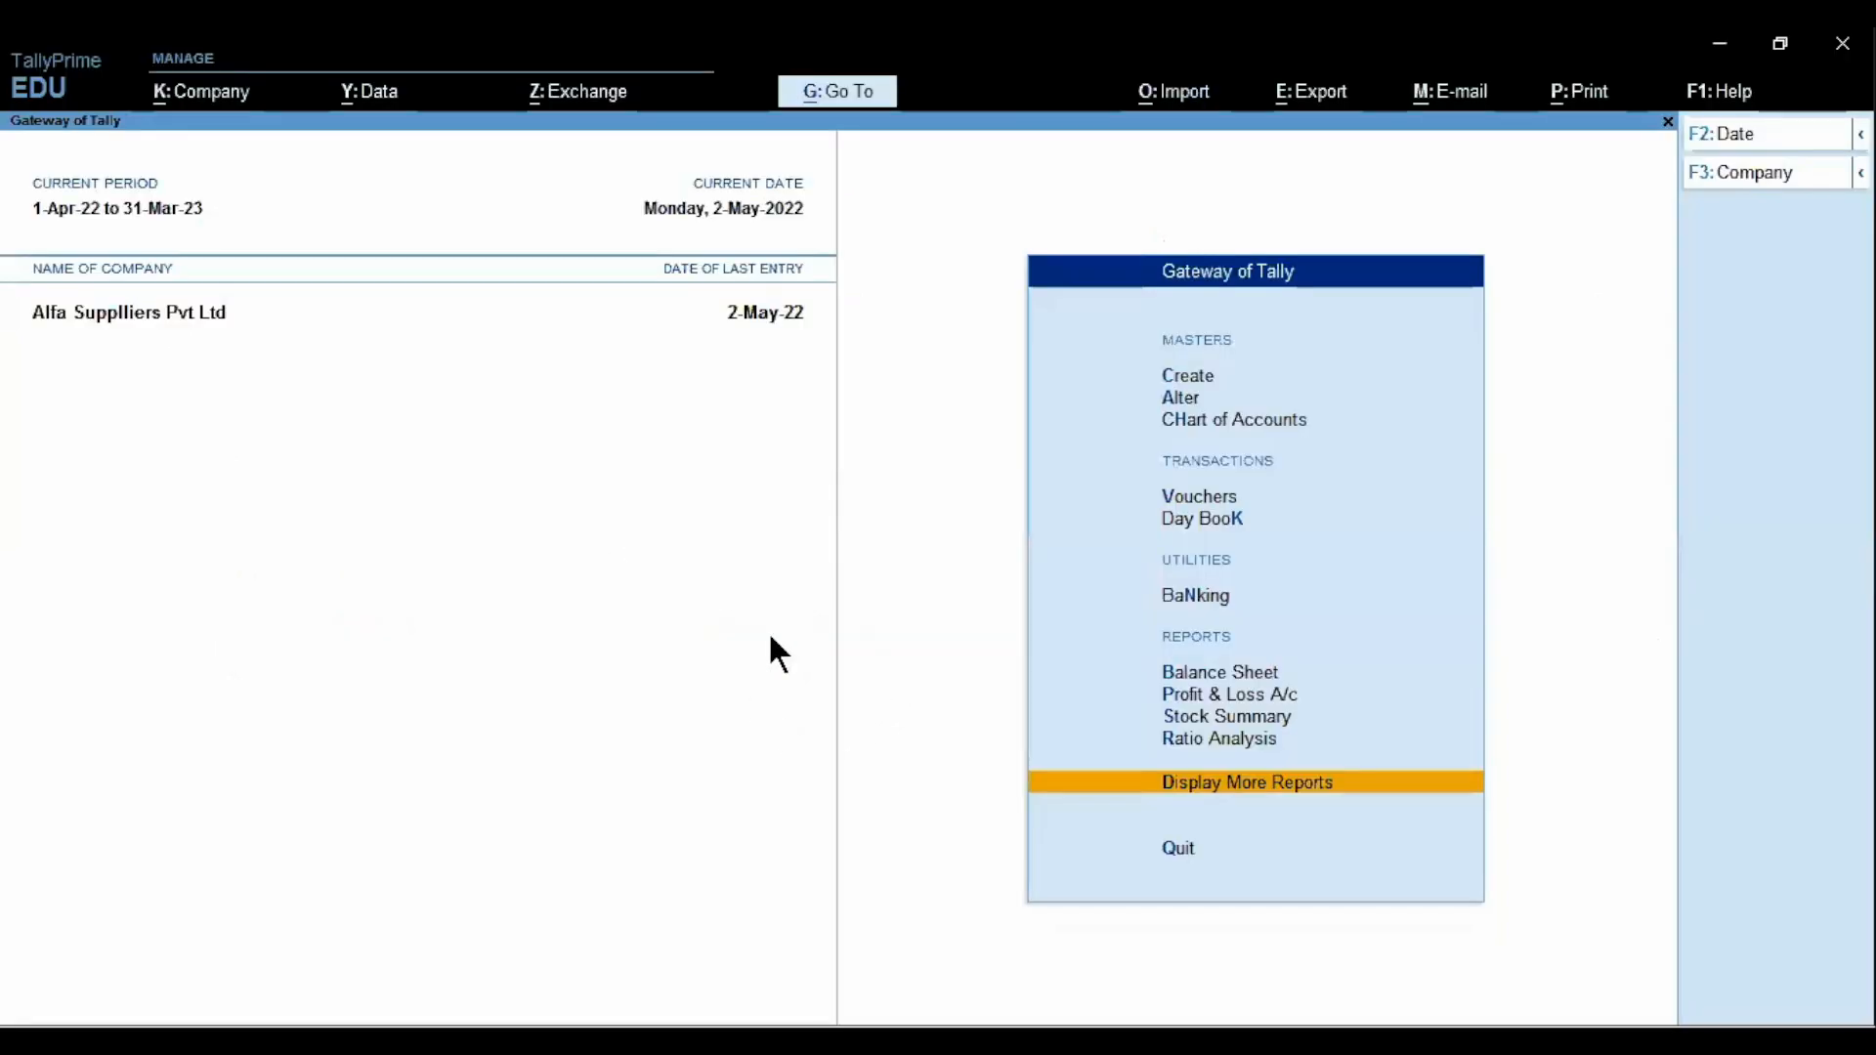
{"action": "key", "text": "Up"}
{"action": "key", "text": "Up"}
{"action": "key", "text": "Up"}
{"action": "key", "text": "Up"}
{"action": "key", "text": "Up"}
{"action": "key", "text": "Up"}
{"action": "key", "text": "Up"}
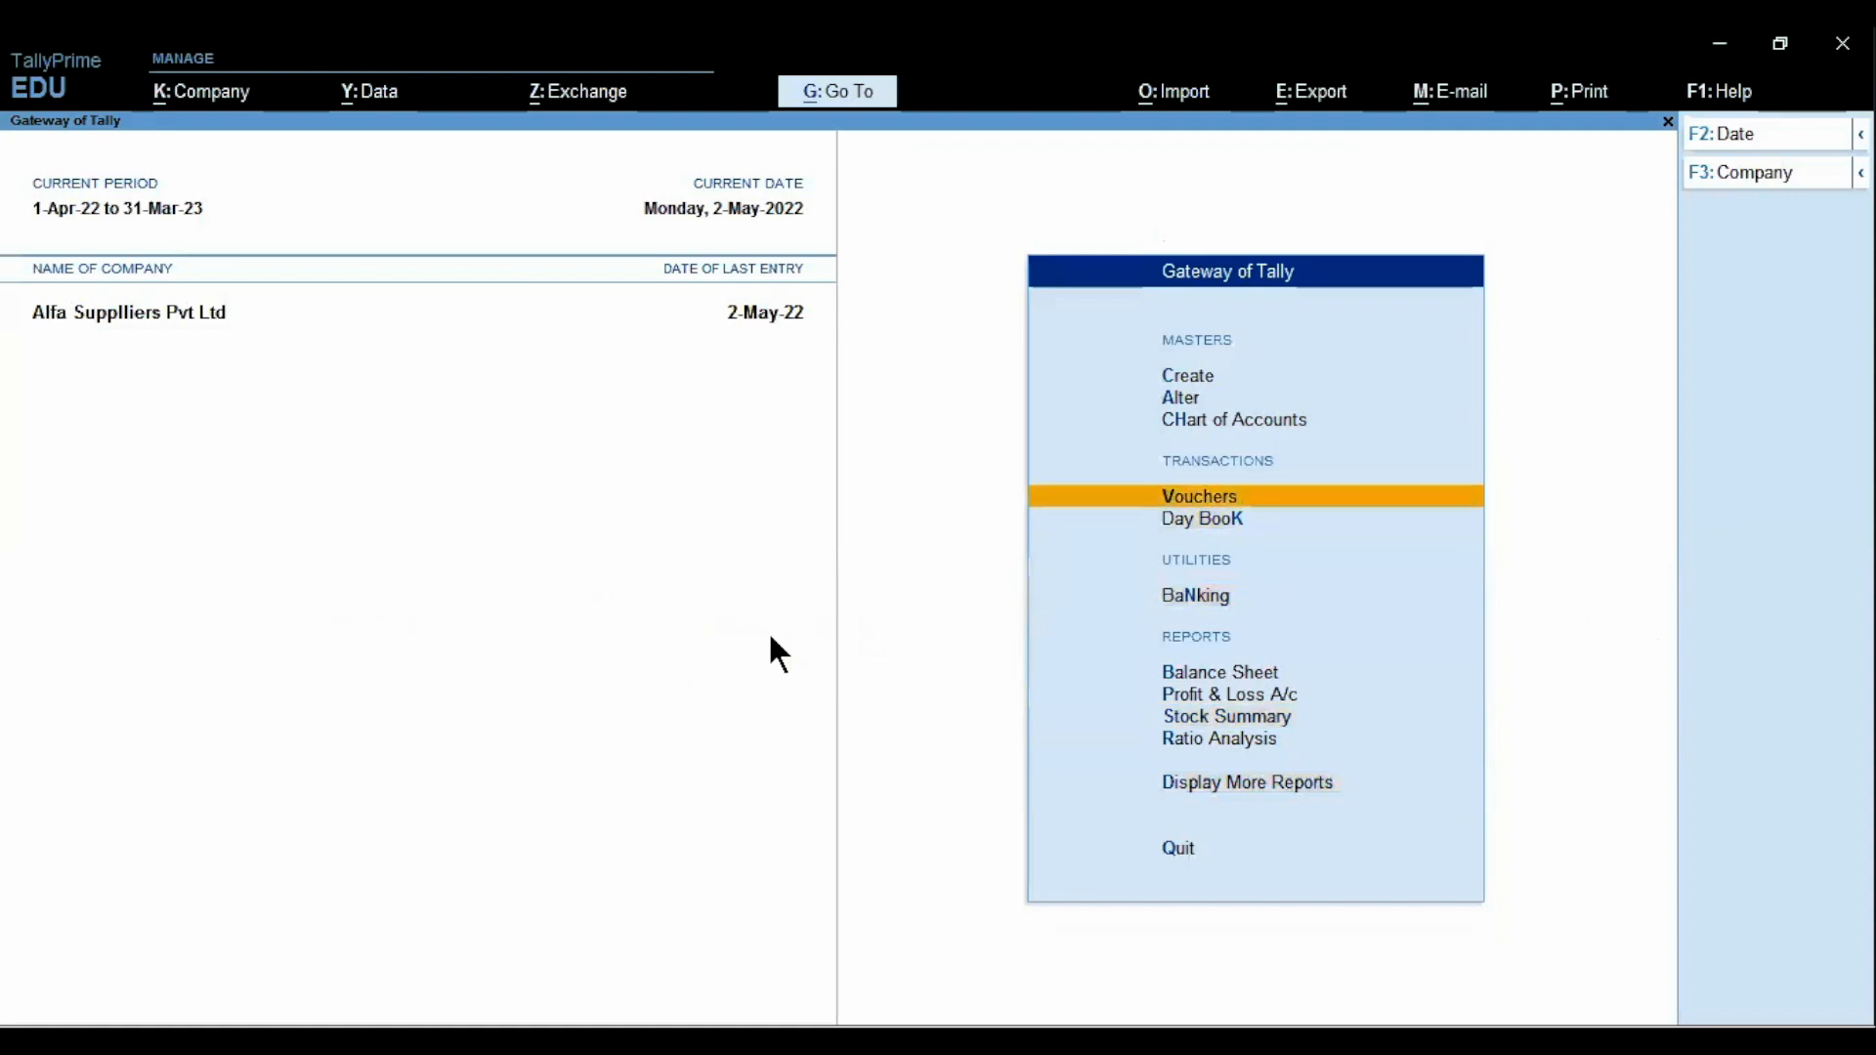
{"action": "key", "text": "c"}
{"action": "key", "text": "Down"}
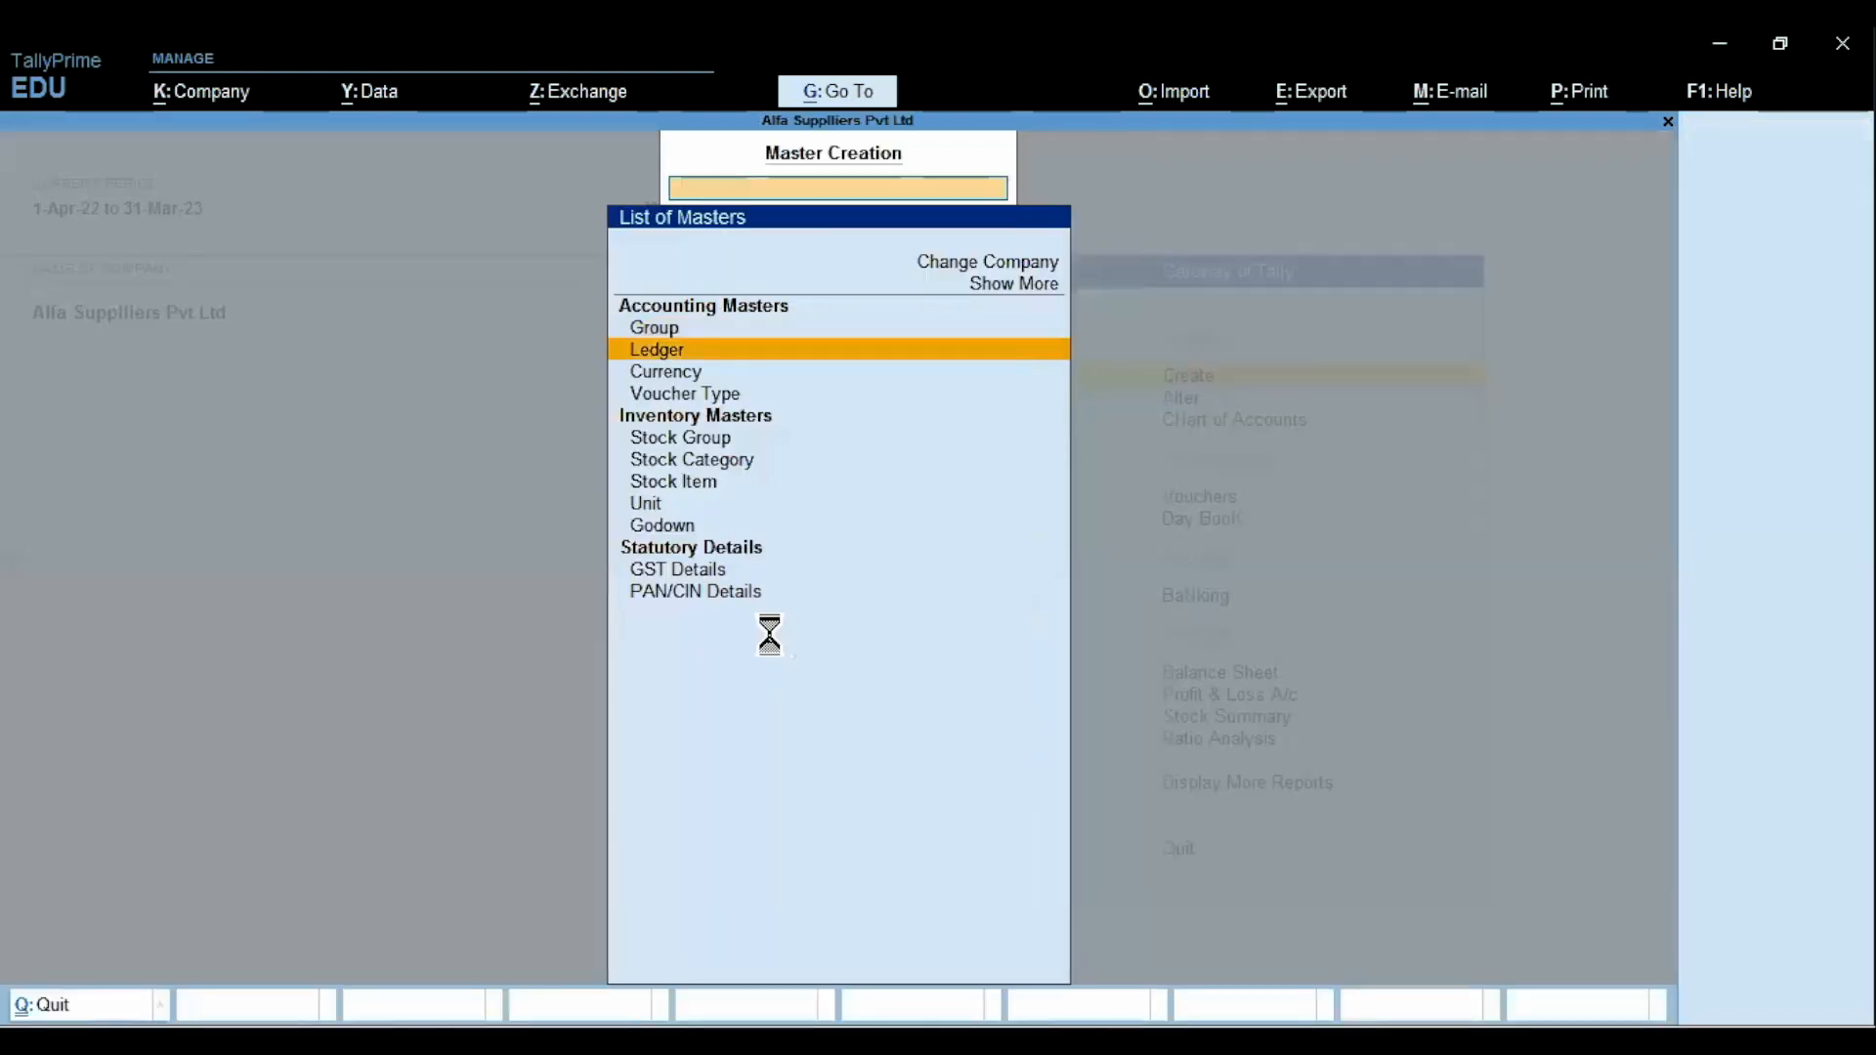
{"action": "key", "text": "Return"}
{"action": "type", "text": "R"}
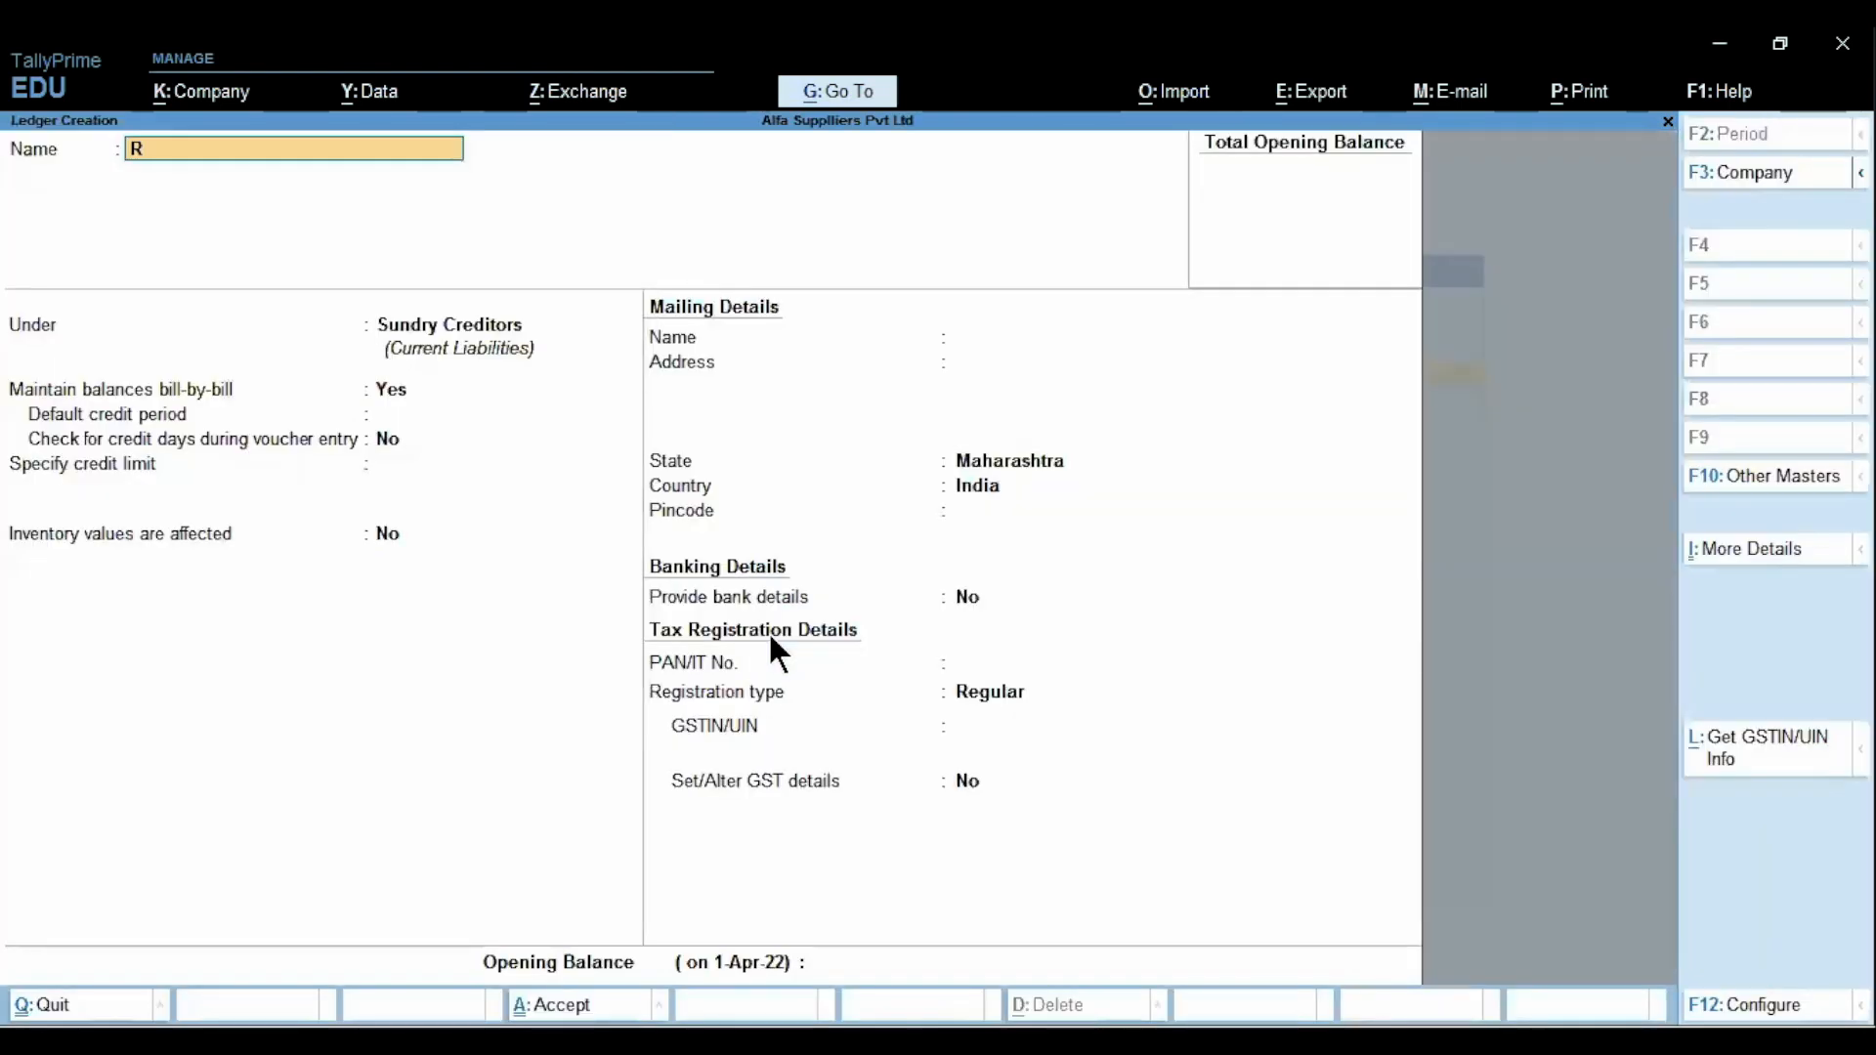
{"action": "type", "text": "K institute"}
{"action": "key", "text": "Return"}
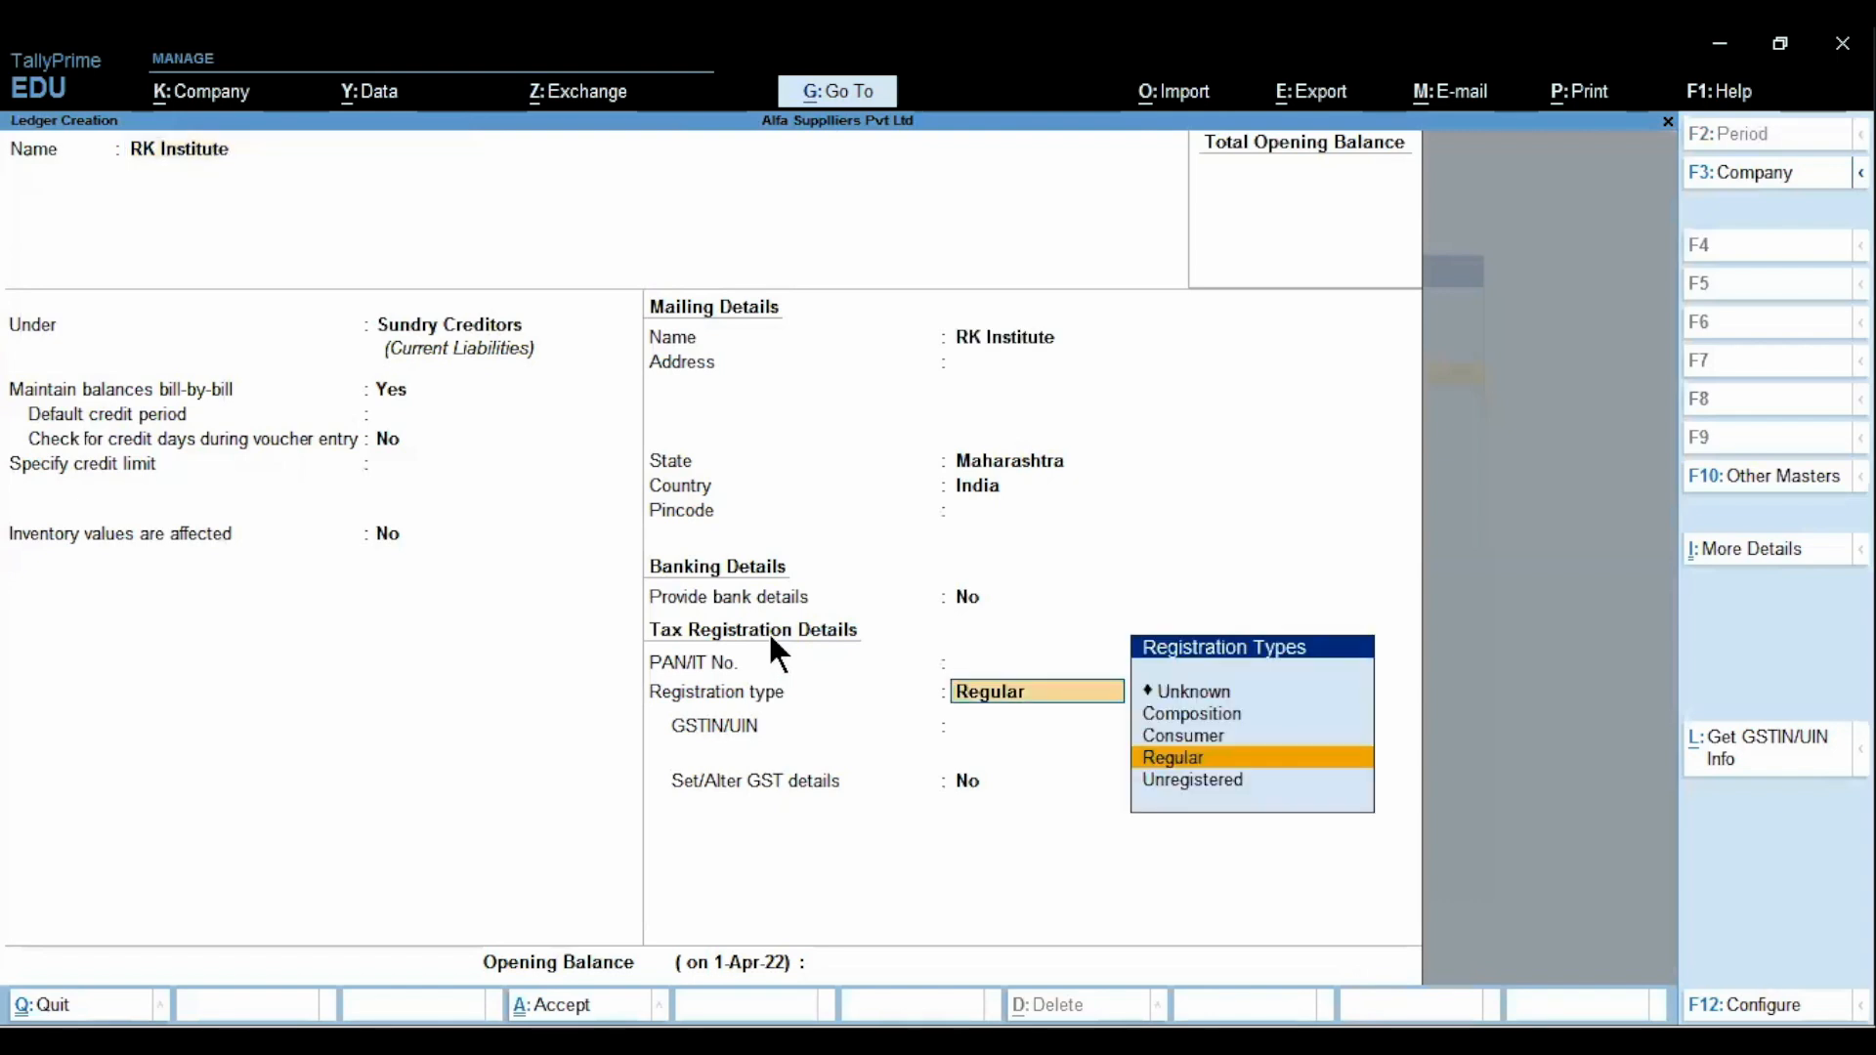
Place the RK Institute ledger under the Sundry Debtors group
{"action": "key", "text": "Return"}
{"action": "key", "text": "Up"}
{"action": "key", "text": "Up"}
{"action": "key", "text": "Up"}
{"action": "key", "text": "Up"}
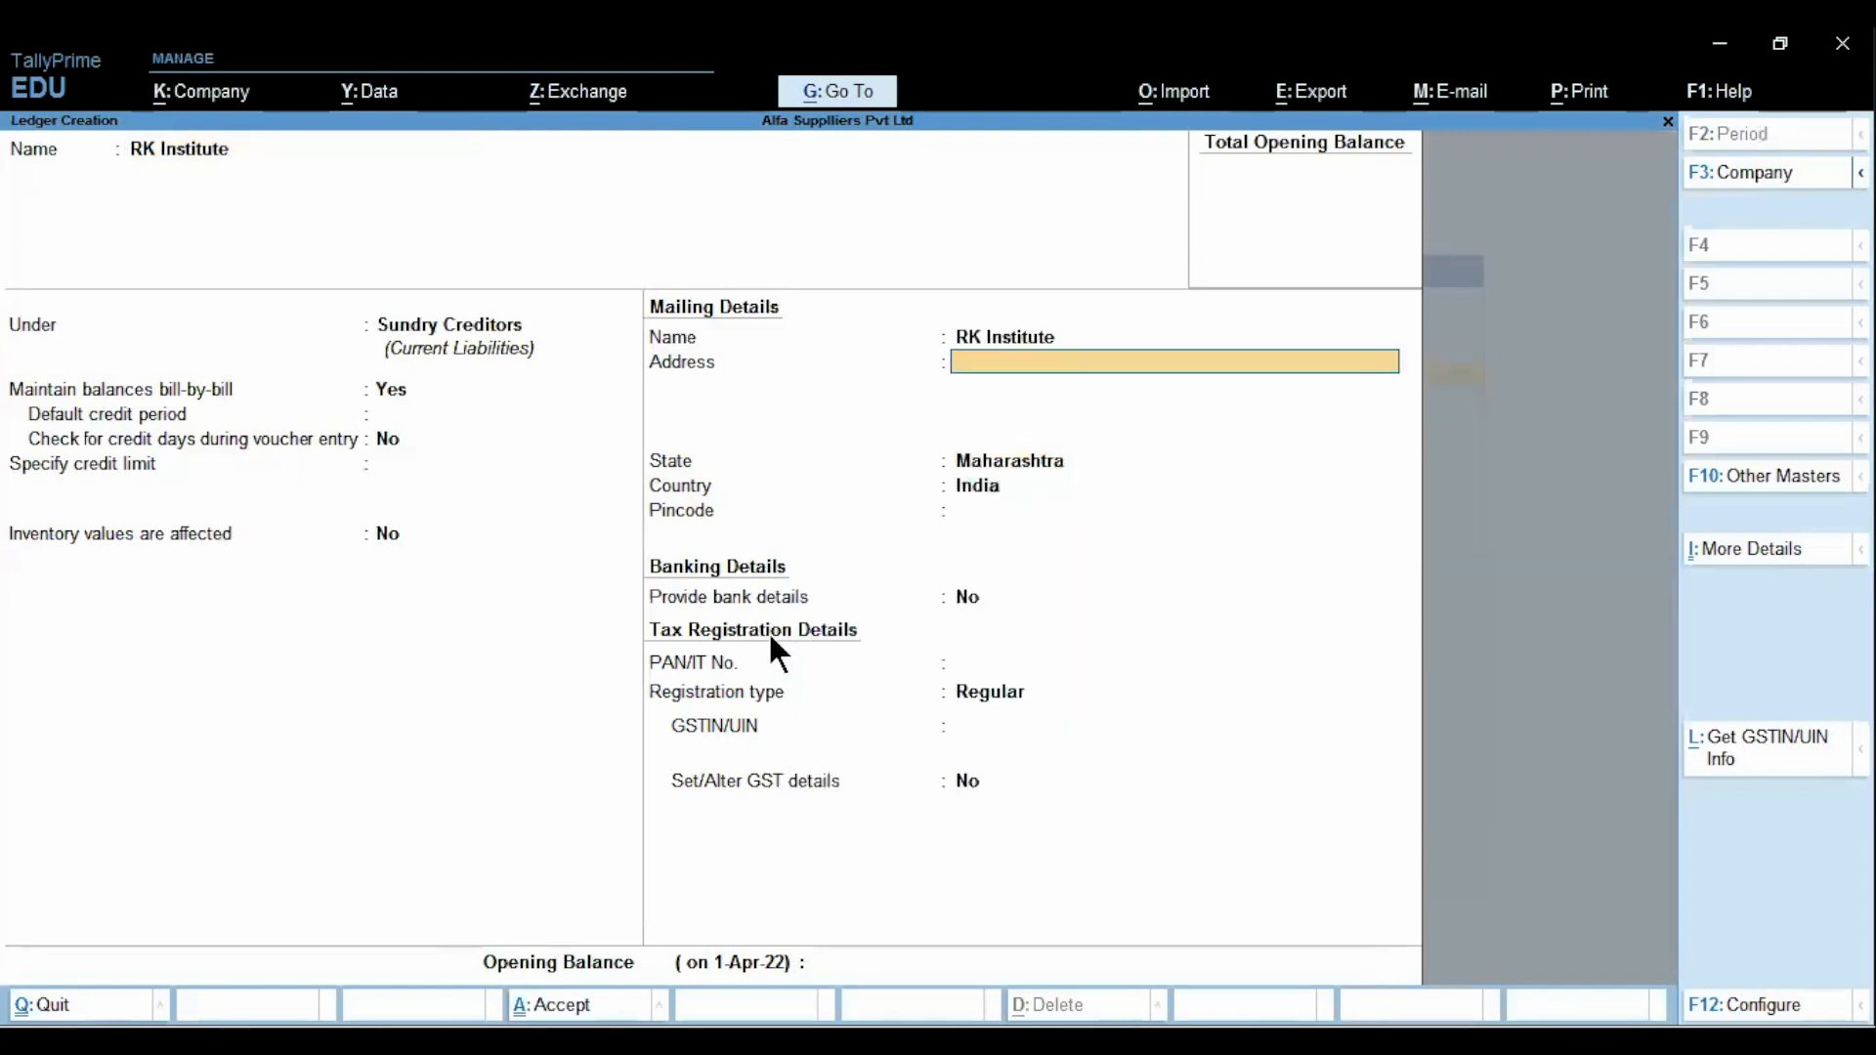
{"action": "left_click", "coordinate": [425, 322]}
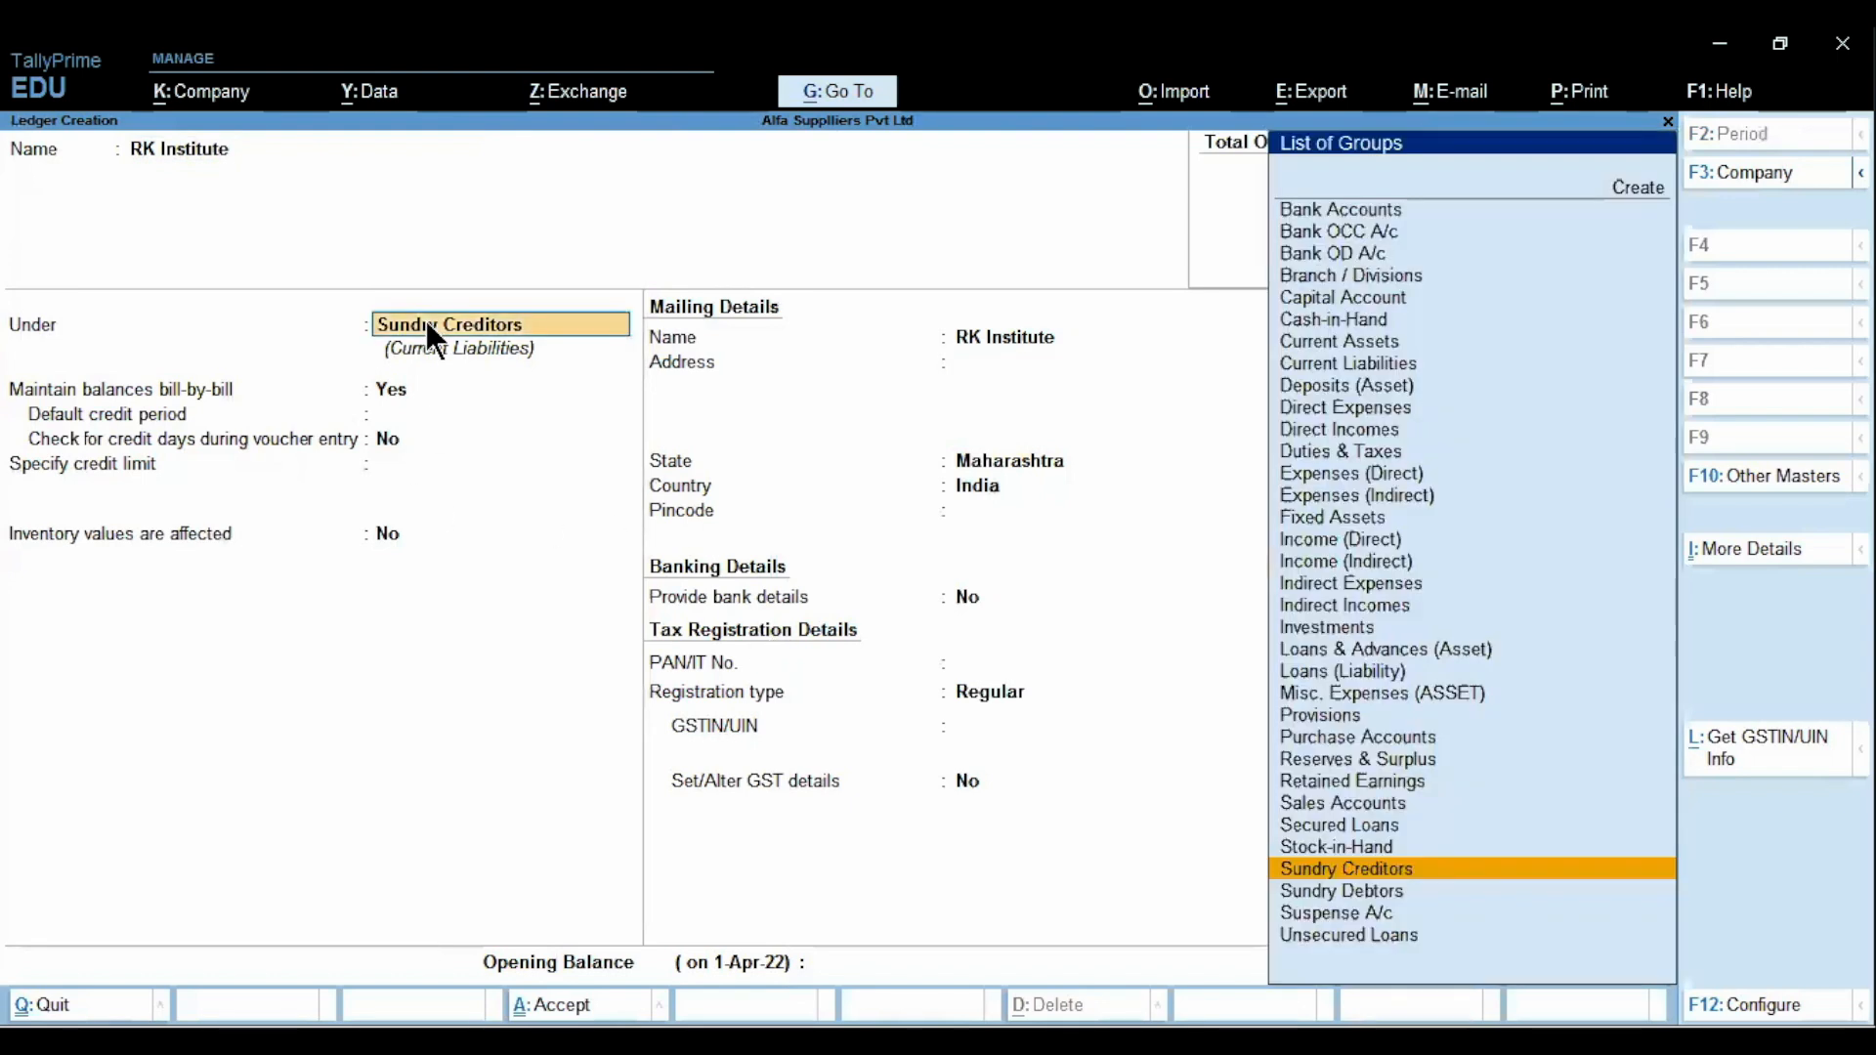
{"action": "type", "text": "De"}
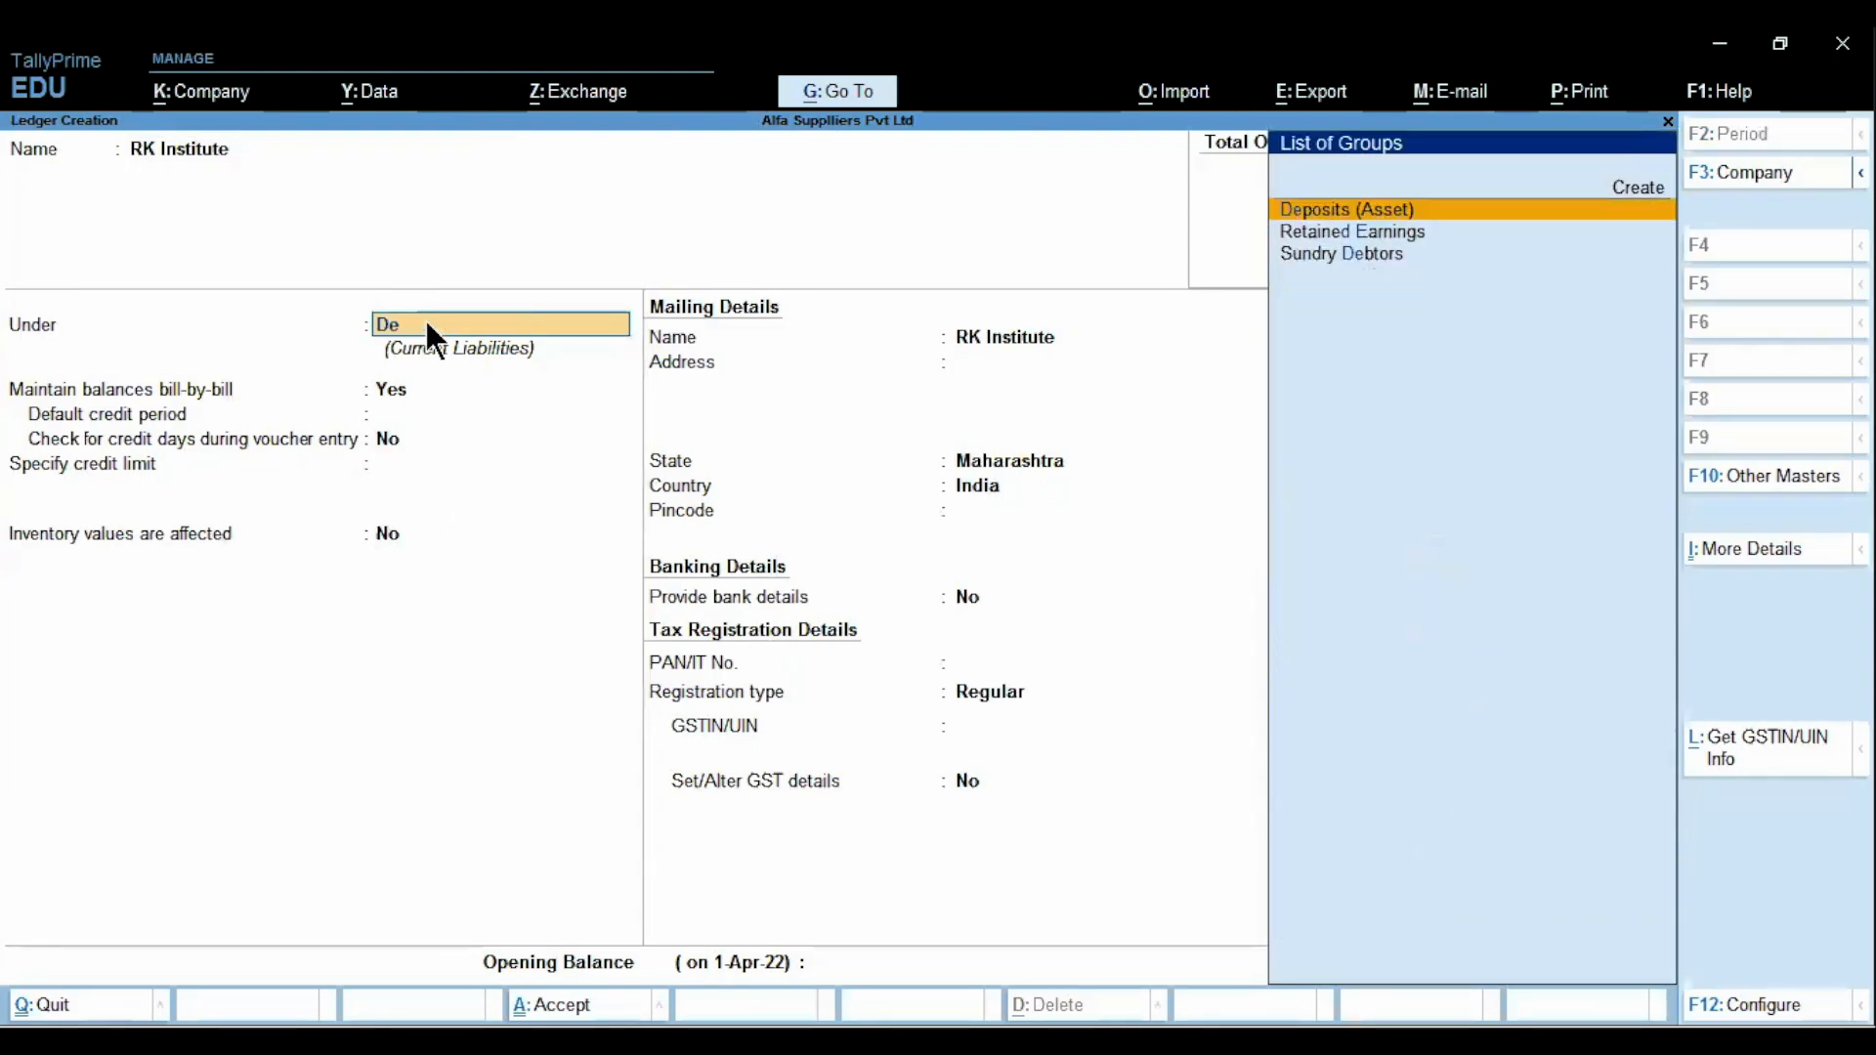
{"action": "type", "text": "b"}
{"action": "key", "text": "Return"}
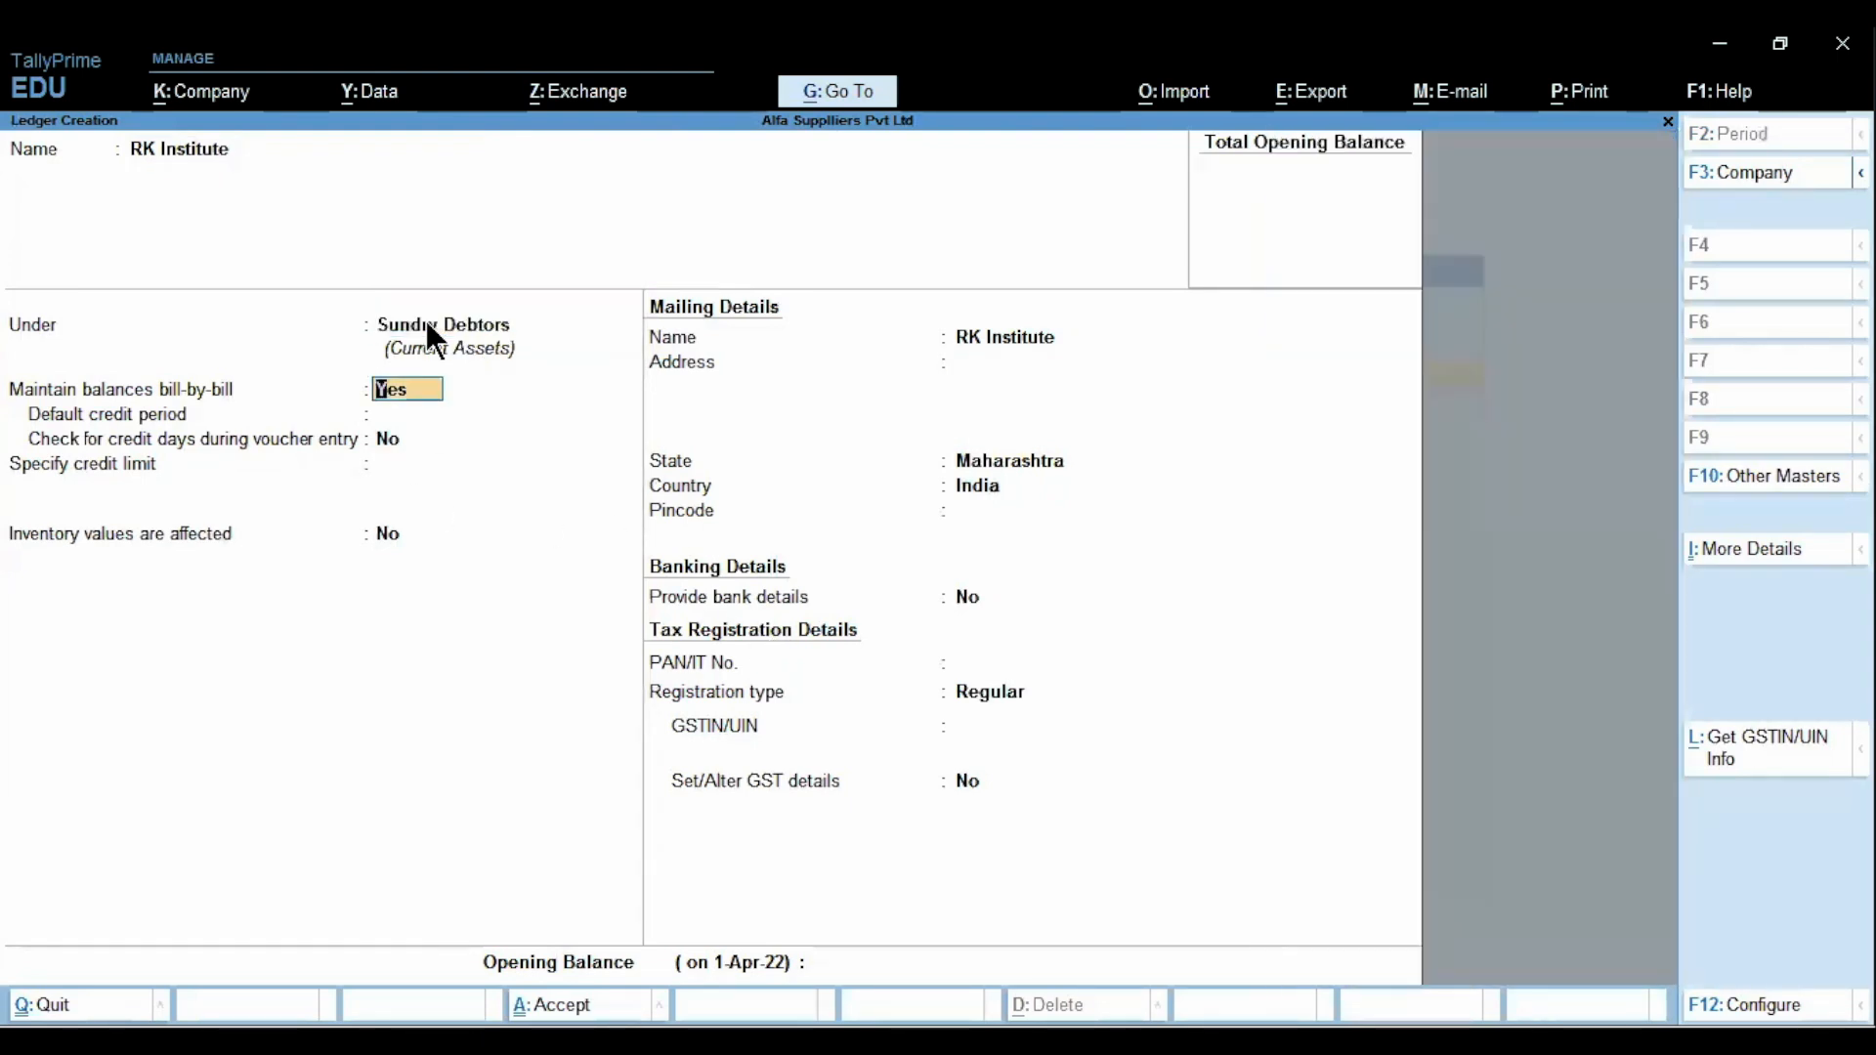
Keep bill-by-bill balances at Yes, leave the credit period and limit empty, and keep RK Institute as the mailing name
{"action": "key", "text": "Return"}
{"action": "key", "text": "Return"}
{"action": "key", "text": "Return"}
{"action": "key", "text": "Return"}
{"action": "key", "text": "Return"}
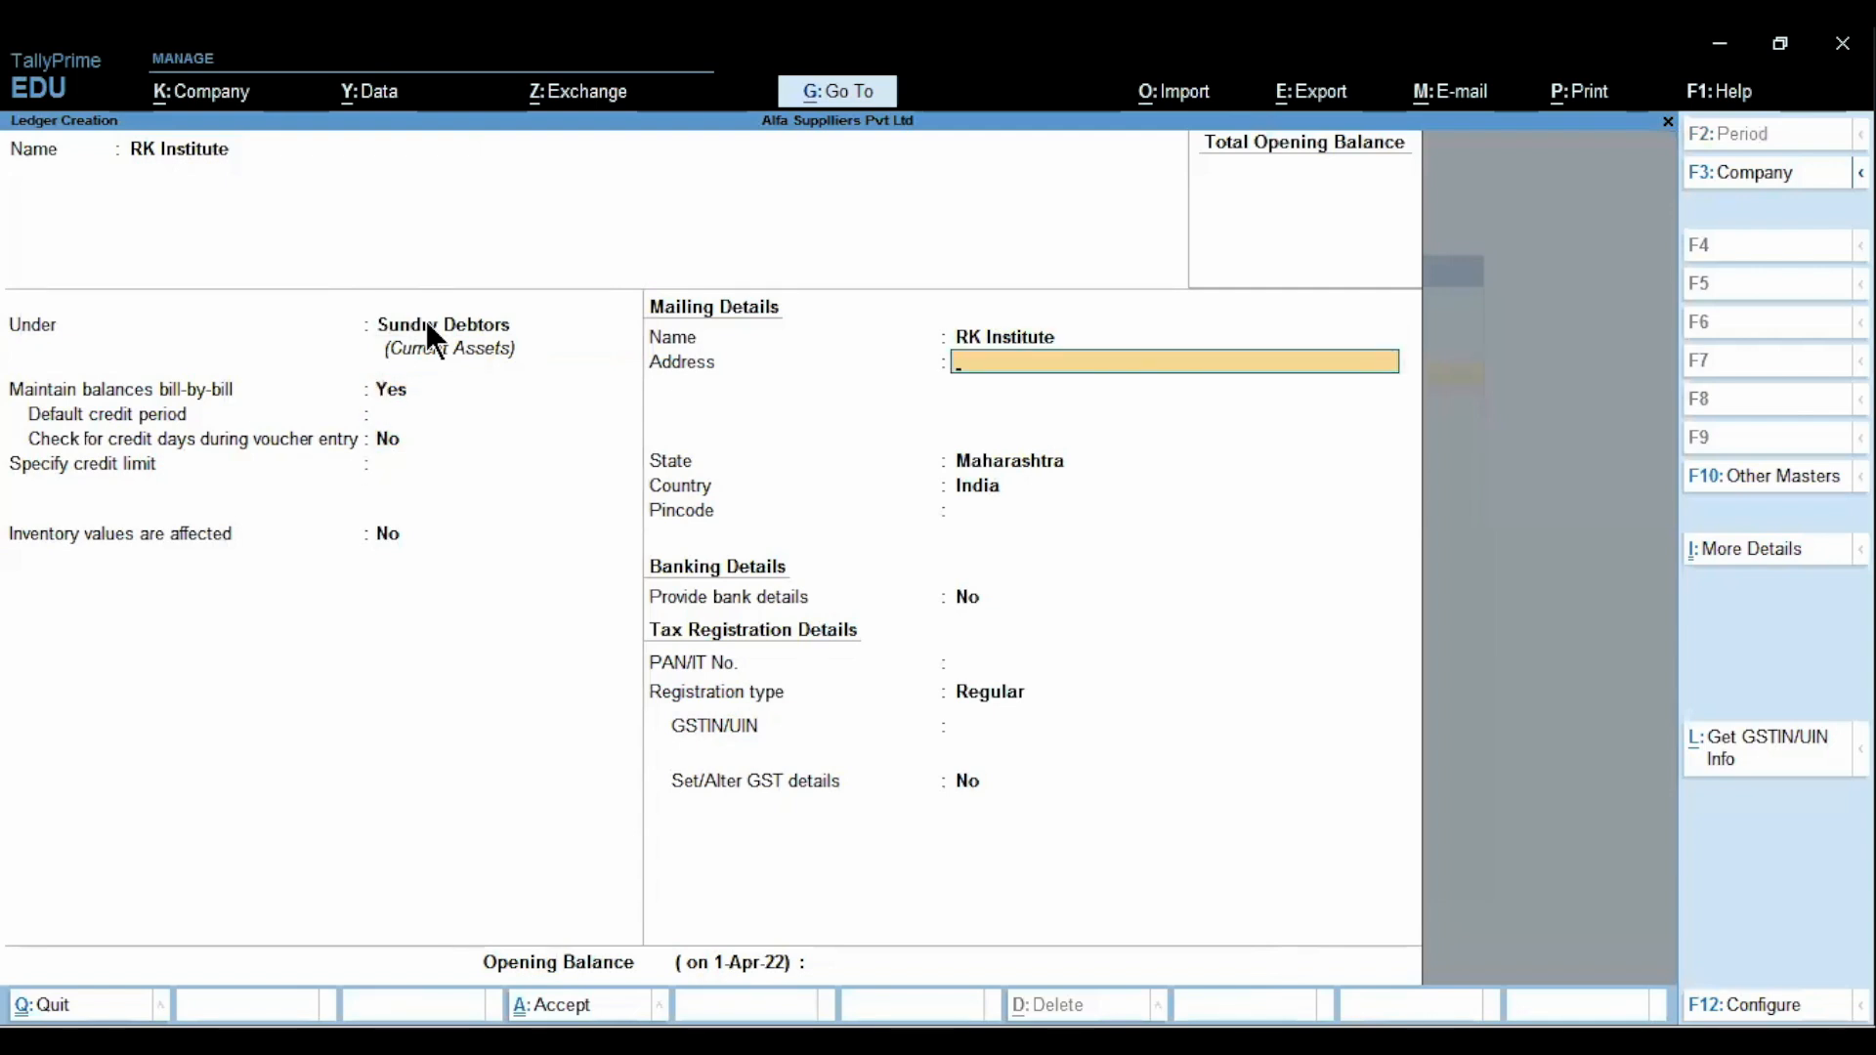
Set RK Institute's state to Karnataka, leaving the address and pincode empty and bank details at No
{"action": "key", "text": "Return"}
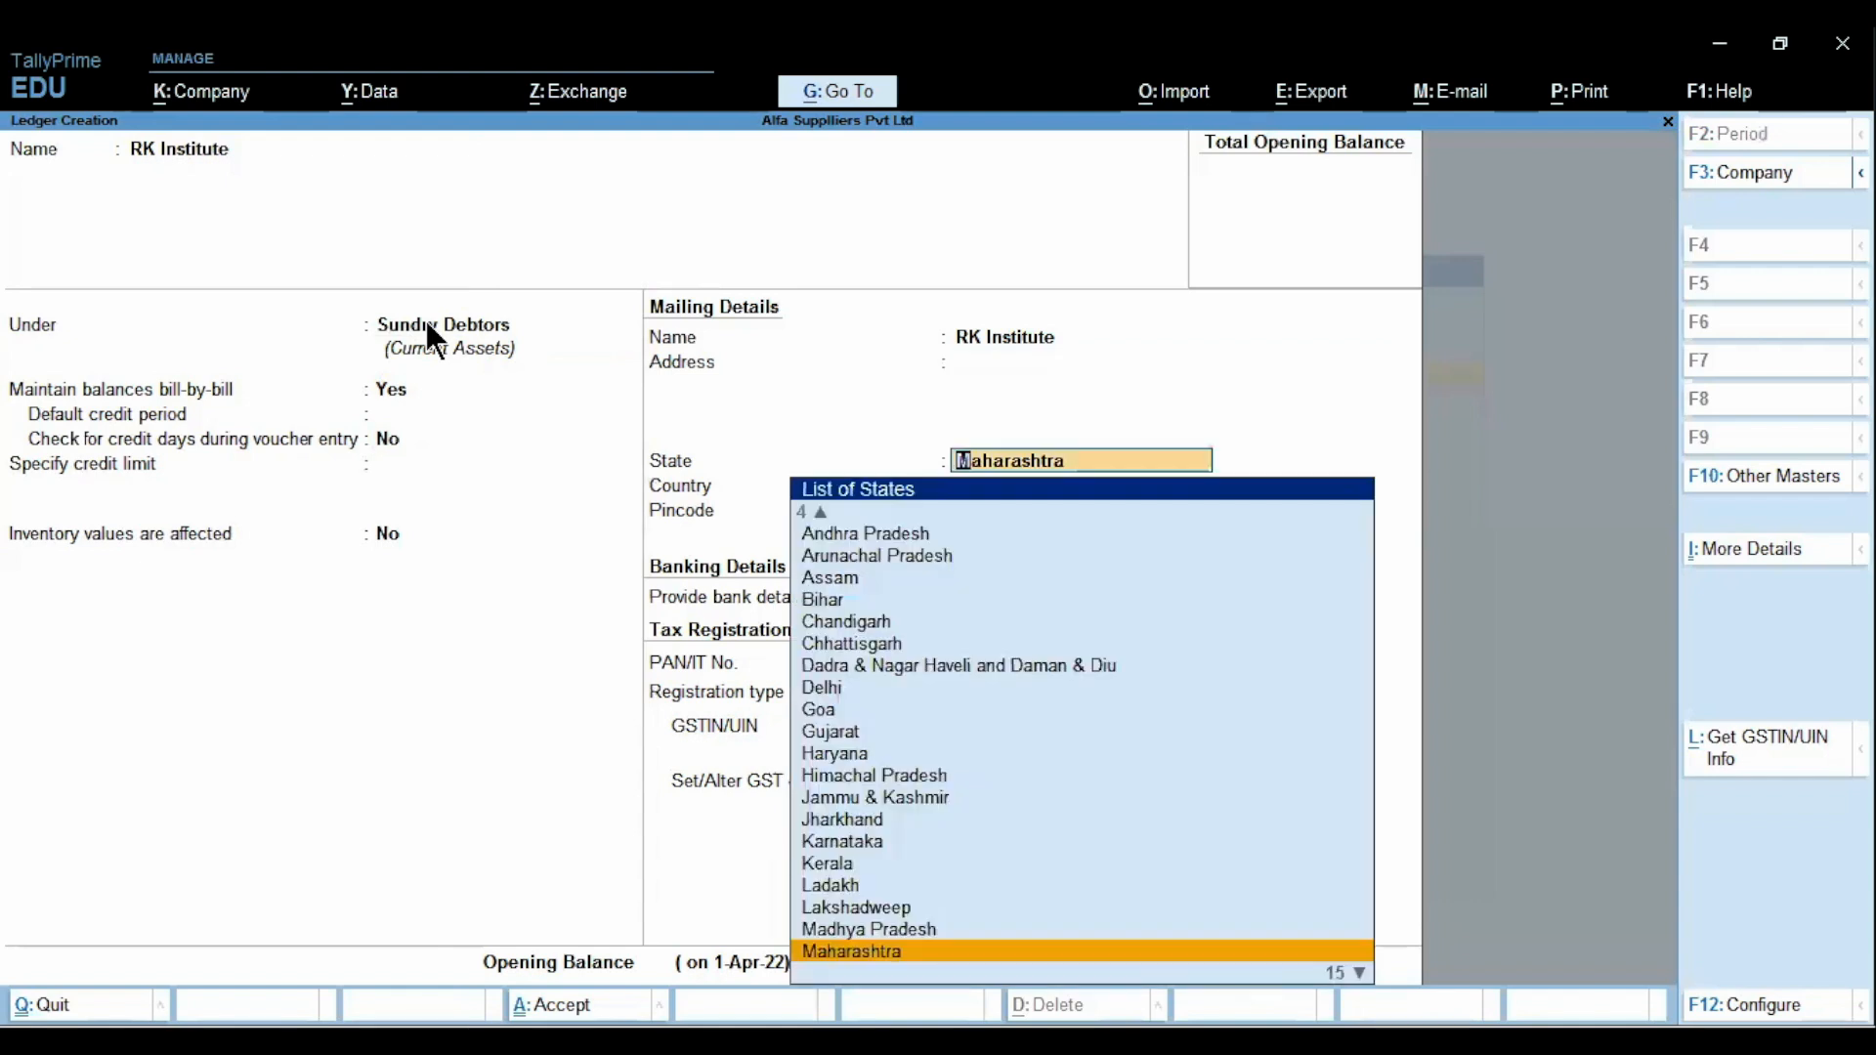
{"action": "type", "text": "K"}
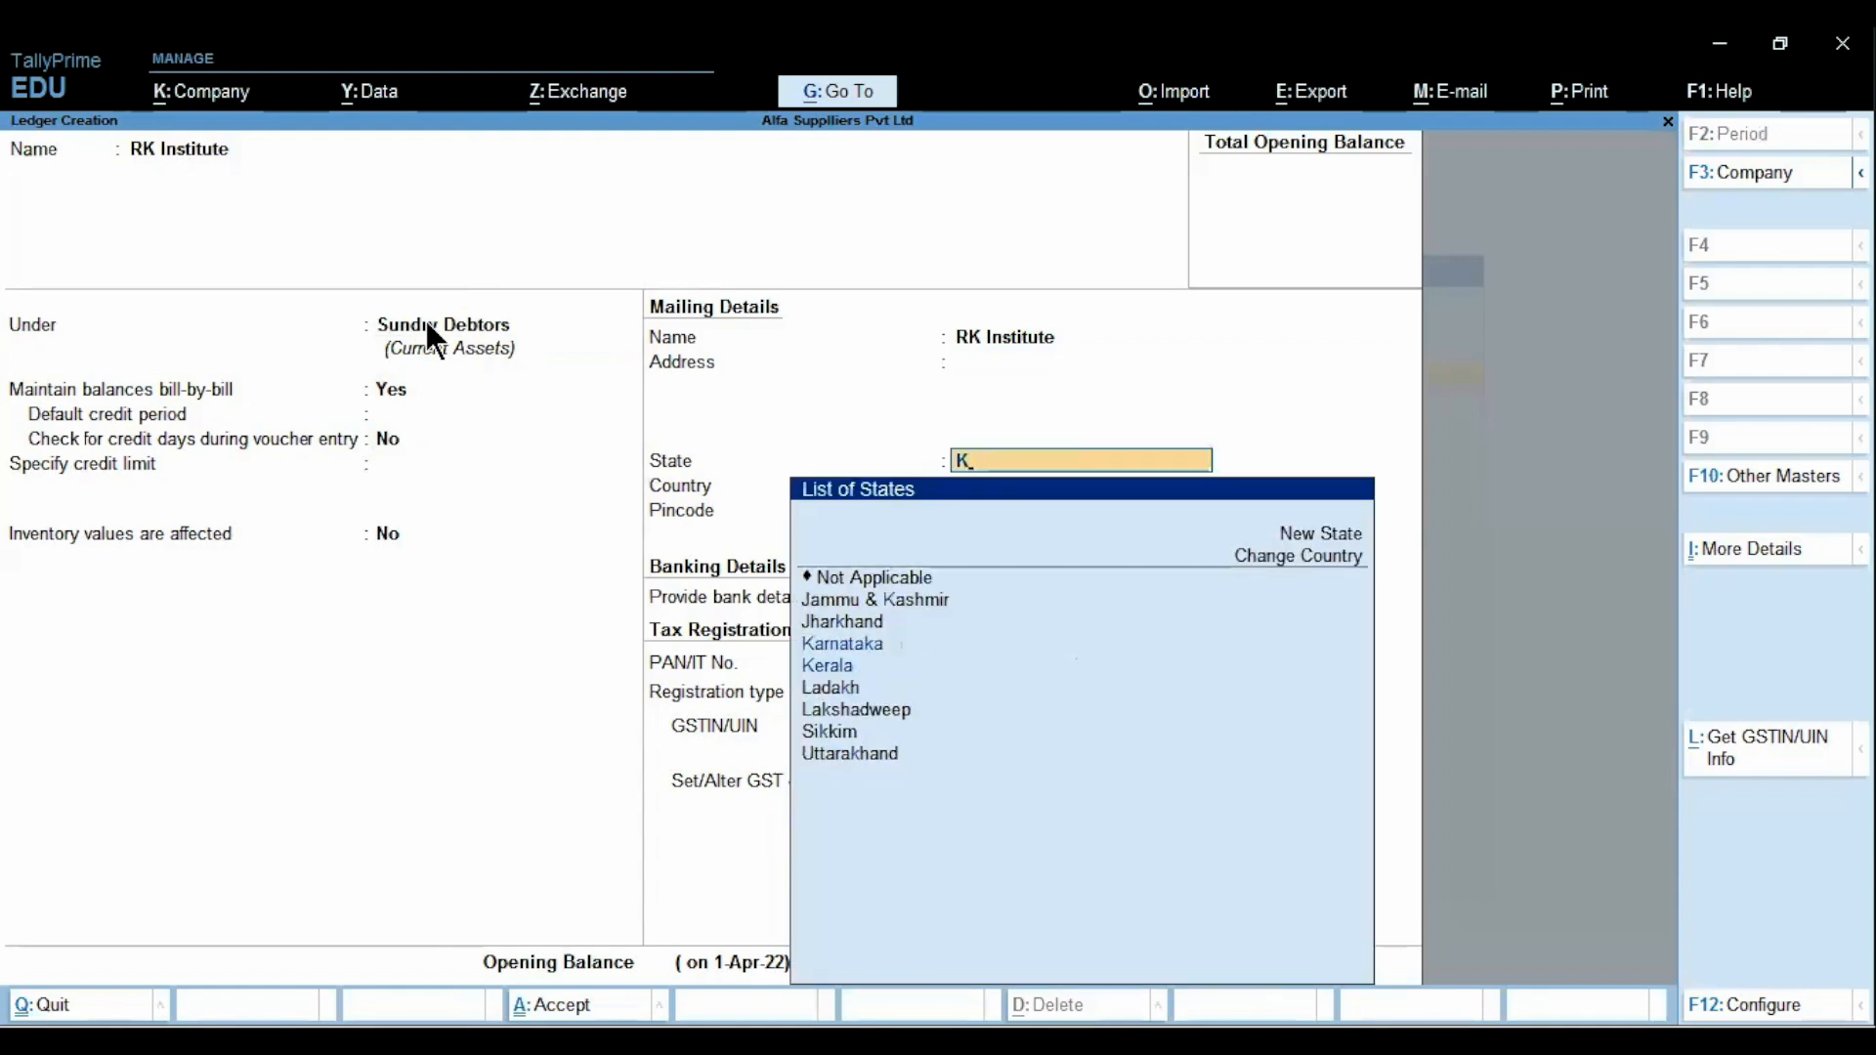
{"action": "type", "text": "a"}
{"action": "key", "text": "Return"}
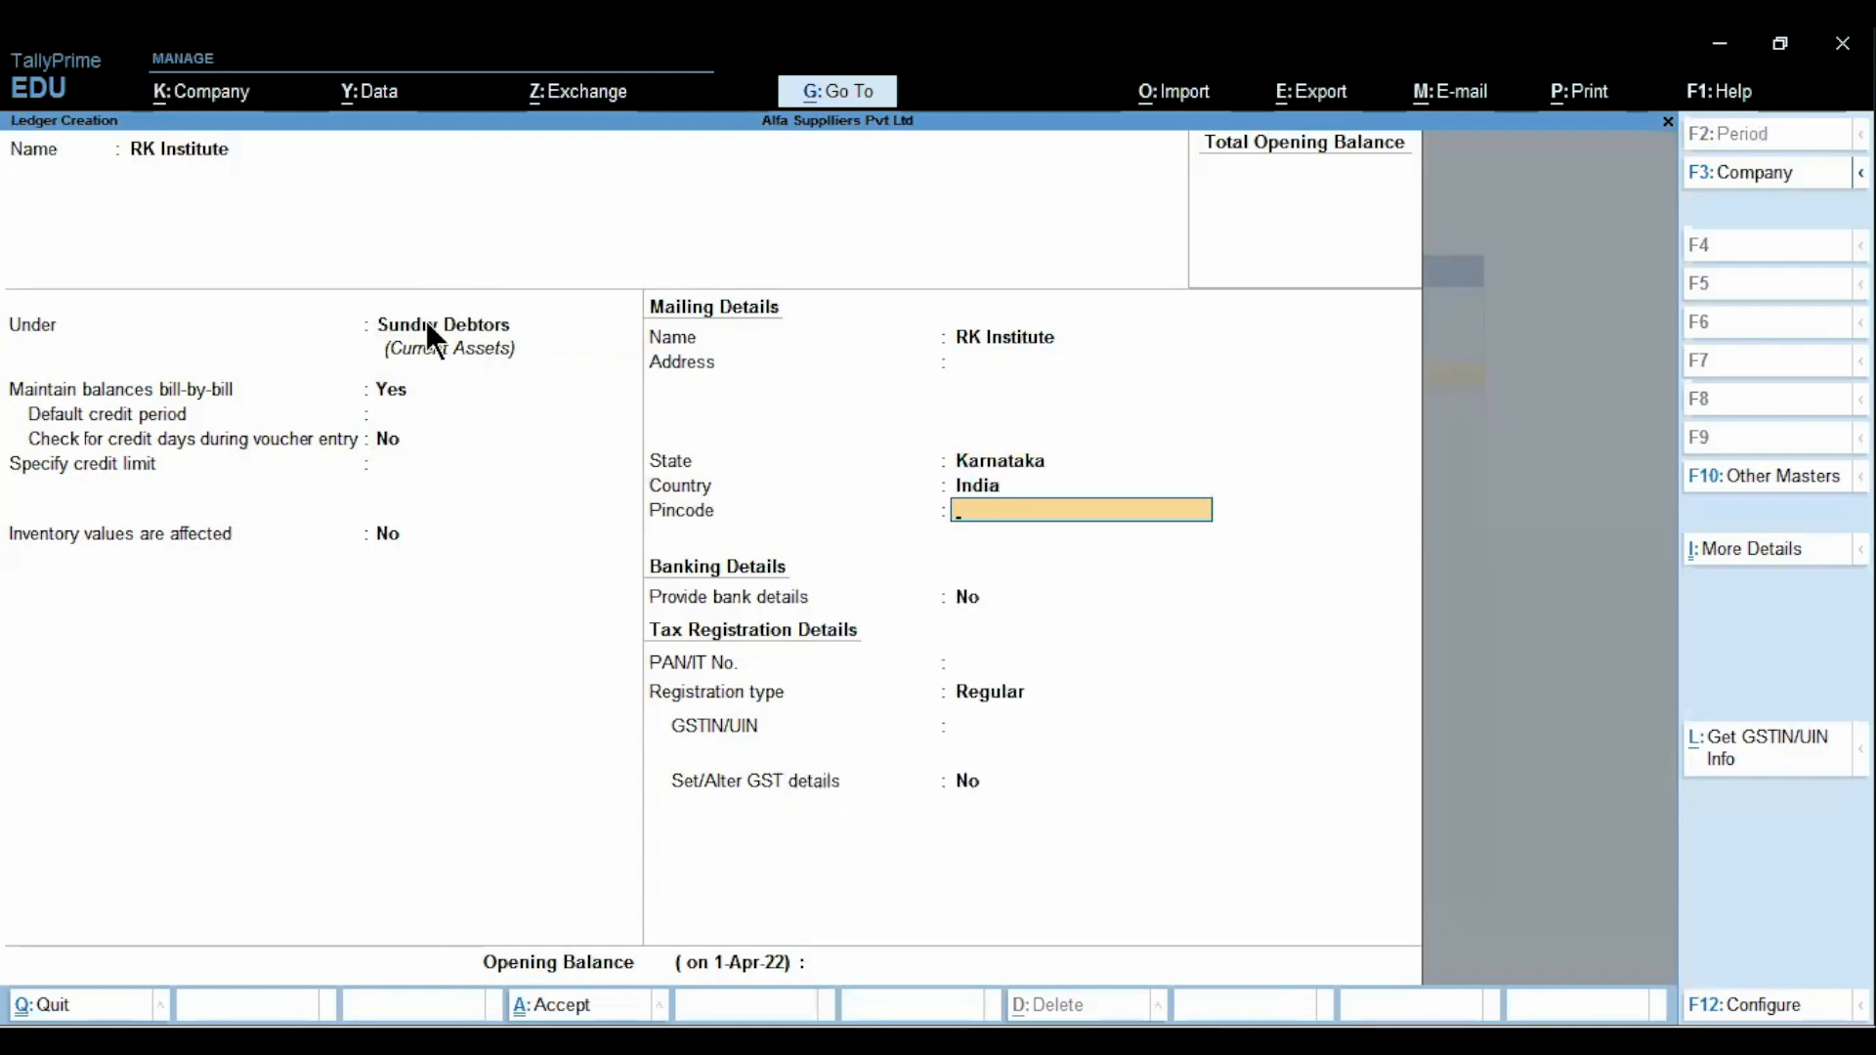
{"action": "key", "text": "Return"}
{"action": "key", "text": "Return"}
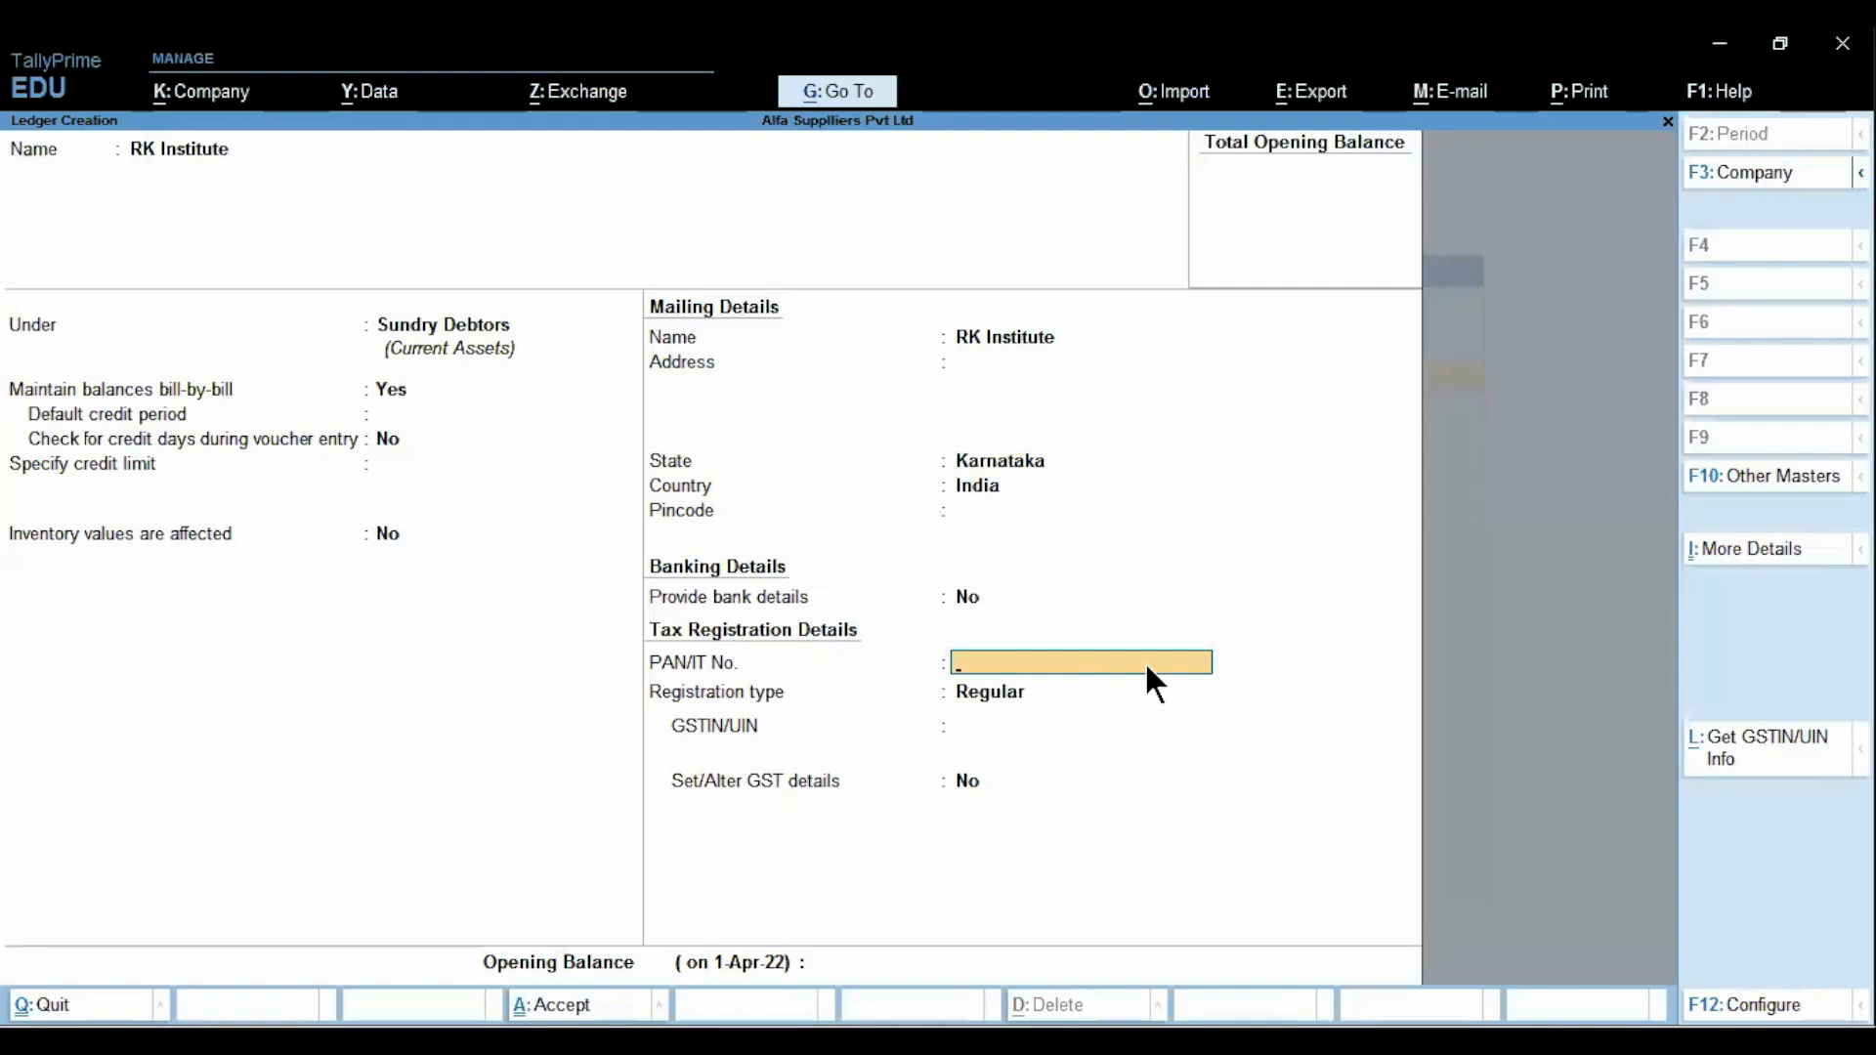
Set RK Institute's registration type to Consumer without a PAN, save the ledger with no opening balance and return to the Gateway of Tally
{"action": "key", "text": "Return"}
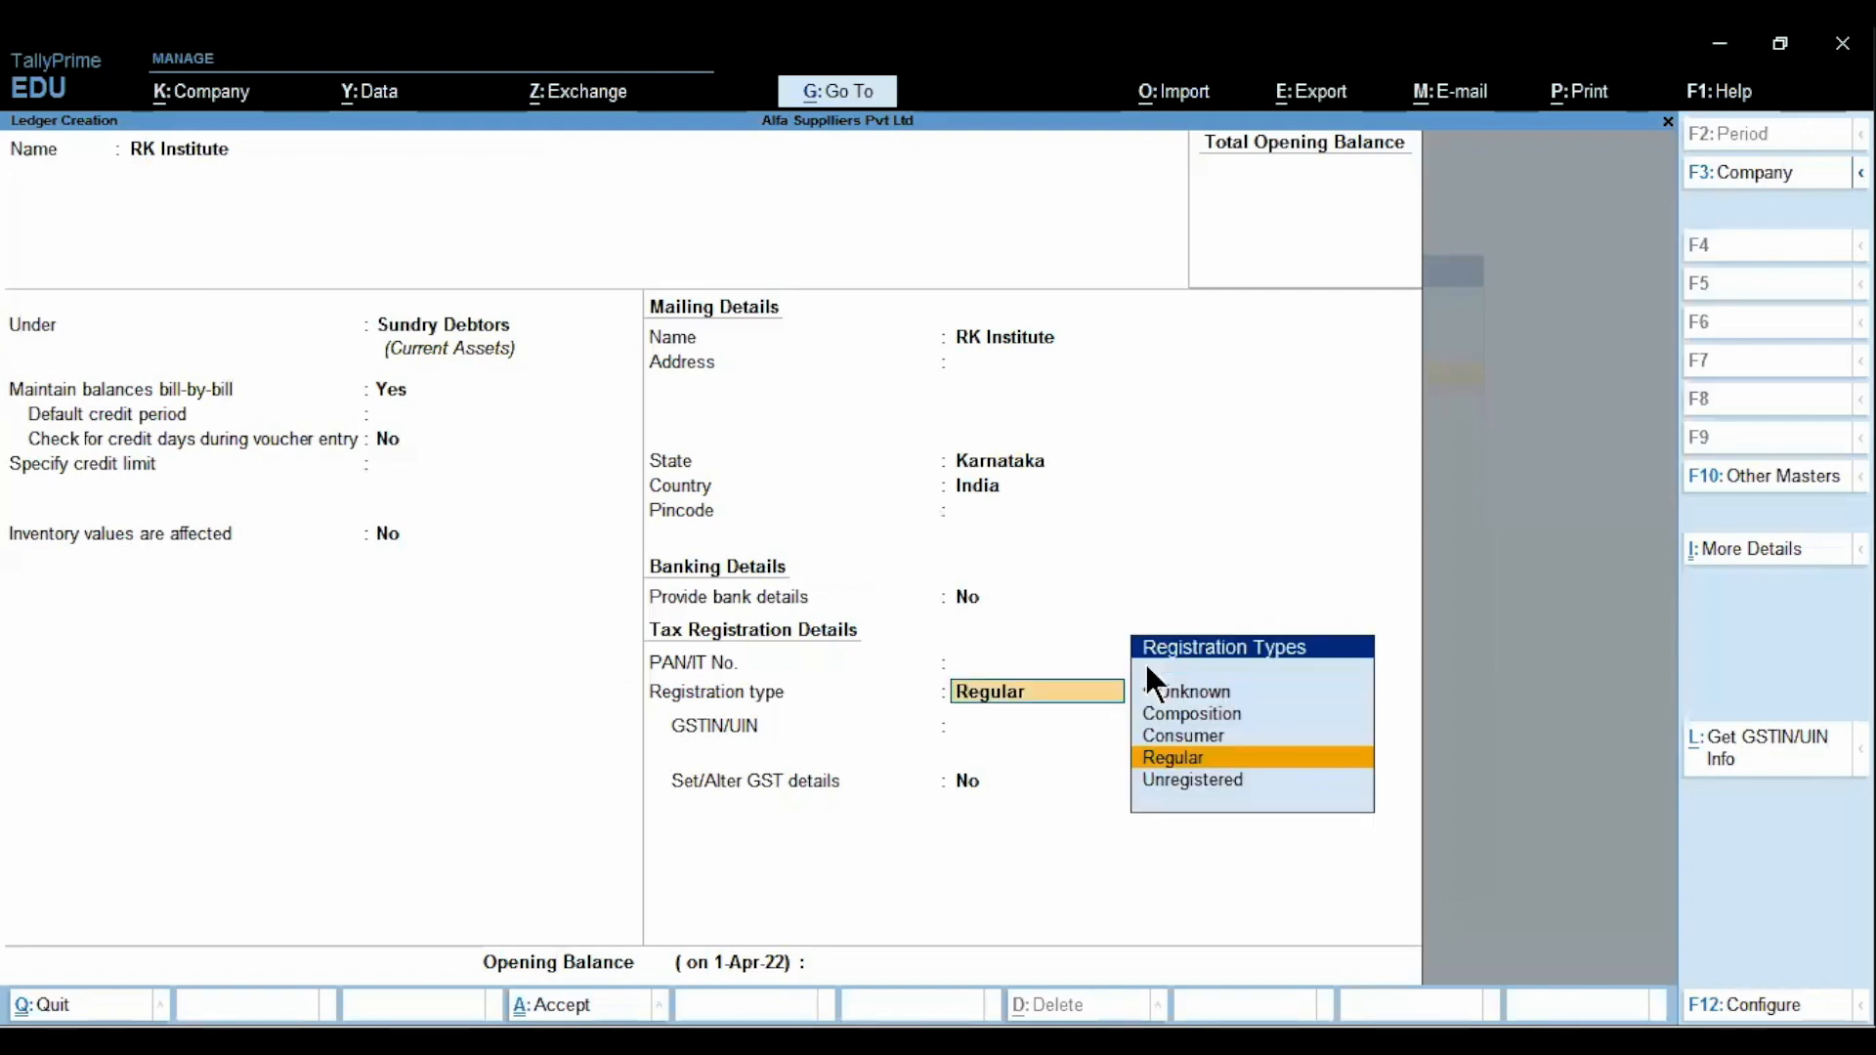
{"action": "key", "text": "Up"}
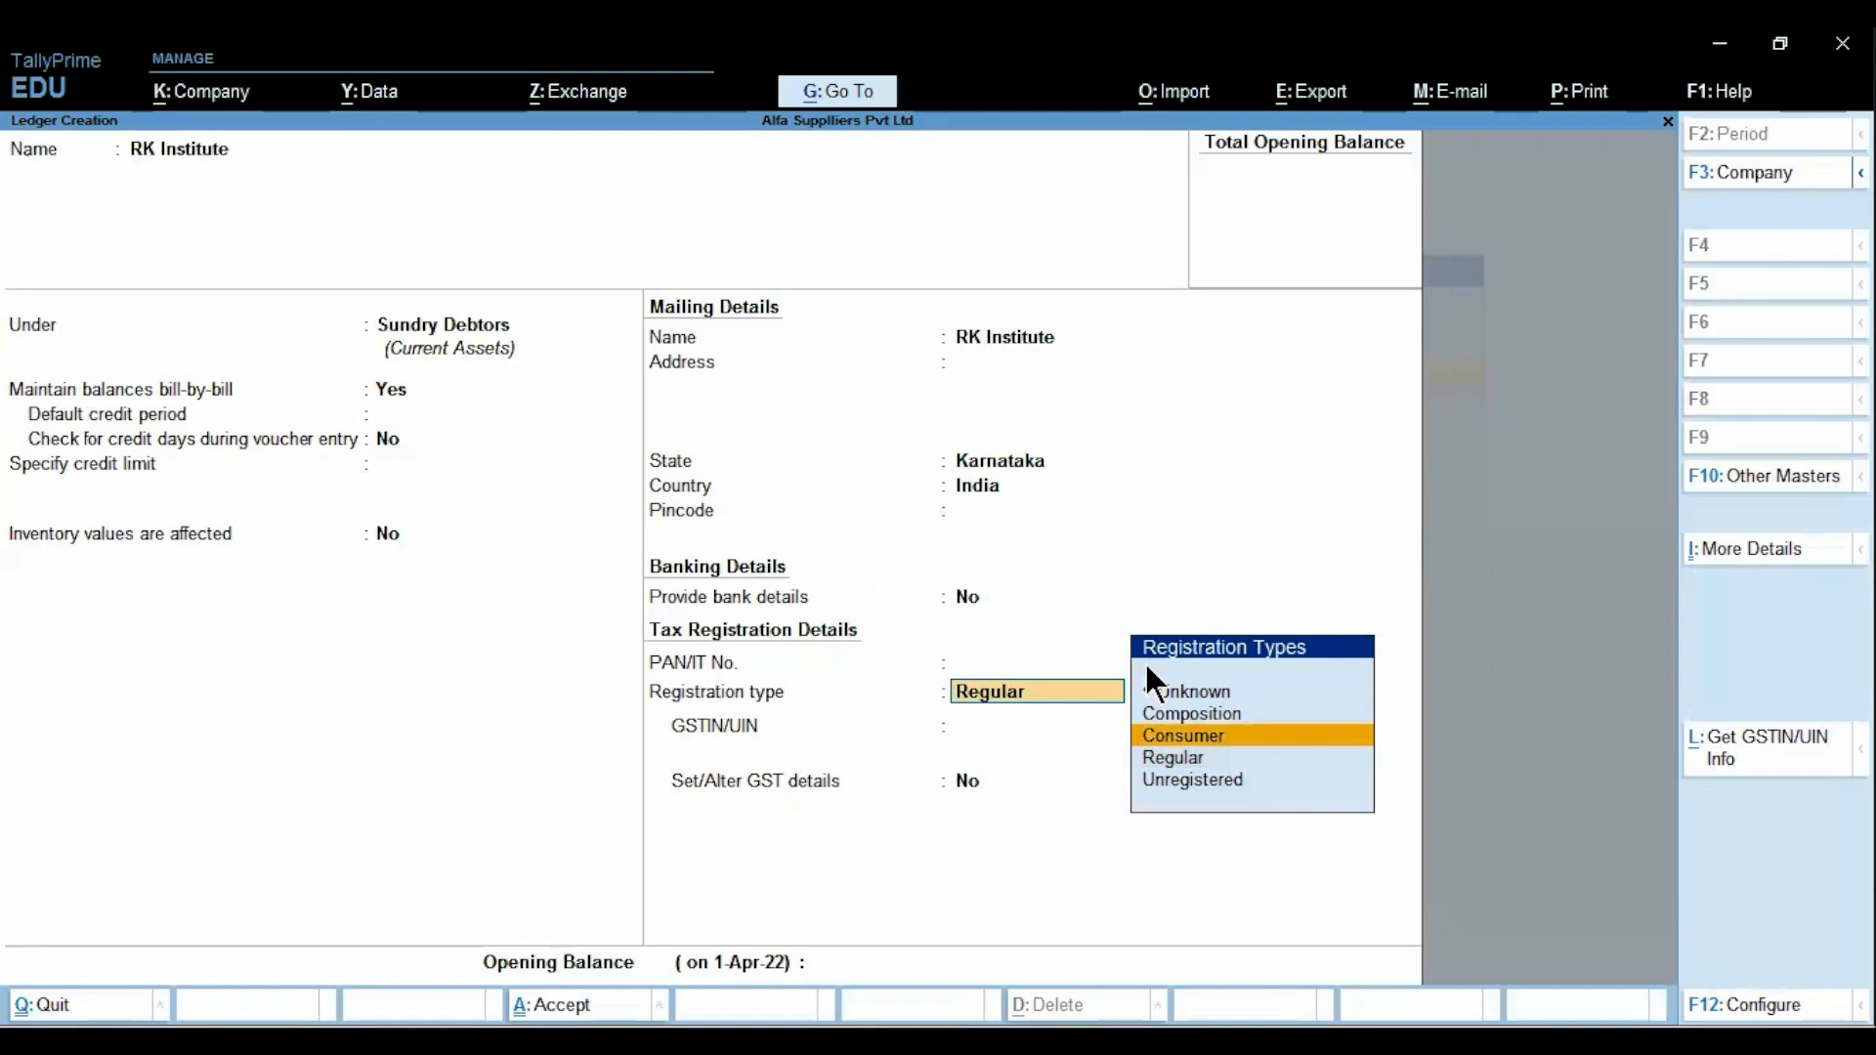
{"action": "key", "text": "Return"}
{"action": "key", "text": "Return"}
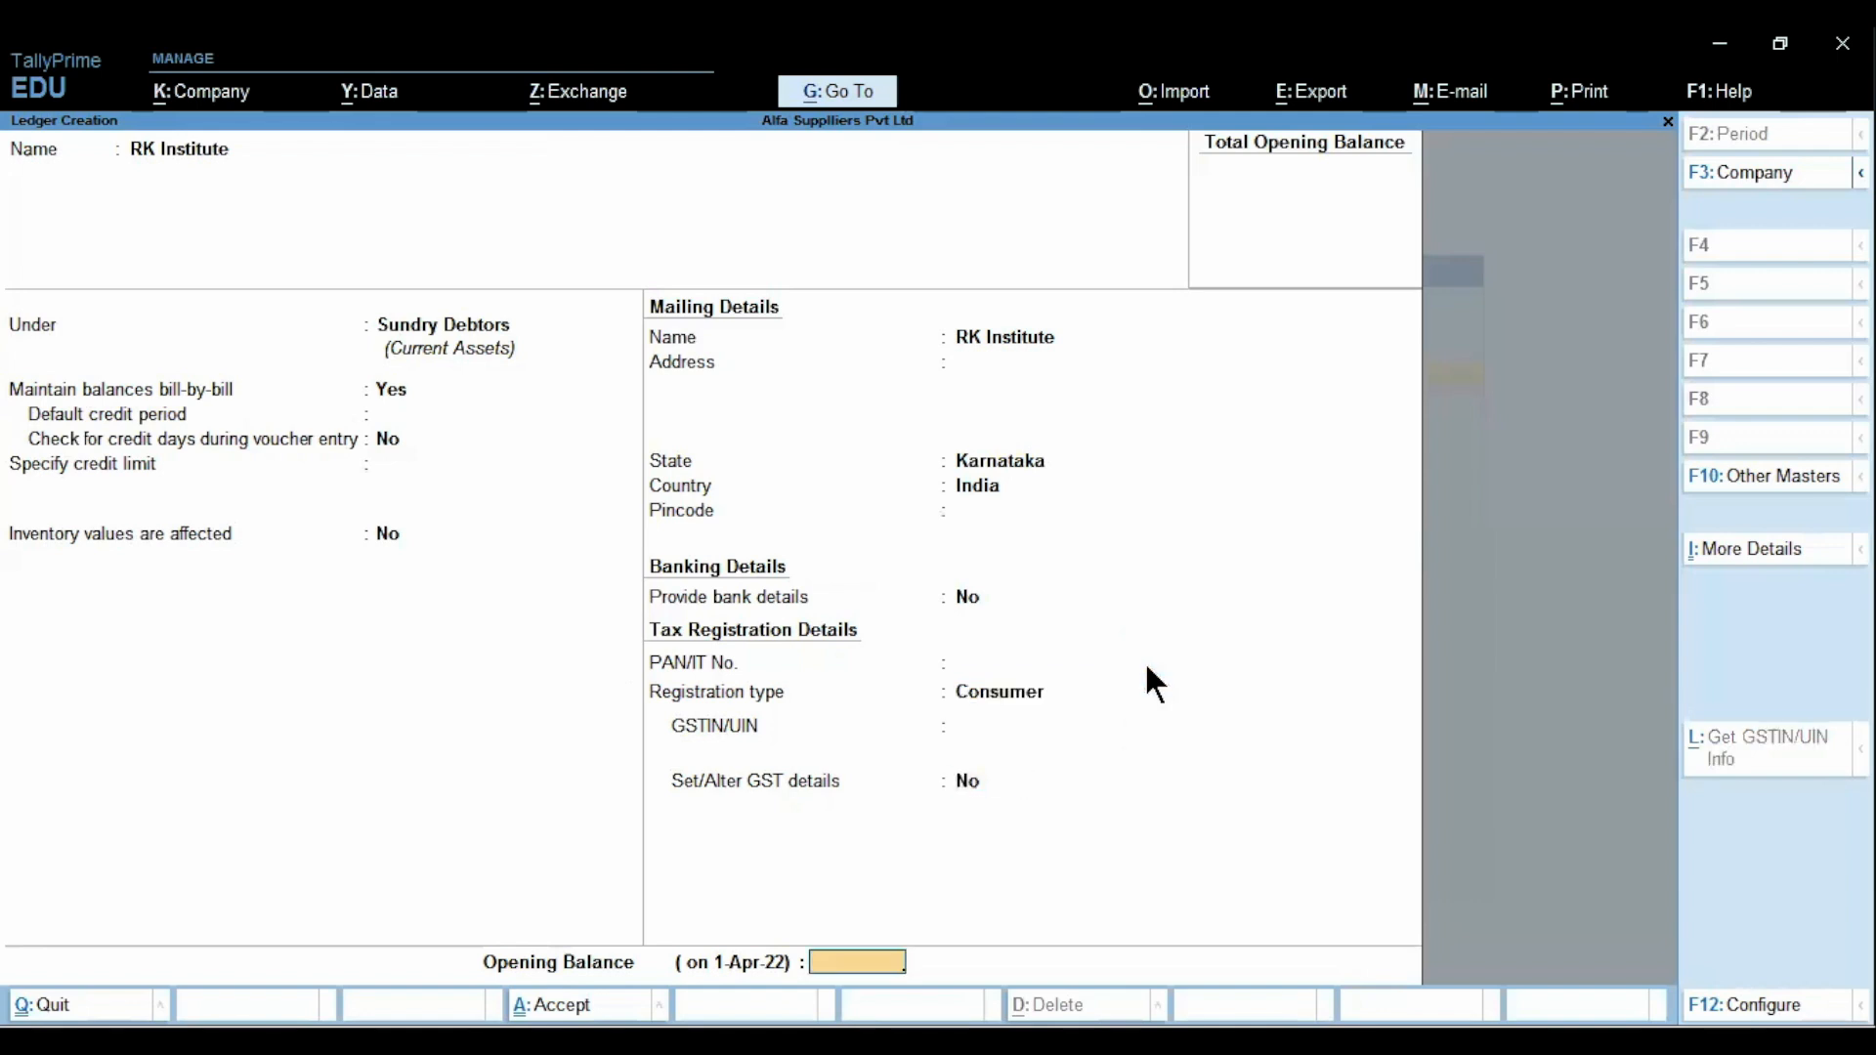
{"action": "key", "text": "Return"}
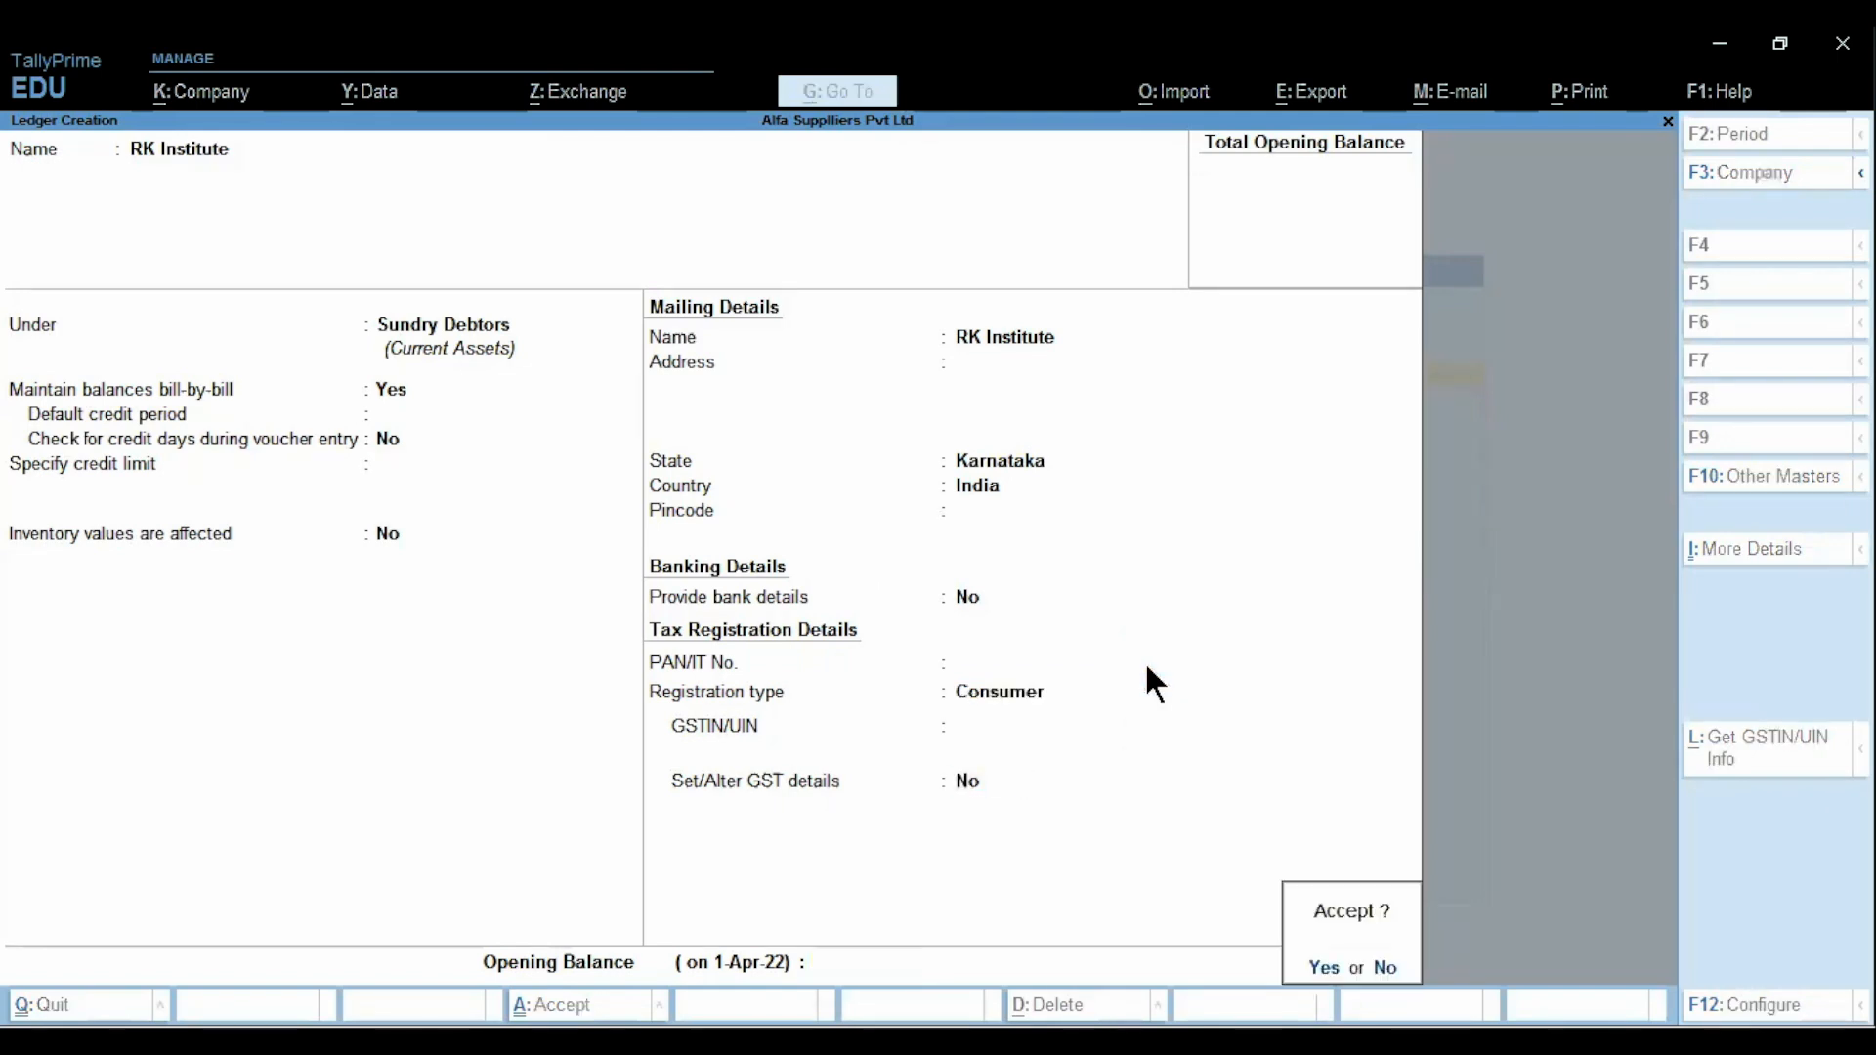
{"action": "key", "text": "Return"}
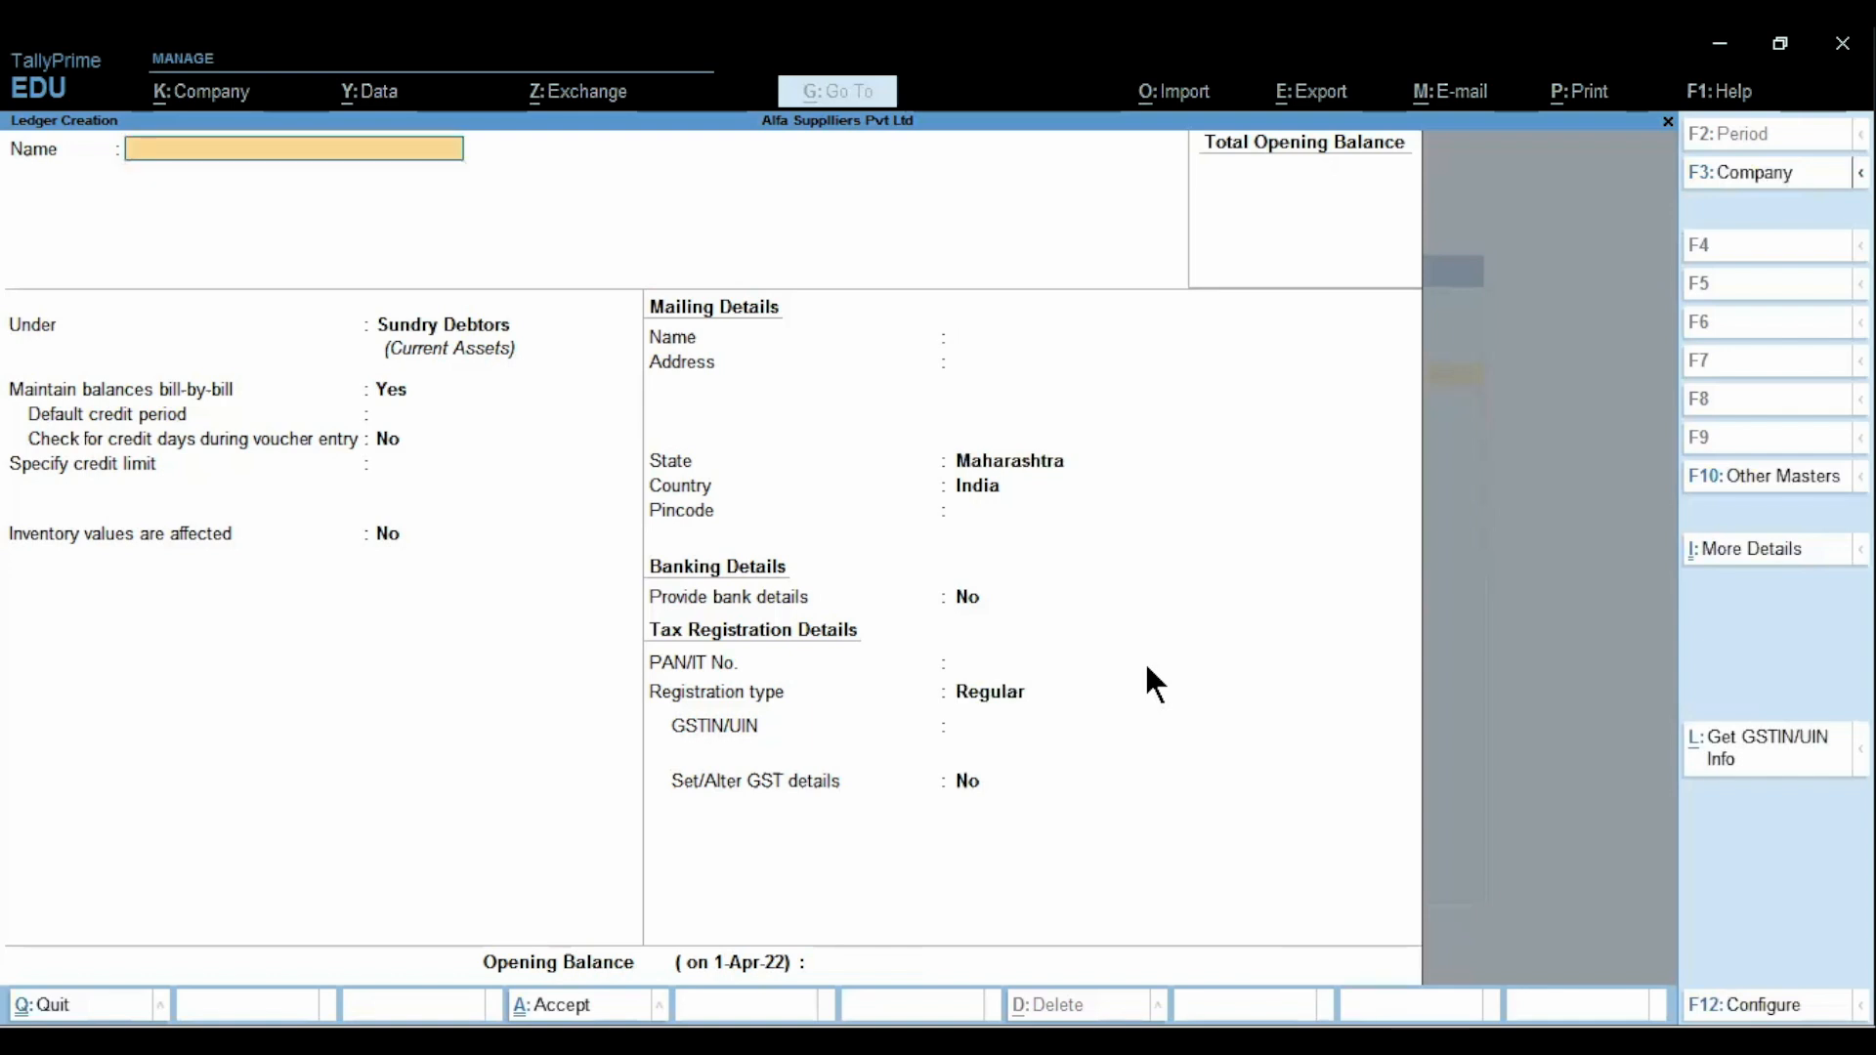
{"action": "key", "text": "Escape"}
{"action": "key", "text": "Escape"}
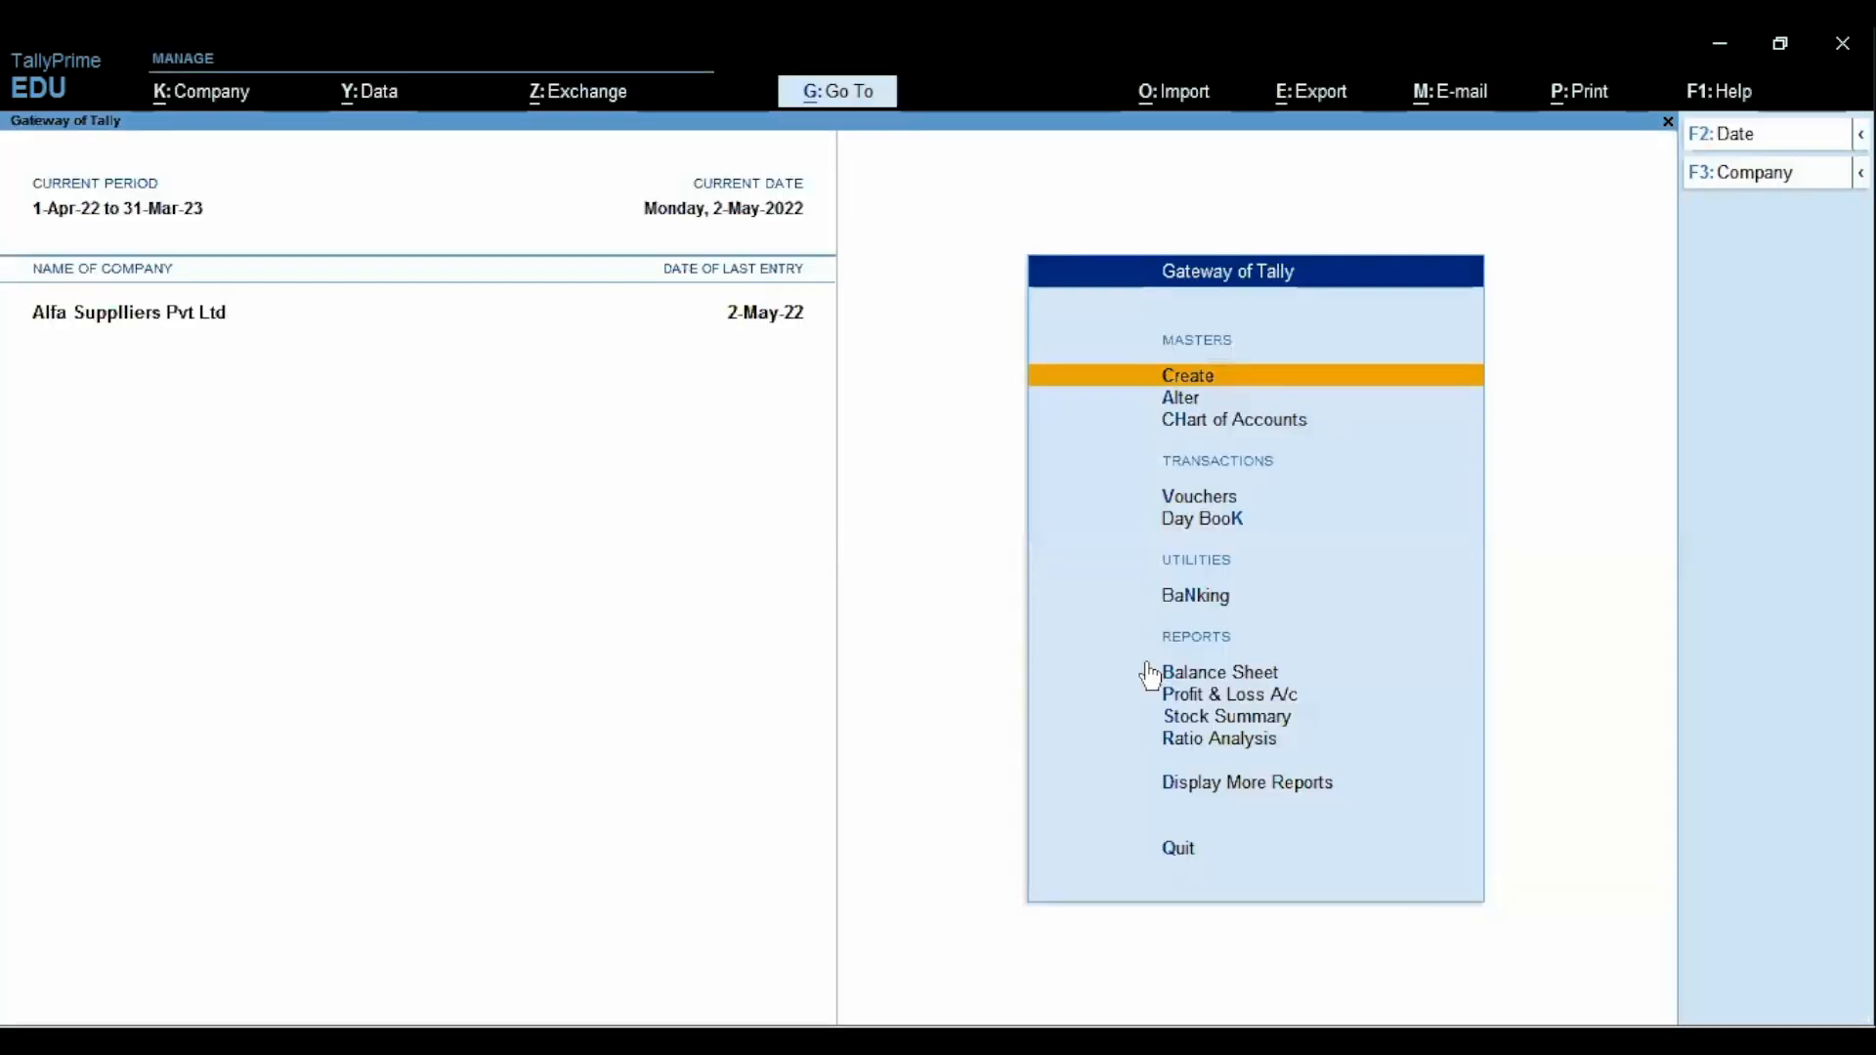
Start a new ledger named Output IGST A/c under the Duties & Taxes group
{"action": "key", "text": "Return"}
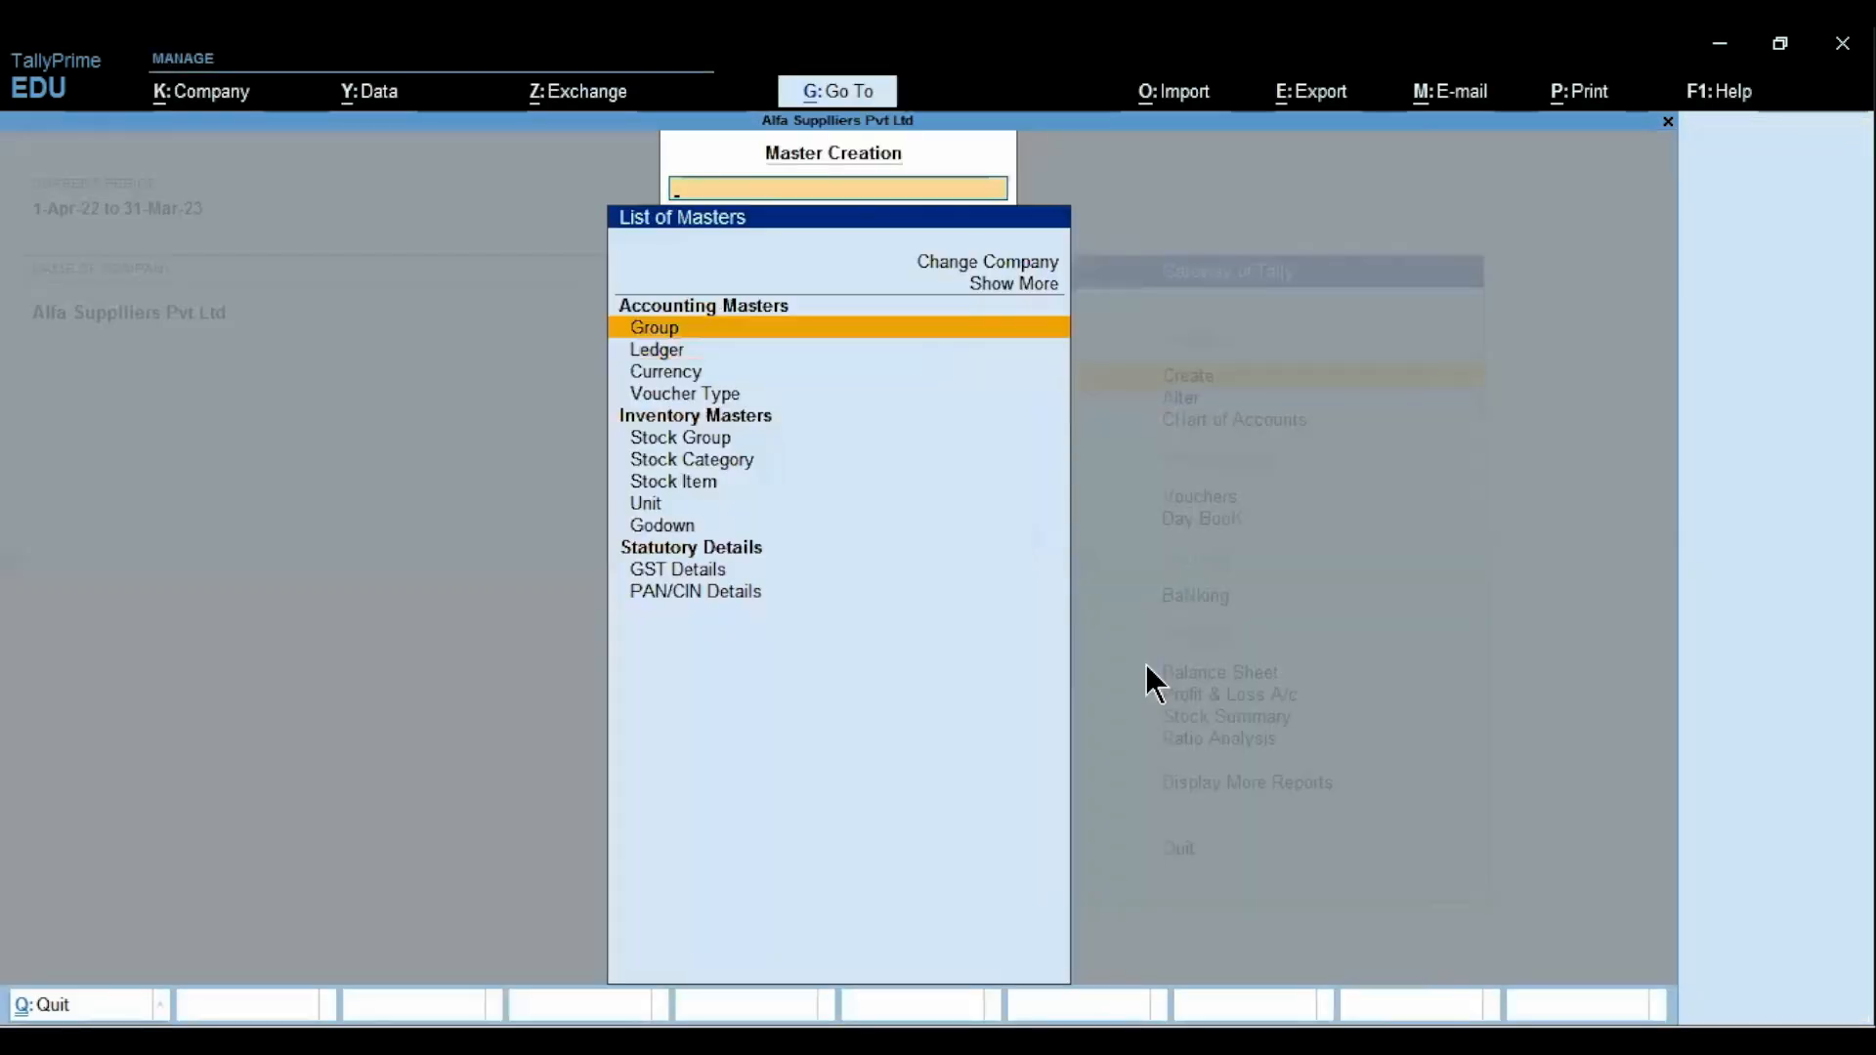
{"action": "key", "text": "Down"}
{"action": "key", "text": "Return"}
{"action": "type", "text": "Output IGST A/c"}
{"action": "key", "text": "Return"}
{"action": "type", "text": "Du"}
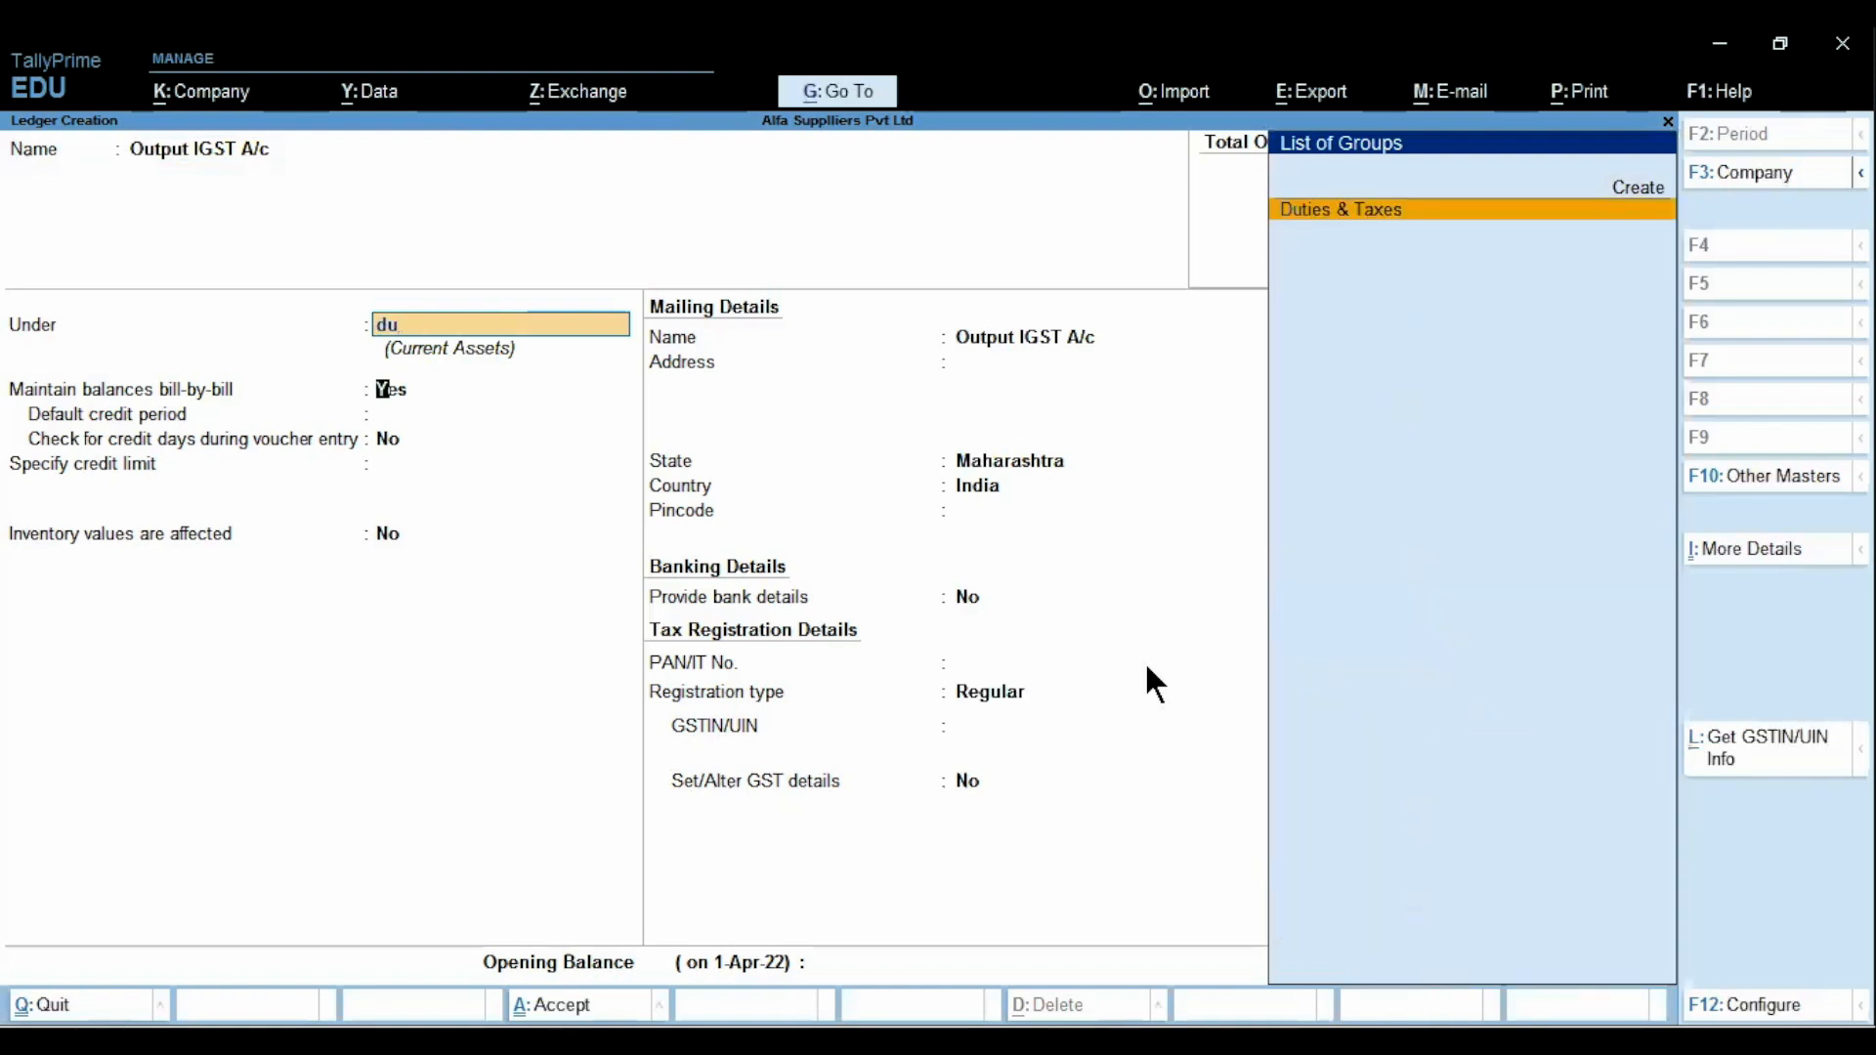
{"action": "key", "text": "Return"}
Set Output IGST A/c's duty type to GST and tax type to Integrated Tax, save it and return to the Gateway of Tally
{"action": "key", "text": "Up"}
{"action": "key", "text": "Return"}
{"action": "key", "text": "Down"}
{"action": "key", "text": "Down"}
{"action": "key", "text": "Return"}
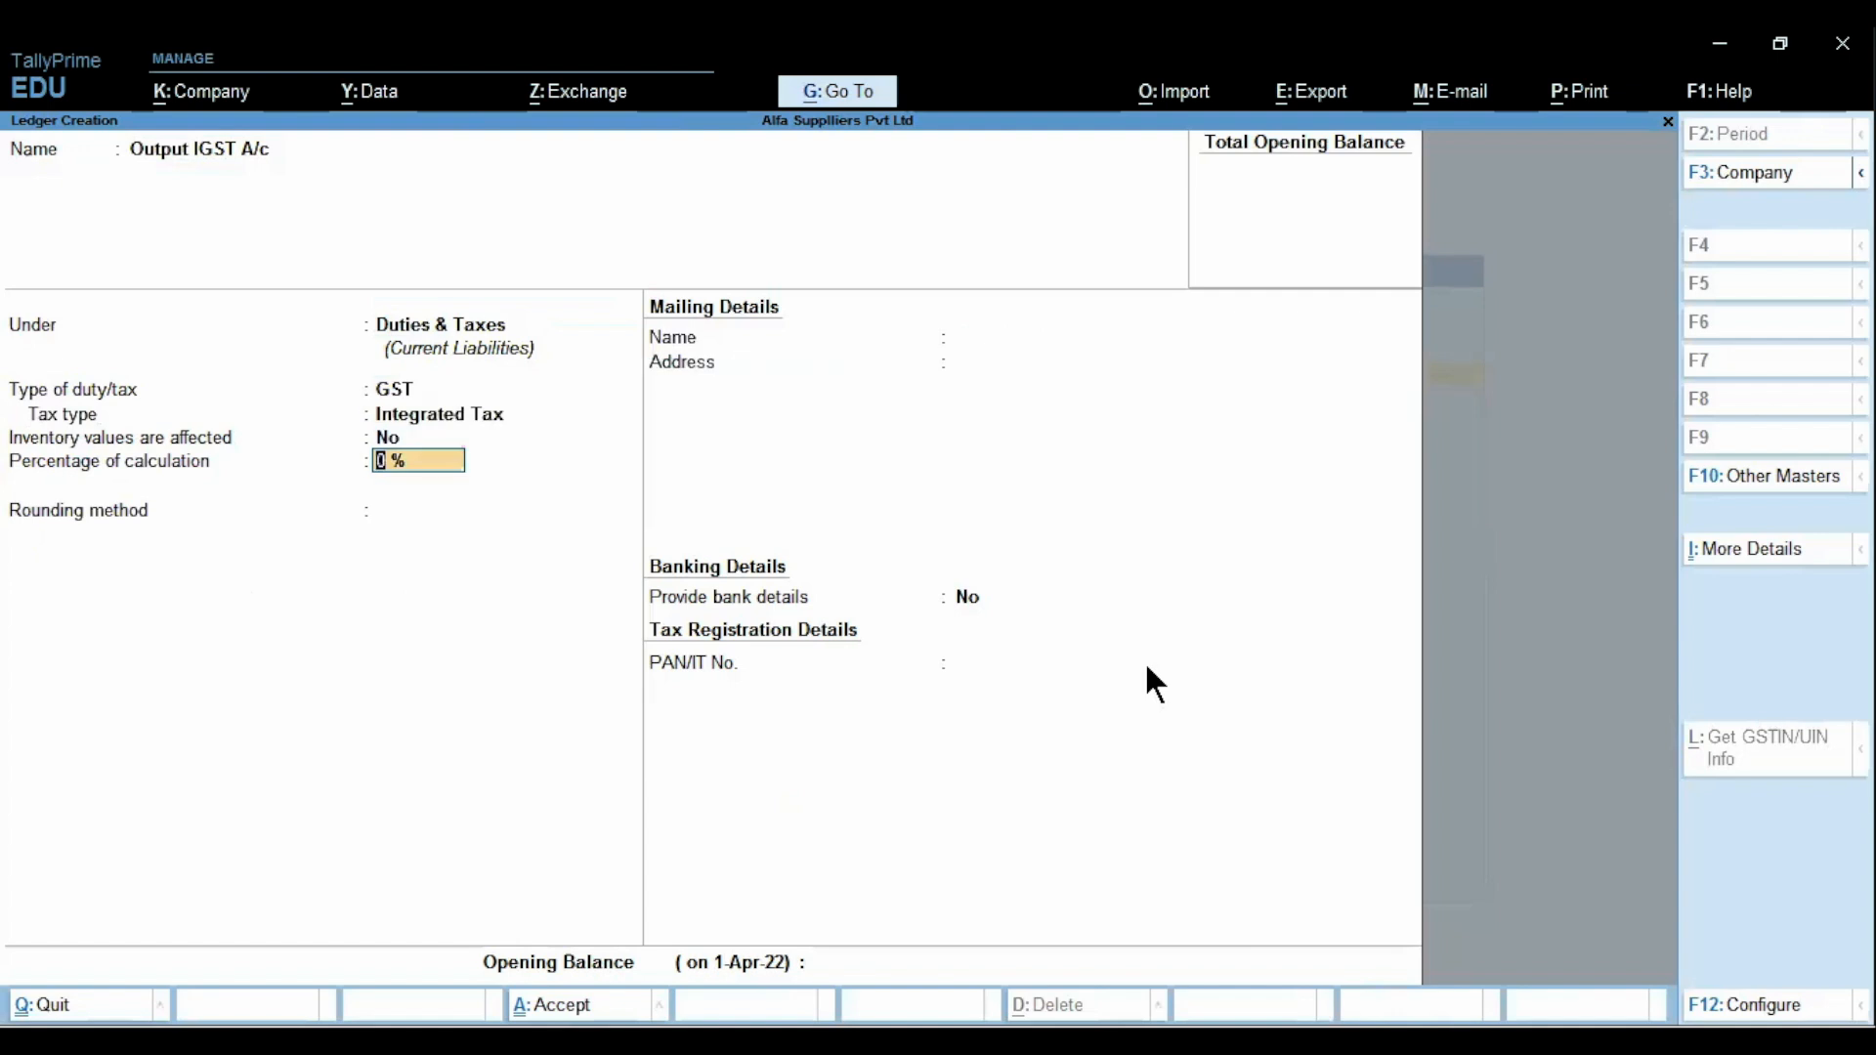
{"action": "key", "text": "ctrl+a"}
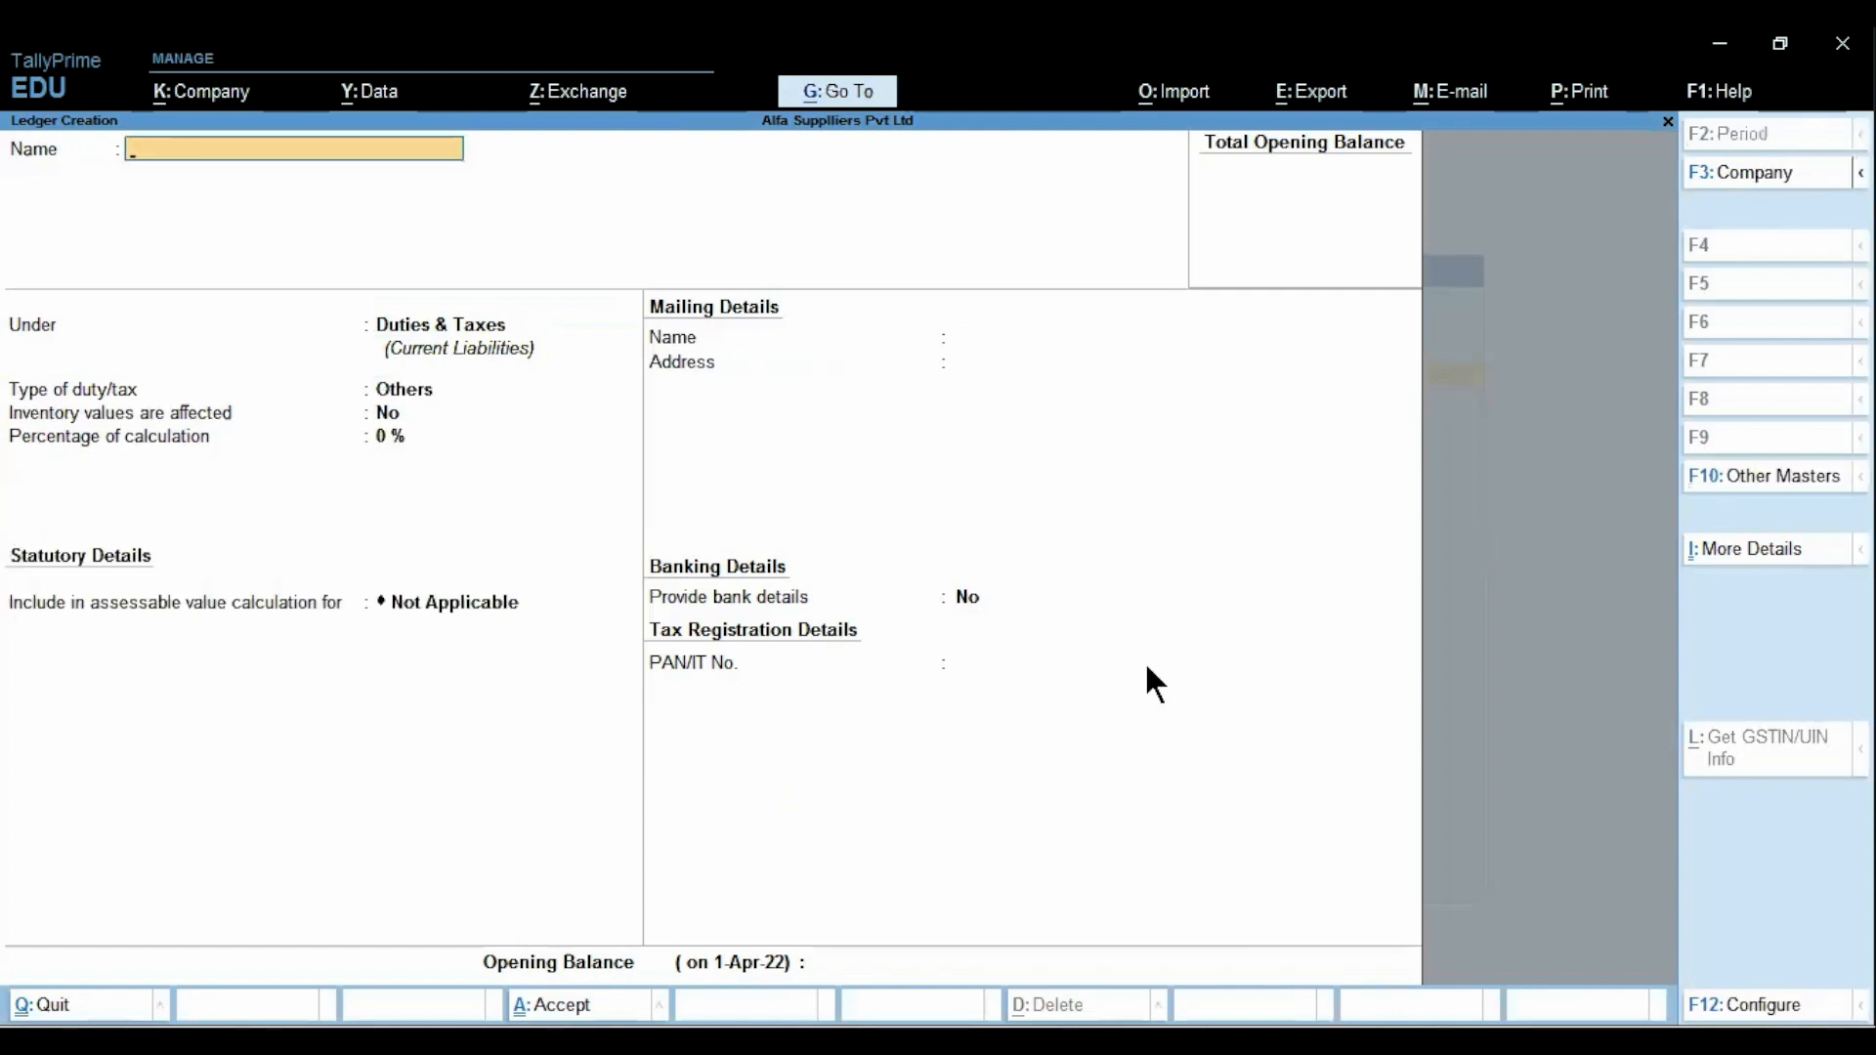
{"action": "key", "text": "Escape"}
{"action": "key", "text": "Return"}
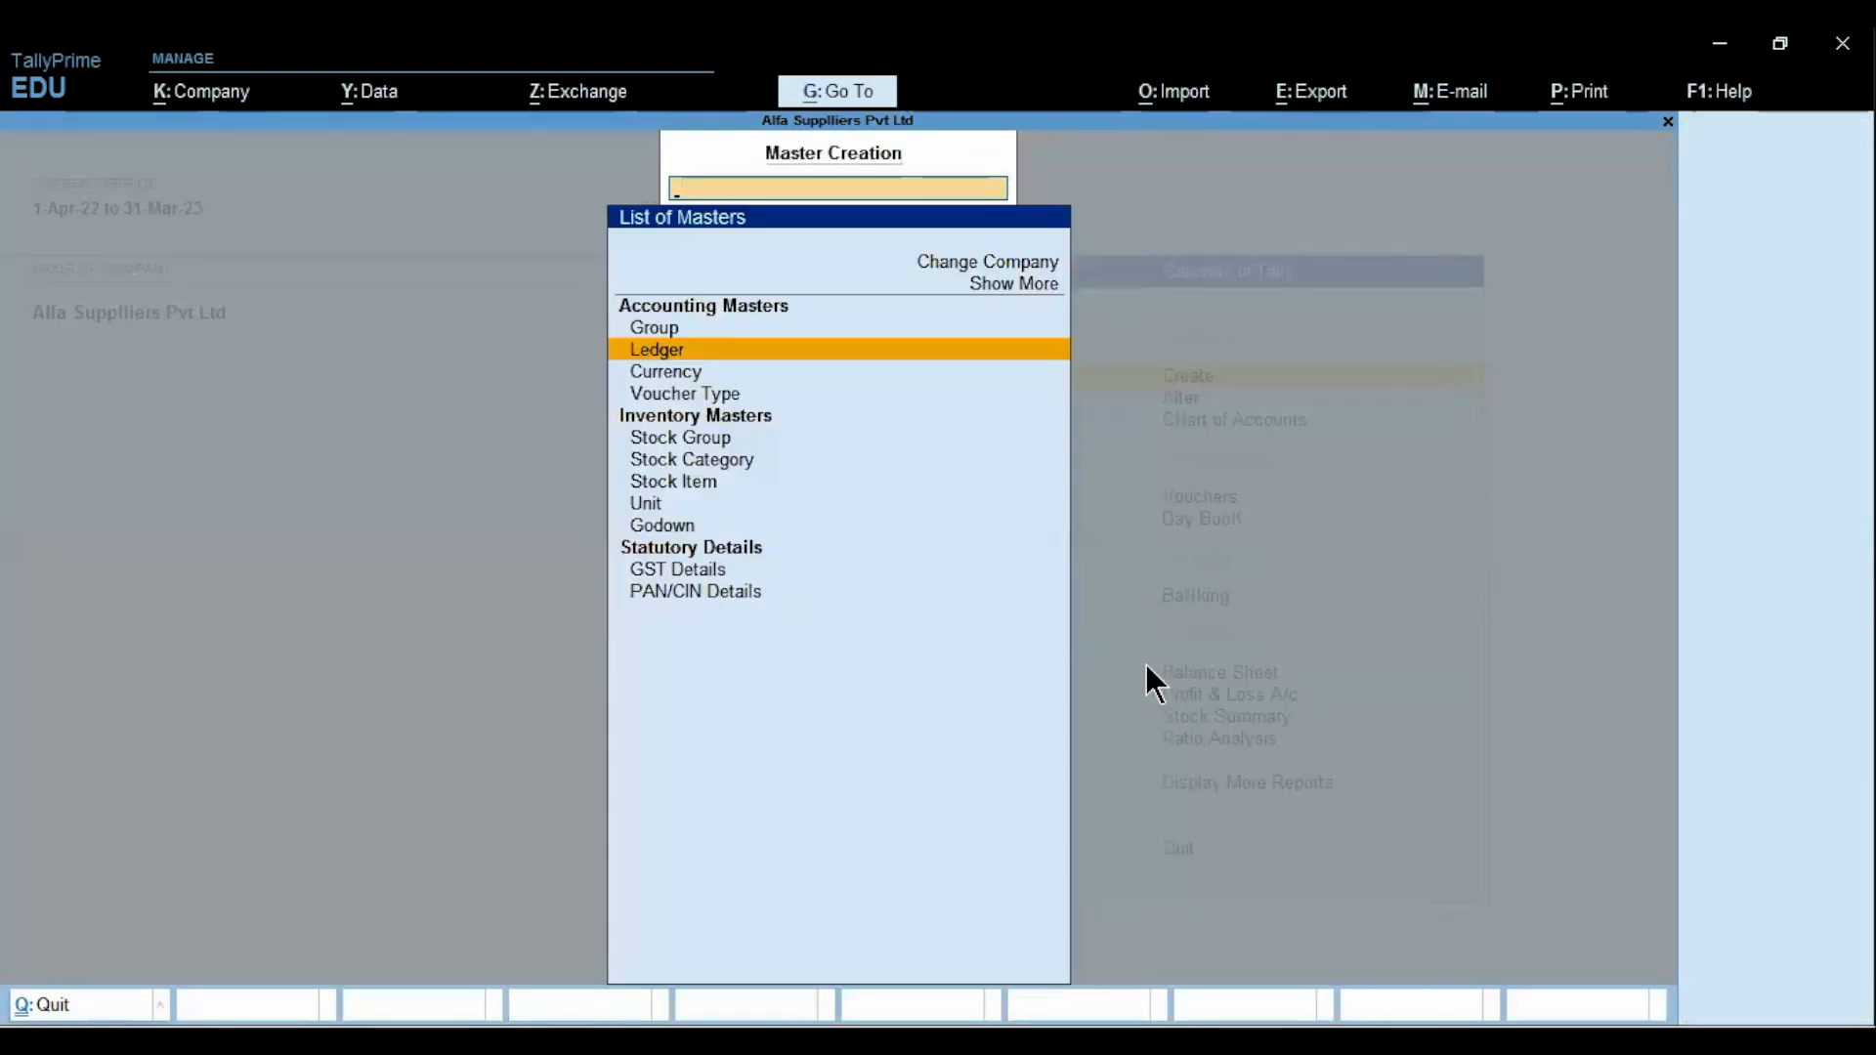
{"action": "key", "text": "Escape"}
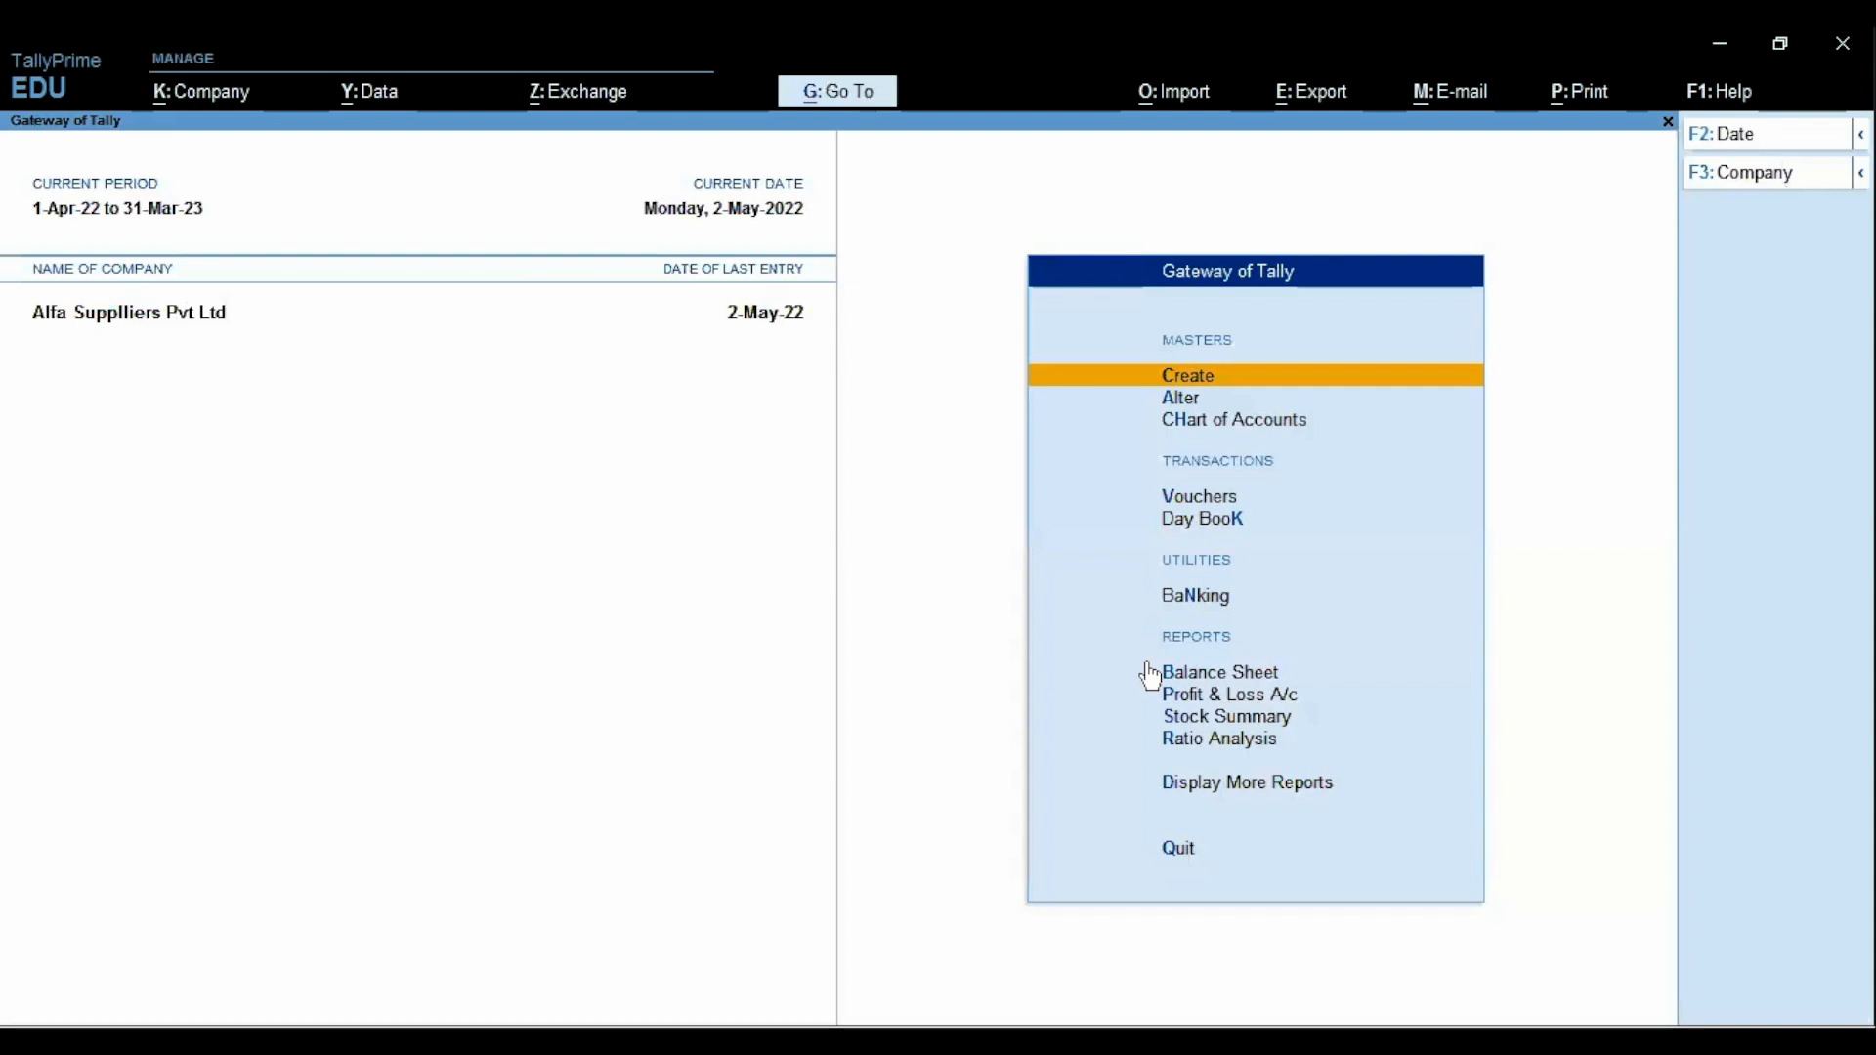
Start a new sales voucher, keeping the date 2-May-22
{"action": "key", "text": "Down"}
{"action": "key", "text": "Down"}
{"action": "key", "text": "Down"}
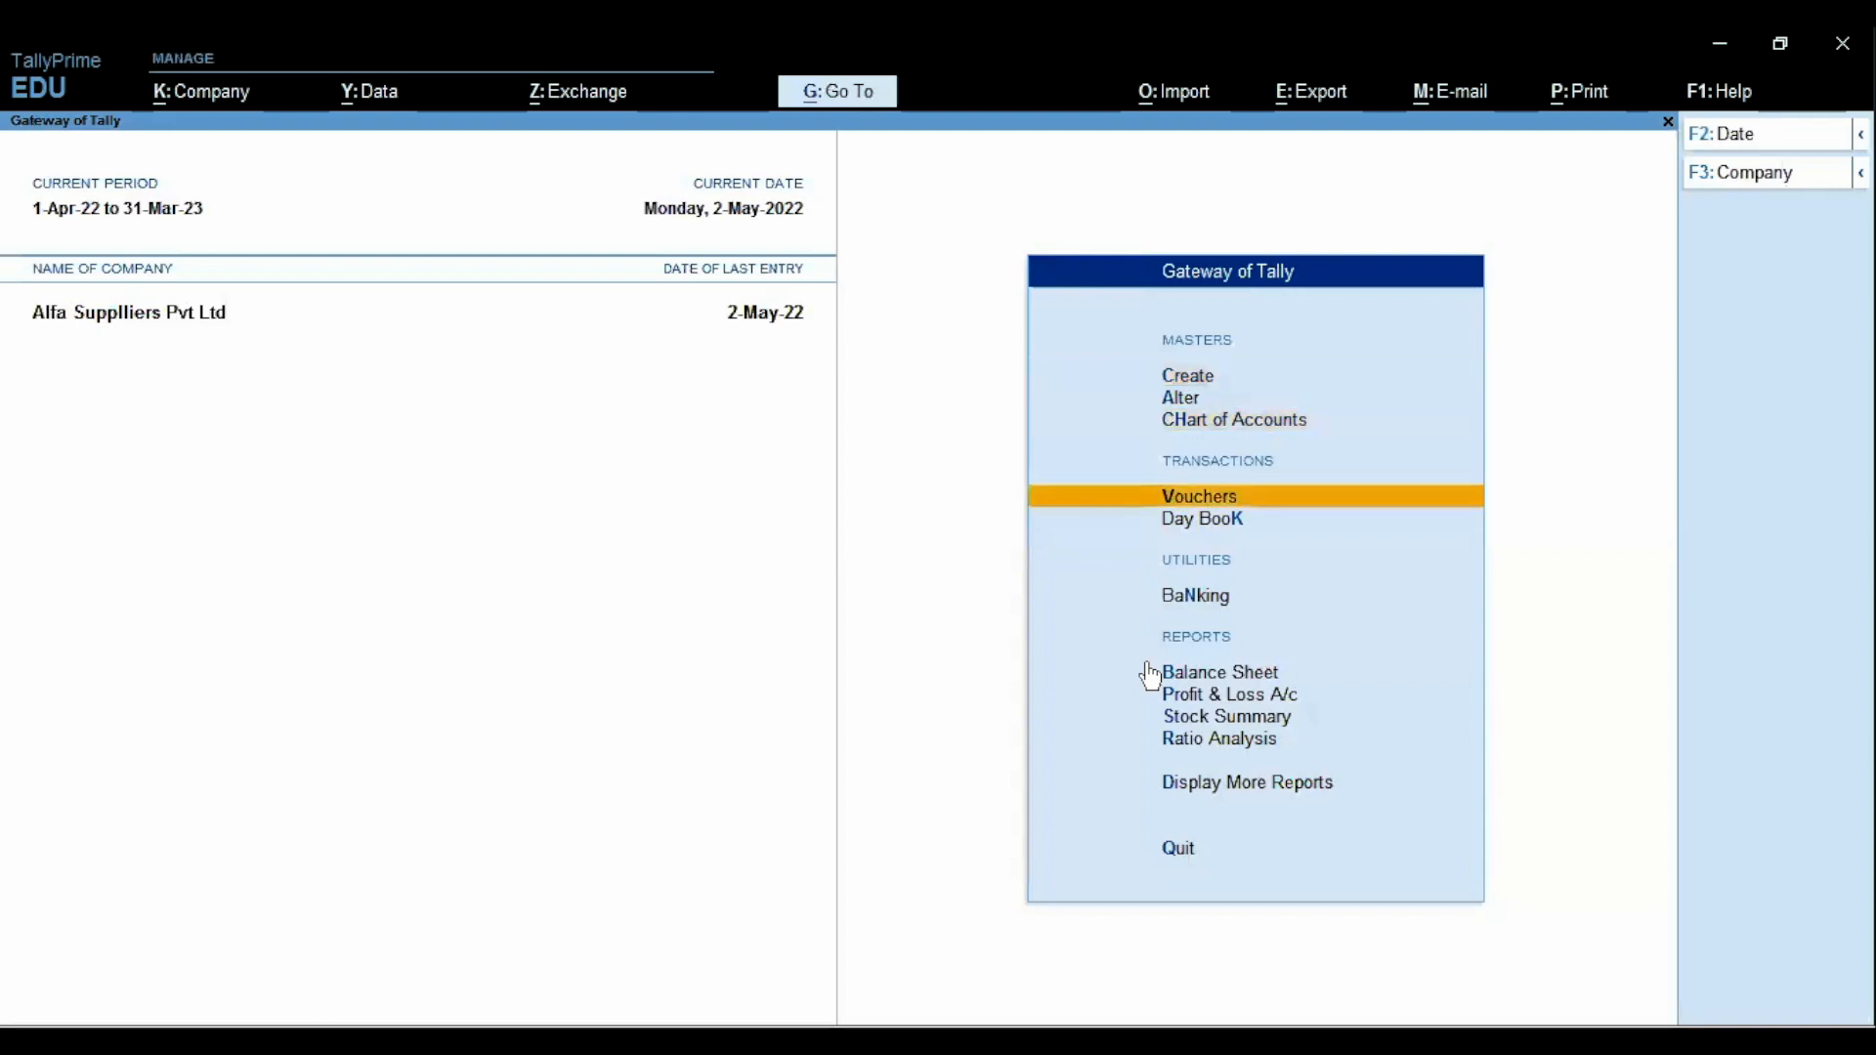
{"action": "key", "text": "Return"}
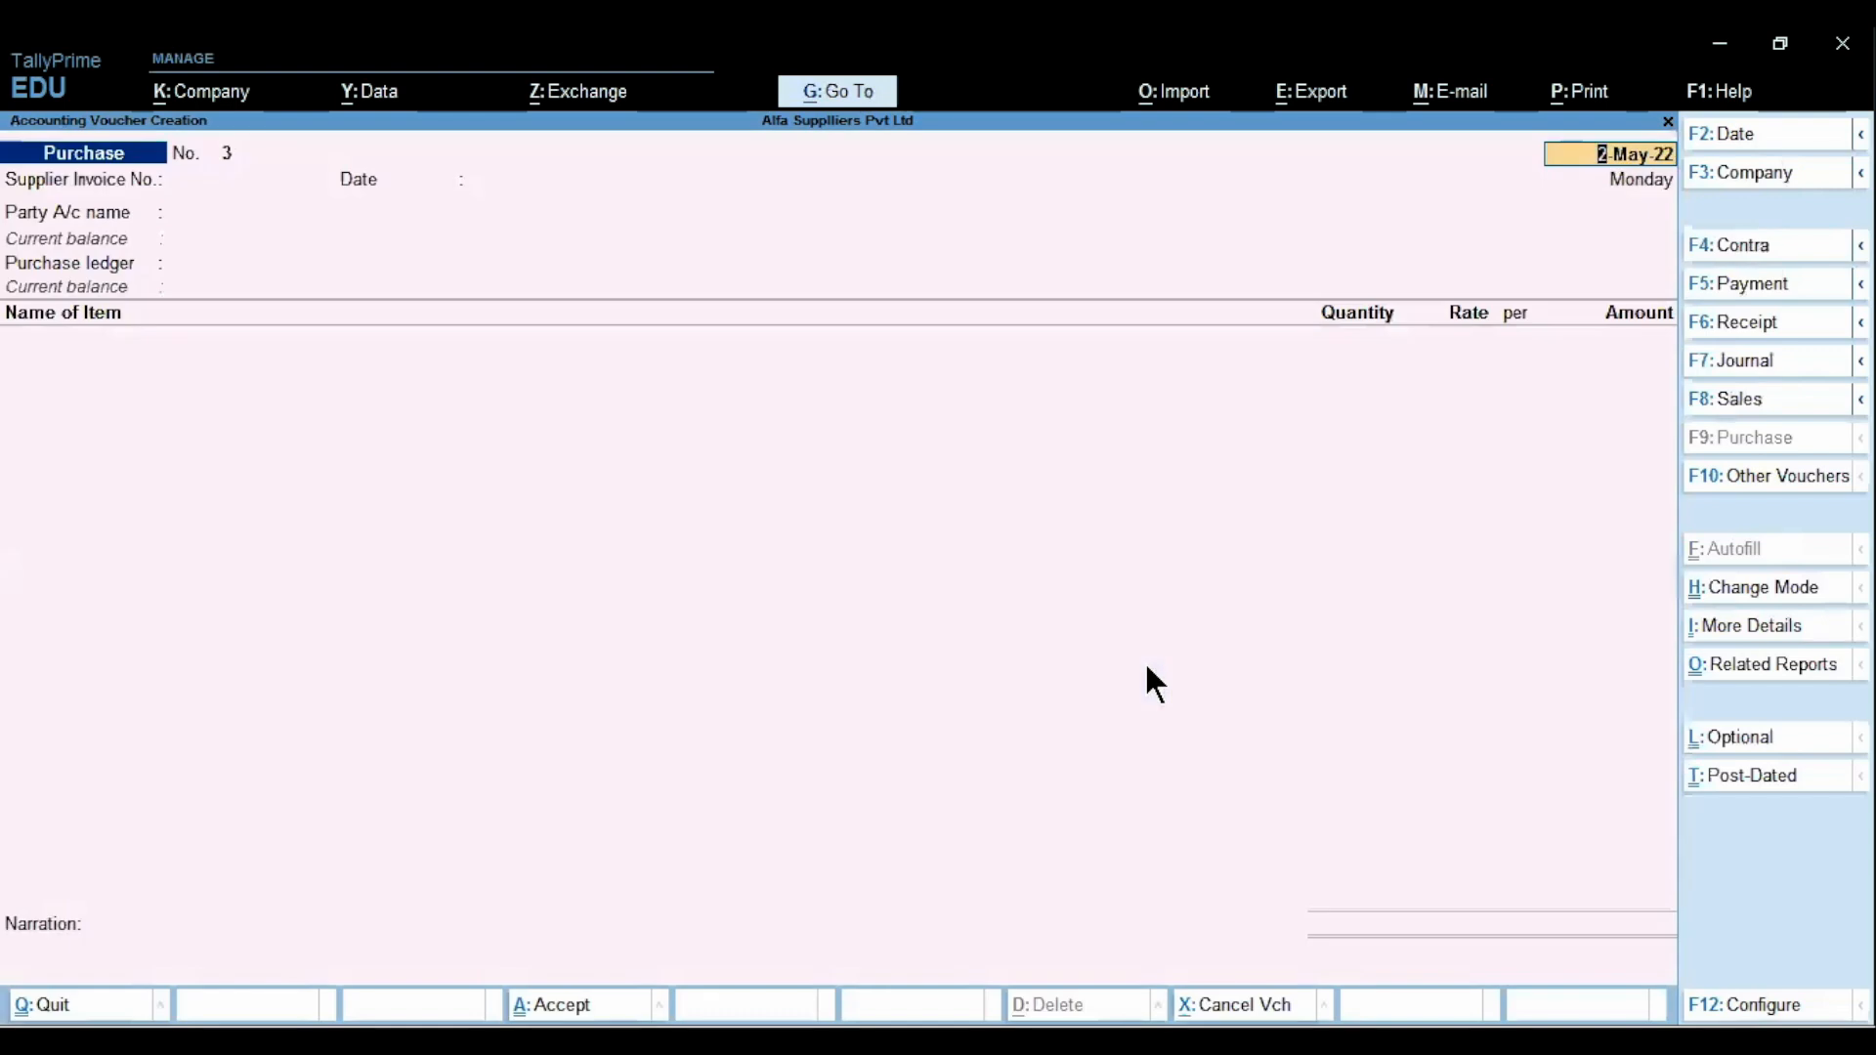
{"action": "left_click", "coordinate": [1748, 408]}
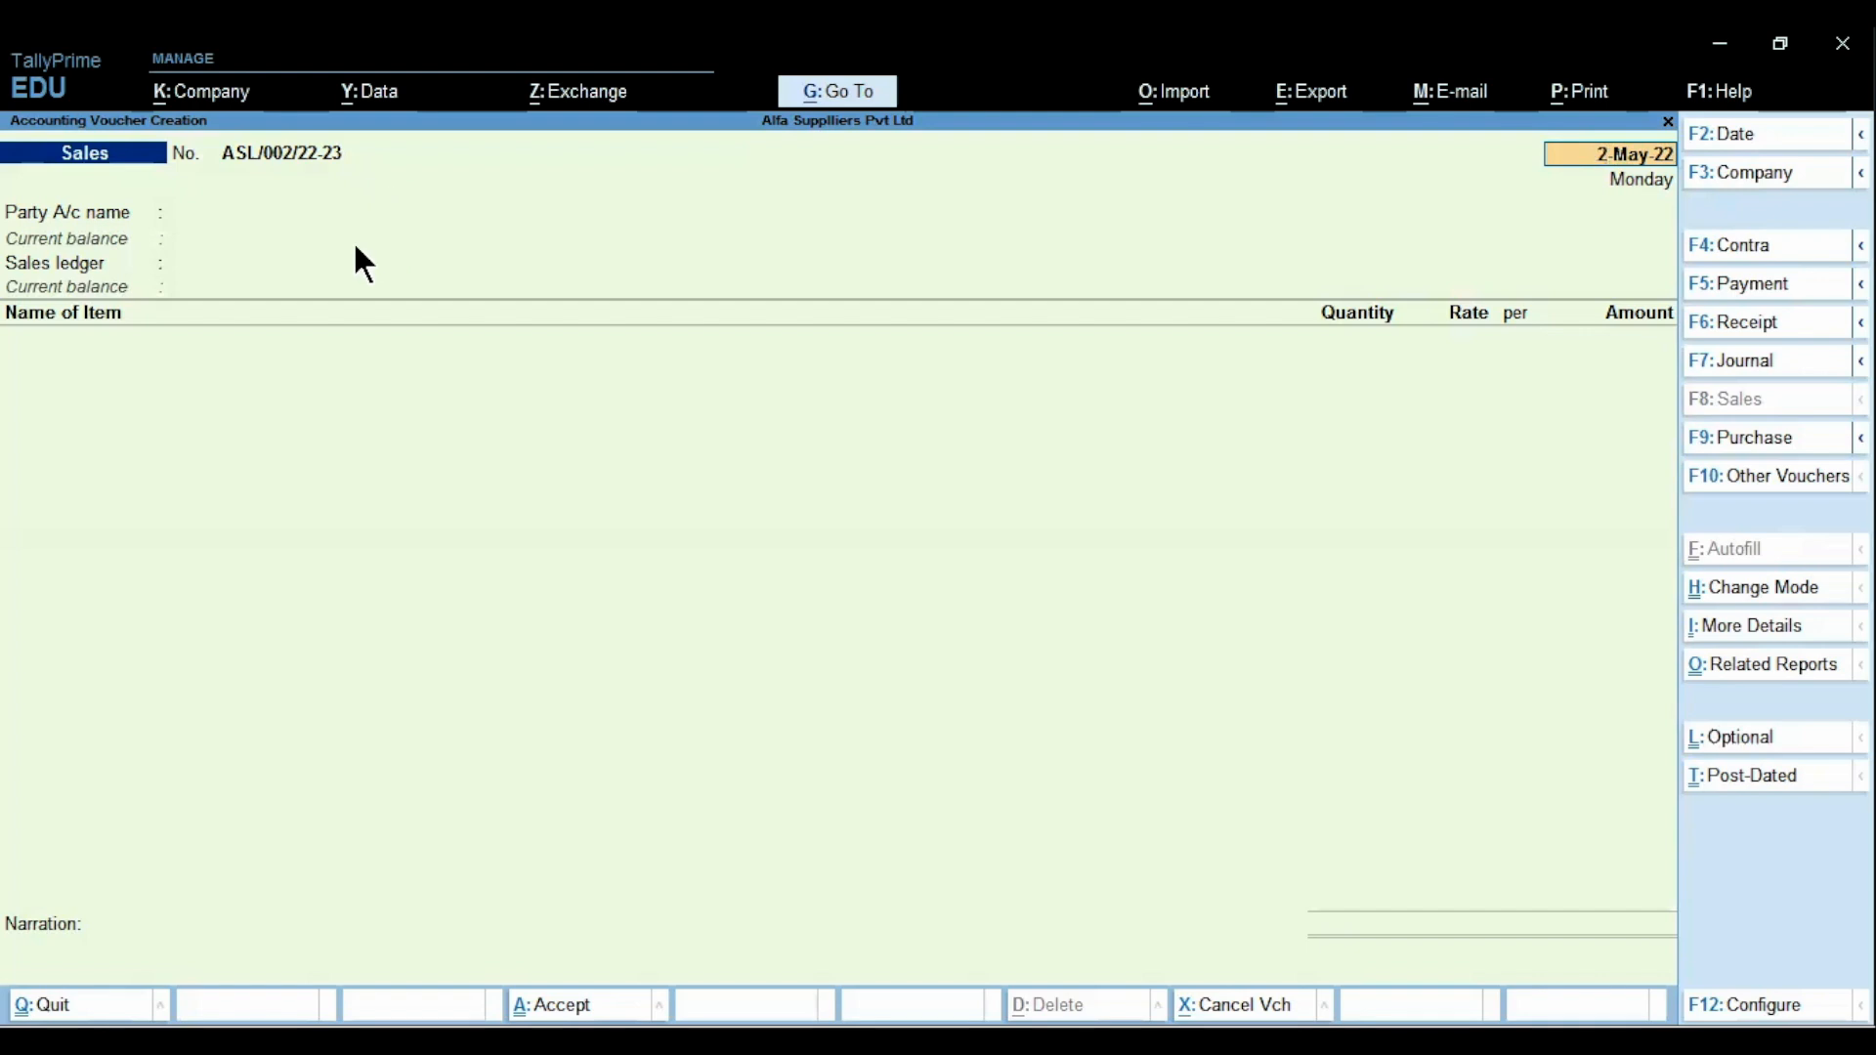
{"action": "key", "text": "Return"}
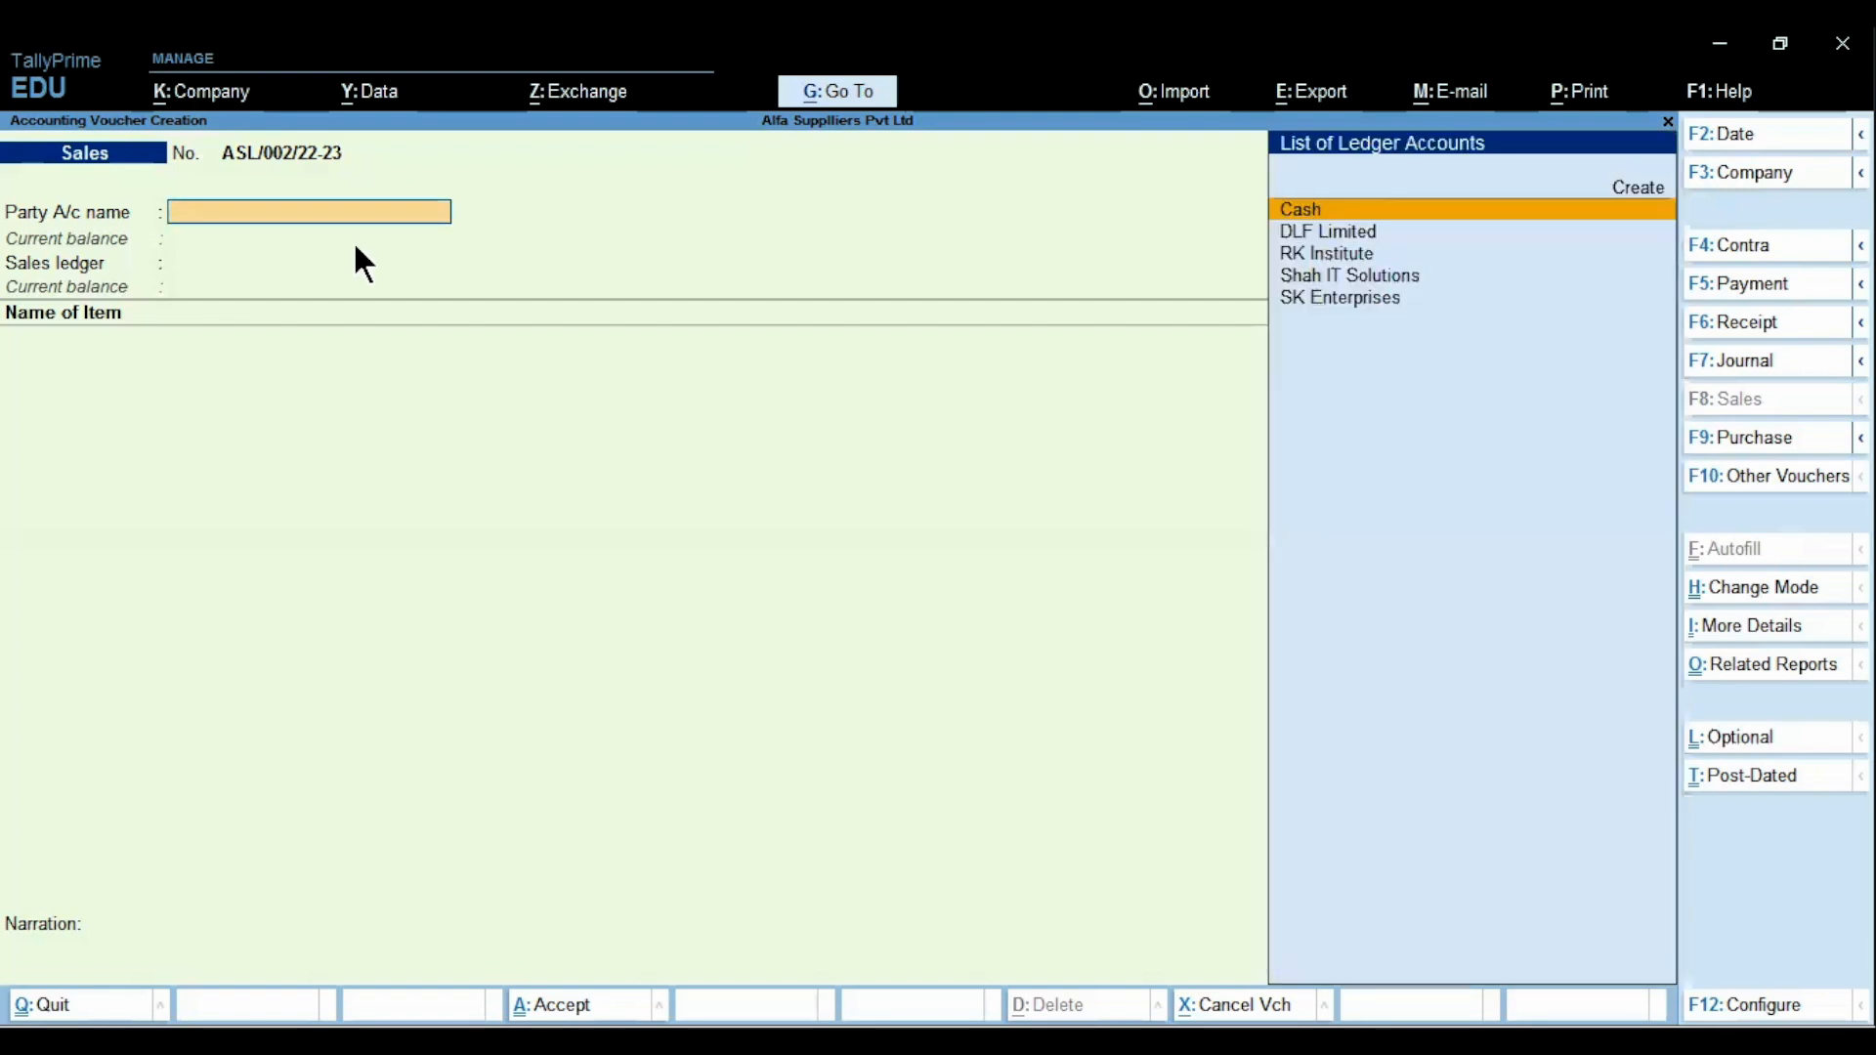
Choose RK Institute as the party and Sales A/c as the sales ledger, accepting the dispatch and party details unchanged
{"action": "key", "text": "Down"}
{"action": "key", "text": "Down"}
{"action": "key", "text": "Return"}
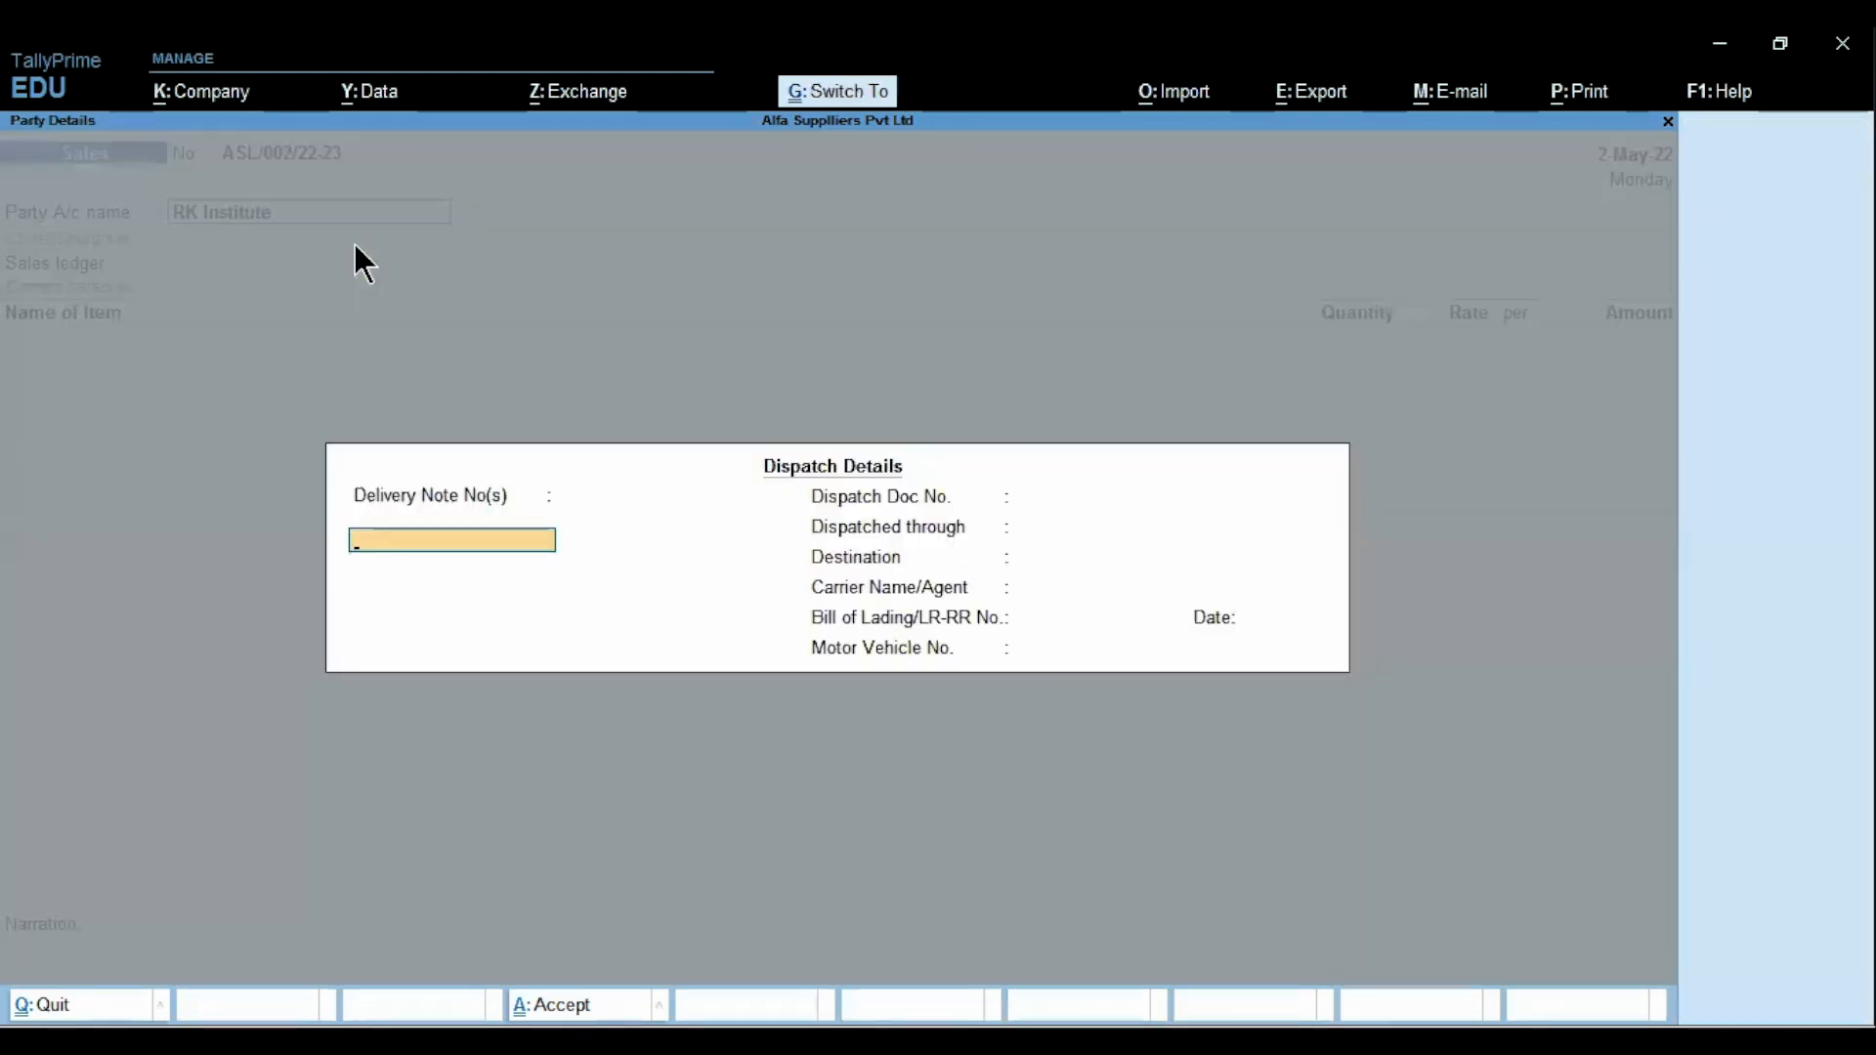
{"action": "key", "text": "ctrl+a"}
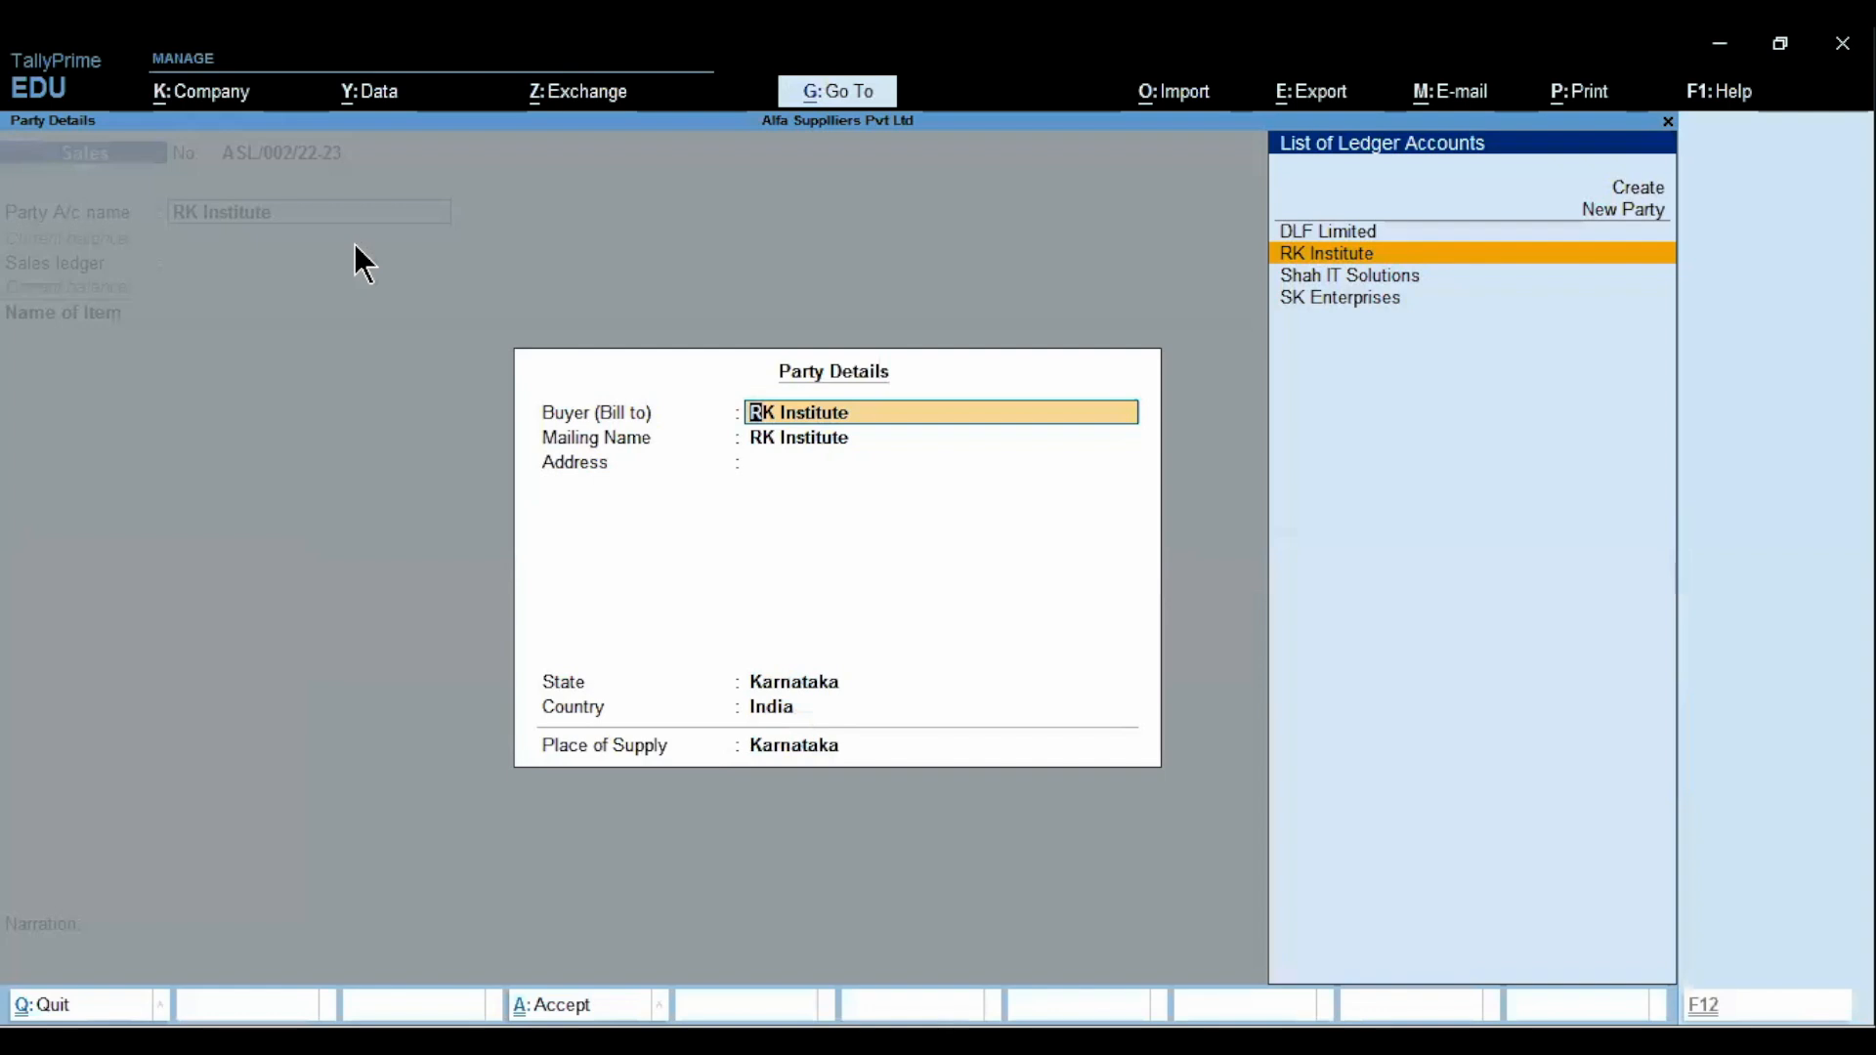
{"action": "key", "text": "ctrl+a"}
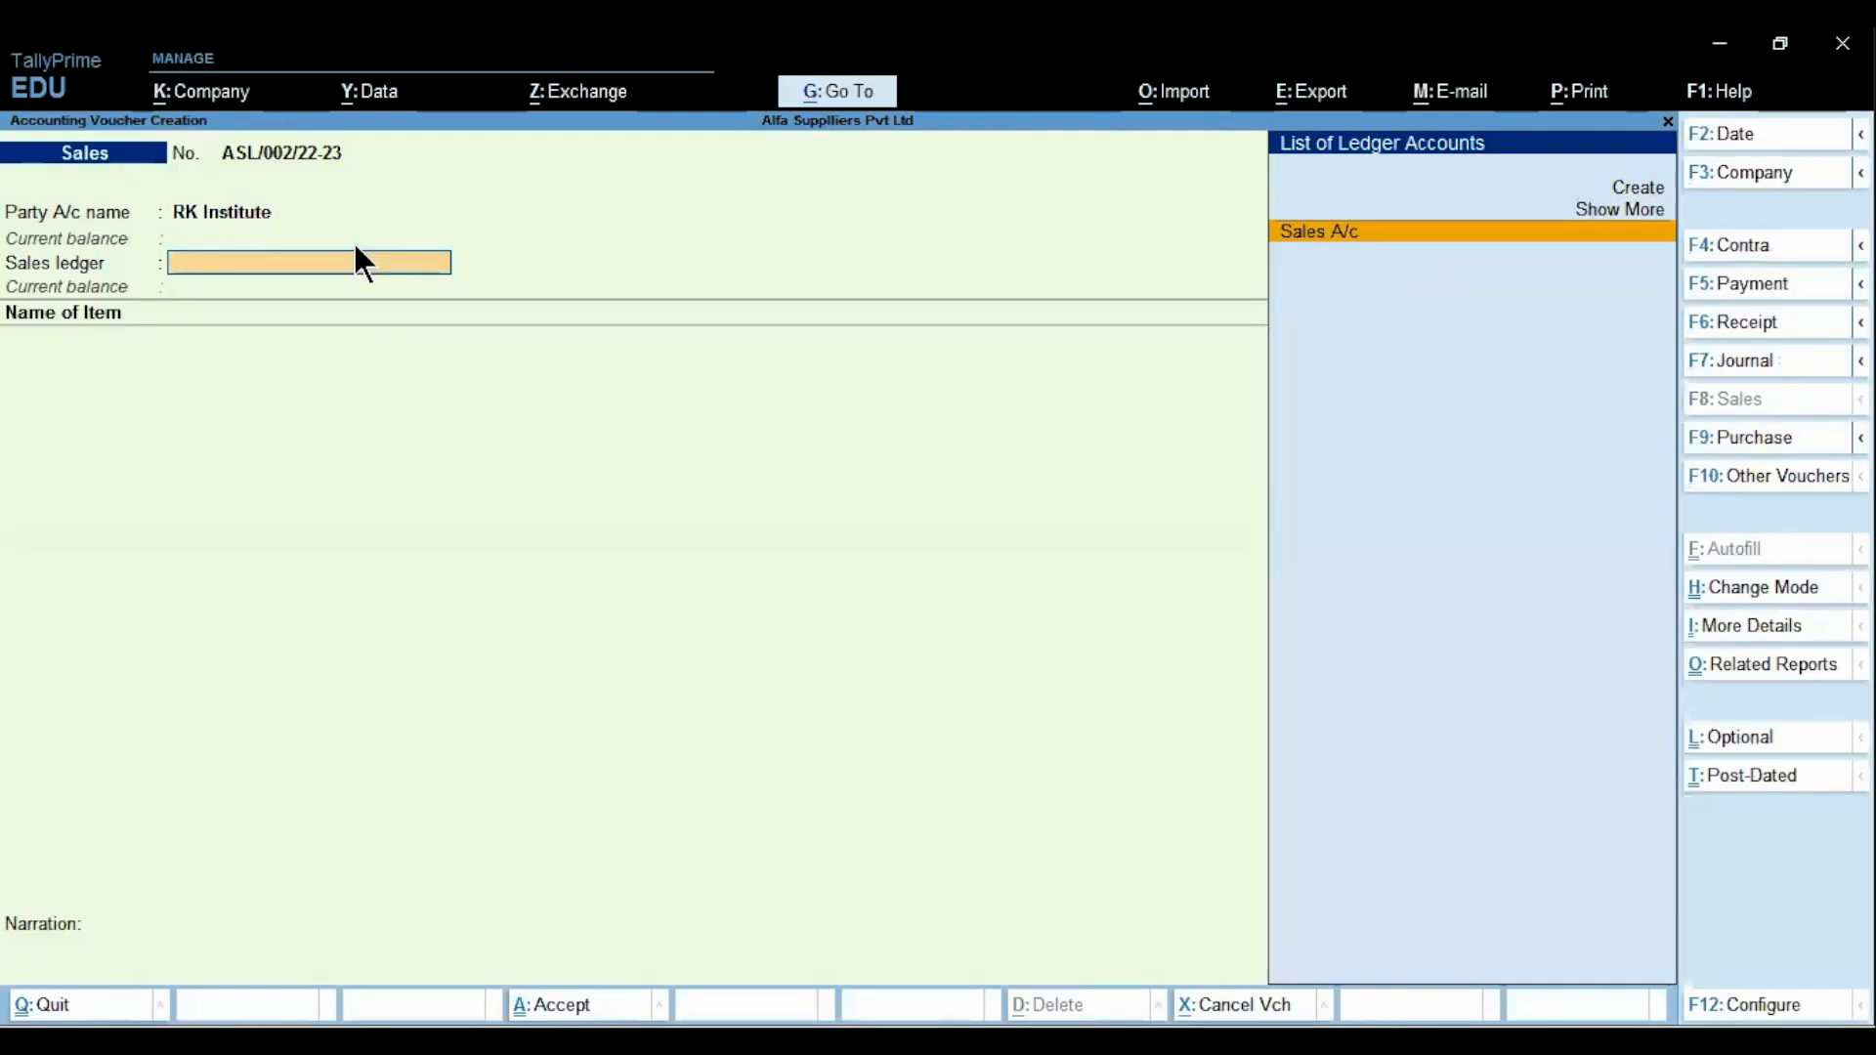
{"action": "key", "text": "Return"}
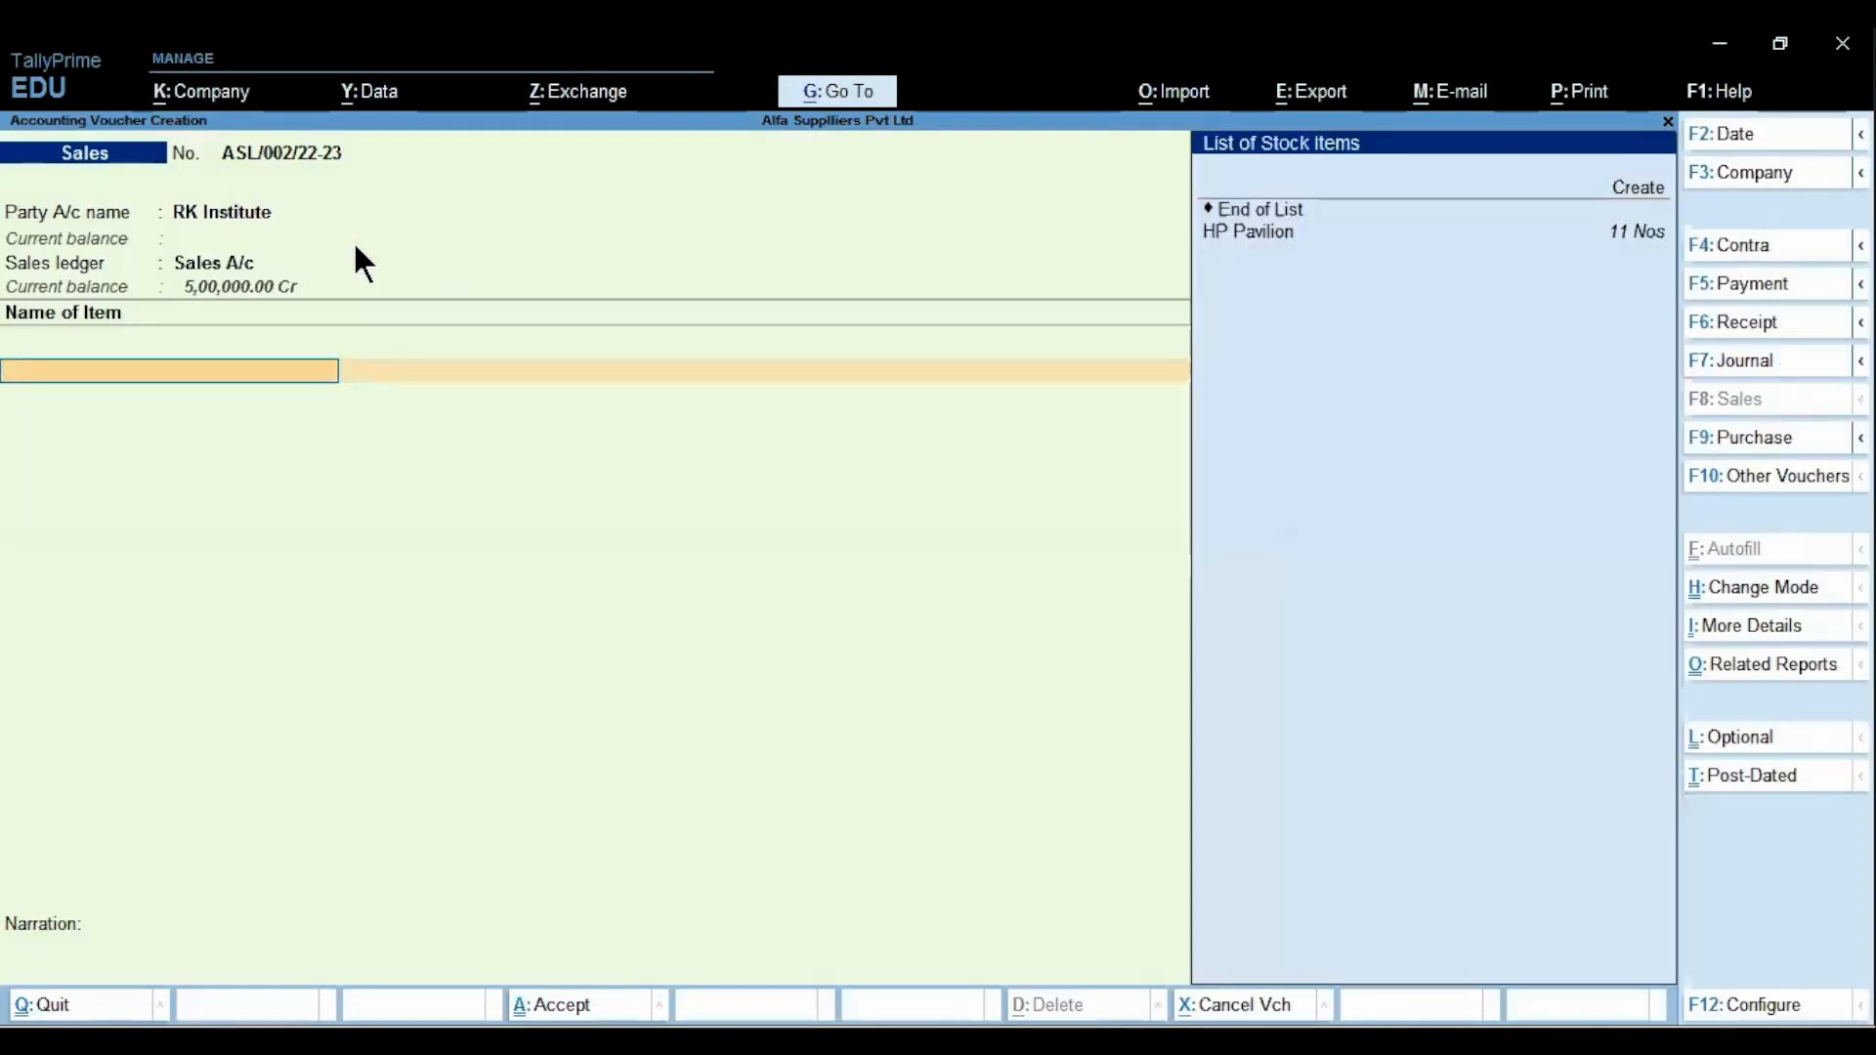
Add the HP Pavilion item from the MG Road godown with a quantity of 11 Nos at the default rate of 50,000.00
{"action": "key", "text": "Down"}
{"action": "key", "text": "Return"}
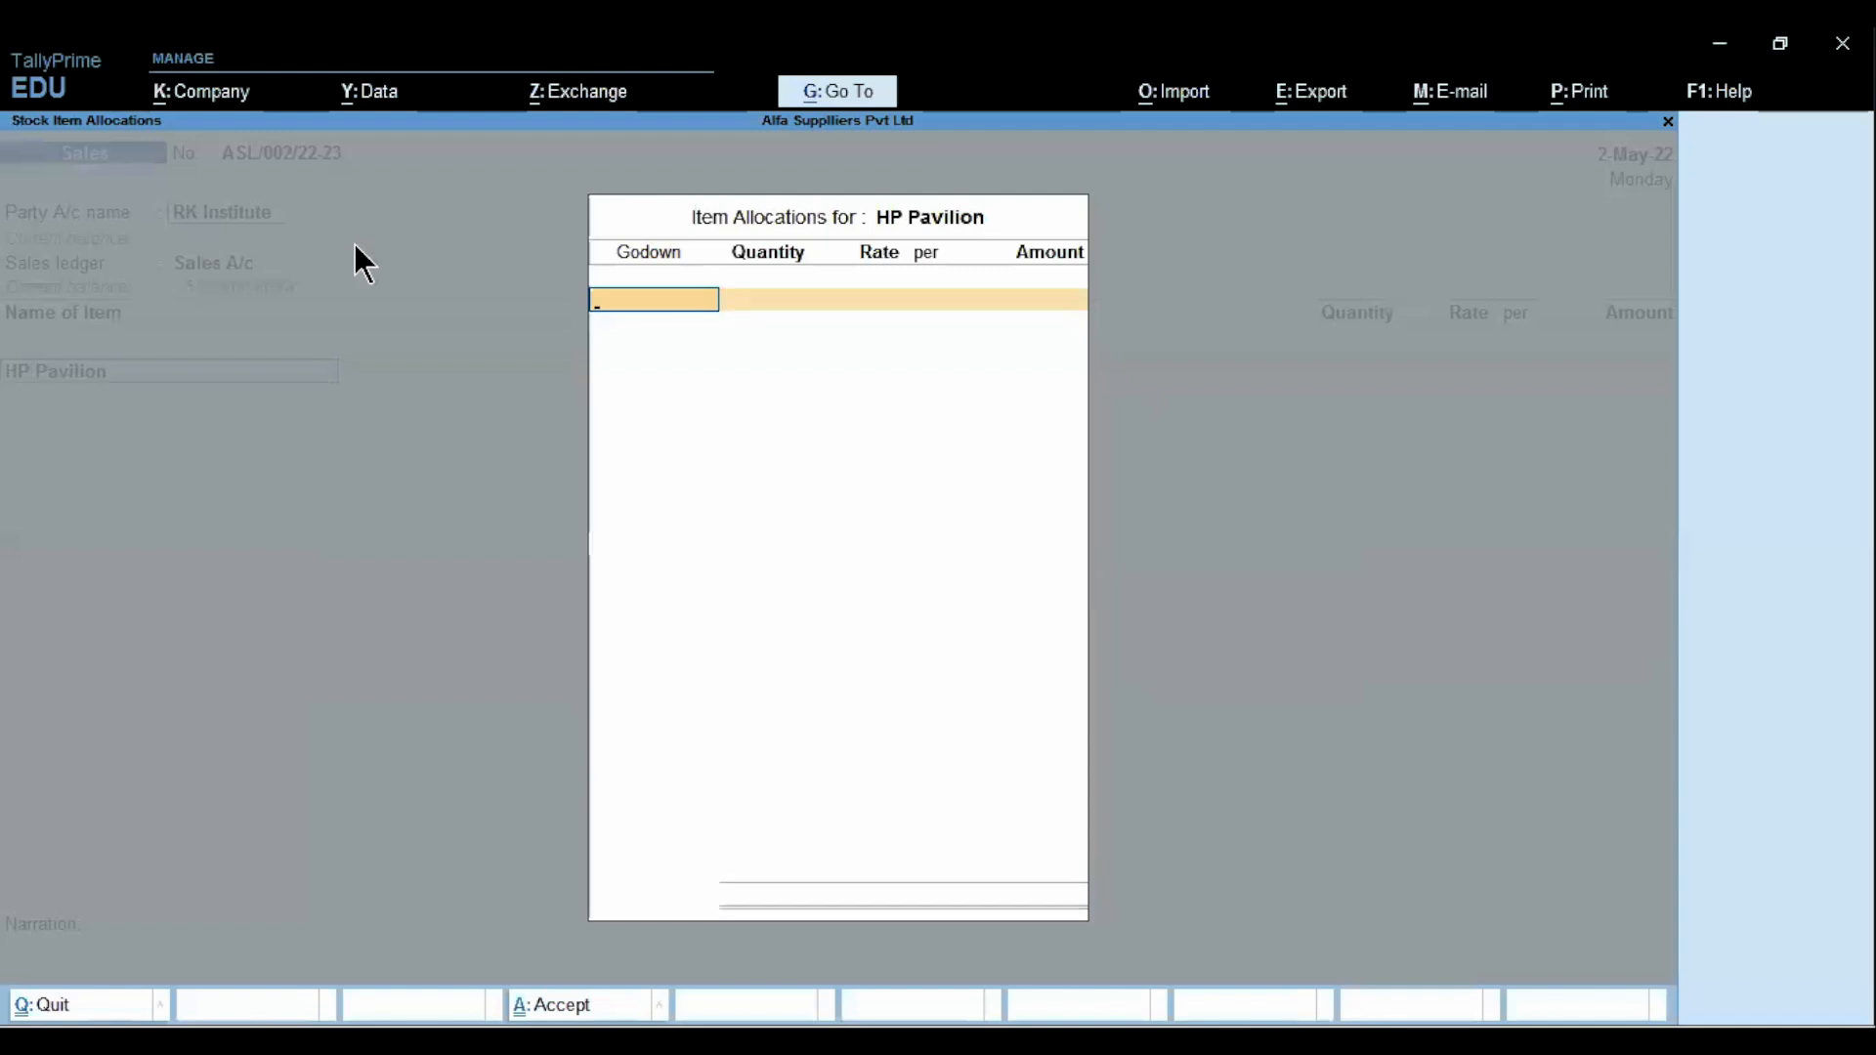
{"action": "key", "text": "Return"}
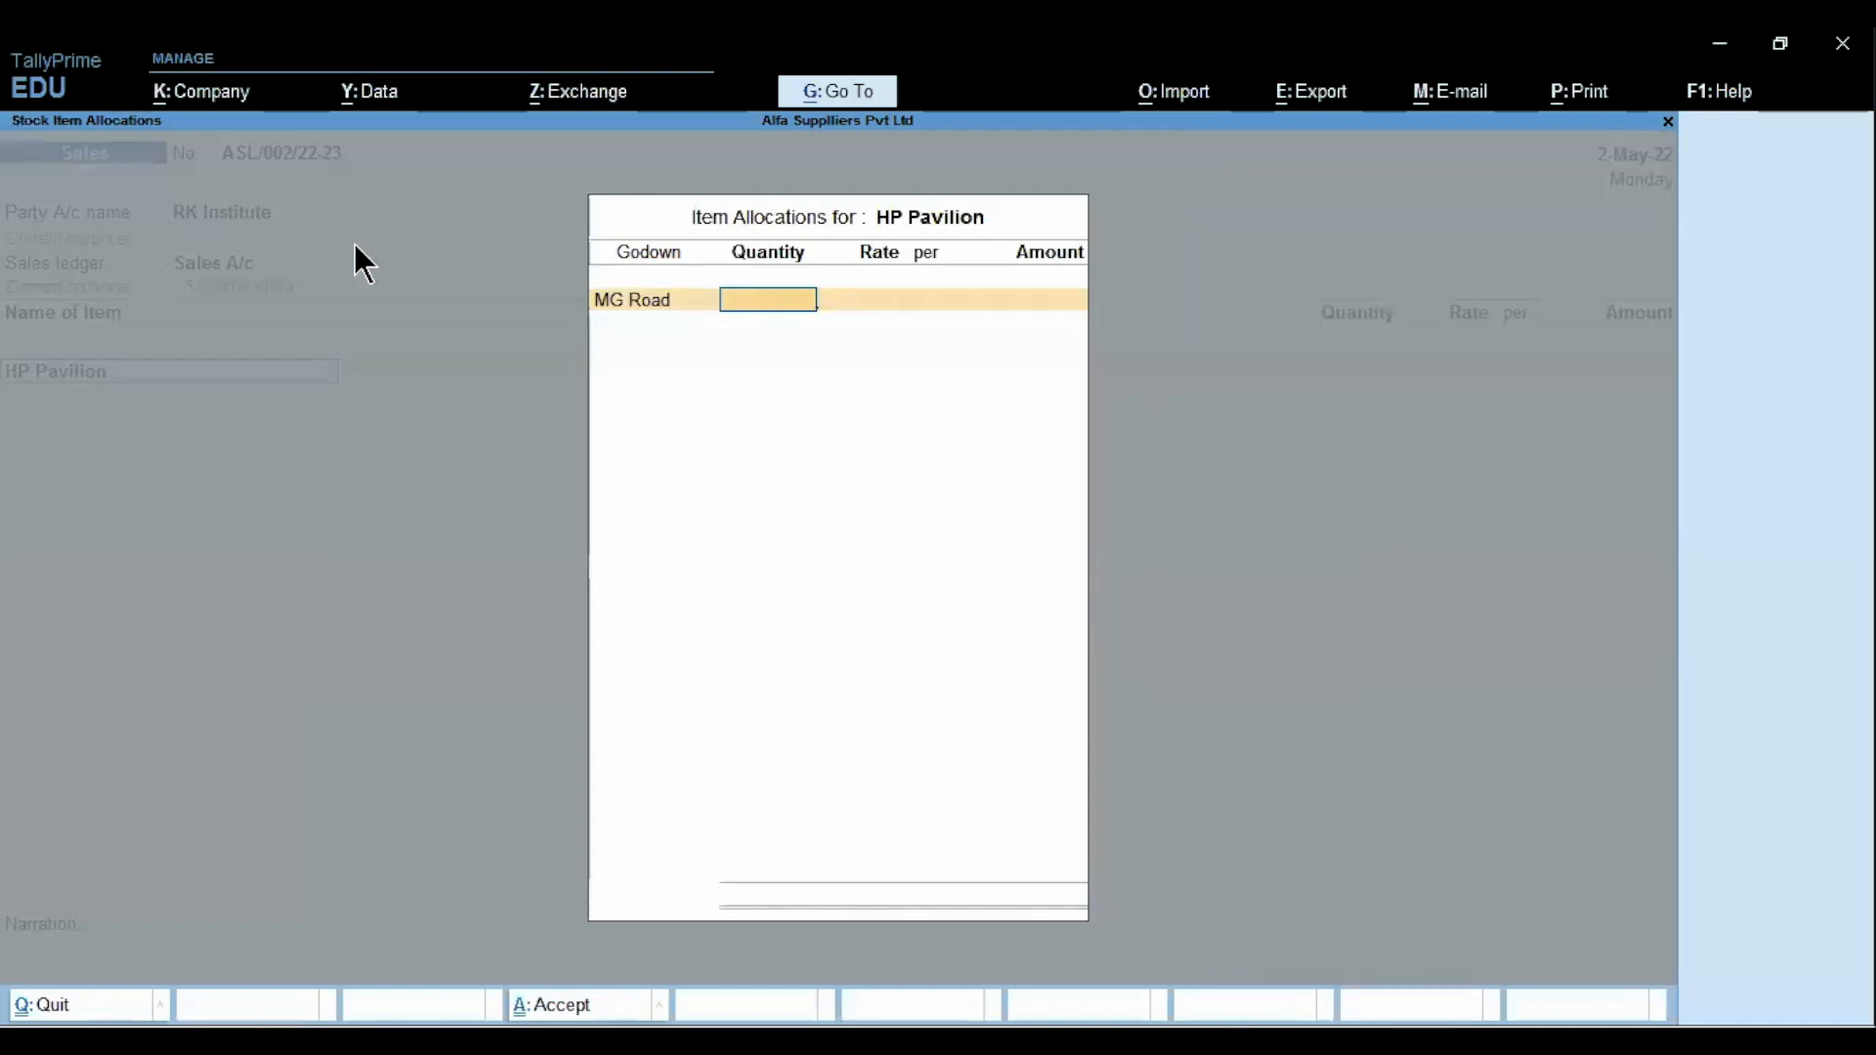
{"action": "type", "text": "11"}
{"action": "key", "text": "Return"}
{"action": "key", "text": "Return"}
{"action": "key", "text": "Return"}
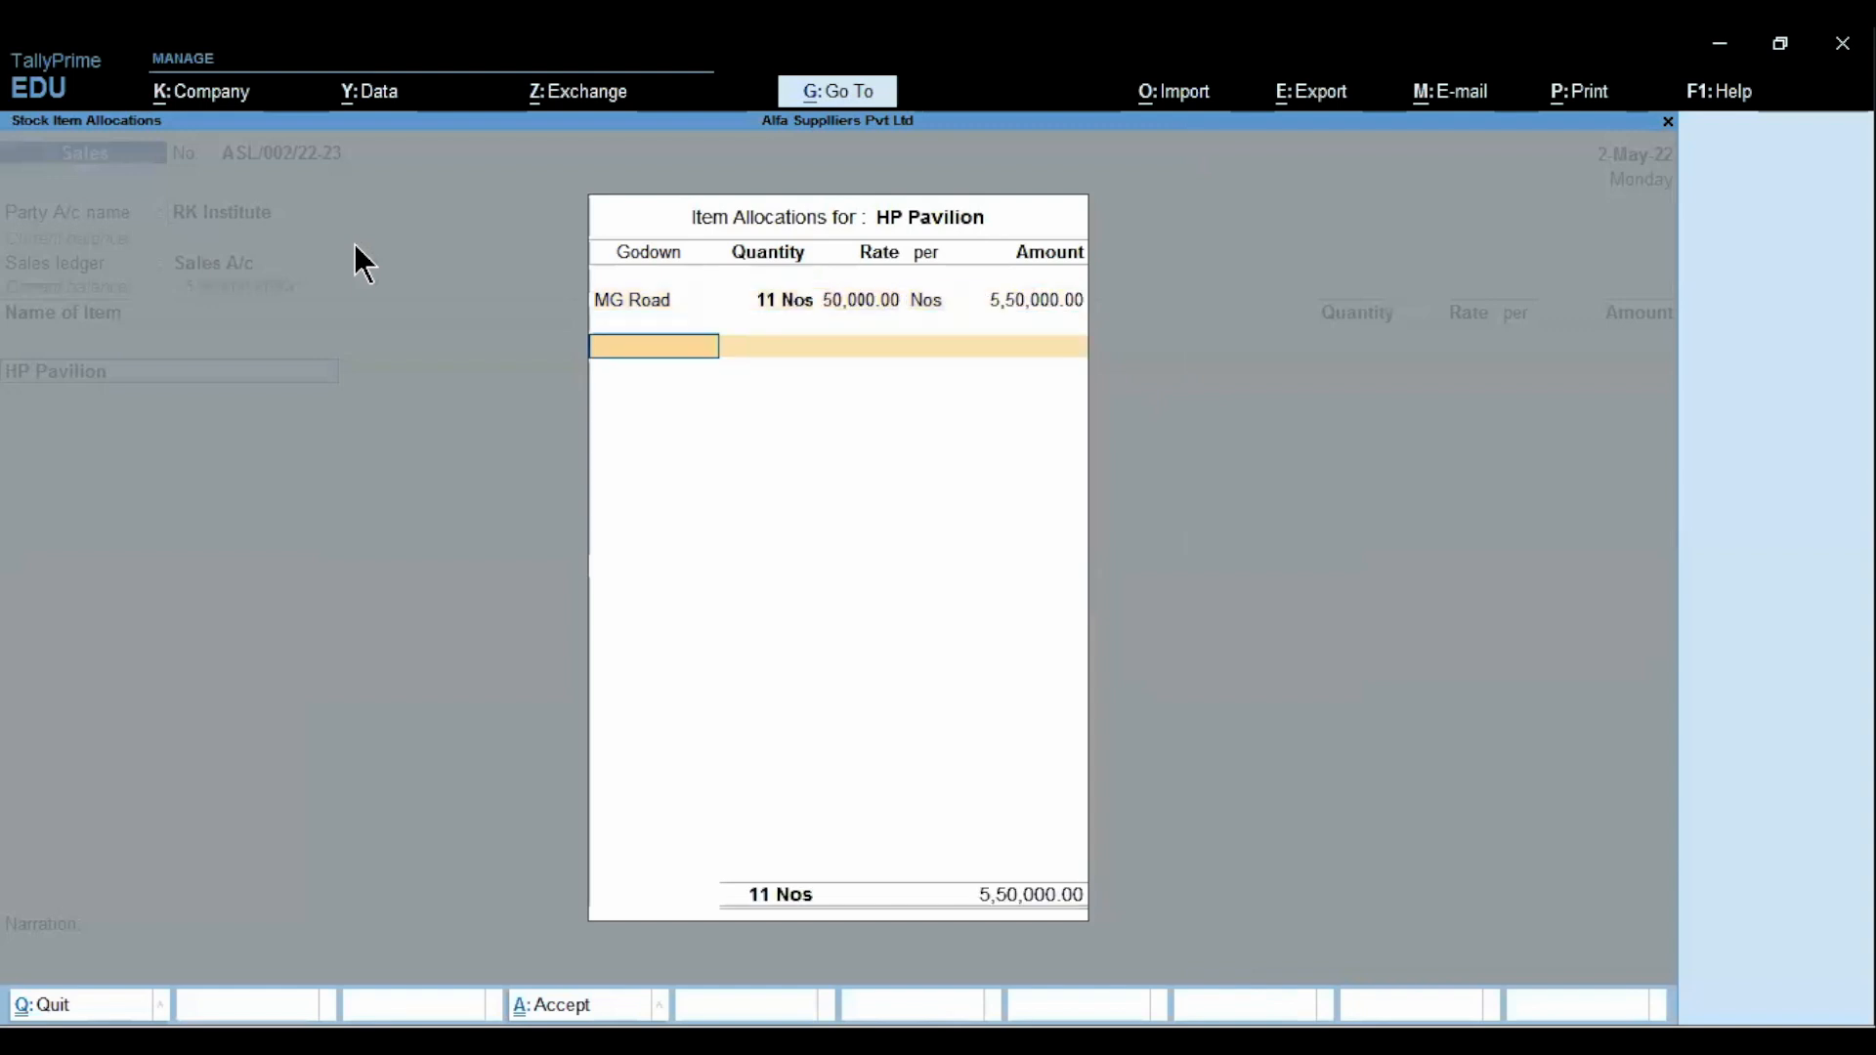
{"action": "key", "text": "Return"}
{"action": "key", "text": "Return"}
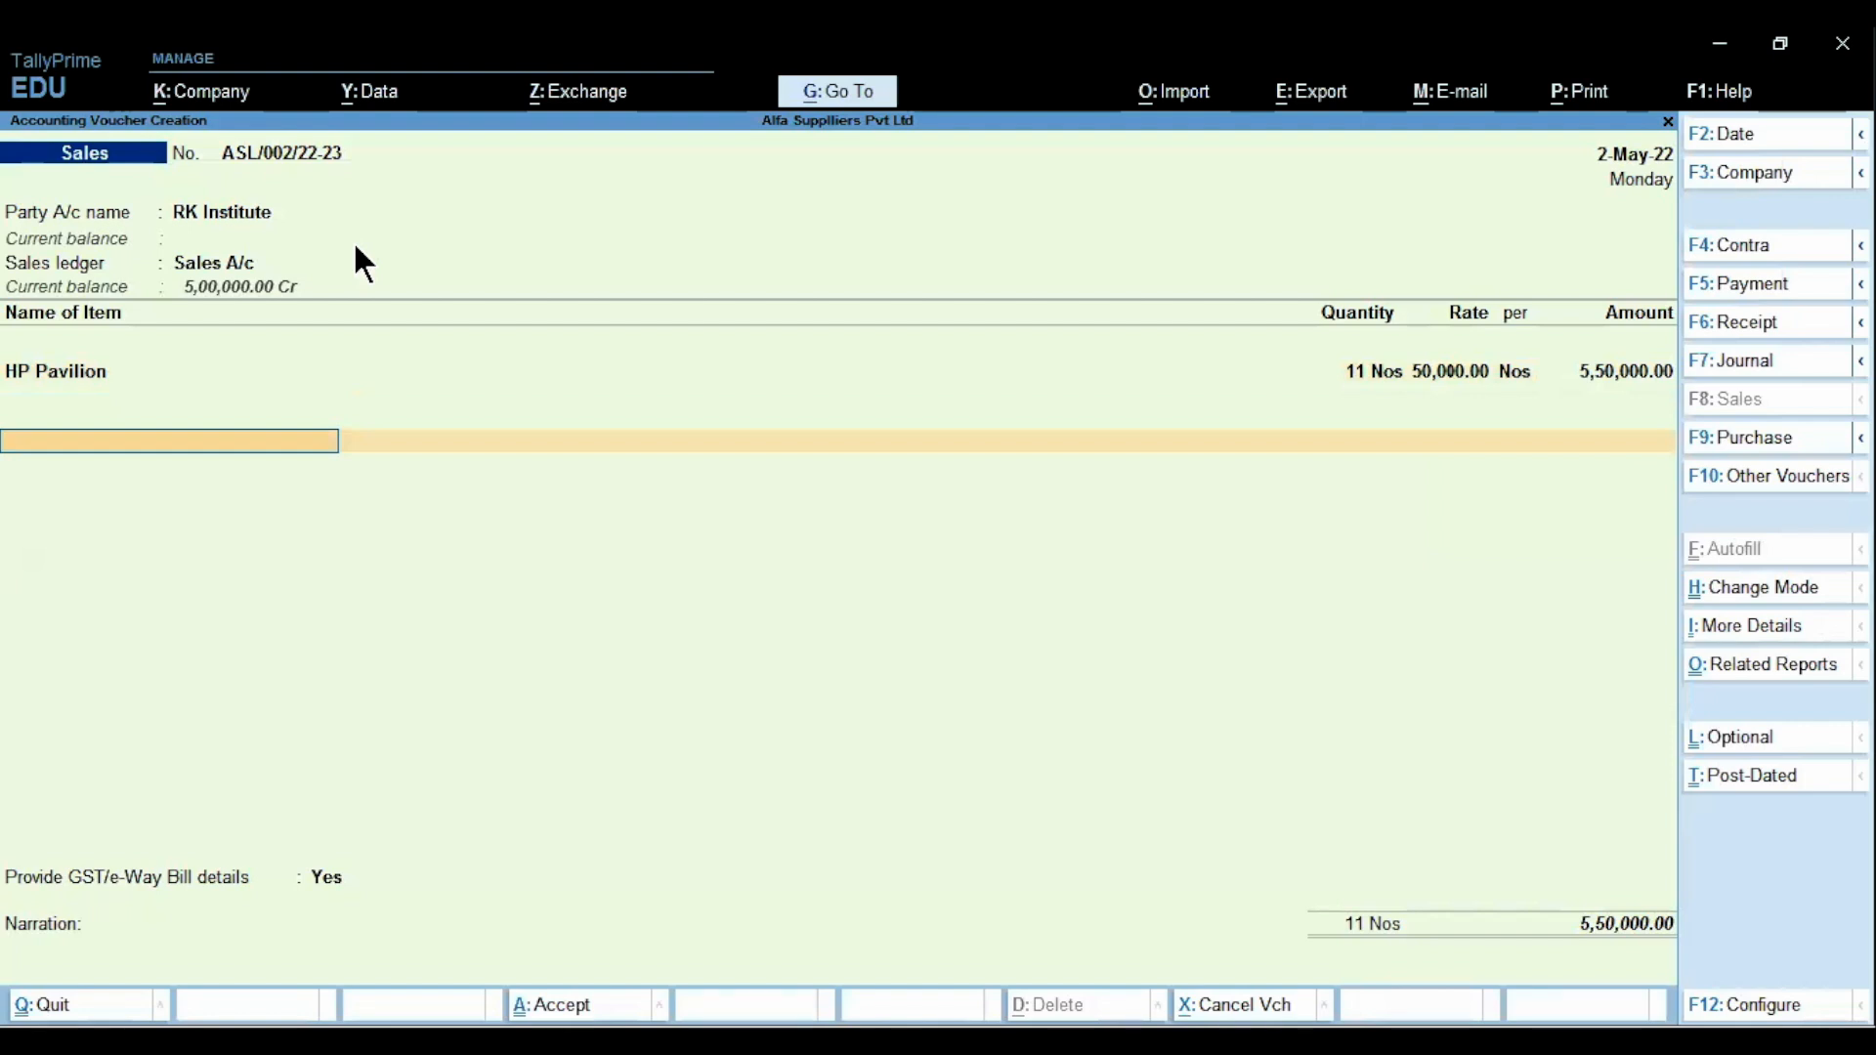
Add the Output IGST A/c ledger below the item with its calculated amount and end the ledger list
{"action": "type", "text": "O"}
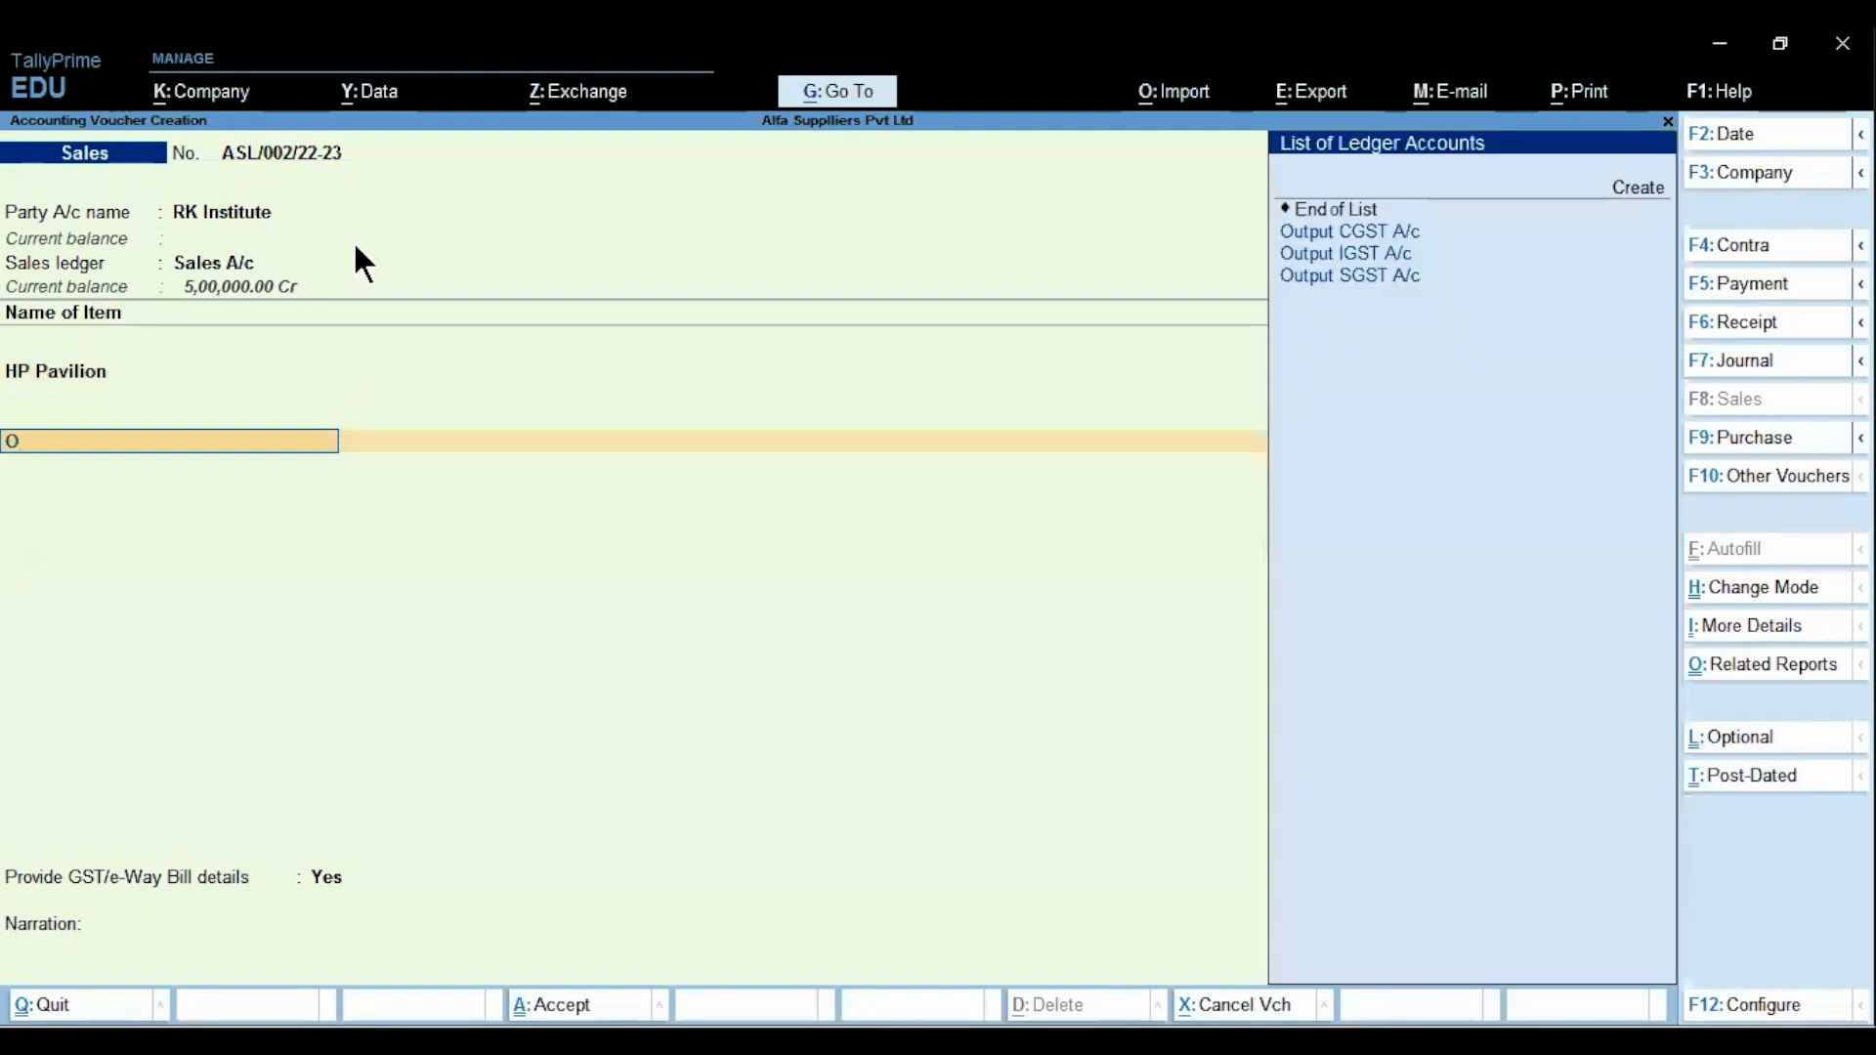
{"action": "key", "text": "Down"}
{"action": "key", "text": "Down"}
{"action": "key", "text": "Return"}
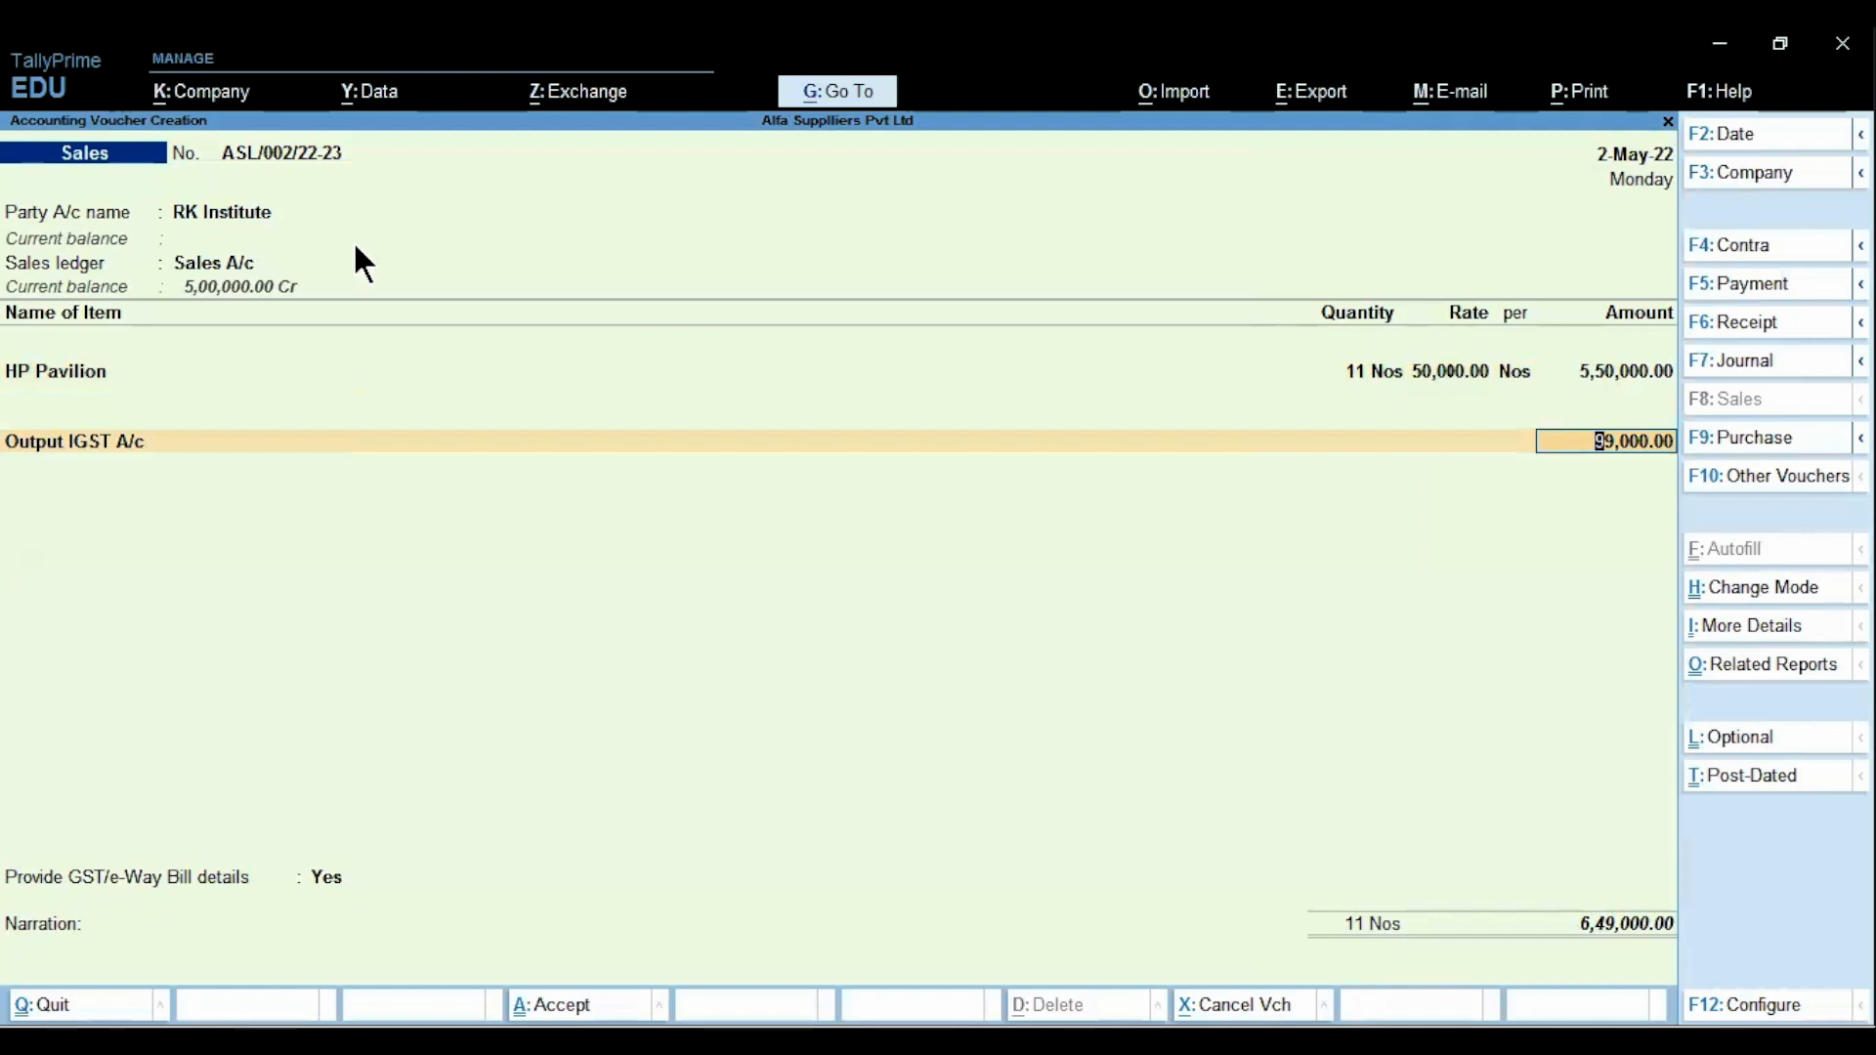
{"action": "key", "text": "Return"}
{"action": "key", "text": "Return"}
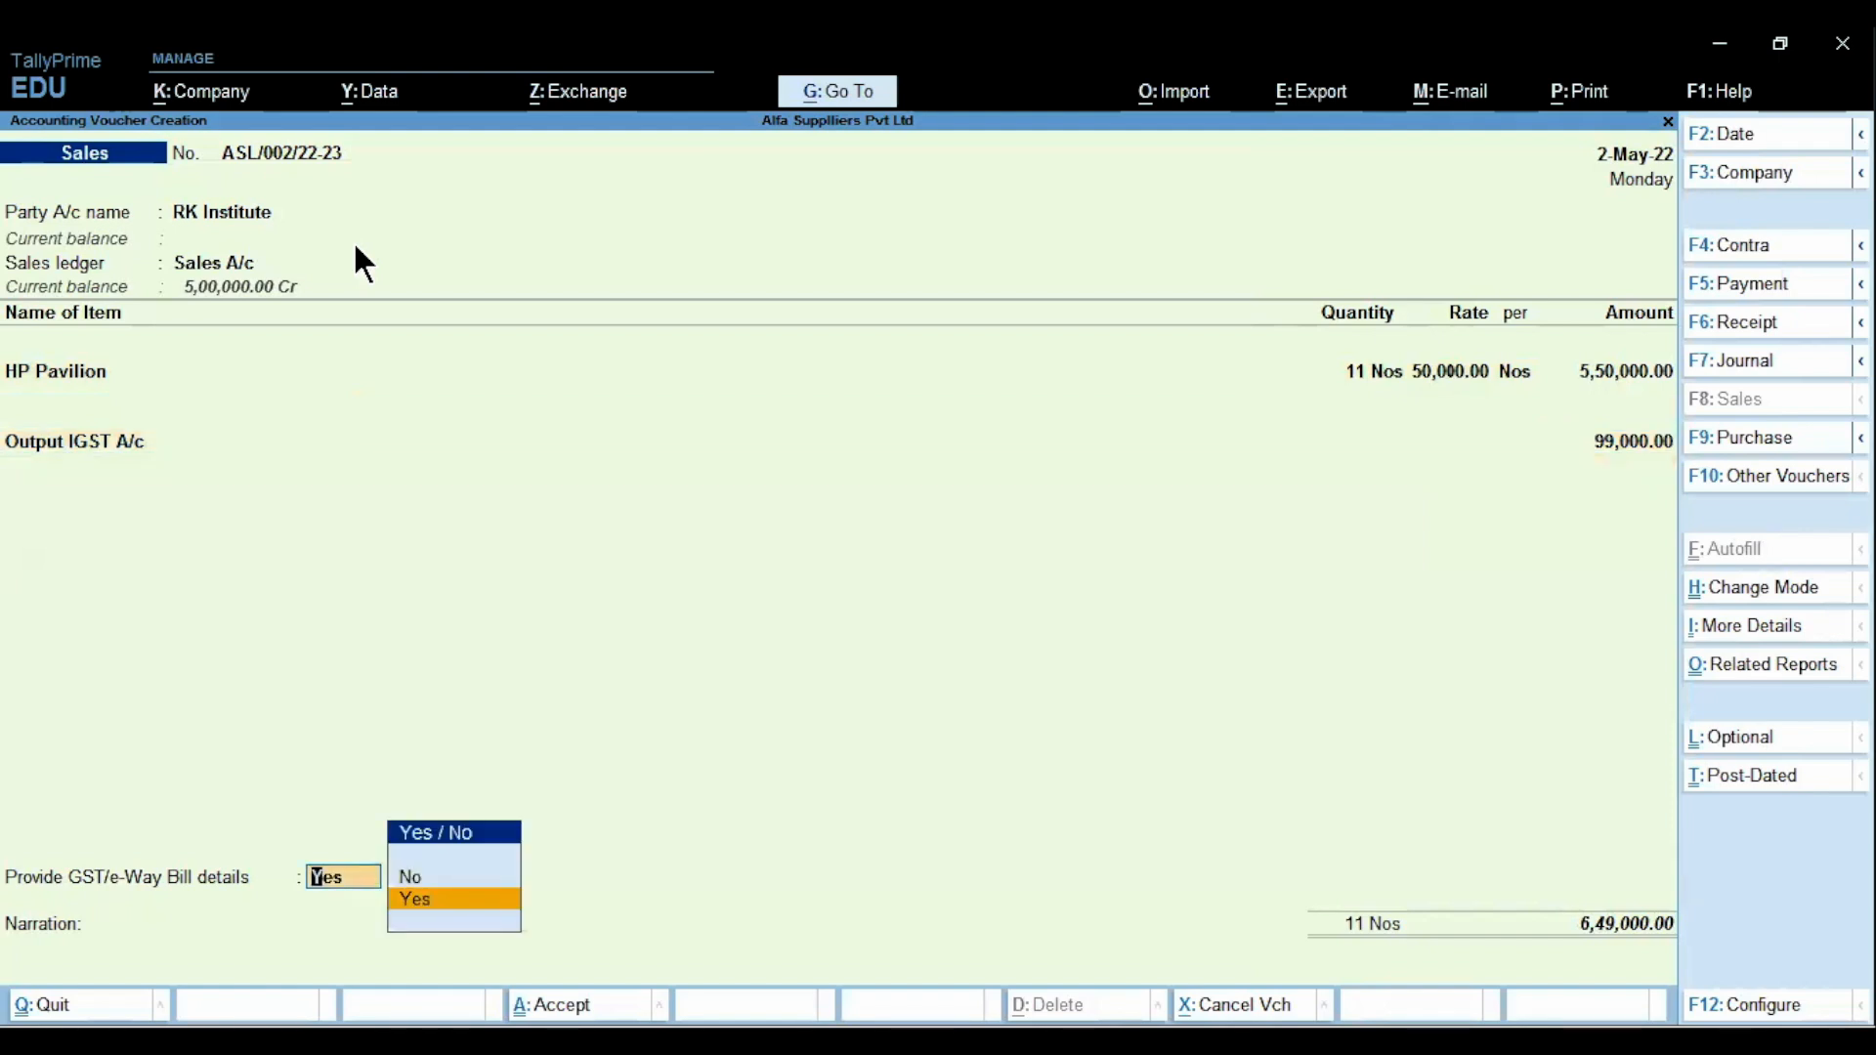
Accept the GST/e-Way Bill details and allocate RK Institute's bill as a New Ref with 30 credit days
{"action": "key", "text": "Return"}
{"action": "key", "text": "ctrl+a"}
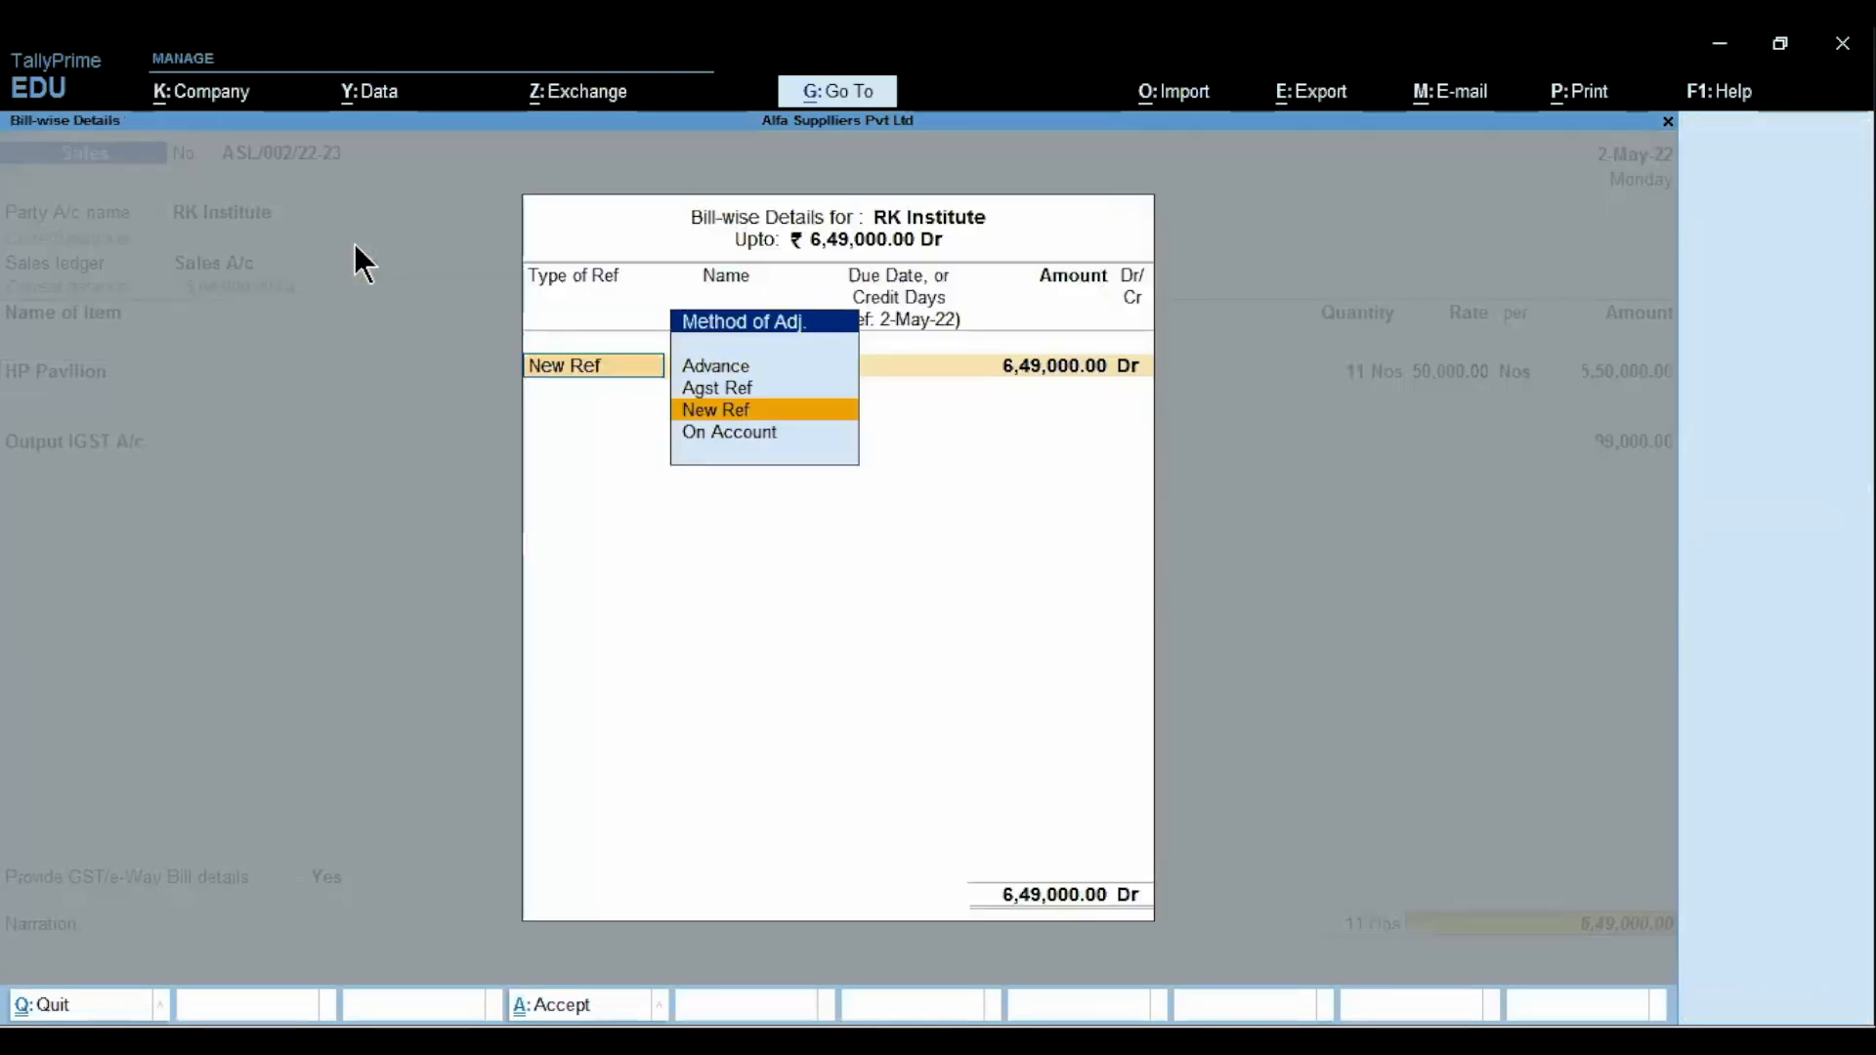
{"action": "key", "text": "Return"}
{"action": "key", "text": "Return"}
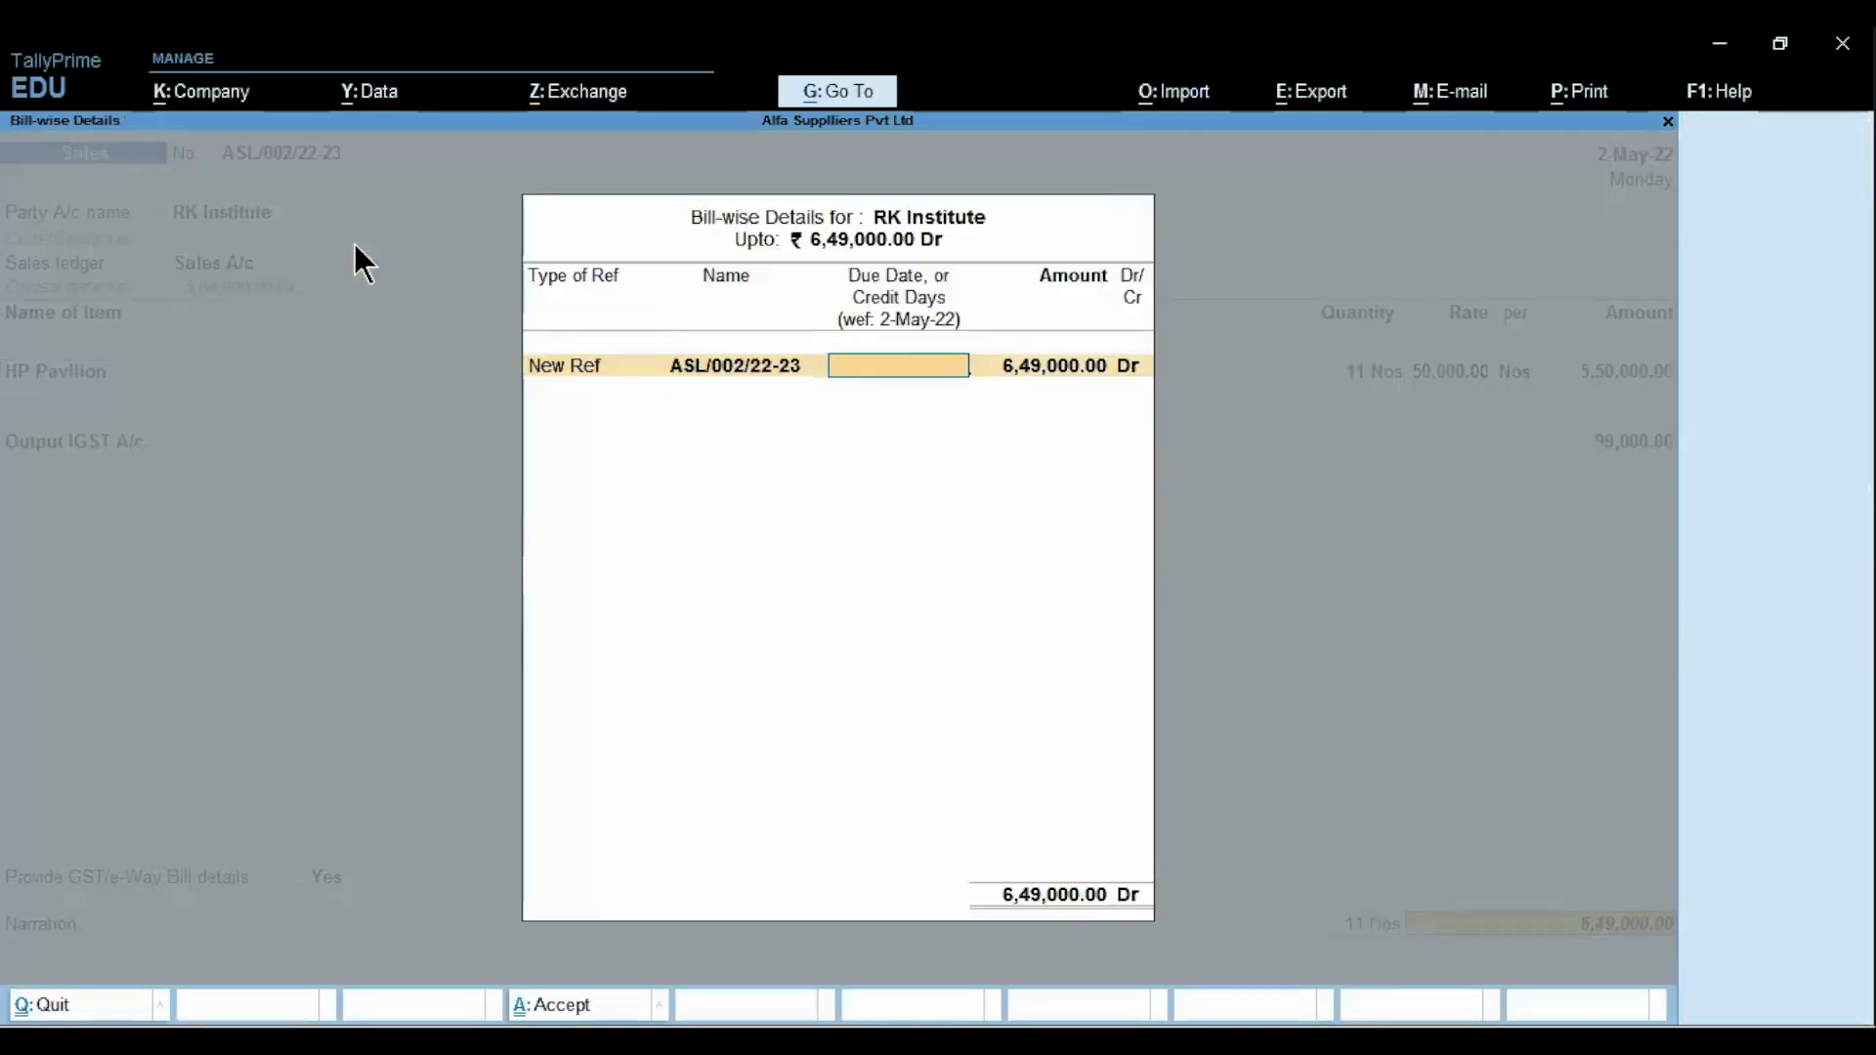
{"action": "type", "text": "30"}
{"action": "key", "text": "Return"}
{"action": "key", "text": "Return"}
{"action": "key", "text": "Return"}
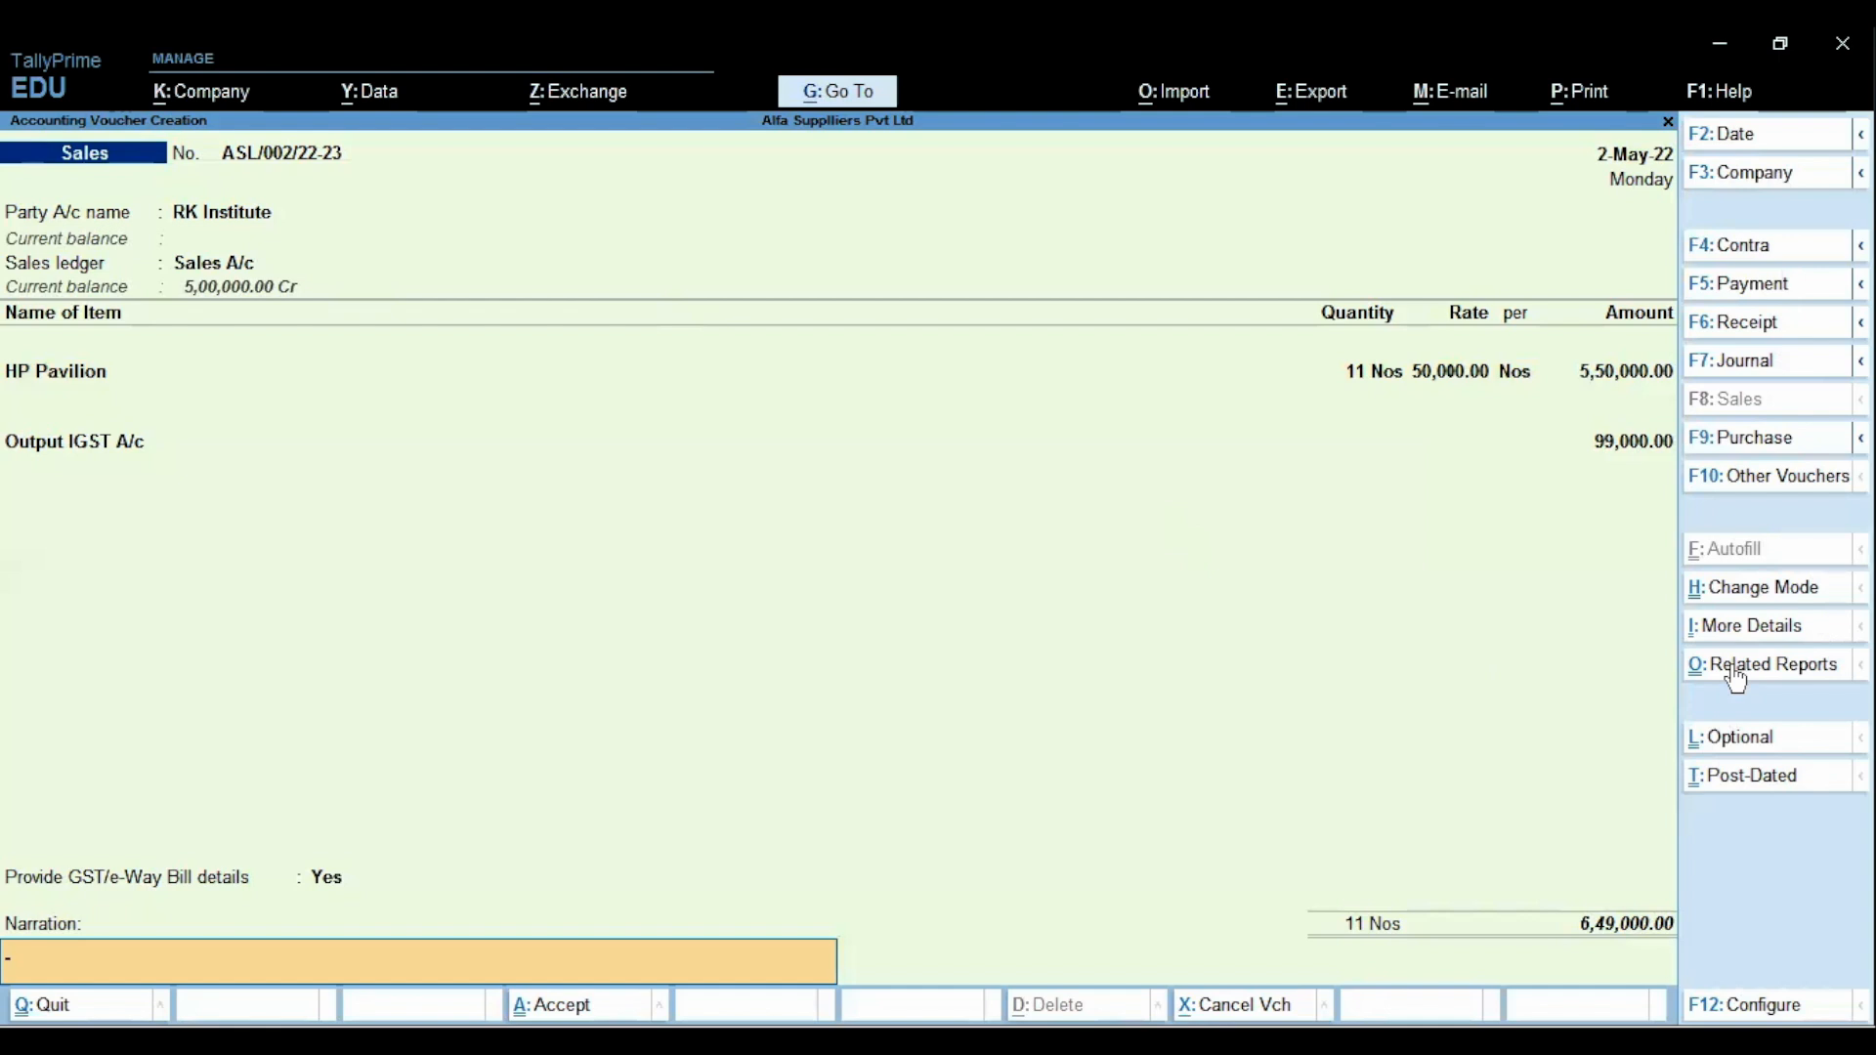
Review the detailed GST - Tax Analysis of the RK Institute sales voucher and save the voucher
{"action": "left_click", "coordinate": [1735, 670]}
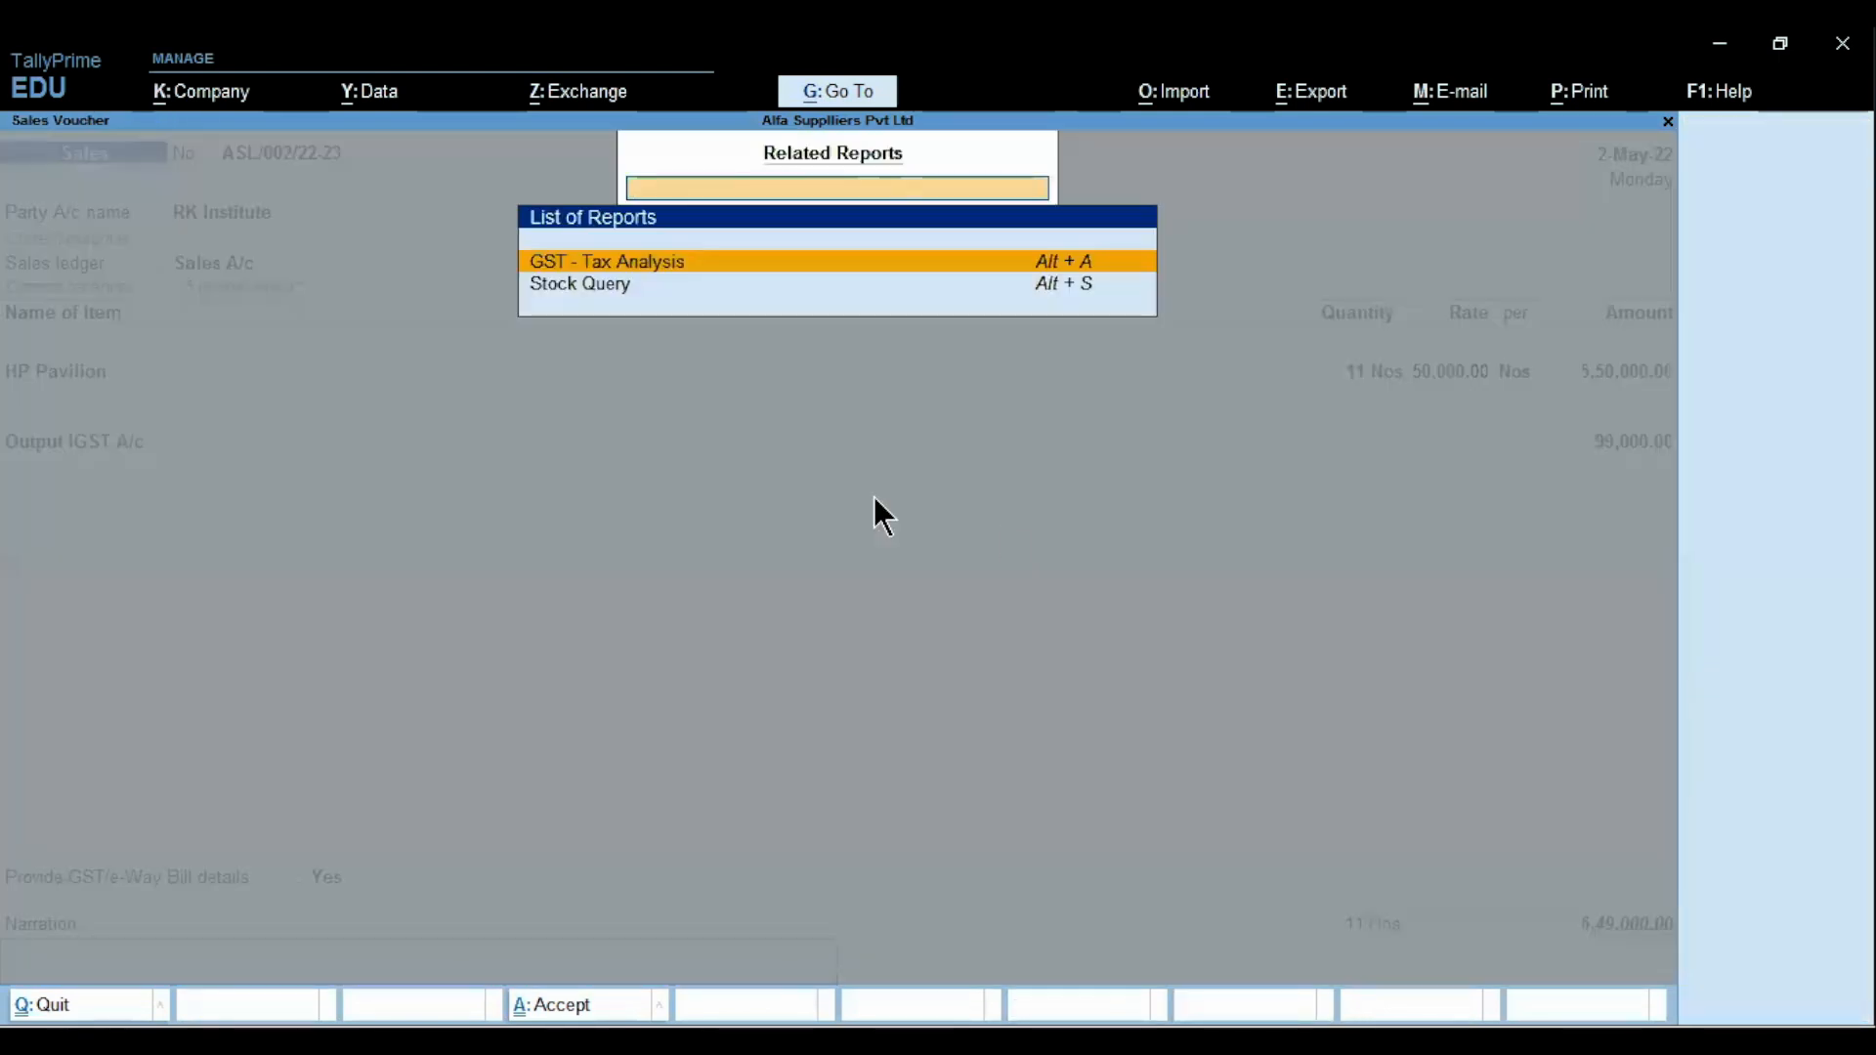
{"action": "key", "text": "Return"}
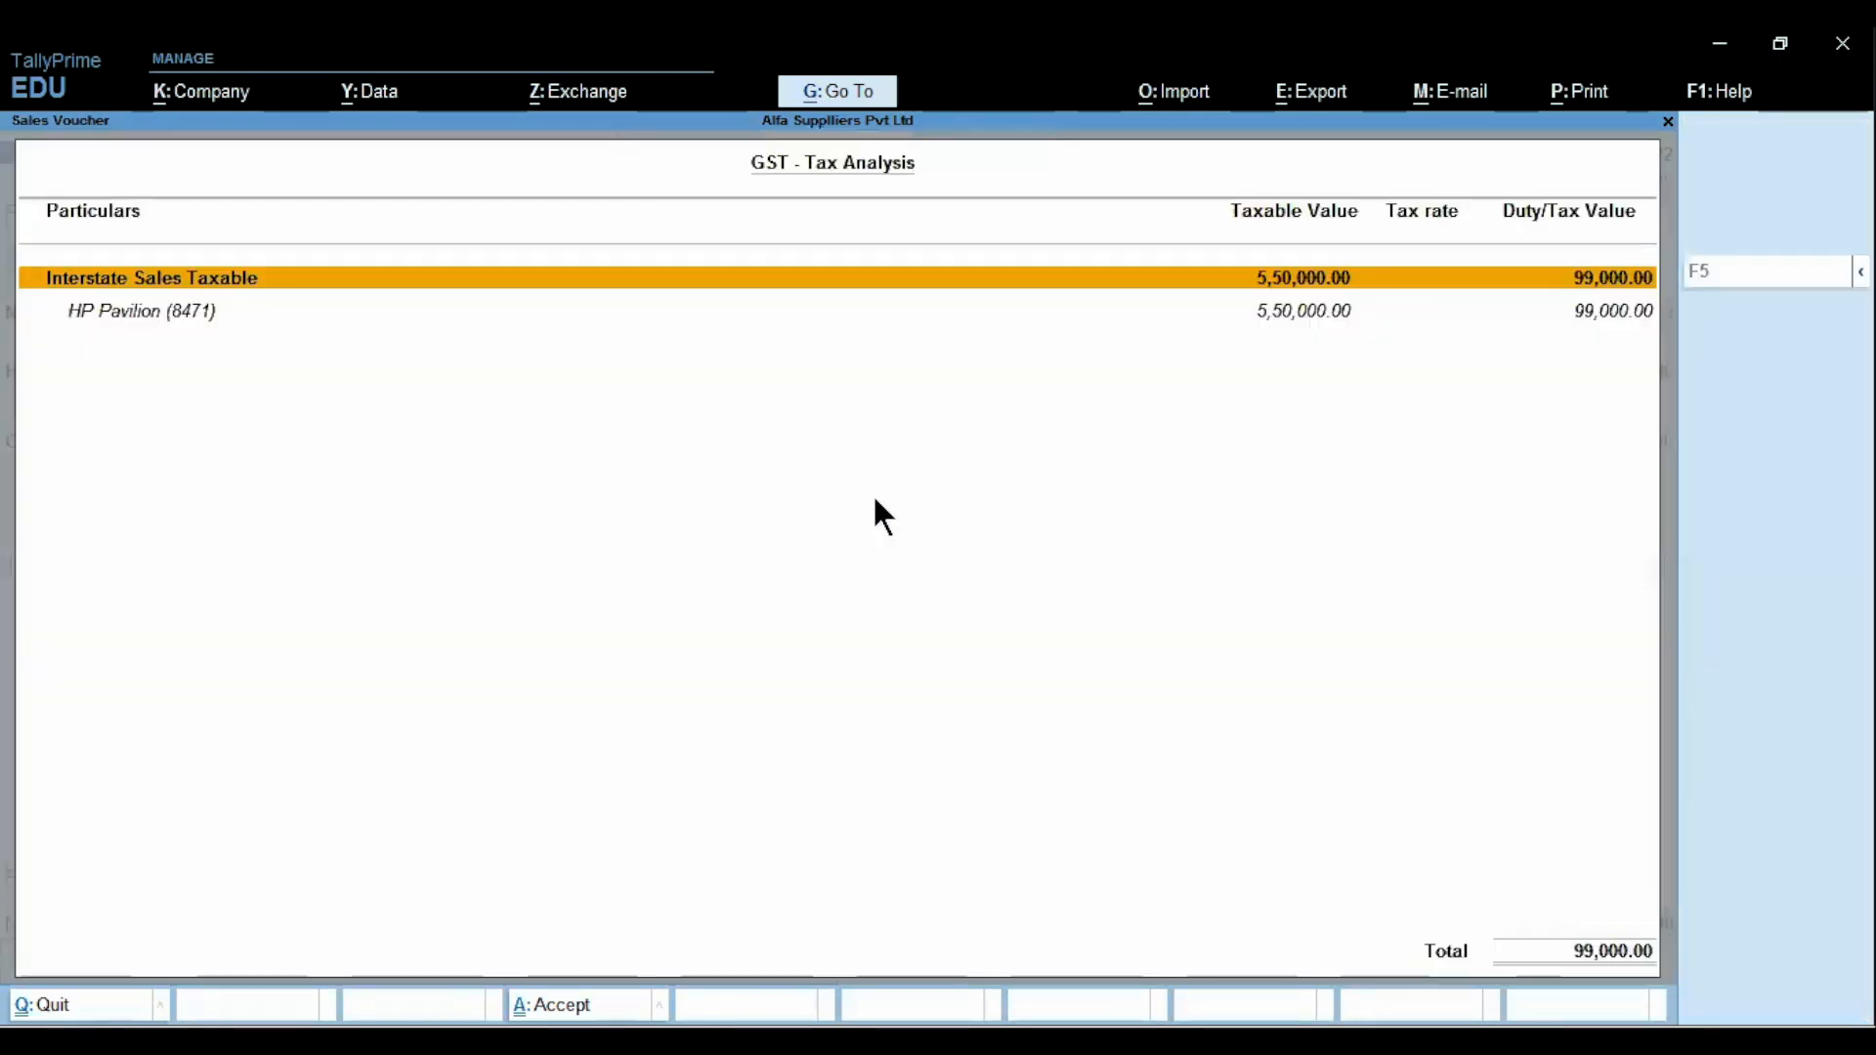
{"action": "key", "text": "alt+F5"}
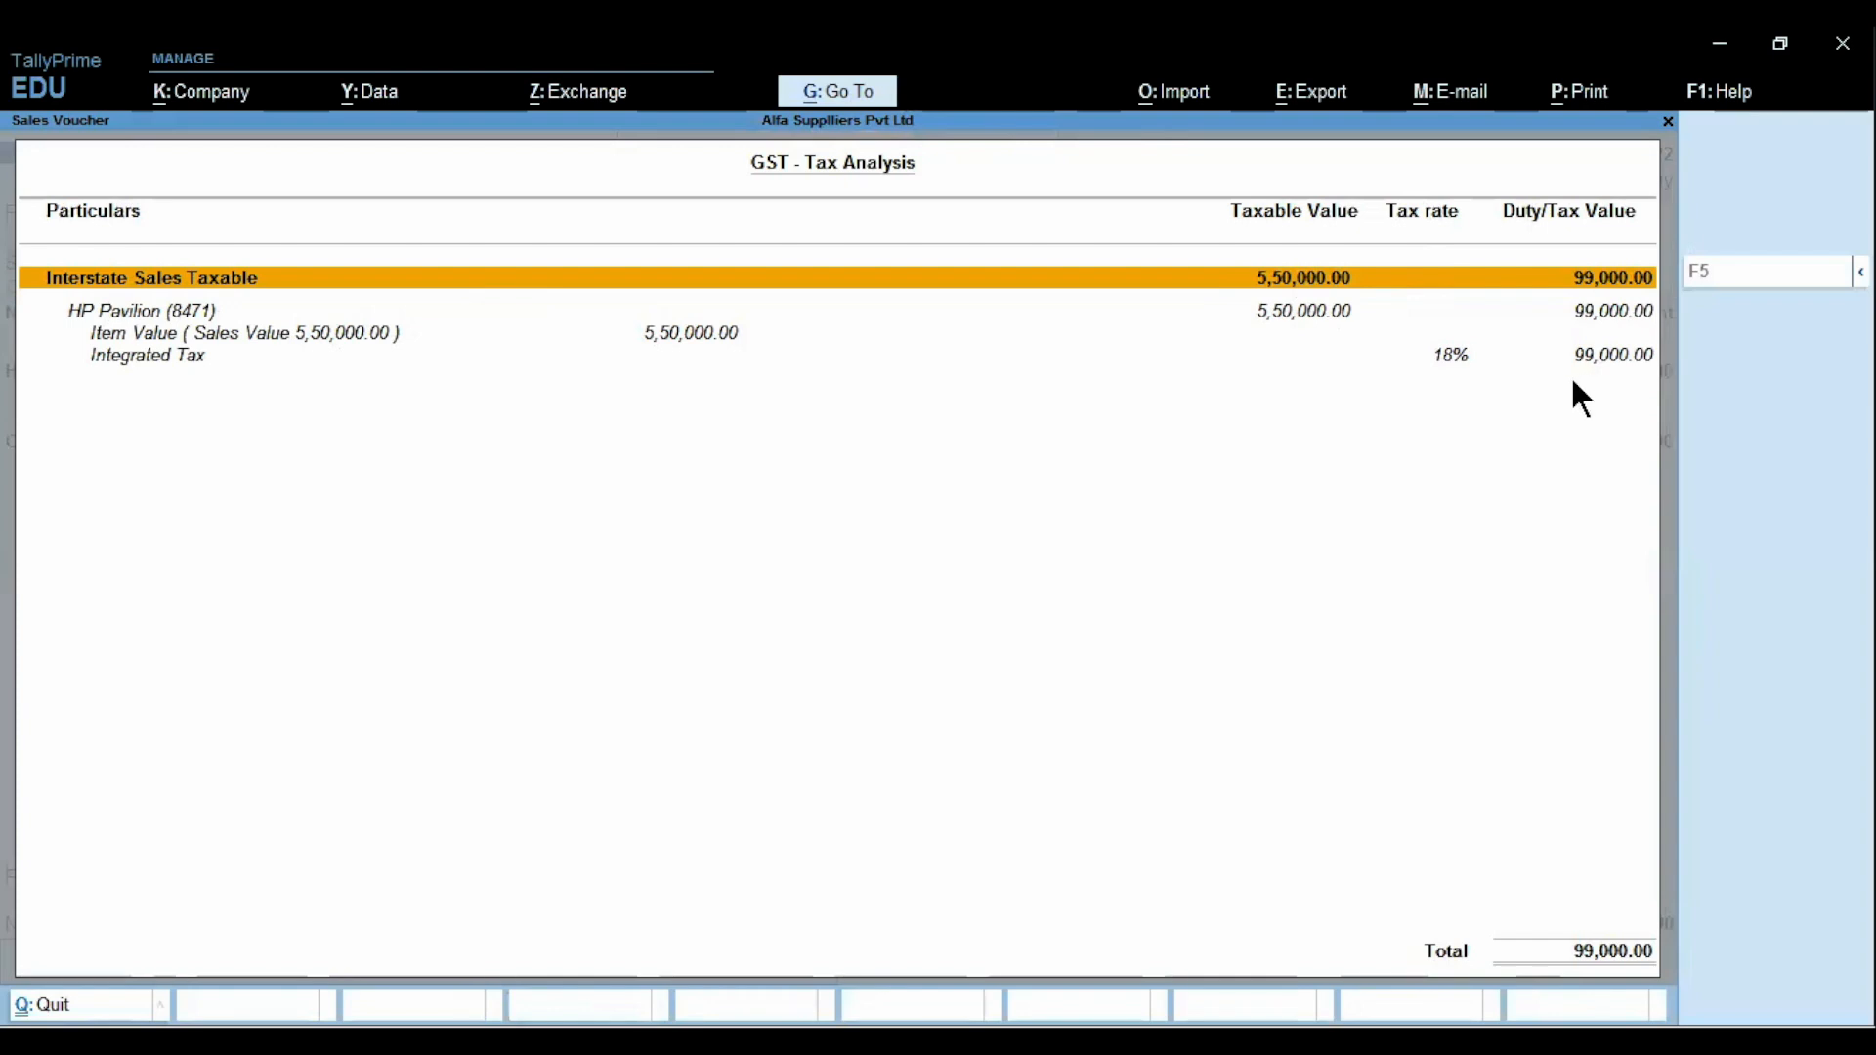
{"action": "key", "text": "Escape"}
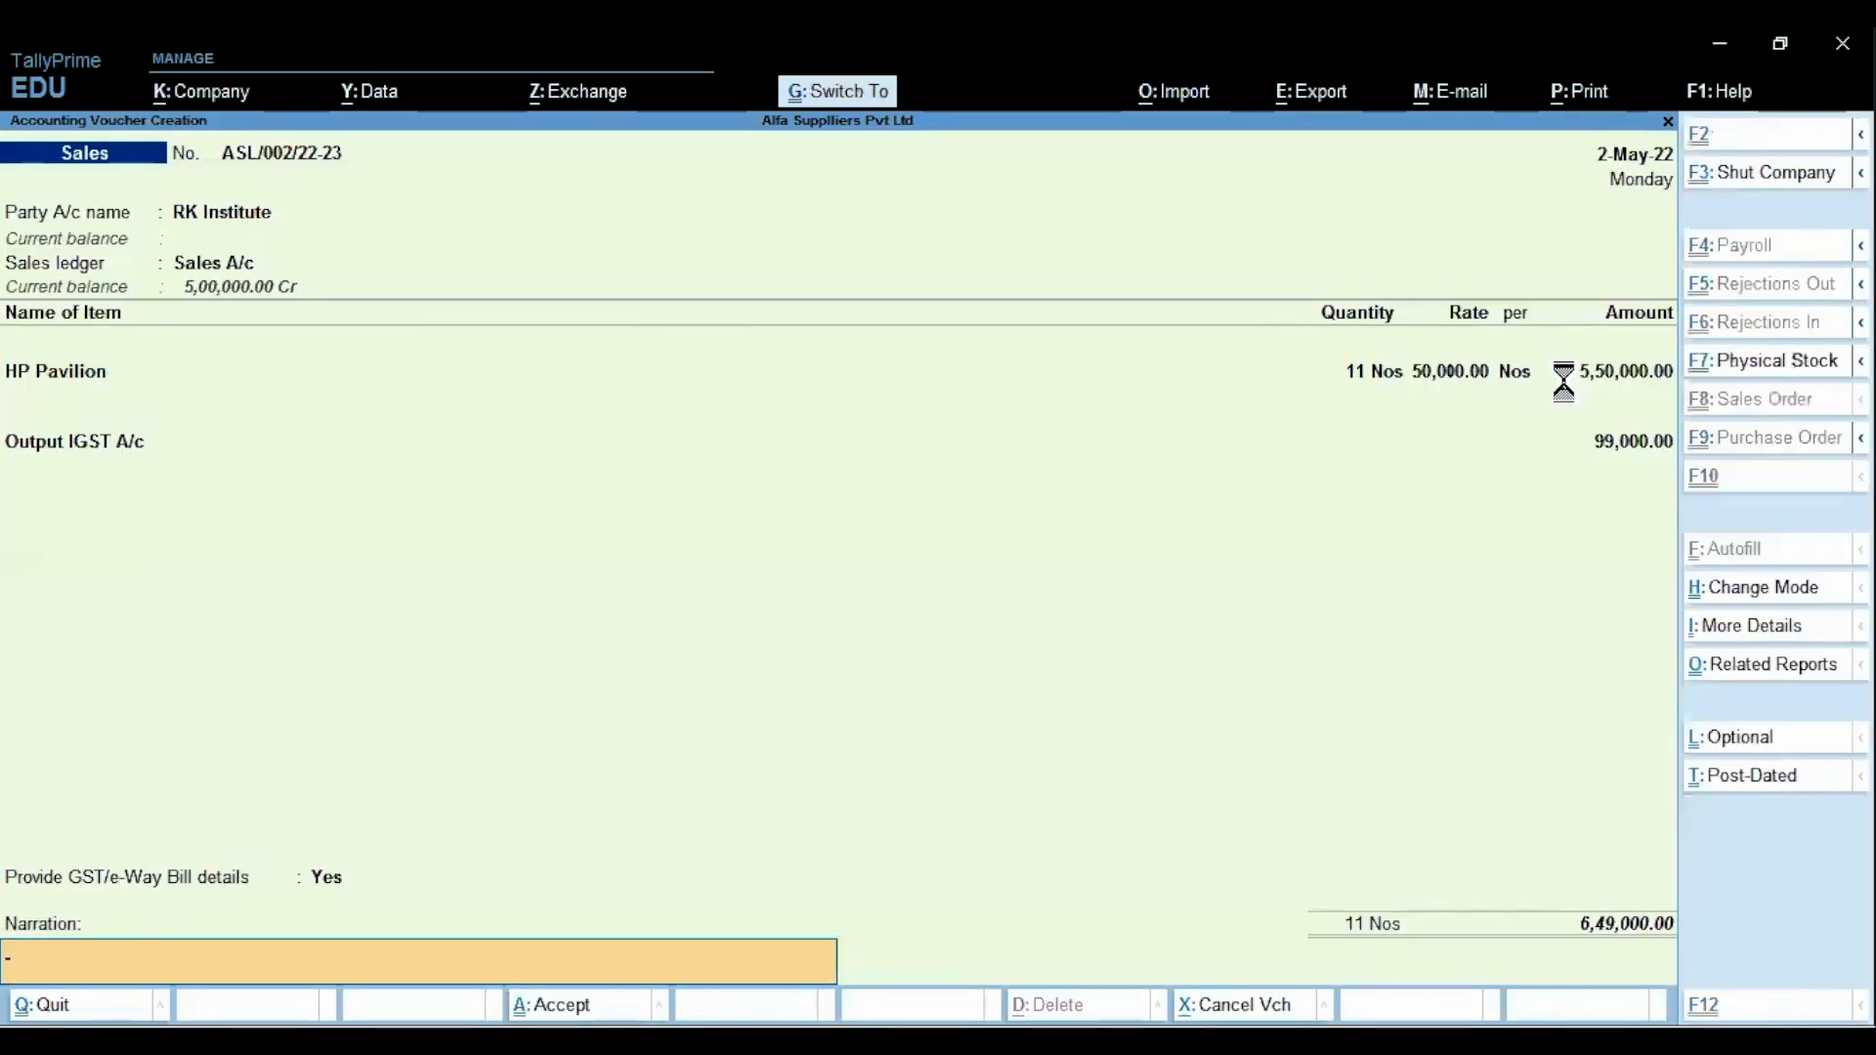
{"action": "key", "text": "Return"}
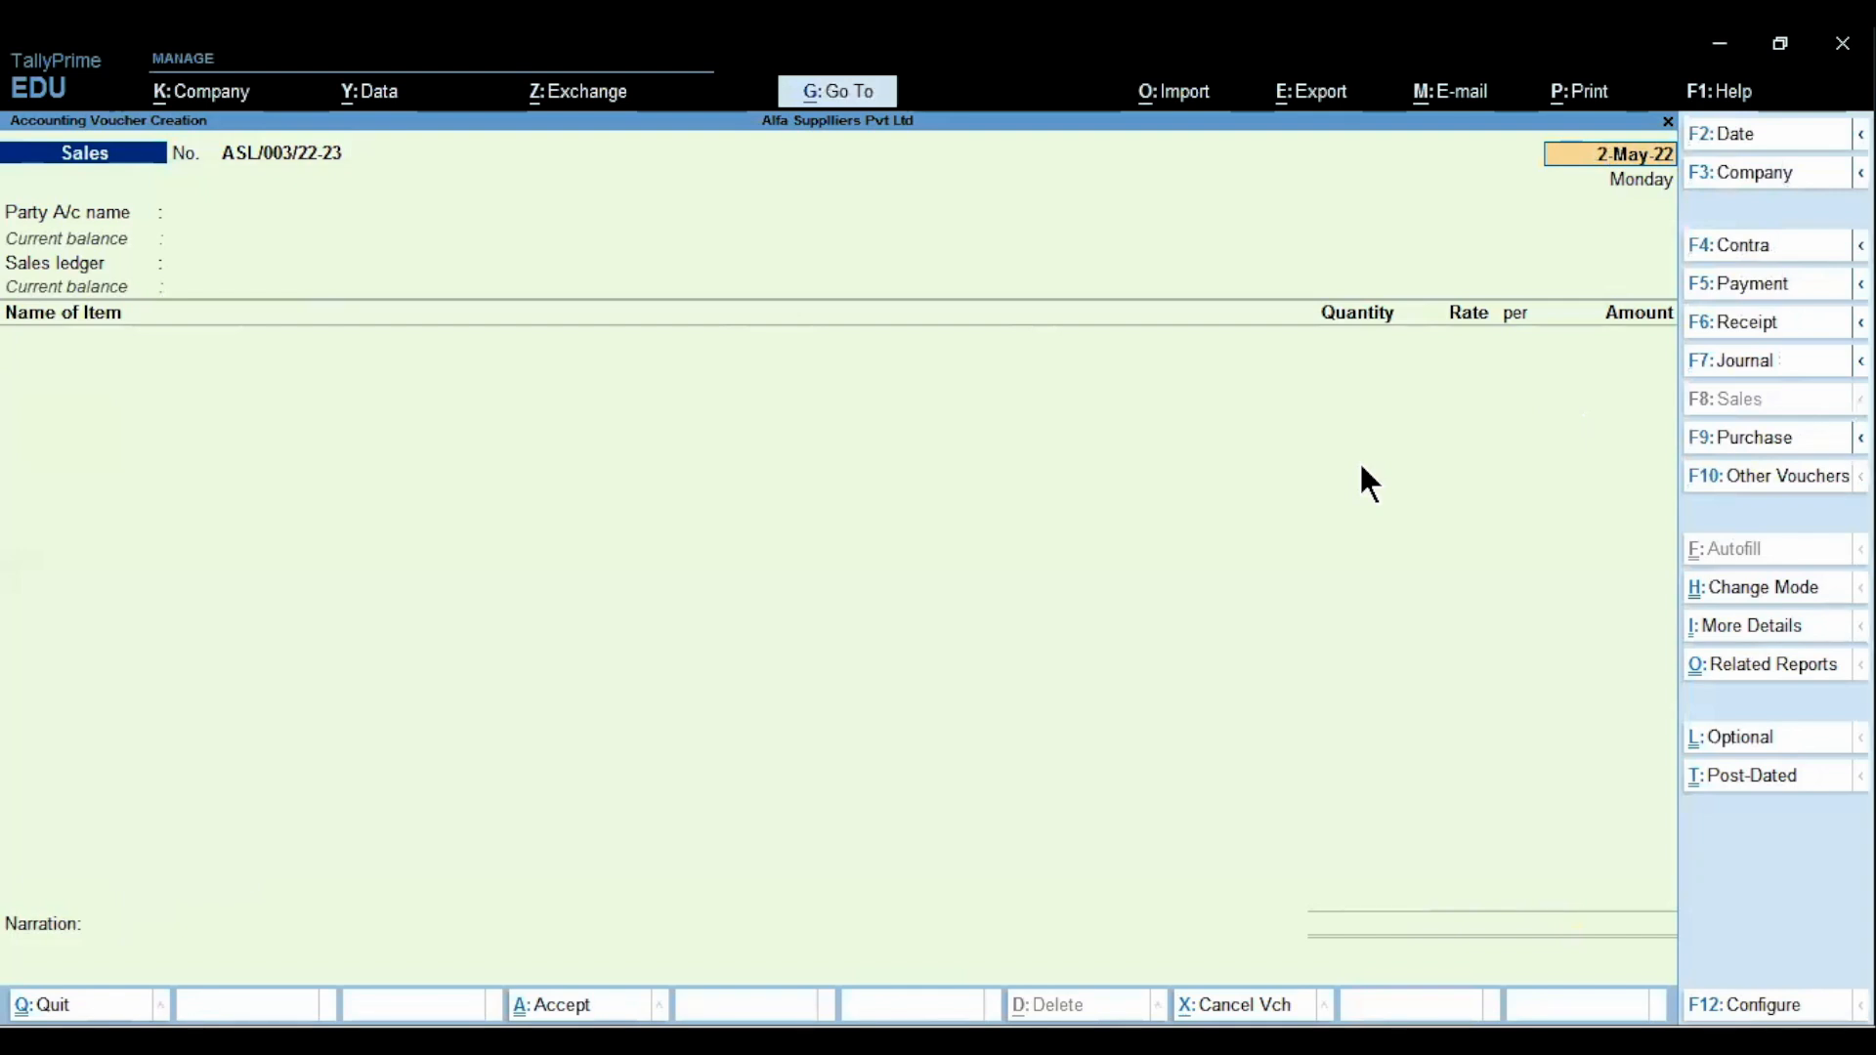
Switch from the slides back to TallyPrime, leave voucher entry and open the GSTR-1 report
{"action": "key", "text": "ctrl"}
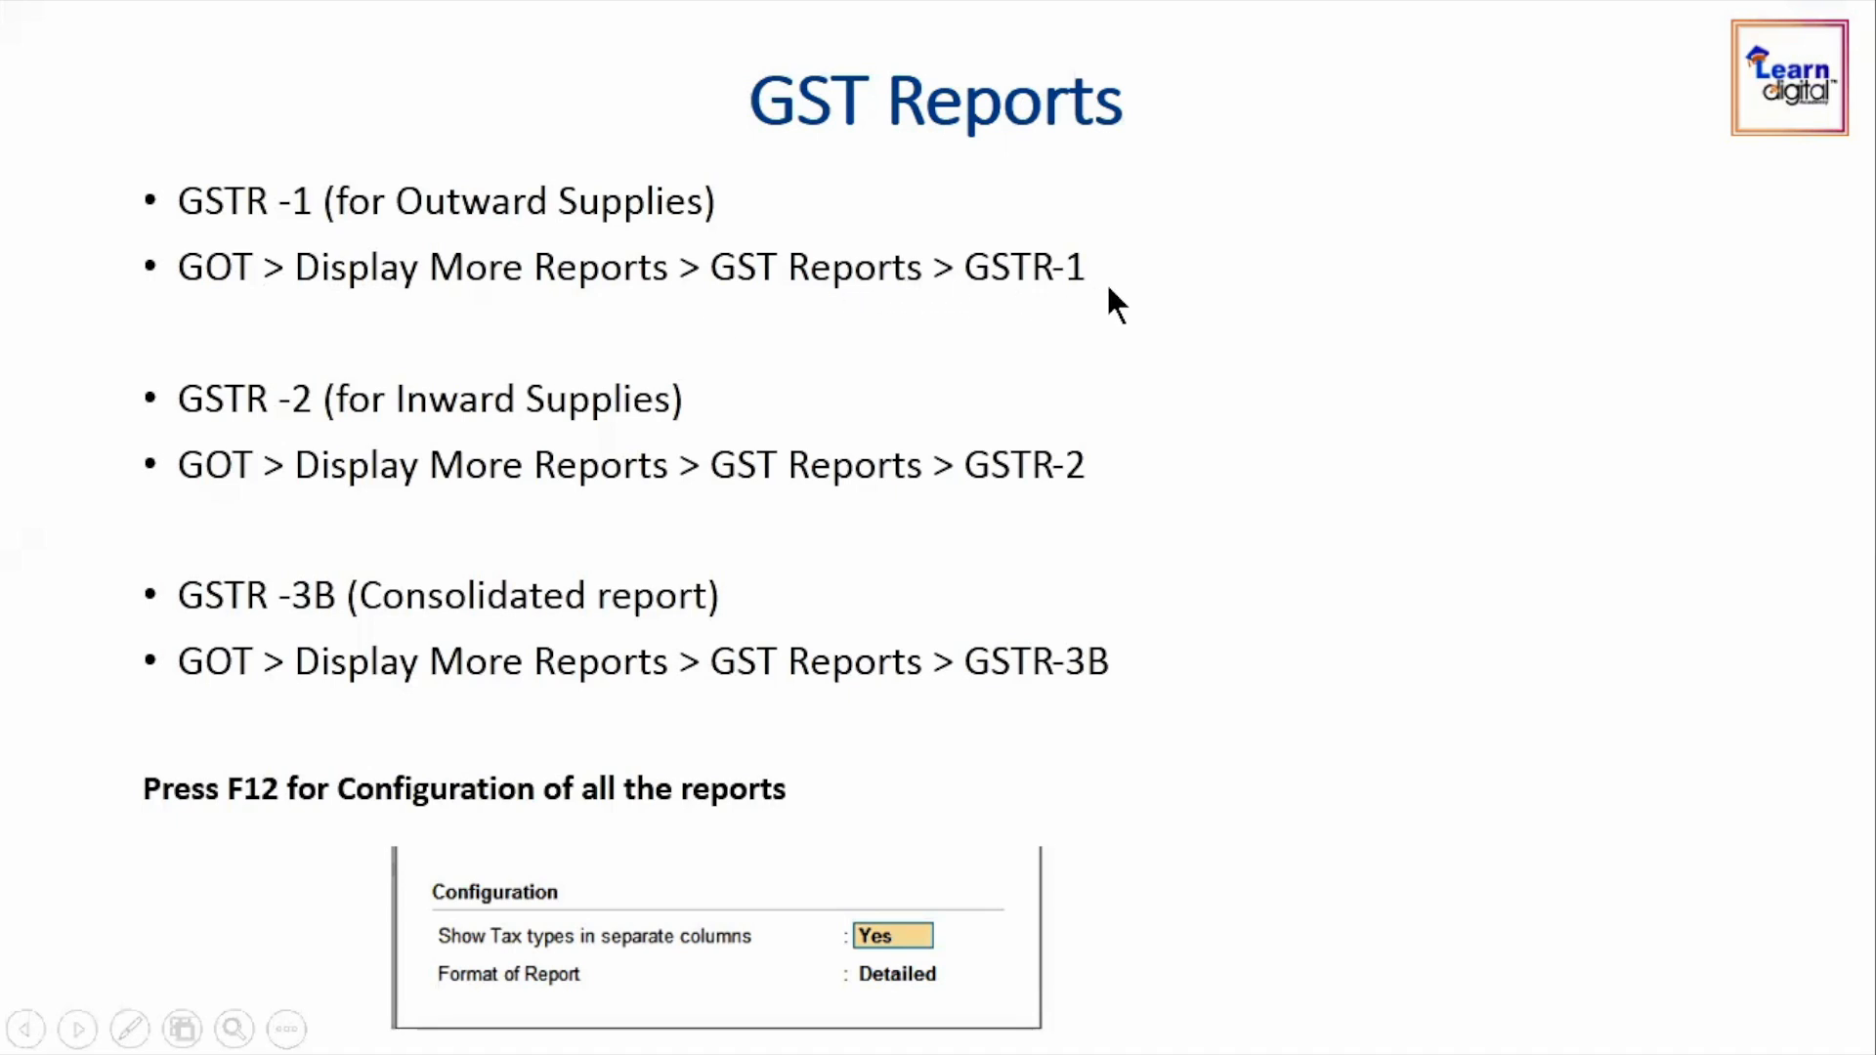
{"action": "key", "text": "alt+Tab"}
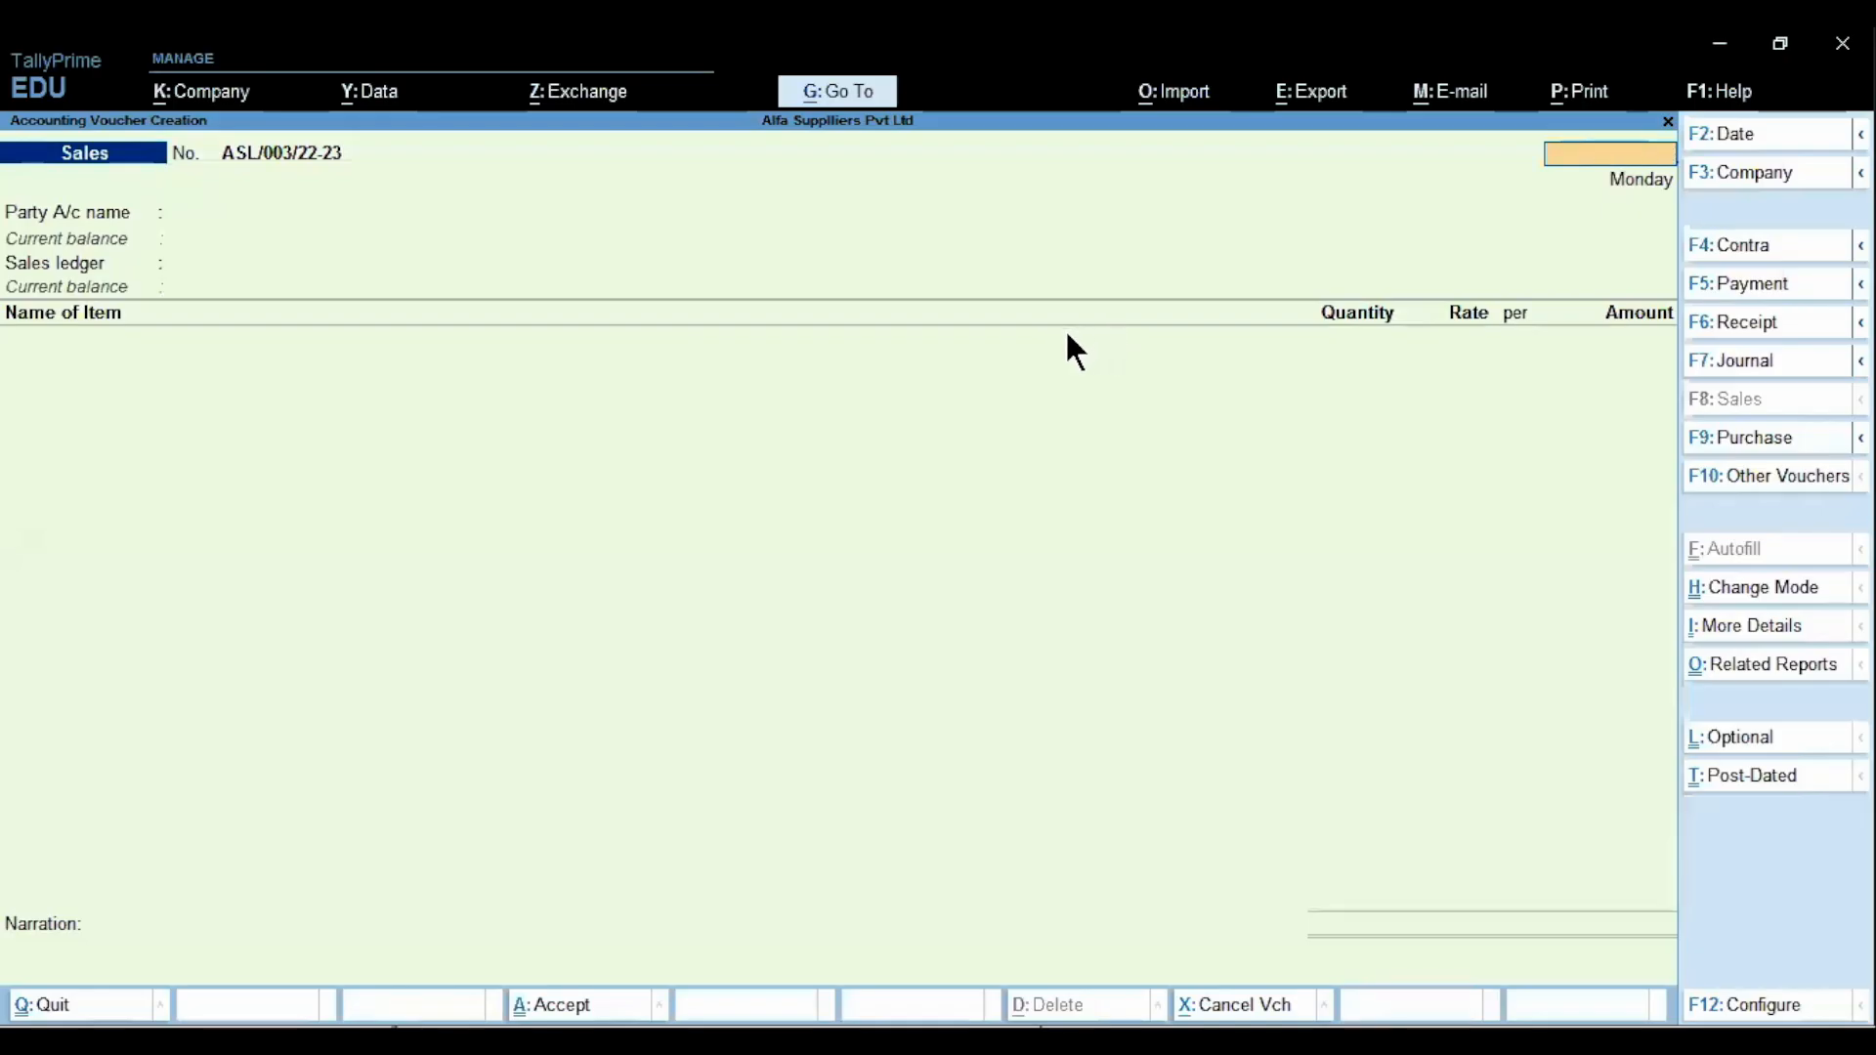
{"action": "key", "text": "Escape"}
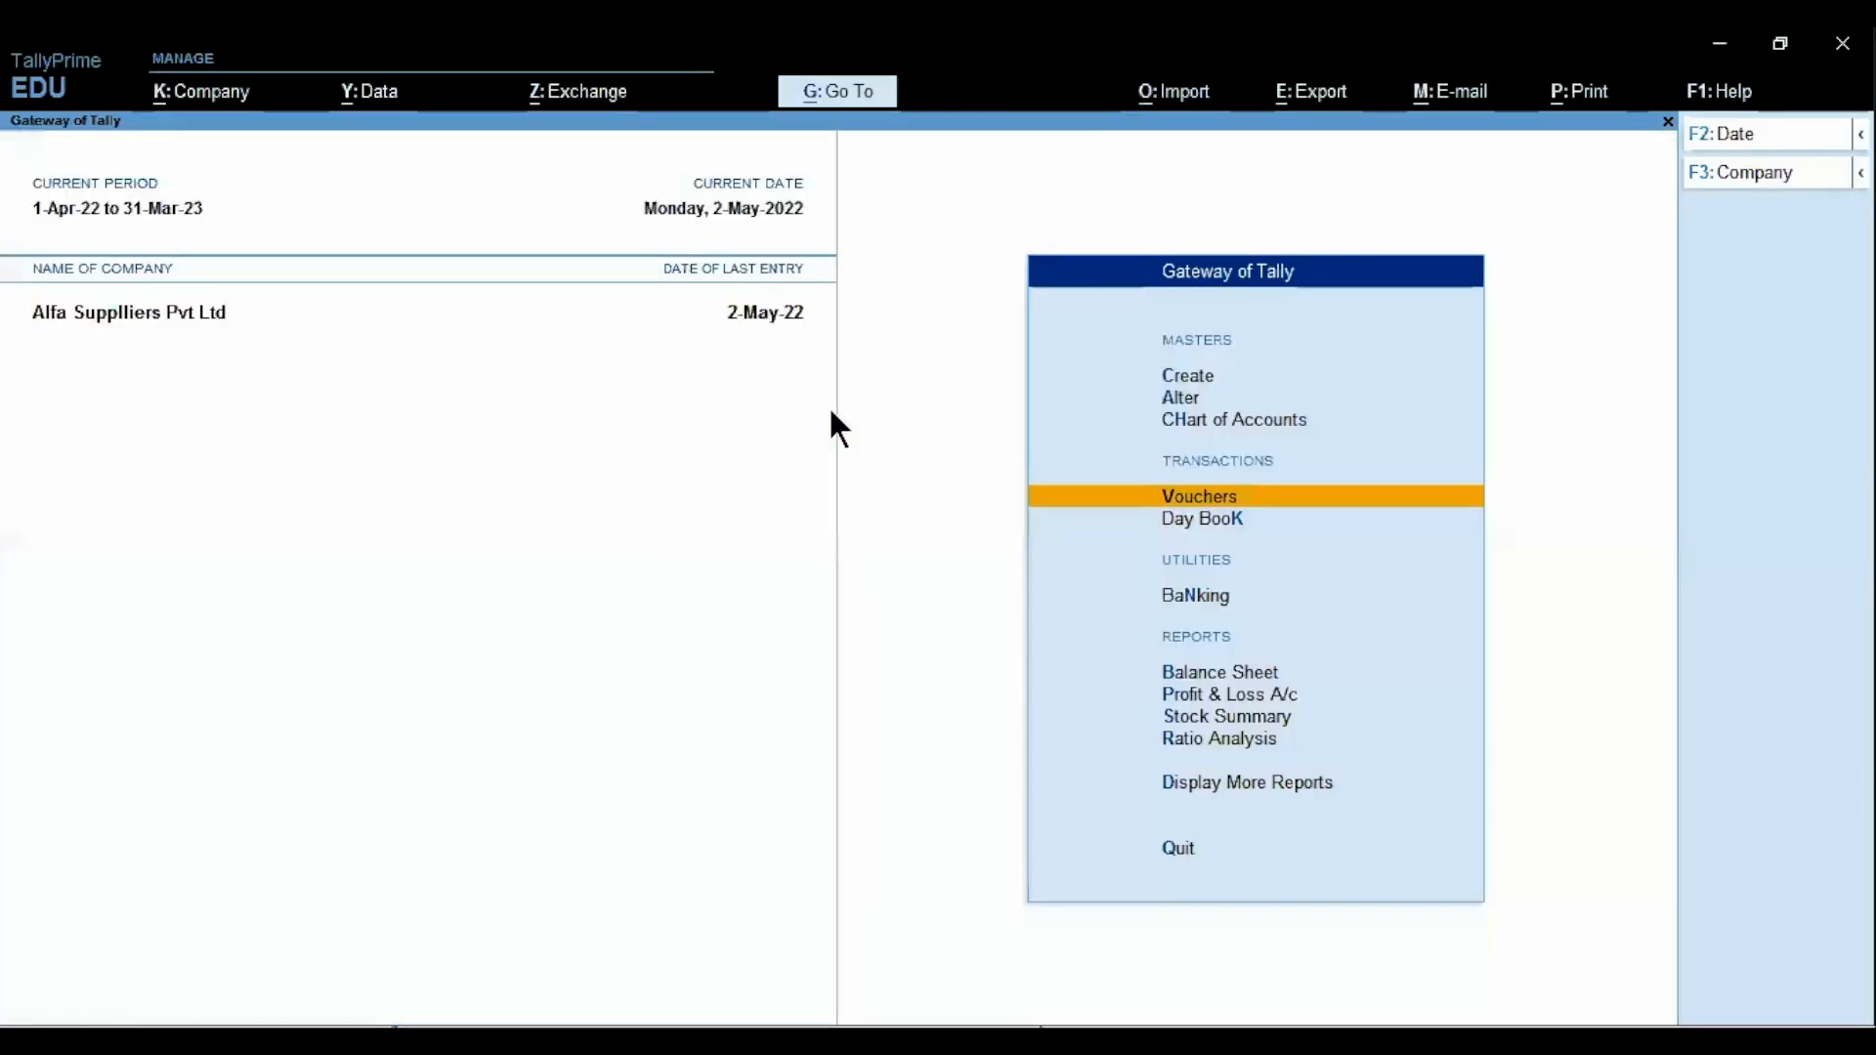
{"action": "key", "text": "d"}
{"action": "key", "text": "Down"}
{"action": "key", "text": "Down"}
{"action": "key", "text": "Down"}
{"action": "key", "text": "Down"}
{"action": "key", "text": "Down"}
{"action": "key", "text": "Down"}
{"action": "key", "text": "Down"}
{"action": "key", "text": "Down"}
{"action": "key", "text": "Down"}
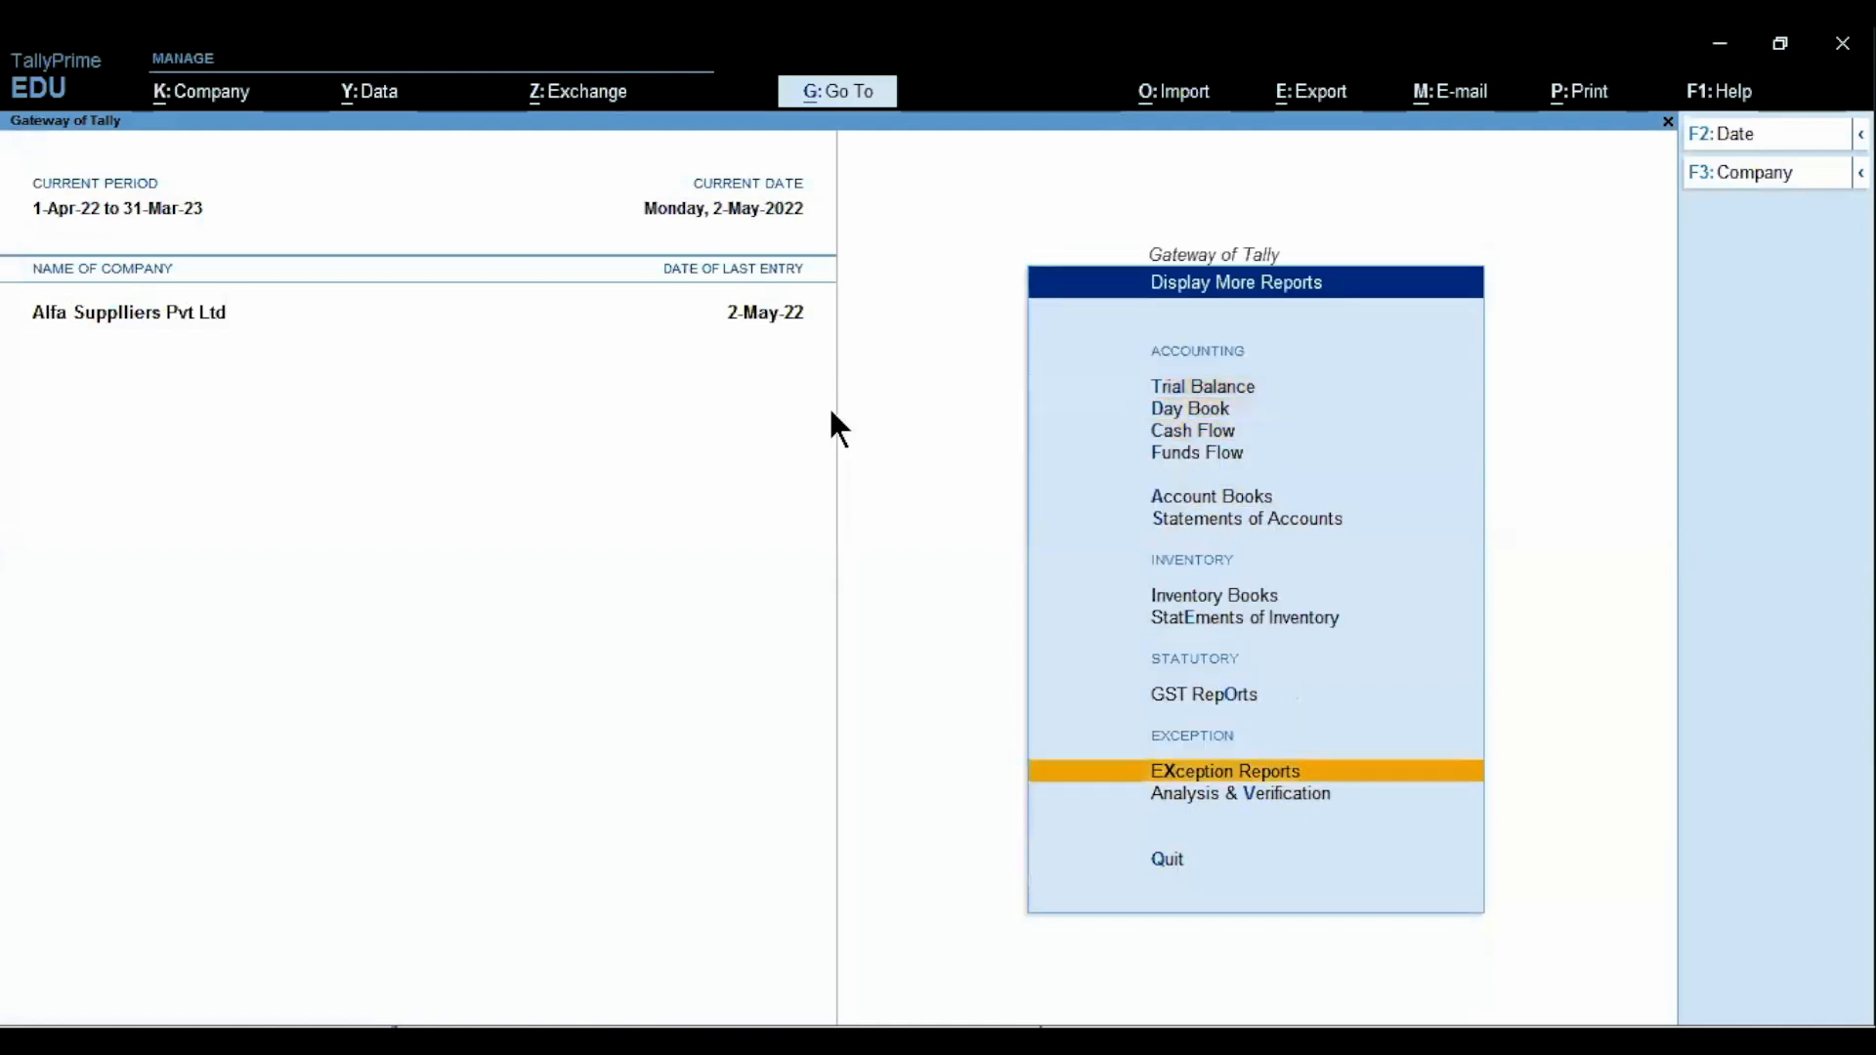
{"action": "key", "text": "Up"}
{"action": "key", "text": "Return"}
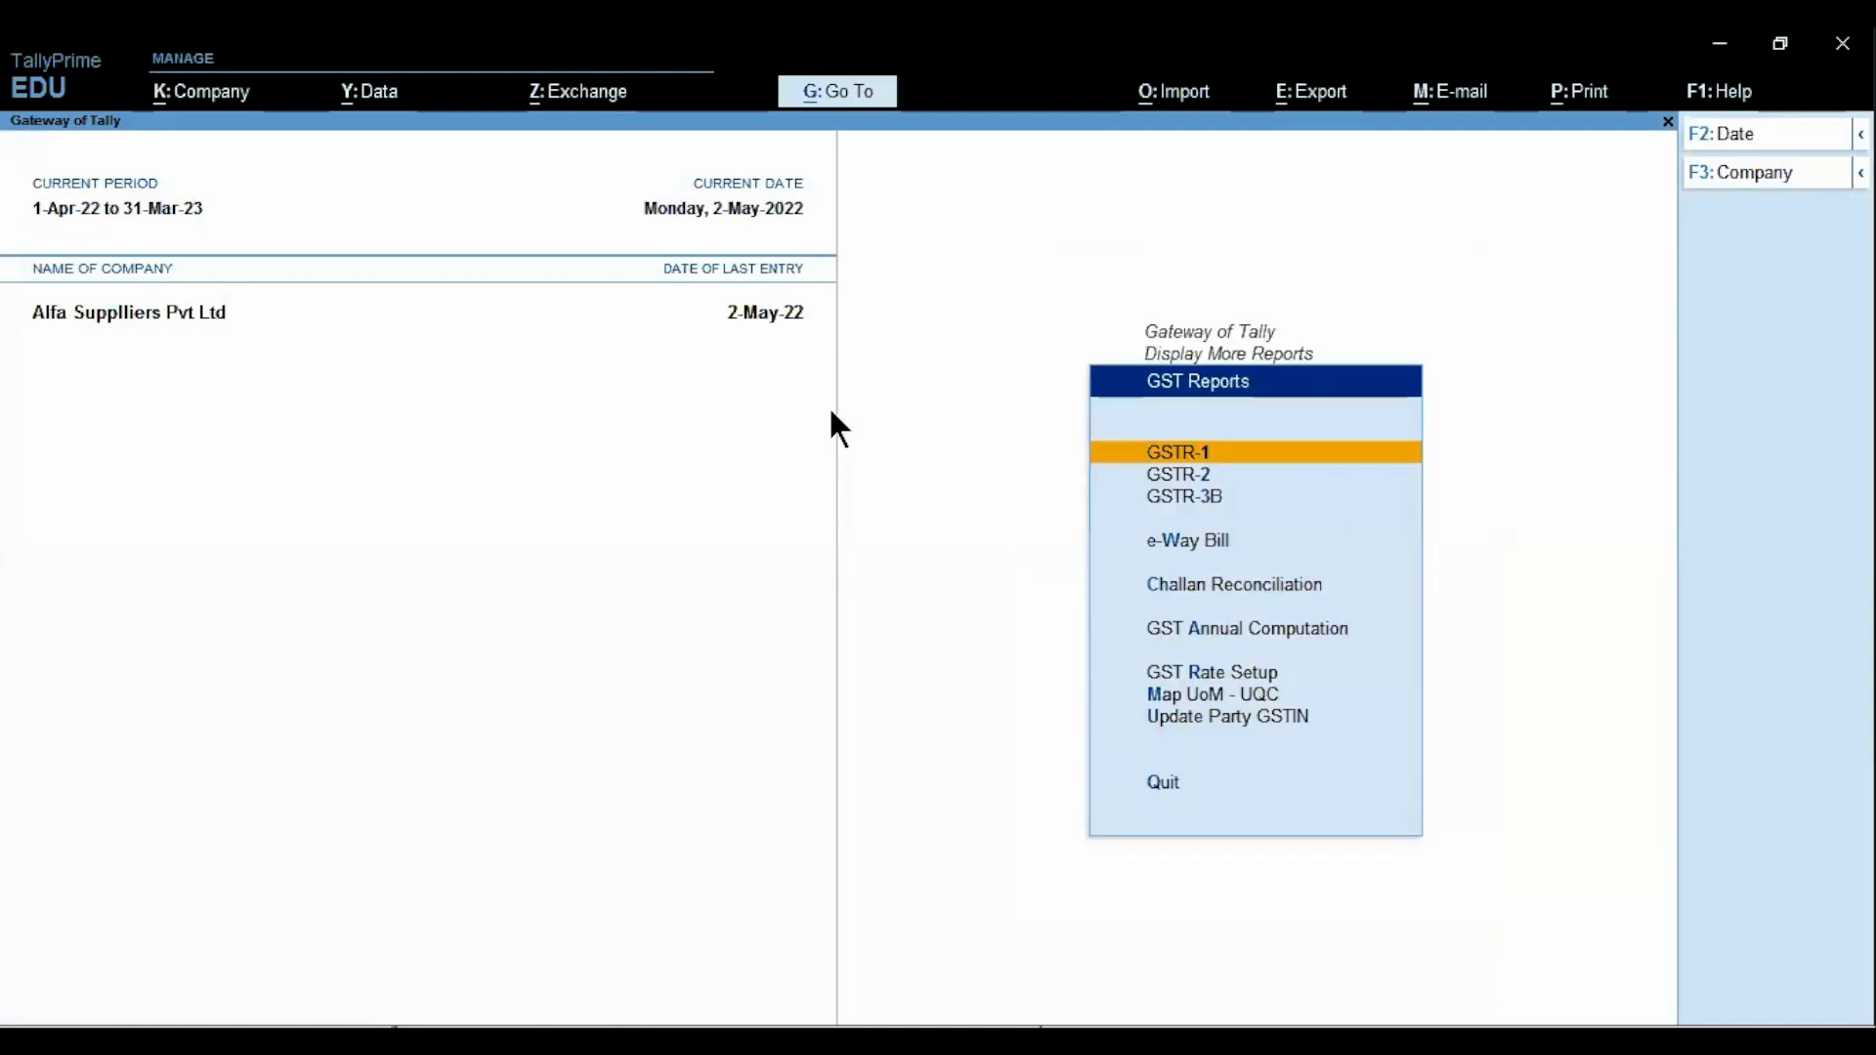
{"action": "key", "text": "Return"}
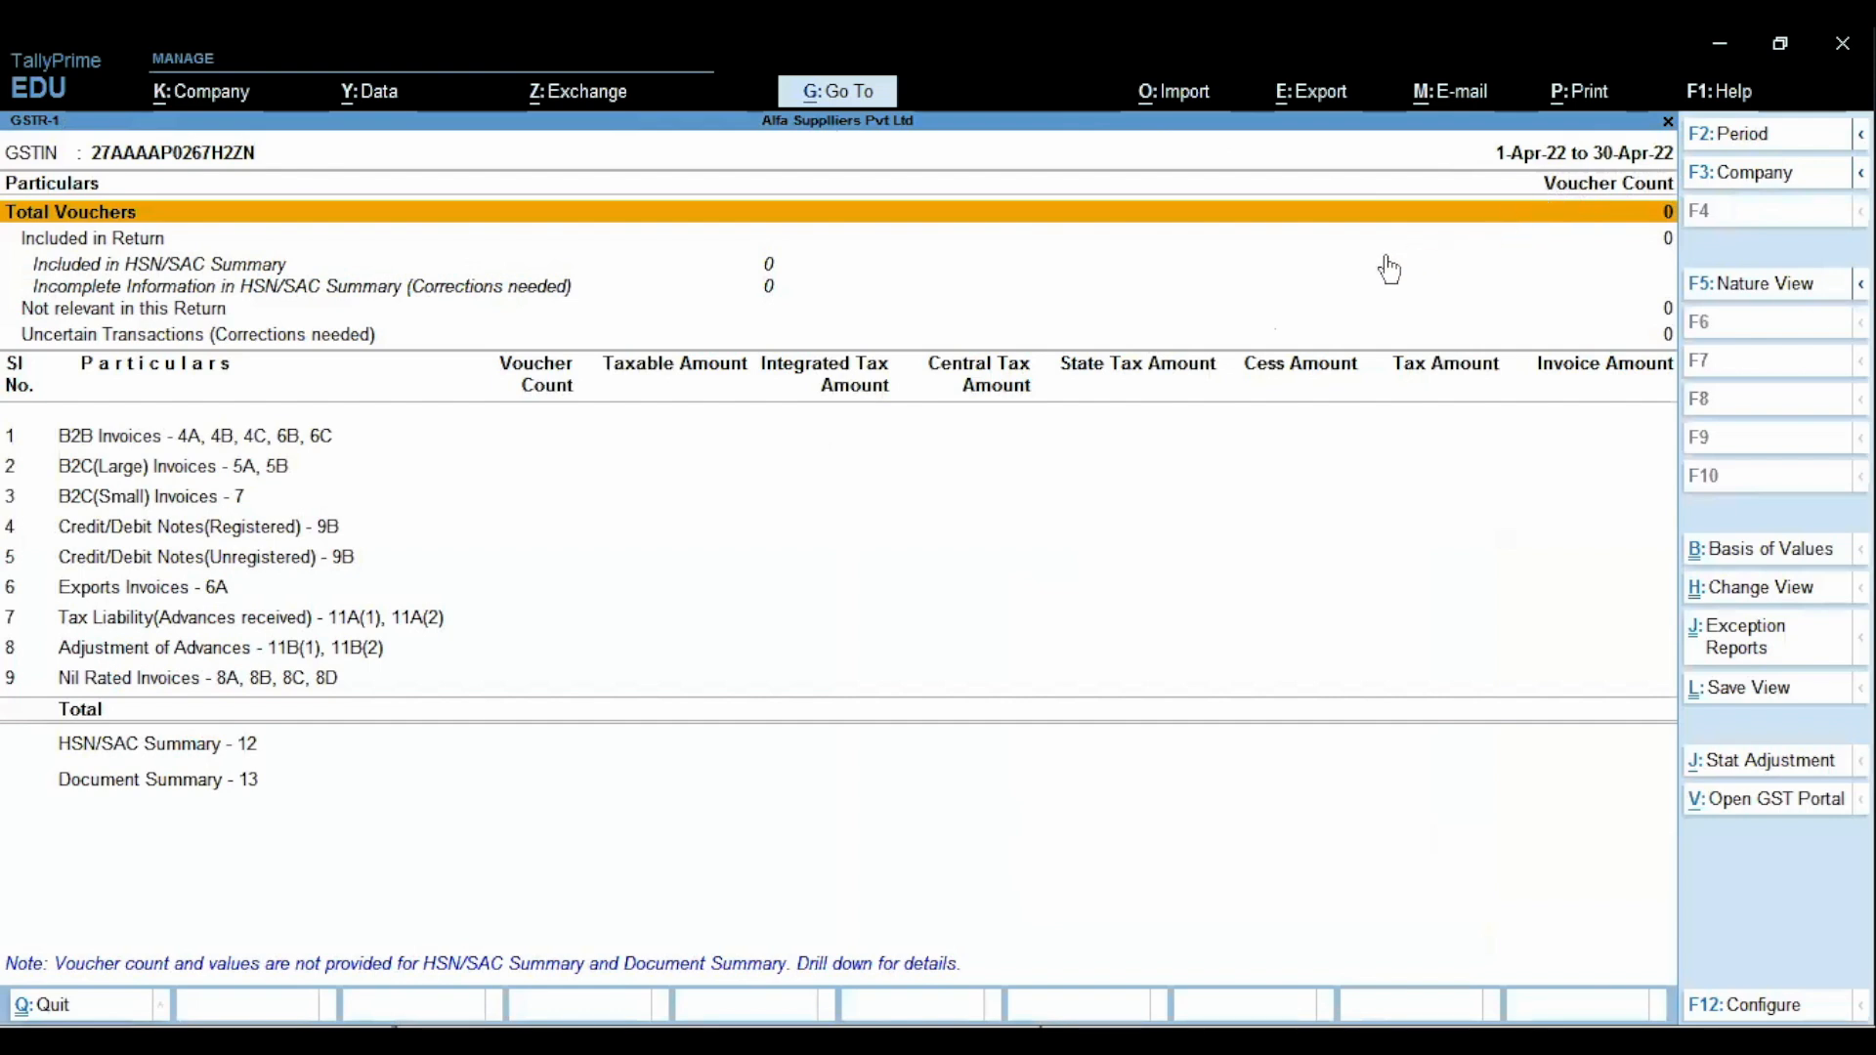
Set the GSTR-1 report period to 1-May-22 to 31-May-22
{"action": "key", "text": "F2"}
{"action": "type", "text": "1-5"}
{"action": "key", "text": "Return"}
{"action": "type", "text": "31-5"}
{"action": "key", "text": "Return"}
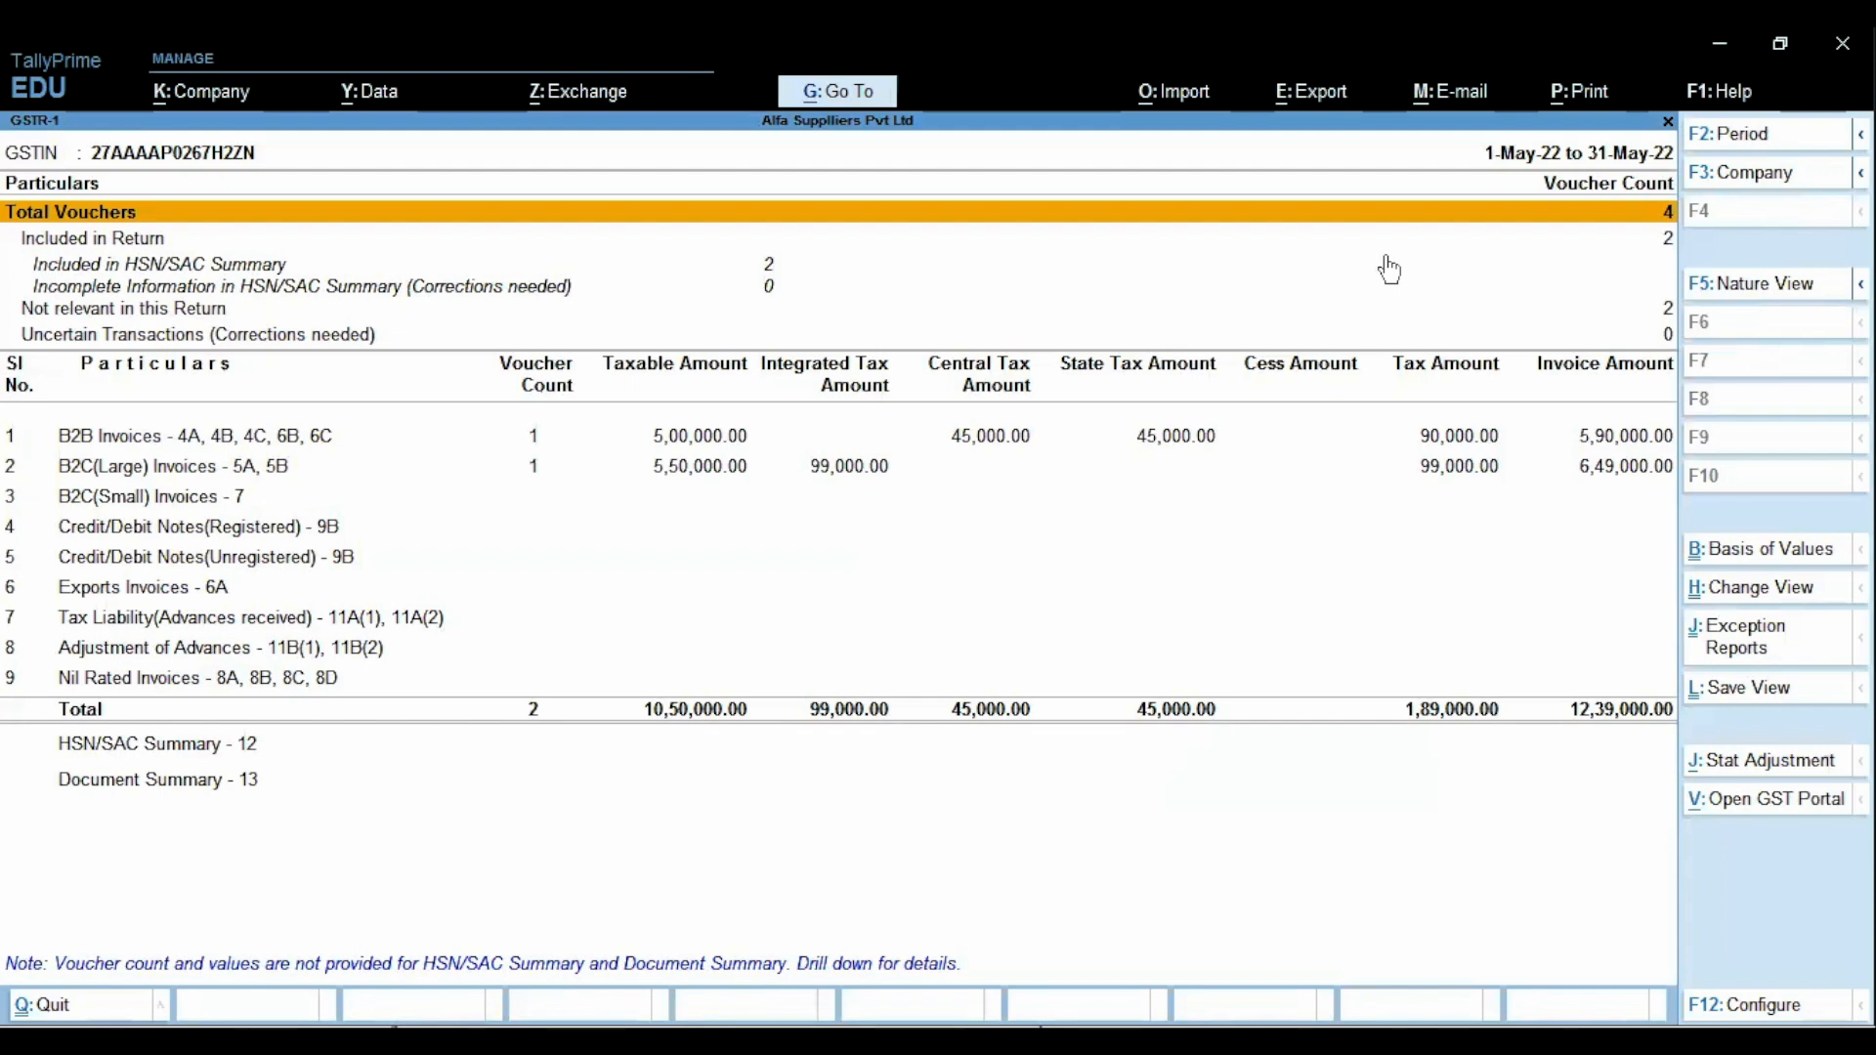
Examine the B2B Invoices entry down to the SK Enterprises sales voucher and return to the GSTR-1 summary
{"action": "key", "text": "Down"}
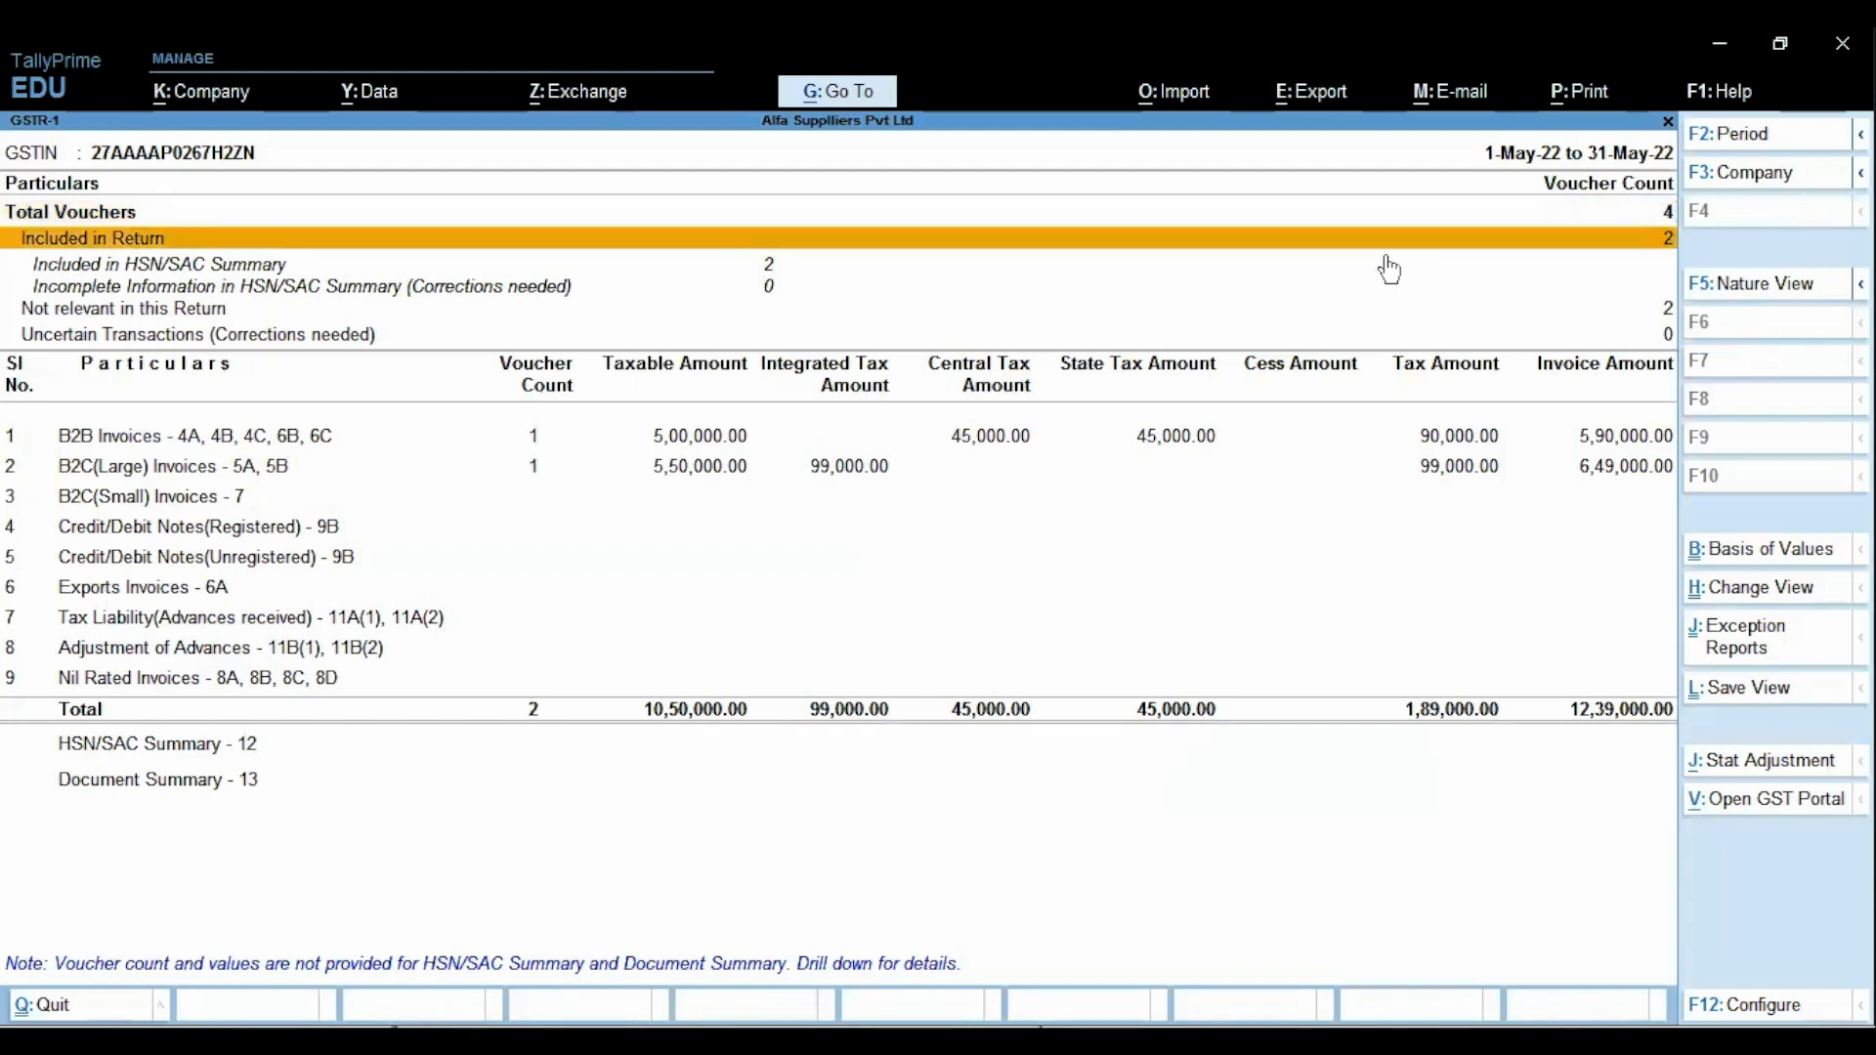
{"action": "key", "text": "Down"}
{"action": "key", "text": "Down"}
{"action": "key", "text": "Down"}
{"action": "key", "text": "Down"}
{"action": "key", "text": "Down"}
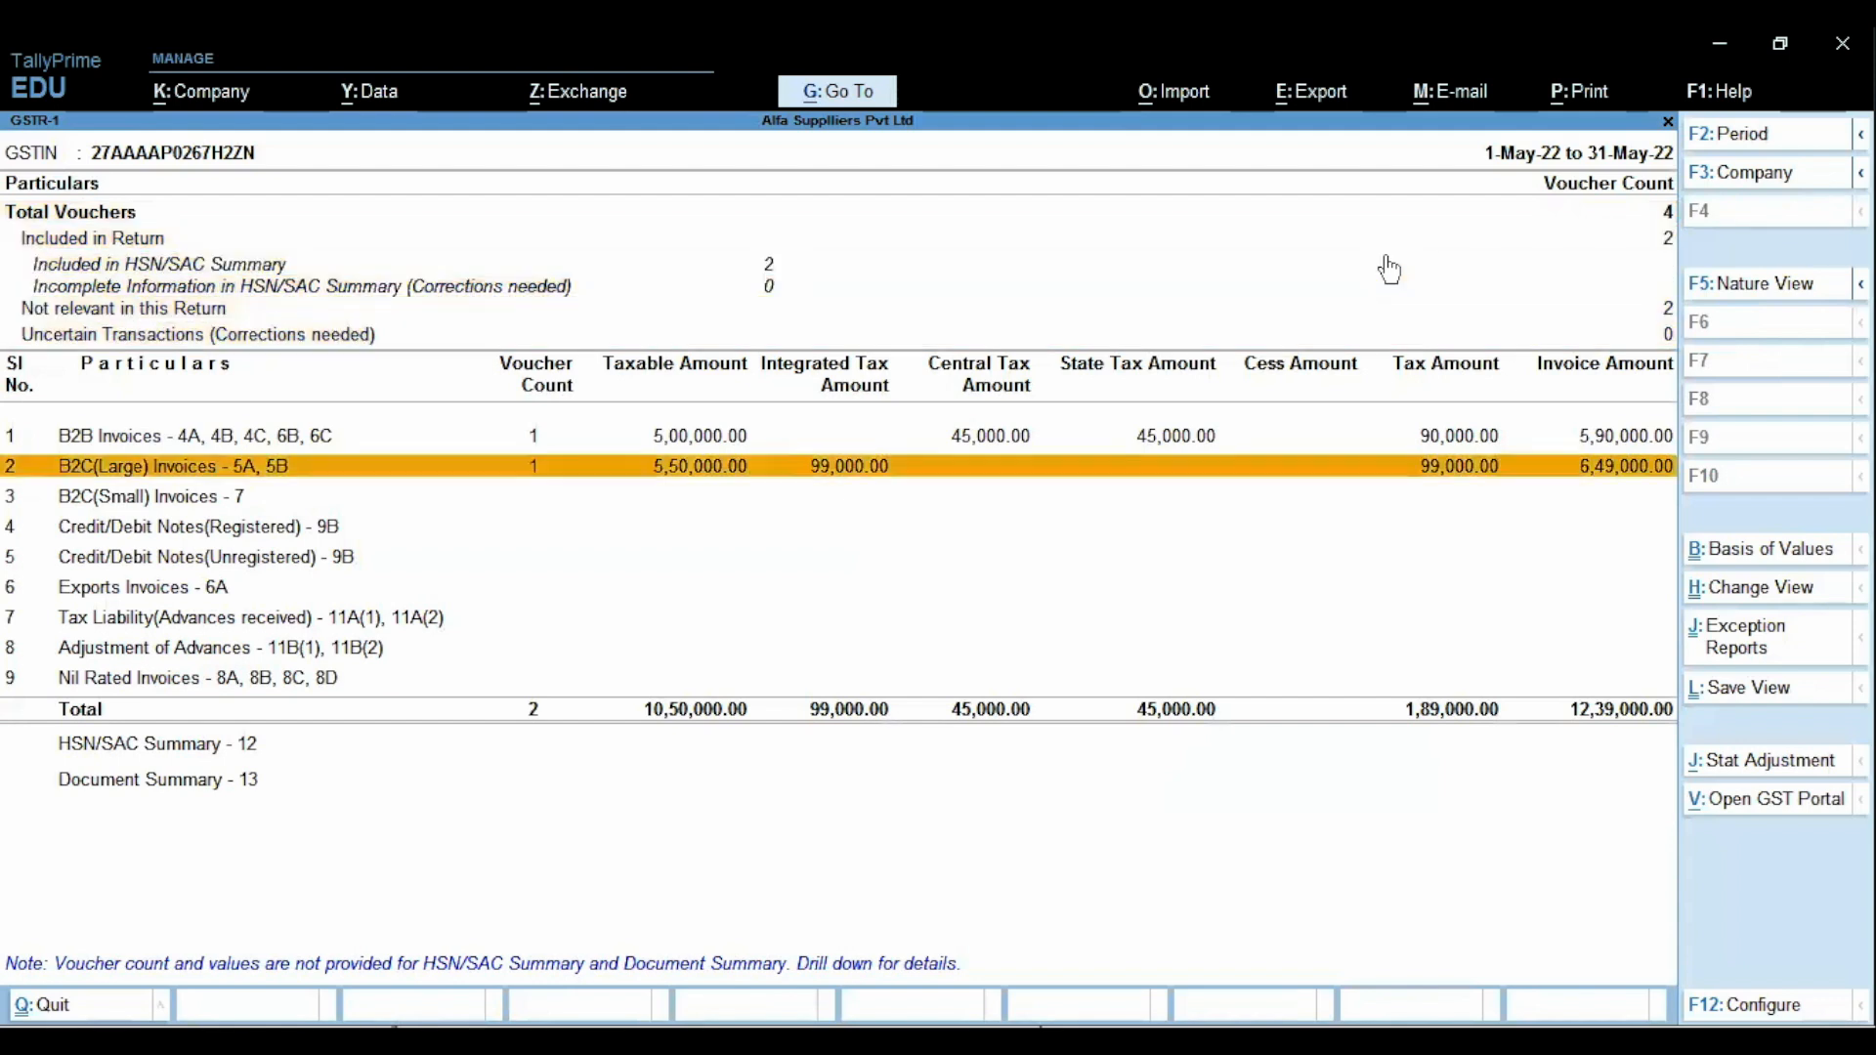
{"action": "key", "text": "Up"}
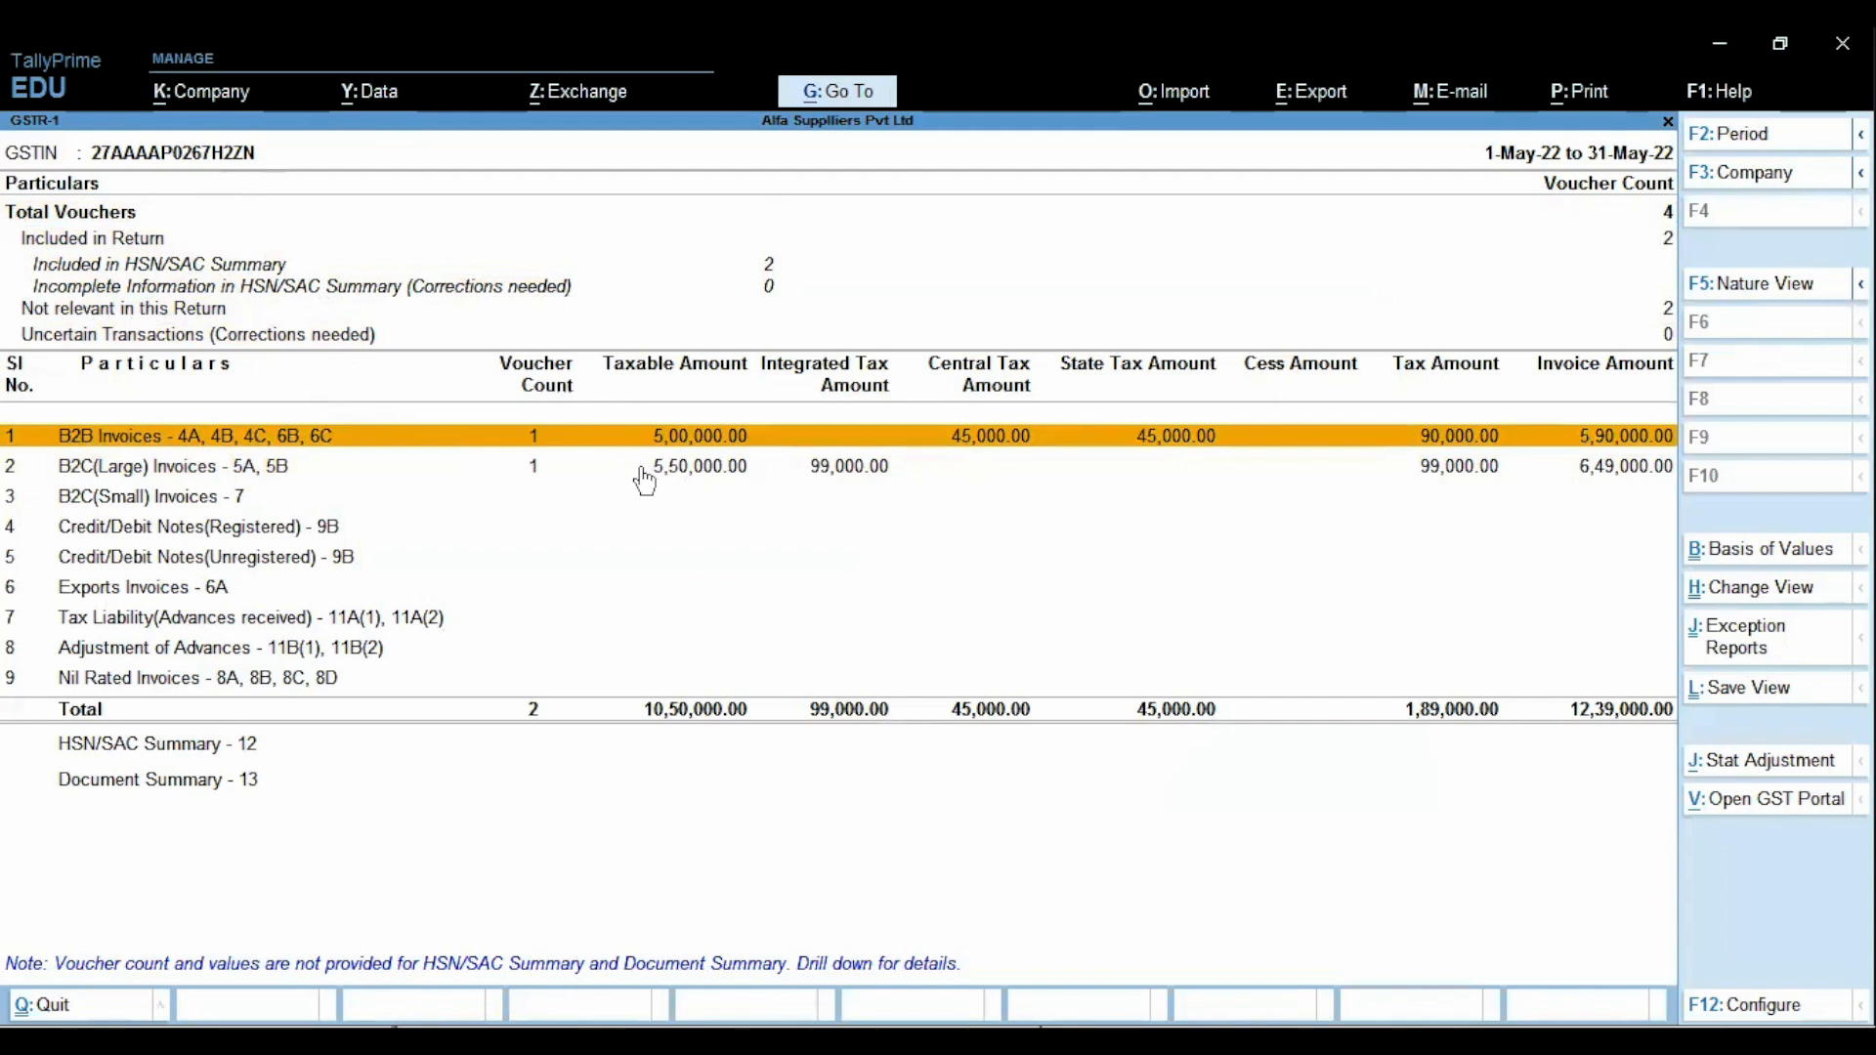
{"action": "key", "text": "Return"}
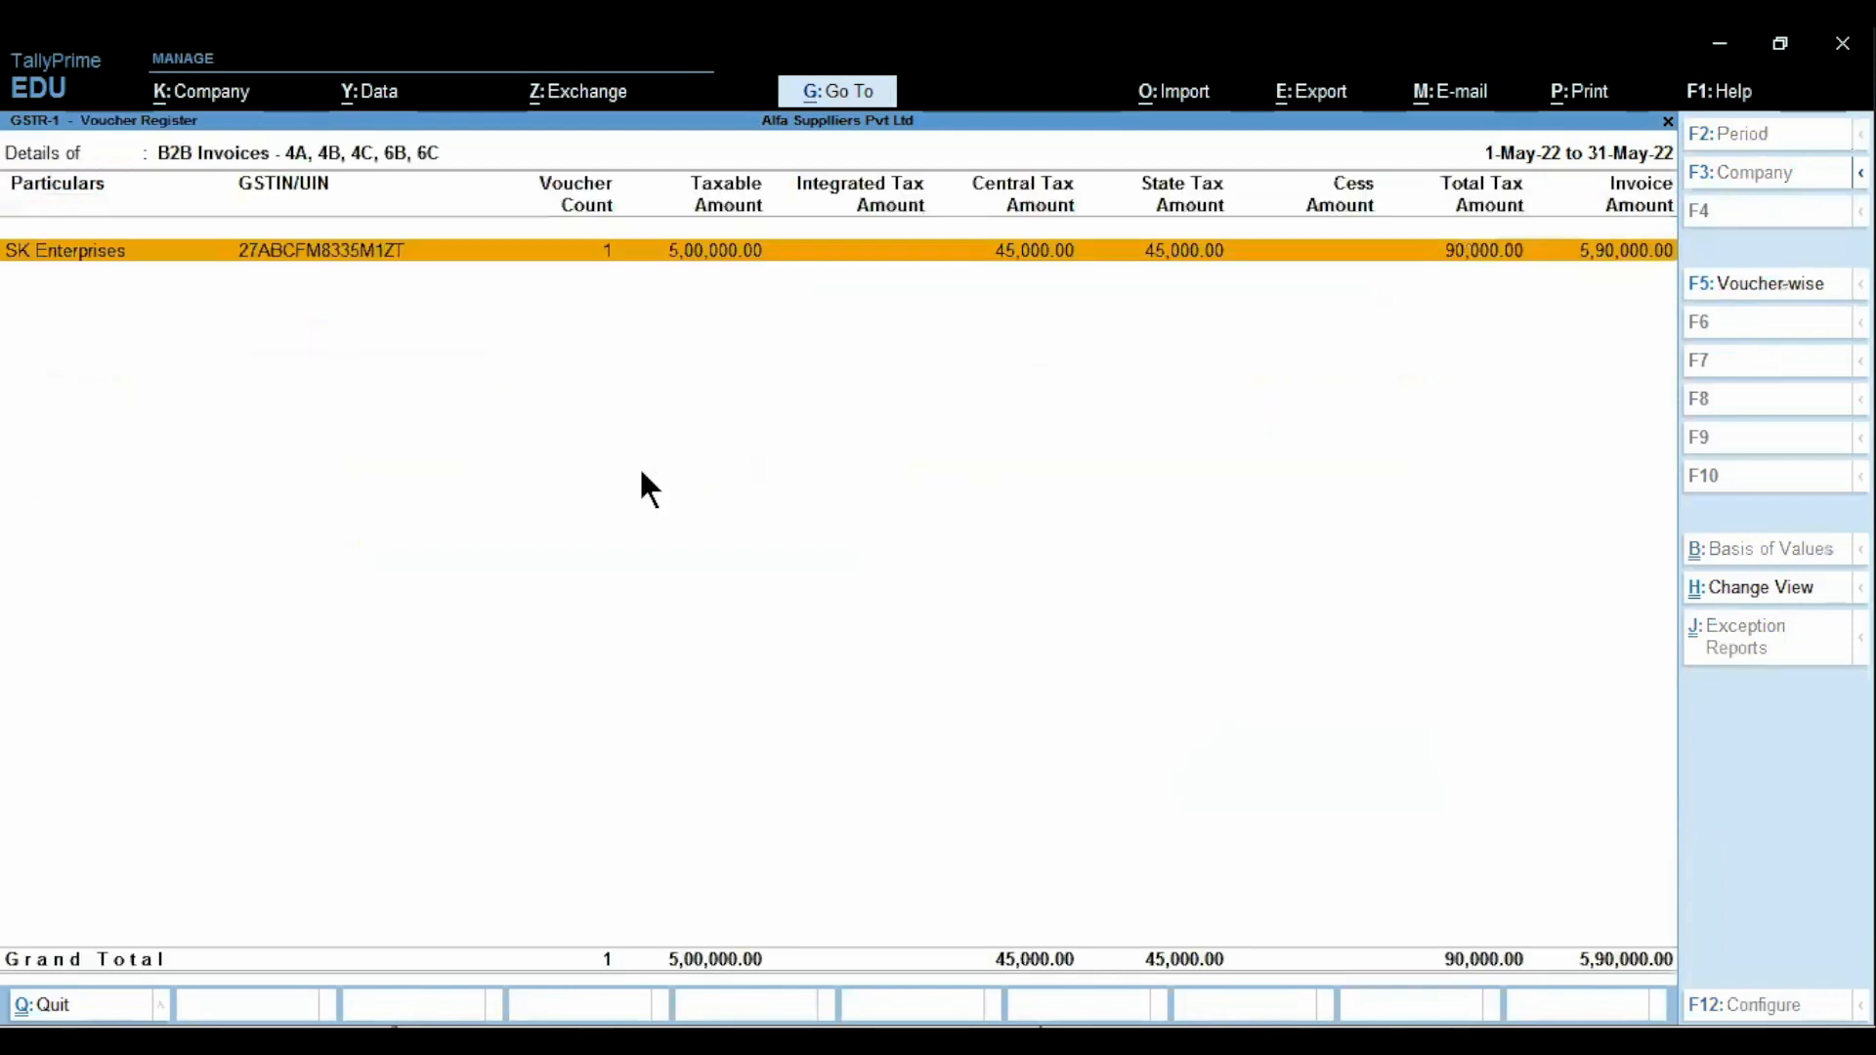
{"action": "key", "text": "Return"}
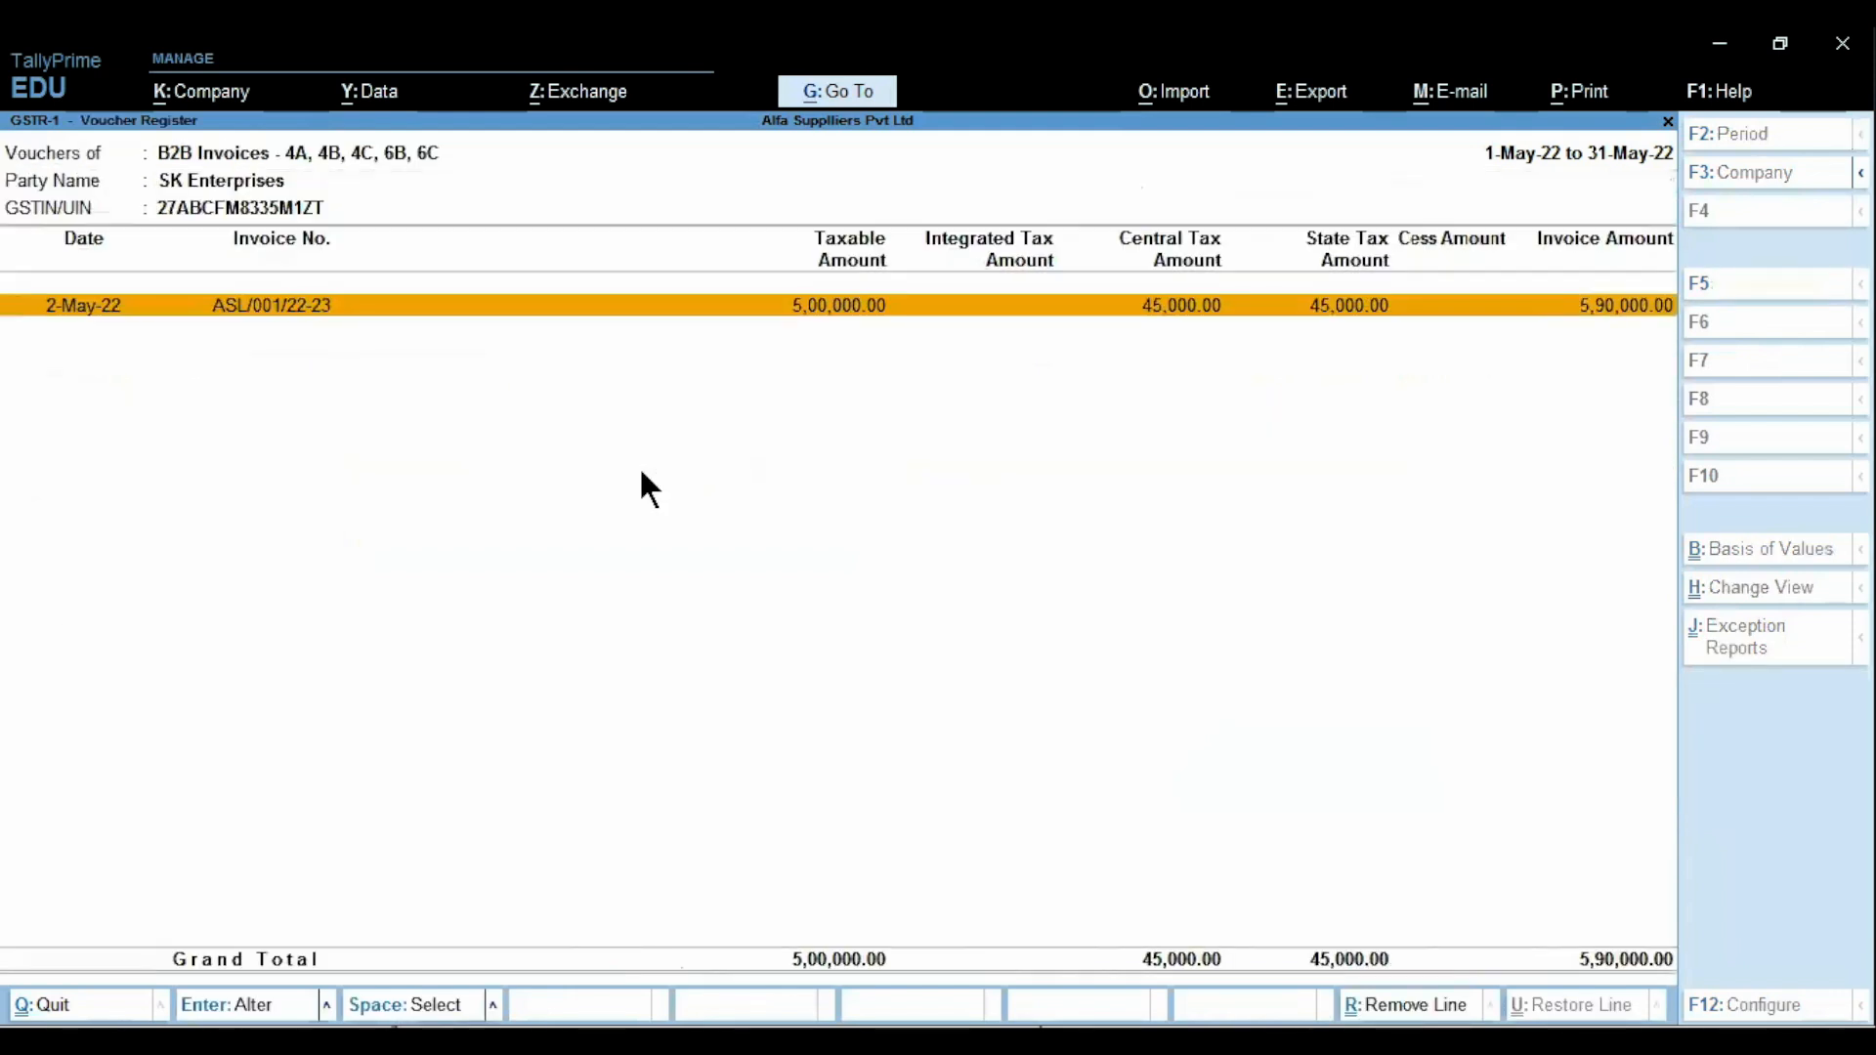
{"action": "key", "text": "Return"}
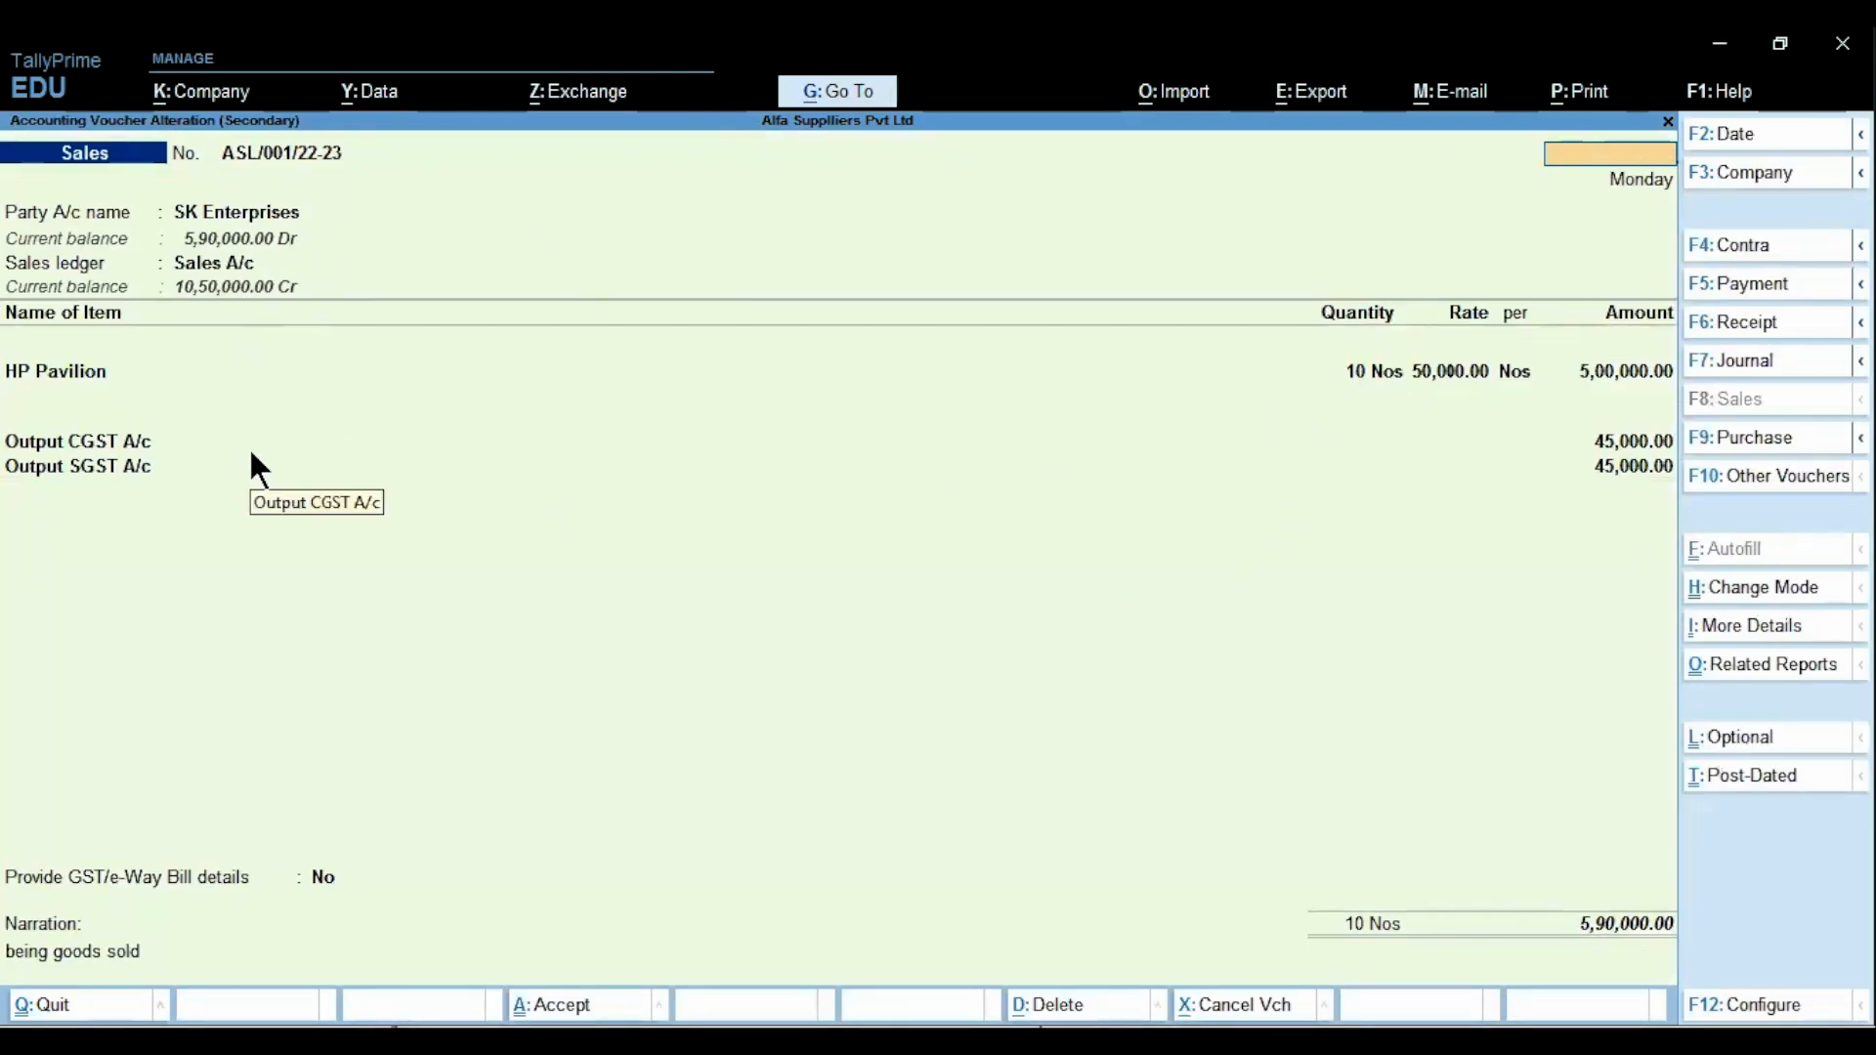
{"action": "key", "text": "Escape"}
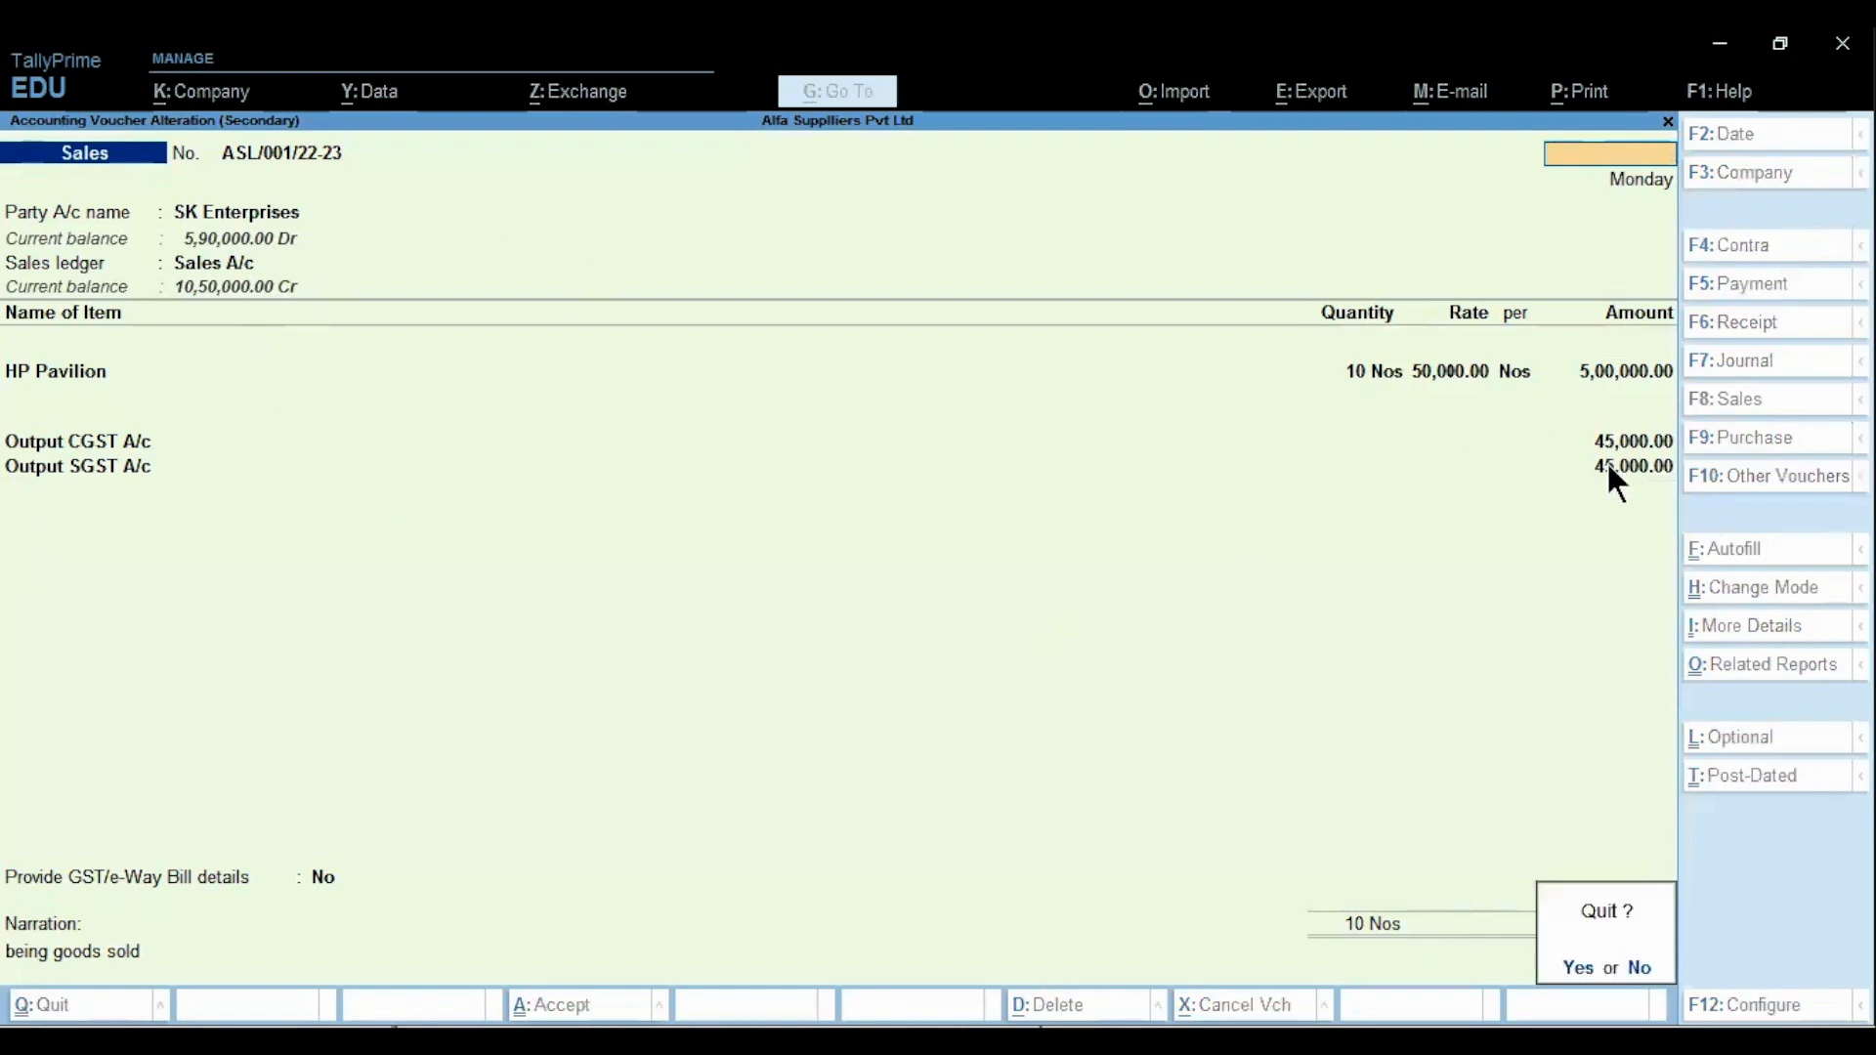
{"action": "key", "text": "y"}
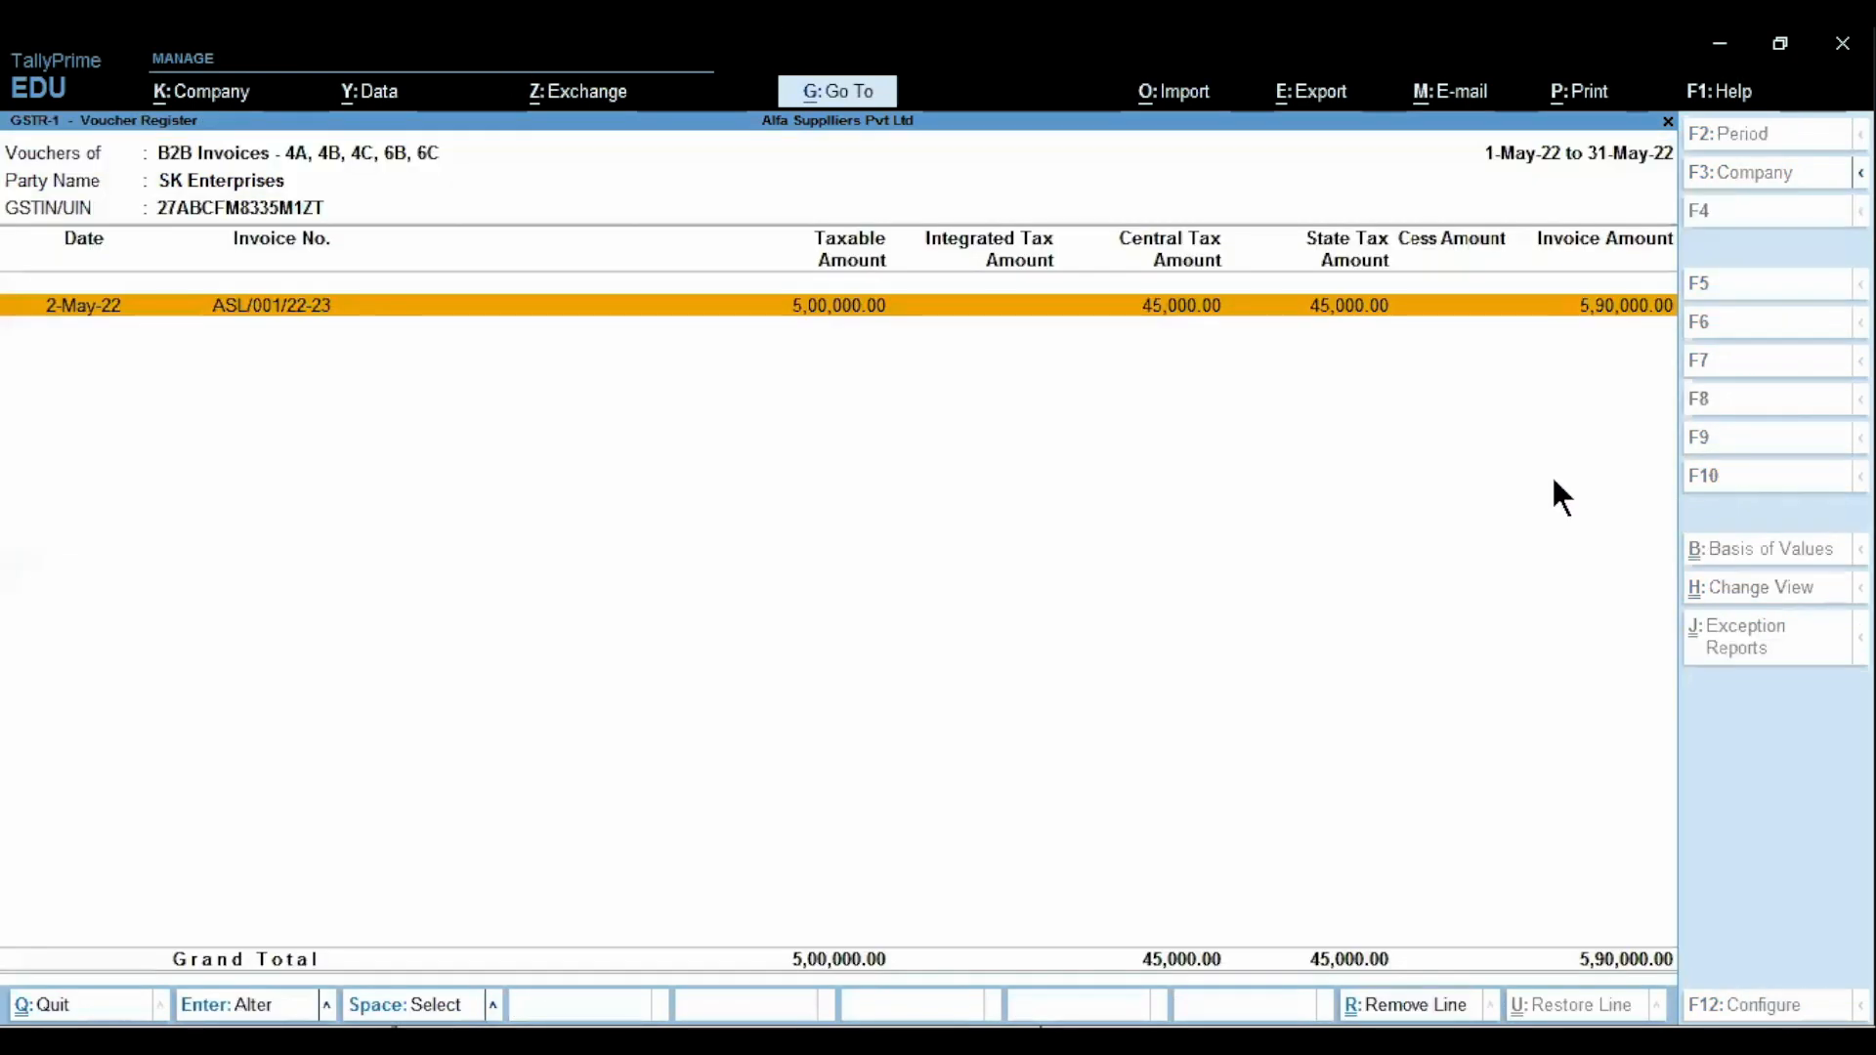
{"action": "key", "text": "Escape"}
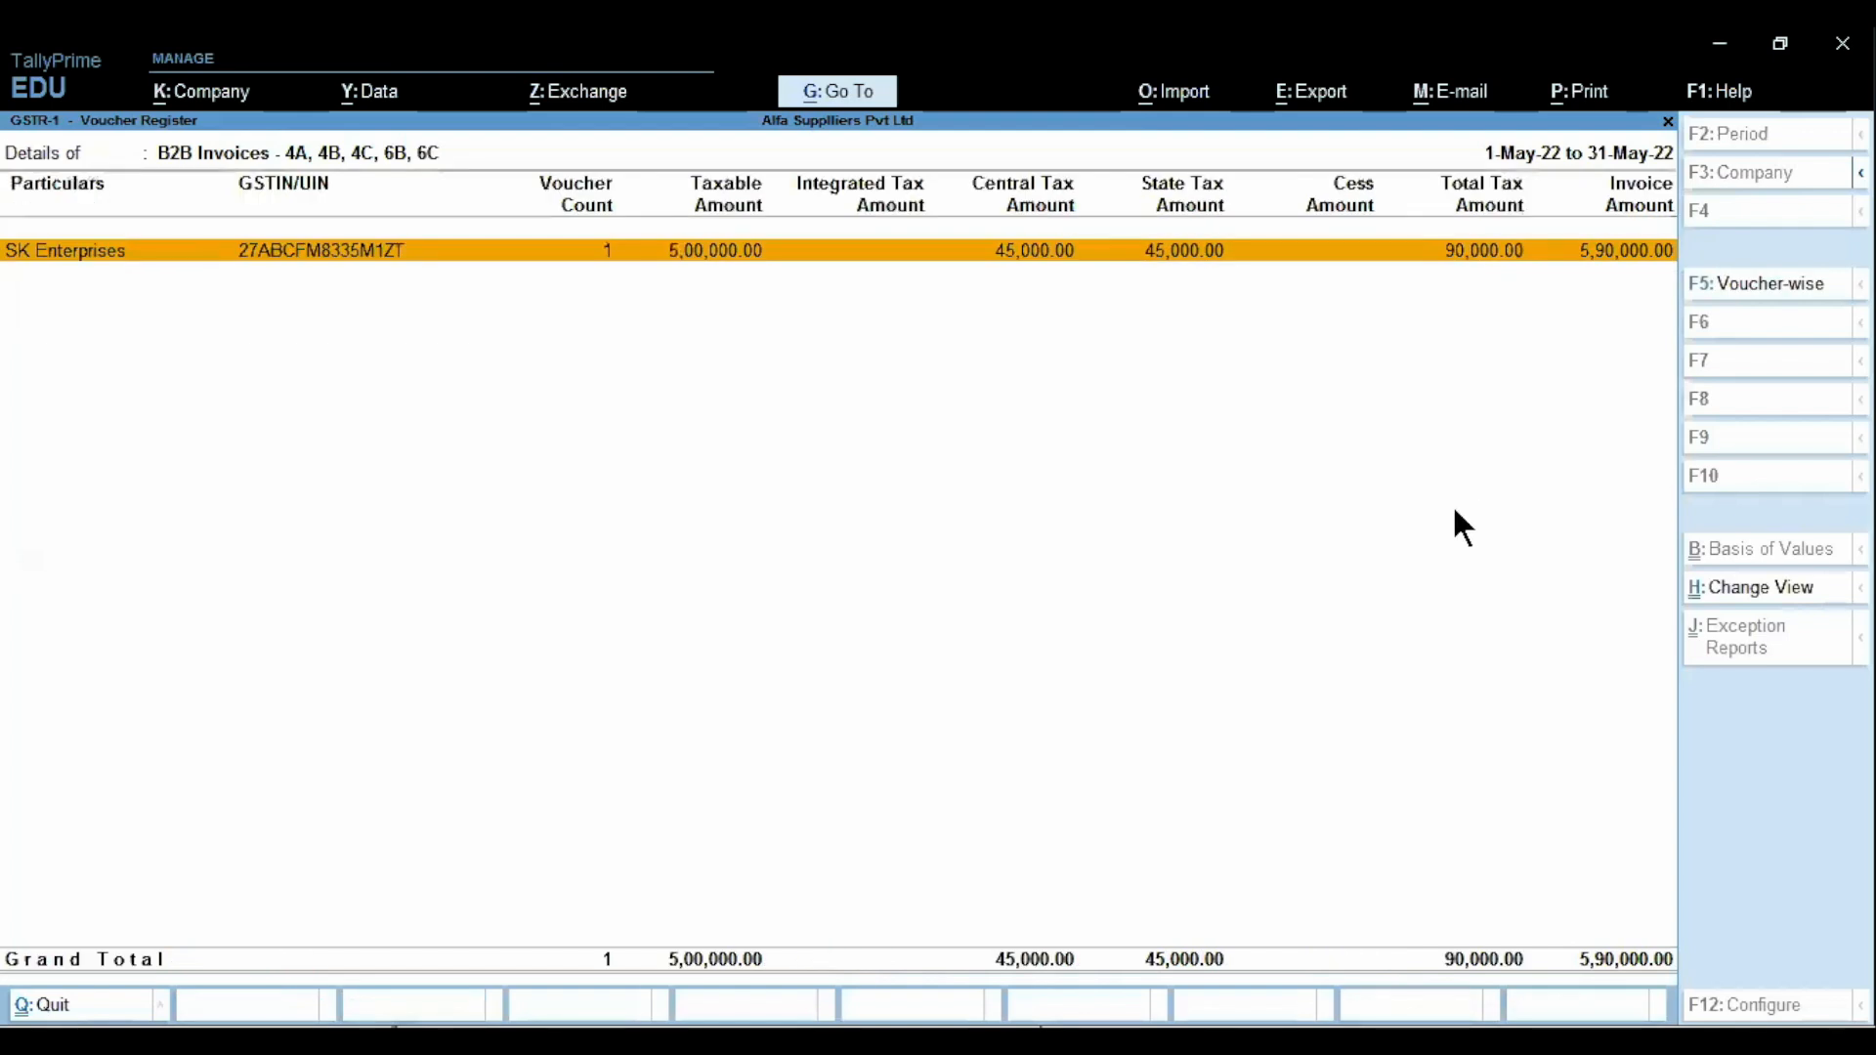
{"action": "key", "text": "Escape"}
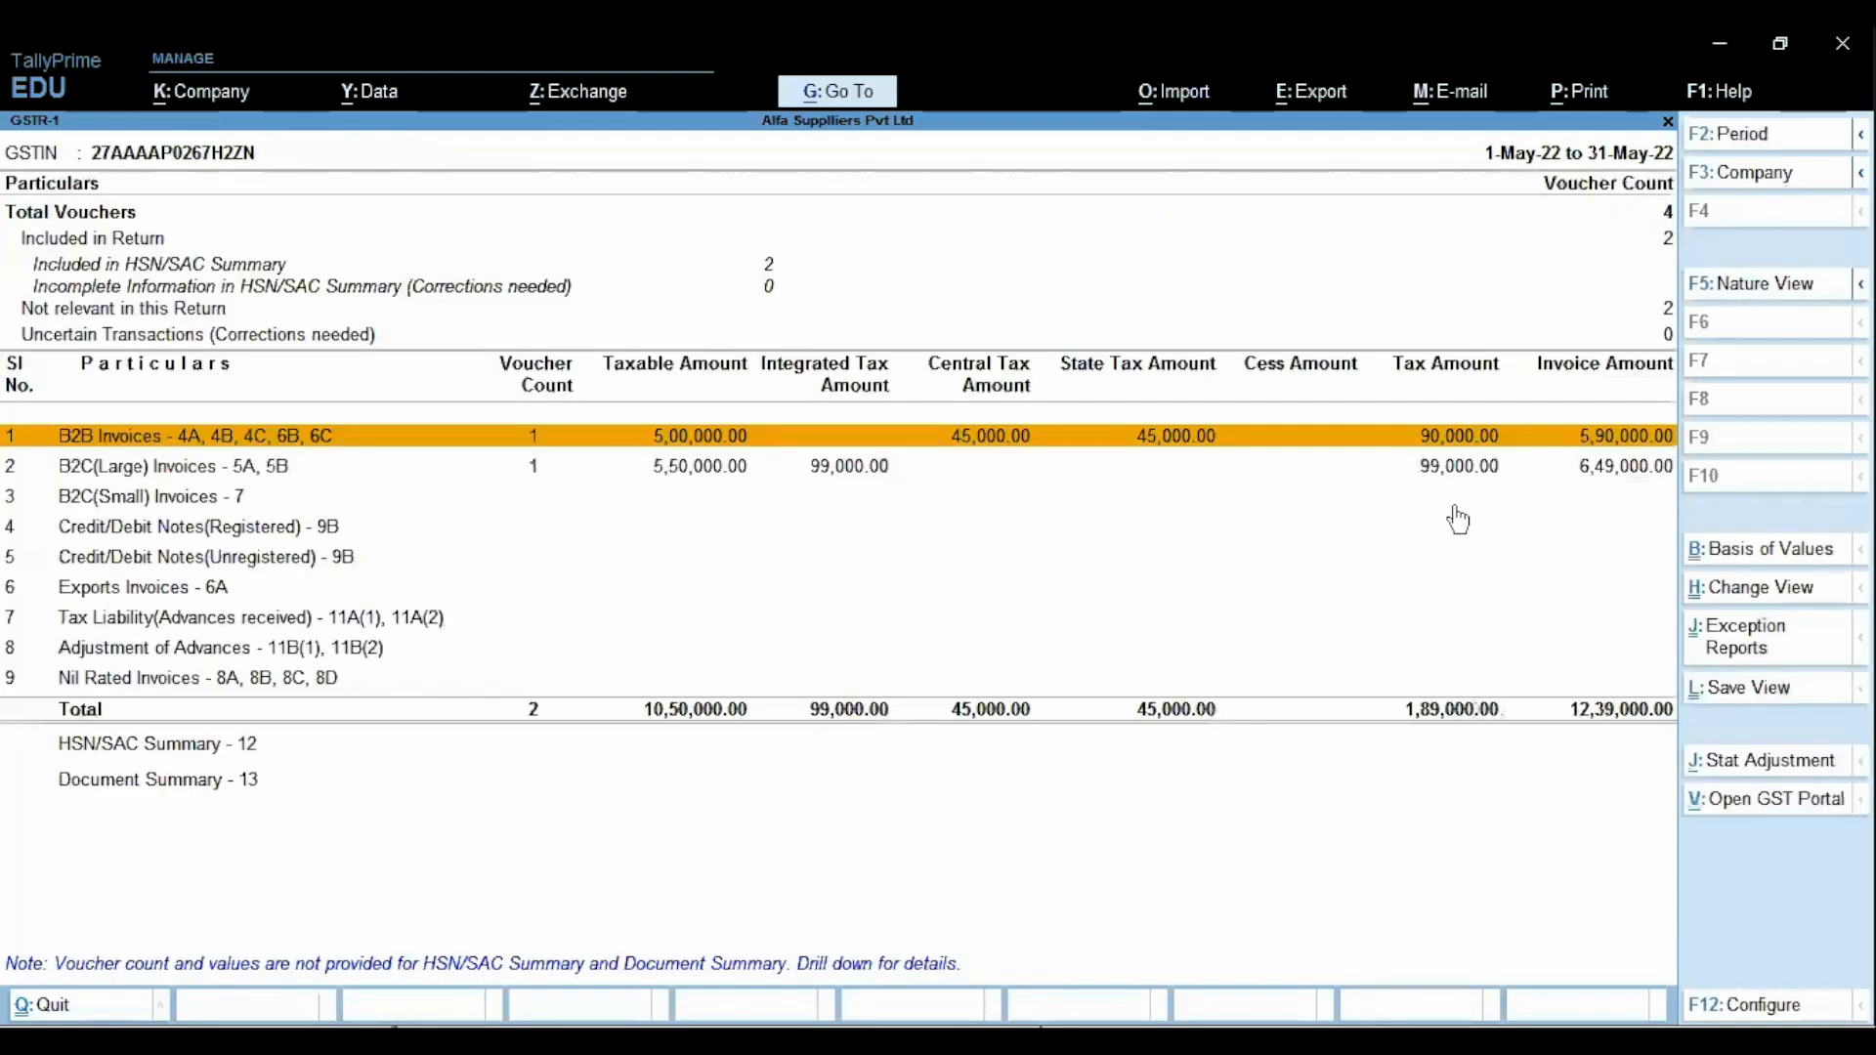
Examine the B2C(Large) Invoices entry down to the RK Institute sales voucher and return to the GSTR-1 summary
{"action": "key", "text": "Down"}
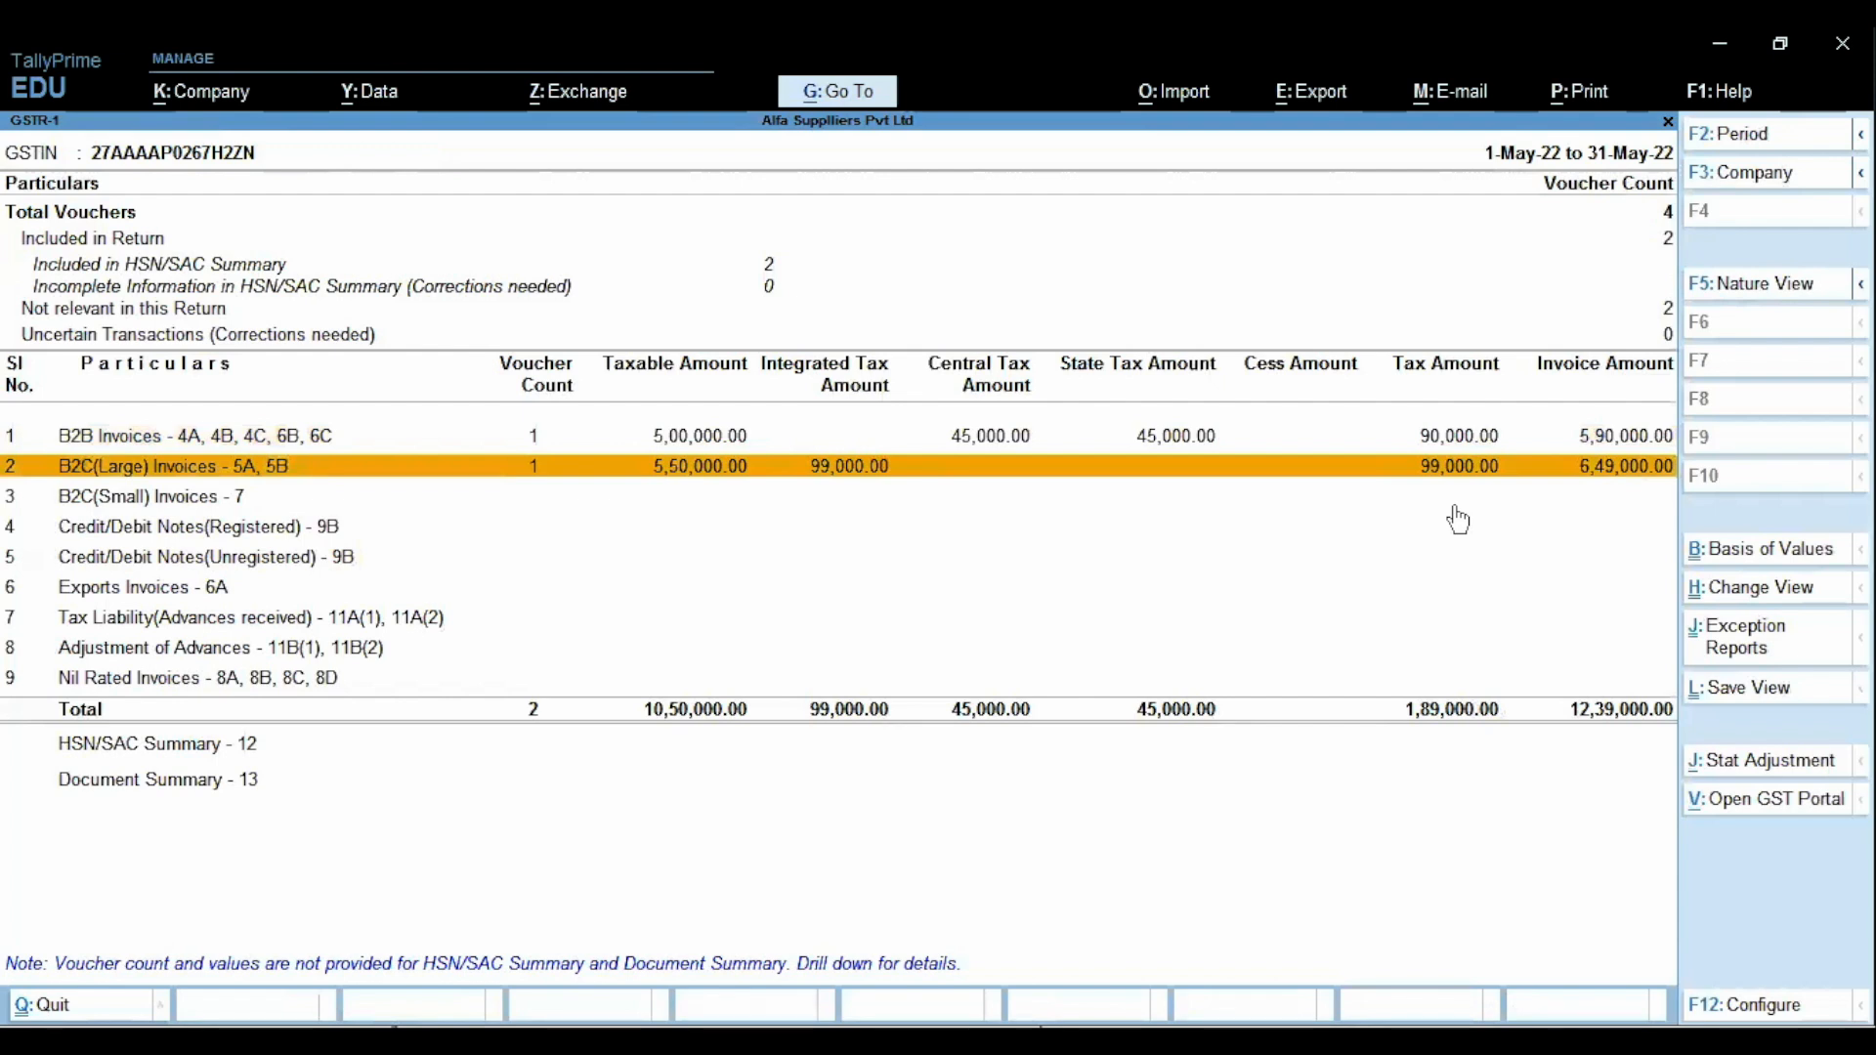
{"action": "key", "text": "Return"}
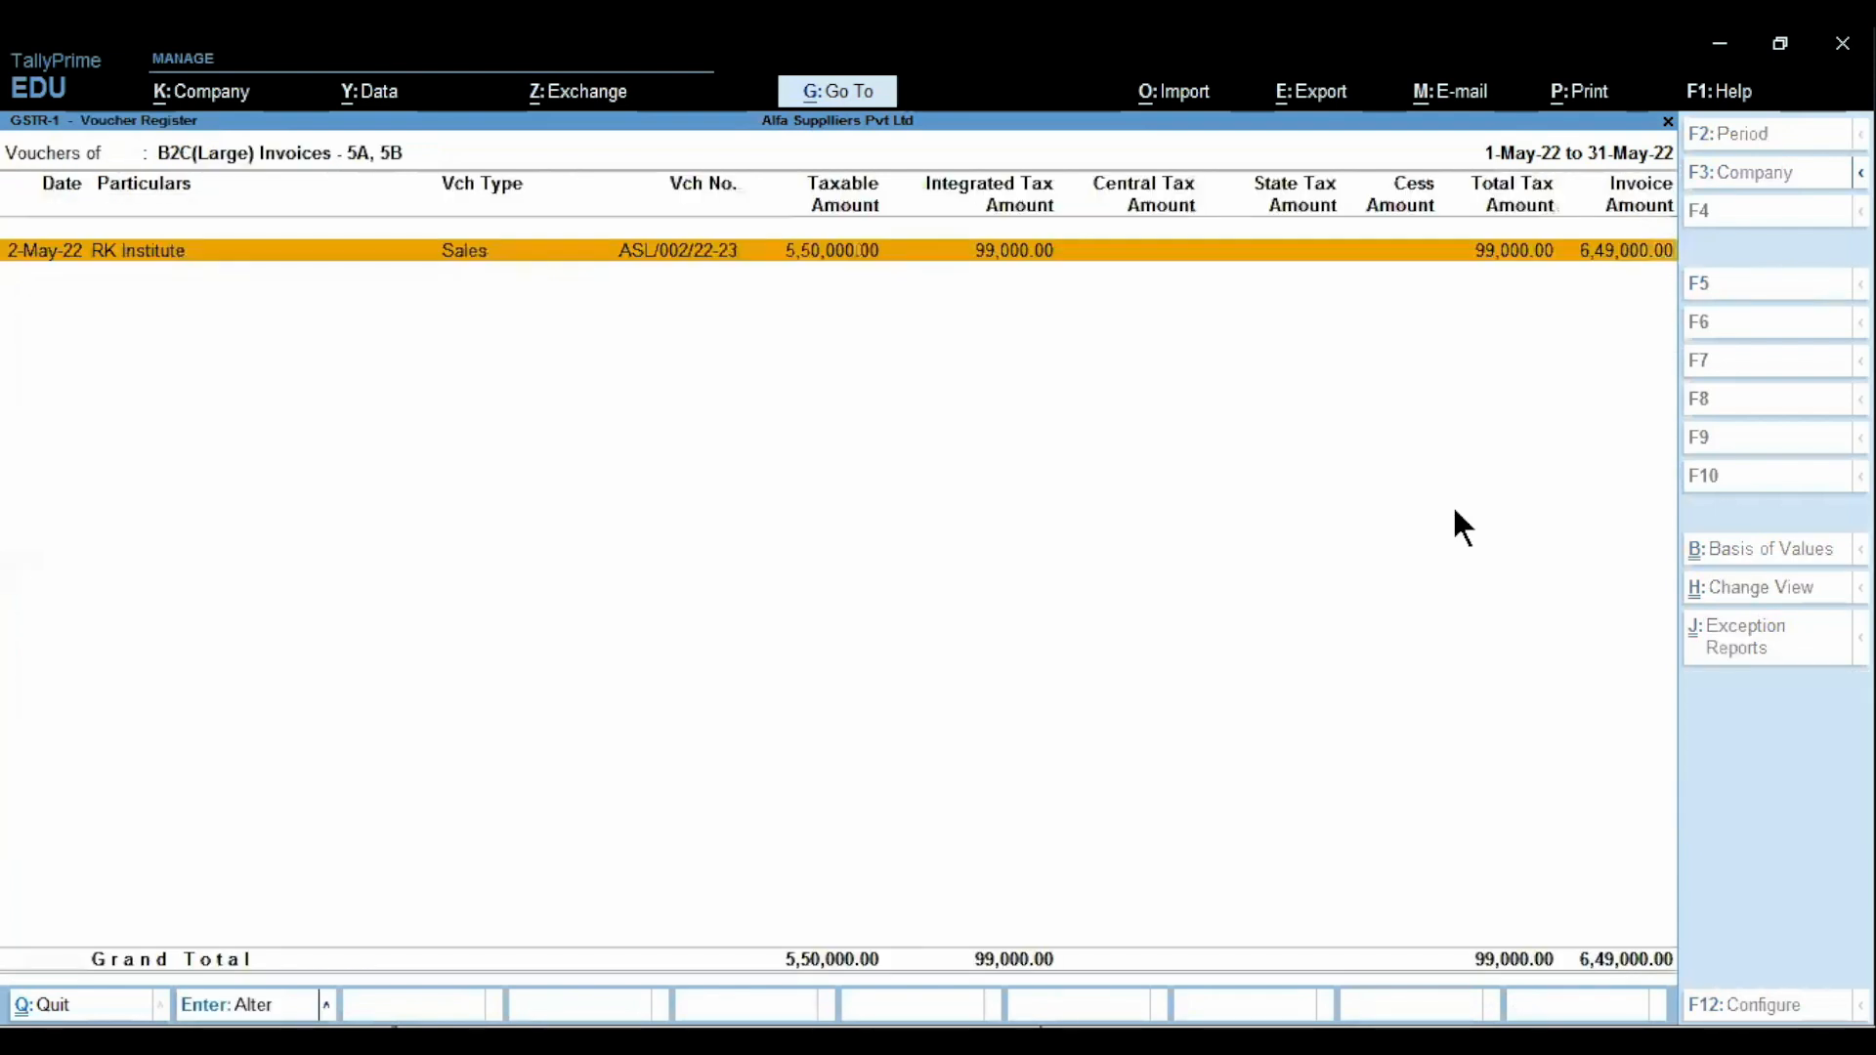
{"action": "key", "text": "Return"}
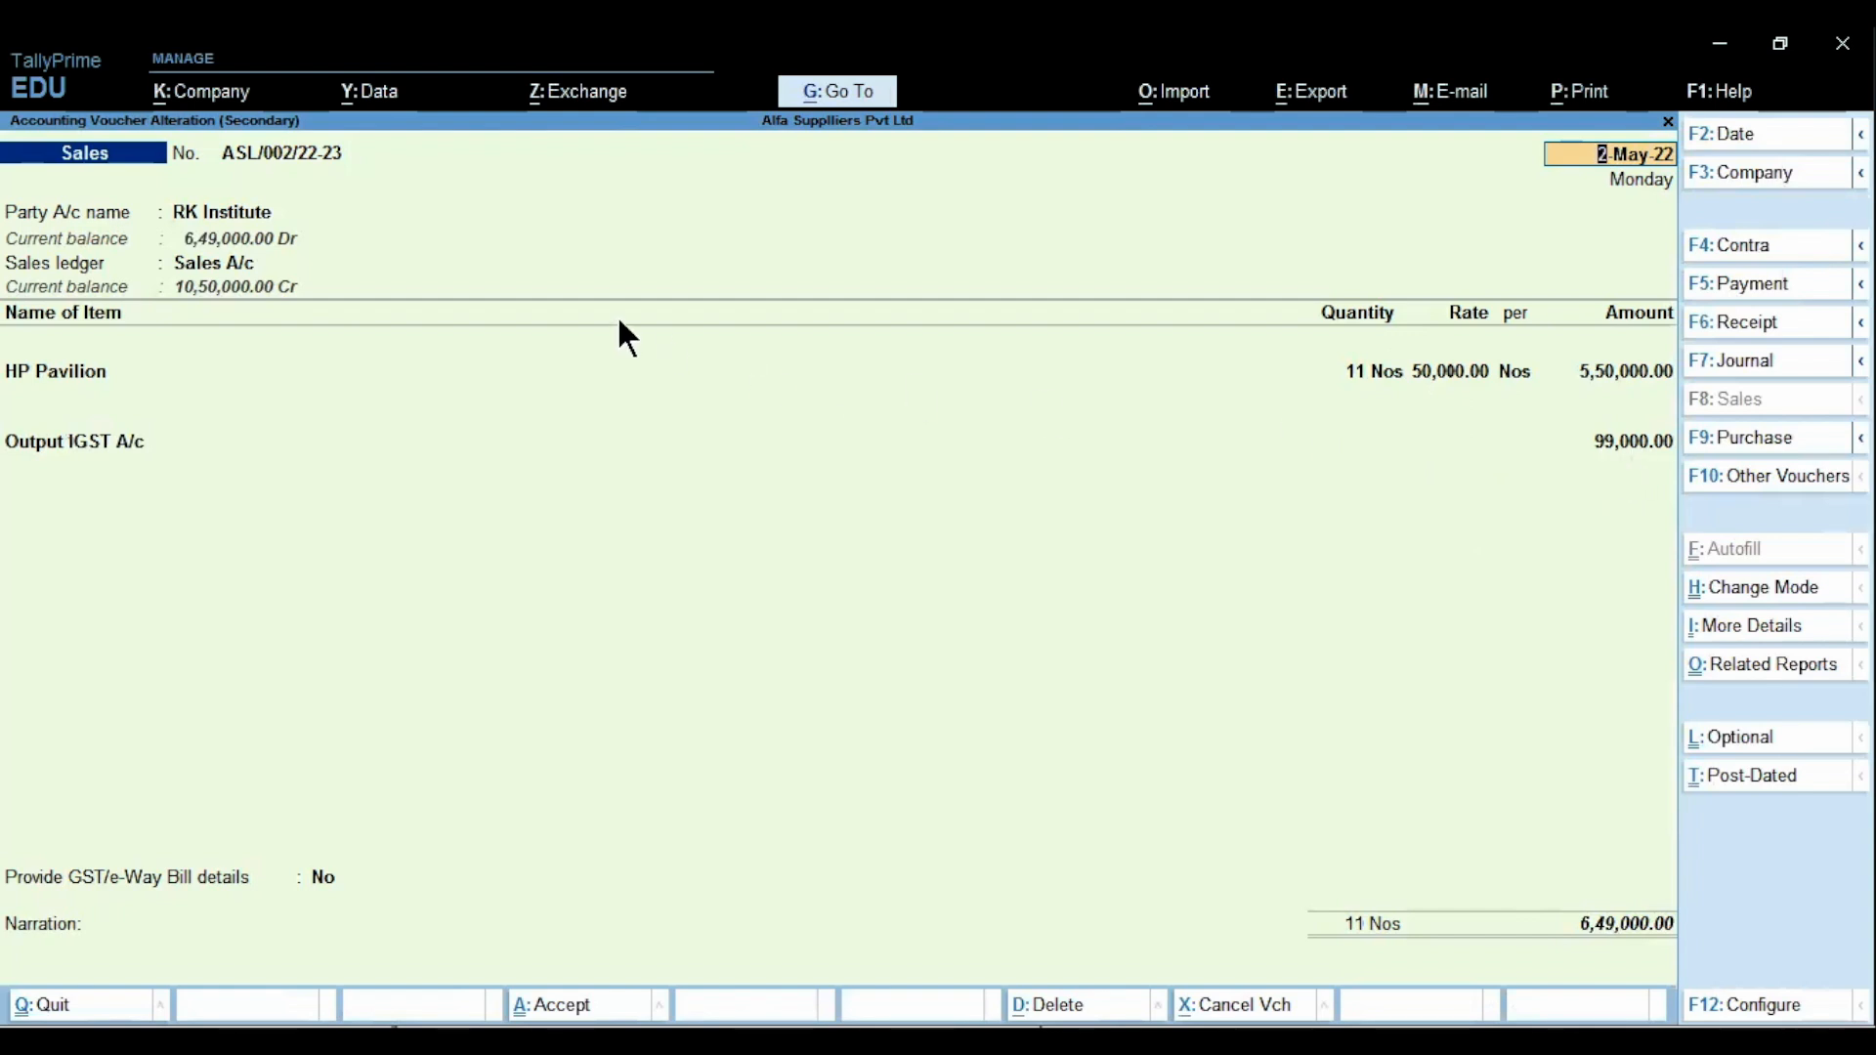
{"action": "key", "text": "BackSpace"}
{"action": "key", "text": "Escape"}
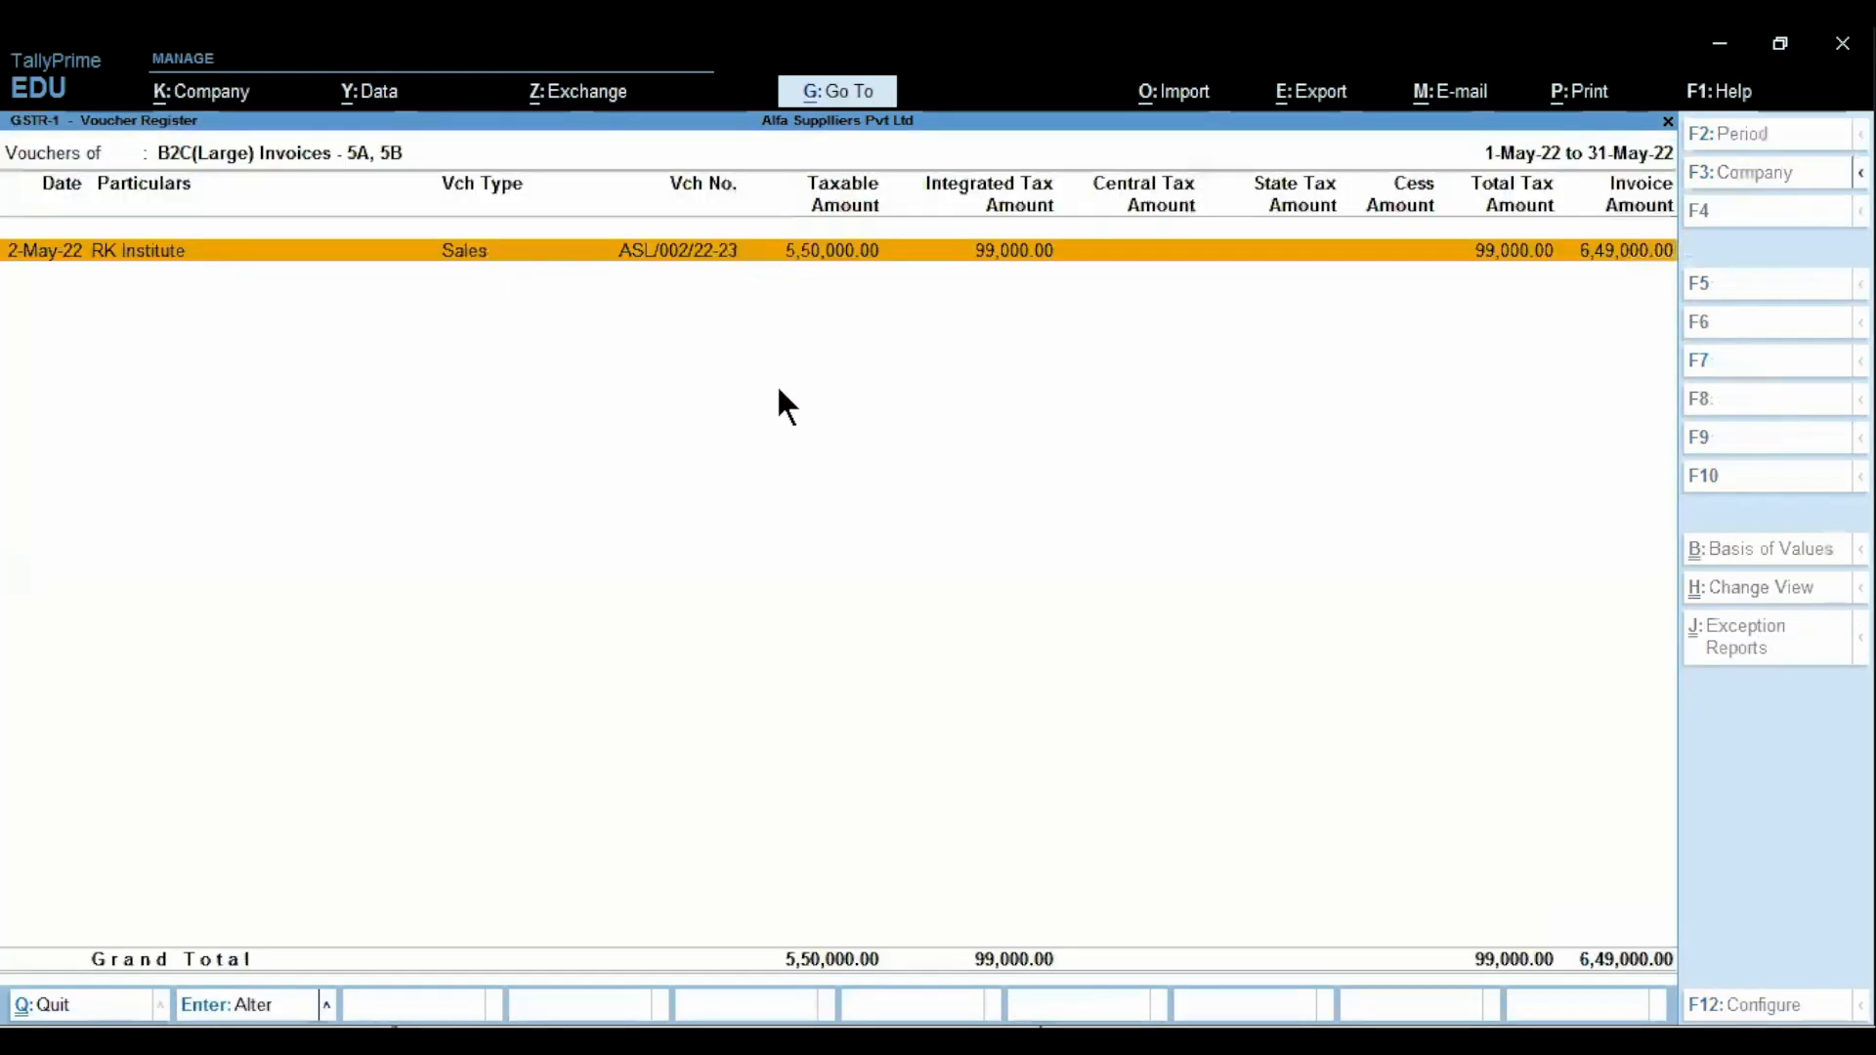
{"action": "key", "text": "Escape"}
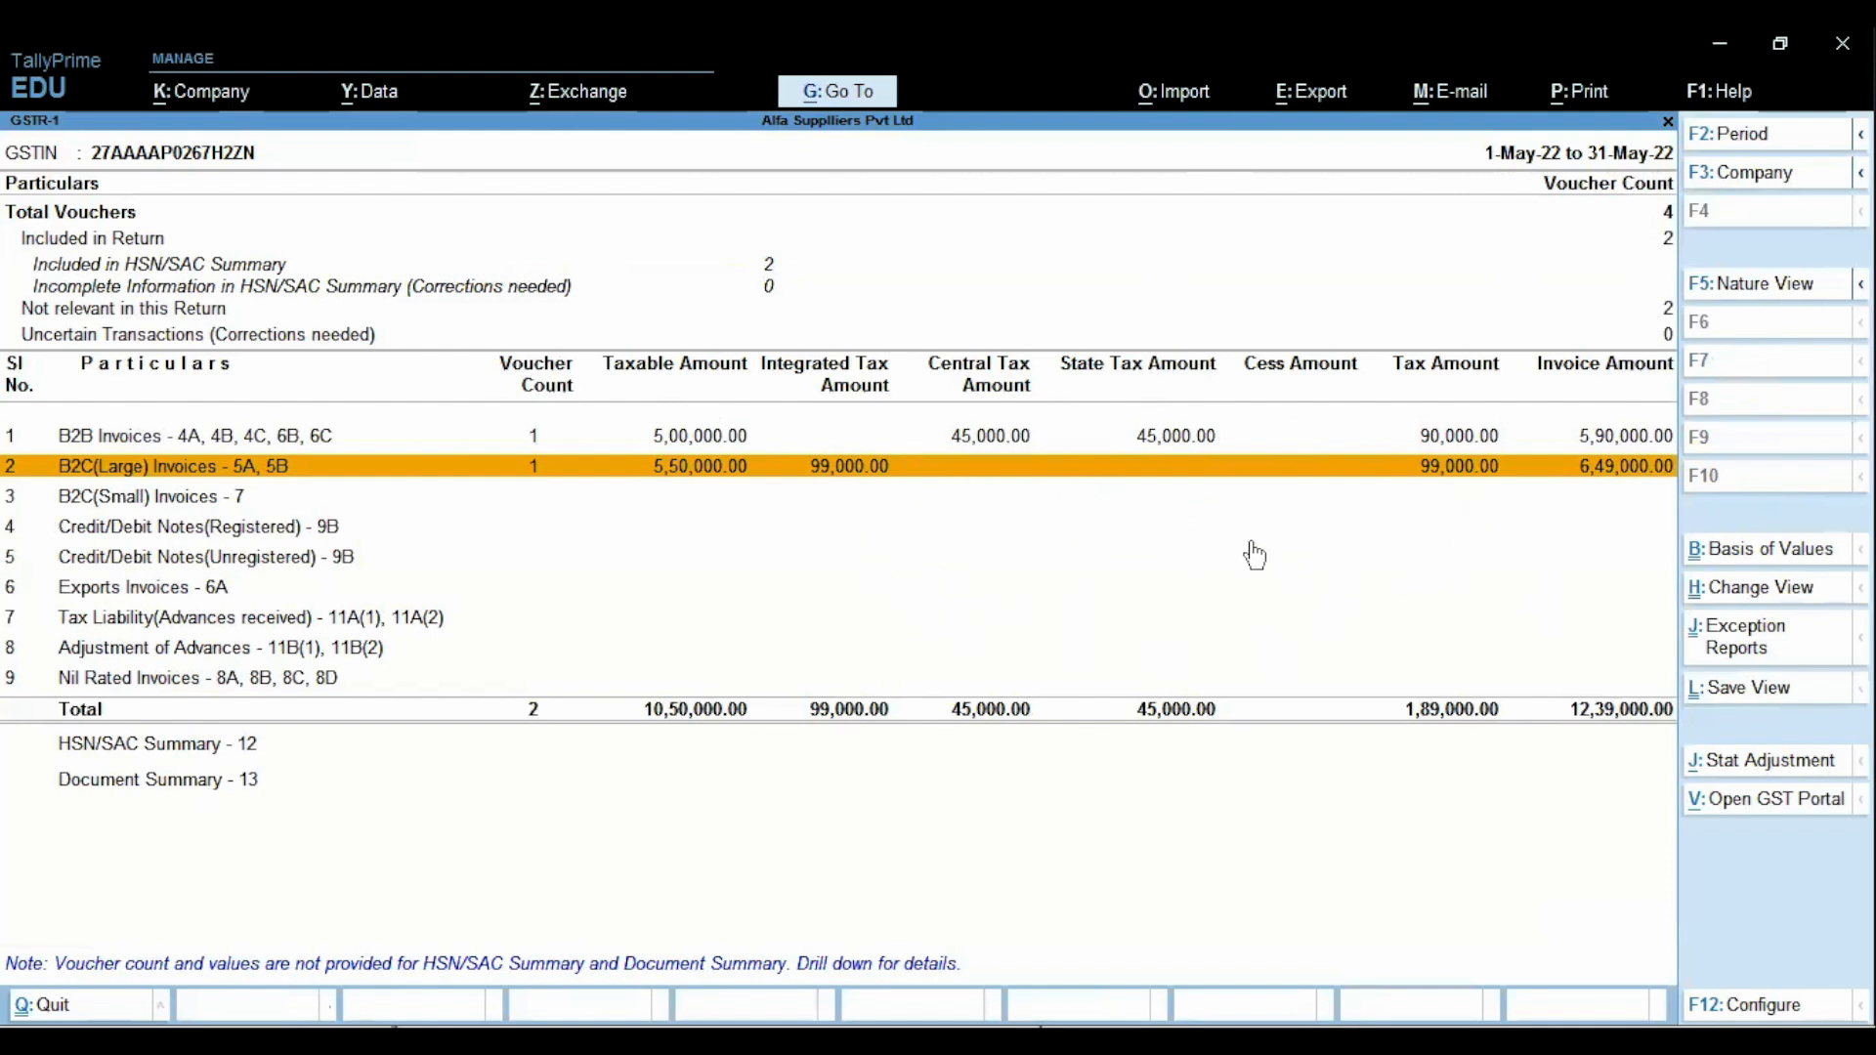
Switch to the Excel sheet and look over the output, input and payable table for cgst, sgst and igst
{"action": "key", "text": "Return"}
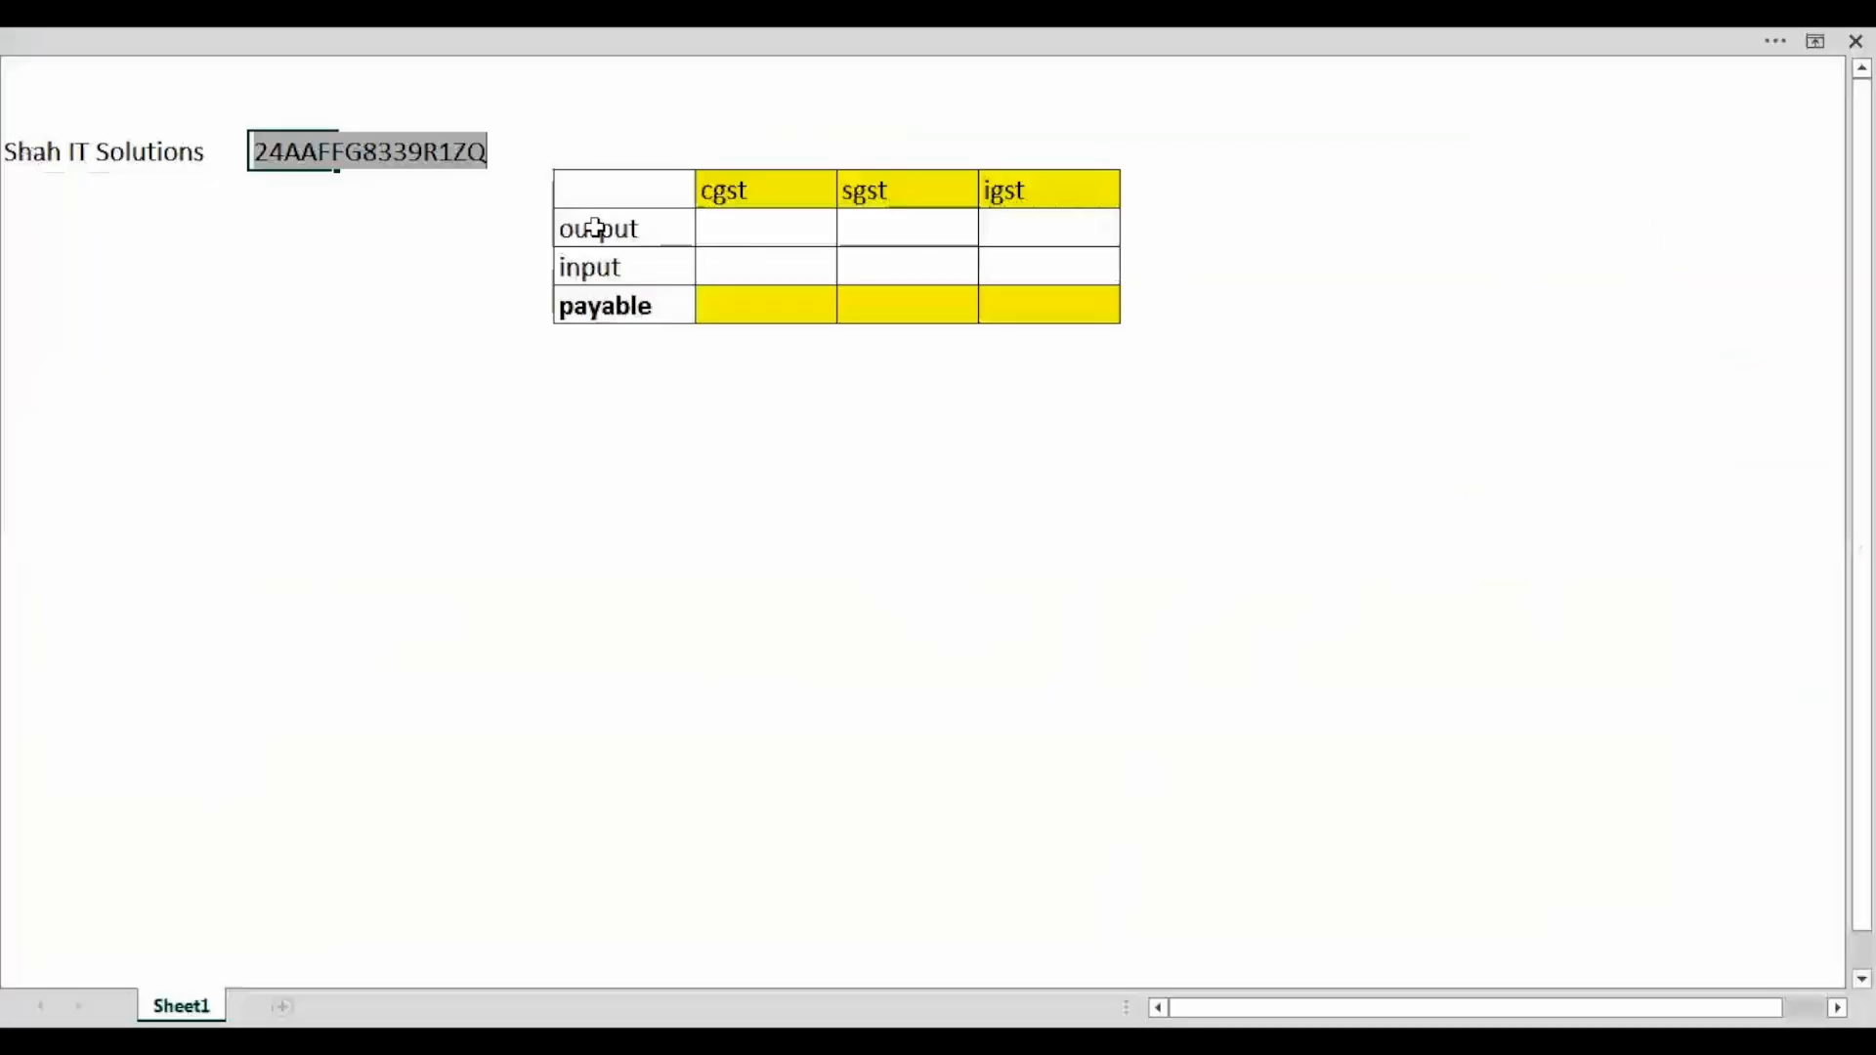
{"action": "left_click", "coordinate": [597, 230]}
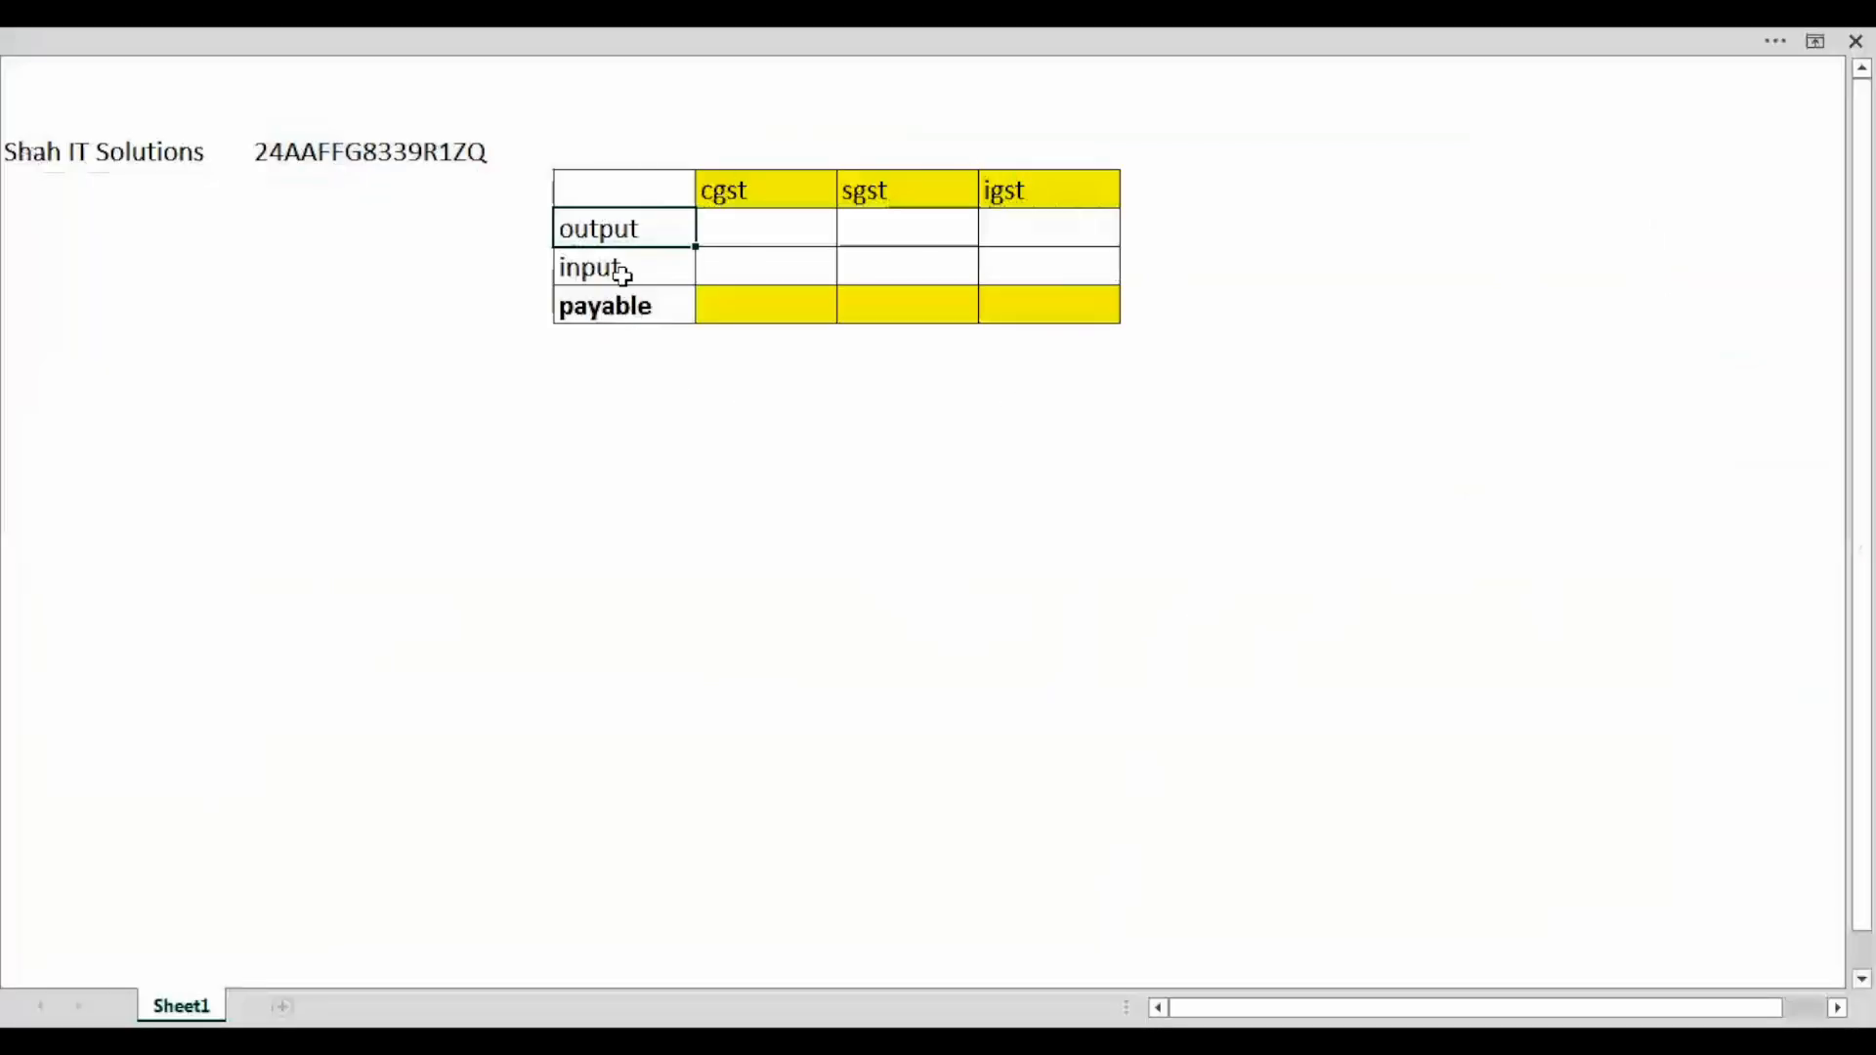
{"action": "left_click", "coordinate": [716, 195]}
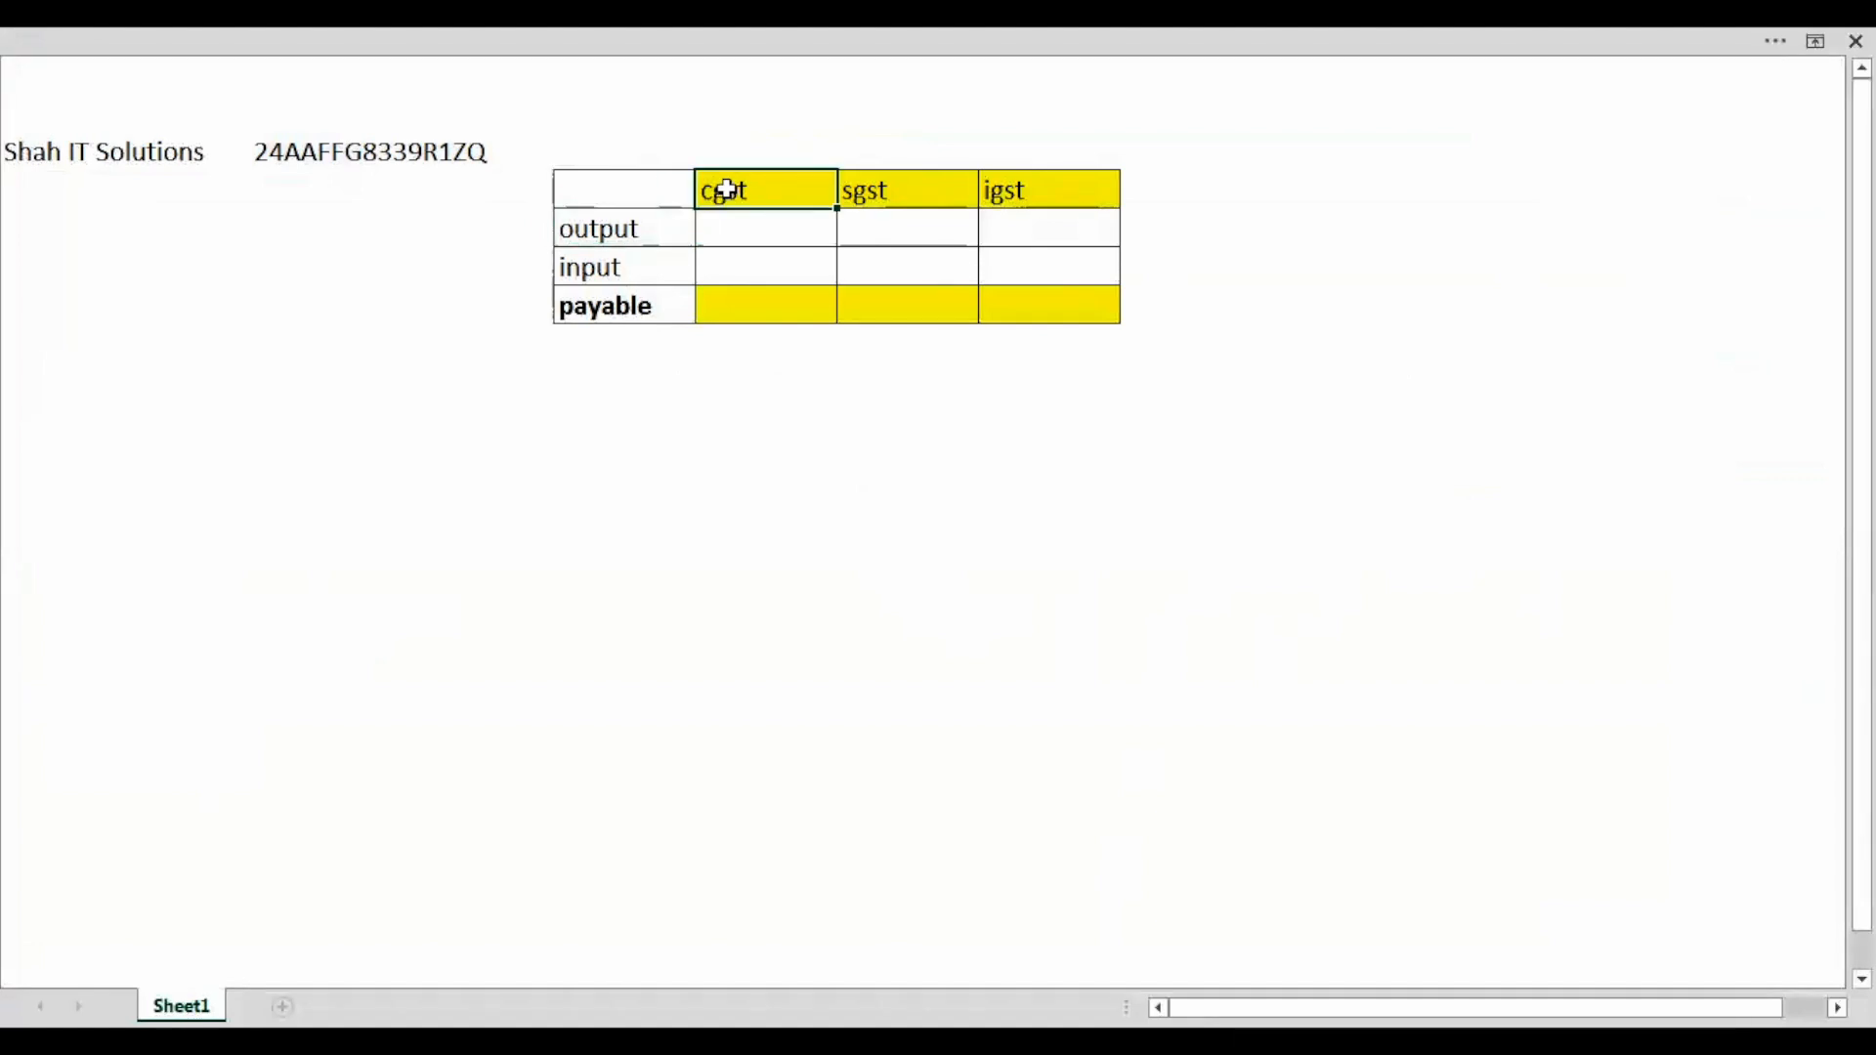
{"action": "left_click", "coordinate": [875, 181]}
{"action": "left_click", "coordinate": [1013, 173]}
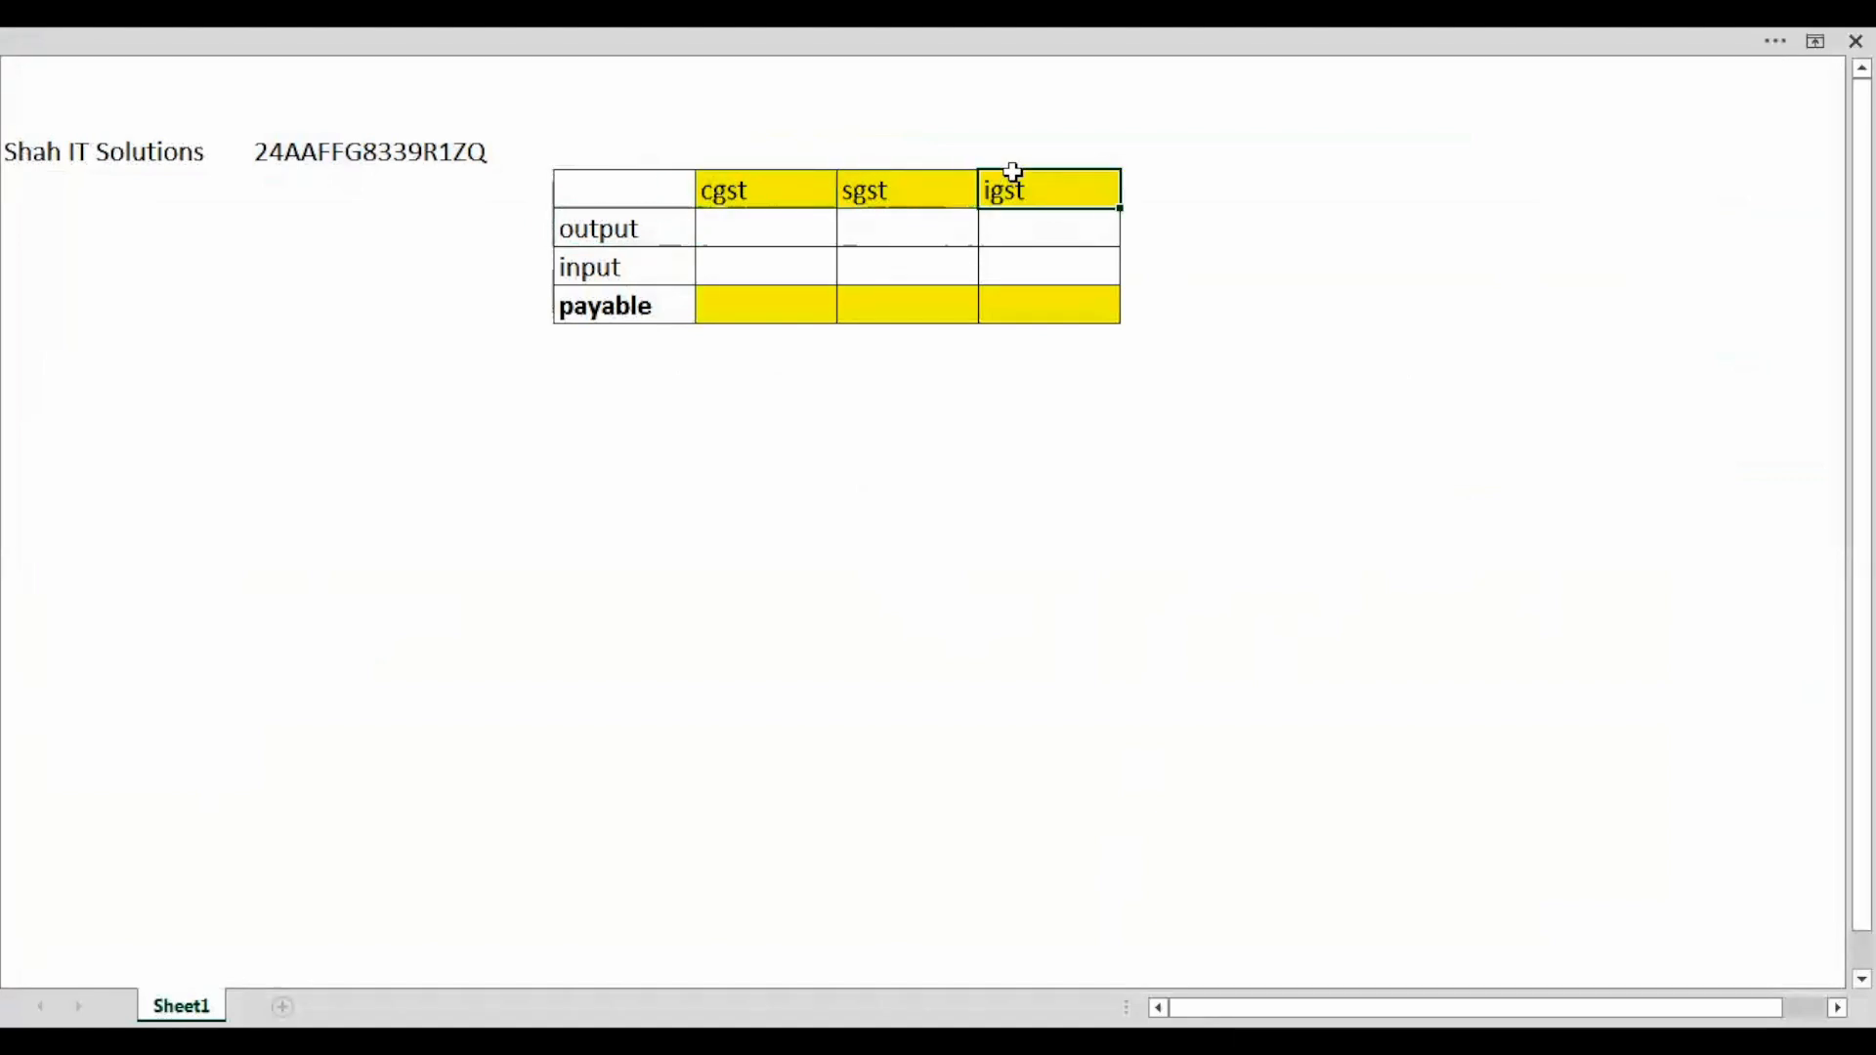
{"action": "left_click", "coordinate": [576, 226]}
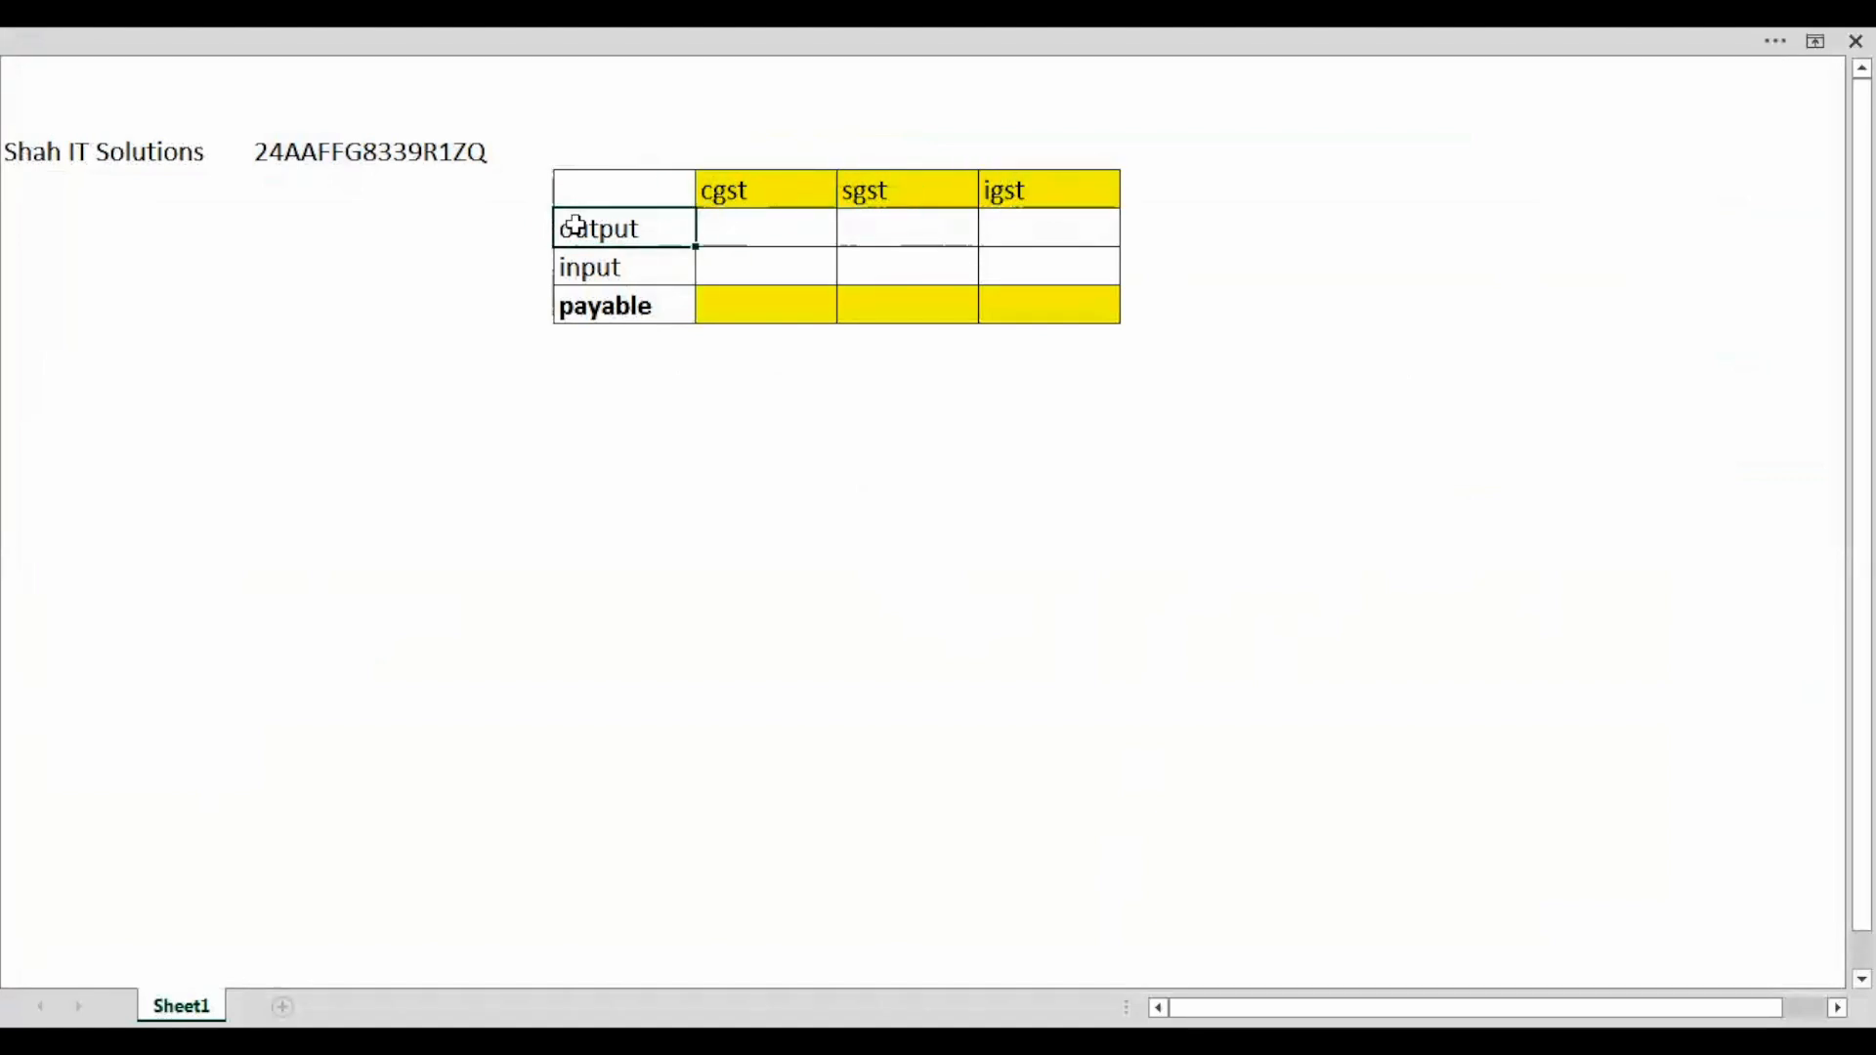
Enter 45000 as the output cgst in the Excel table, taken from the GSTR-1 central tax total
{"action": "left_click", "coordinate": [723, 217]}
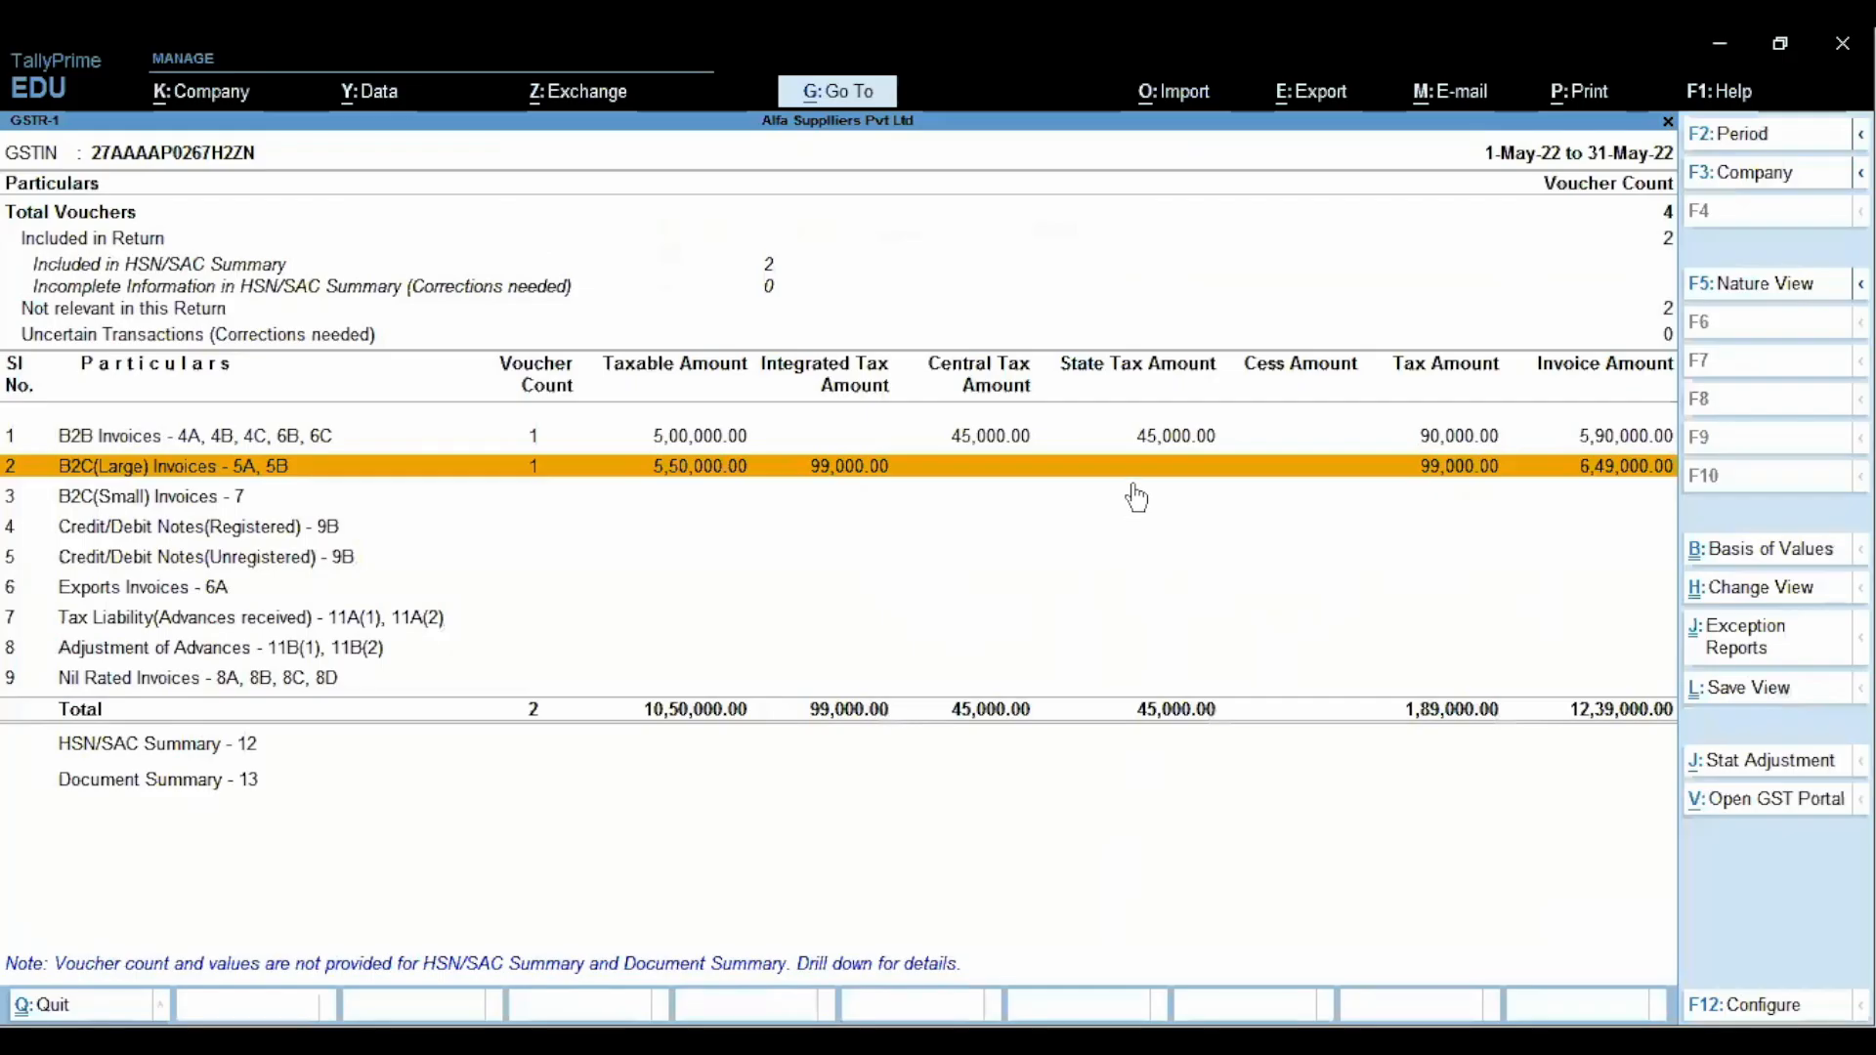
{"action": "left_click", "coordinate": [1081, 437]}
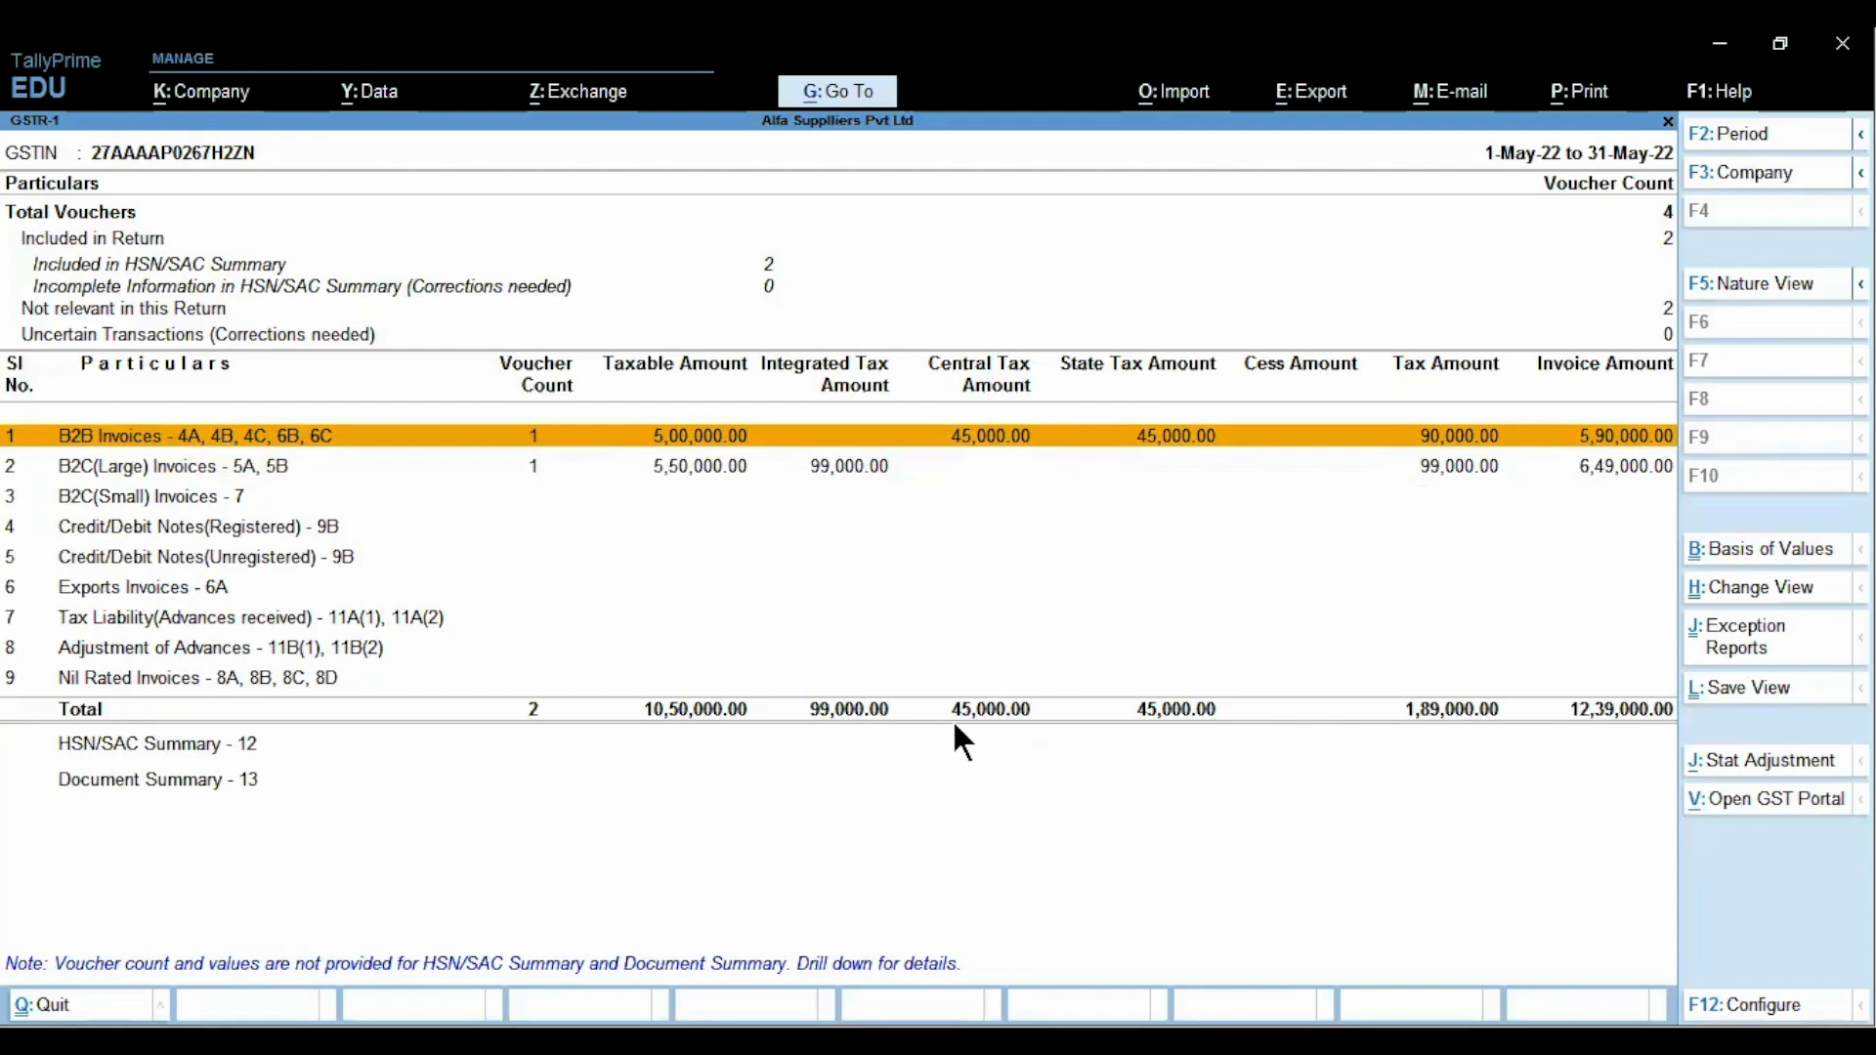
{"action": "key", "text": "alt+Tab"}
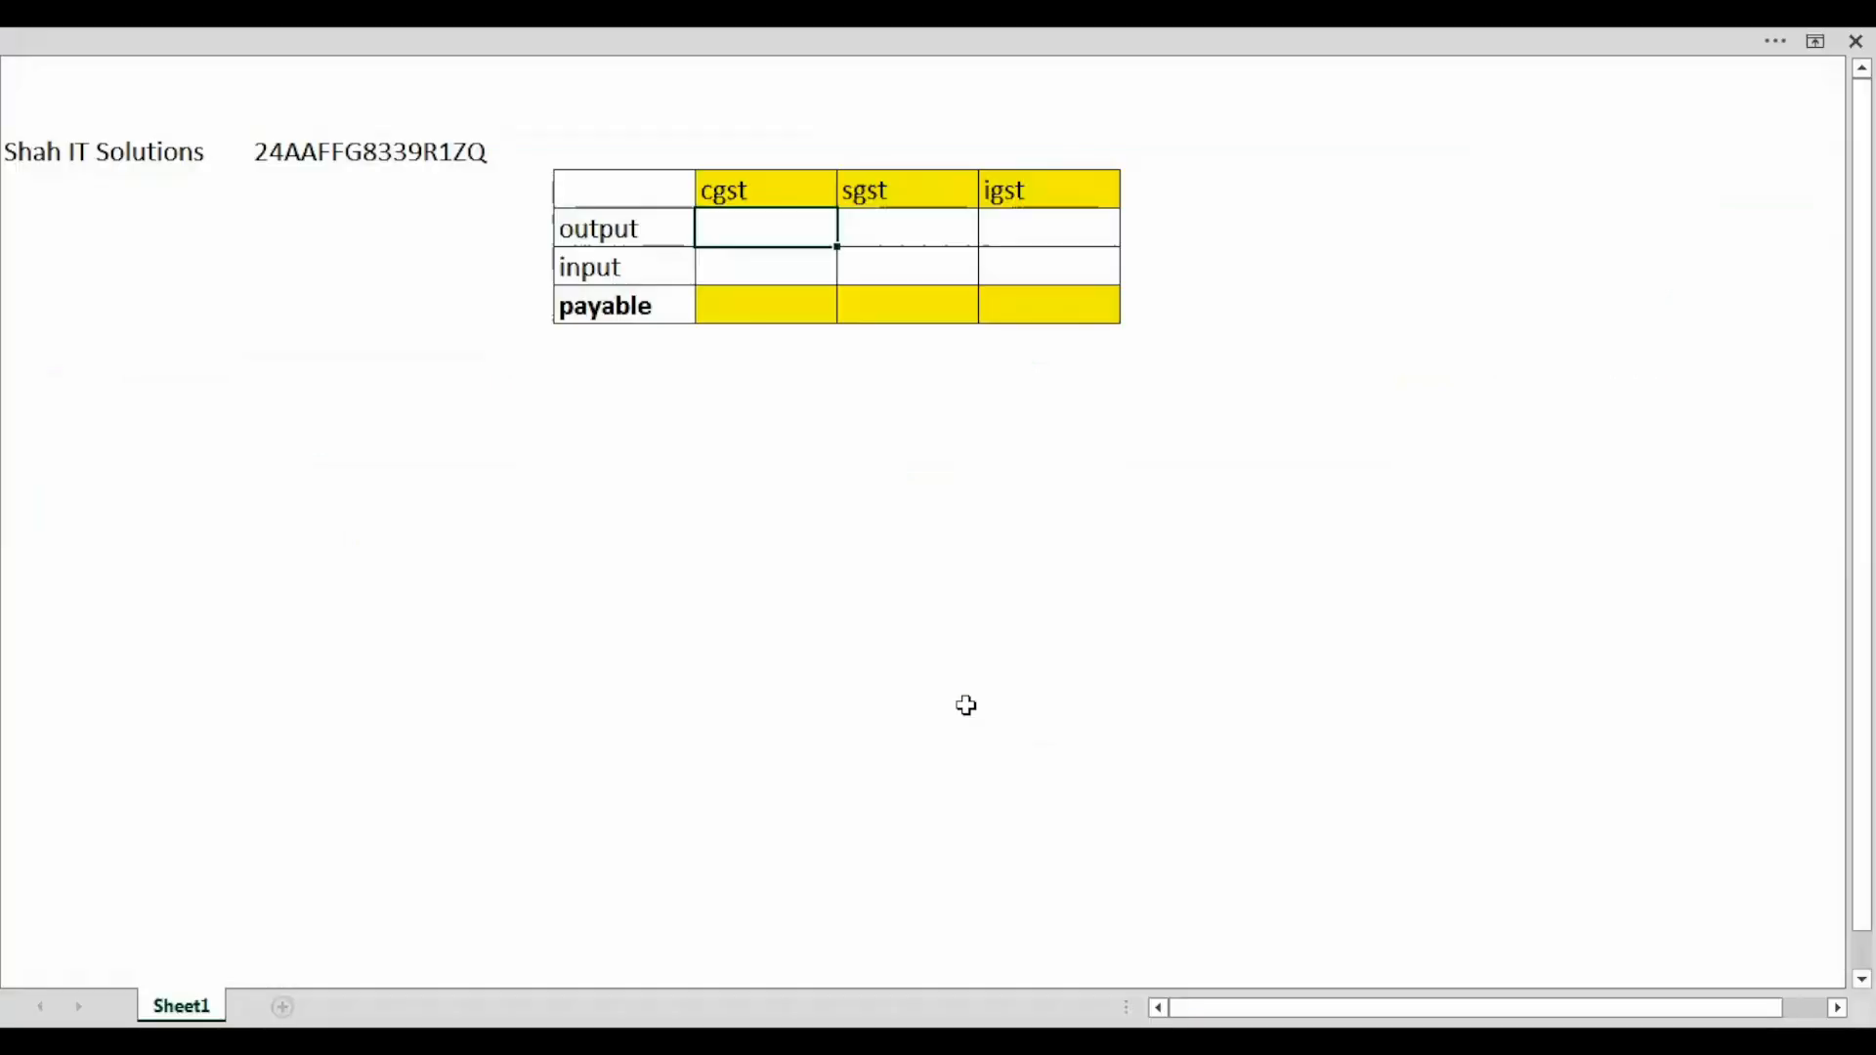
{"action": "type", "text": "45000"}
{"action": "key", "text": "Tab"}
{"action": "key", "text": "Tab"}
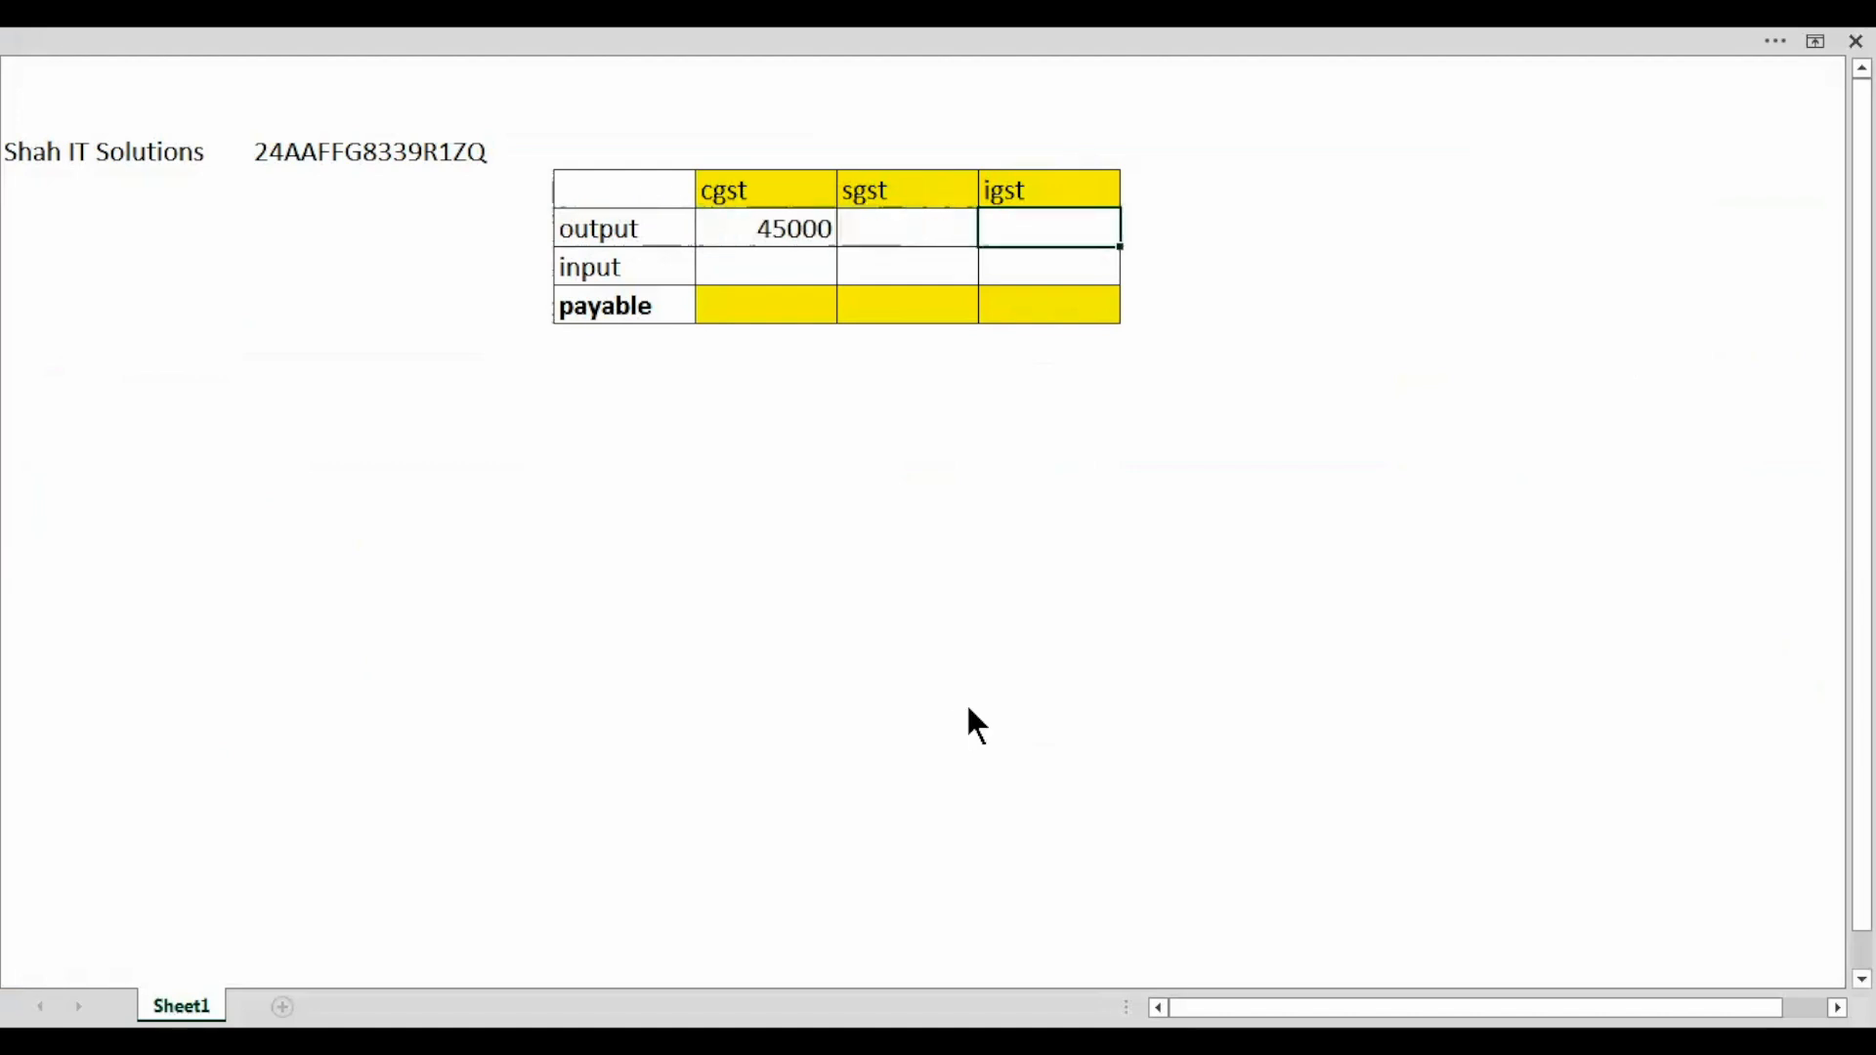
Check the state tax total in GSTR-1 and enter 45000 as the output sgst in the Excel table
{"action": "key", "text": "alt+Tab"}
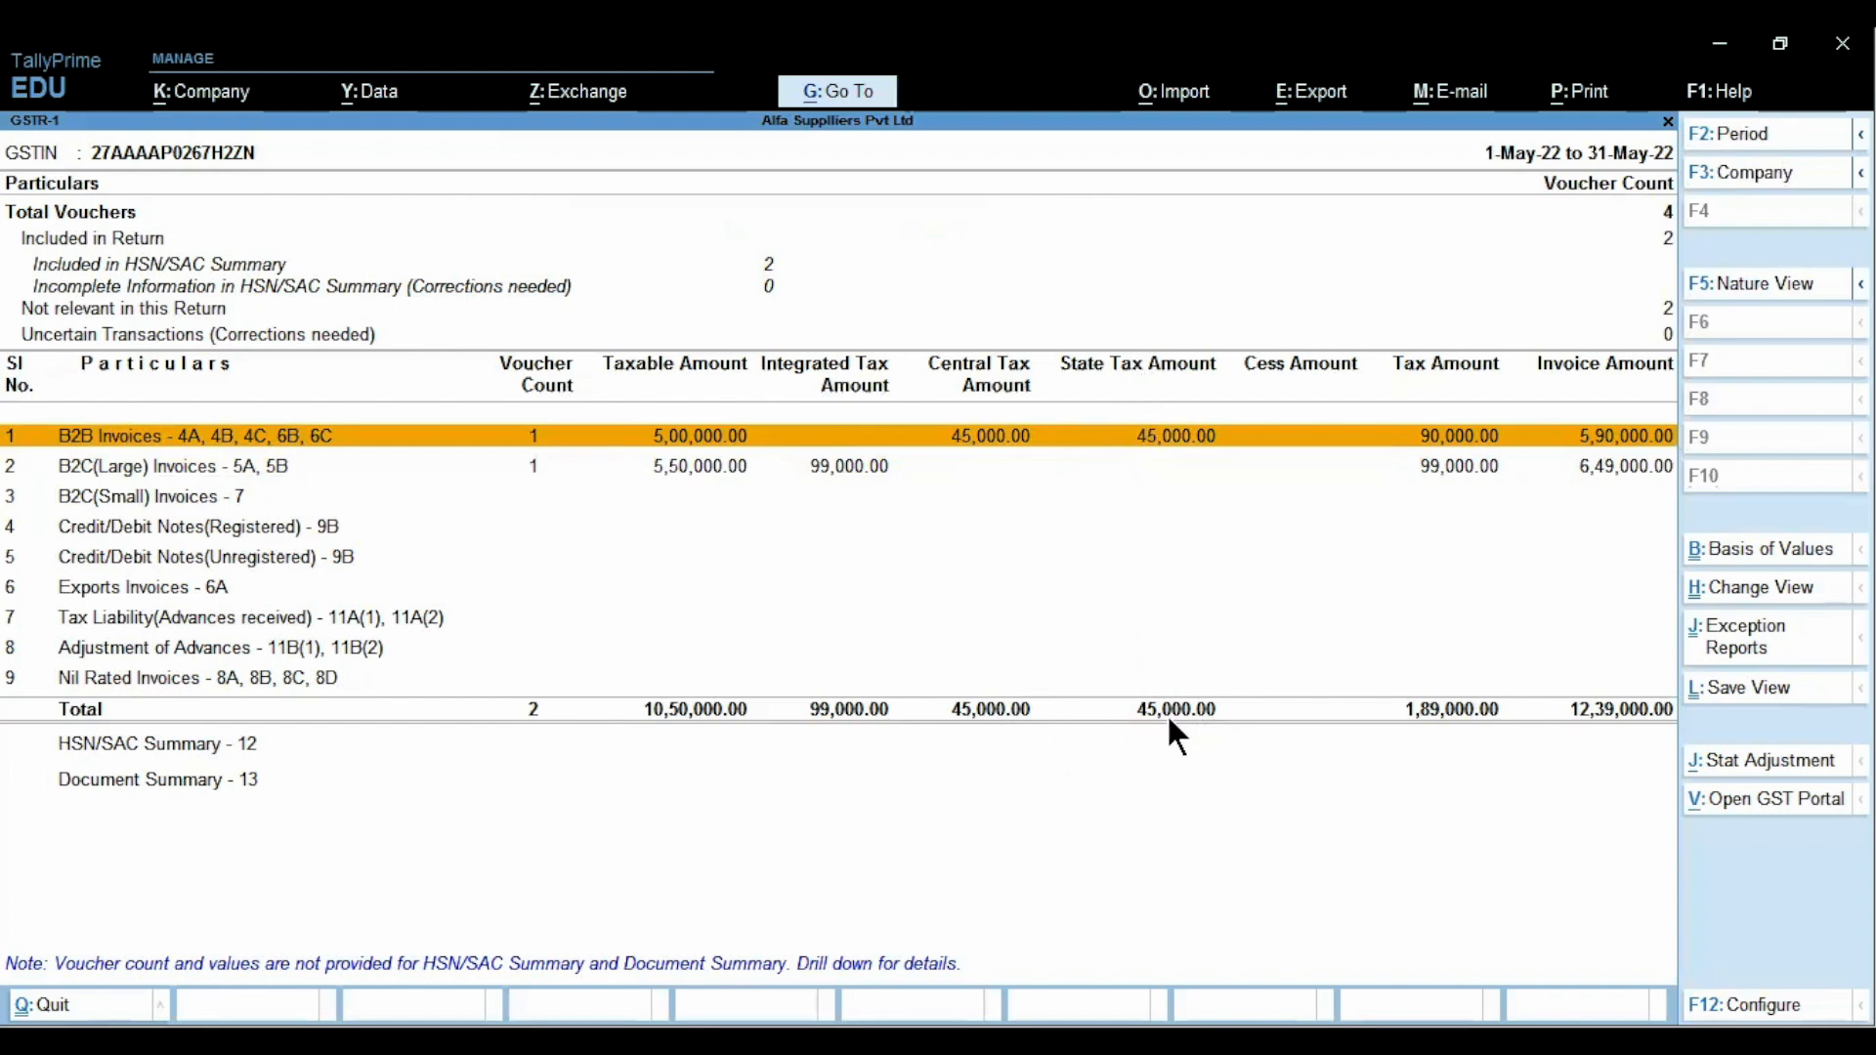
{"action": "key", "text": "alt+Tab"}
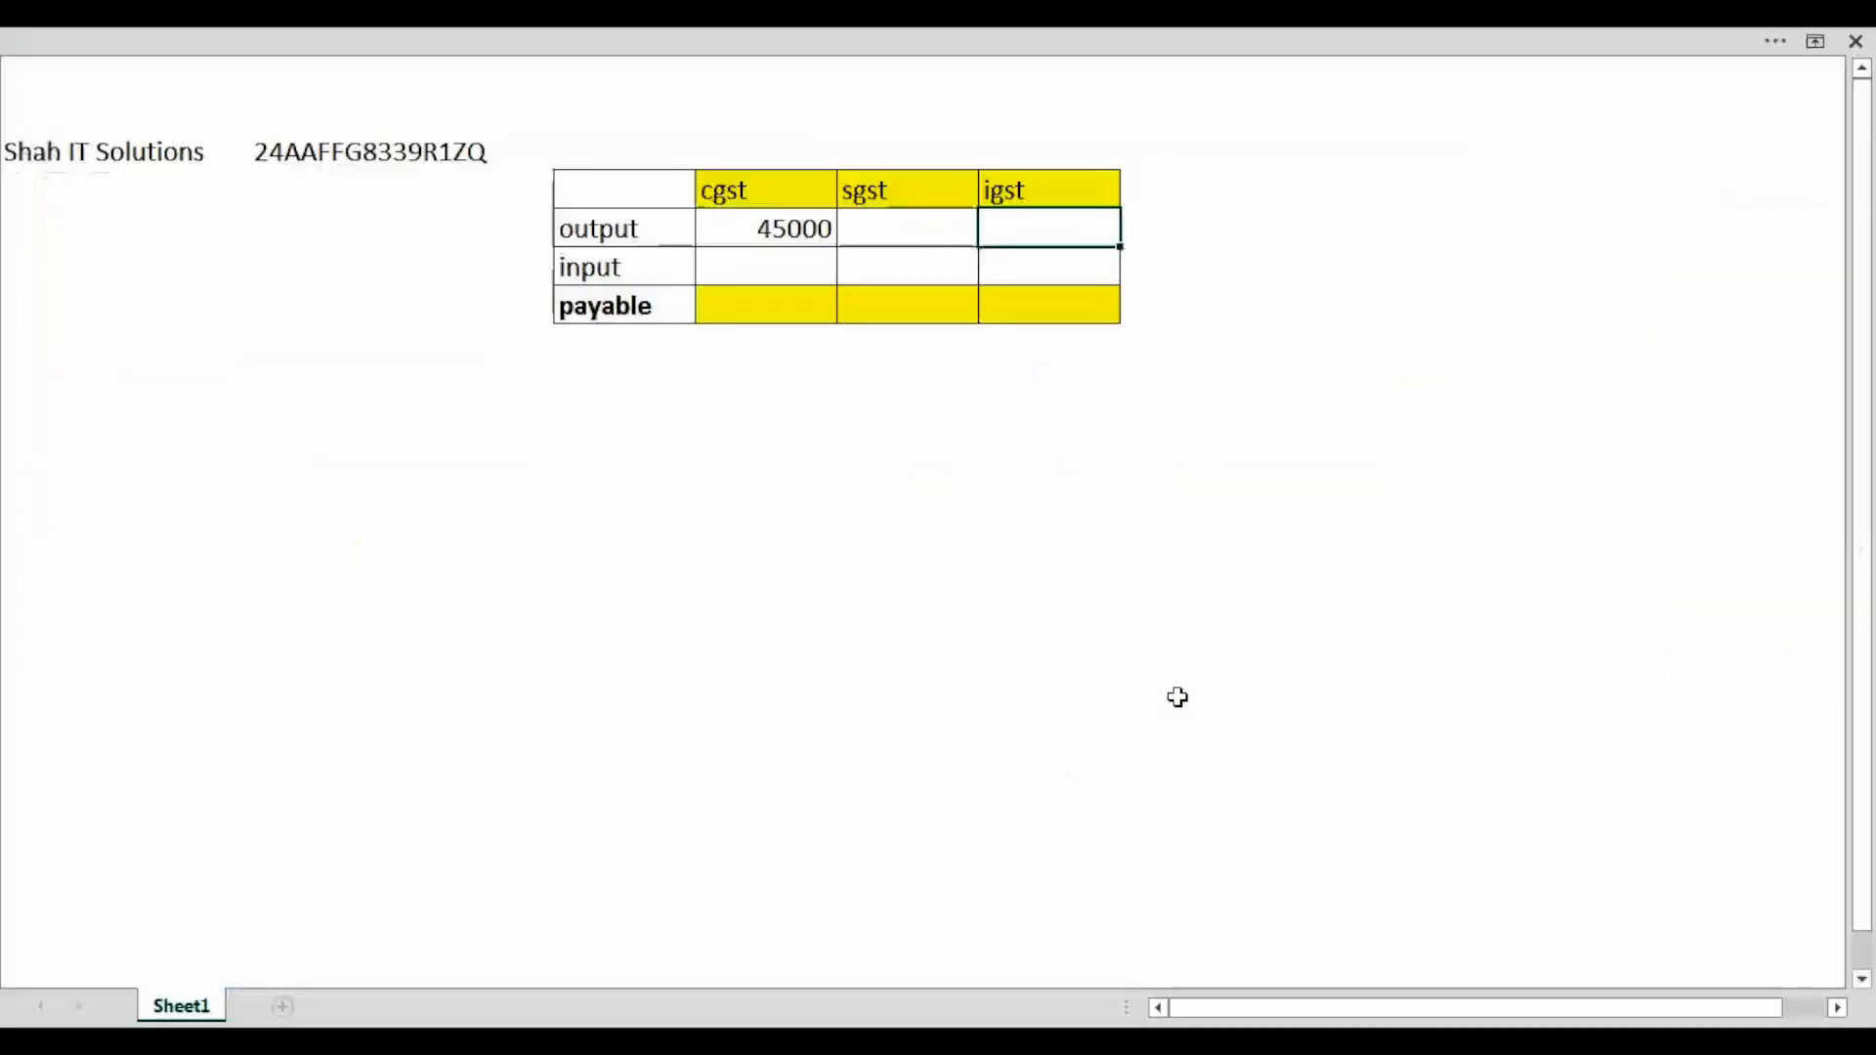
{"action": "key", "text": "Left"}
{"action": "type", "text": "45000"}
{"action": "key", "text": "Tab"}
Check the integrated tax total in GSTR-1 and enter 99000 as the output igst in the Excel table
{"action": "key", "text": "alt+Tab"}
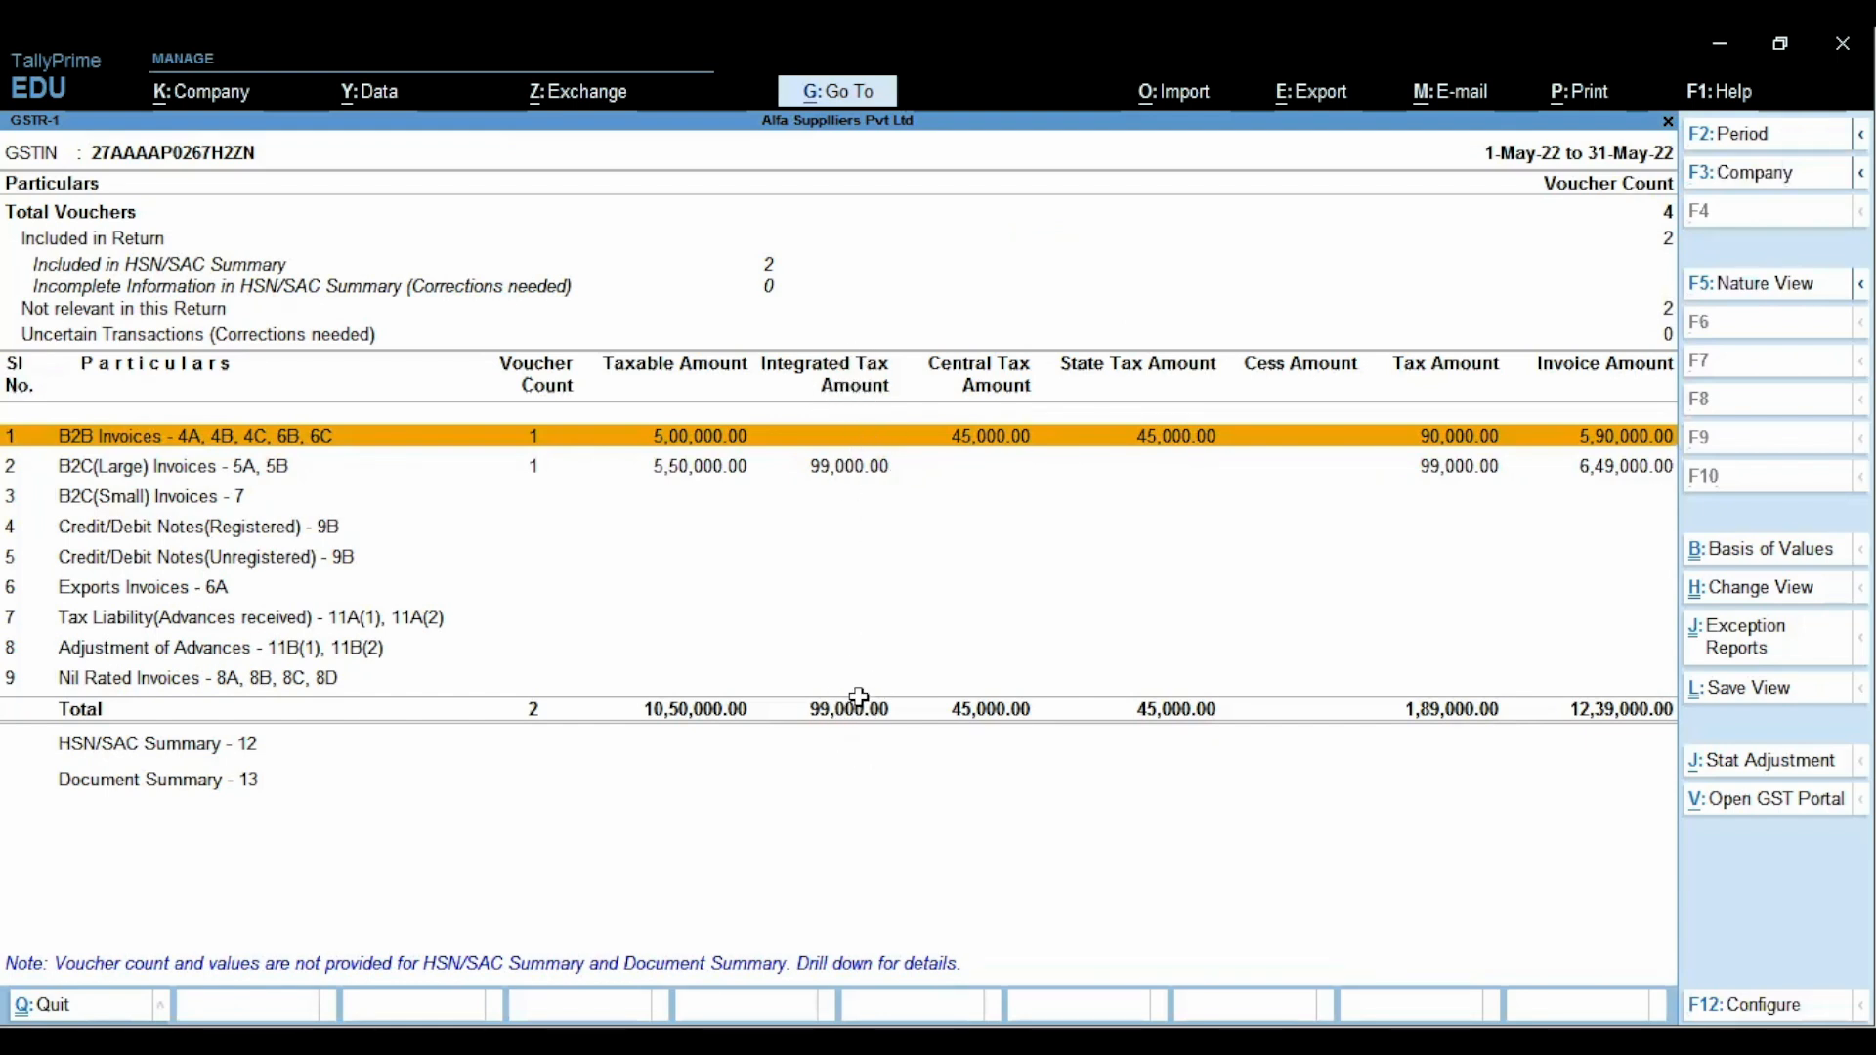
{"action": "key", "text": "alt+Tab"}
{"action": "type", "text": "999"}
{"action": "key", "text": "BackSpace"}
{"action": "type", "text": "000"}
{"action": "key", "text": "Return"}
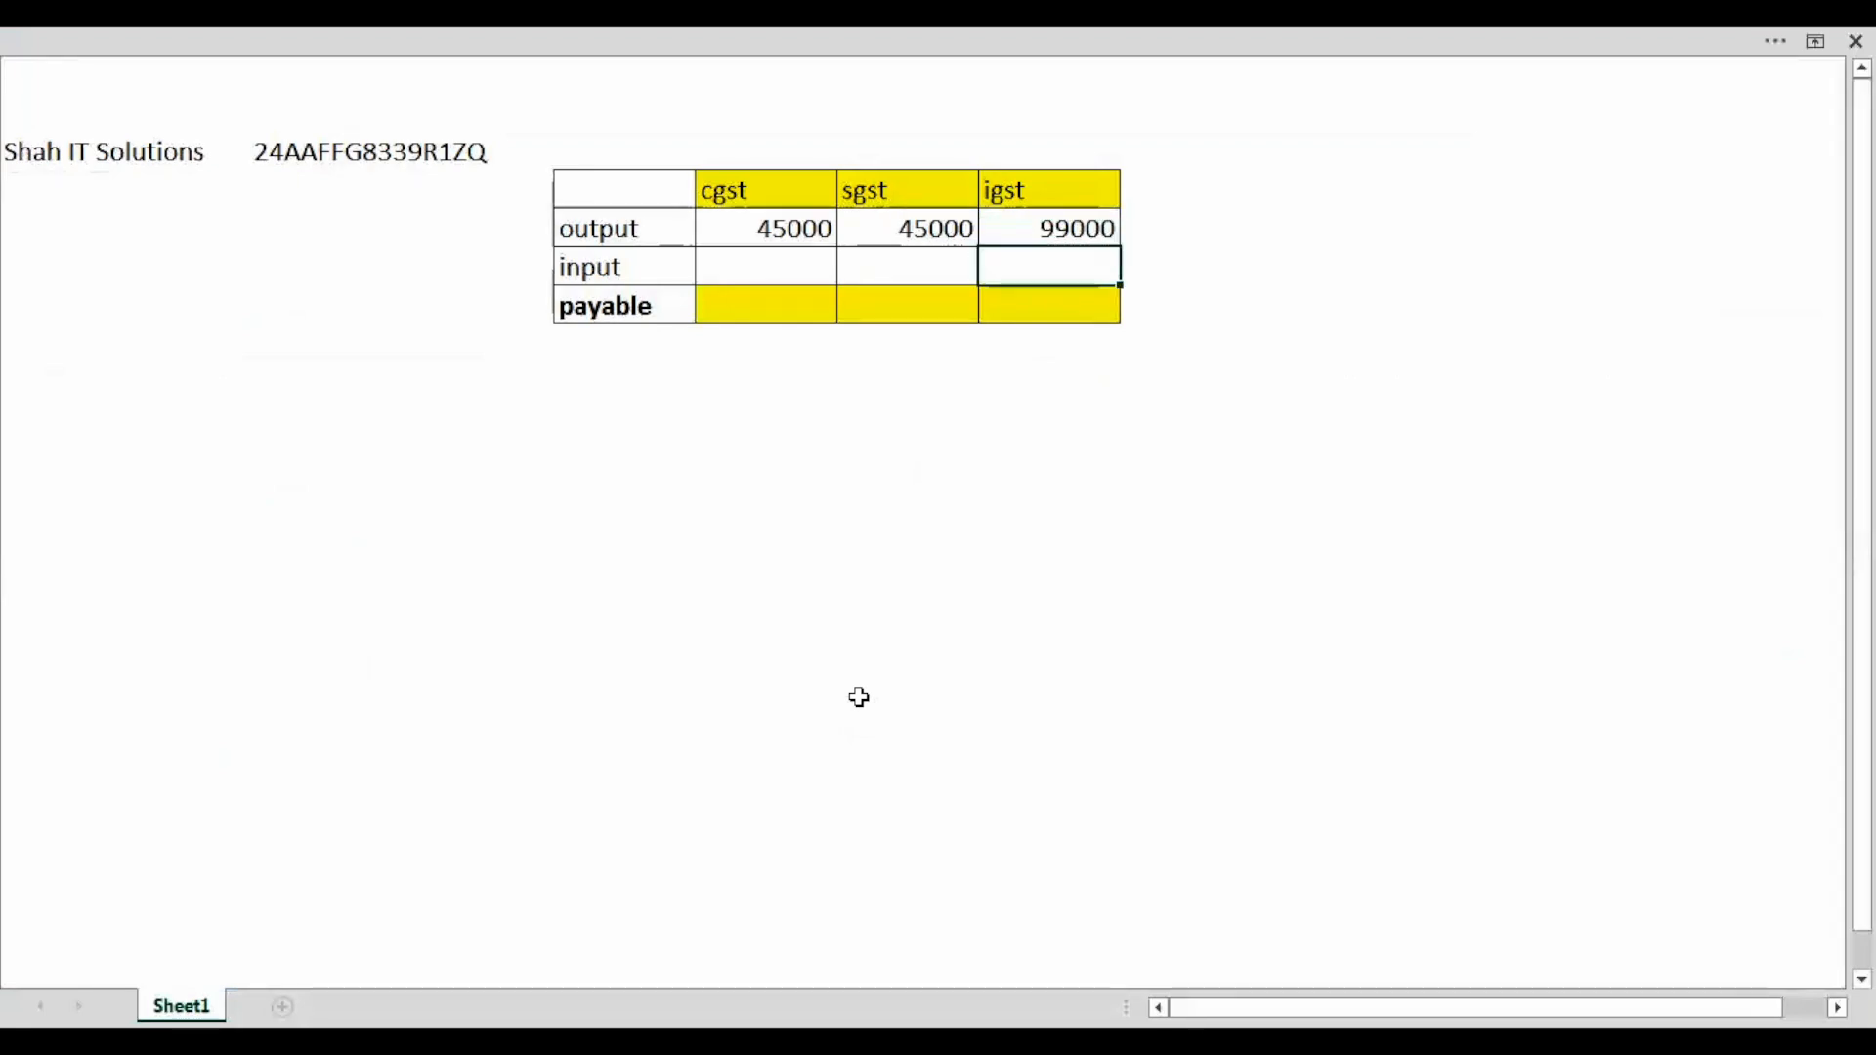
Switch to TallyPrime, open the GSTR-2 report and set its period to 1-May-22 to 31-May-22
{"action": "key", "text": "alt+Tab"}
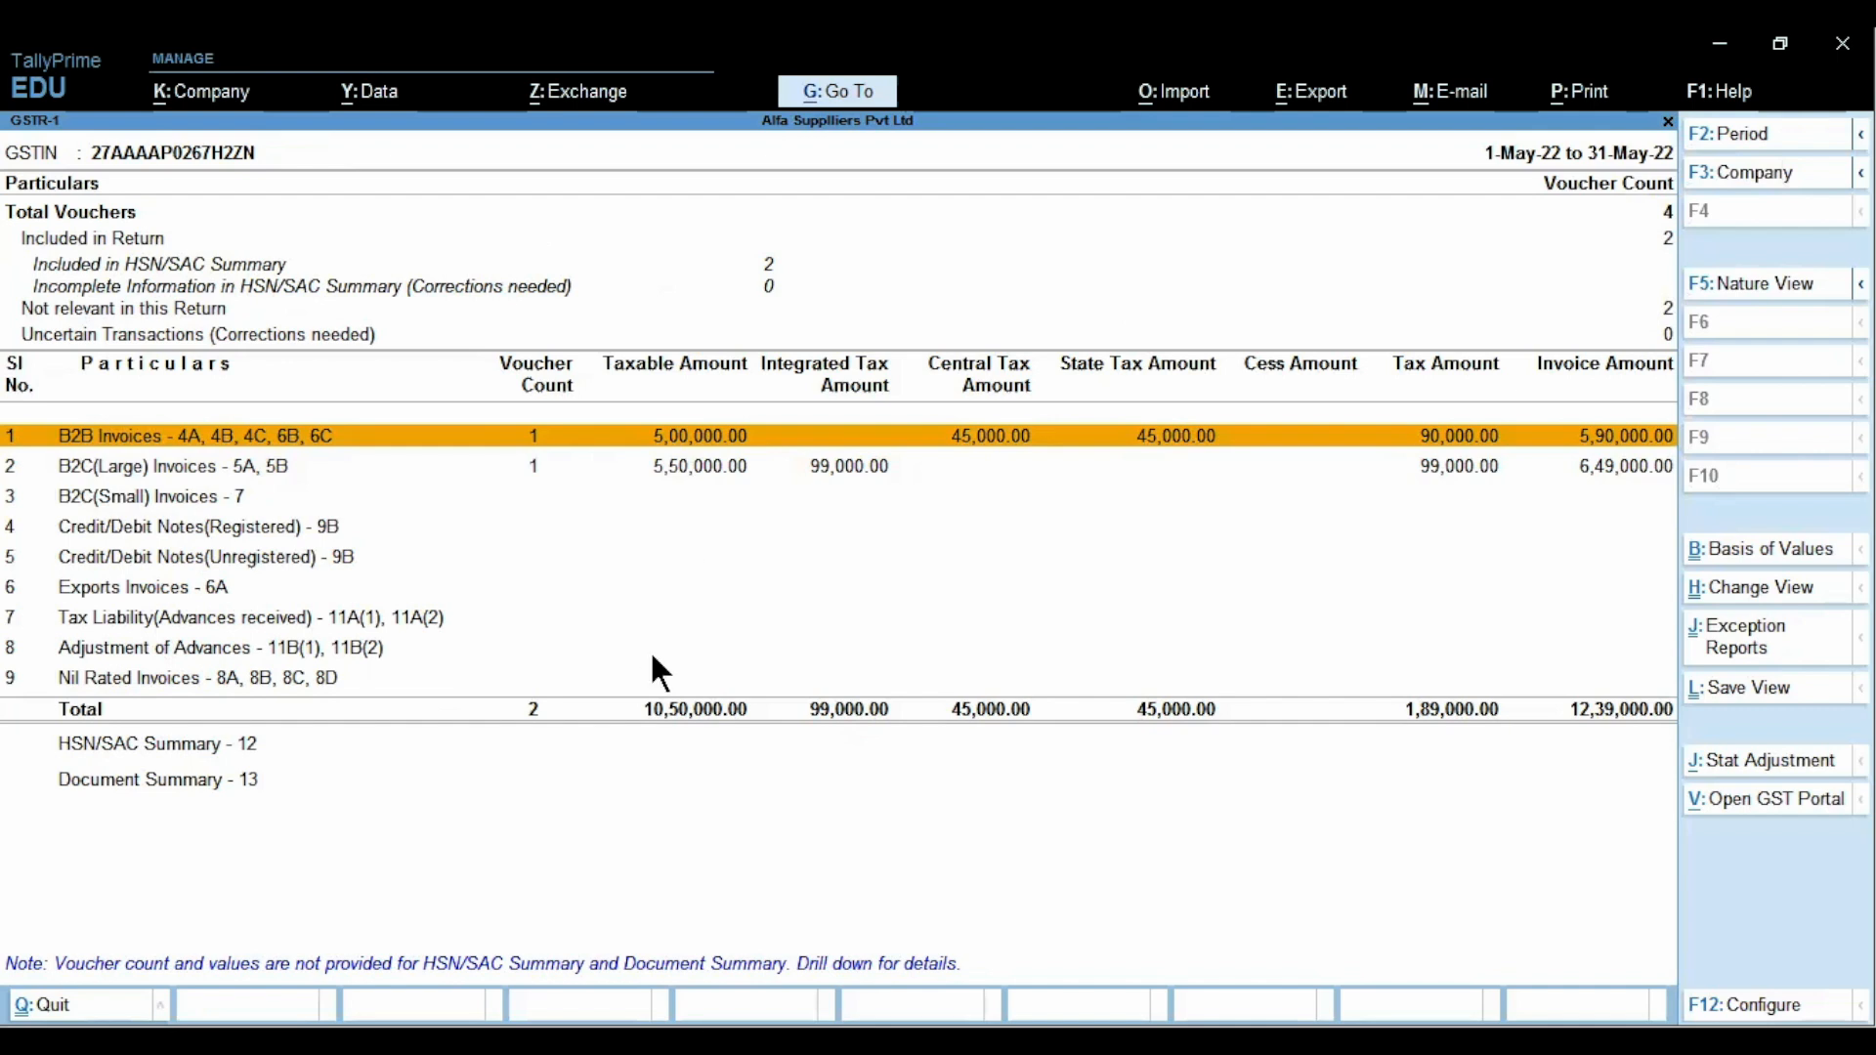
{"action": "key", "text": "Escape"}
{"action": "key", "text": "Down"}
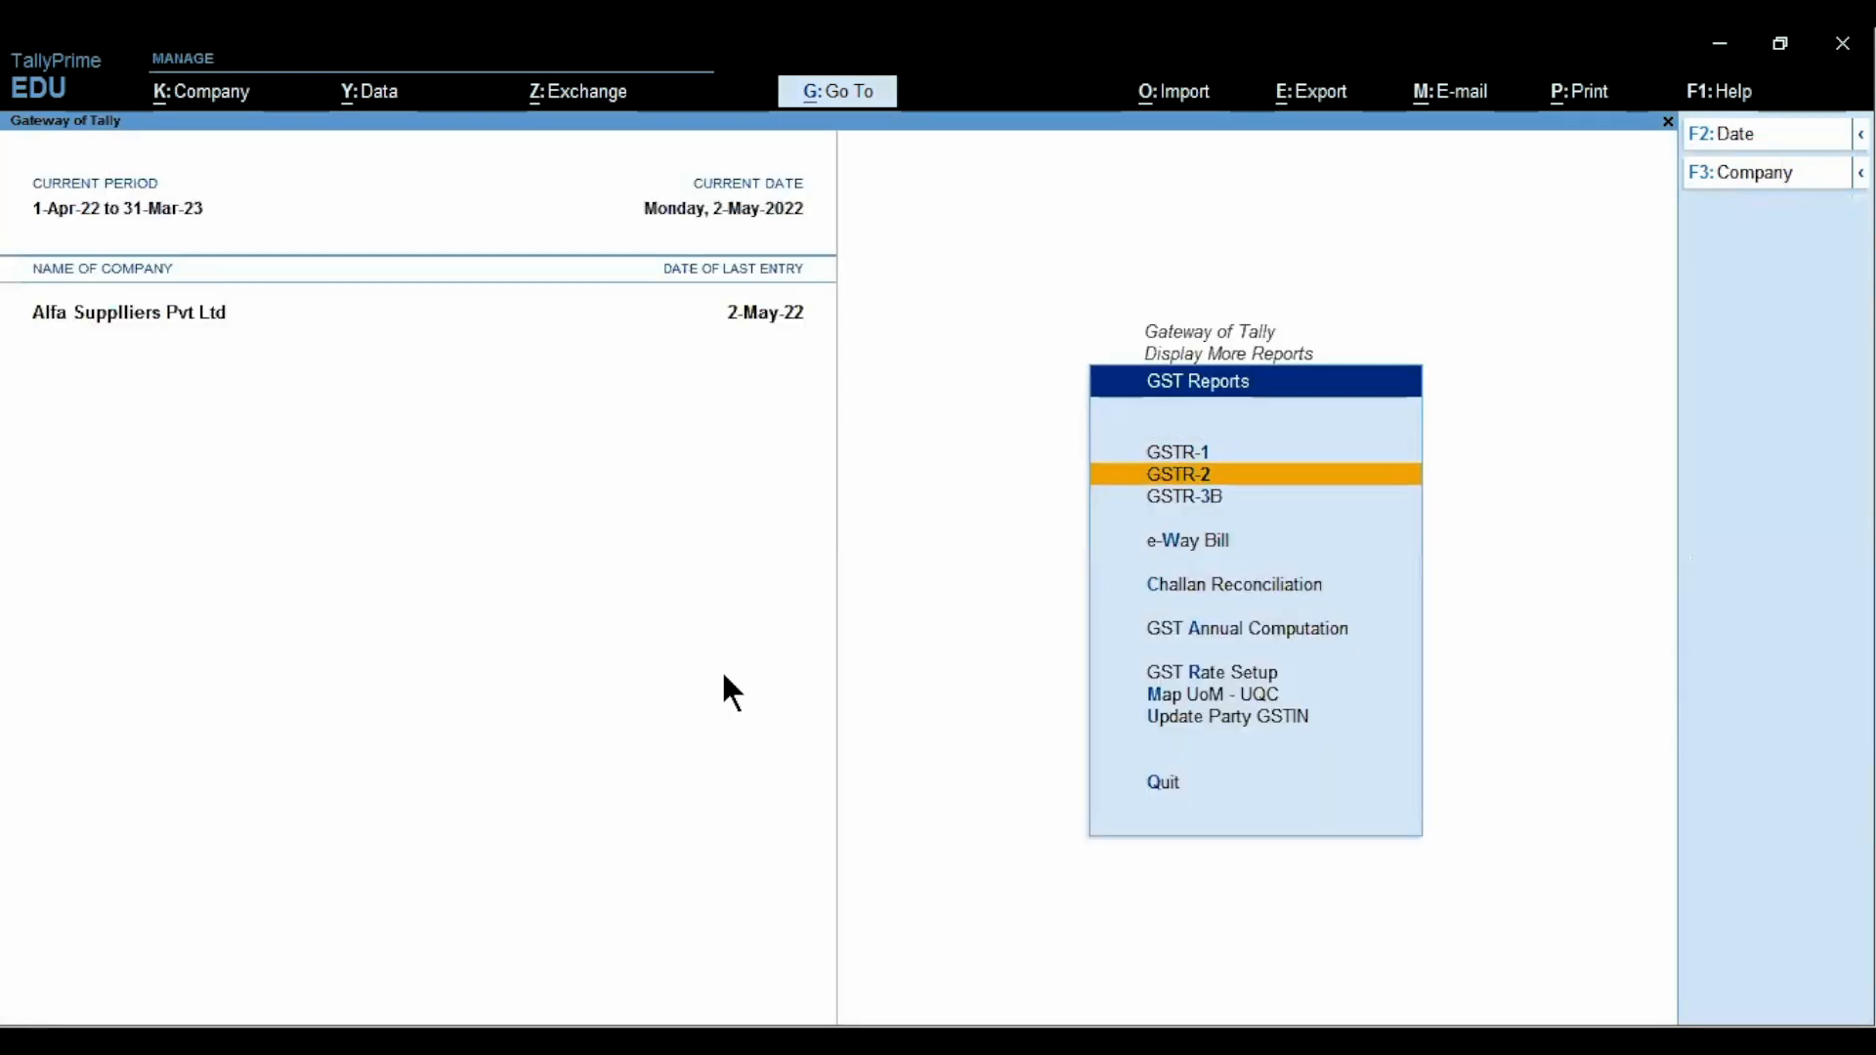
{"action": "key", "text": "Return"}
{"action": "key", "text": "F2"}
{"action": "type", "text": "1-5"}
{"action": "key", "text": "Return"}
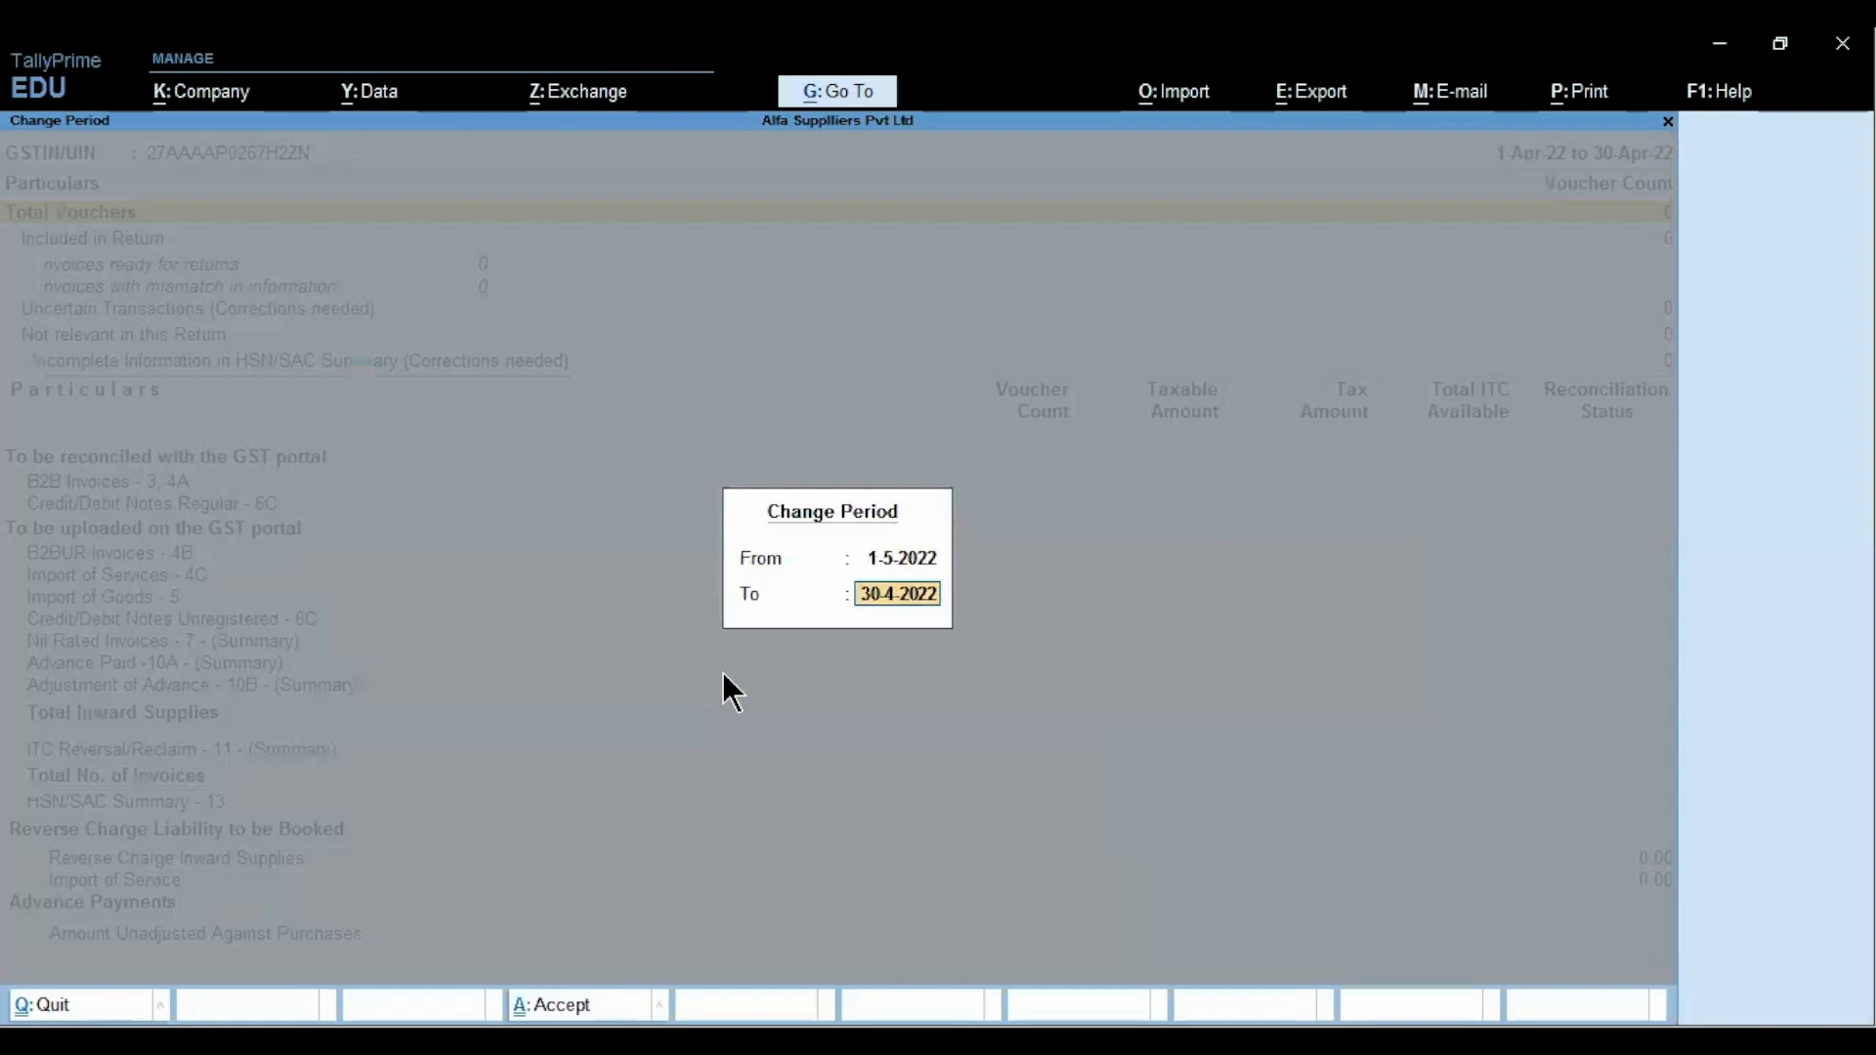
{"action": "type", "text": "31-5"}
{"action": "key", "text": "Return"}
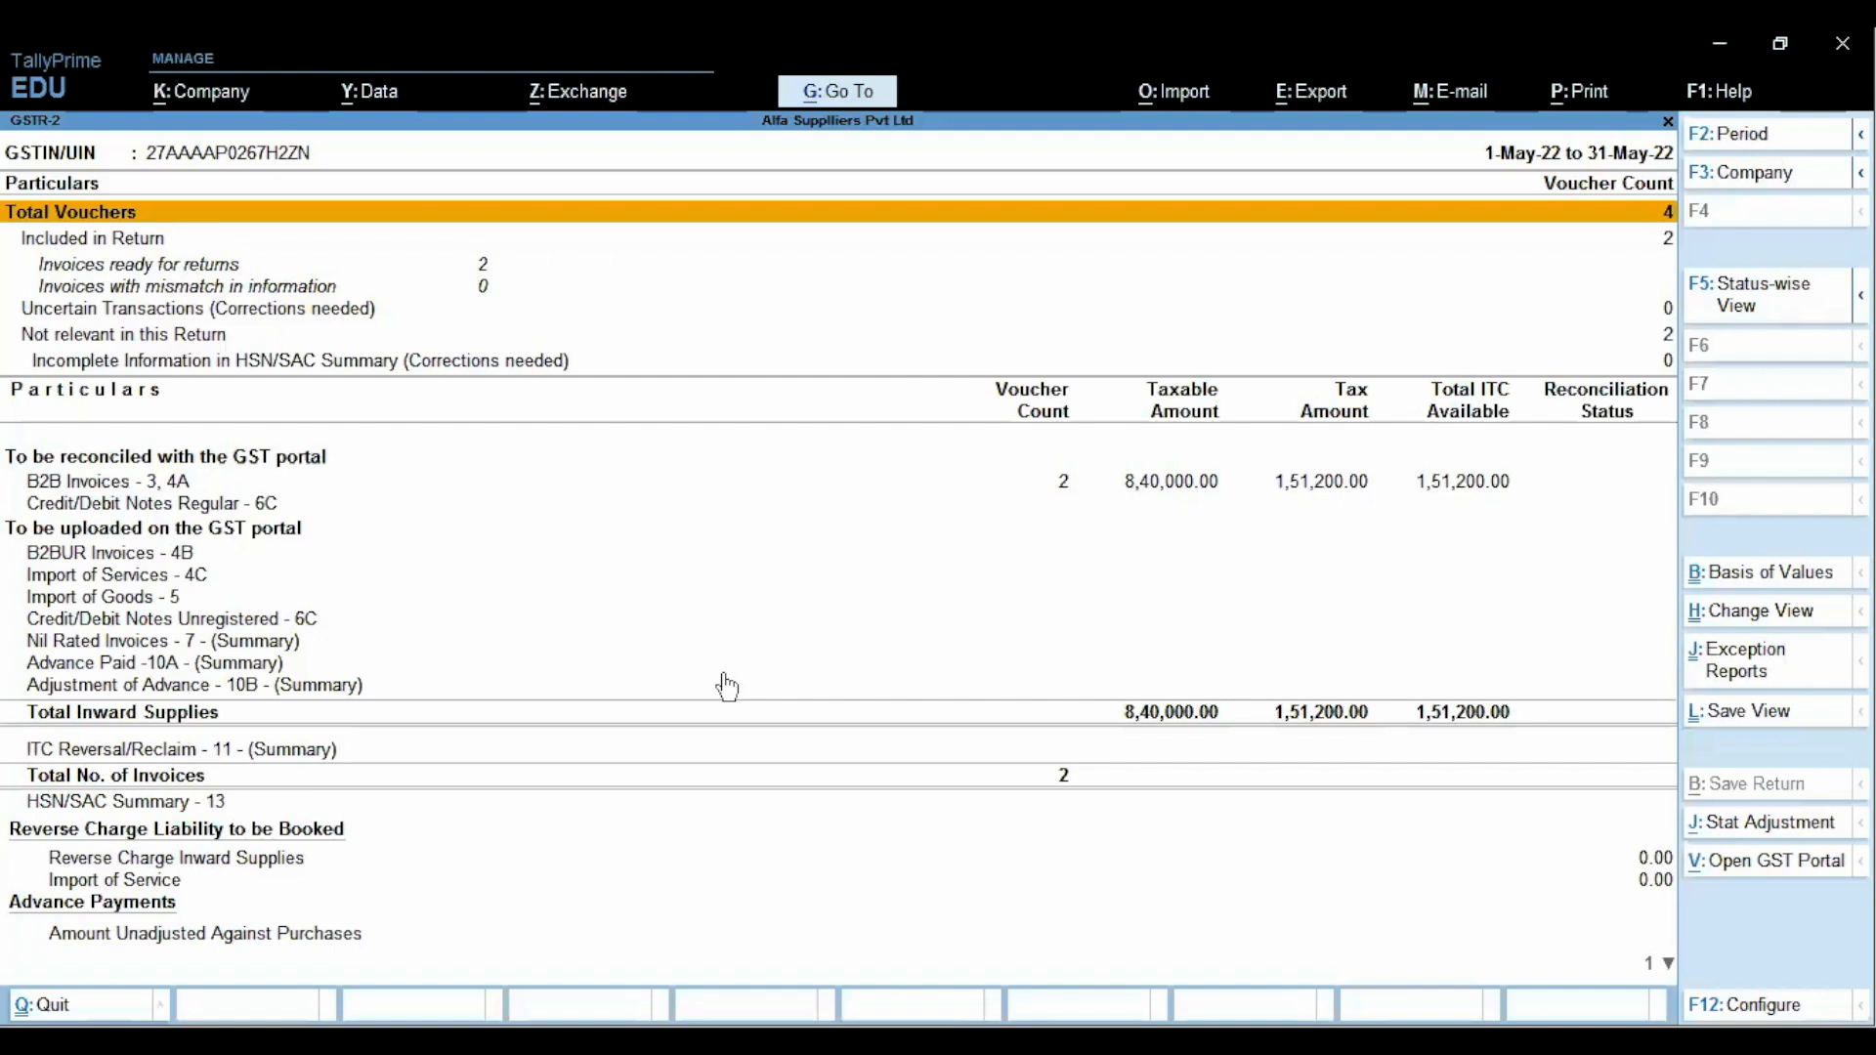
Go through the GSTR-2 voucher counts down to B2B Invoices and open its supplier list
{"action": "key", "text": "Down"}
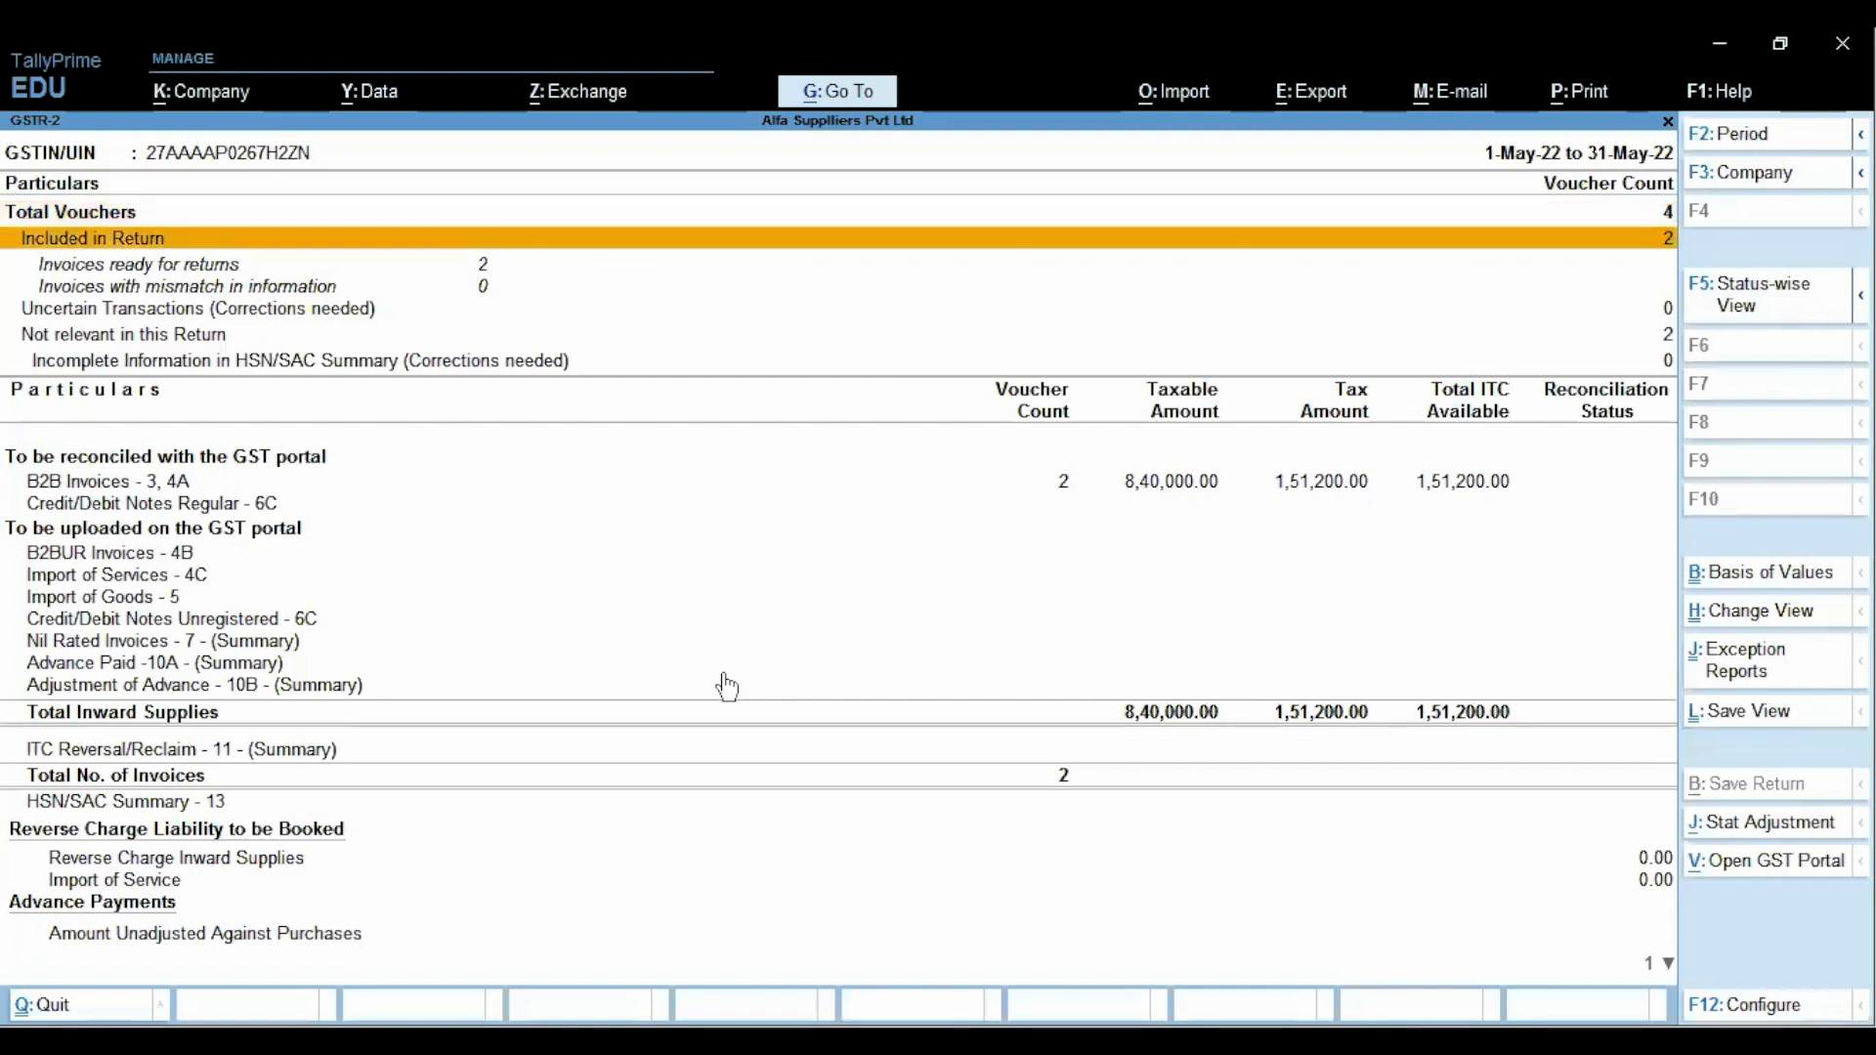
{"action": "key", "text": "Down"}
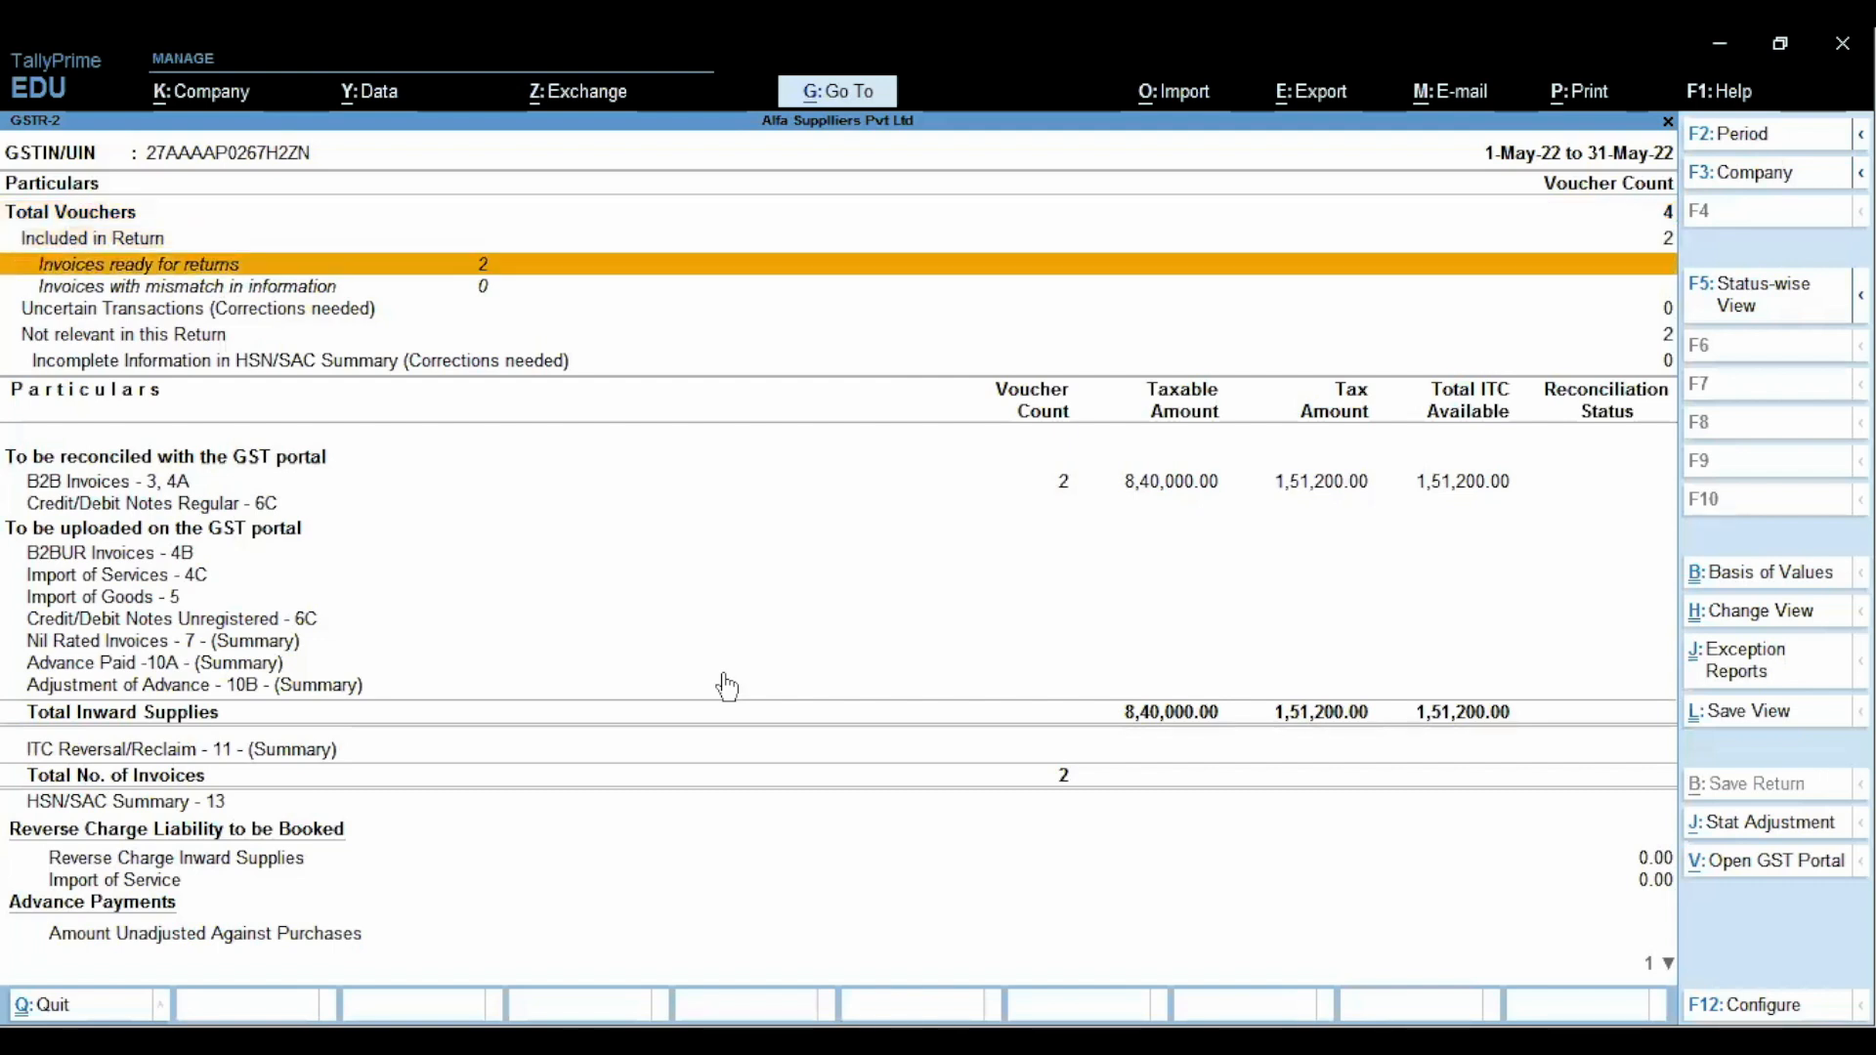
{"action": "key", "text": "Down"}
{"action": "key", "text": "Down"}
{"action": "key", "text": "Down"}
{"action": "key", "text": "Down"}
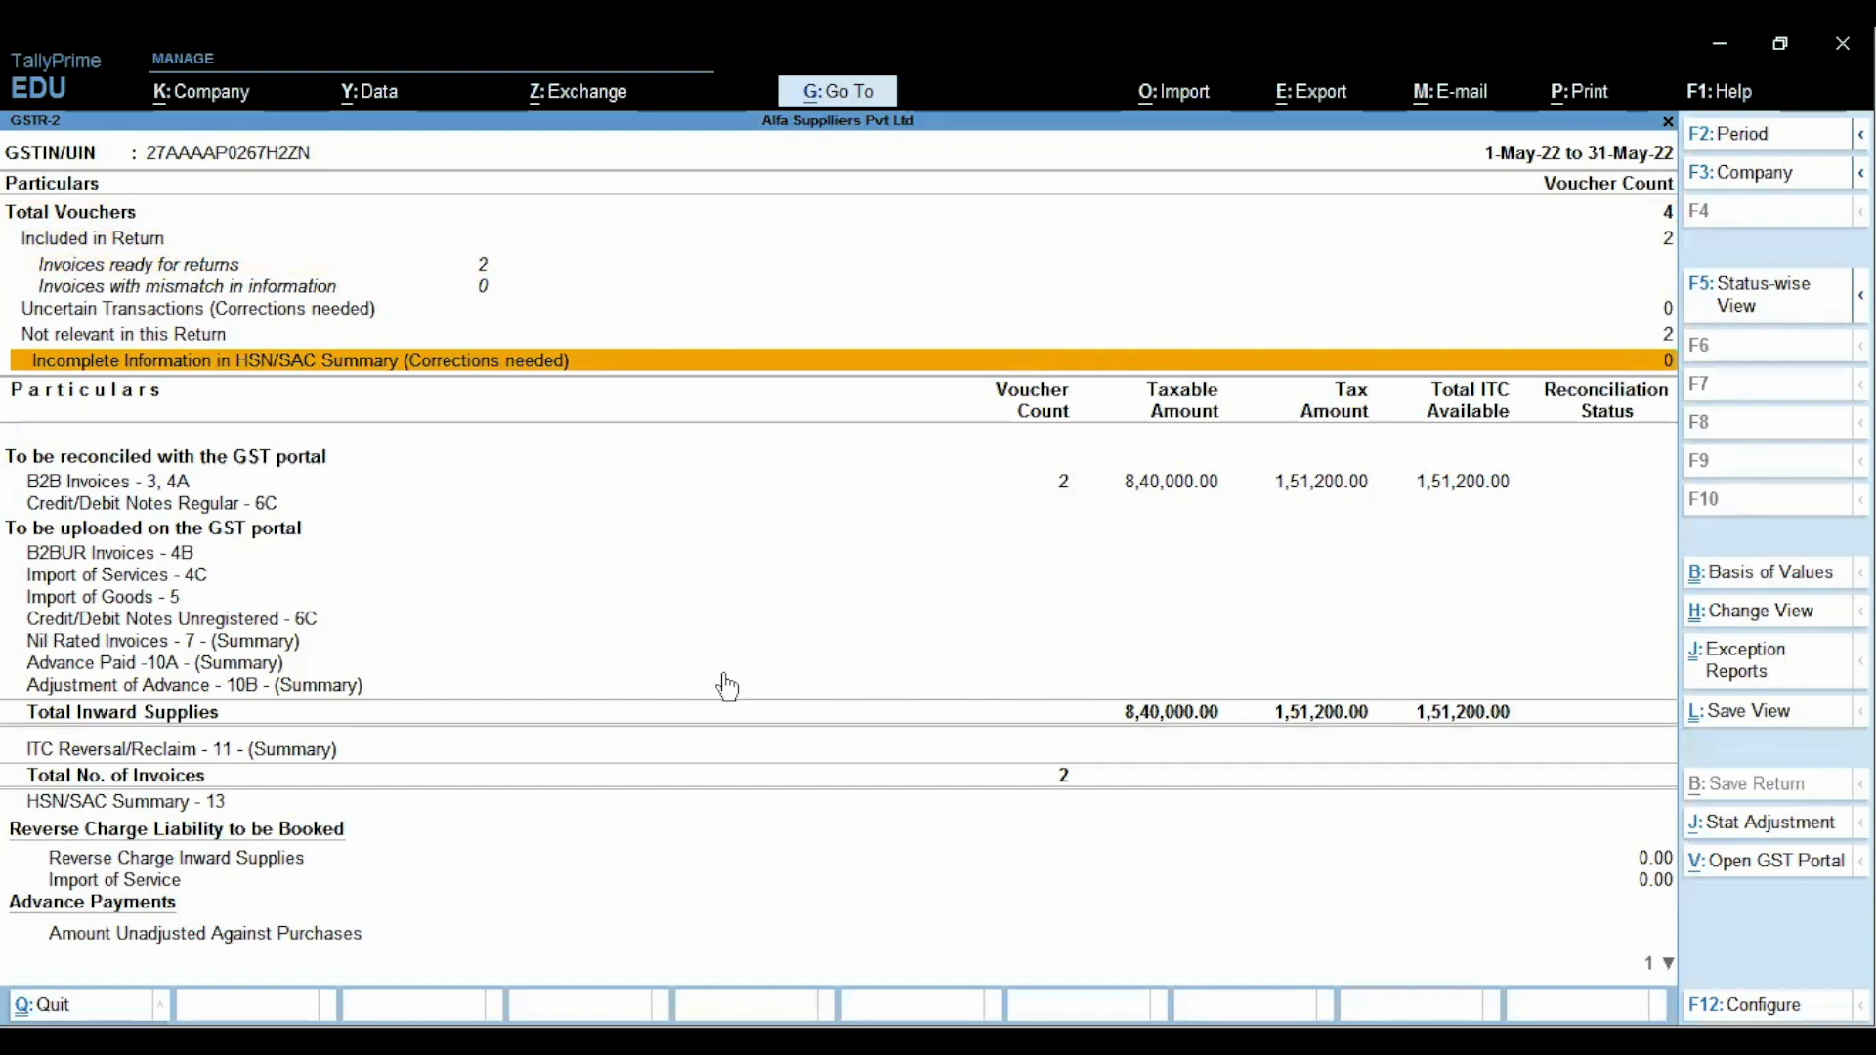
{"action": "key", "text": "Down"}
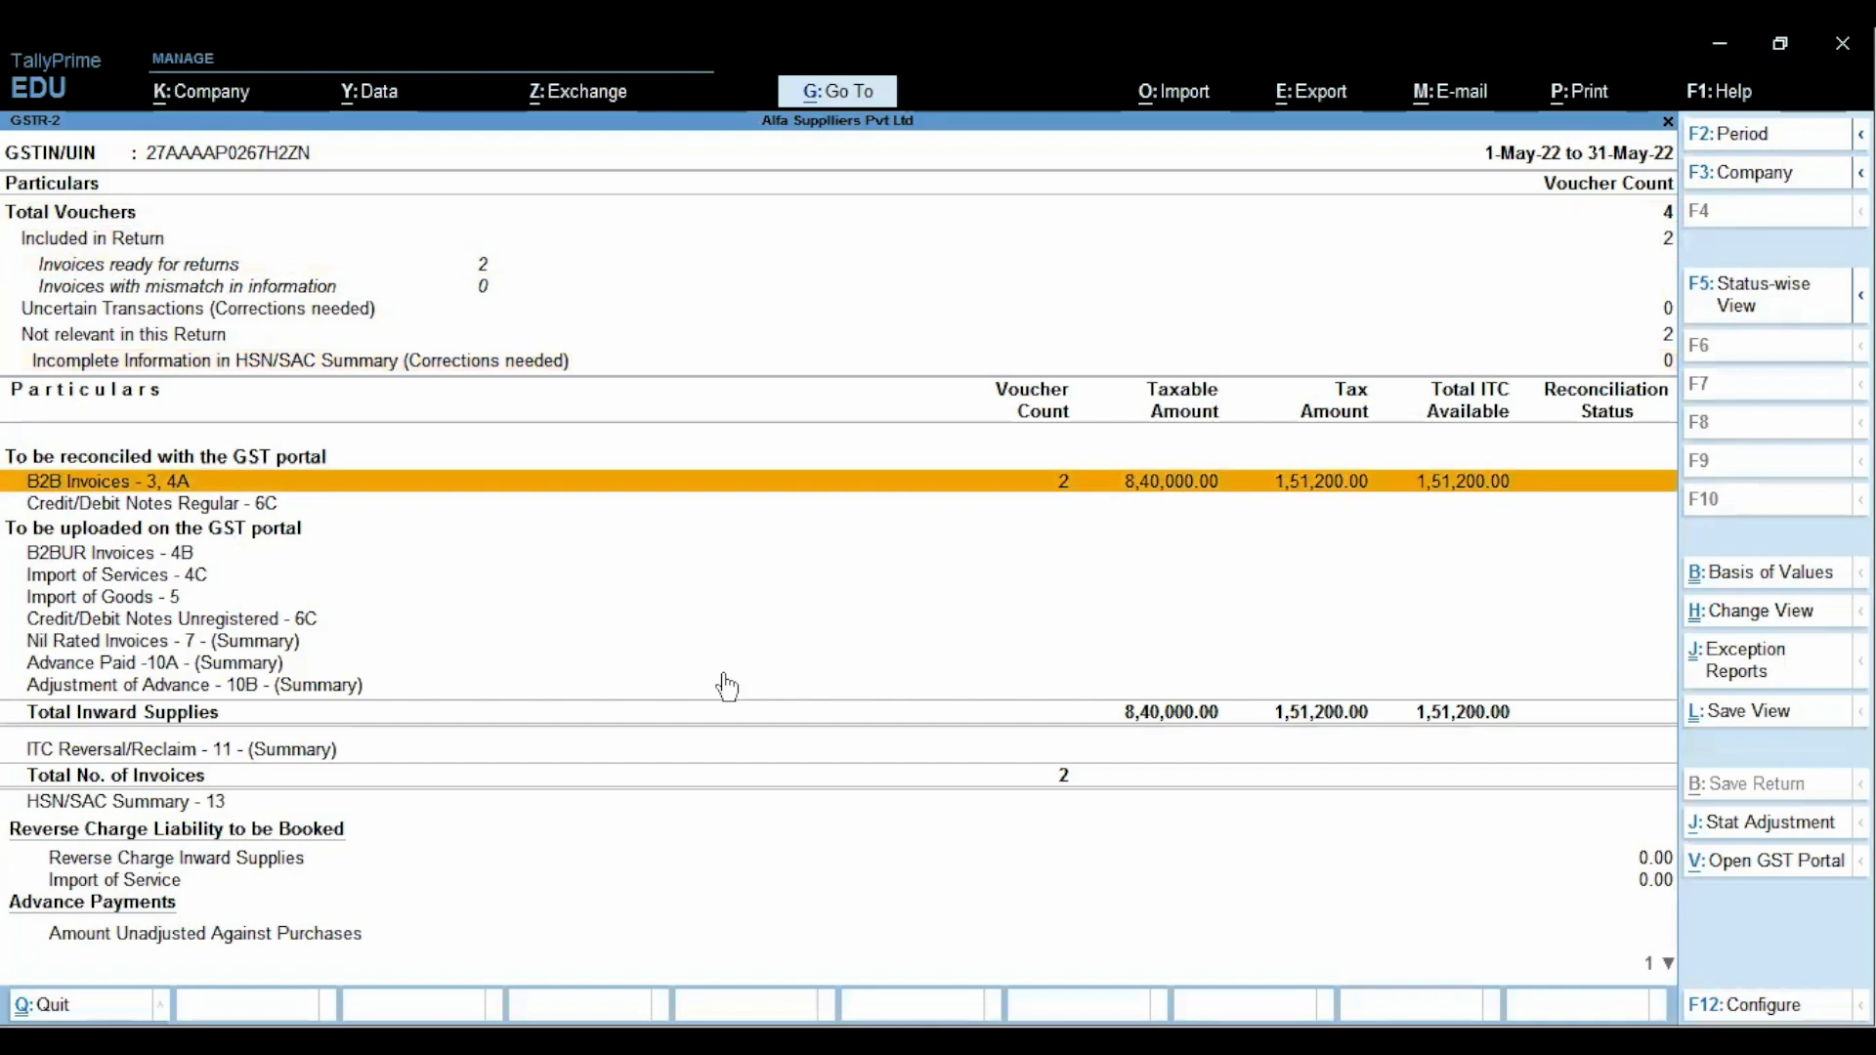
{"action": "key", "text": "Return"}
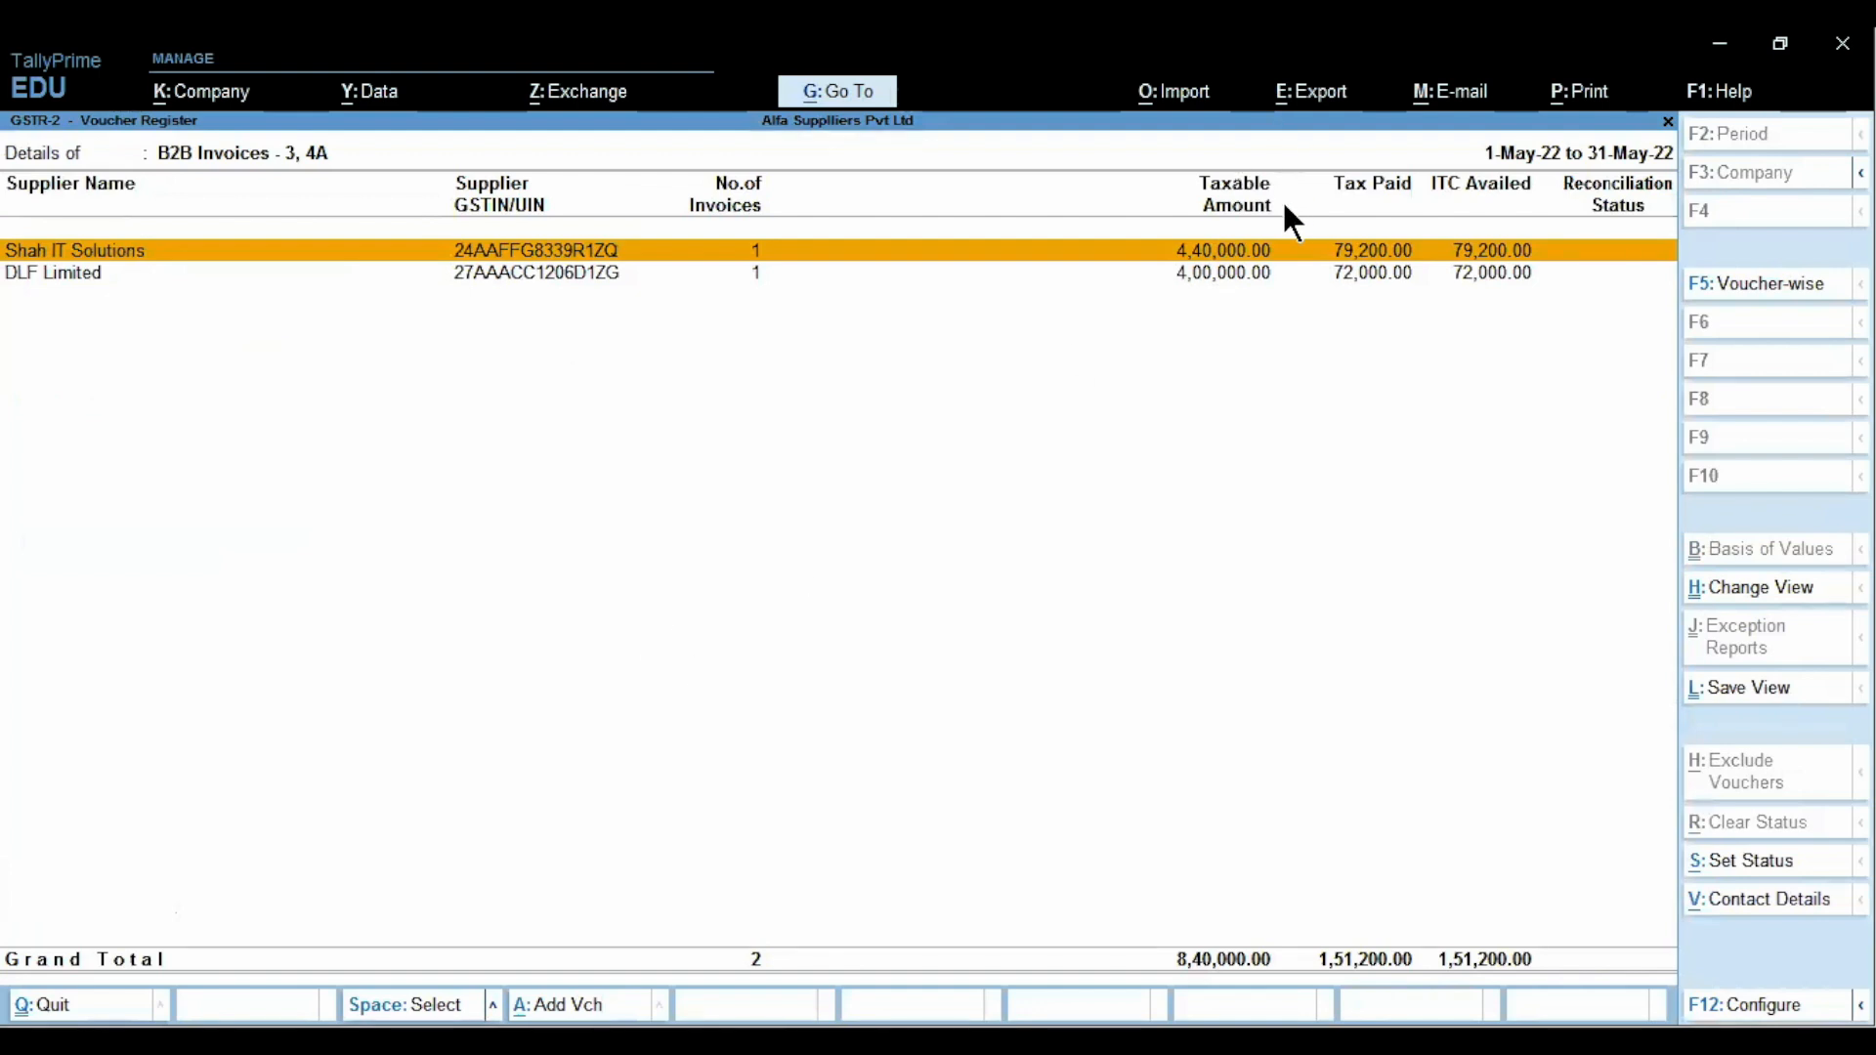
Examine the Shah IT Solutions purchase voucher Shah-200 and return to the B2B supplier list
{"action": "key", "text": "Return"}
{"action": "key", "text": "Return"}
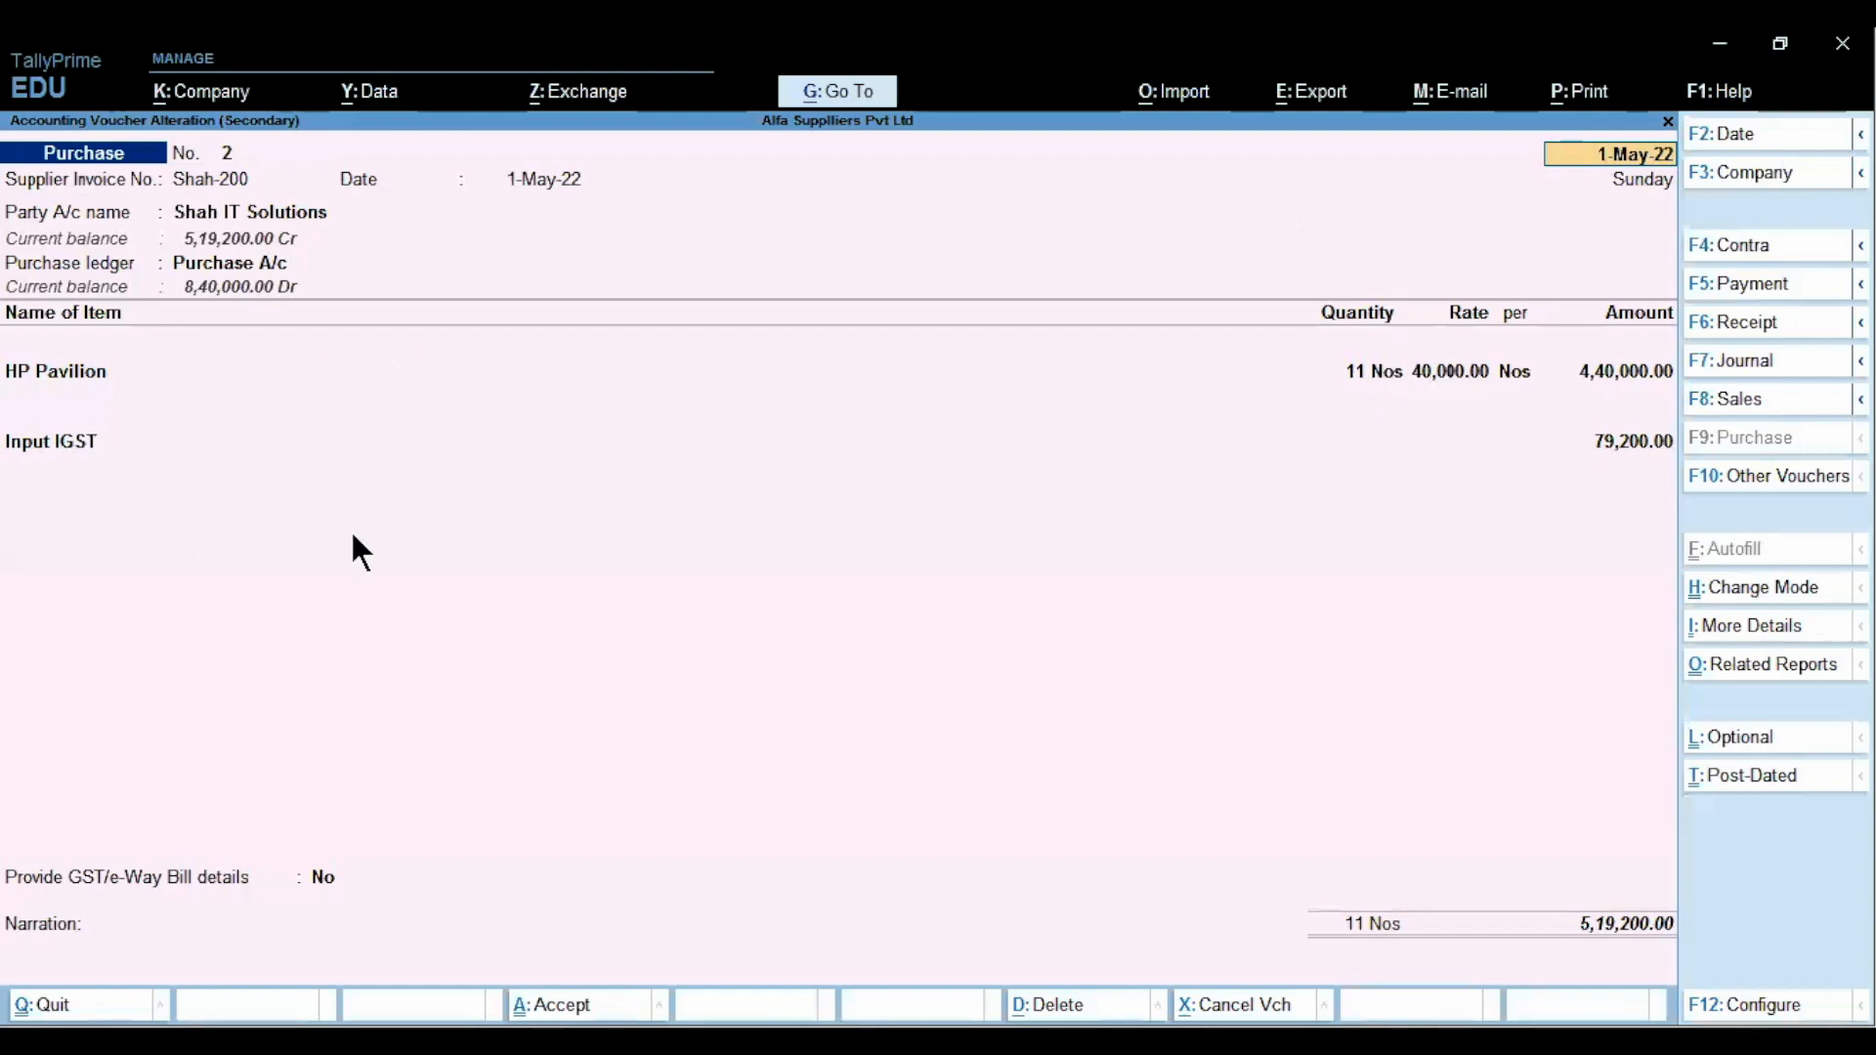
{"action": "key", "text": "BackSpace"}
{"action": "key", "text": "Escape"}
{"action": "key", "text": "Return"}
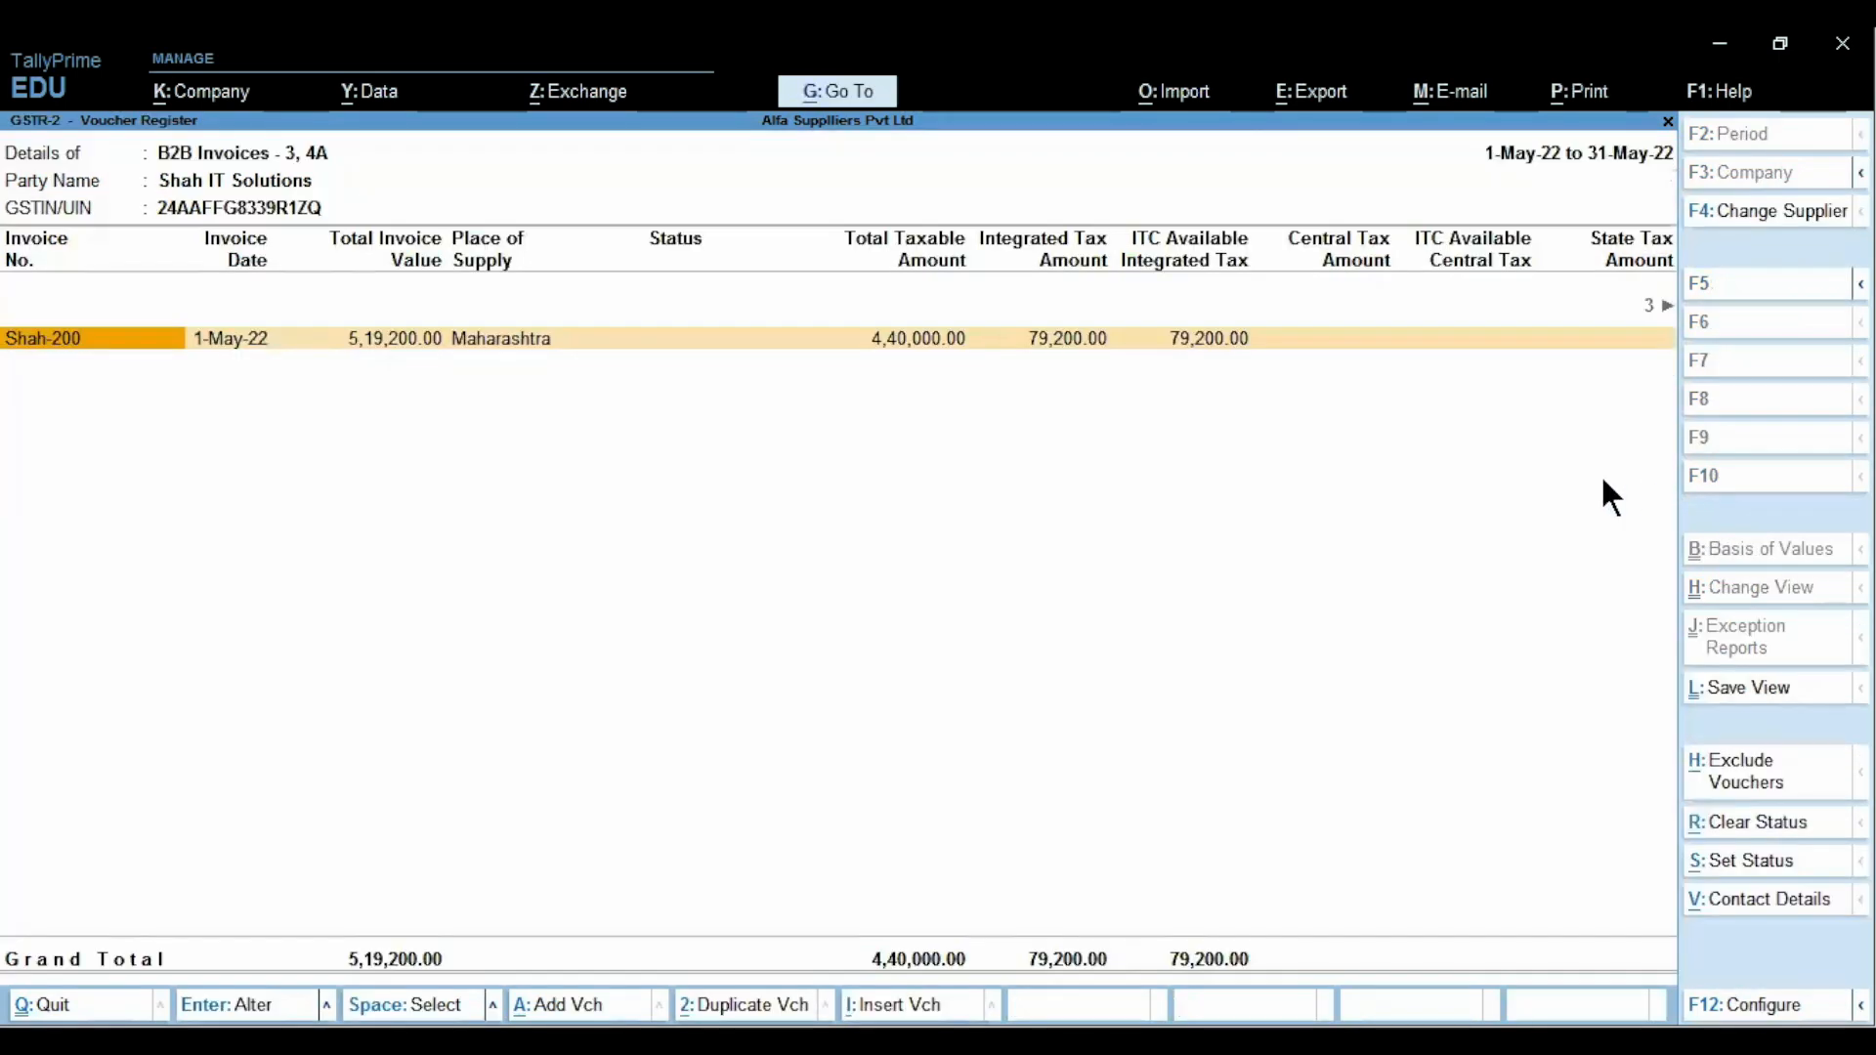
{"action": "key", "text": "Escape"}
Examine the DLF Limited purchase voucher DLF-100 and return to the GSTR-2 summary
{"action": "key", "text": "Down"}
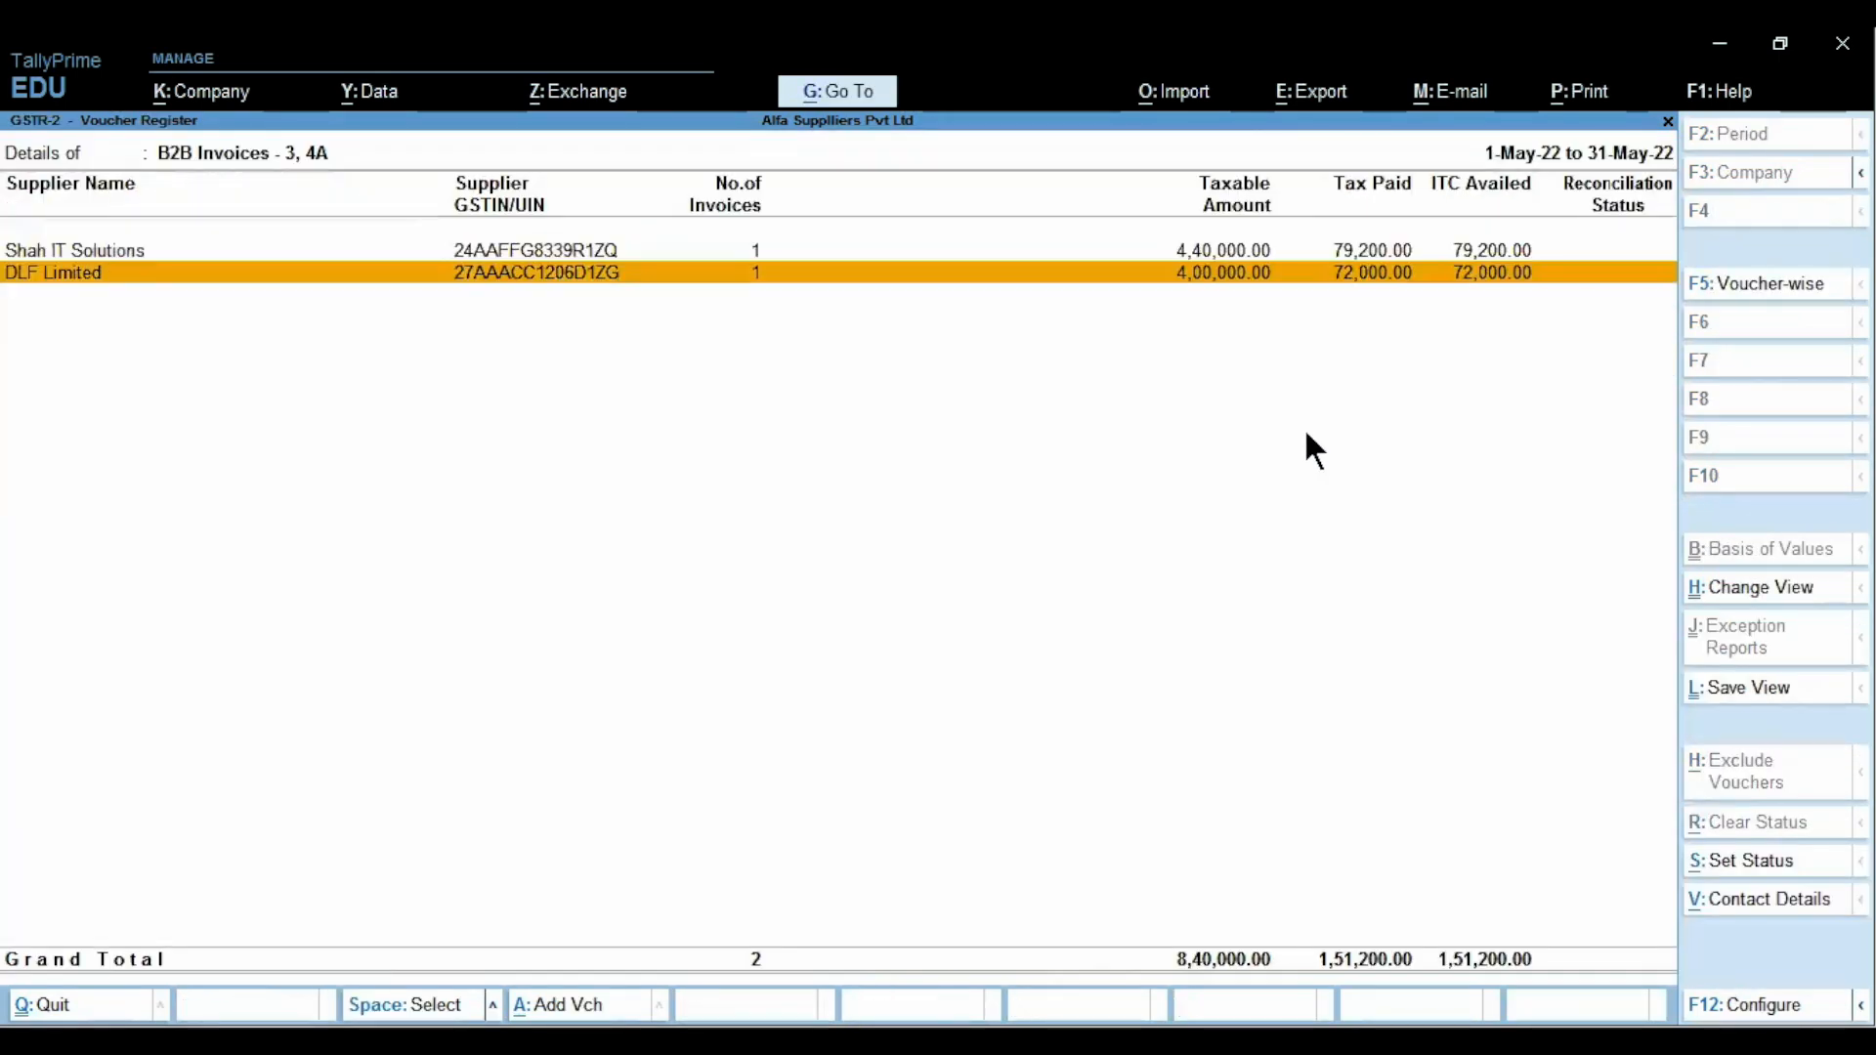
{"action": "key", "text": "Return"}
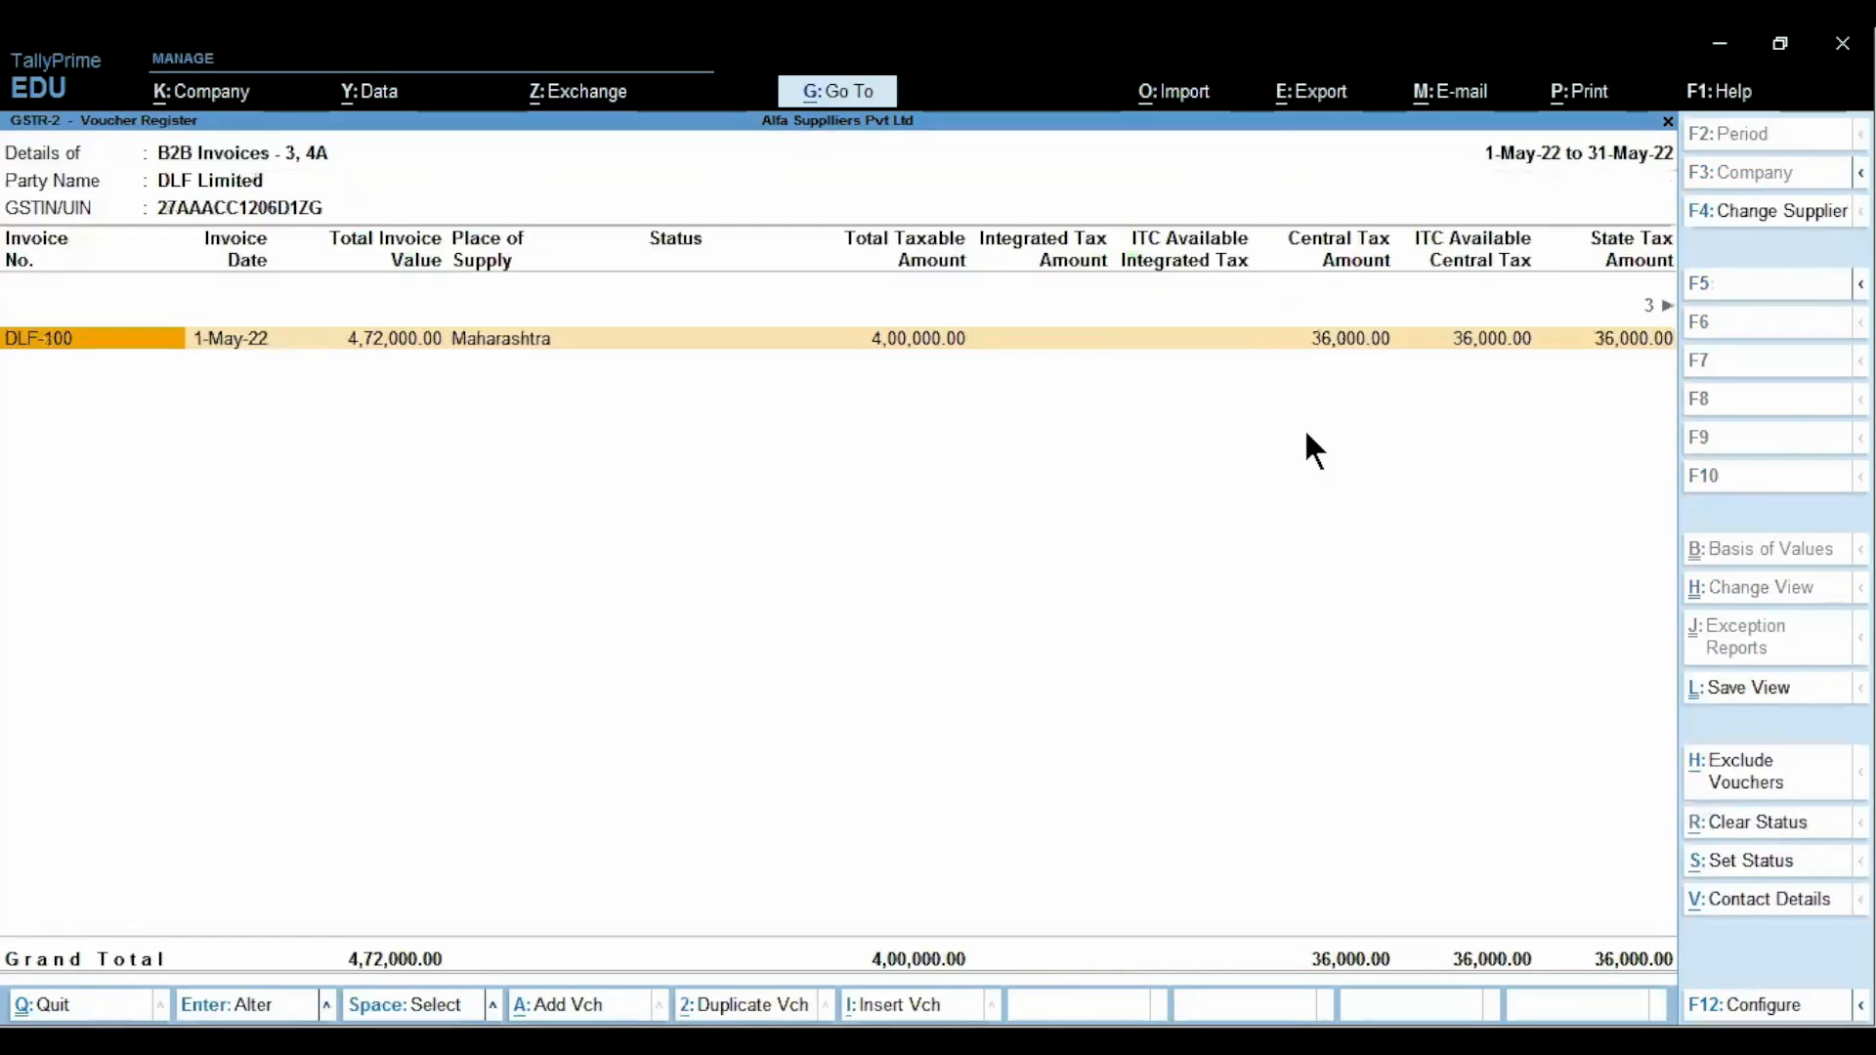
{"action": "key", "text": "Return"}
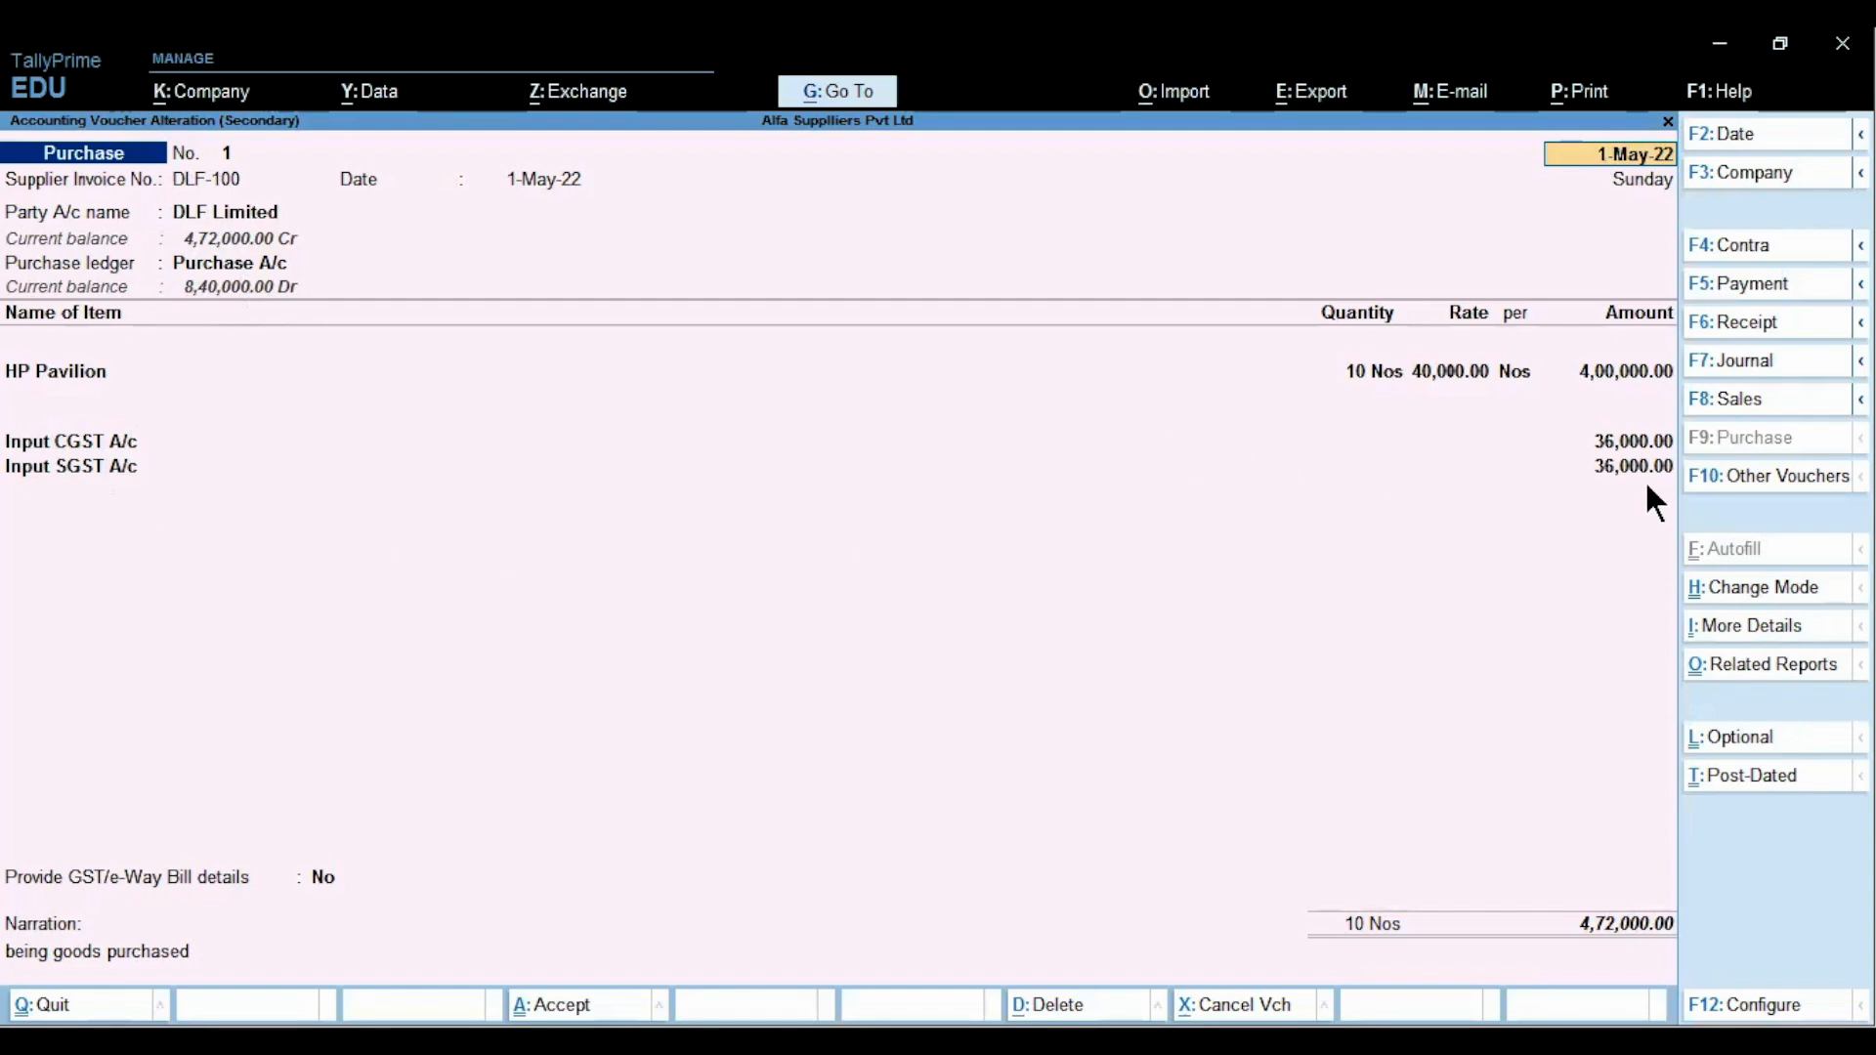
{"action": "key", "text": "Escape"}
{"action": "key", "text": "Escape"}
{"action": "key", "text": "Return"}
{"action": "key", "text": "Escape"}
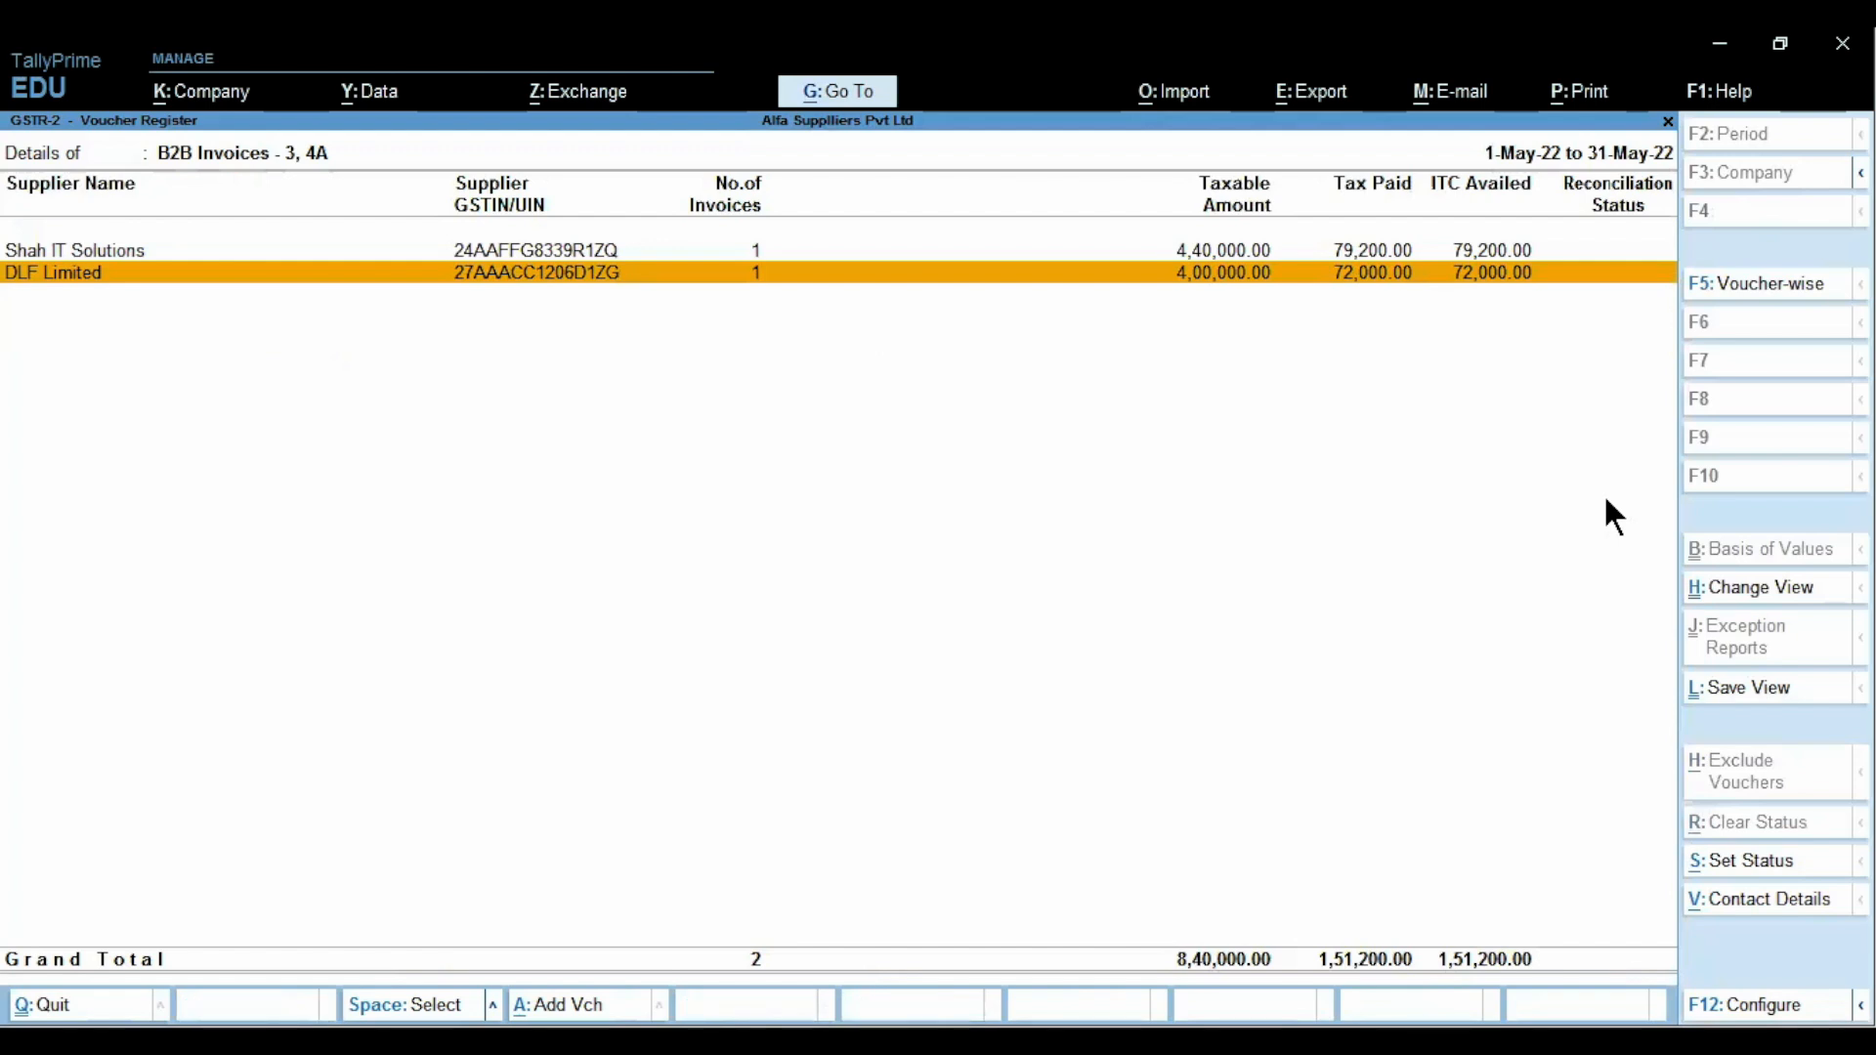
{"action": "key", "text": "Escape"}
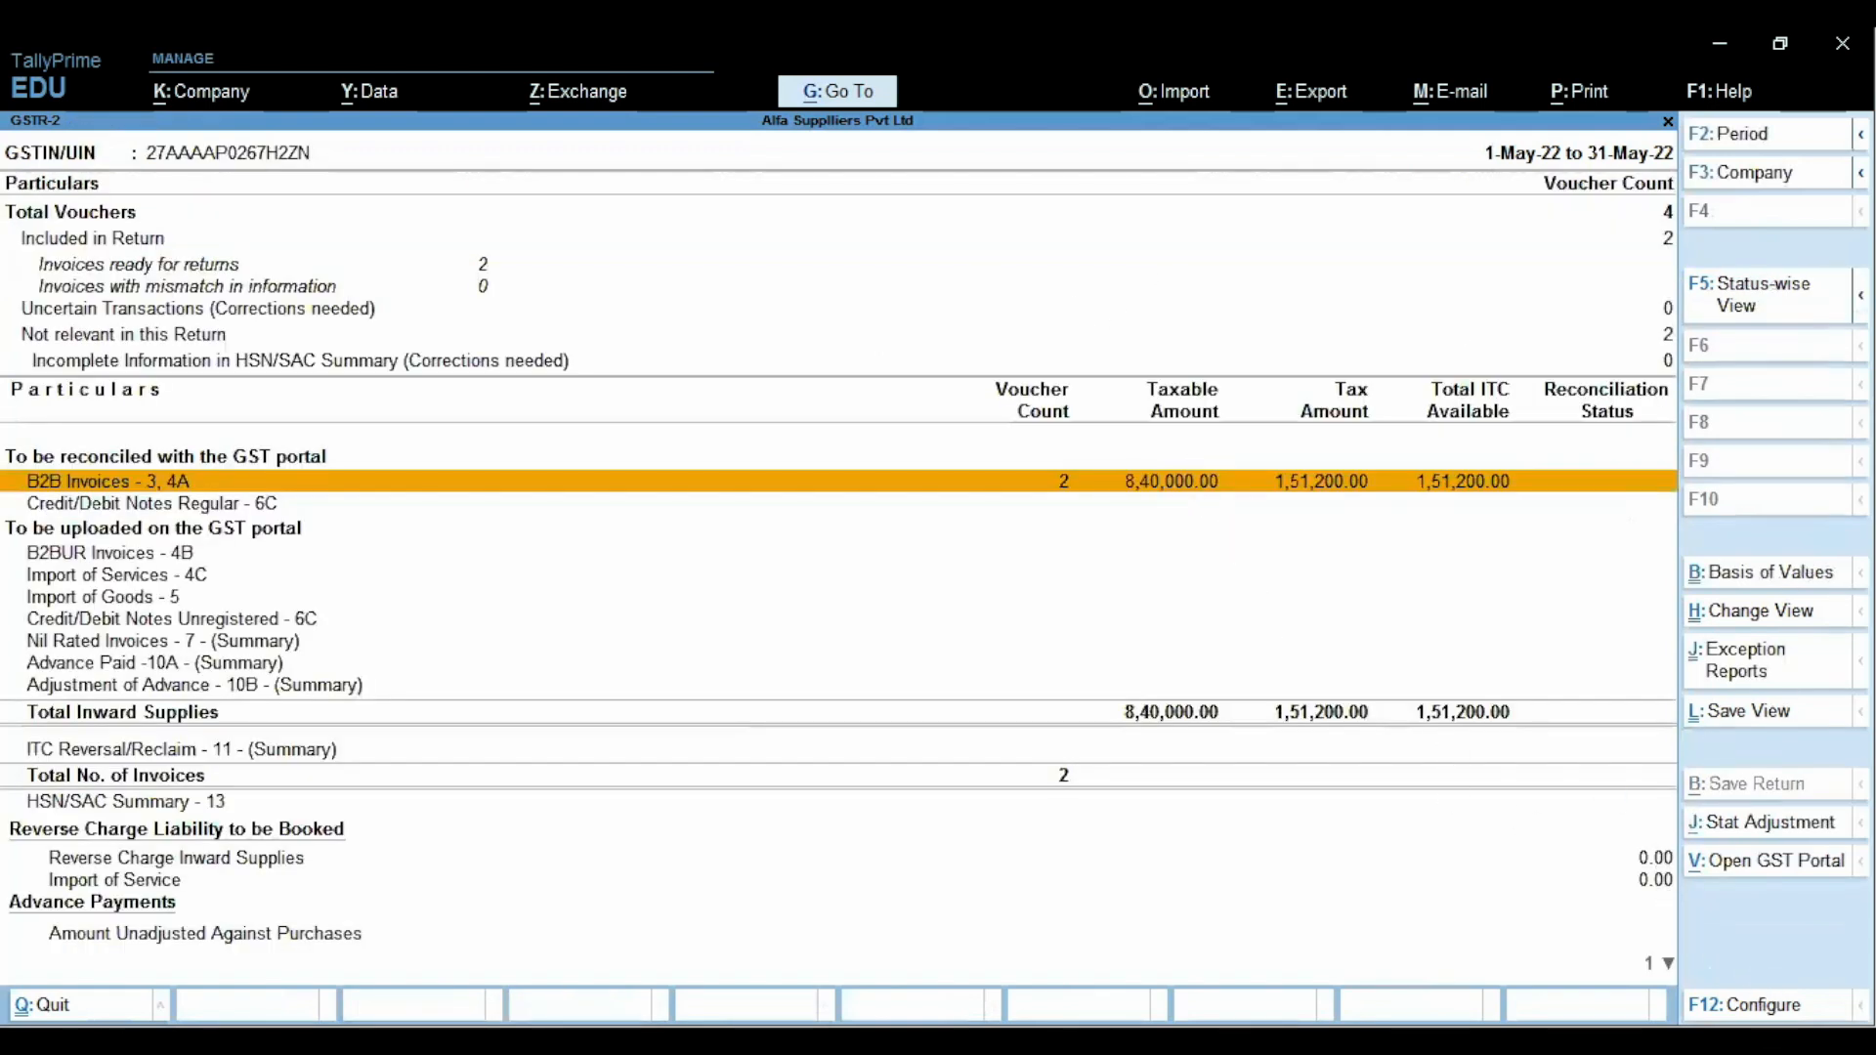
Configure the GSTR-2 report to show tax types in separate columns
{"action": "key", "text": "F12"}
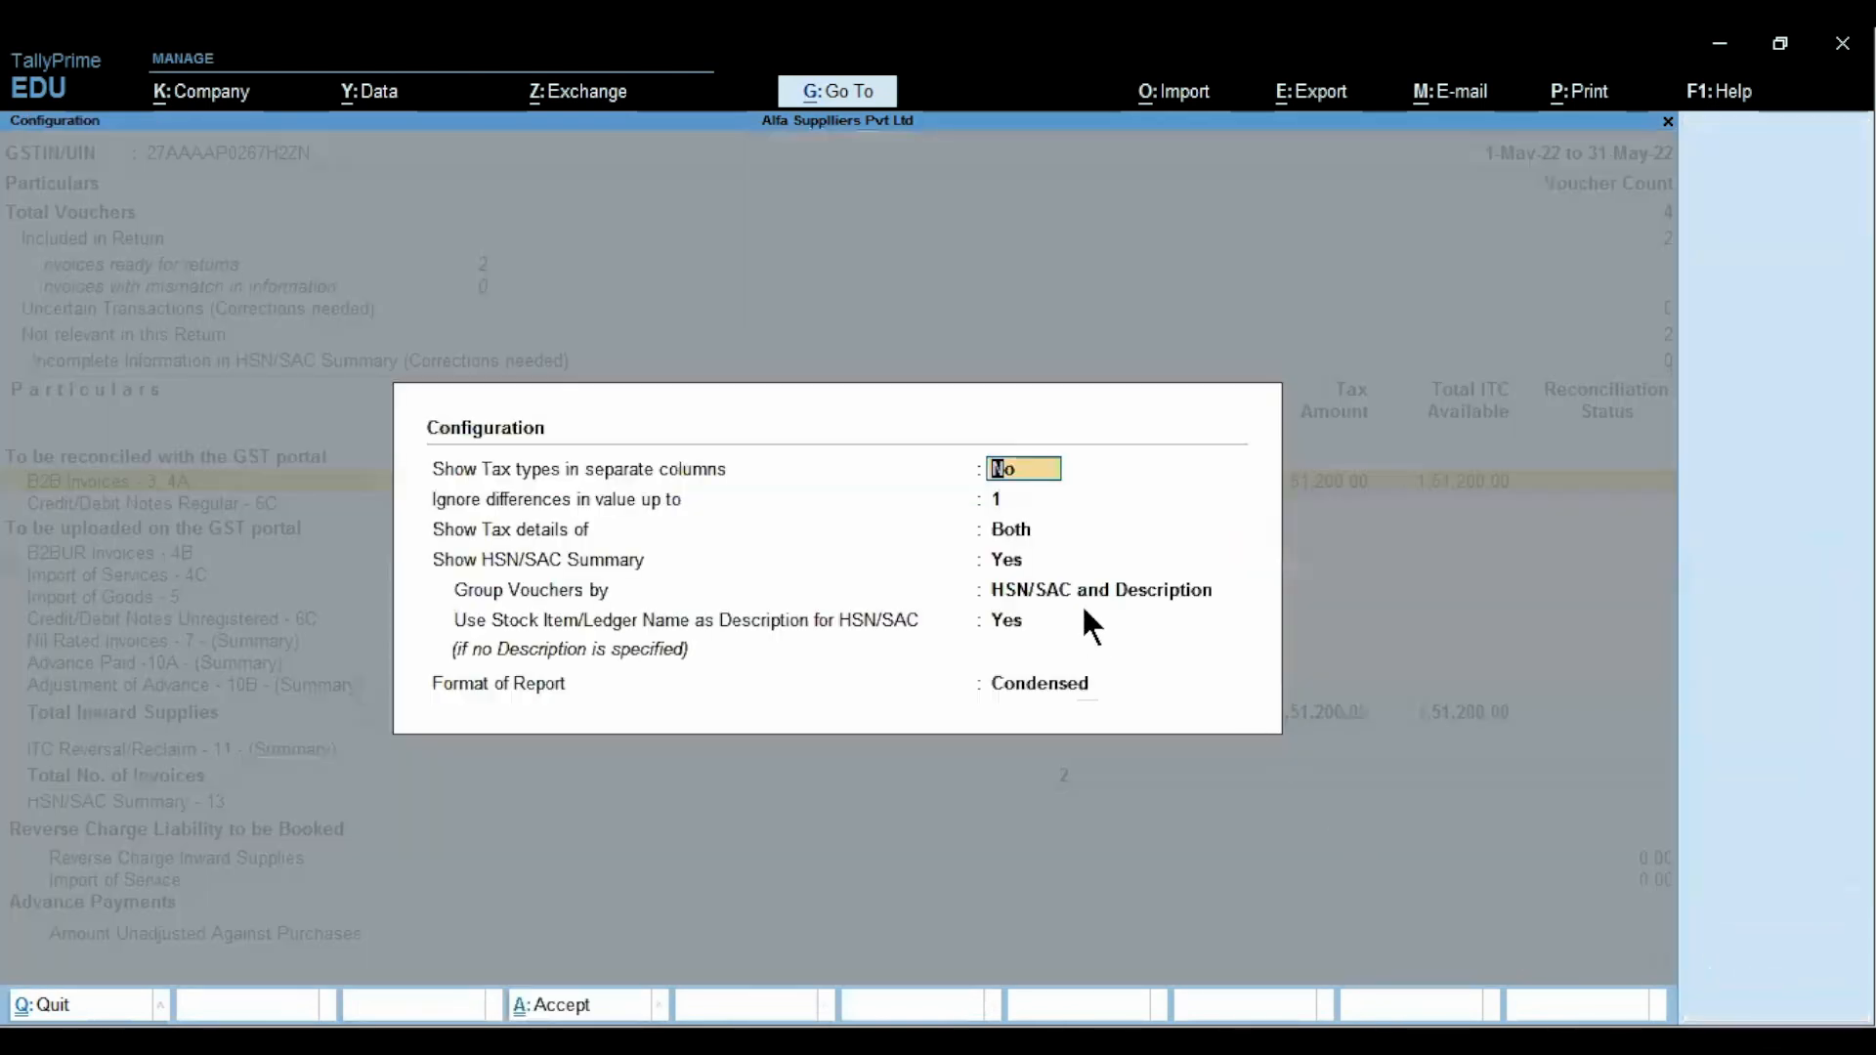
{"action": "type", "text": "y"}
{"action": "key", "text": "Return"}
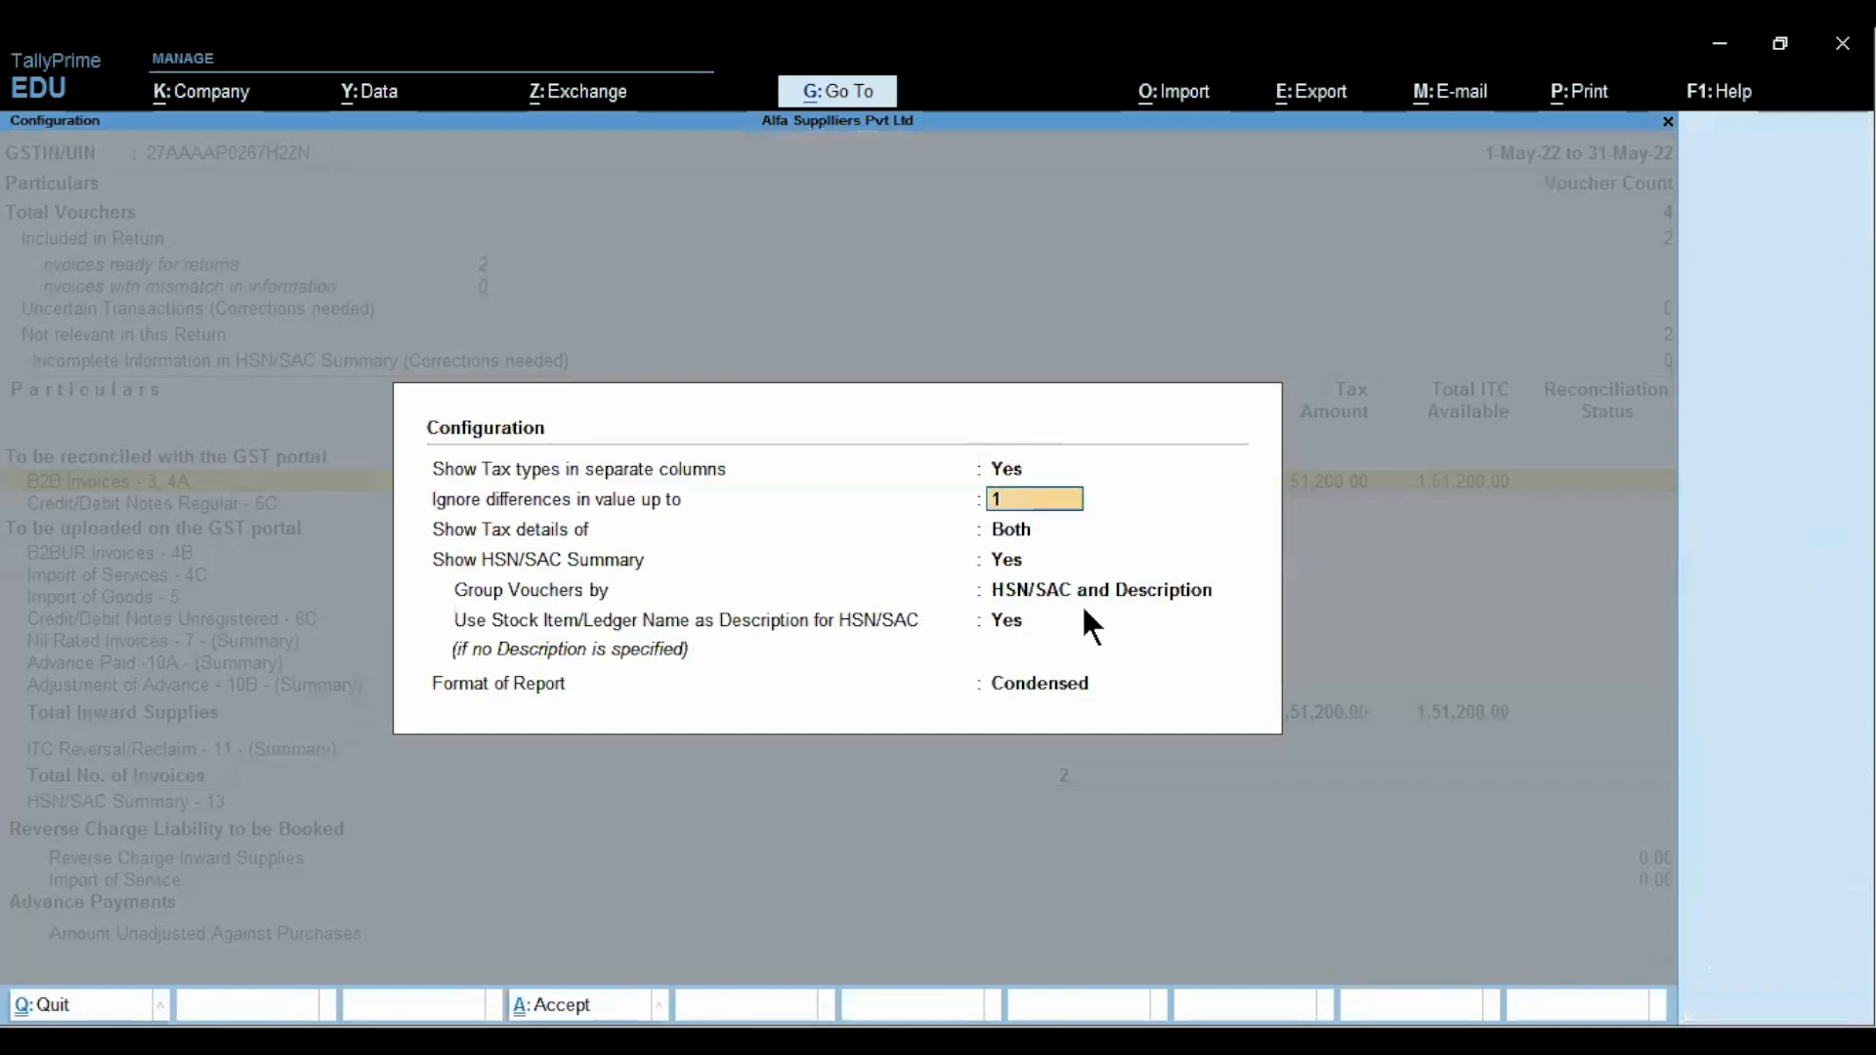
{"action": "key", "text": "ctrl+a"}
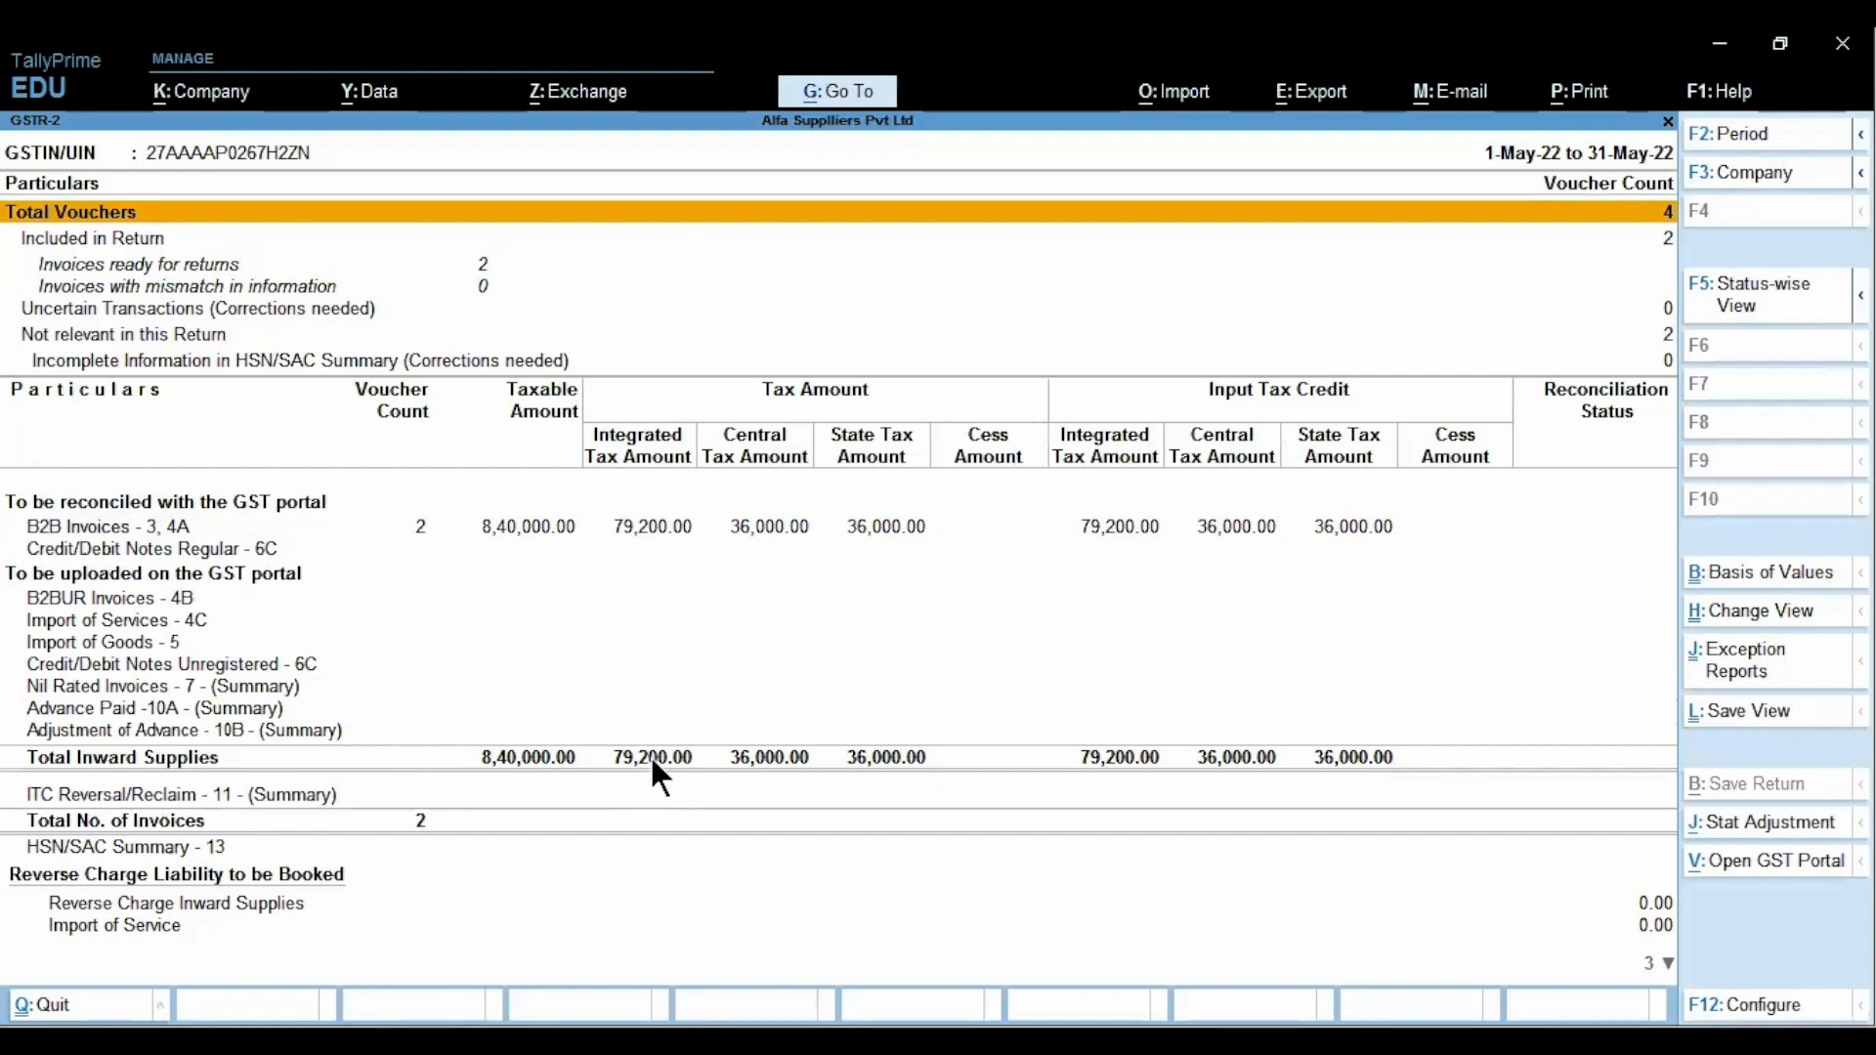
Switch to Excel and enter 79200 as the input igst, taken from the GSTR-2 integrated tax total
{"action": "key", "text": "alt"}
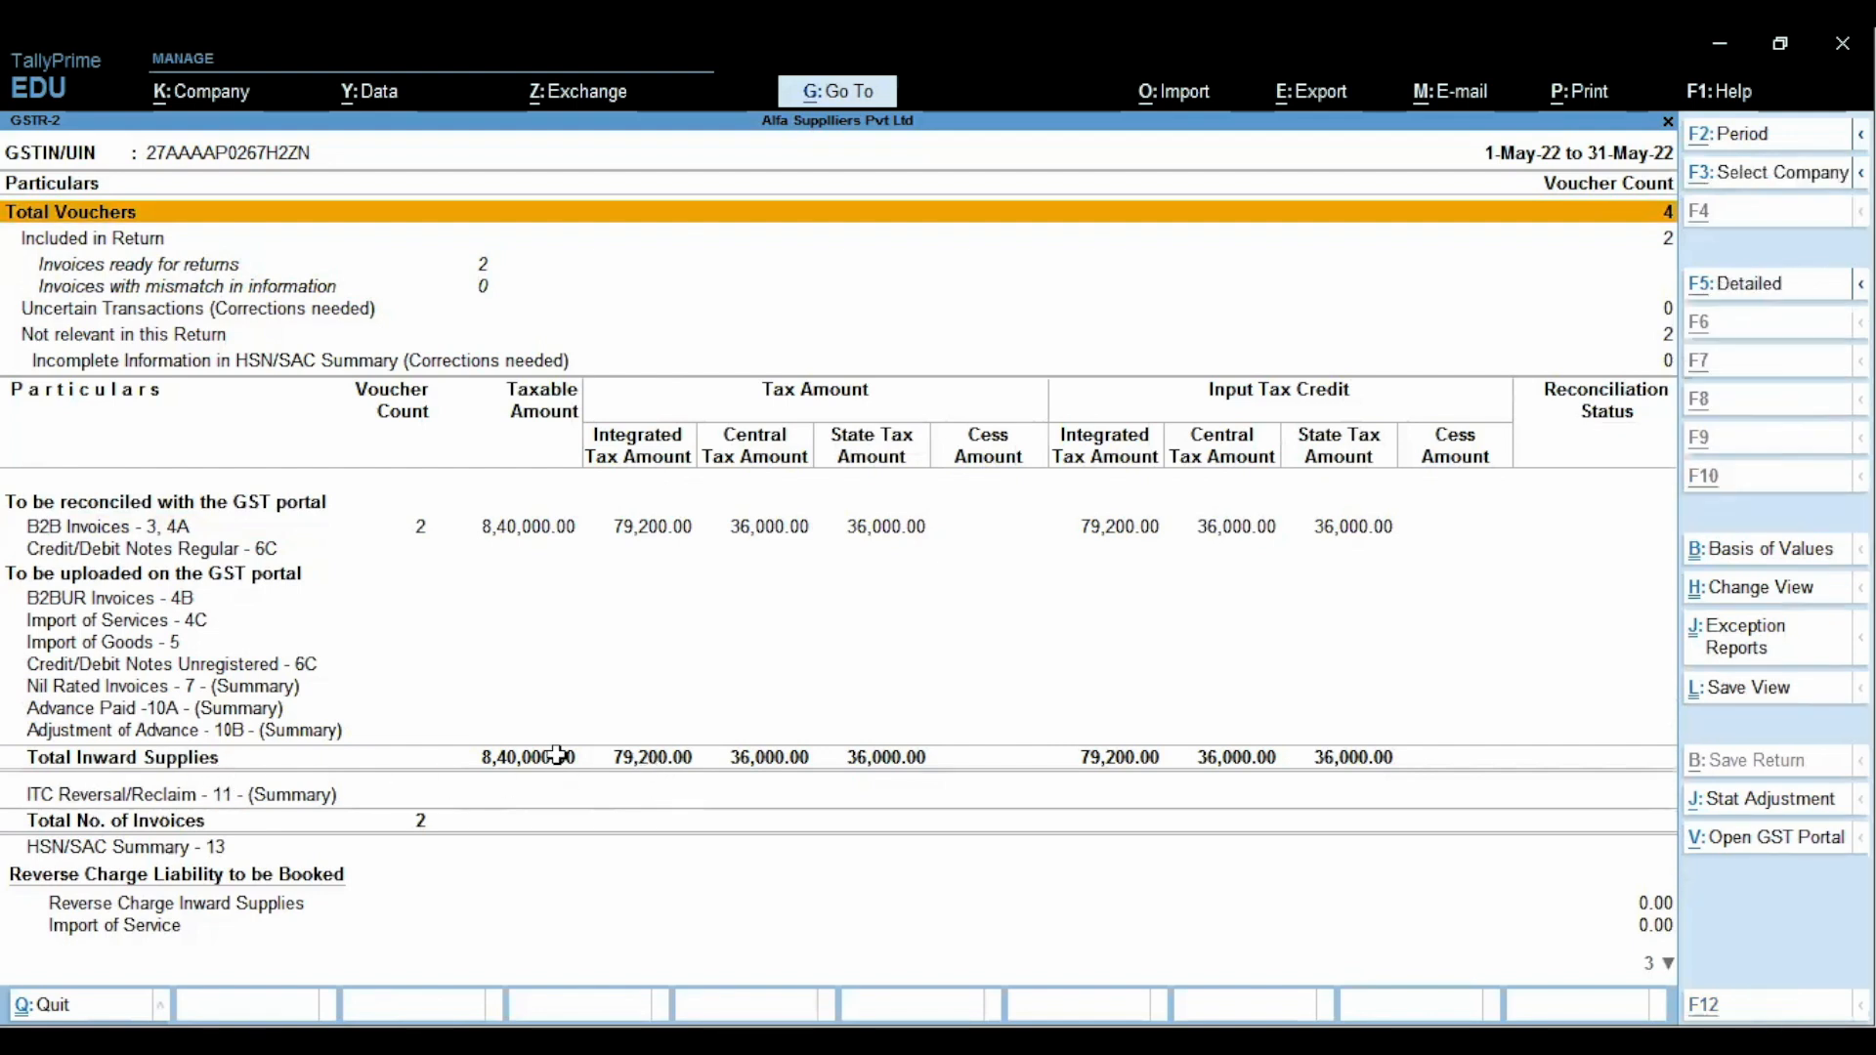
{"action": "key", "text": "alt+Tab"}
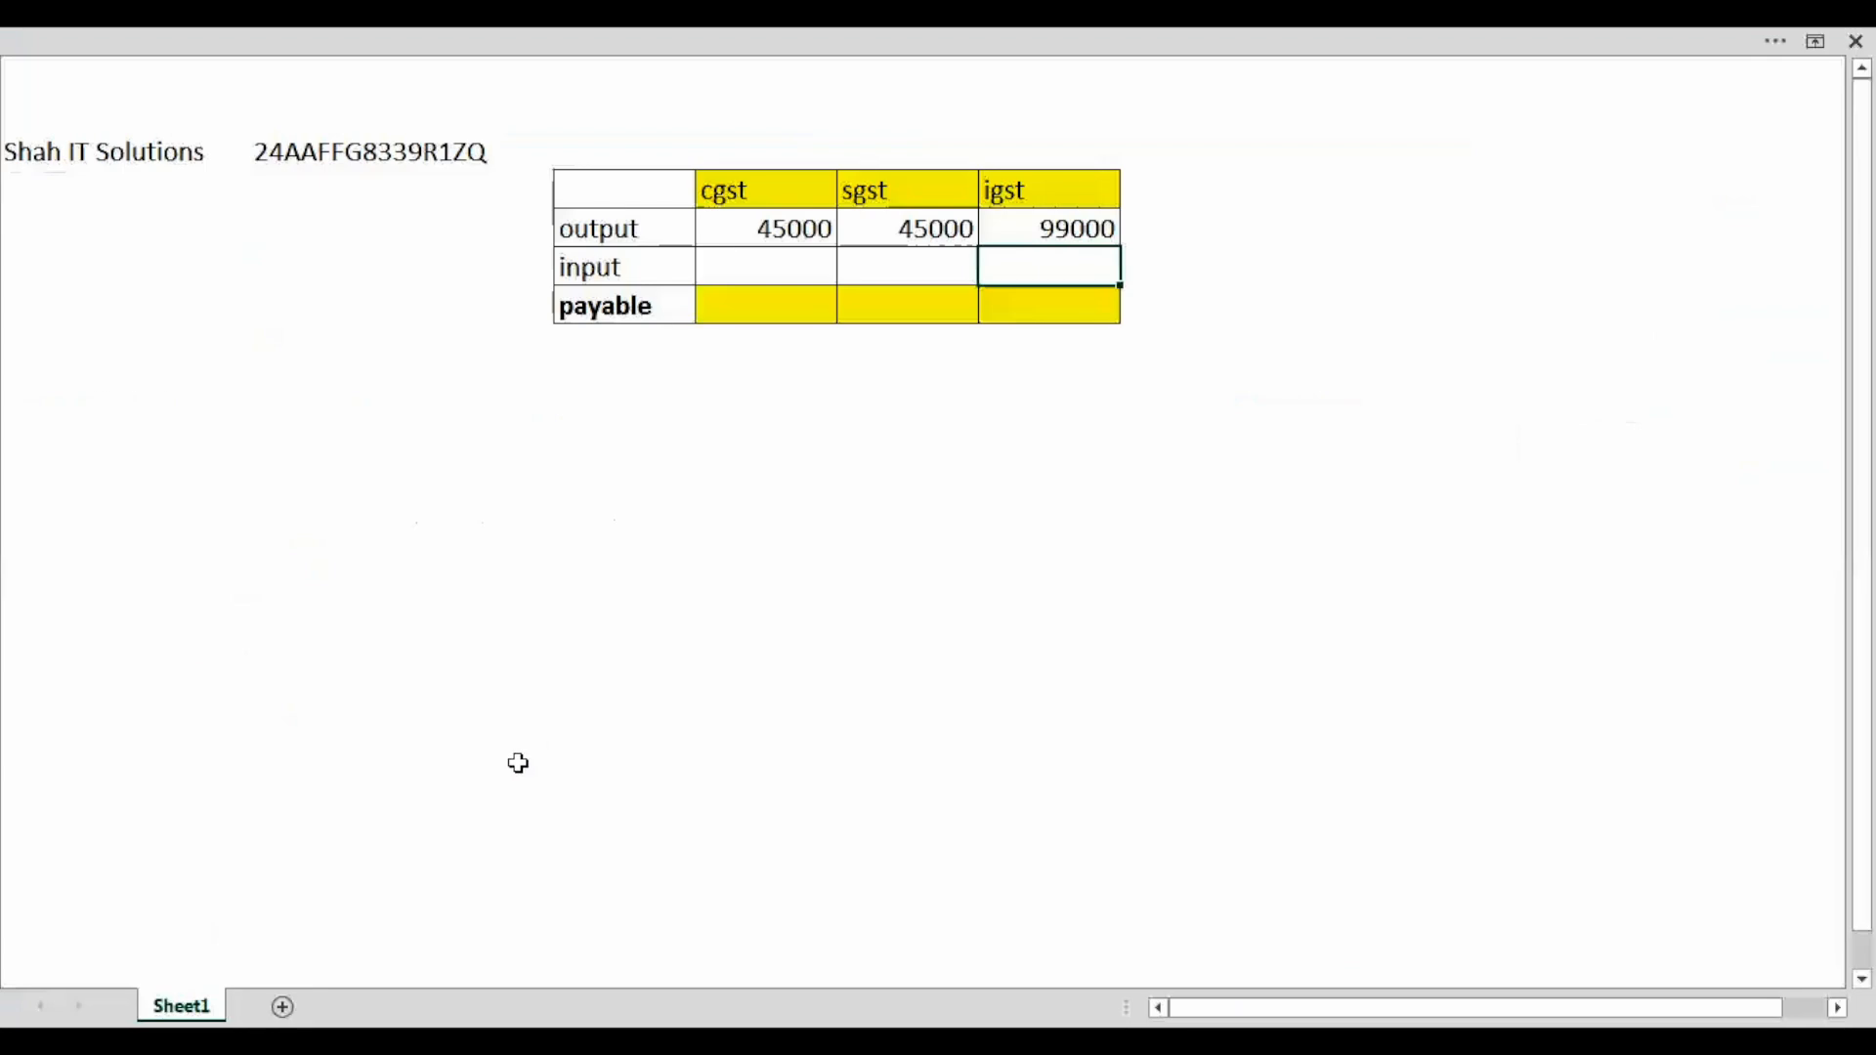
{"action": "type", "text": "79200"}
{"action": "key", "text": "Left"}
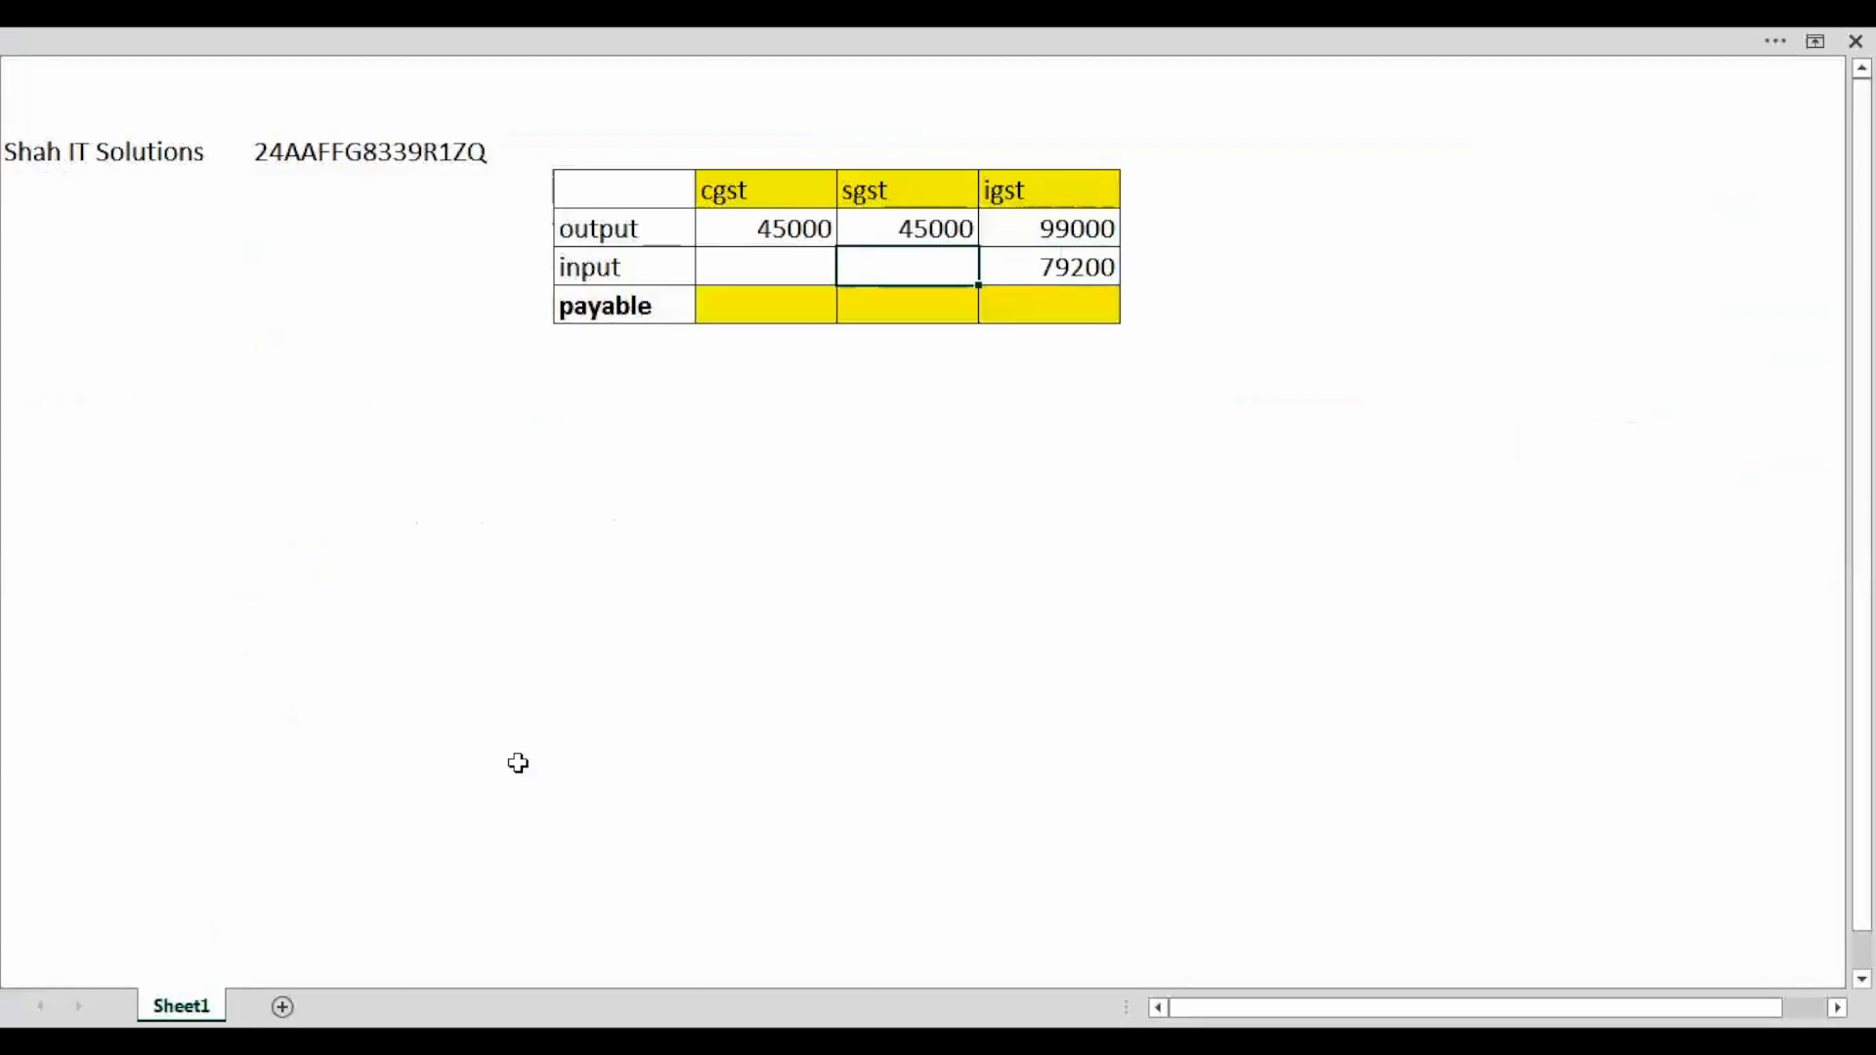
Check the central and state tax totals in GSTR-2 and enter 36000 as both input cgst and input sgst in Excel
{"action": "key", "text": "alt+Tab"}
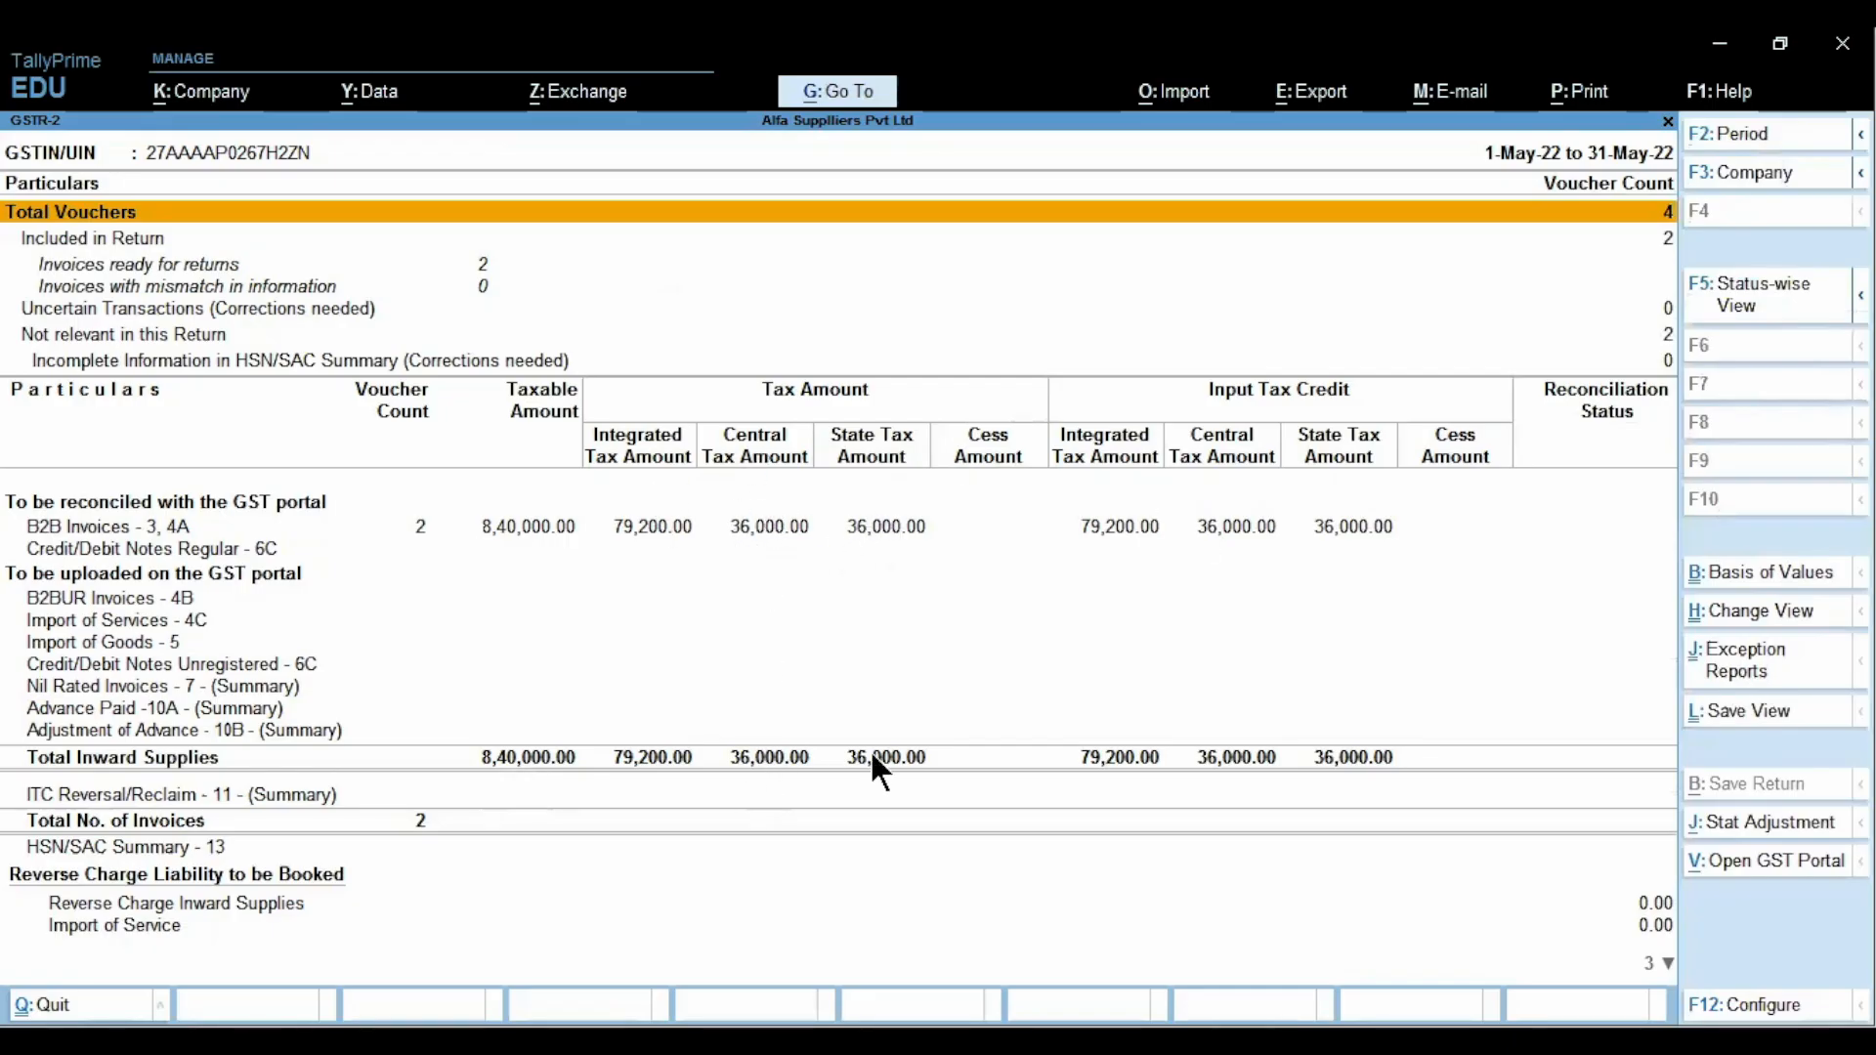
{"action": "key", "text": "alt+Tab"}
{"action": "left_click", "coordinate": [755, 264]}
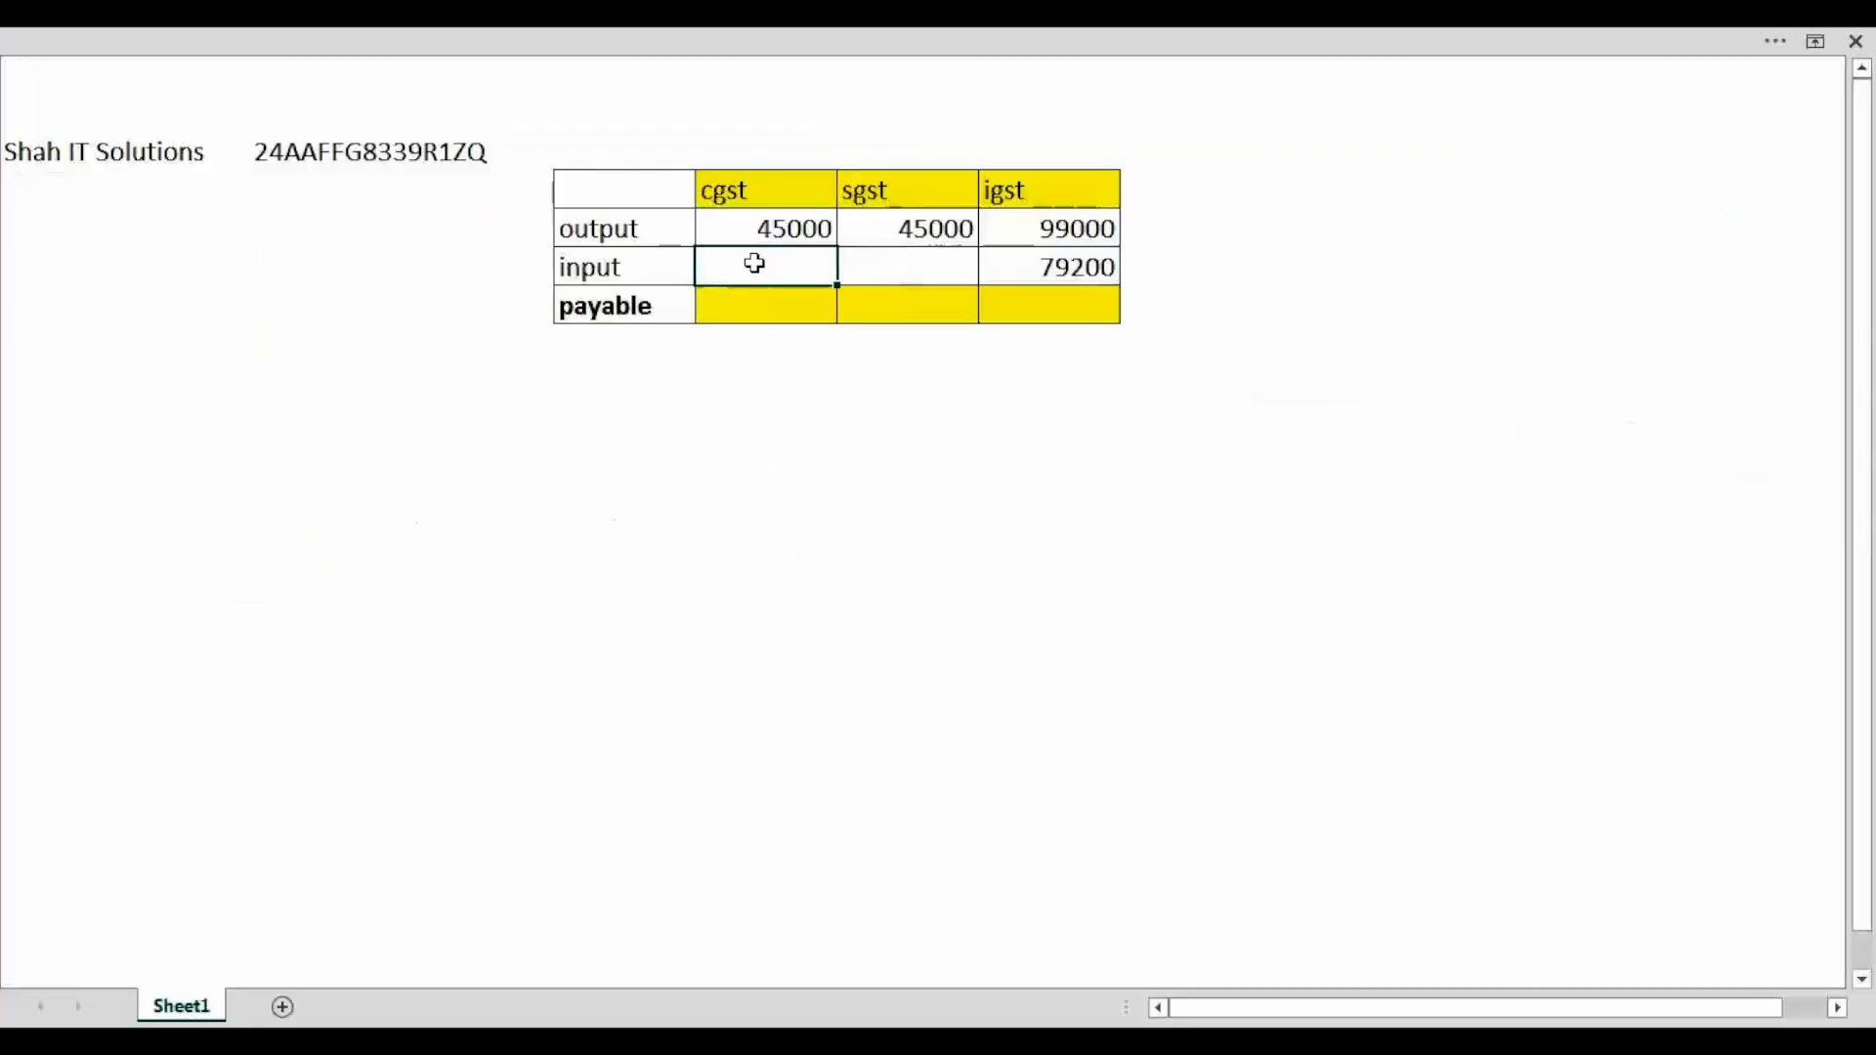
{"action": "type", "text": "2"}
{"action": "key", "text": "BackSpace"}
{"action": "type", "text": "36000"}
{"action": "key", "text": "Tab"}
{"action": "type", "text": "36000"}
{"action": "key", "text": "Return"}
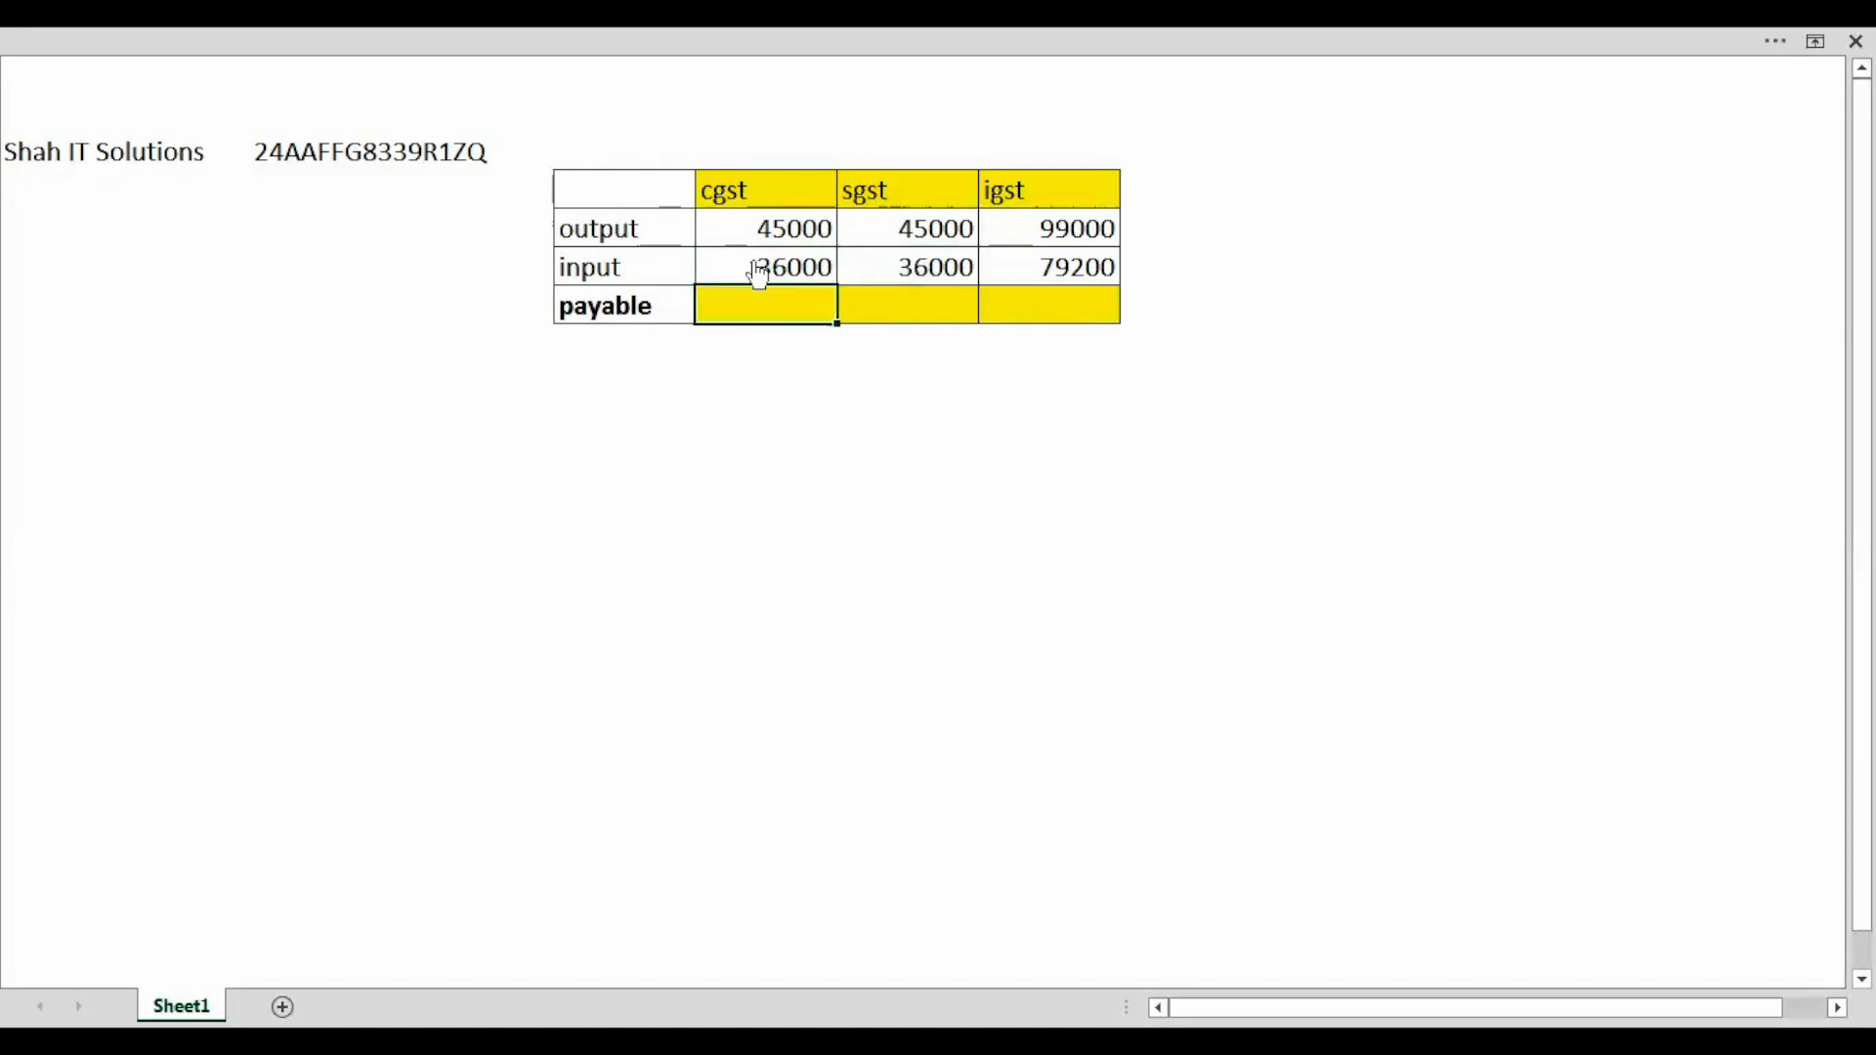
Switch to TallyPrime, open the GSTR-3B report and open its period for editing
{"action": "key", "text": "alt+Tab"}
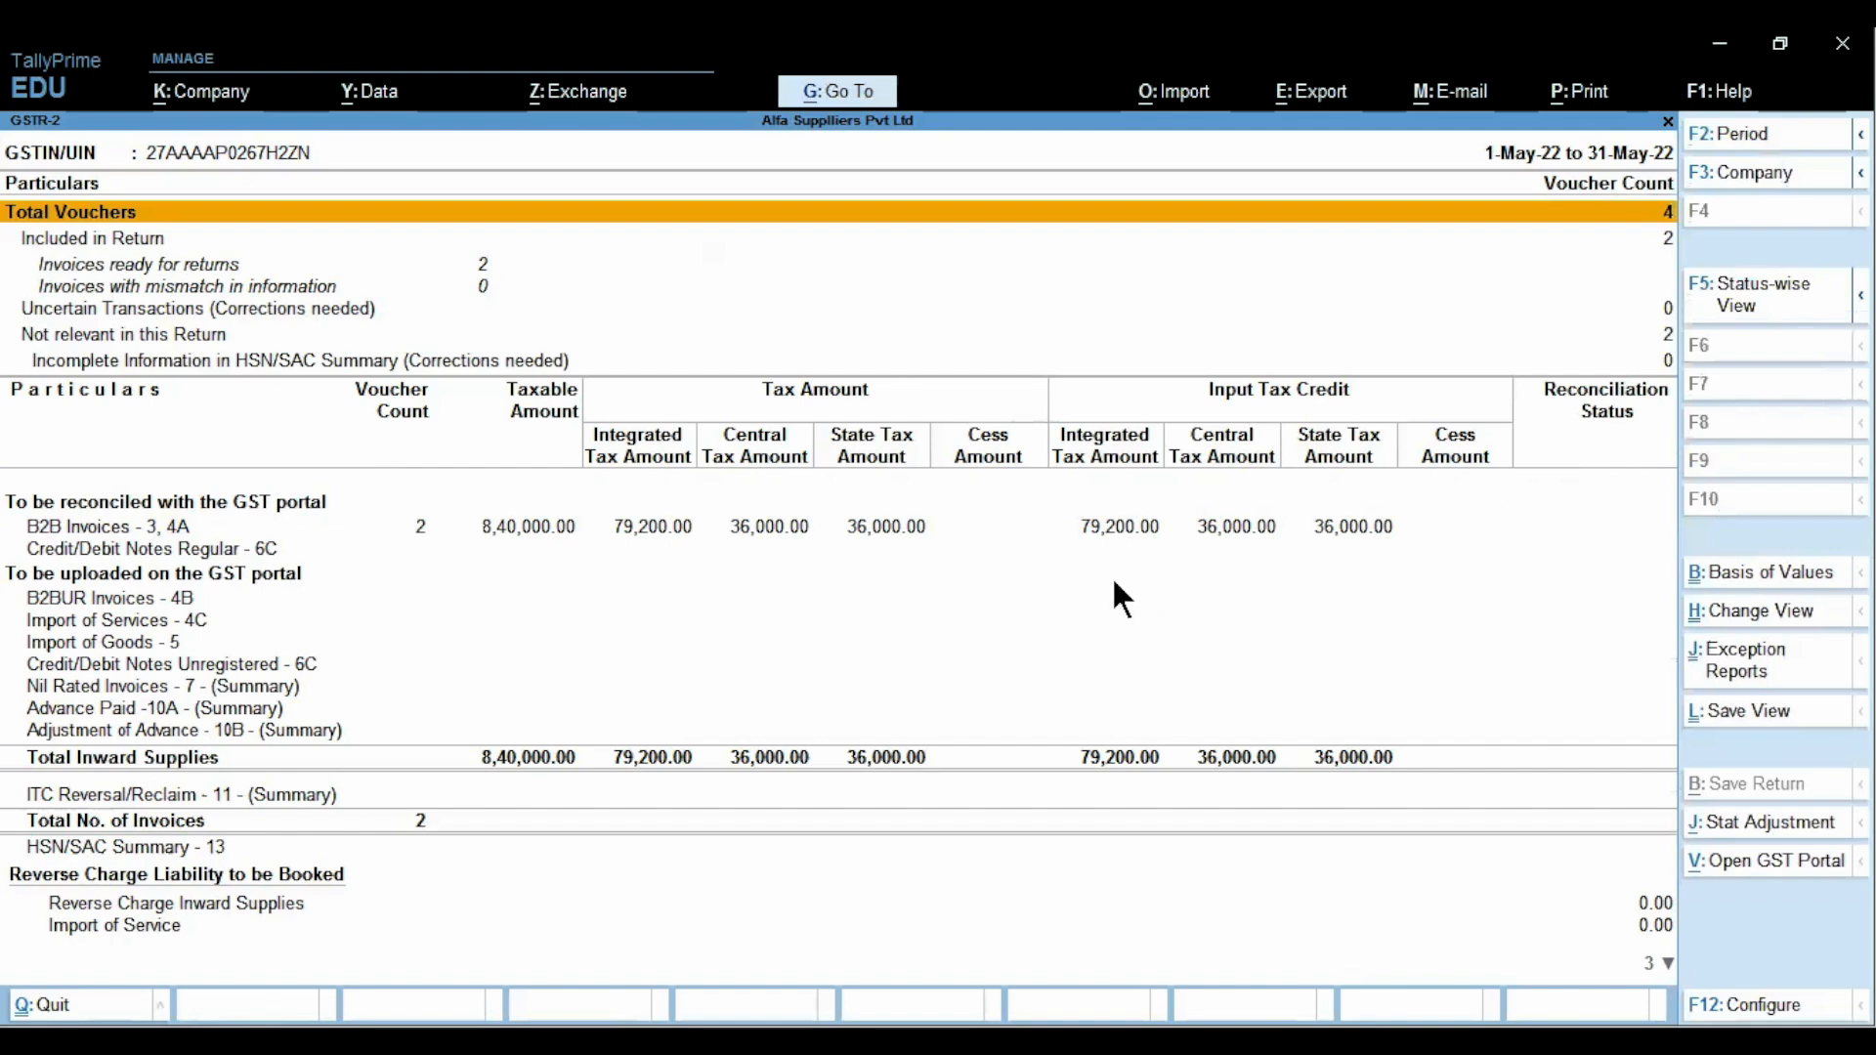
{"action": "key", "text": "Escape"}
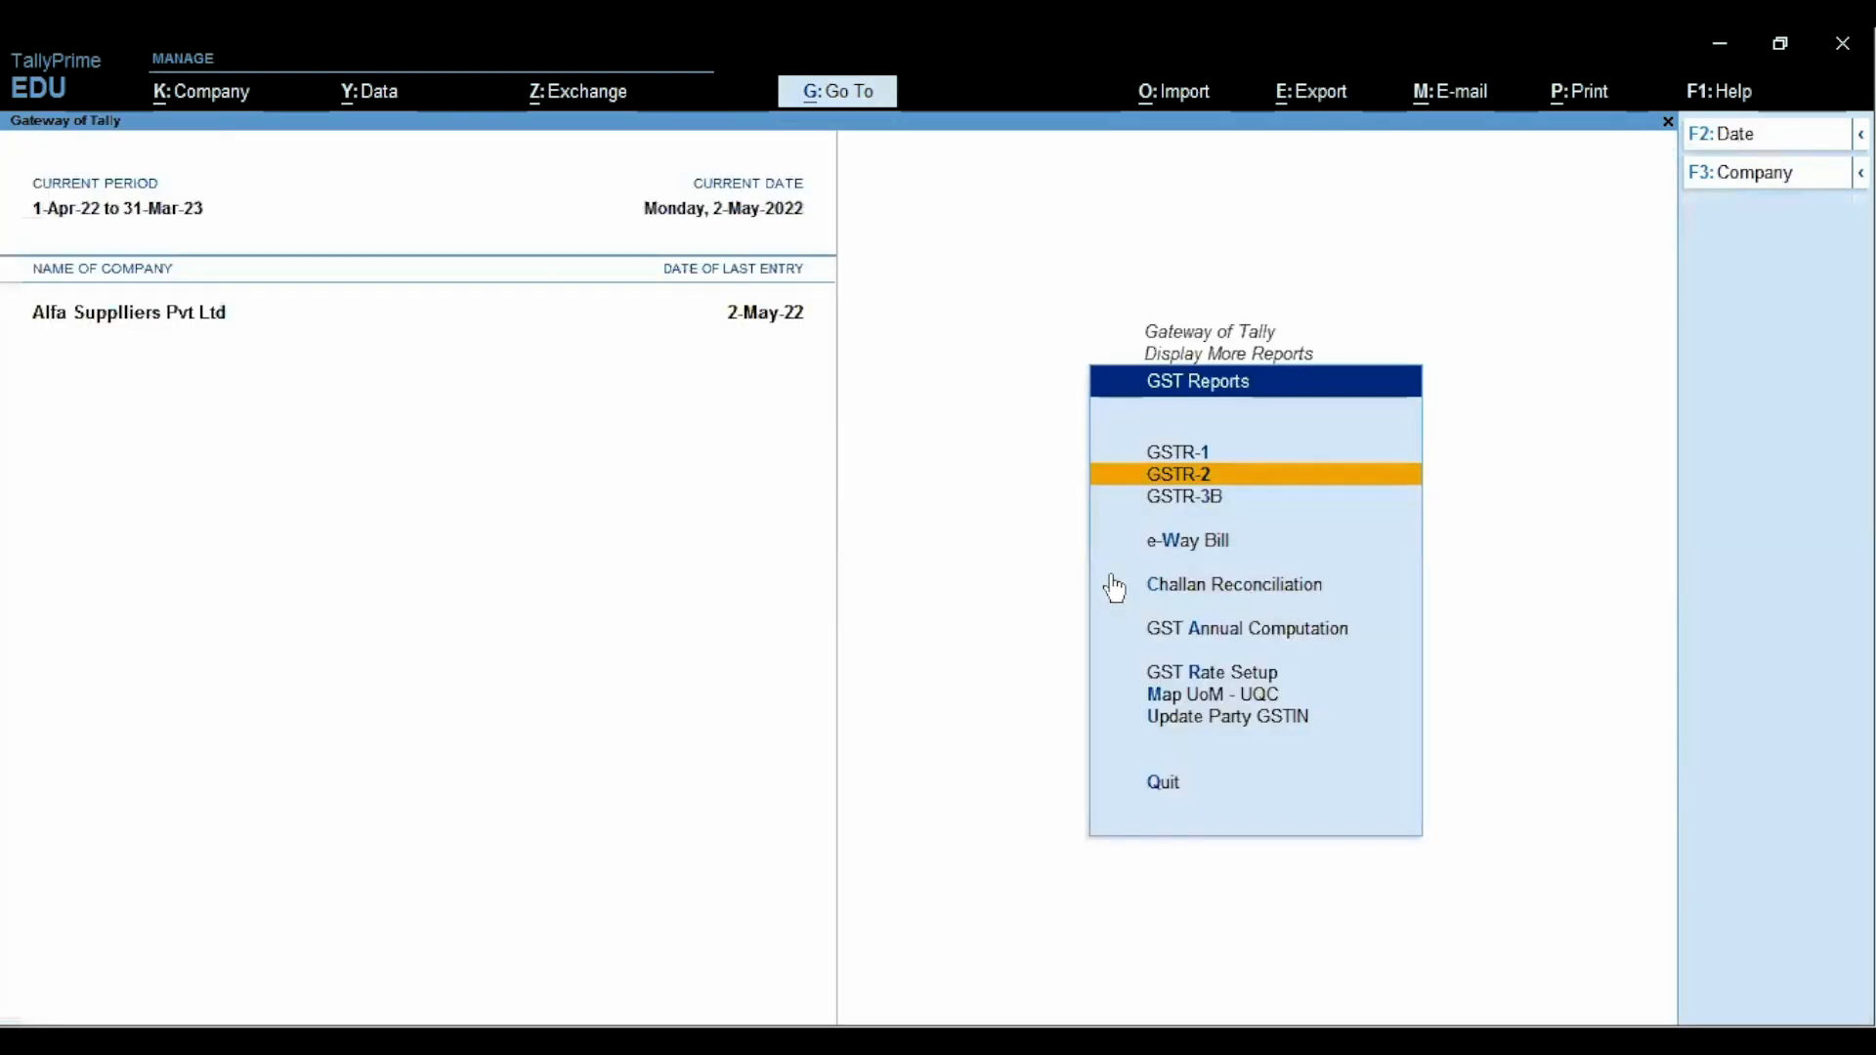
{"action": "key", "text": "Down"}
{"action": "key", "text": "Return"}
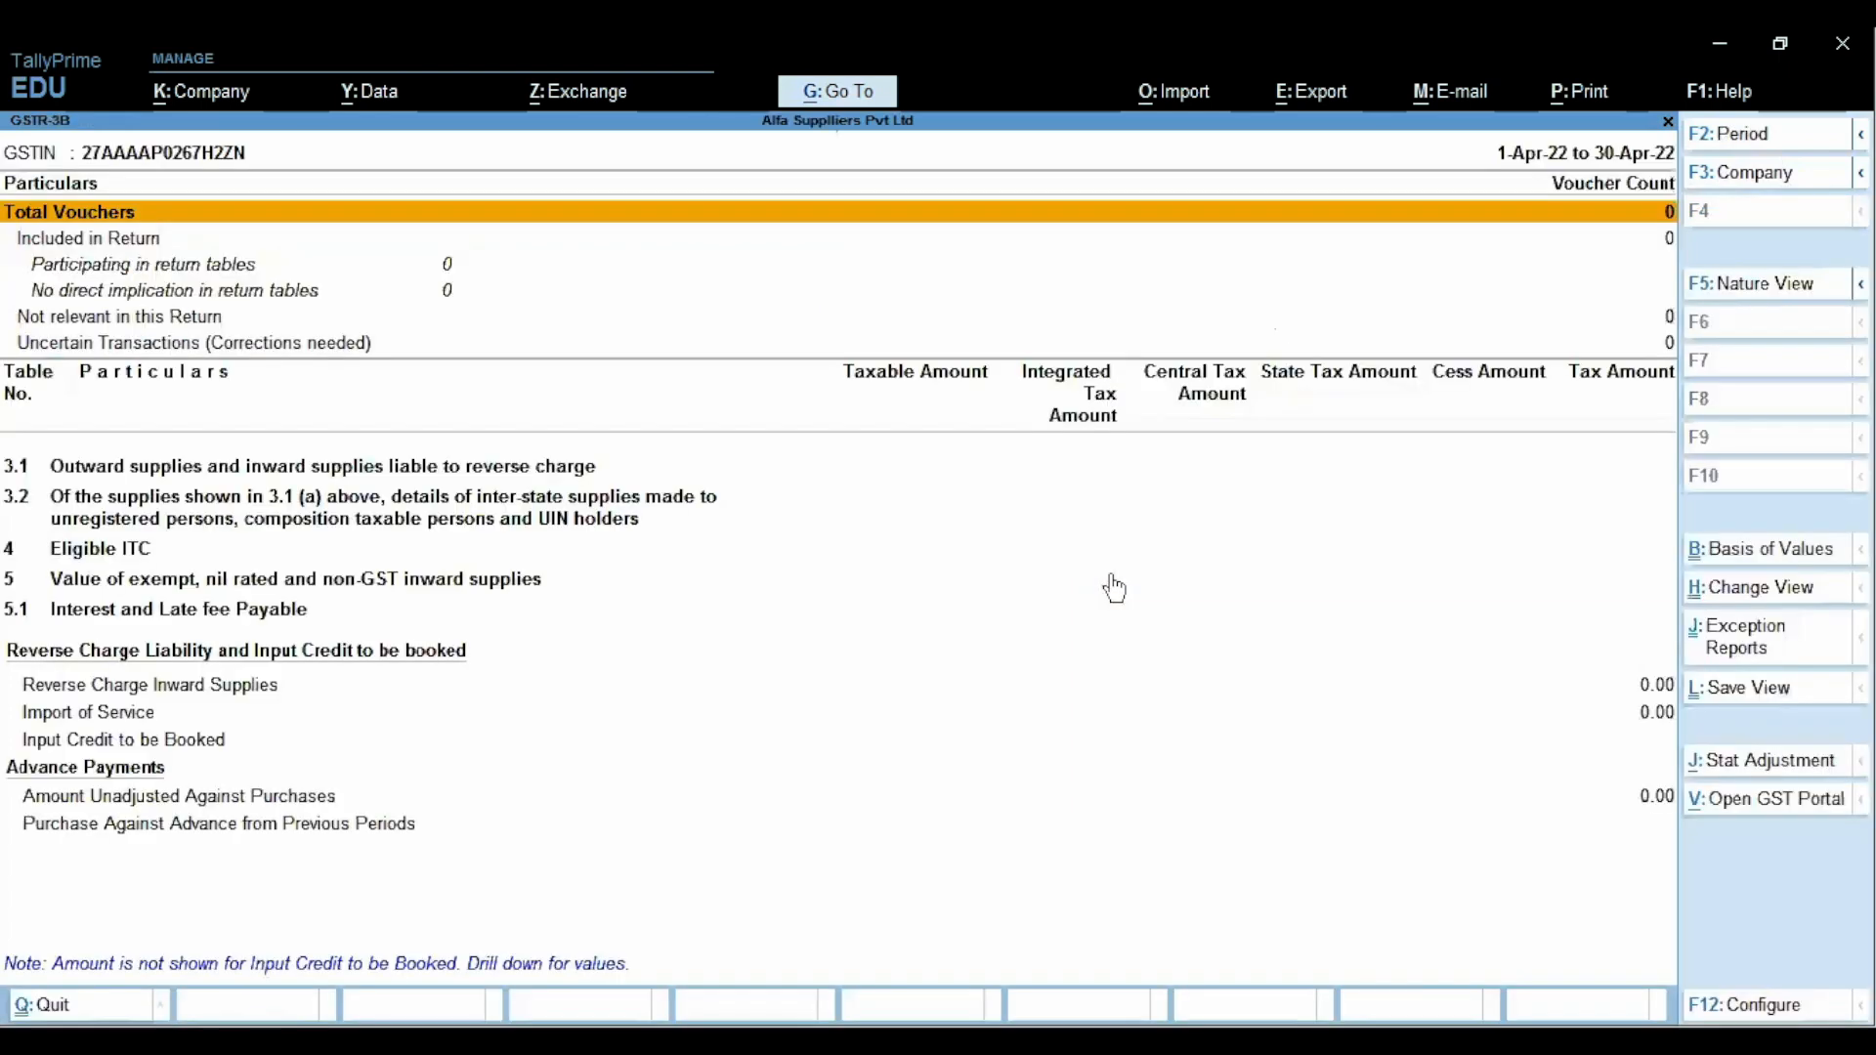
{"action": "key", "text": "alt+F2"}
{"action": "type", "text": "1-5"}
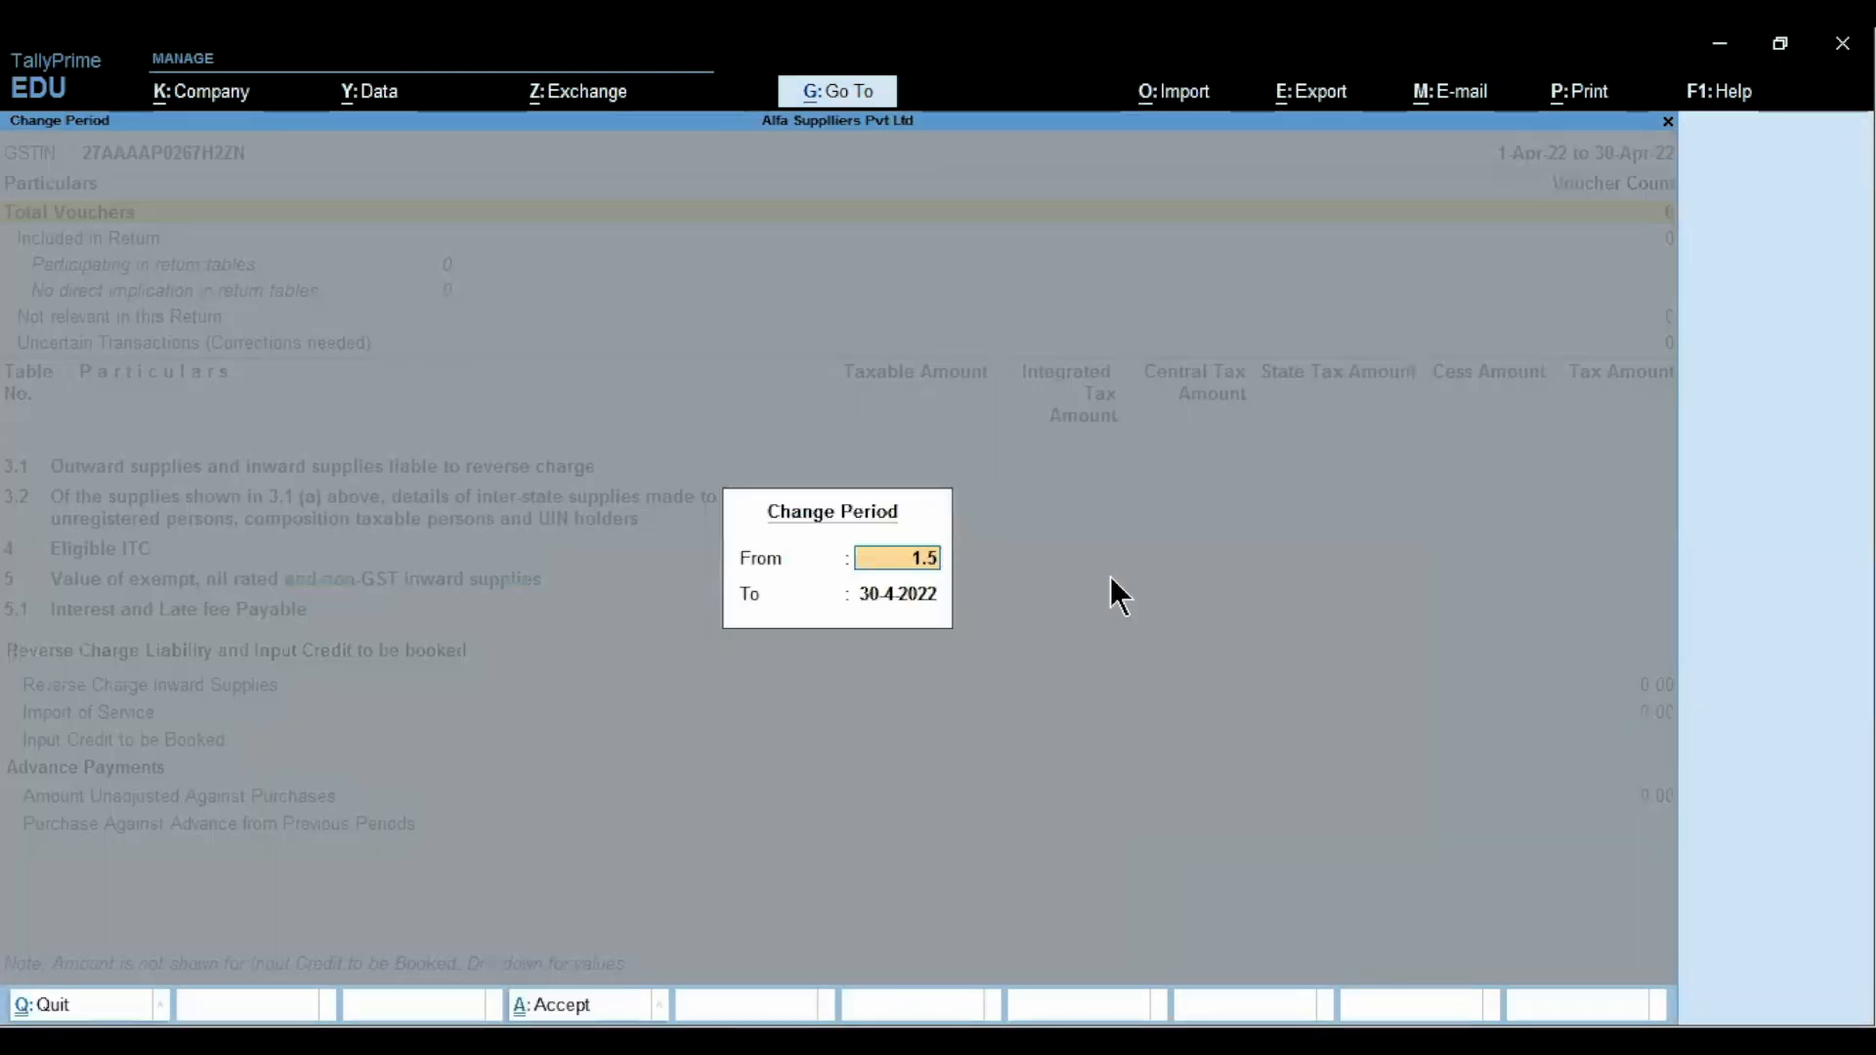
{"action": "key", "text": "Return"}
{"action": "type", "text": "51"}
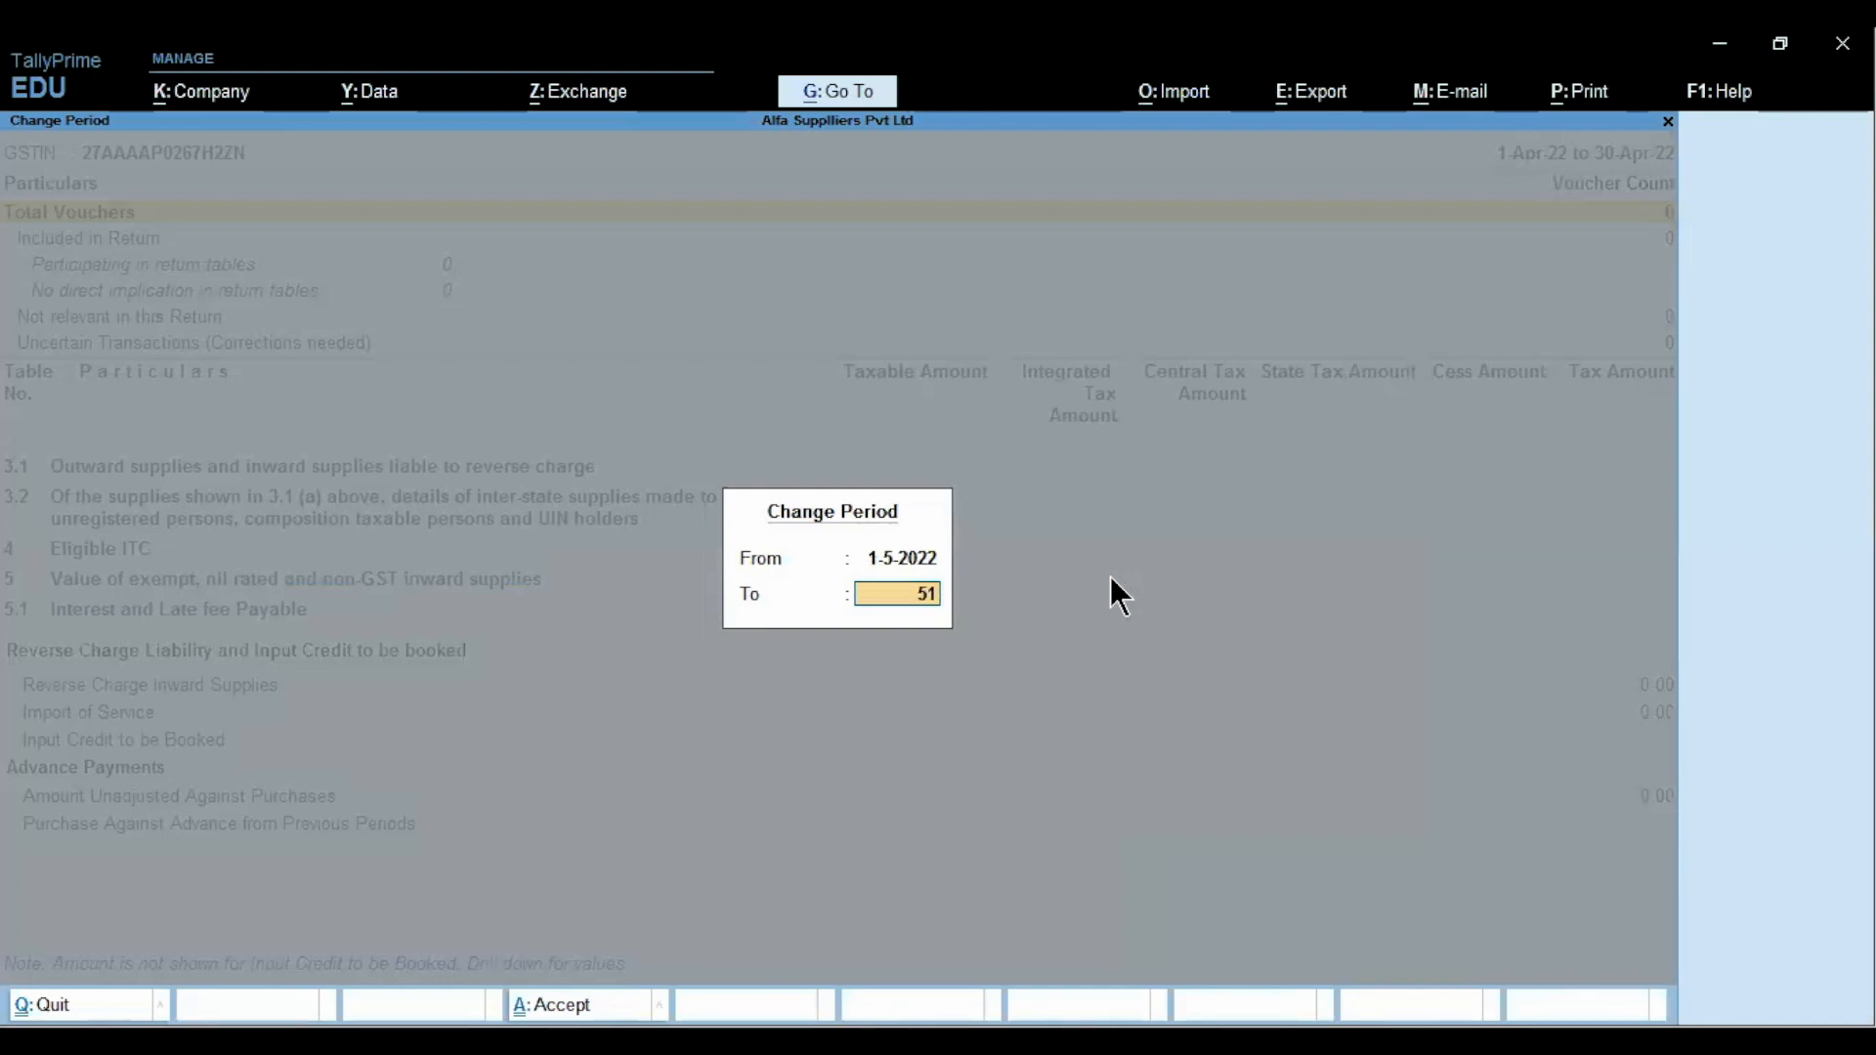
{"action": "type", "text": ".5"}
{"action": "key", "text": "BackSpace"}
{"action": "key", "text": "BackSpace"}
{"action": "key", "text": "BackSpace"}
{"action": "key", "text": "BackSpace"}
{"action": "key", "text": "BackSpace"}
{"action": "type", "text": "31.5"}
{"action": "key", "text": "Return"}
{"action": "key", "text": "BackSpace"}
Set the GSTR-3B report period from 1-5-2022 to 31-5-2022
{"action": "type", "text": "1"}
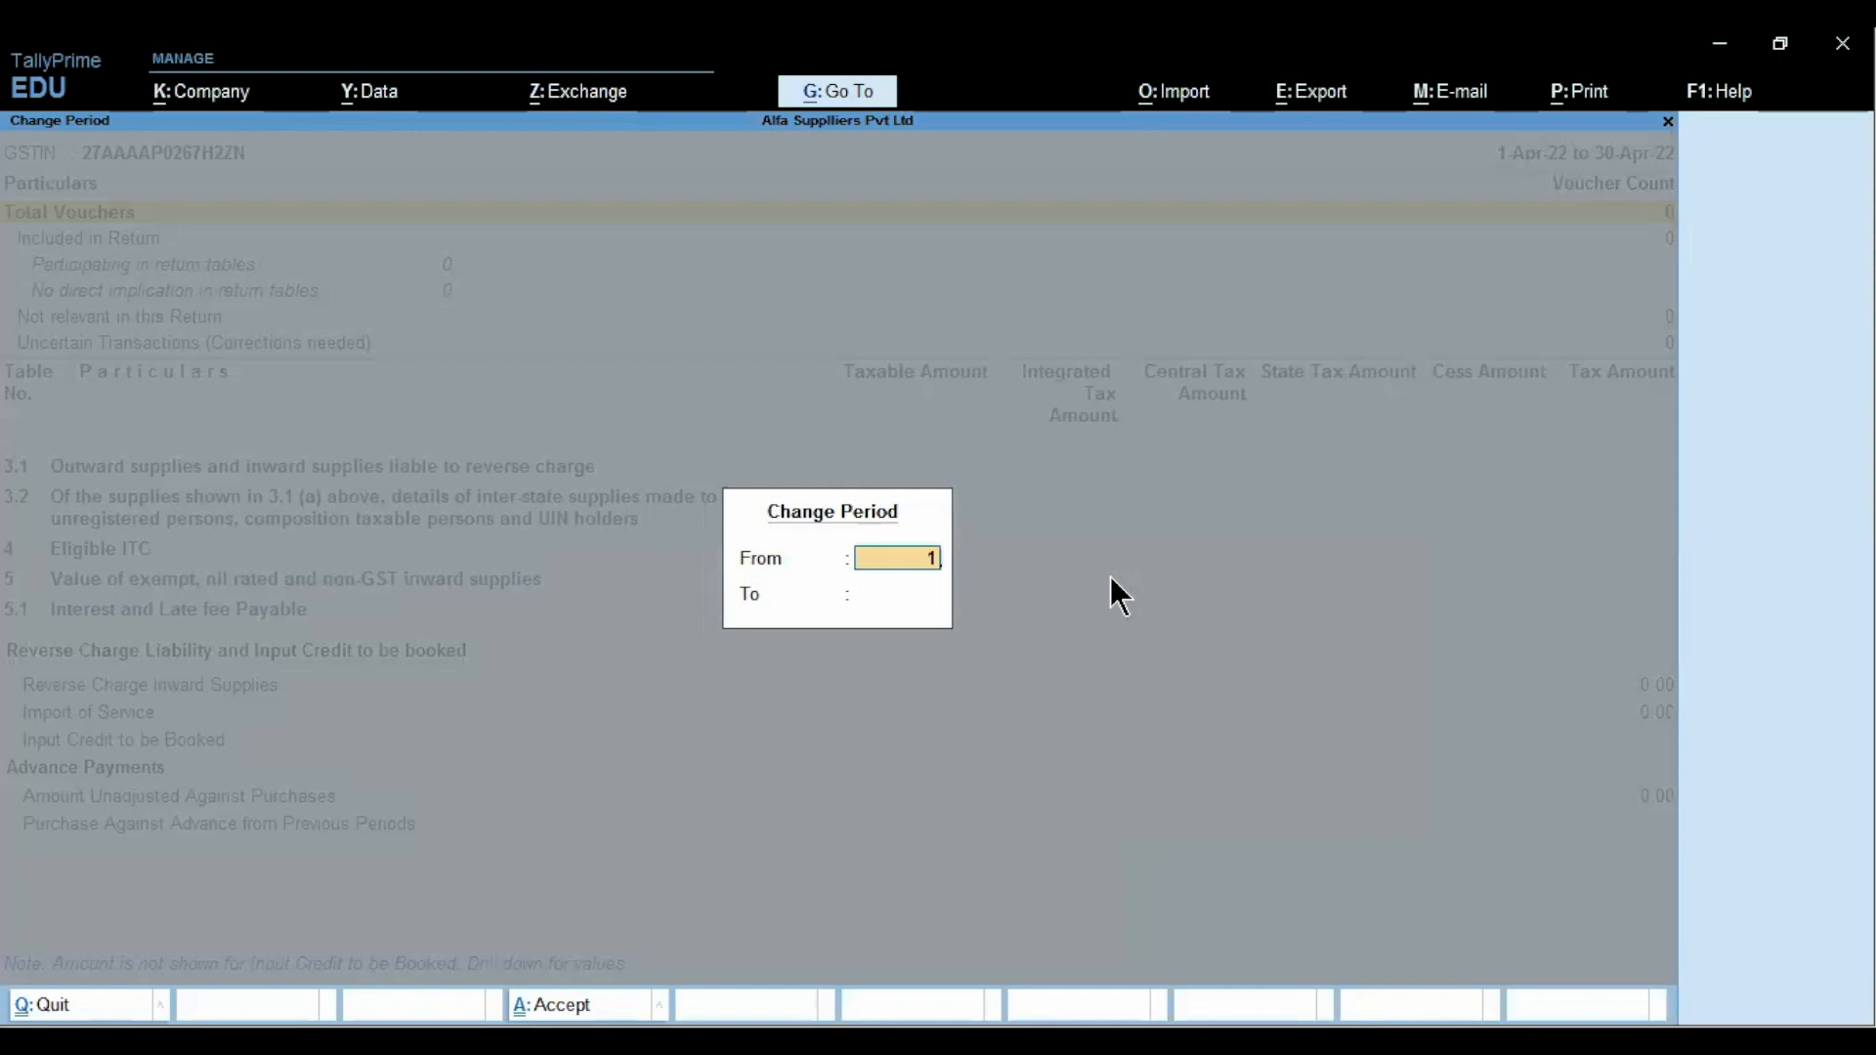
{"action": "type", "text": ".5"}
{"action": "key", "text": "Return"}
{"action": "type", "text": "3"}
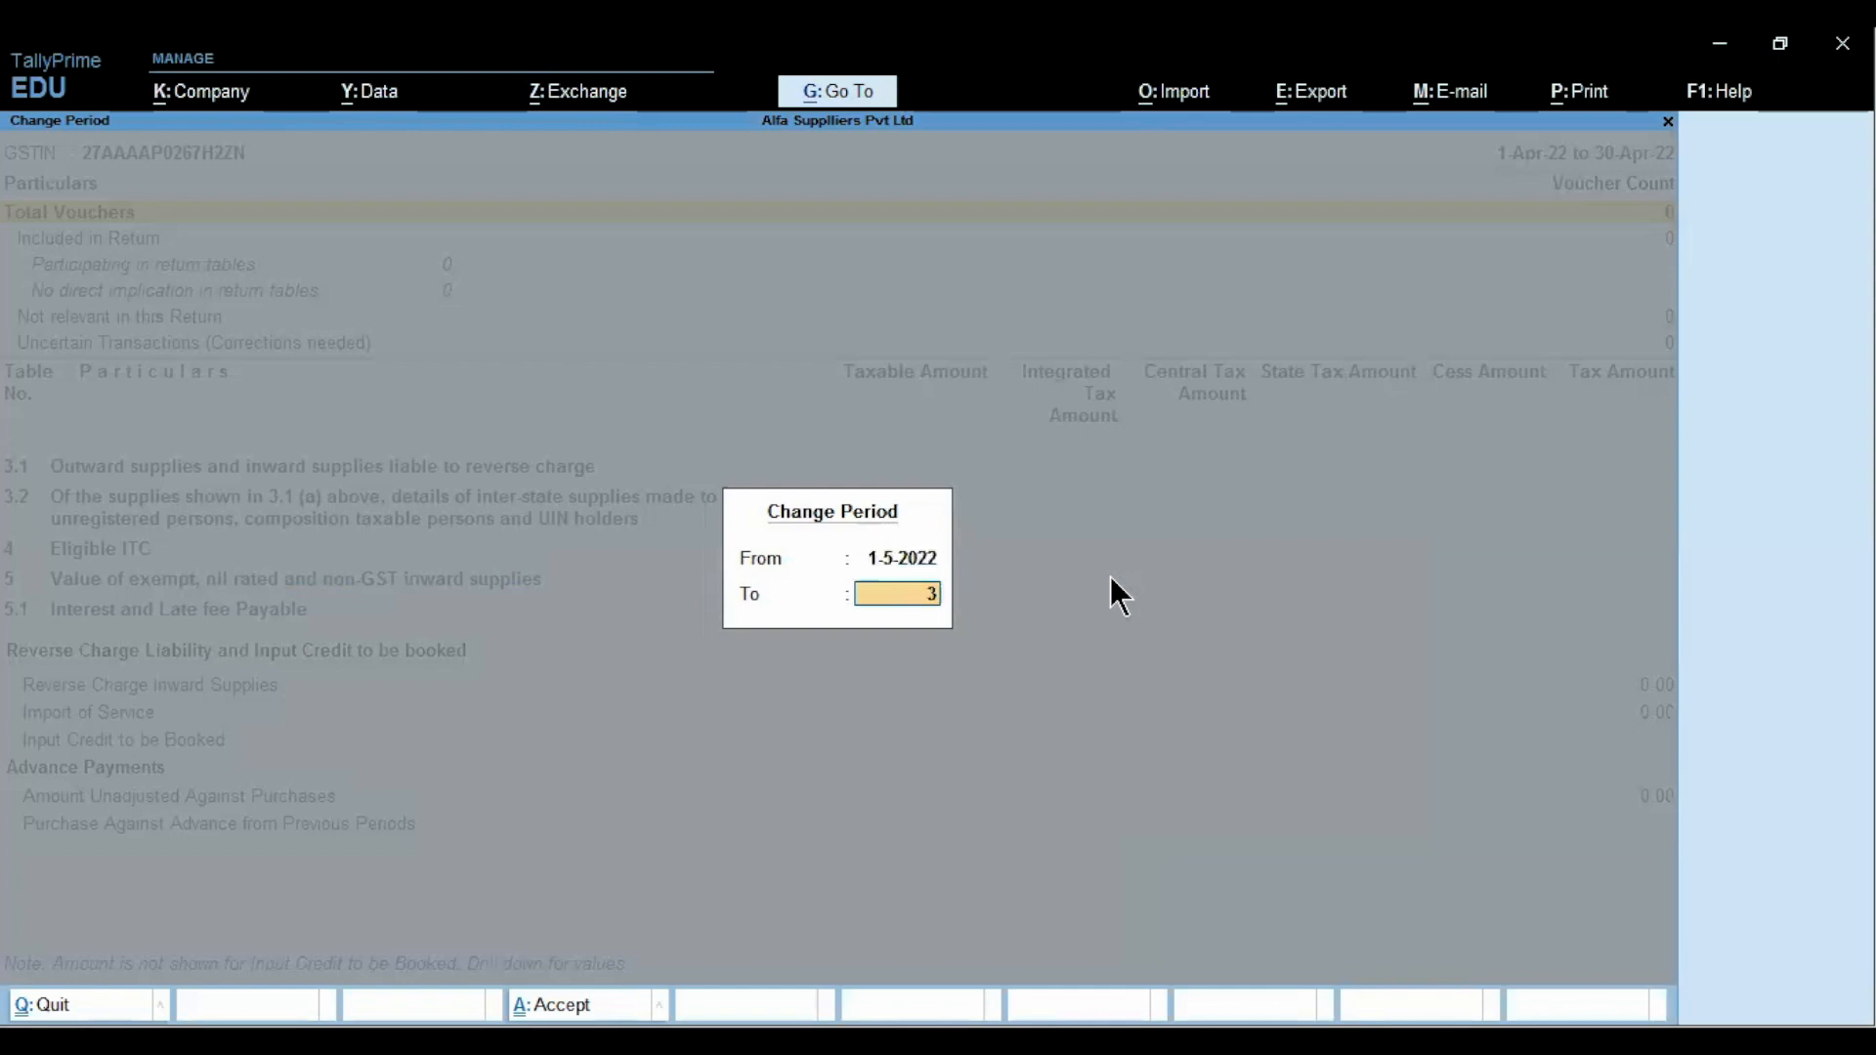
{"action": "type", "text": "1.5"}
{"action": "key", "text": "Return"}
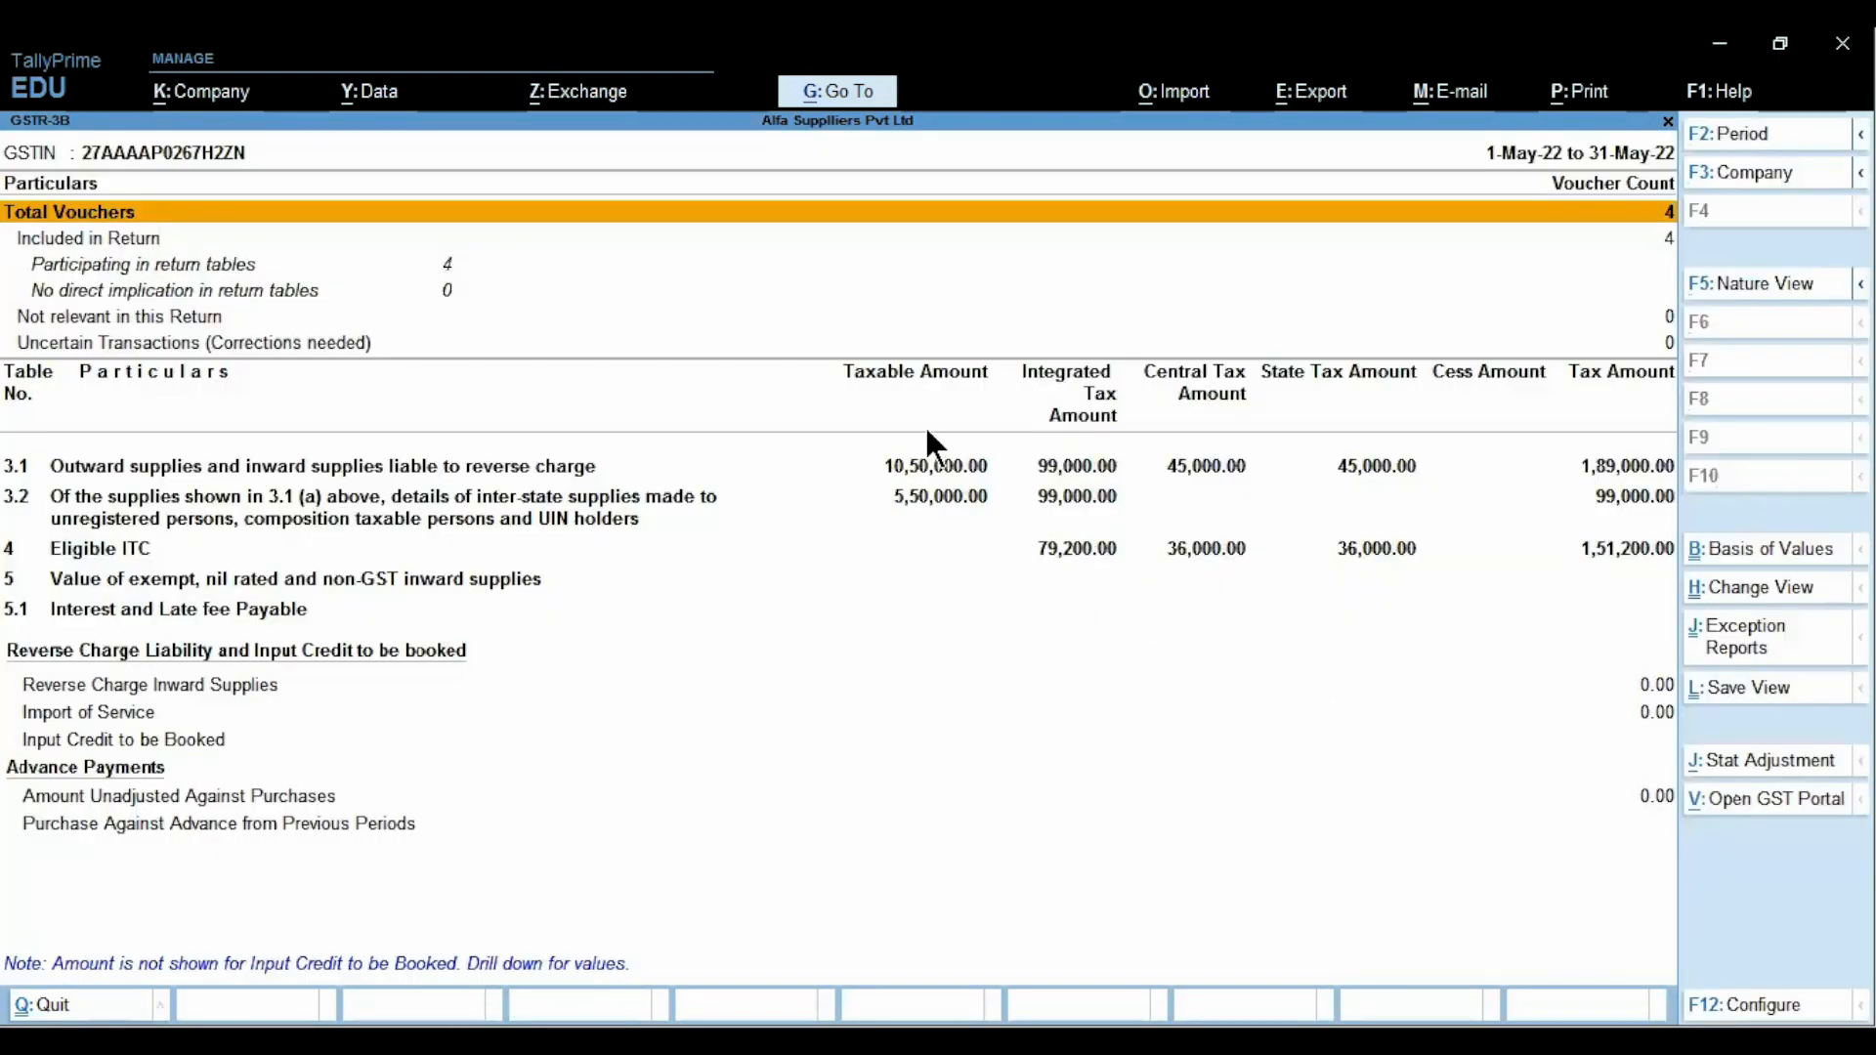
Check the GSTR-3B column configuration and compare the 3.1 outward supplies tax amounts with the output row in Excel
{"action": "left_click", "coordinate": [1798, 1005]}
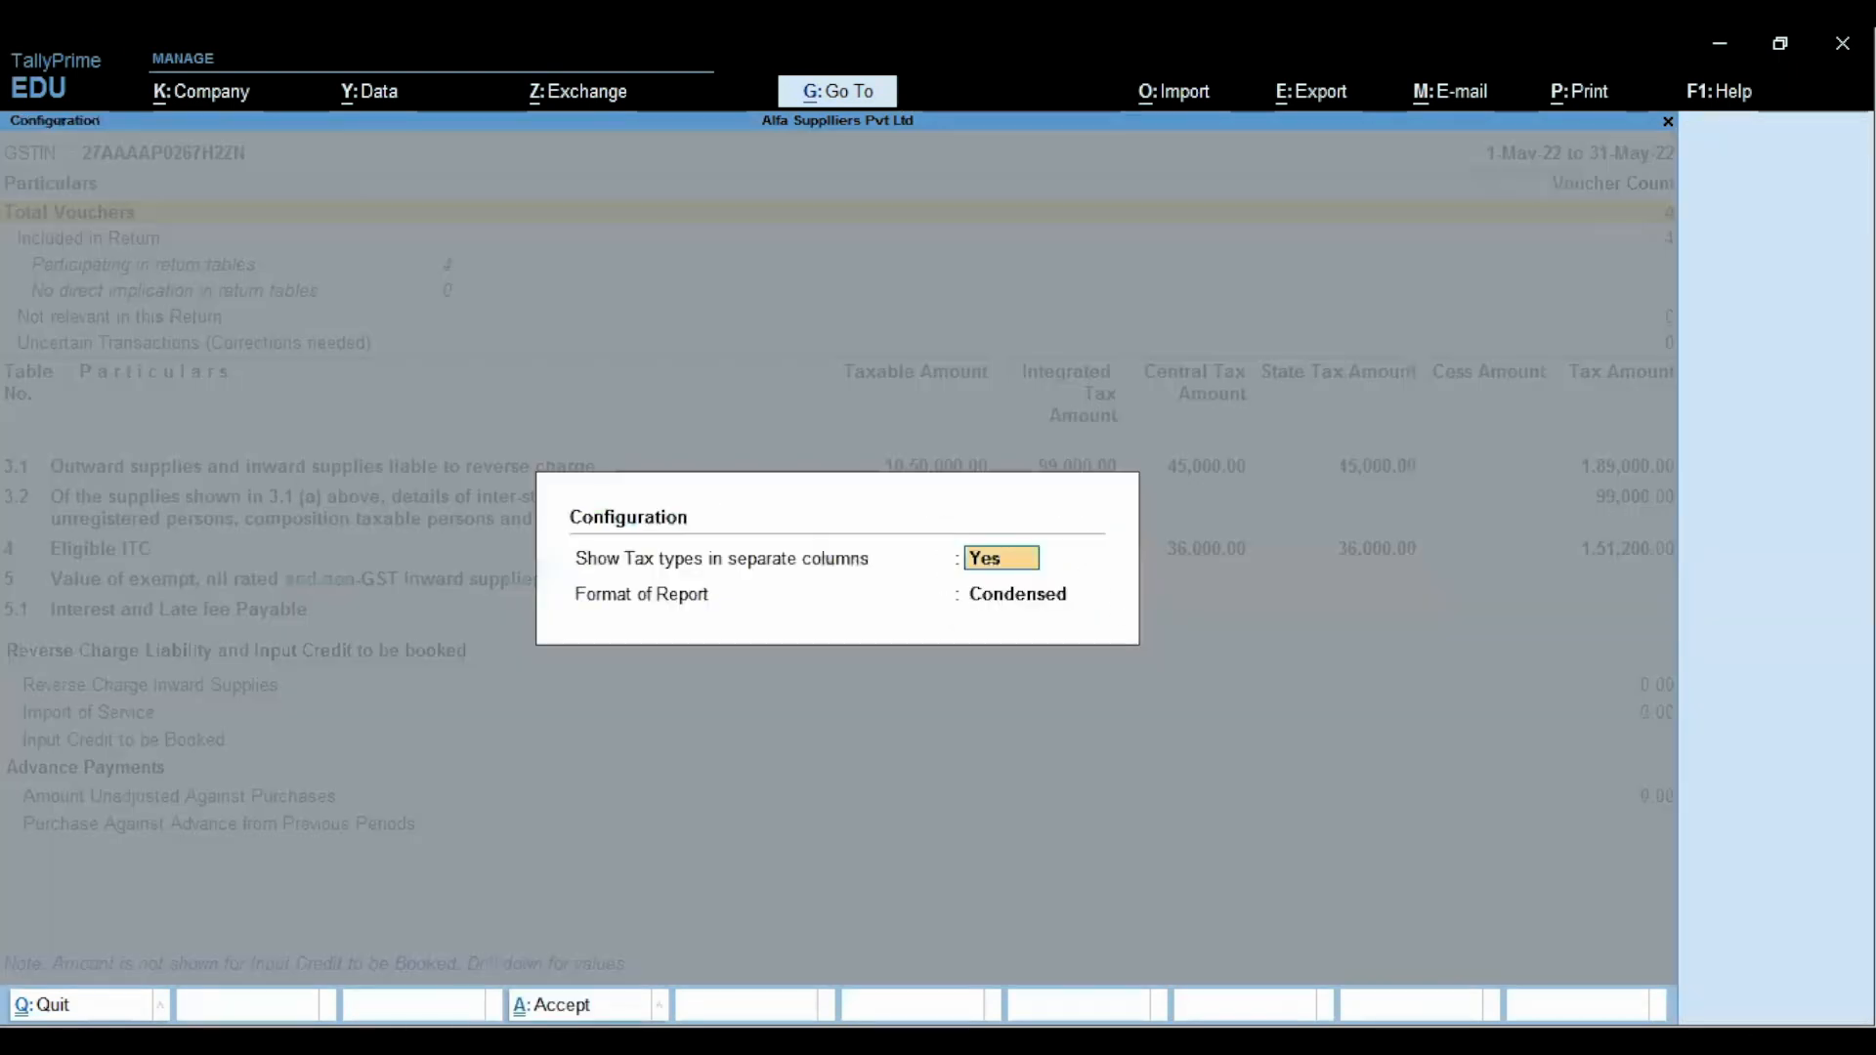
{"action": "key", "text": "ctrl+a"}
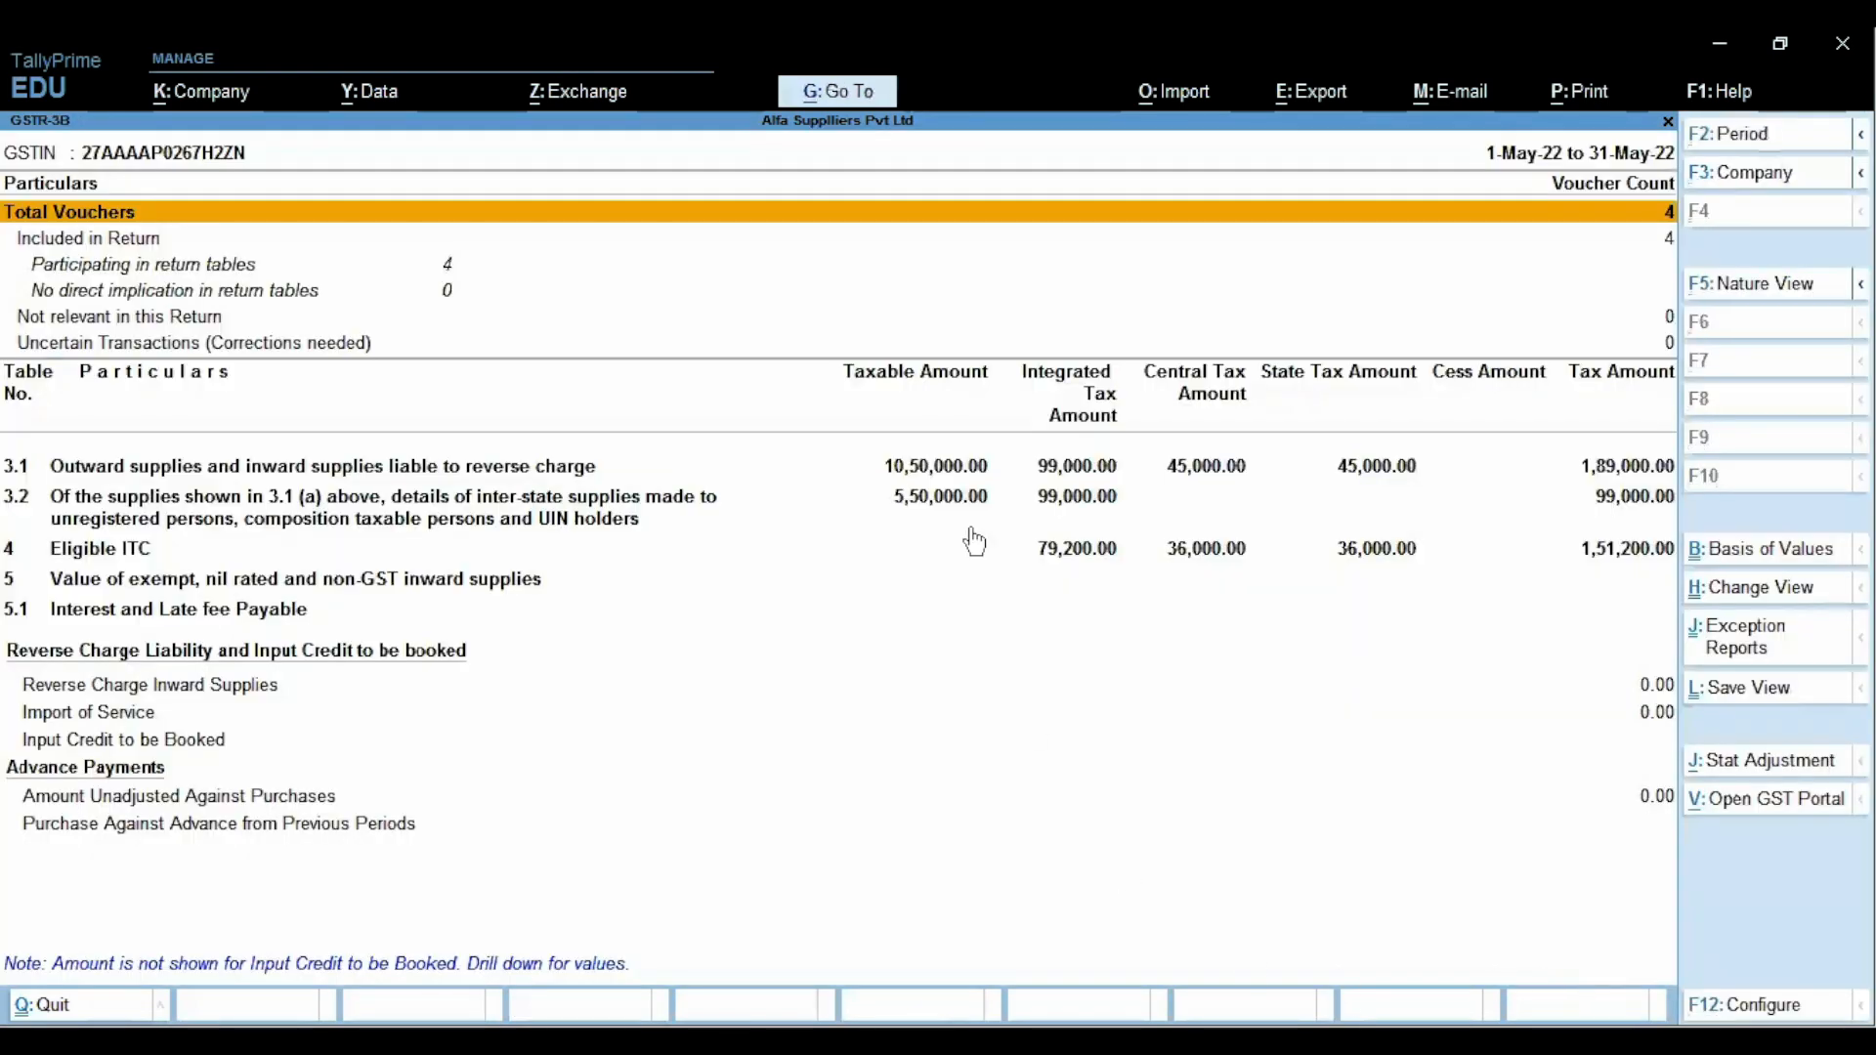
{"action": "key", "text": "alt+Tab"}
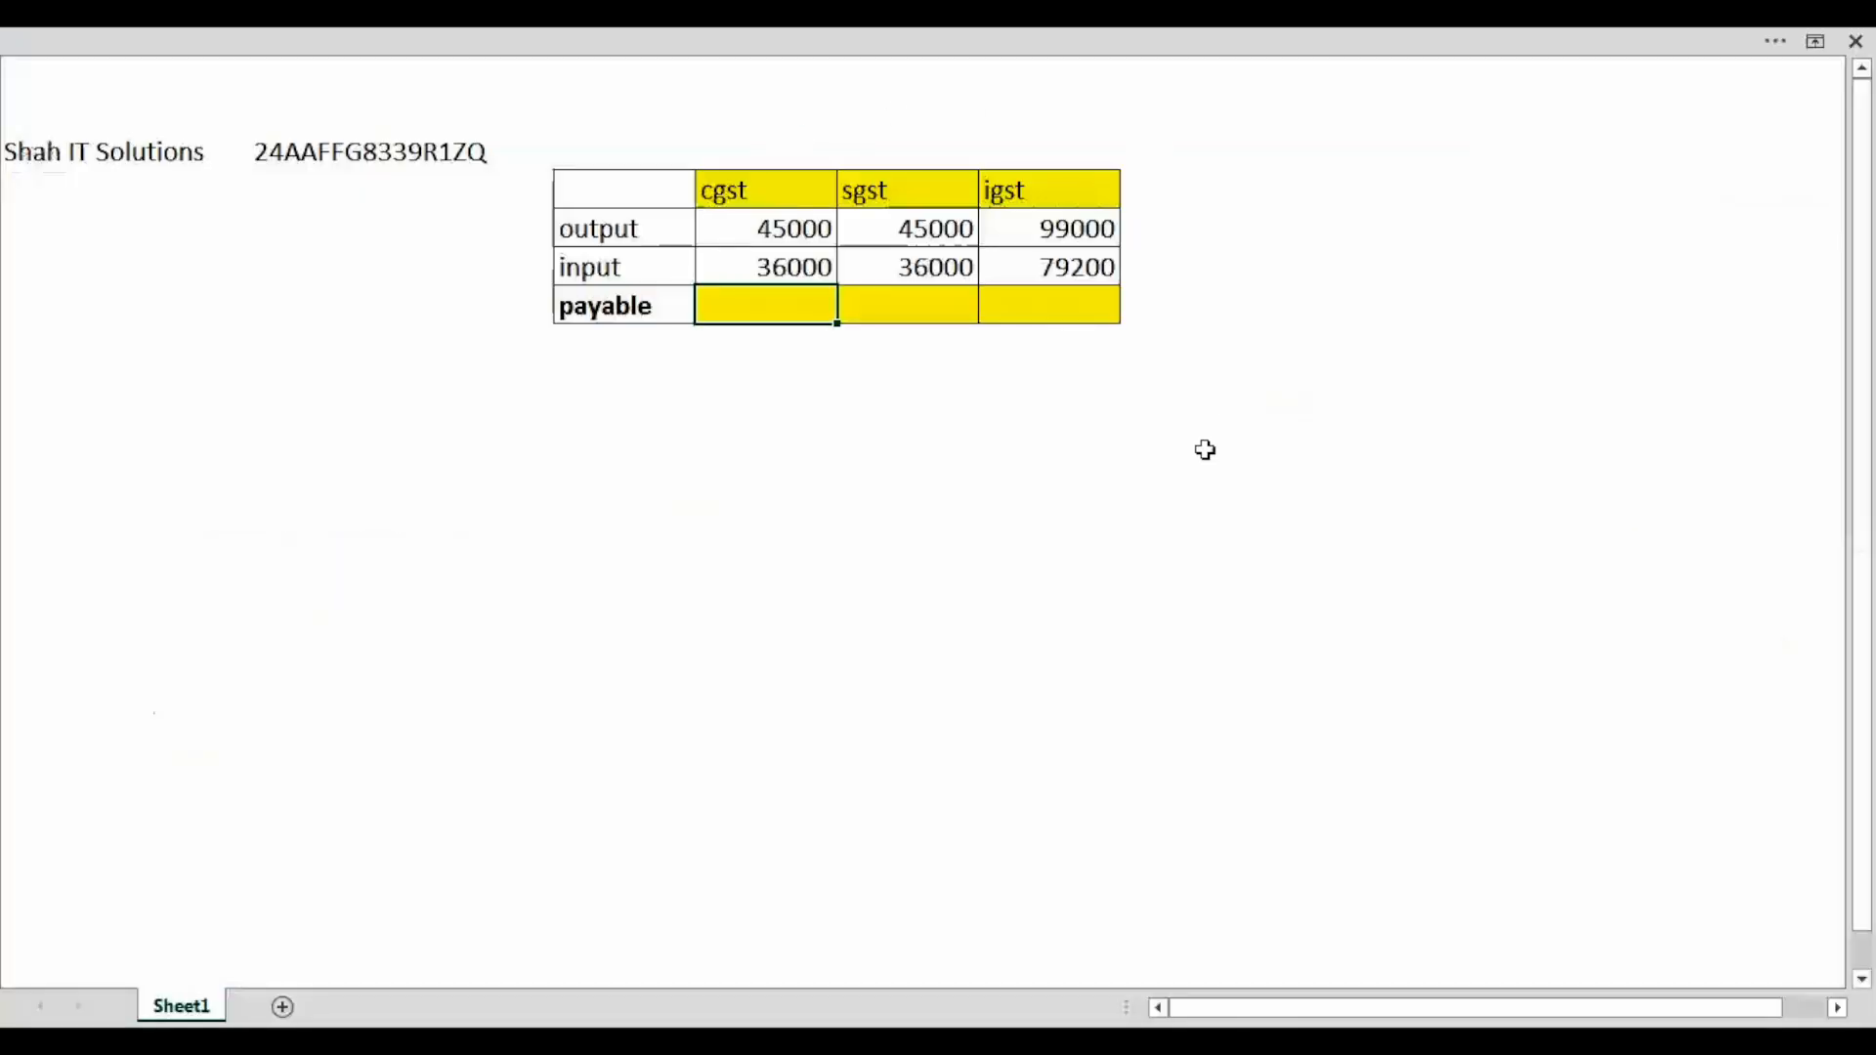
{"action": "key", "text": "alt+Tab"}
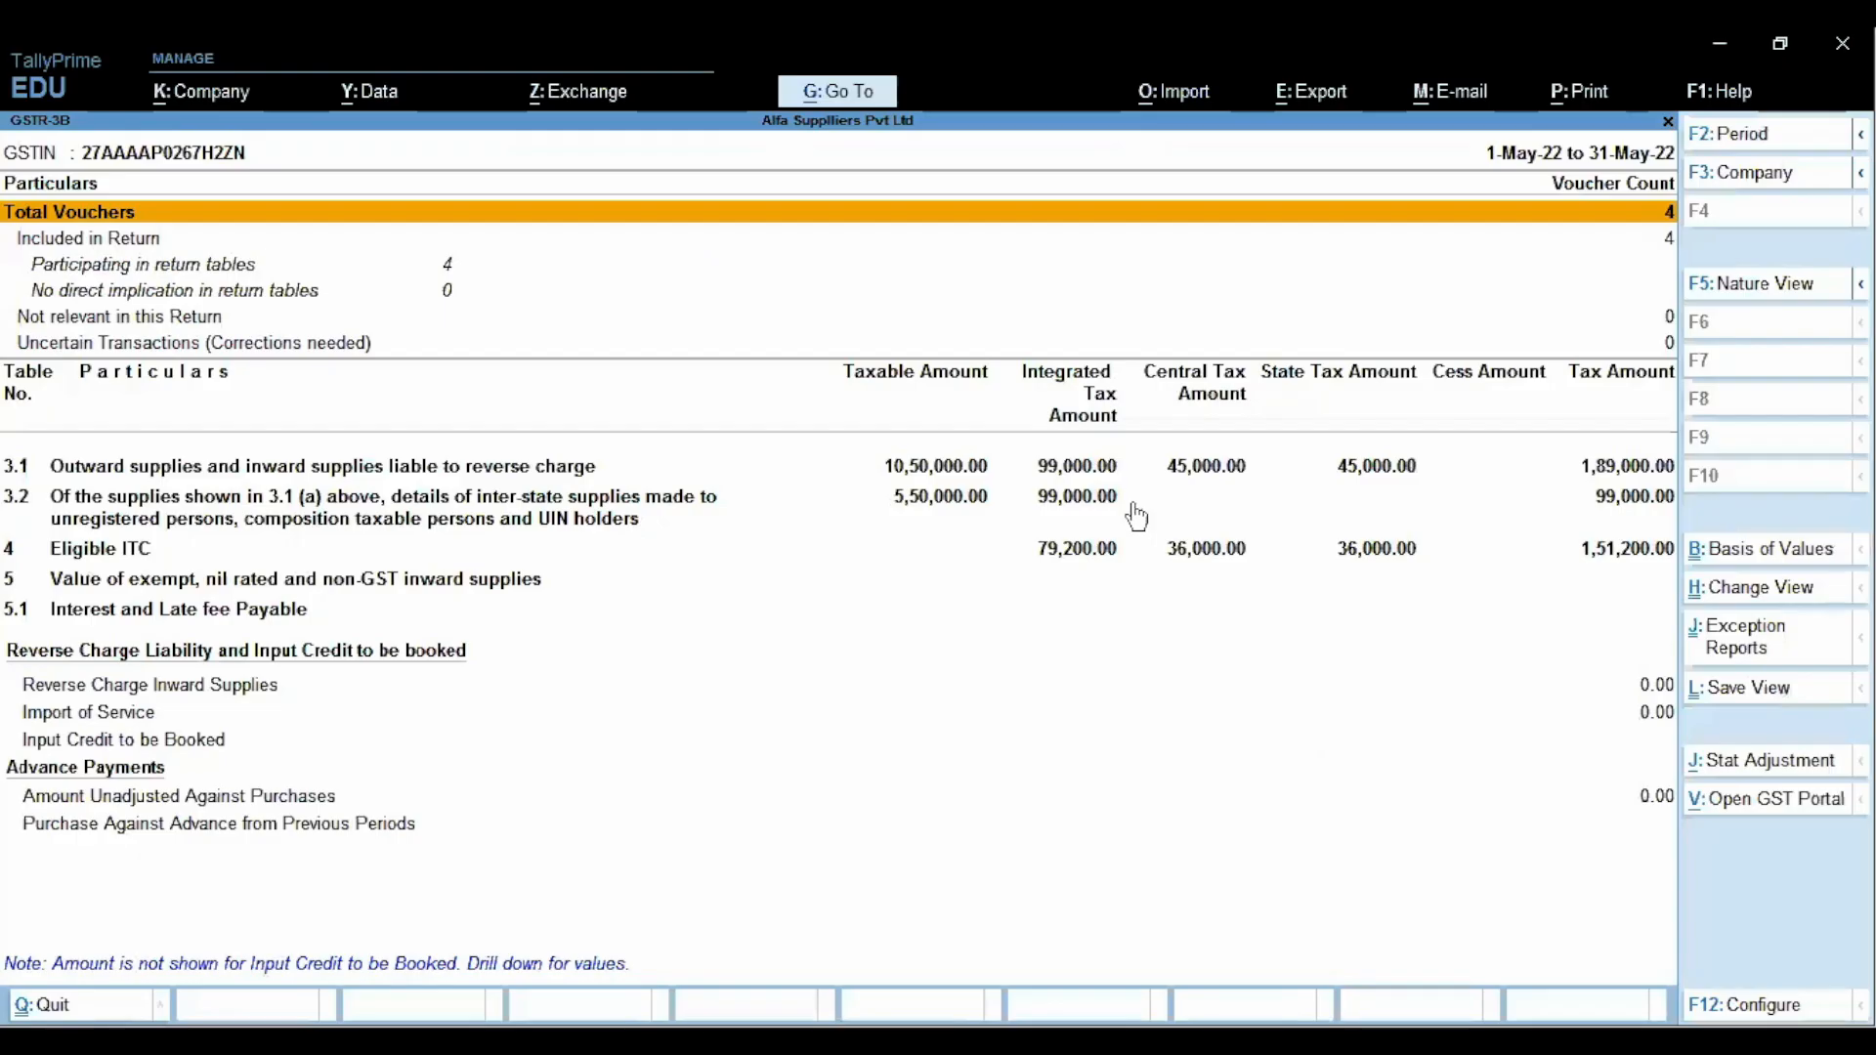
{"action": "left_click", "coordinate": [1049, 461]}
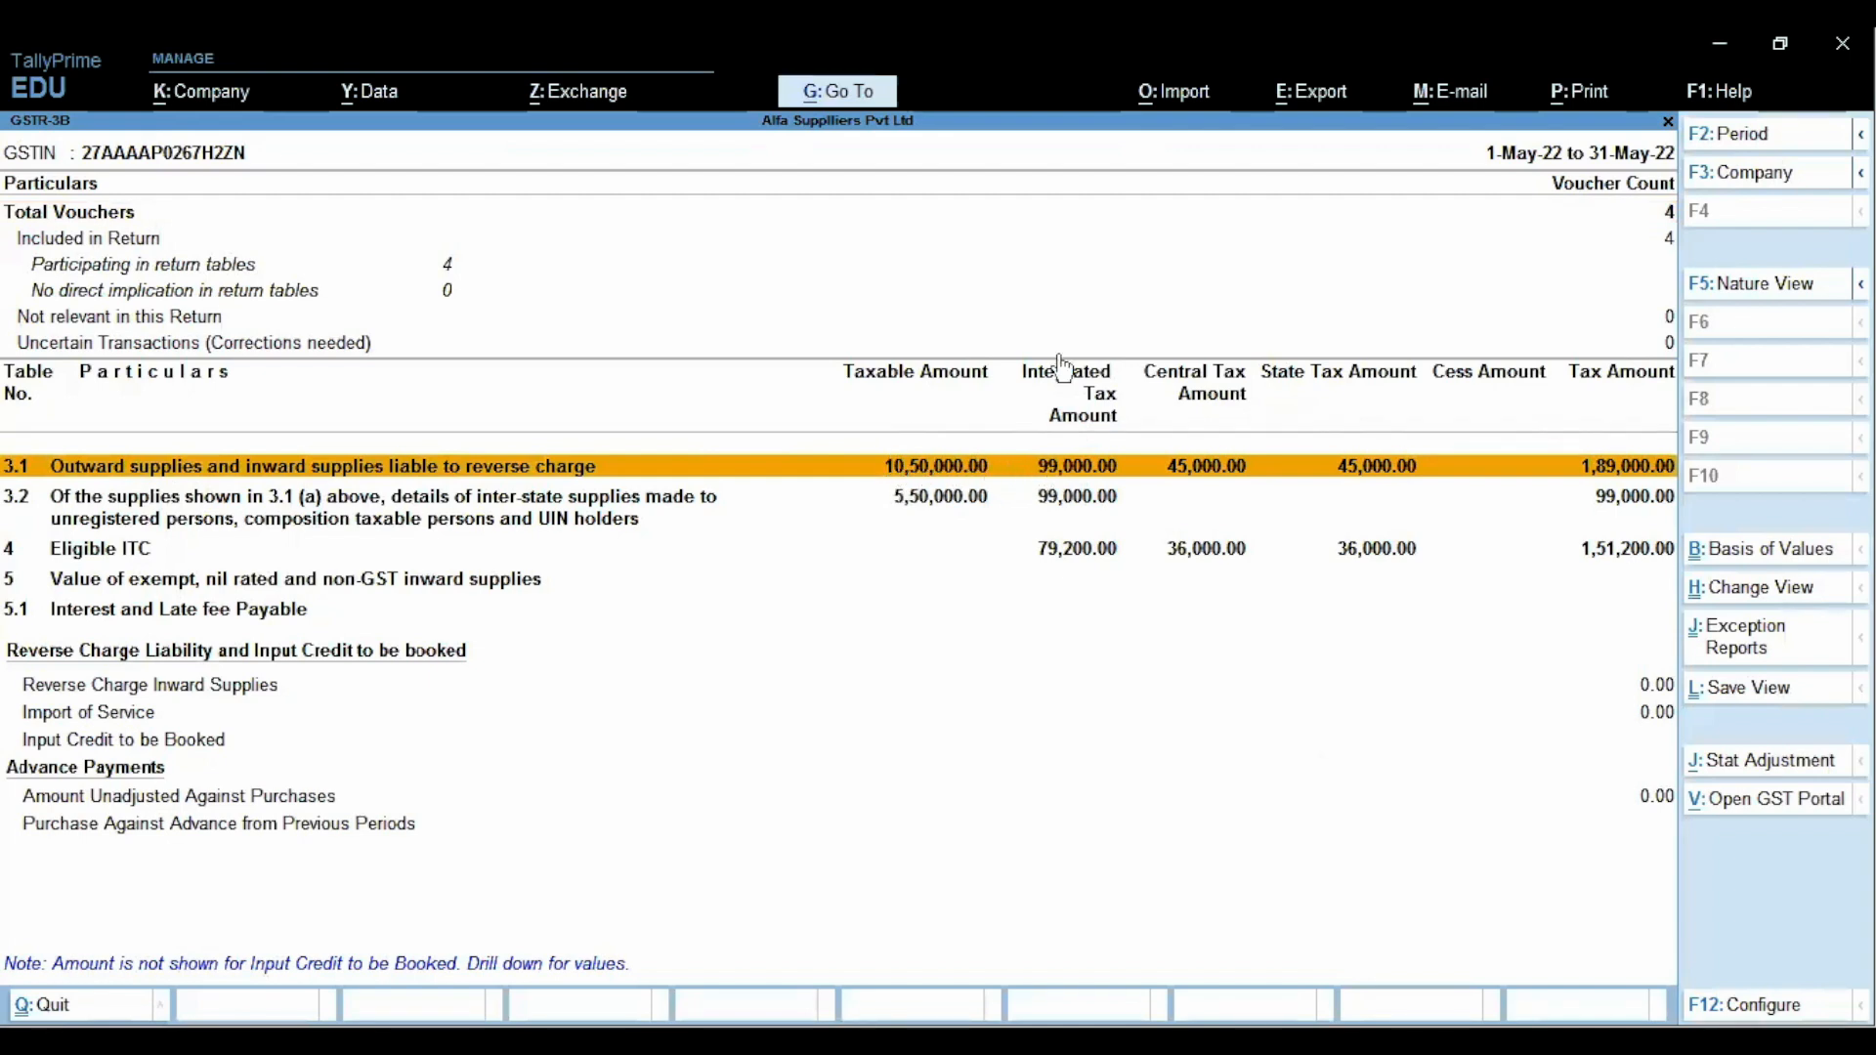
{"action": "key", "text": "alt+Tab"}
{"action": "left_click", "coordinate": [1056, 241]}
{"action": "key", "text": "alt+Tab"}
{"action": "key", "text": "alt+Tab"}
{"action": "left_click_drag", "start_coordinate": [766, 226], "coordinate": [1072, 222]}
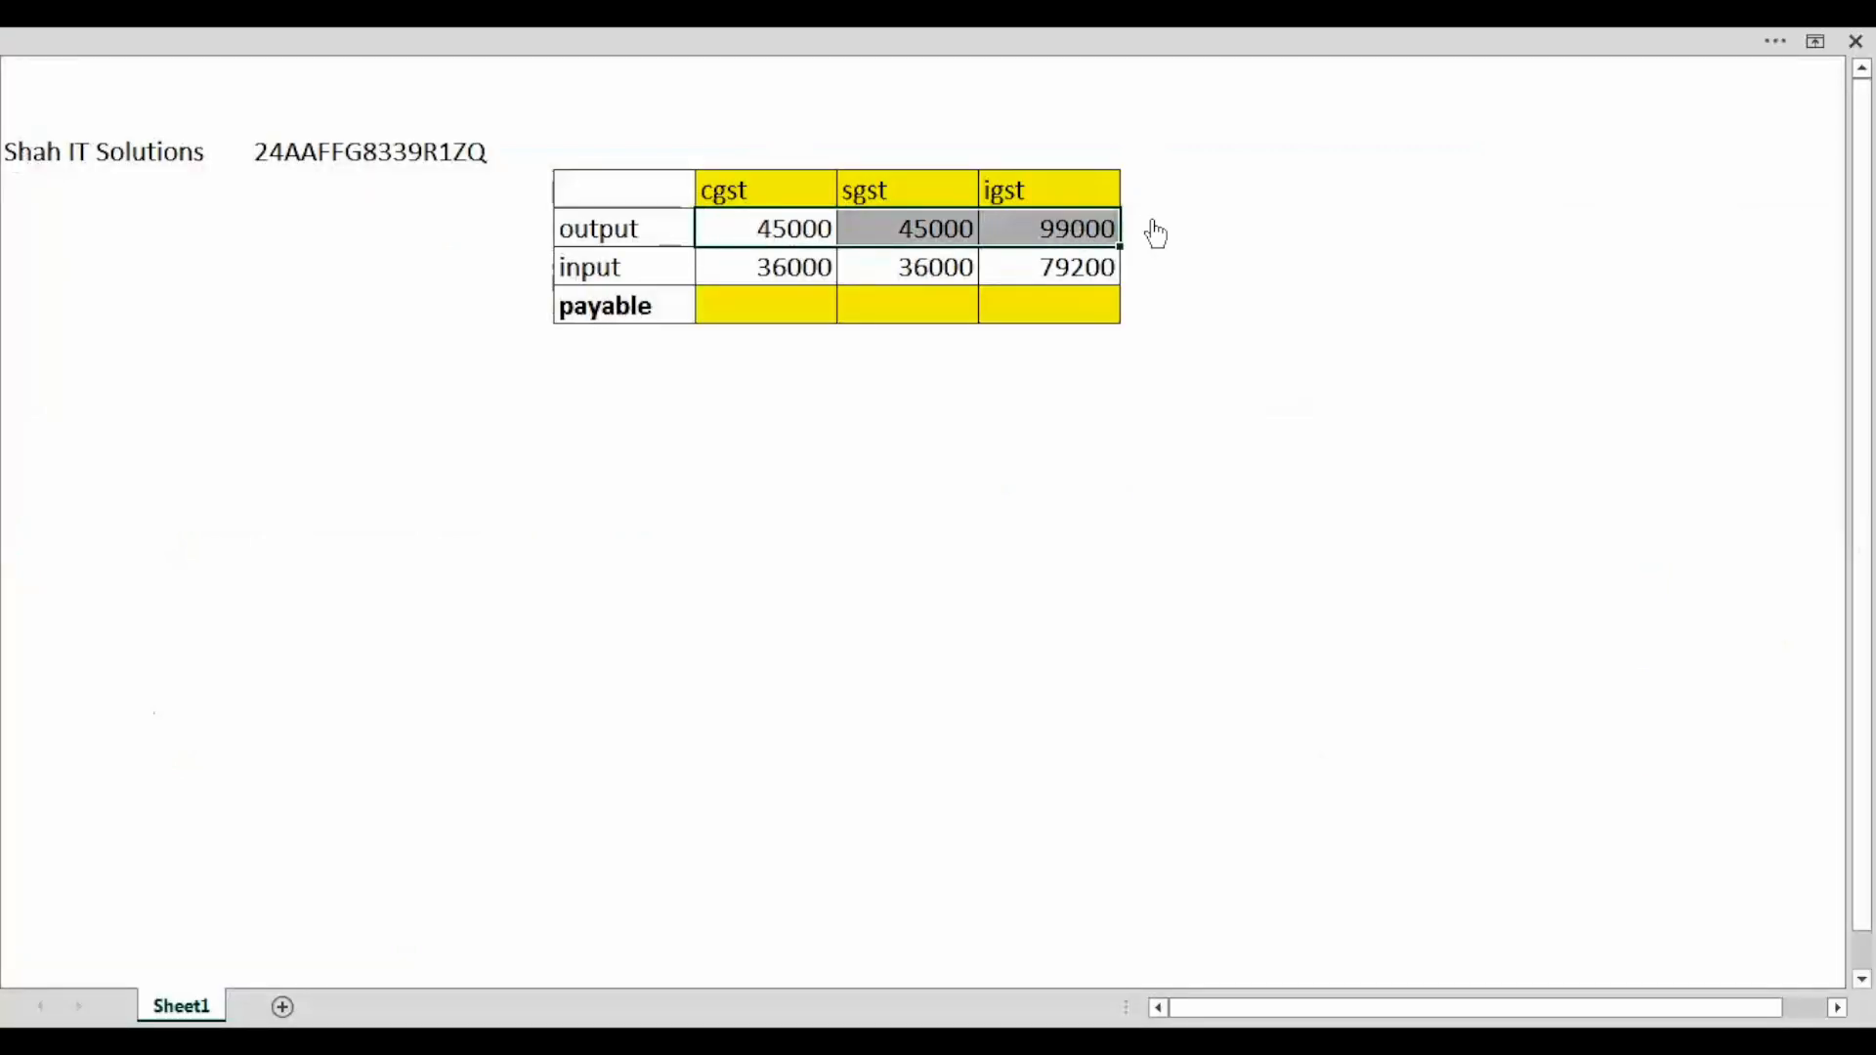
Review the inter-state supplies in GSTR-3B and compare the Eligible ITC amounts with the input row in Excel
{"action": "key", "text": "alt+Tab"}
{"action": "left_click", "coordinate": [937, 508]}
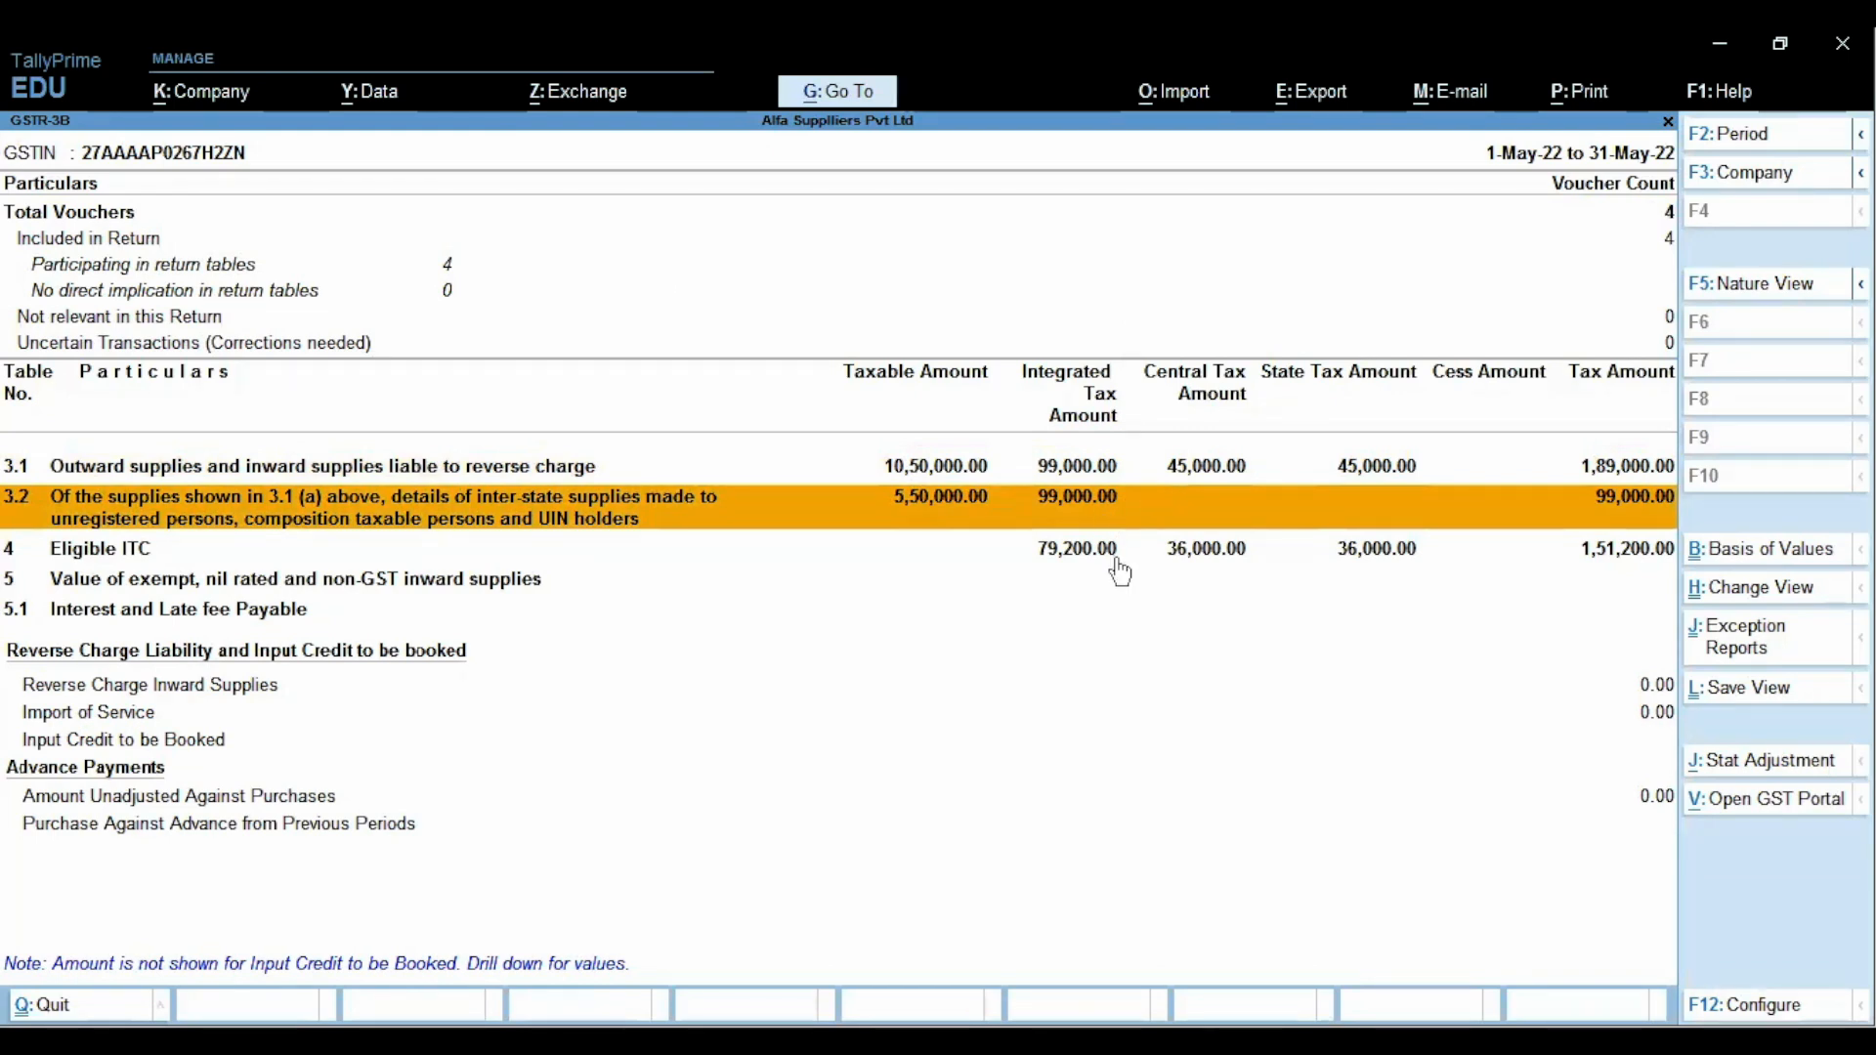
{"action": "left_click", "coordinate": [119, 548]}
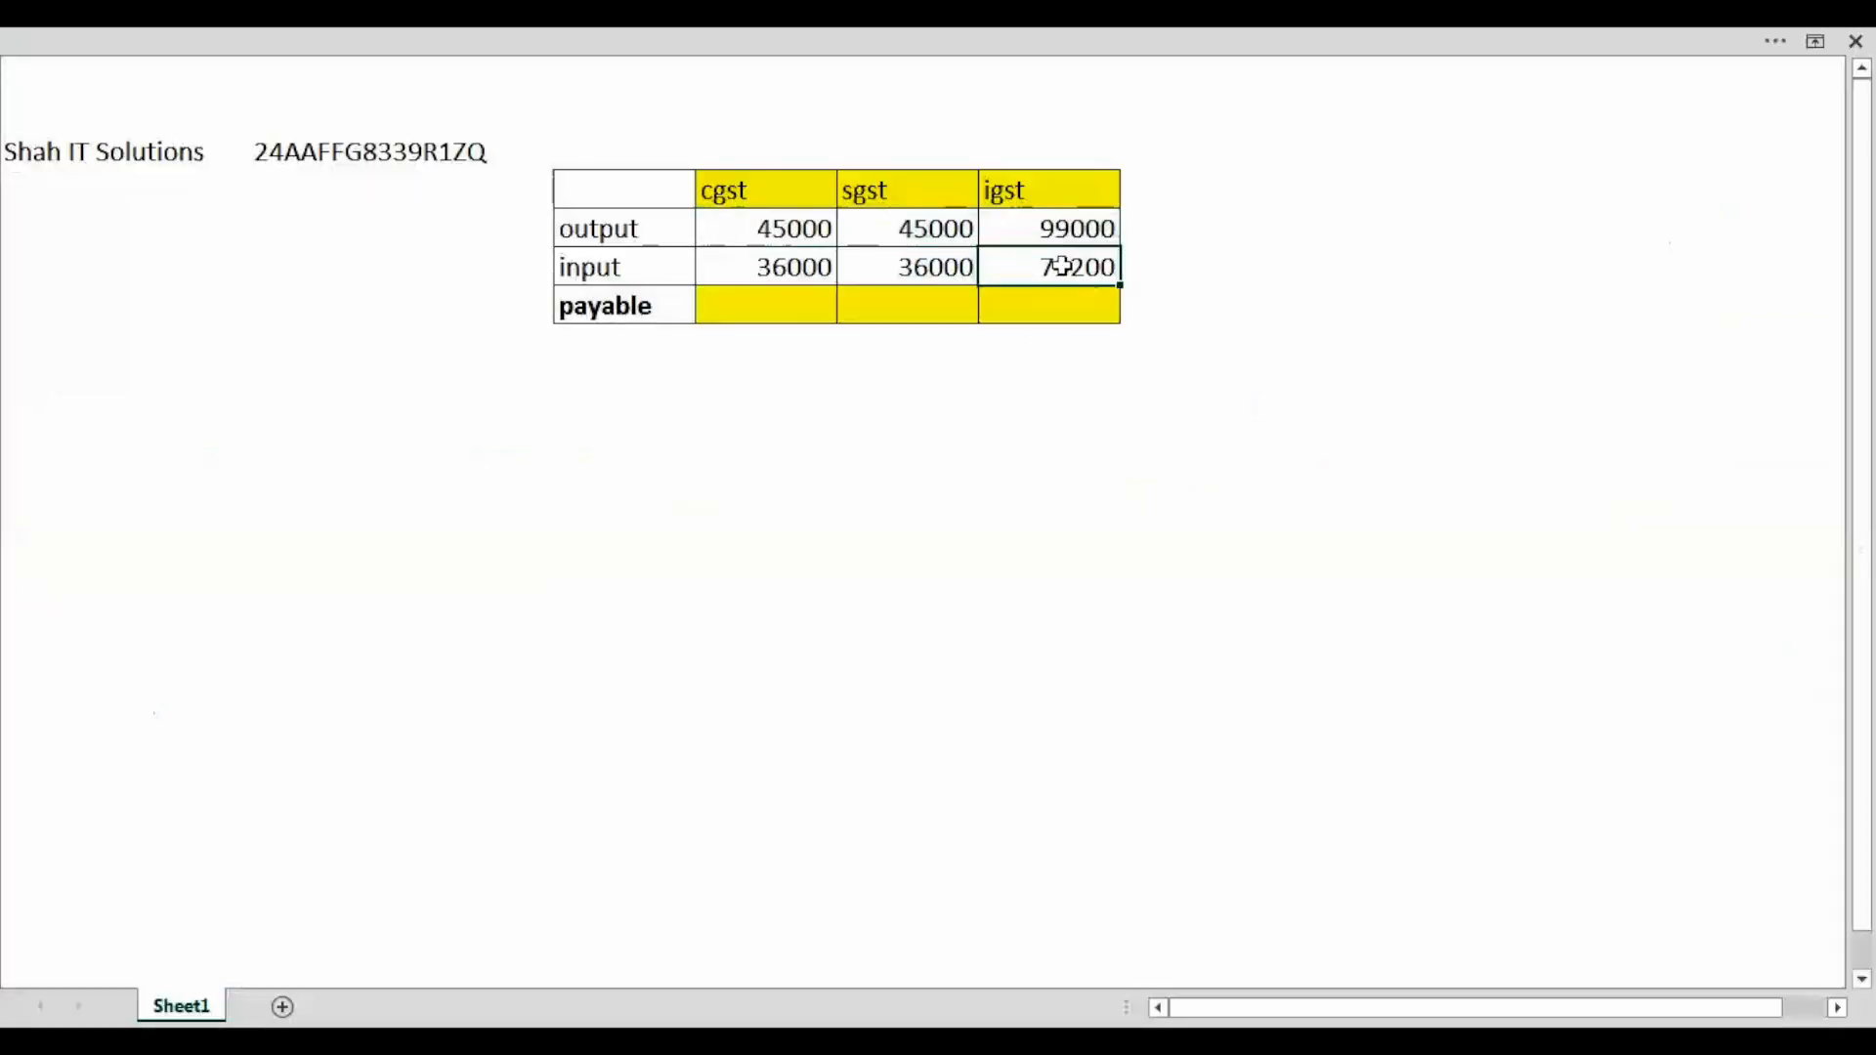
{"action": "left_click_drag", "start_coordinate": [1062, 266], "coordinate": [821, 272]}
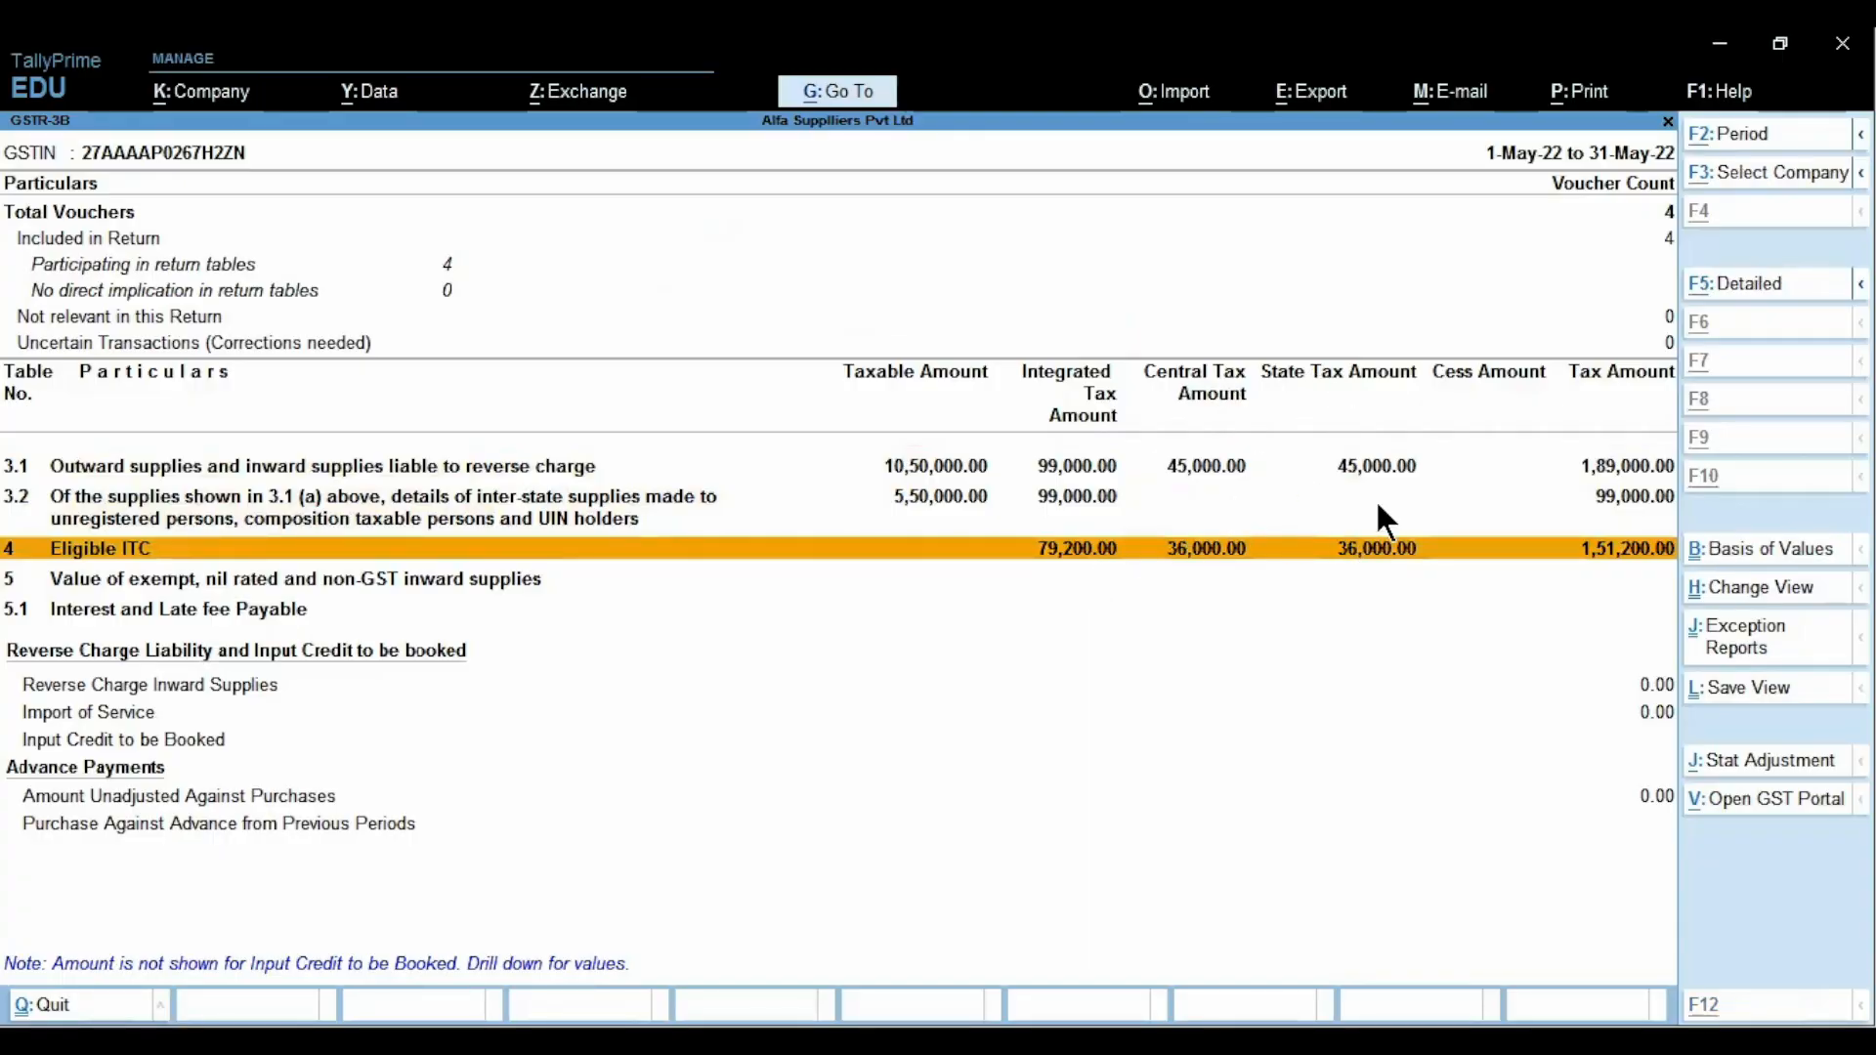
{"action": "key", "text": "alt+Tab"}
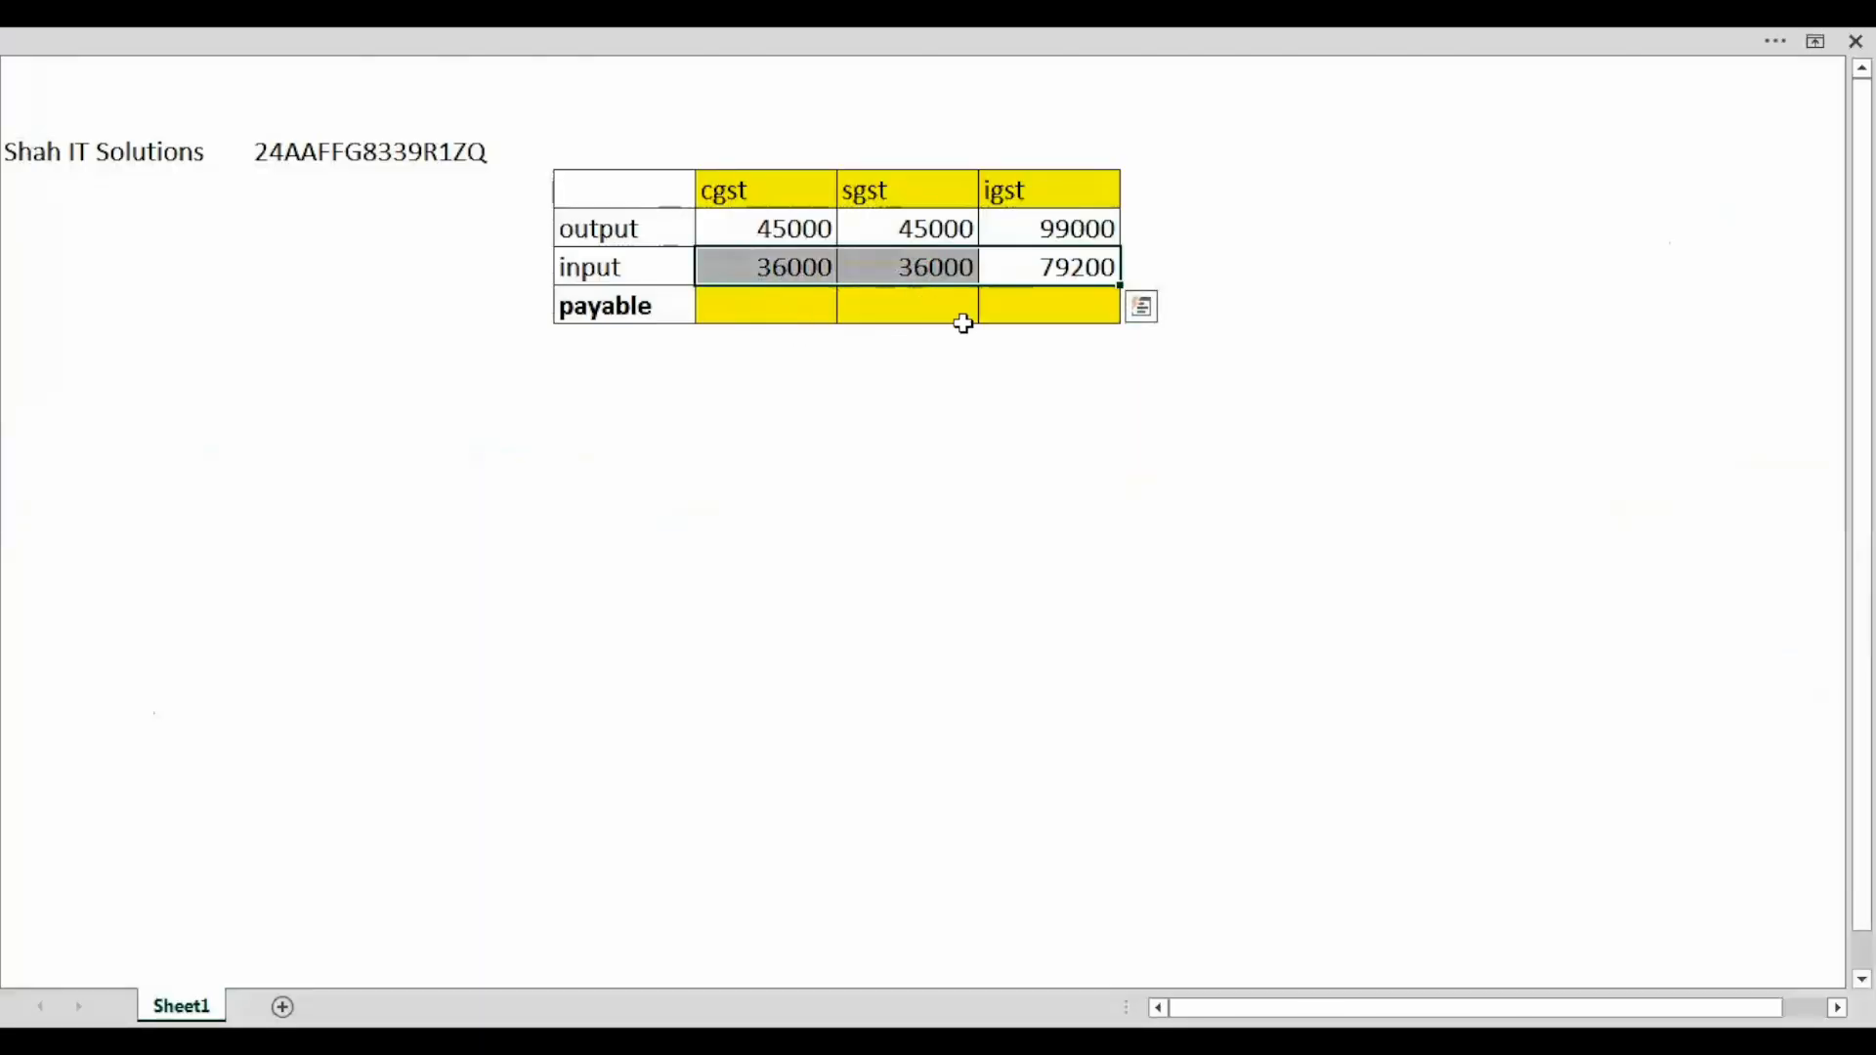
{"action": "key", "text": "alt+Tab"}
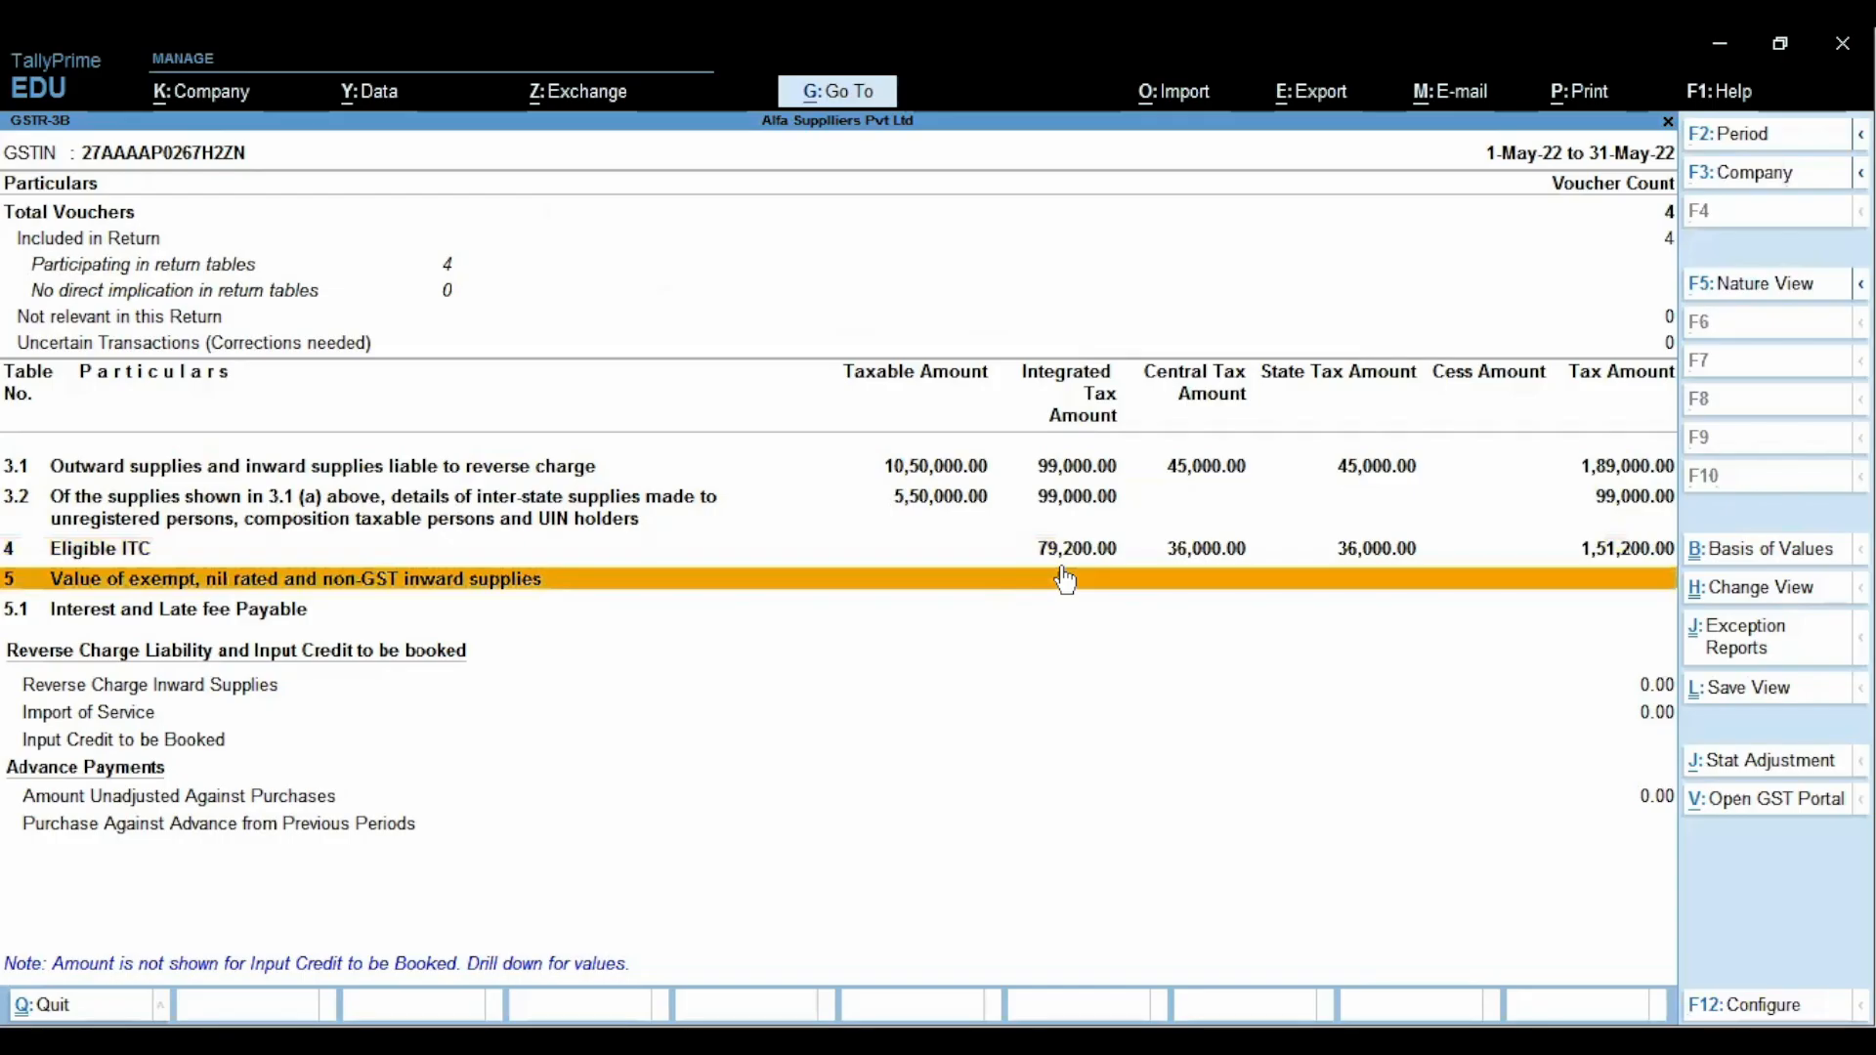
{"action": "scroll", "coordinate": [1063, 570], "scroll_direction": "down", "scroll_amount": 2}
{"action": "scroll", "coordinate": [1063, 570], "scroll_direction": "up", "scroll_amount": 1}
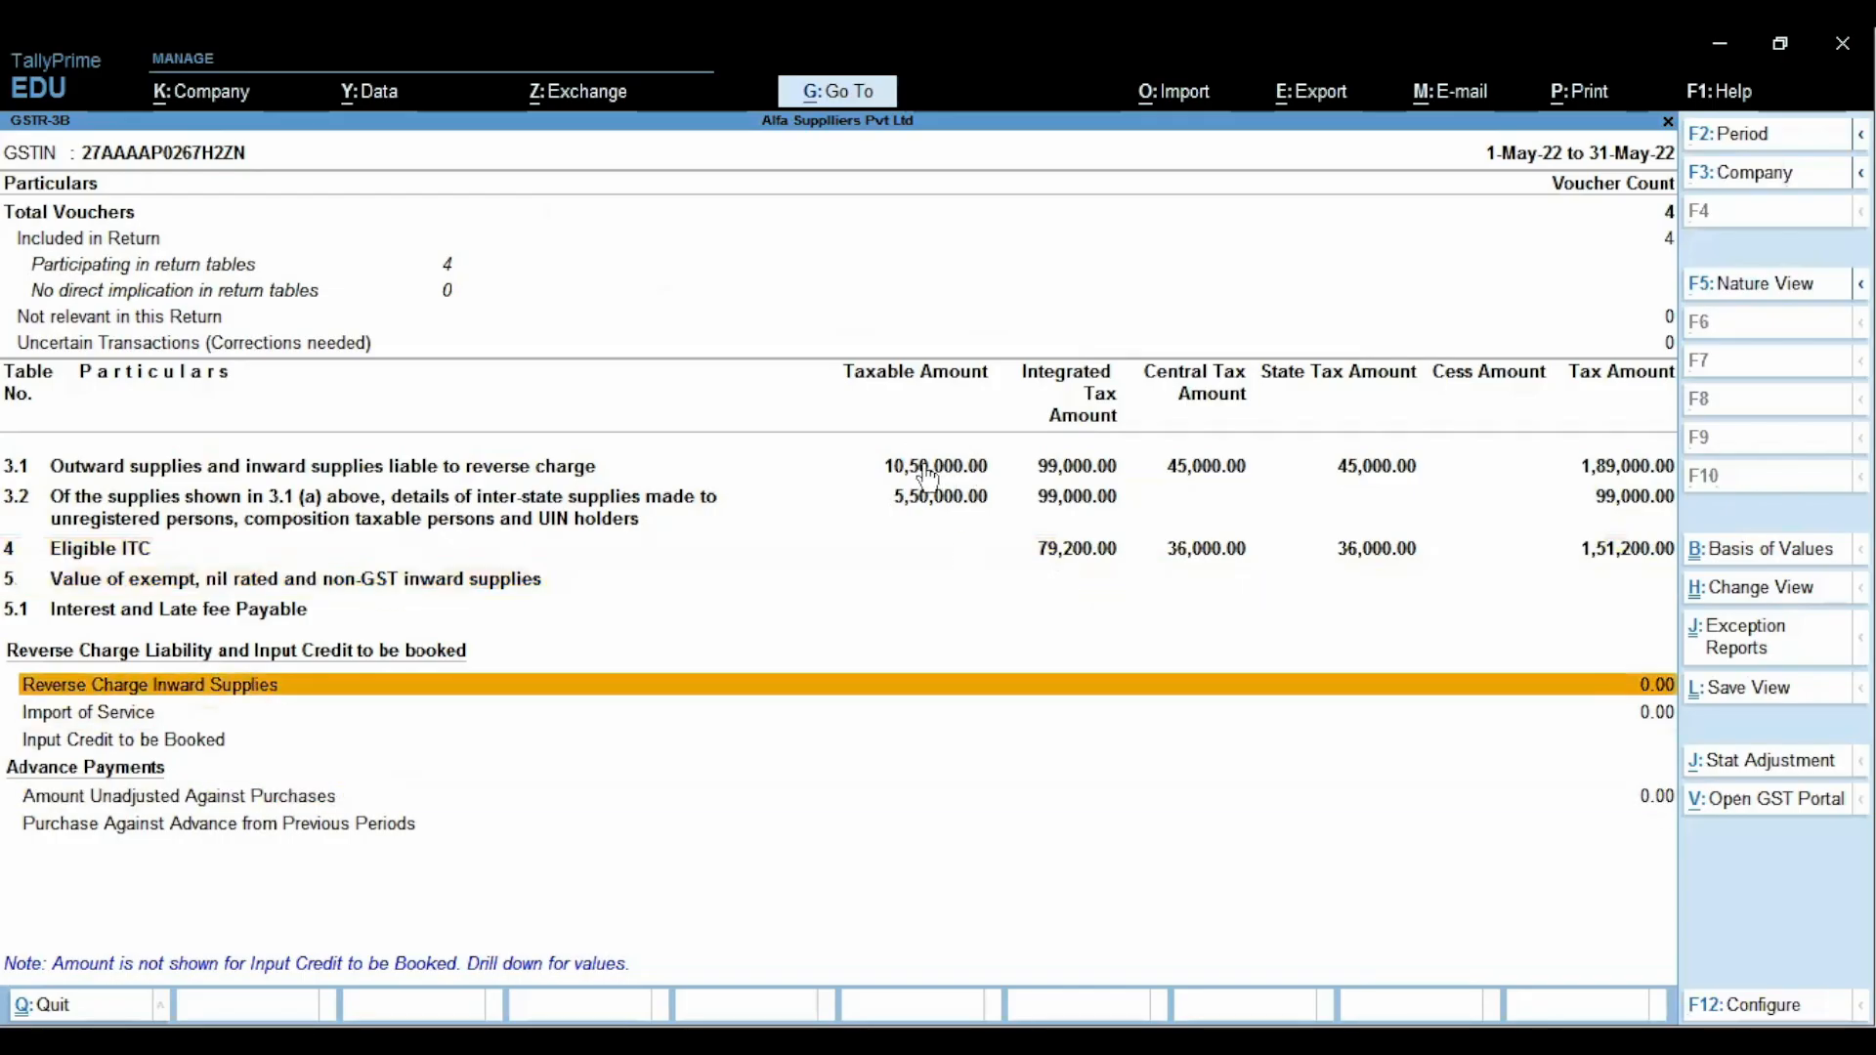
{"action": "left_click", "coordinate": [1070, 469]}
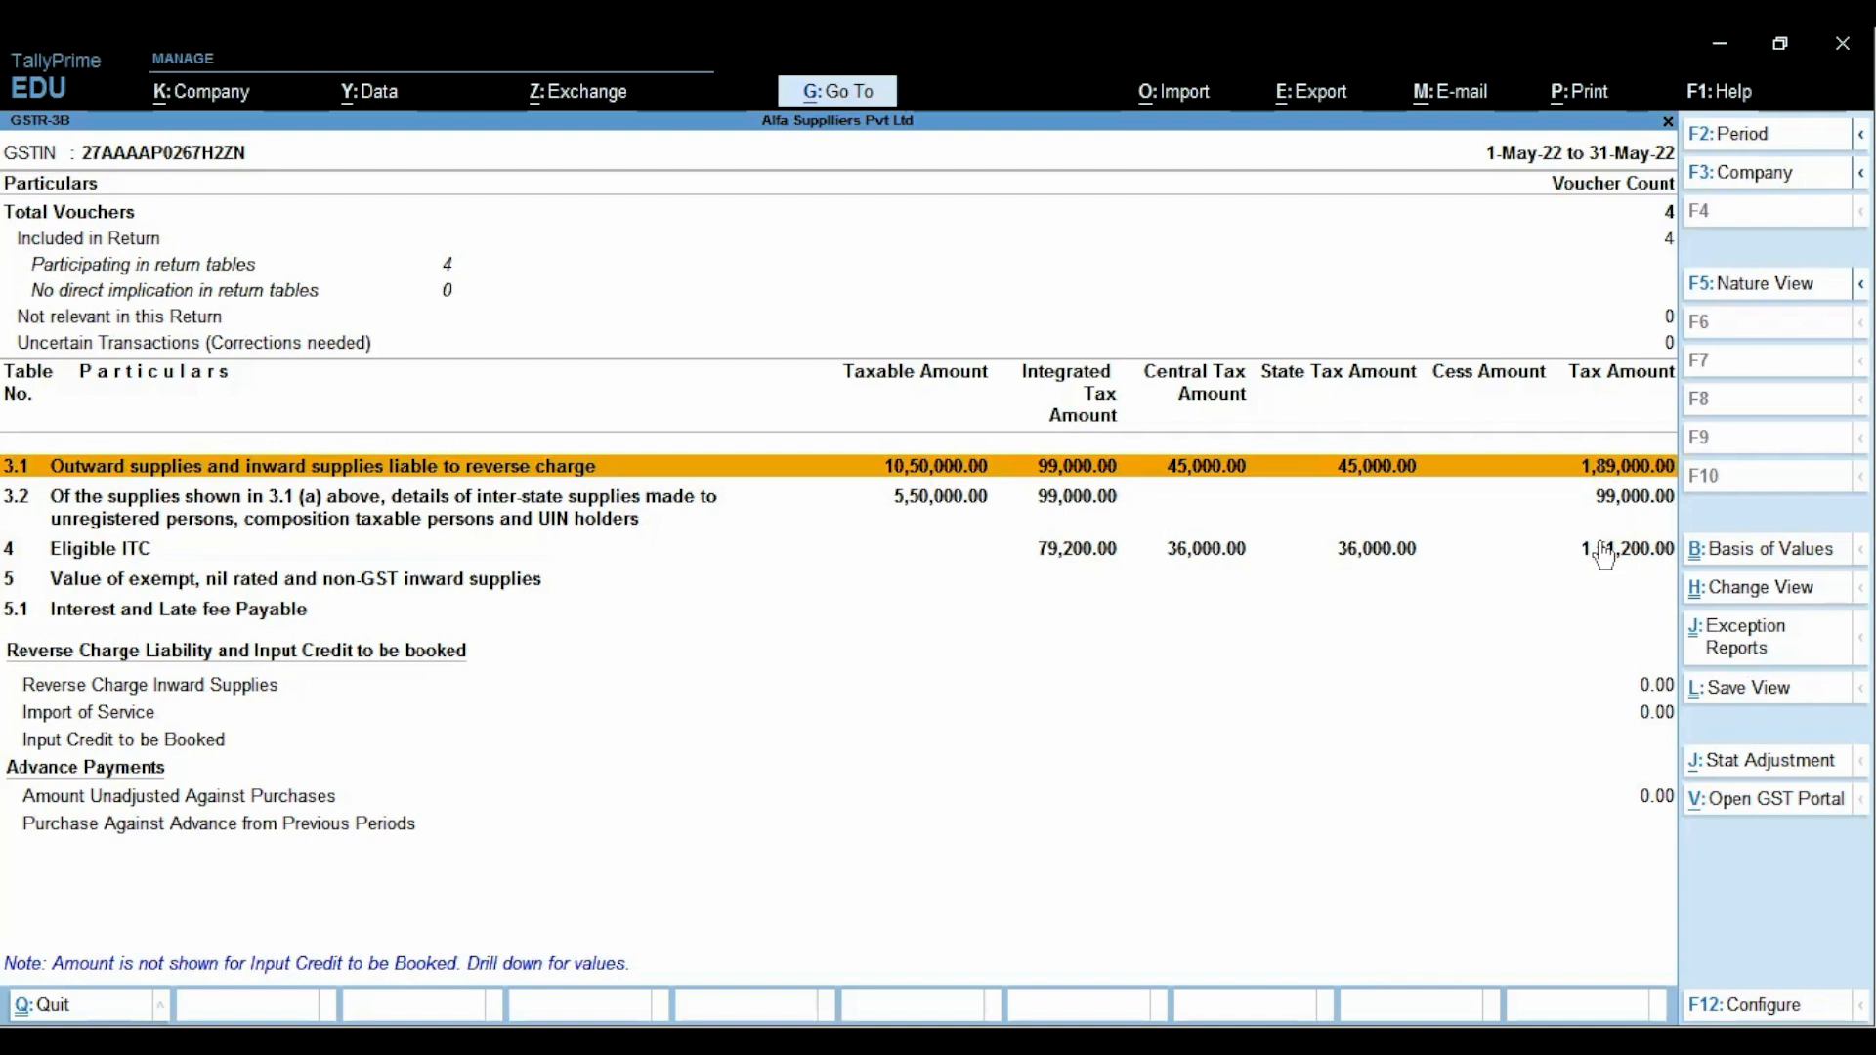
Switch to Excel and calculate the cgst payable with a formula subtracting the cgst input from the cgst output
{"action": "key", "text": "alt"}
{"action": "key", "text": "alt+Tab"}
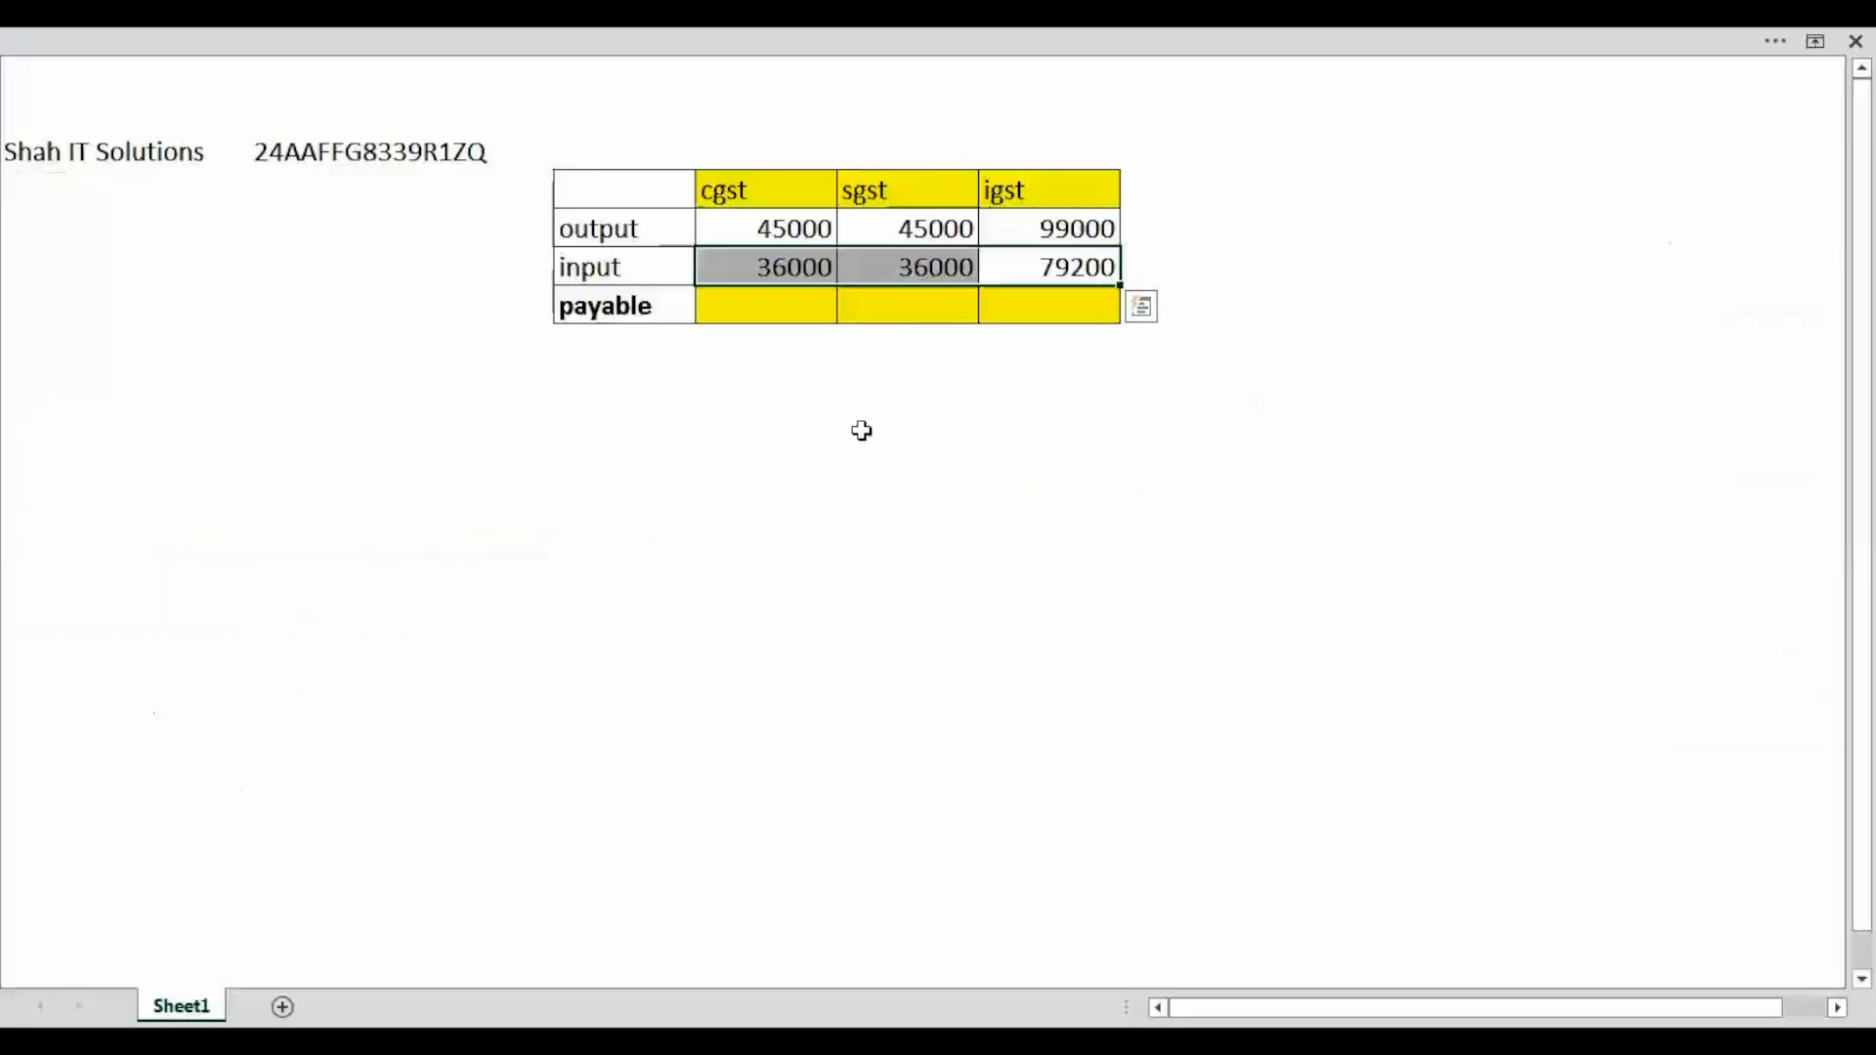
{"action": "left_click", "coordinate": [760, 308]}
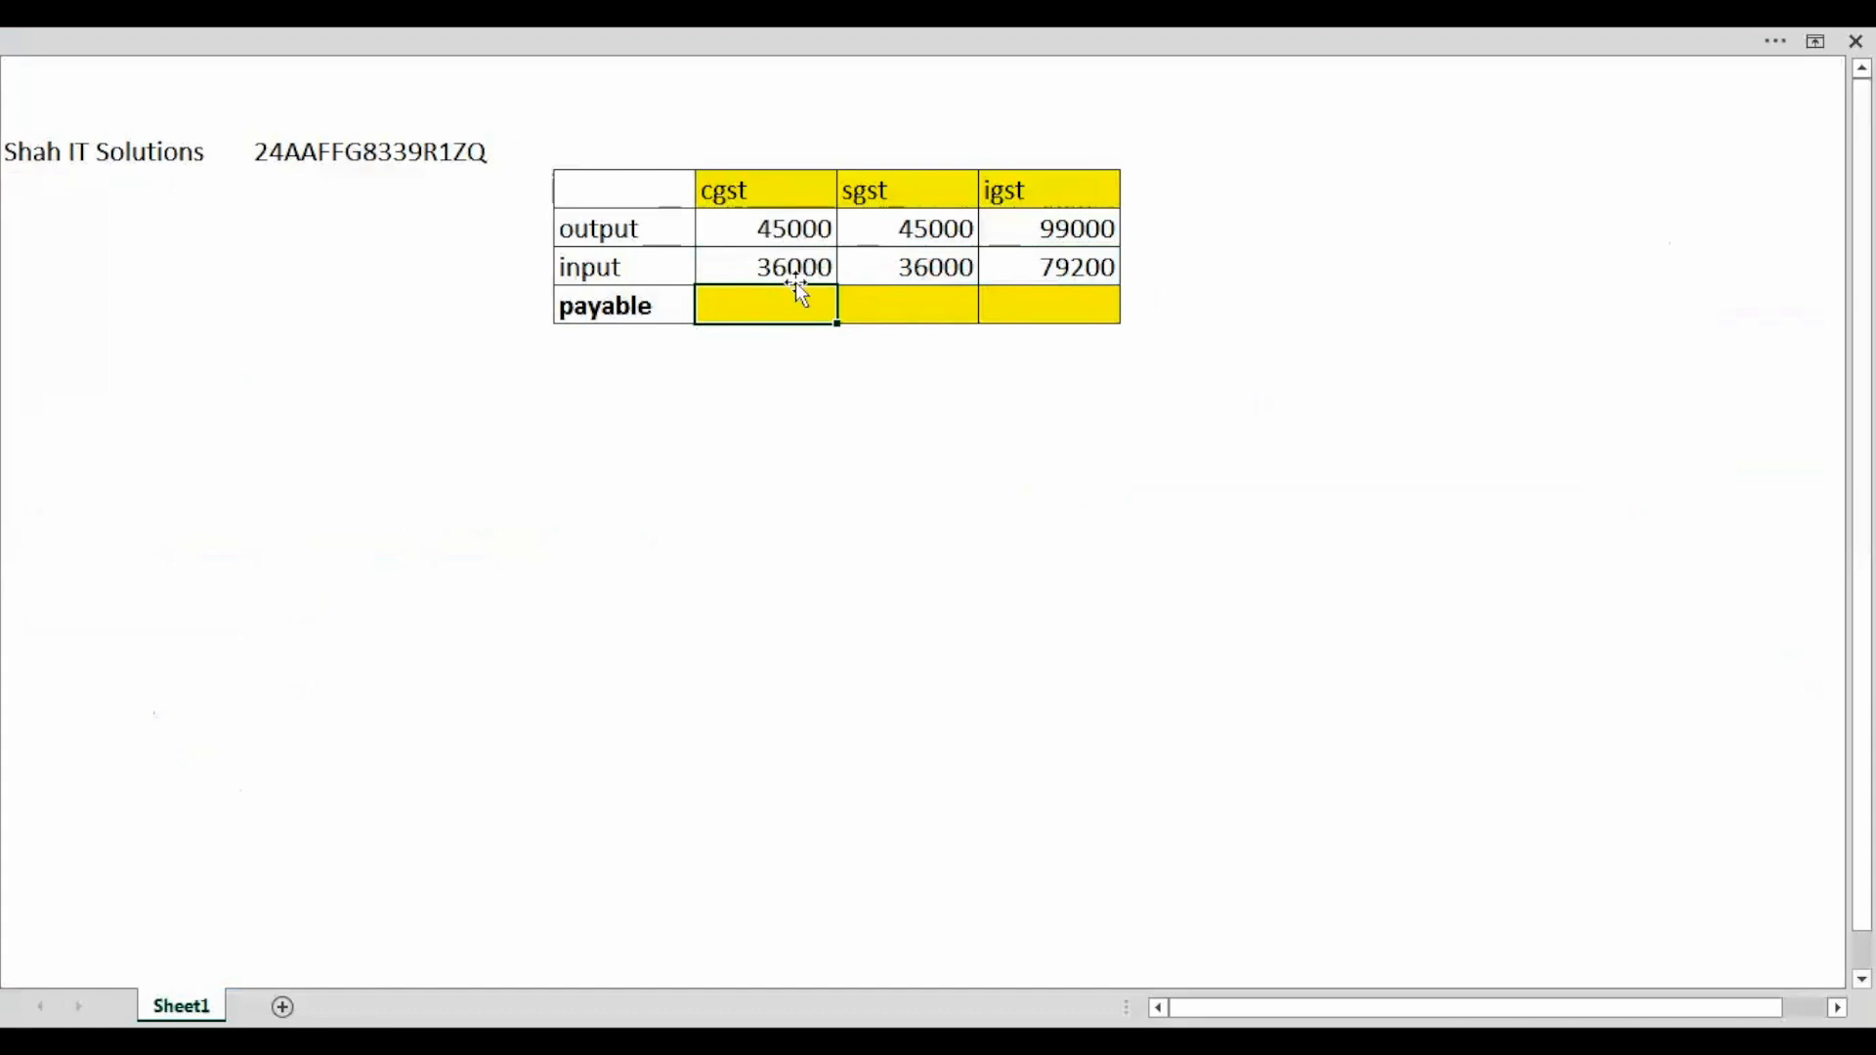
{"action": "type", "text": "="}
{"action": "key", "text": "Up"}
{"action": "key", "text": "Up"}
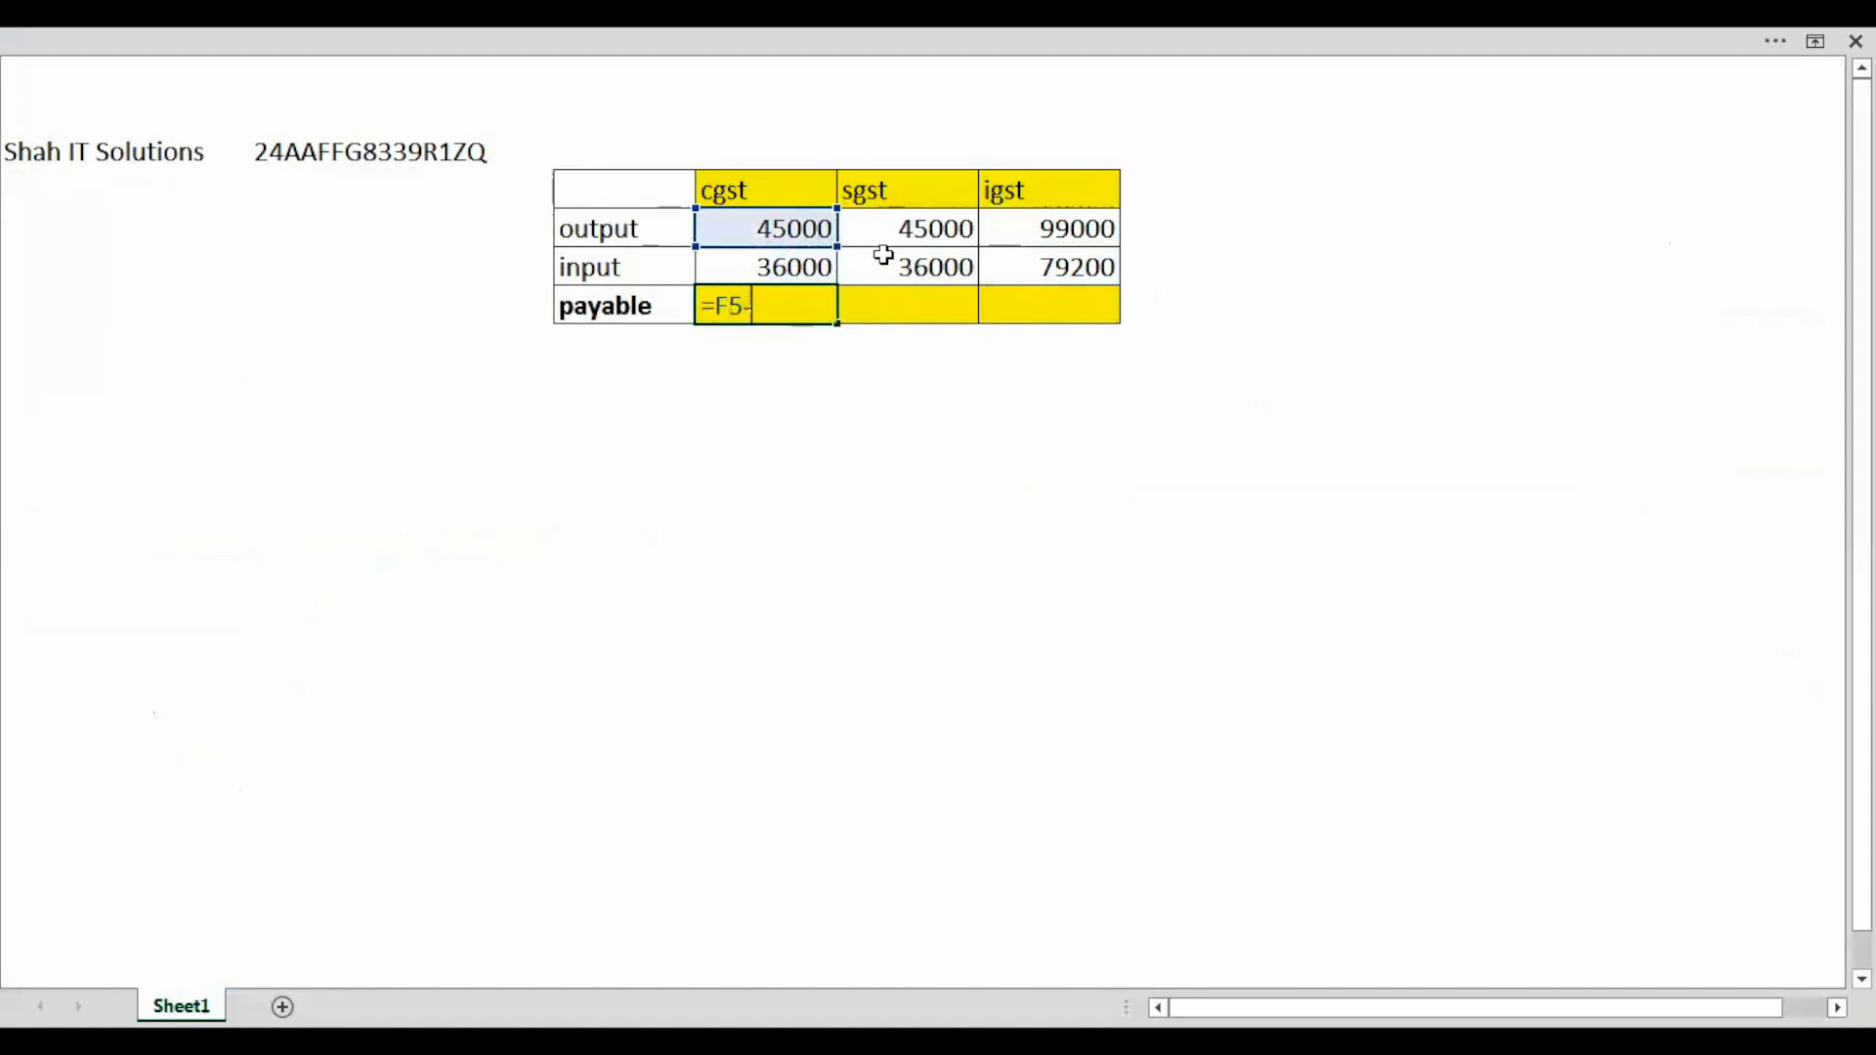
{"action": "type", "text": "-"}
{"action": "key", "text": "Up"}
{"action": "key", "text": "Return"}
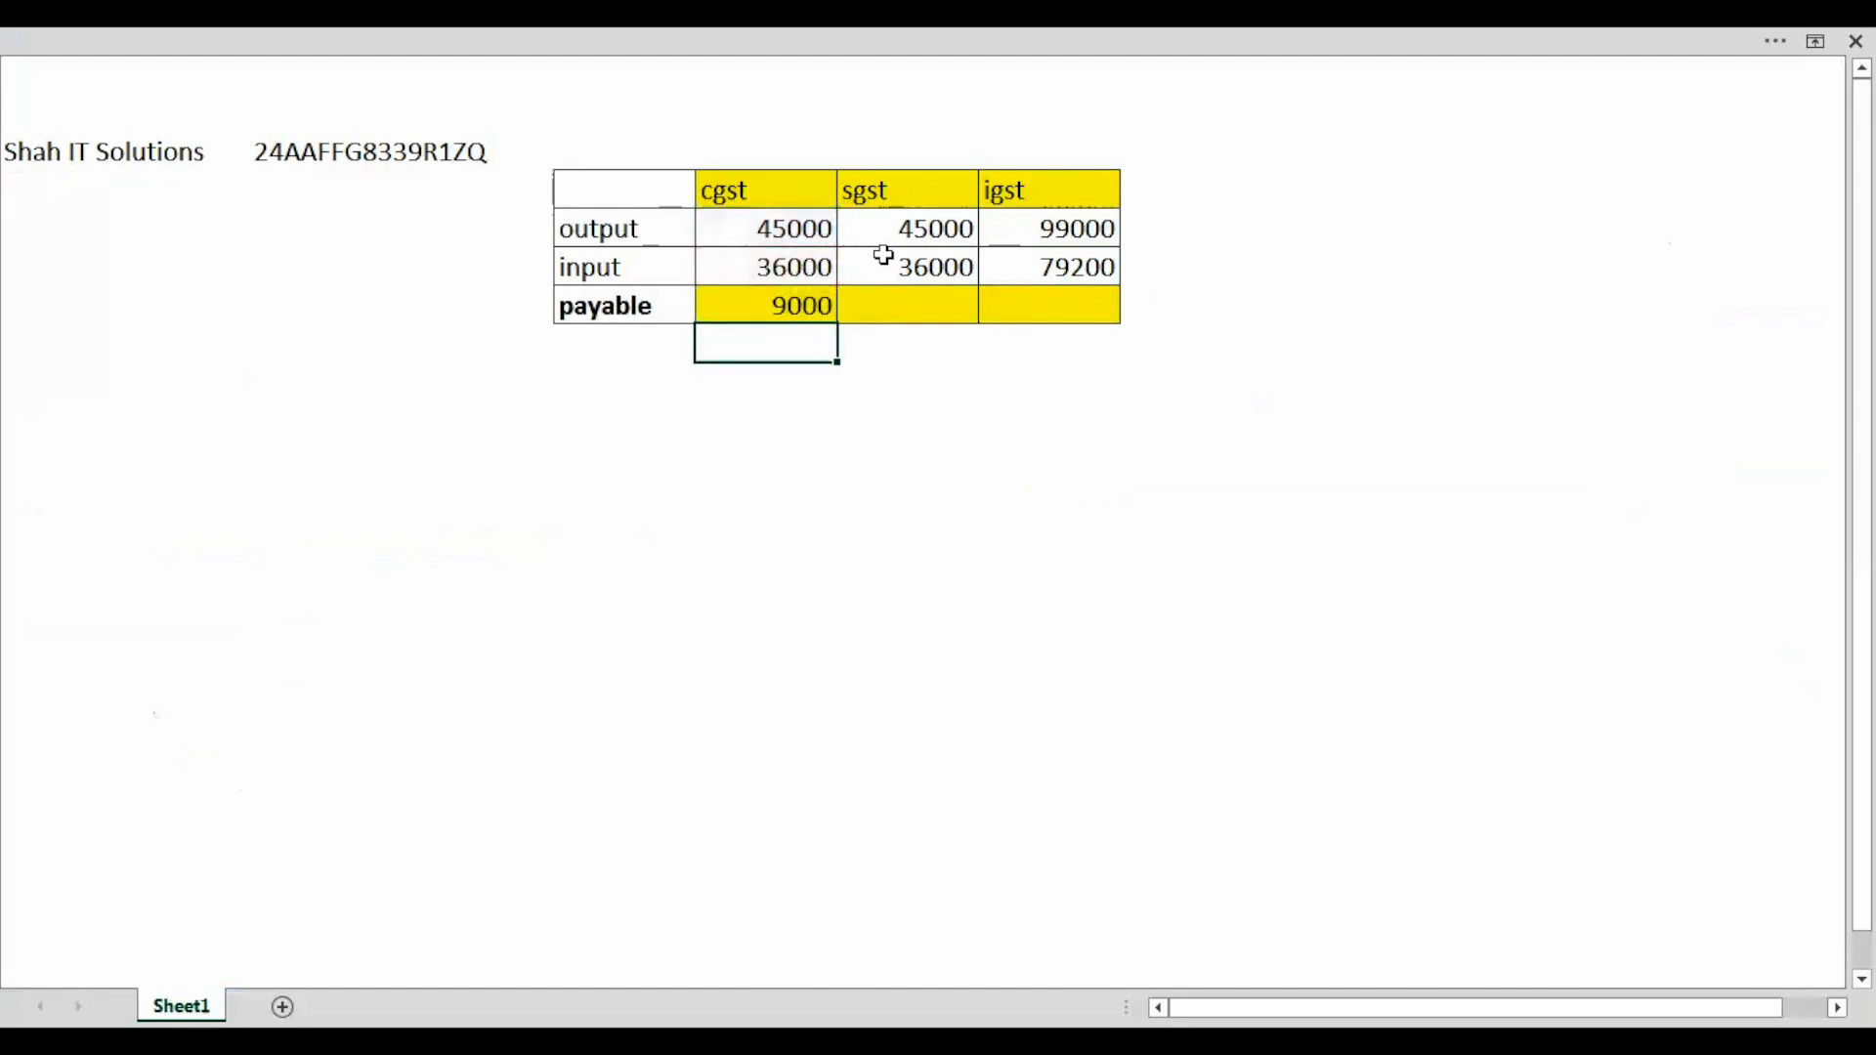
Calculate the sgst payable with a formula subtracting the sgst input from the sgst output
{"action": "key", "text": "Right"}
{"action": "key", "text": "Up"}
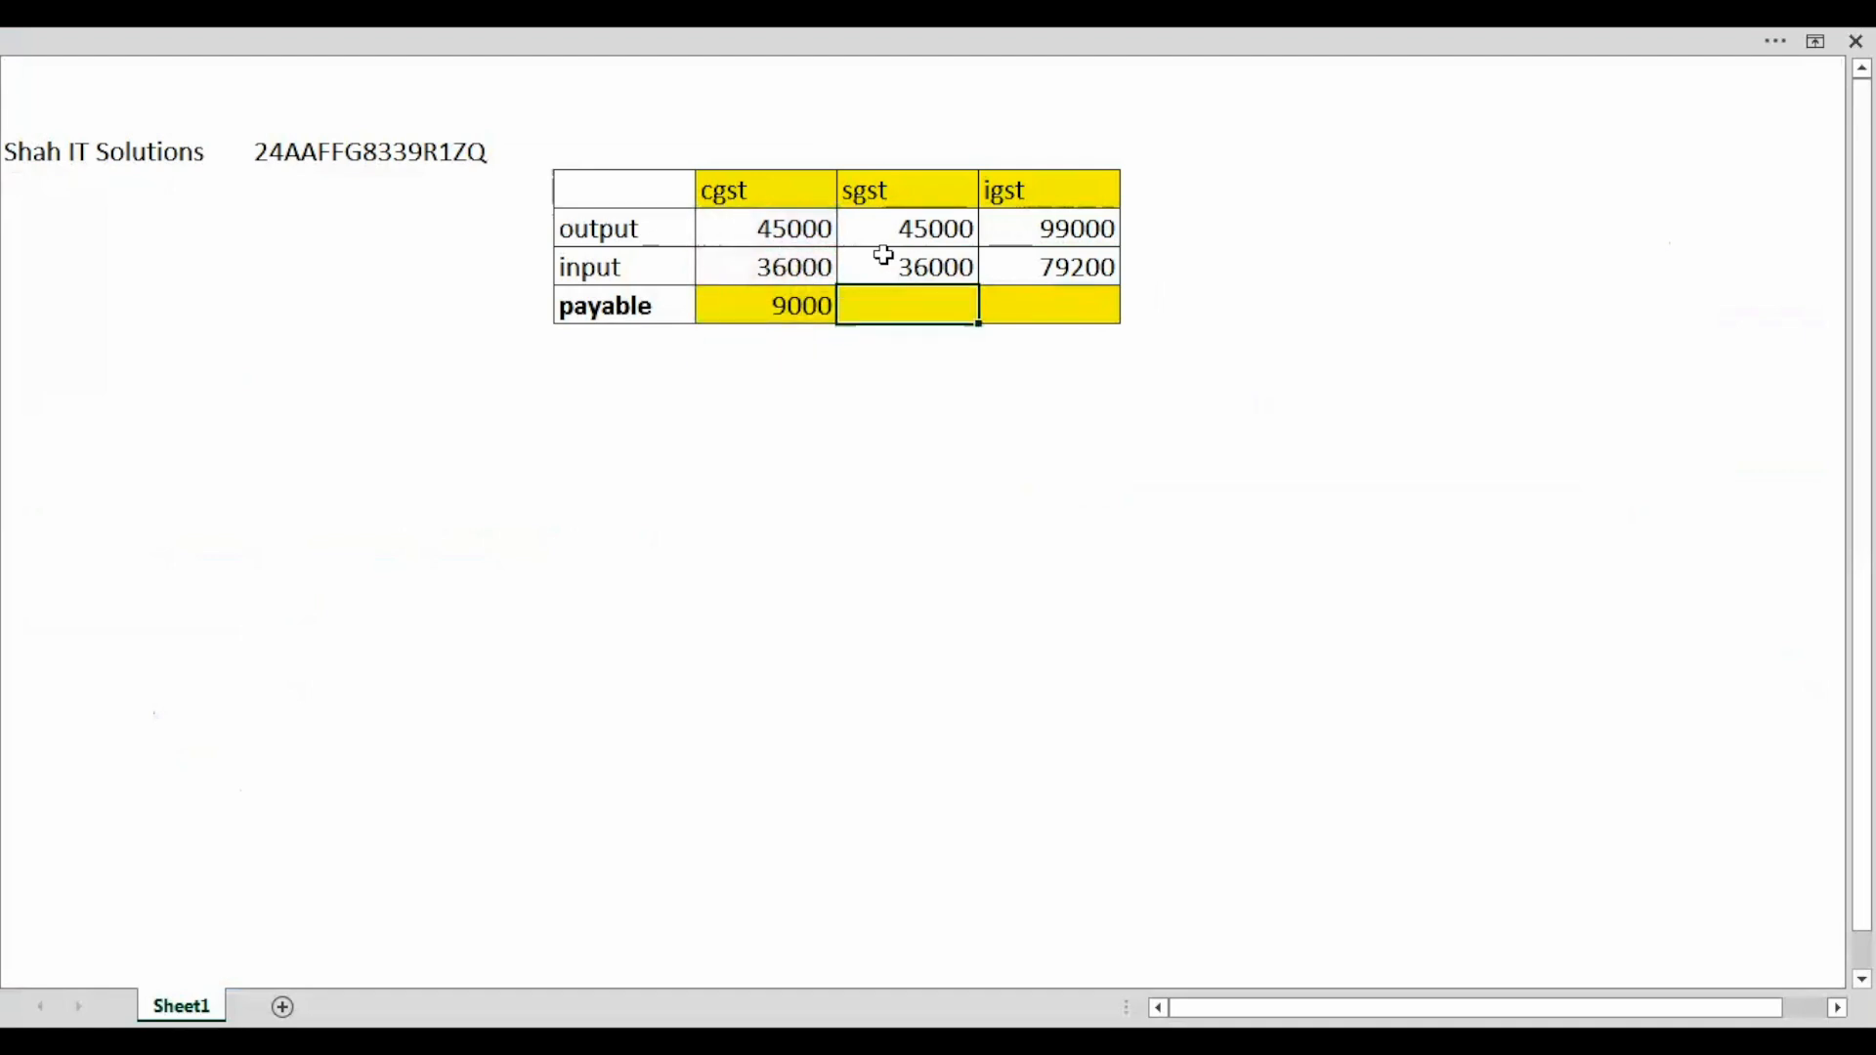
{"action": "type", "text": "="}
{"action": "key", "text": "Up"}
{"action": "key", "text": "Up"}
{"action": "type", "text": "-"}
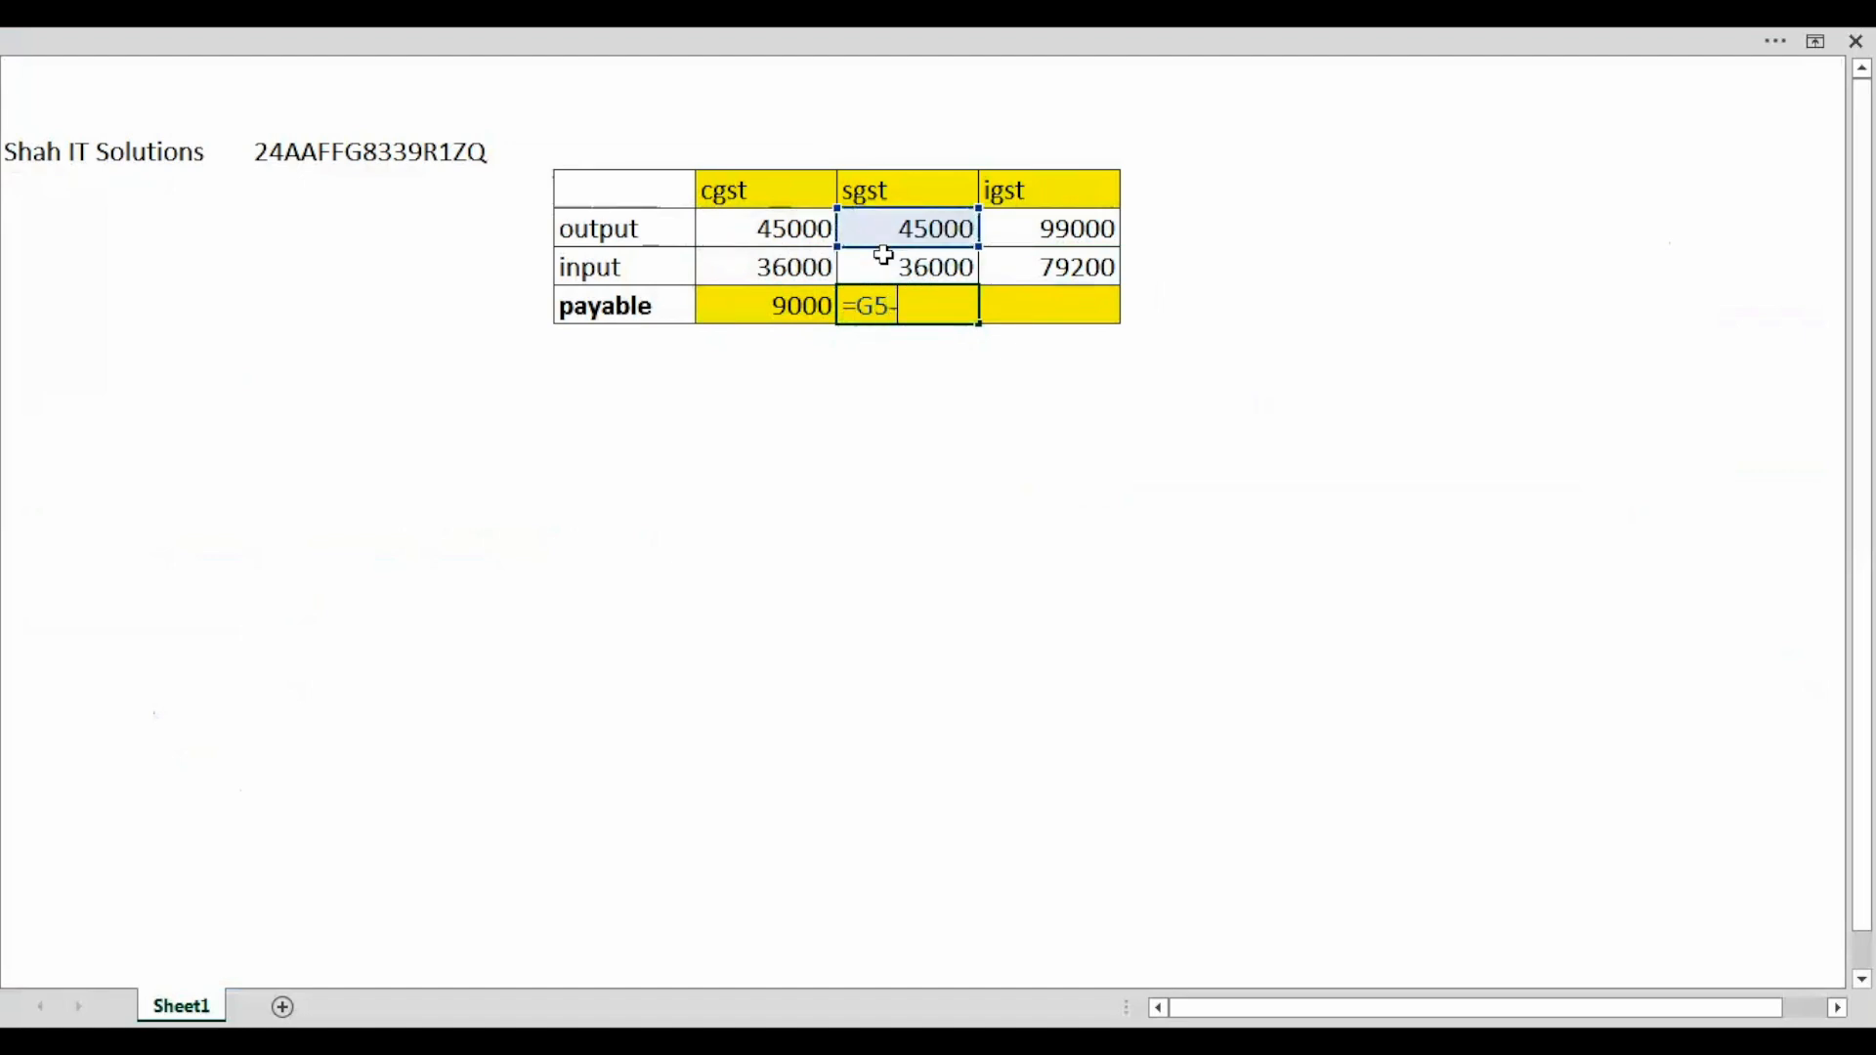
{"action": "key", "text": "Up"}
{"action": "key", "text": "Return"}
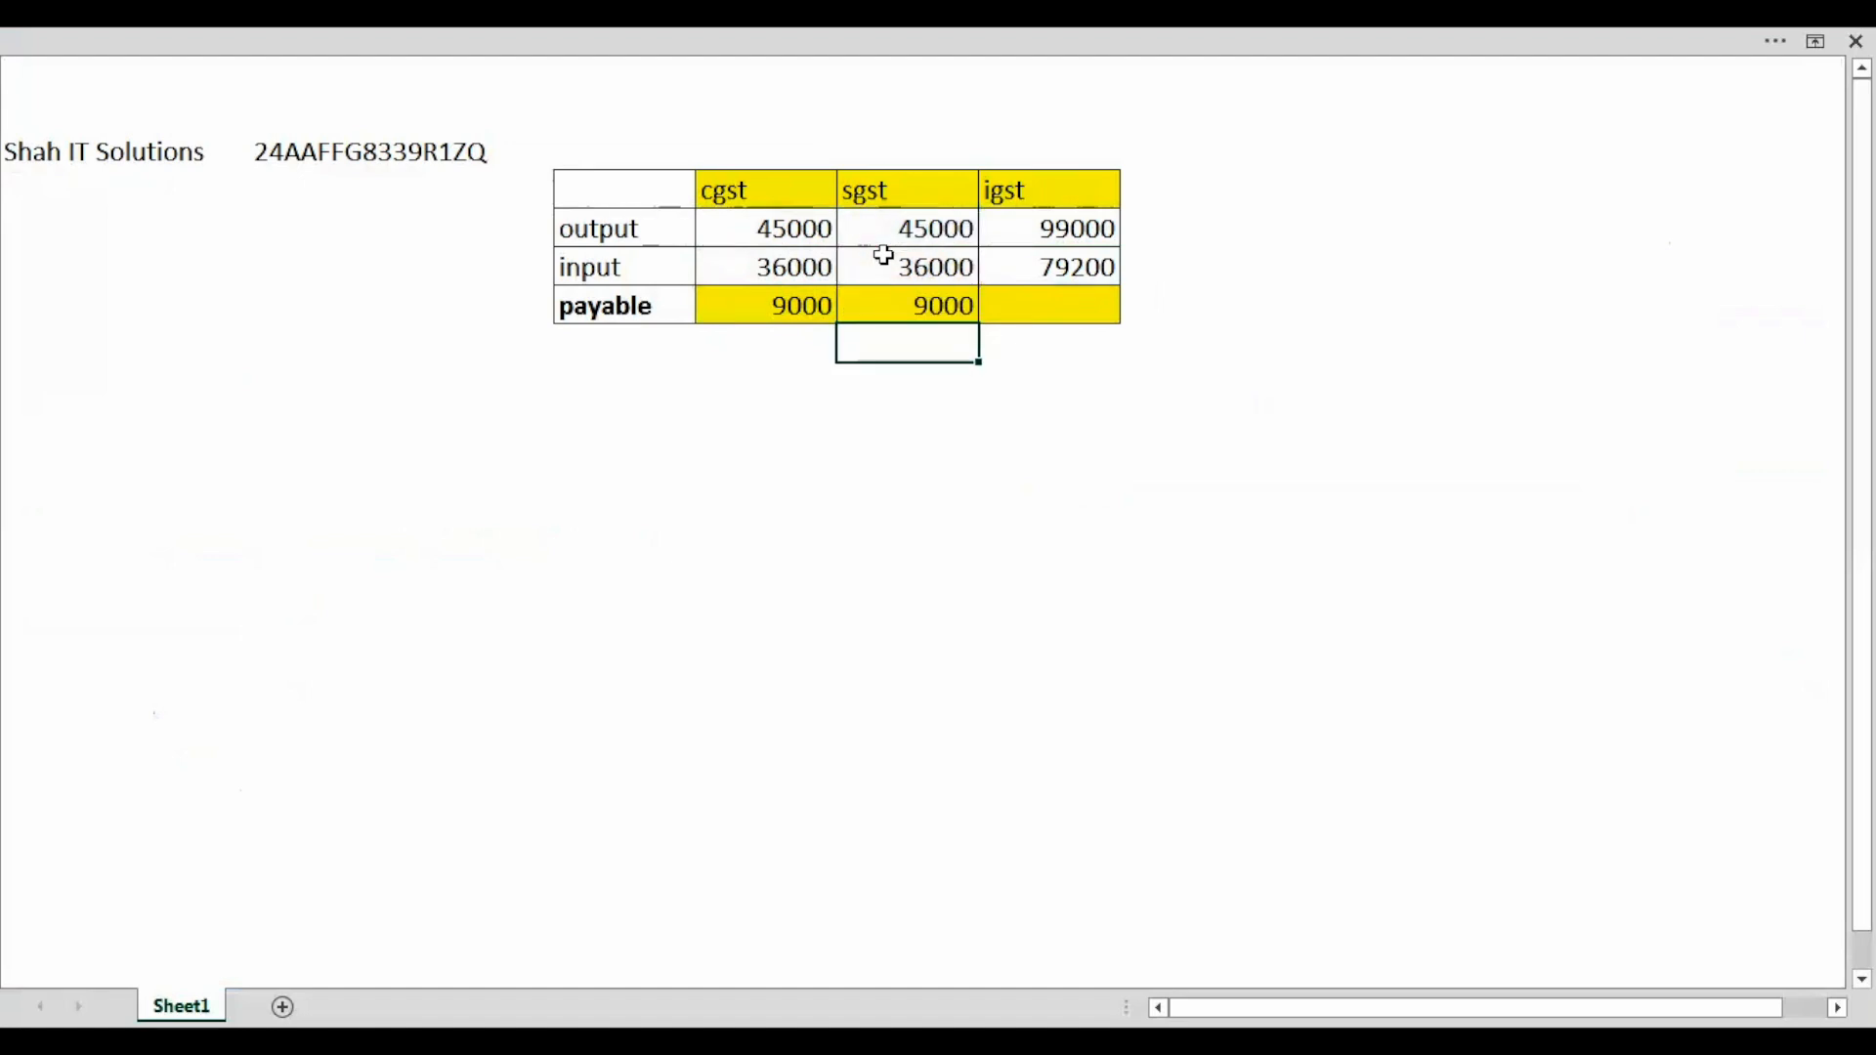
Calculate the igst payable with the formula =H5-H6
{"action": "key", "text": "Up"}
{"action": "key", "text": "Right"}
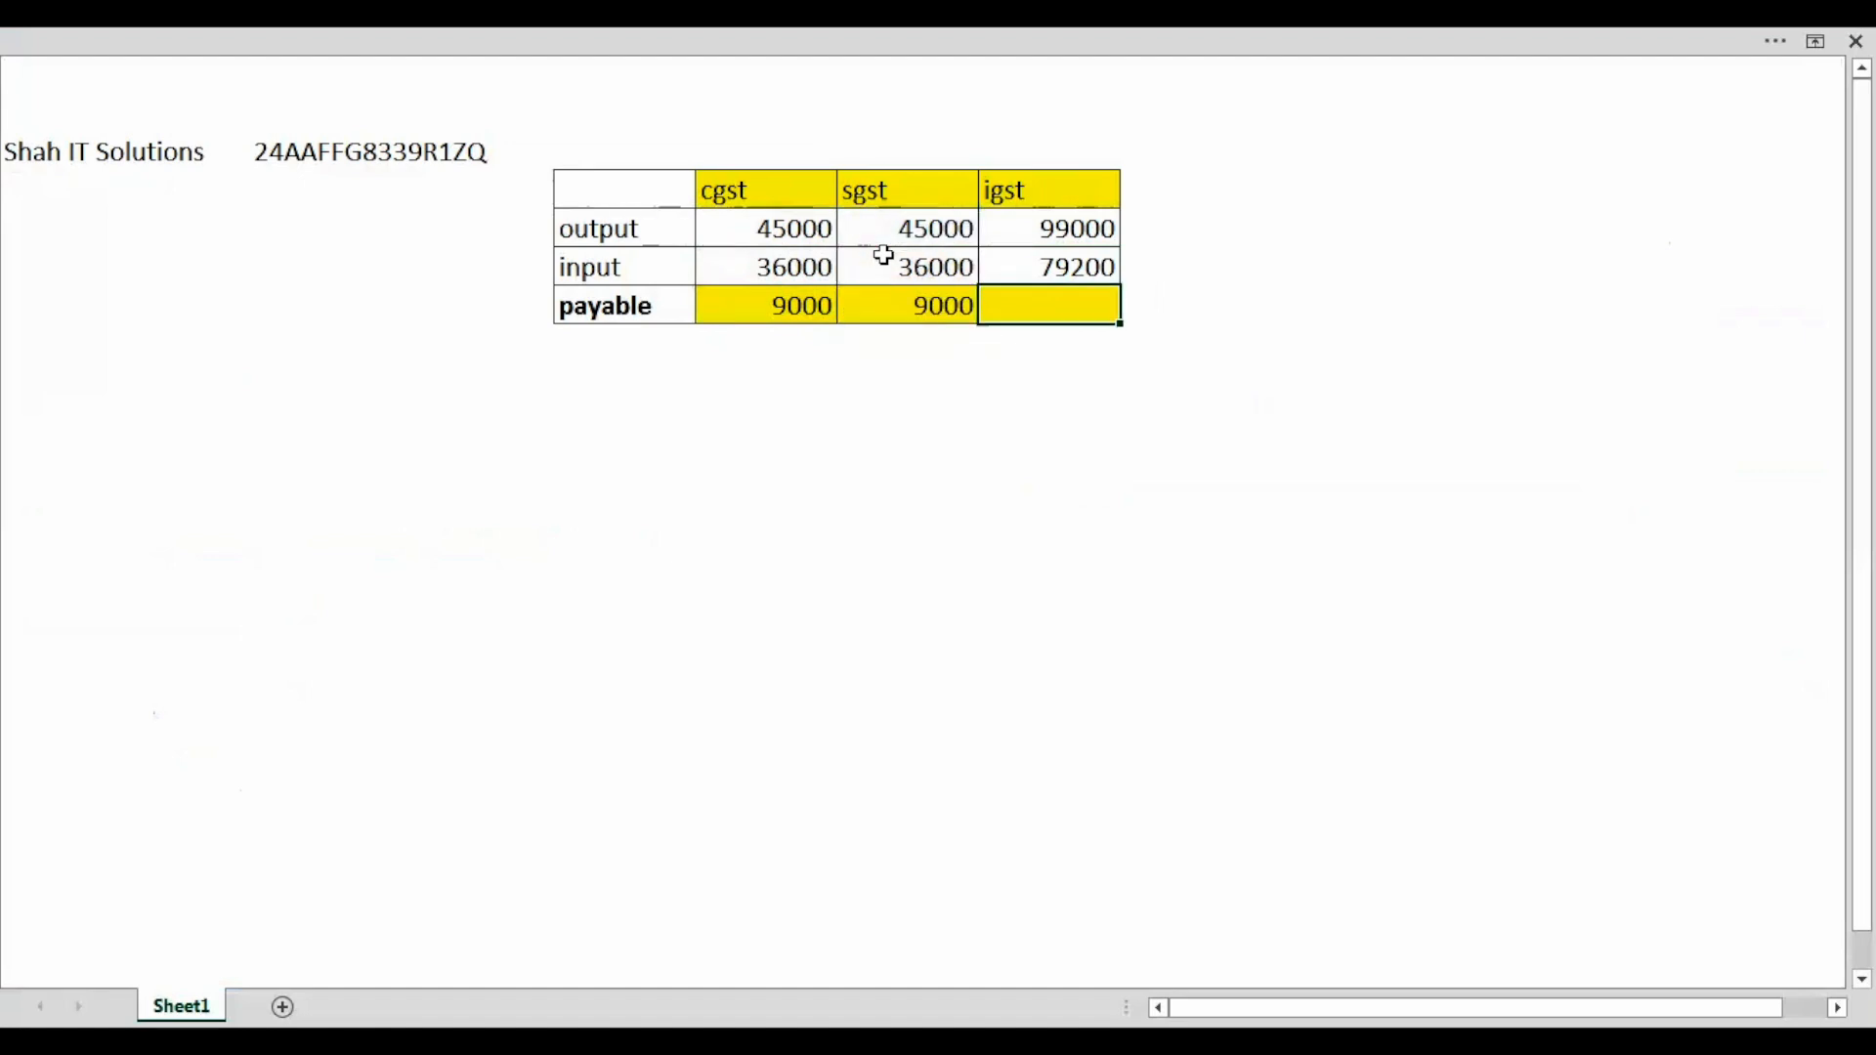
{"action": "type", "text": "="}
{"action": "key", "text": "Up"}
{"action": "key", "text": "Up"}
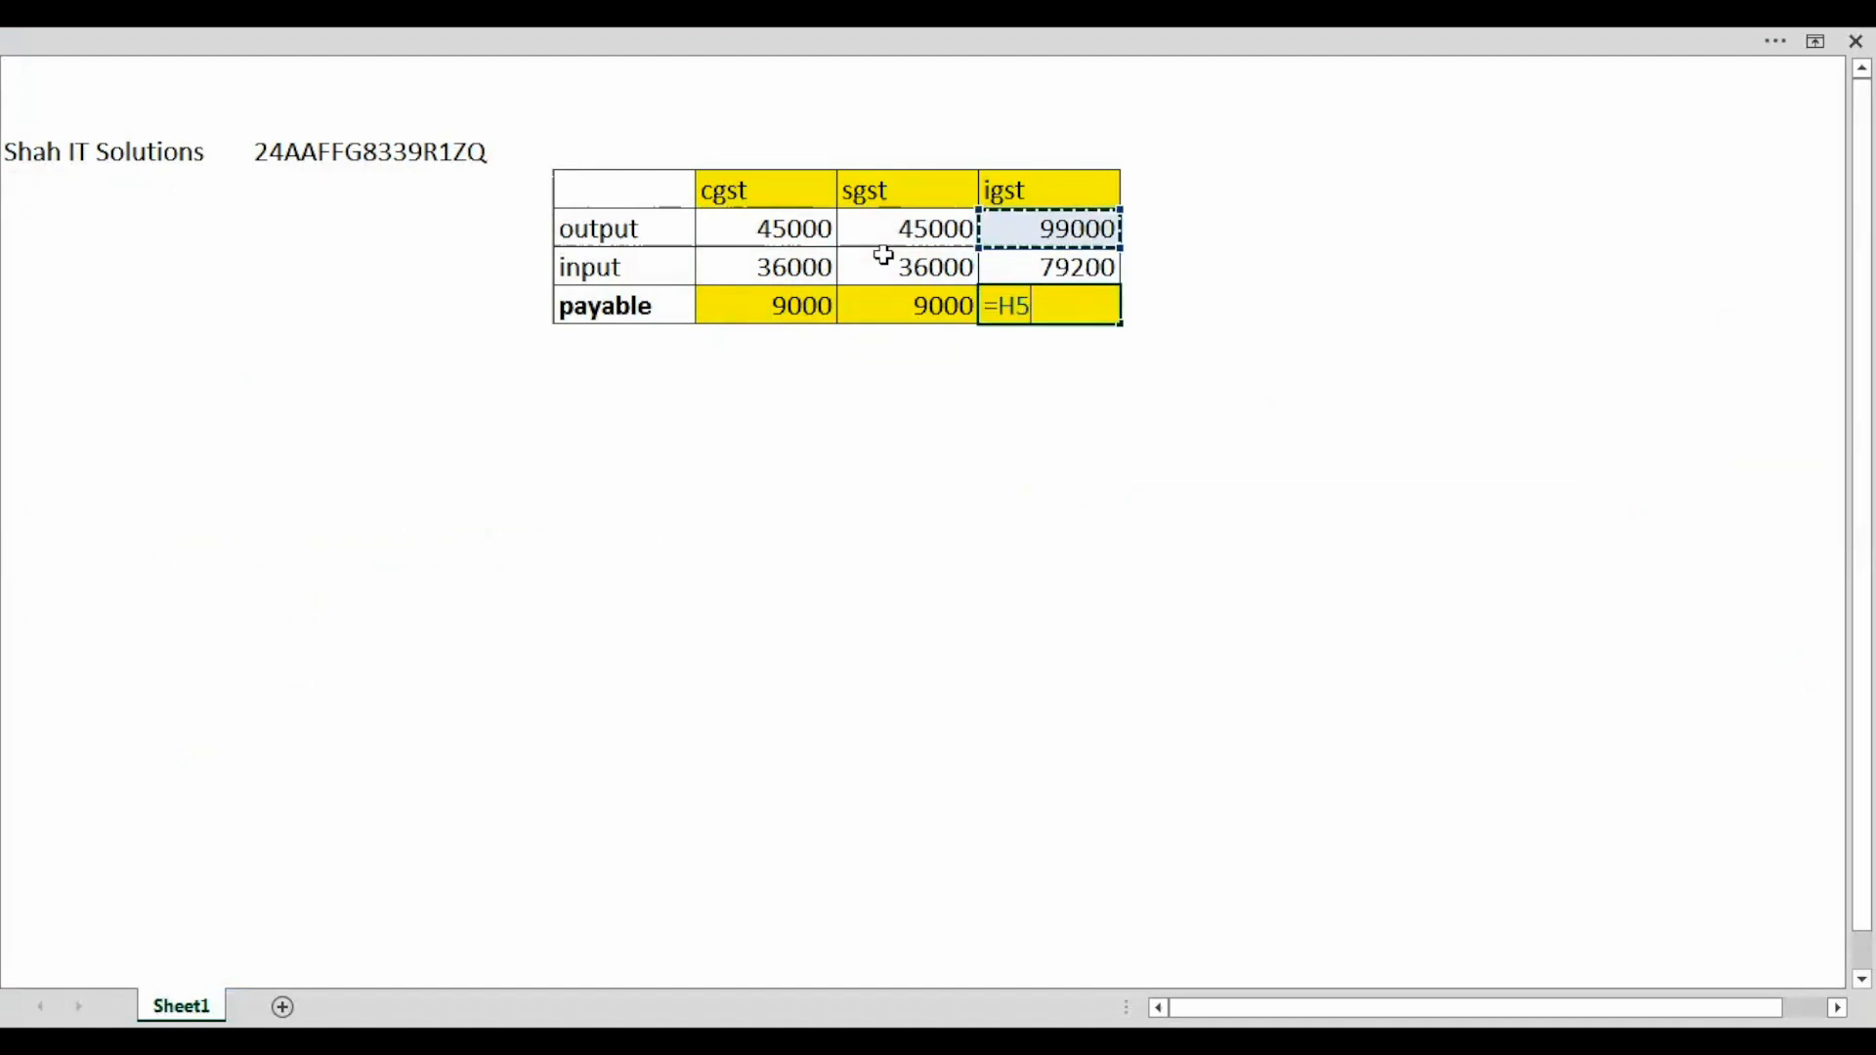
{"action": "type", "text": "-"}
{"action": "key", "text": "Up"}
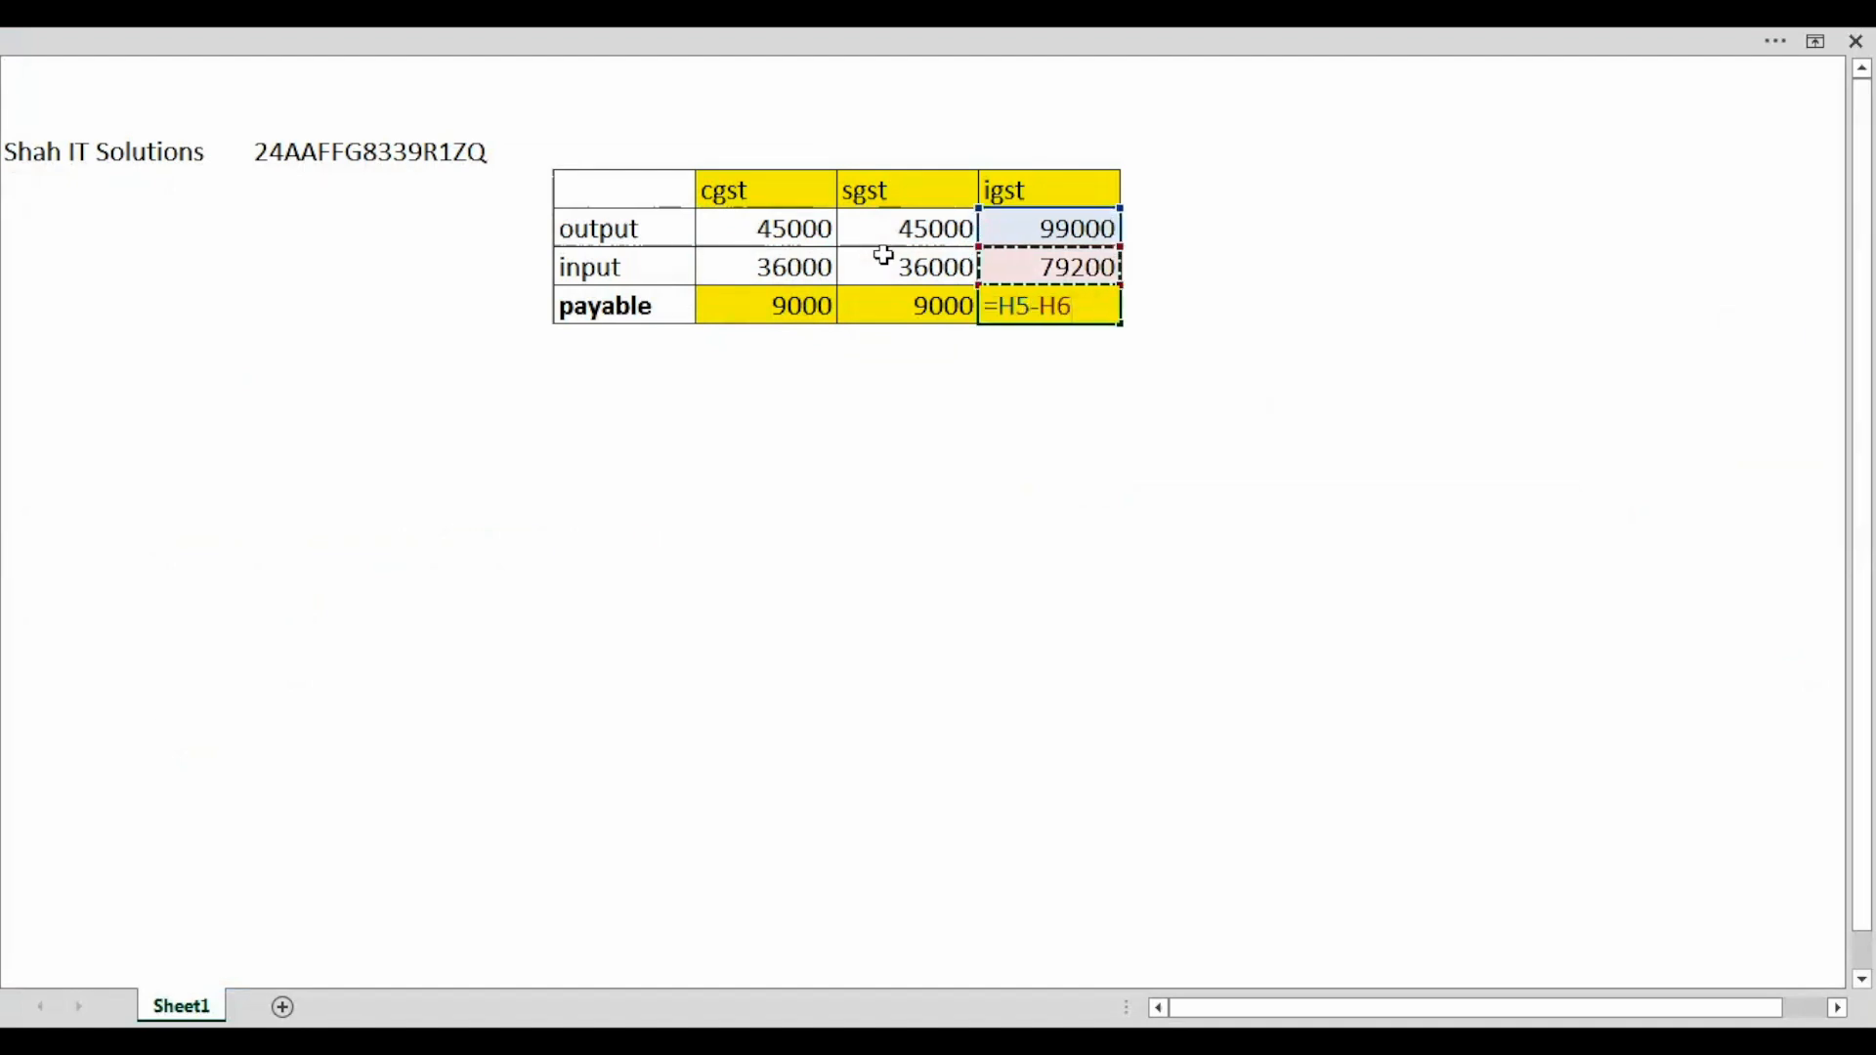
{"action": "key", "text": "Return"}
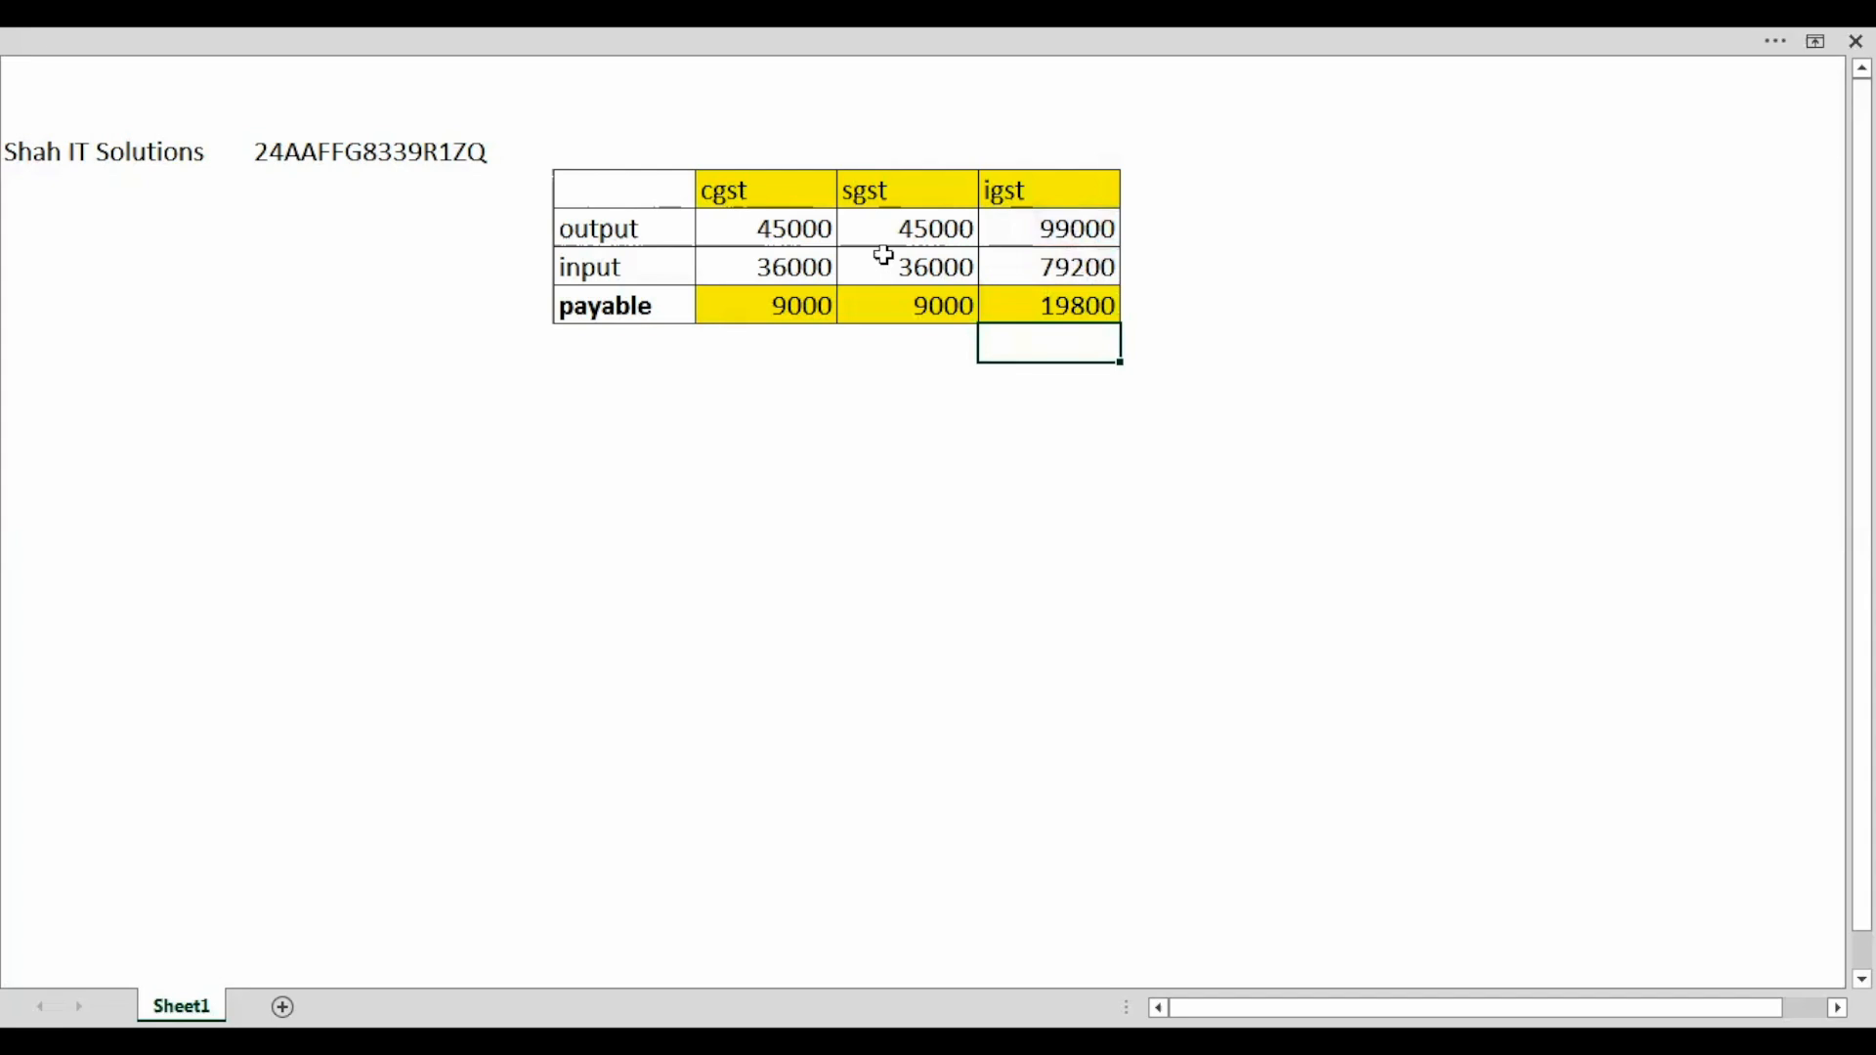
Add a total label below the table and beside it a SUM formula adding the cgst, sgst and igst payable amounts
{"action": "key", "text": "Down"}
{"action": "key", "text": "Left"}
{"action": "type", "text": "total"}
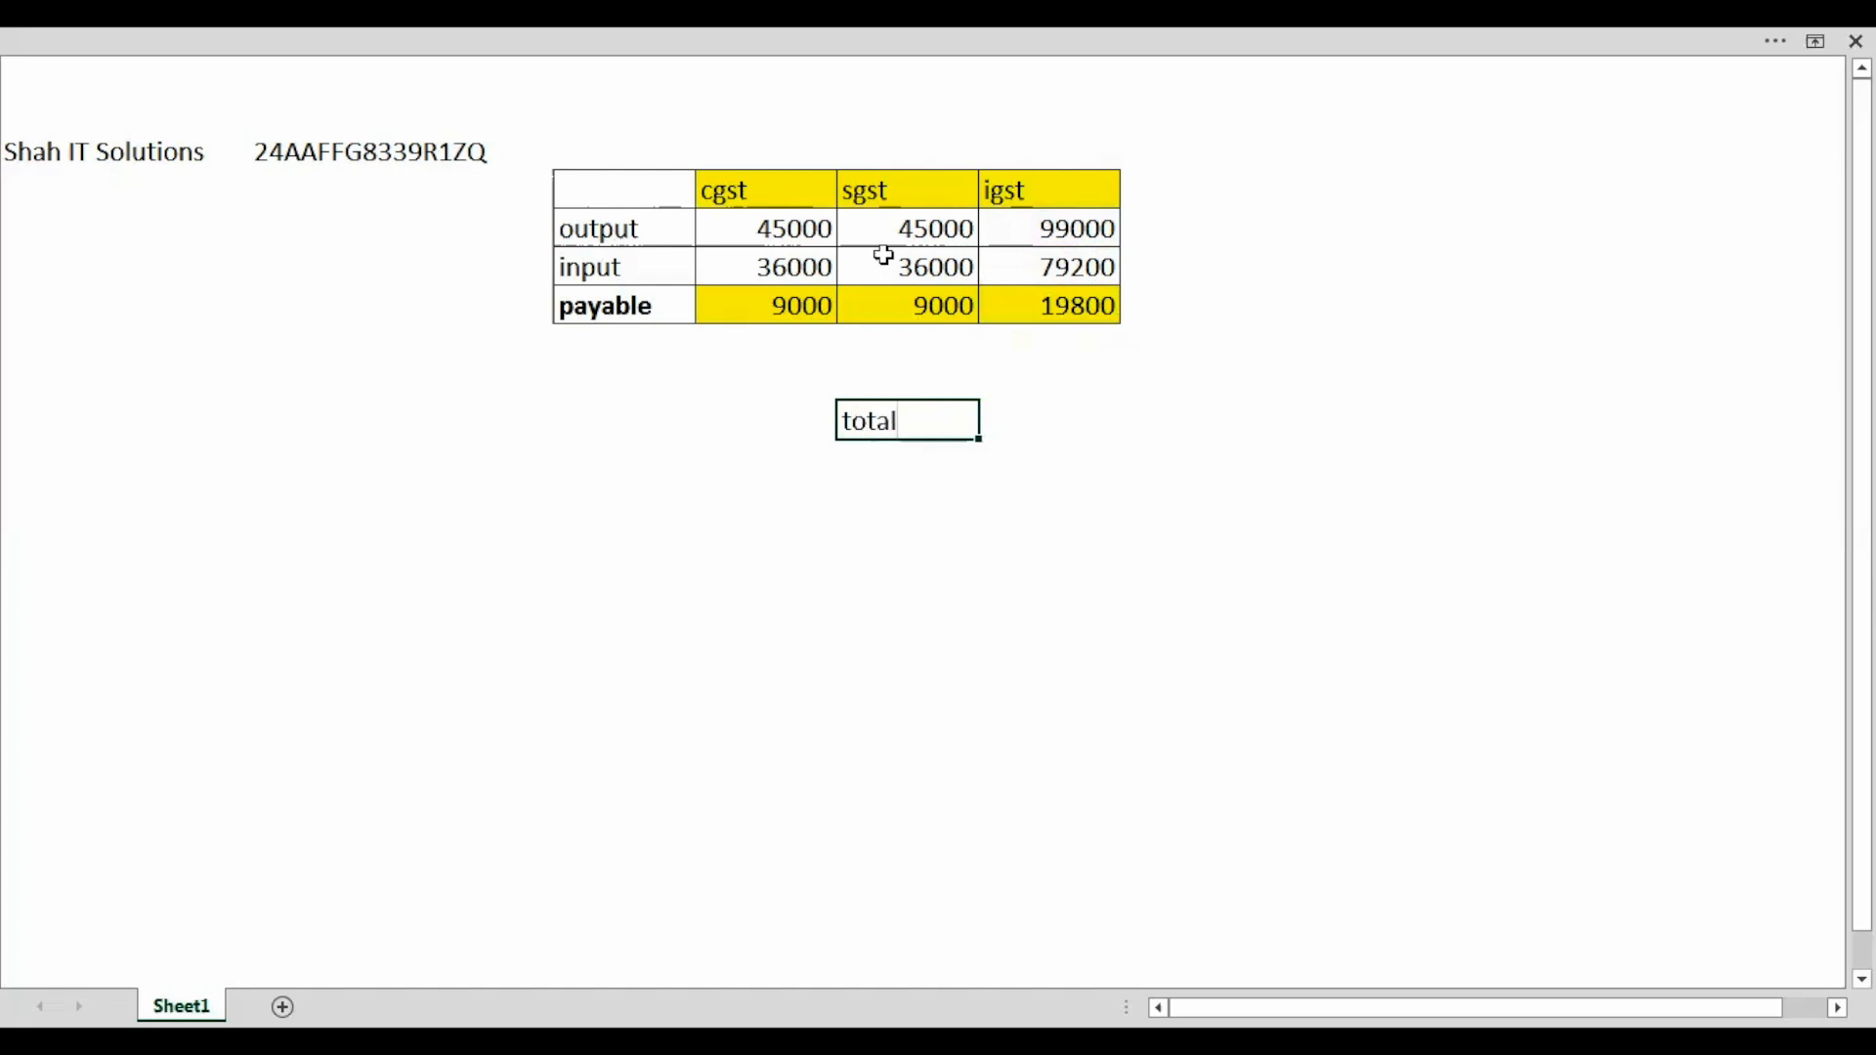
{"action": "key", "text": "Tab"}
{"action": "type", "text": "=sum("}
{"action": "key", "text": "Up"}
{"action": "key", "text": "Up"}
{"action": "key", "text": "Up"}
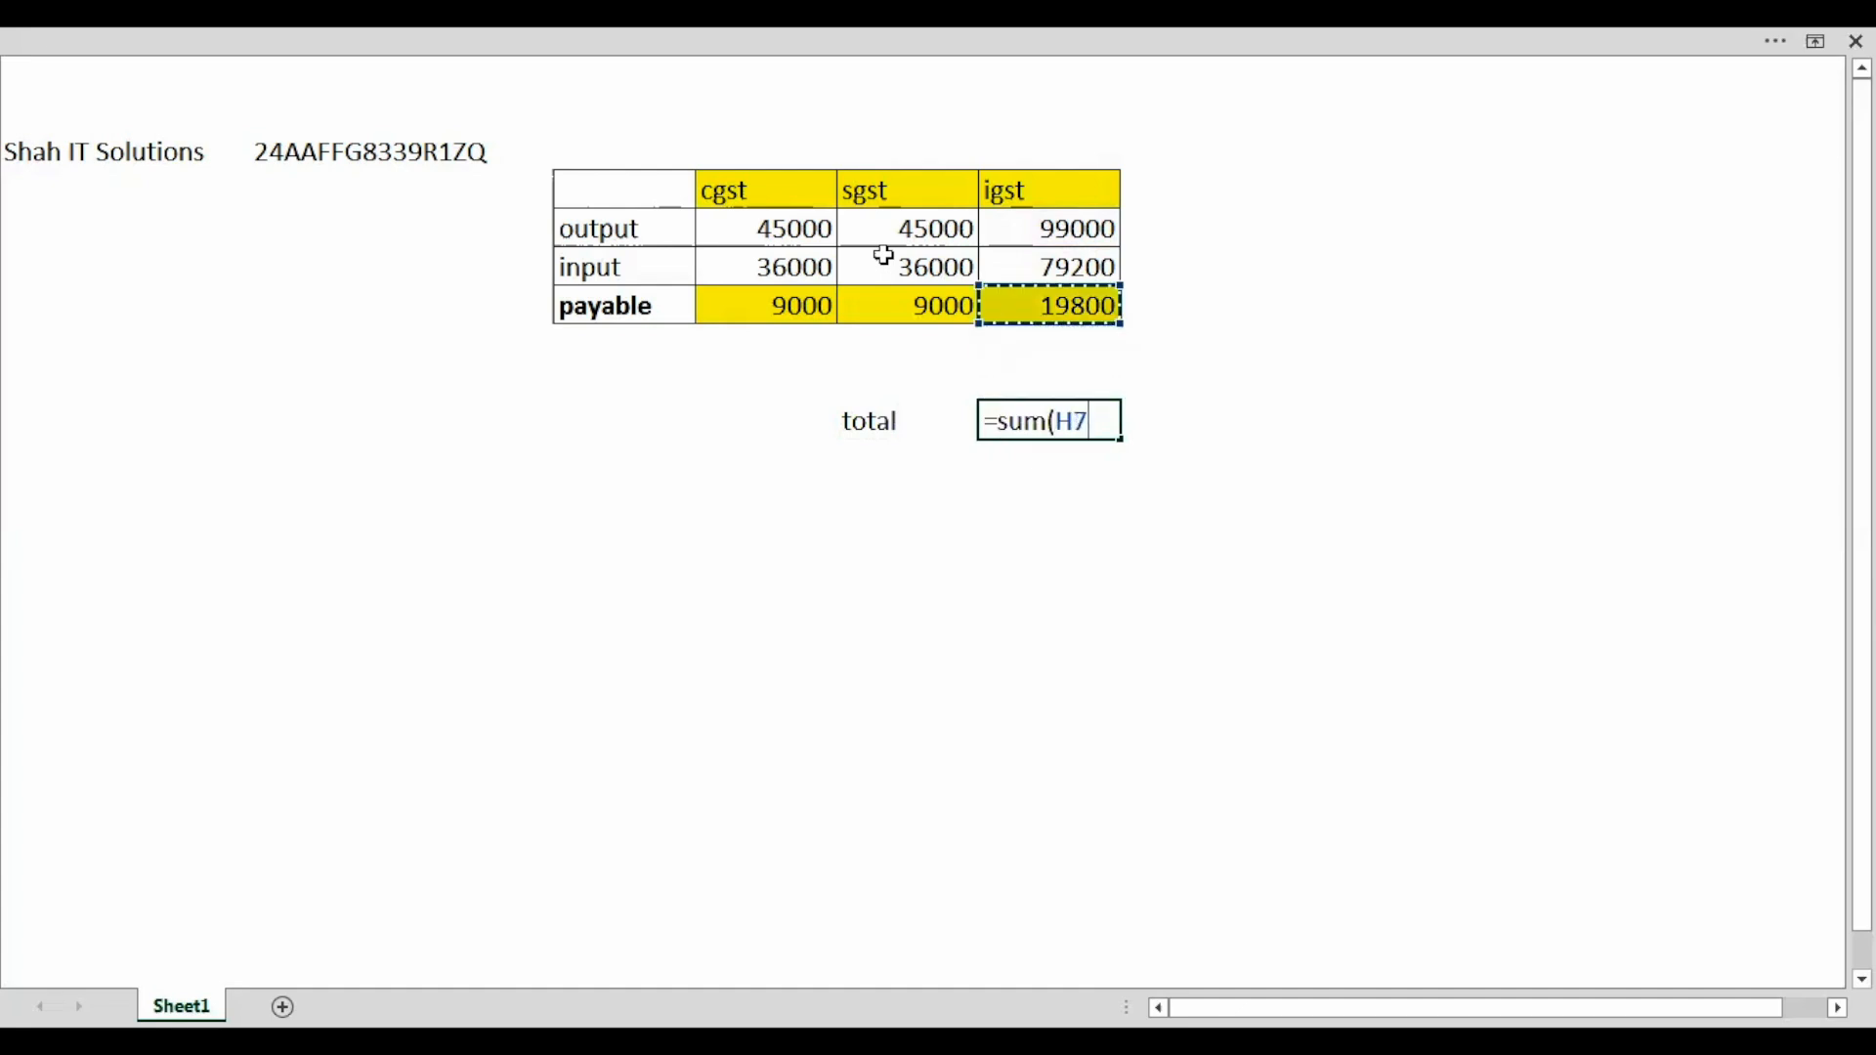
{"action": "key", "text": "shift+Left"}
{"action": "key", "text": "shift+Left"}
{"action": "type", "text": ")"}
{"action": "key", "text": "Return"}
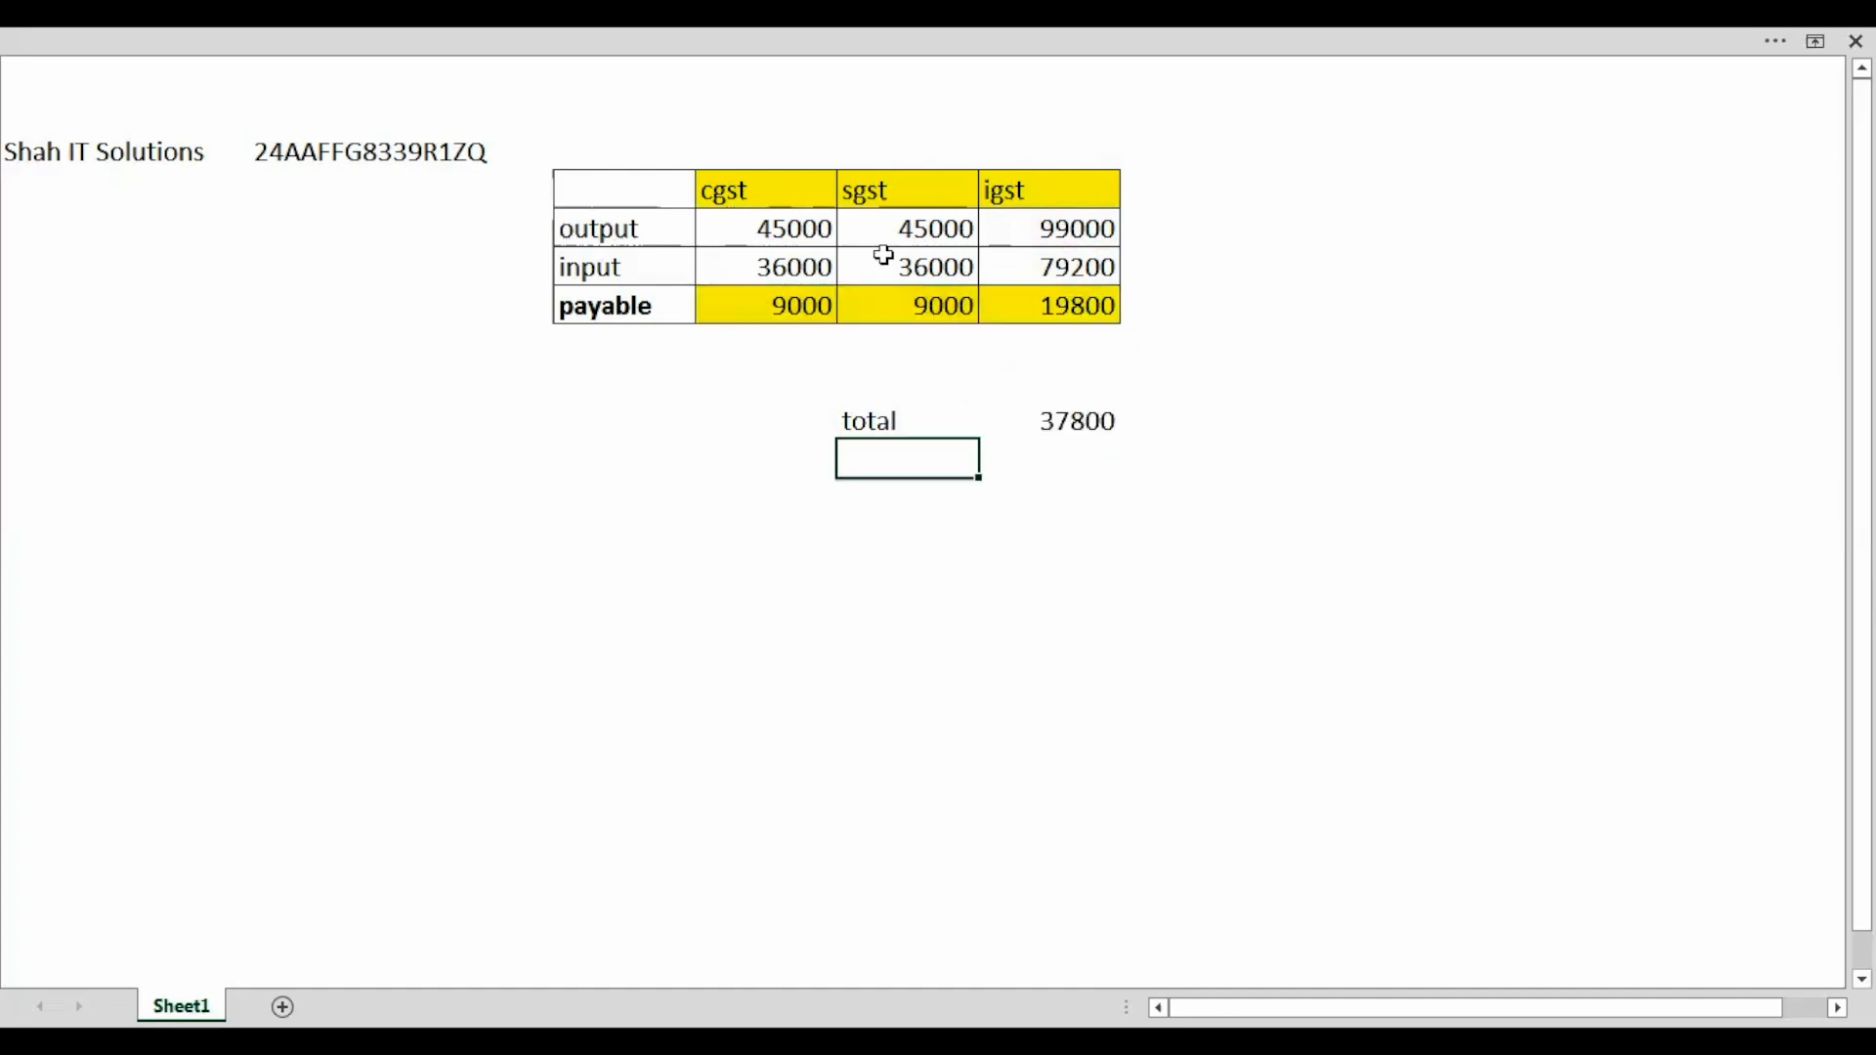
Make the total GST payable amount beside the total label bold
{"action": "key", "text": "Up"}
{"action": "key", "text": "Right"}
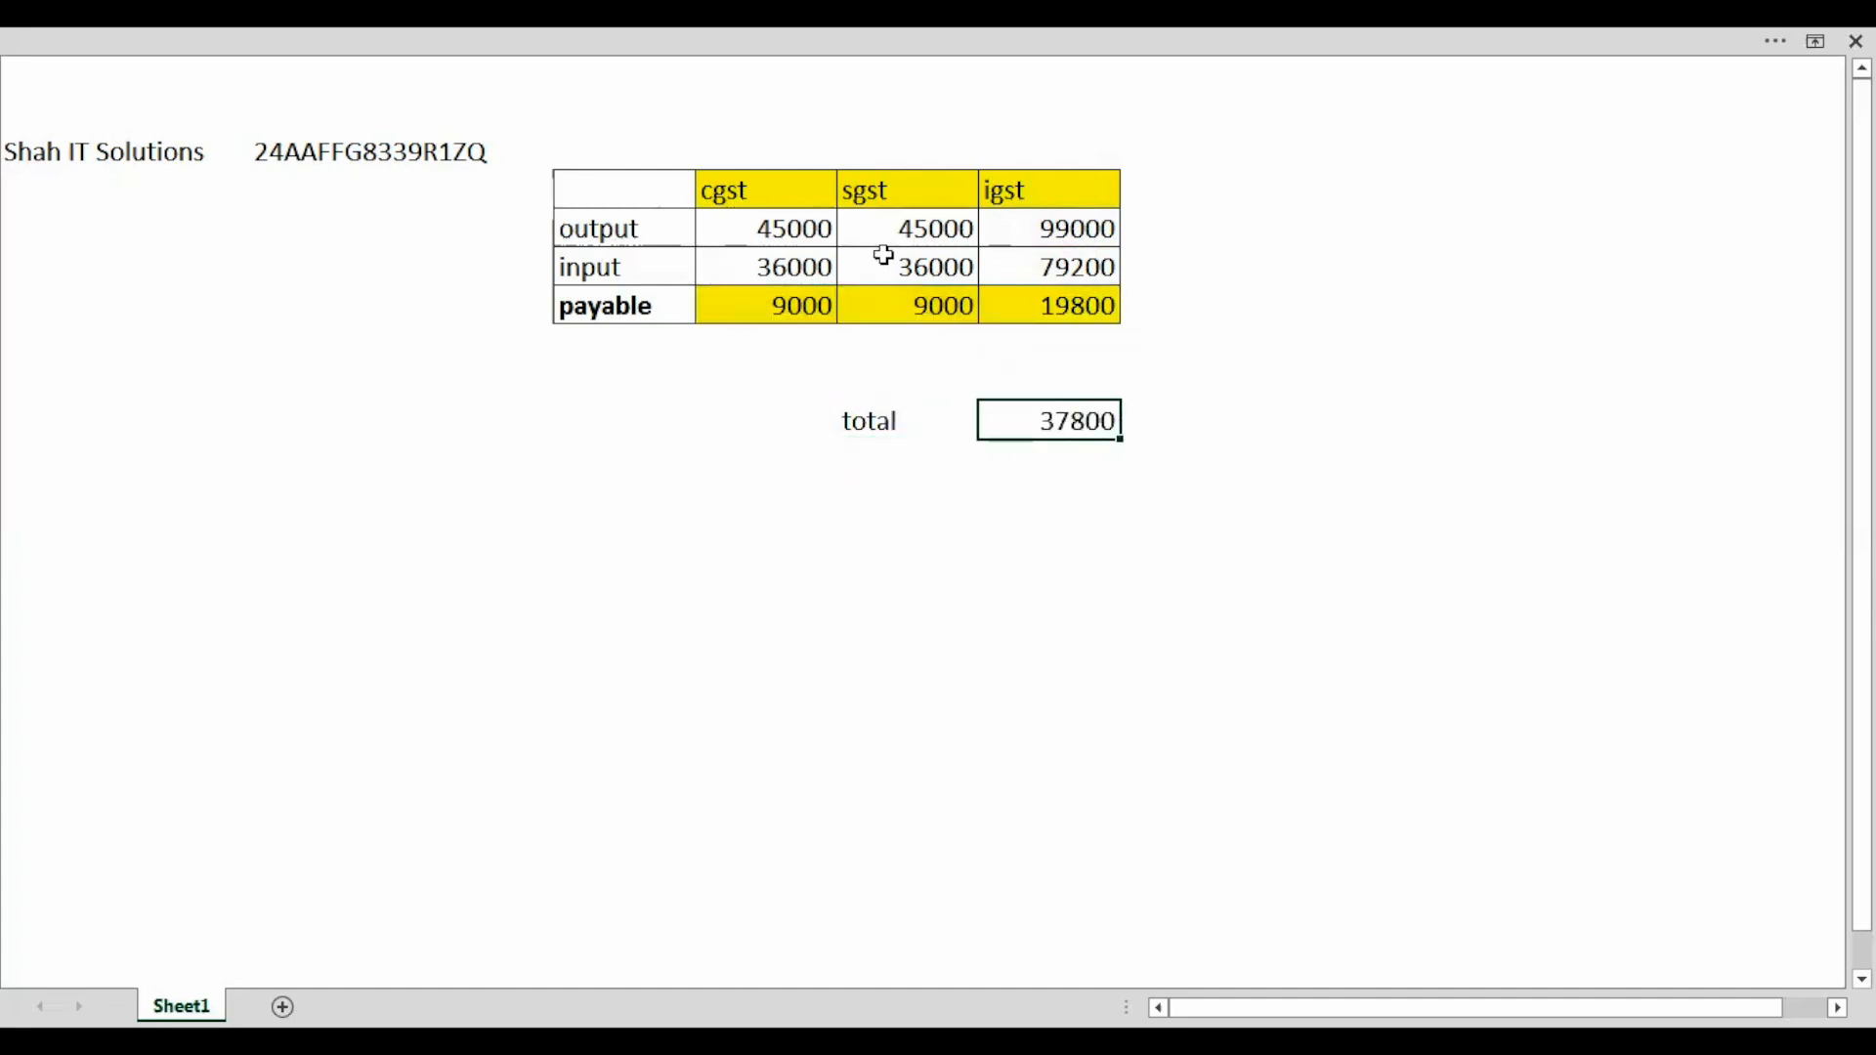
{"action": "key", "text": "ctrl+b"}
Switch to the presentation and view the Input Tax Credit slide
{"action": "key", "text": "alt+Tab"}
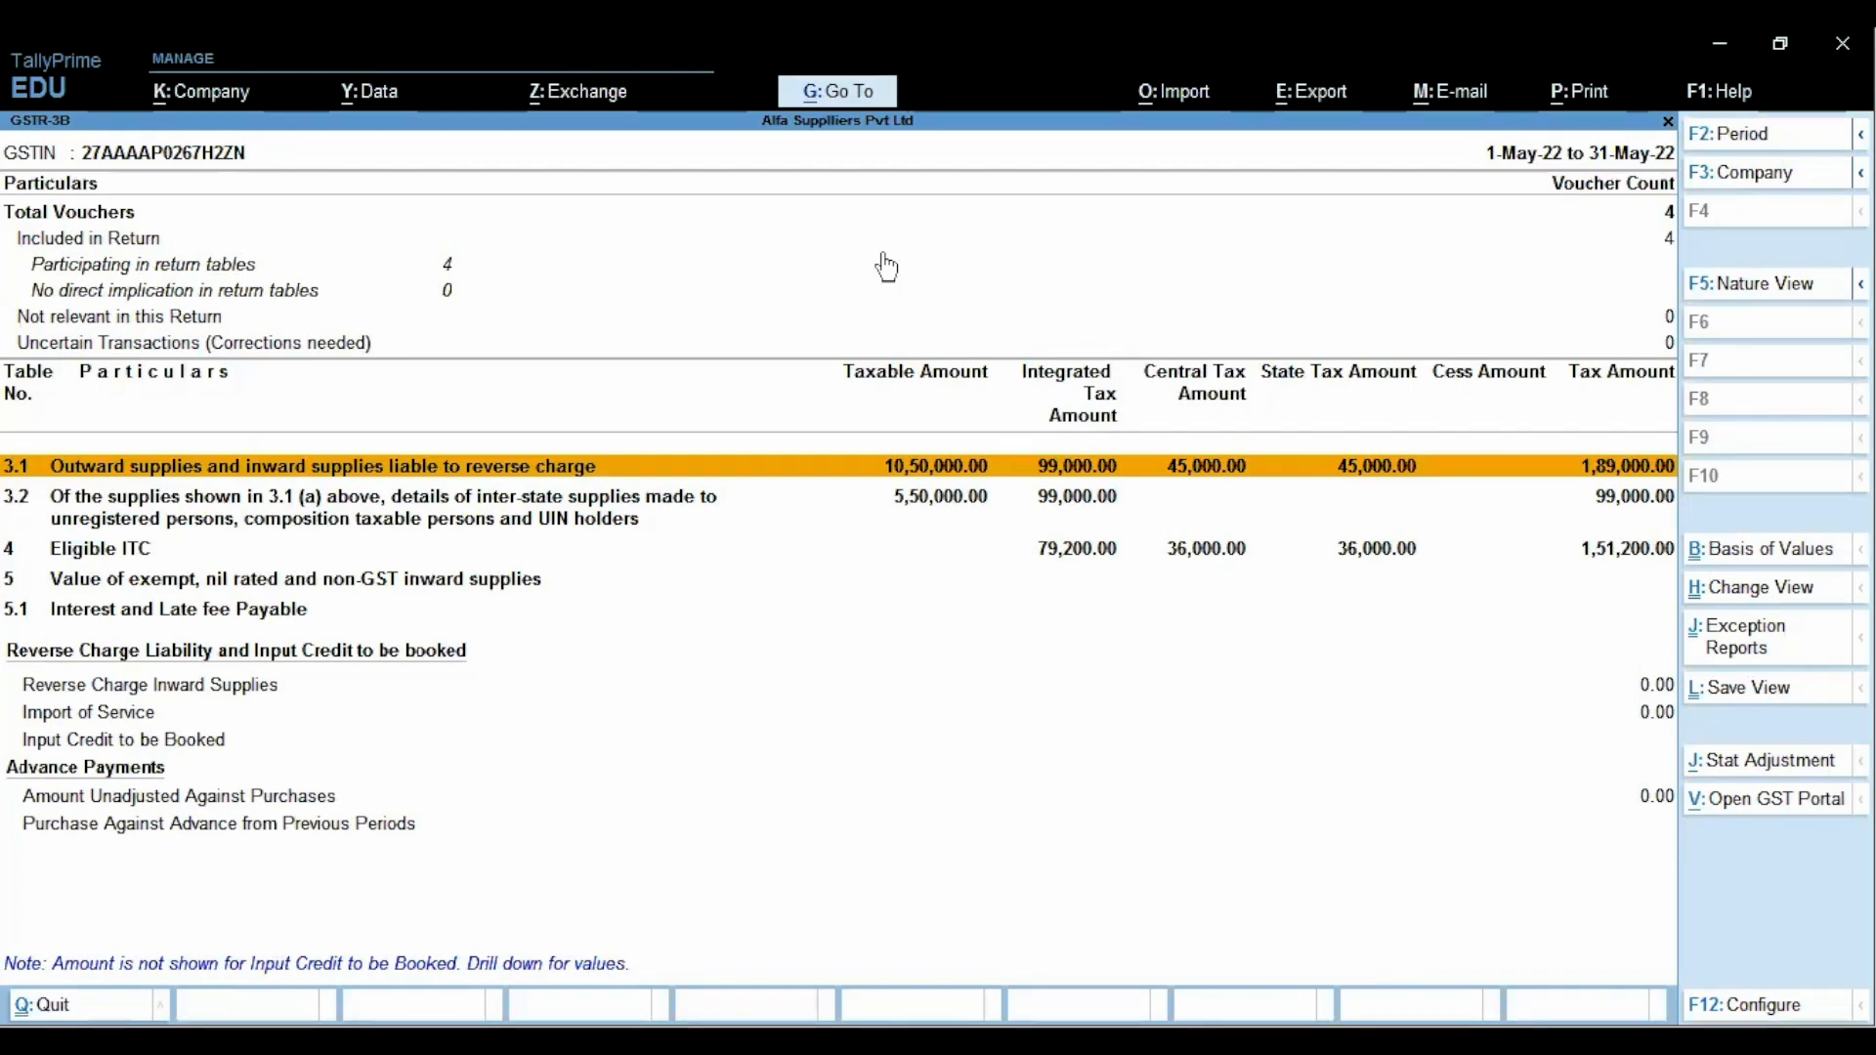
{"action": "key", "text": "alt+Tab"}
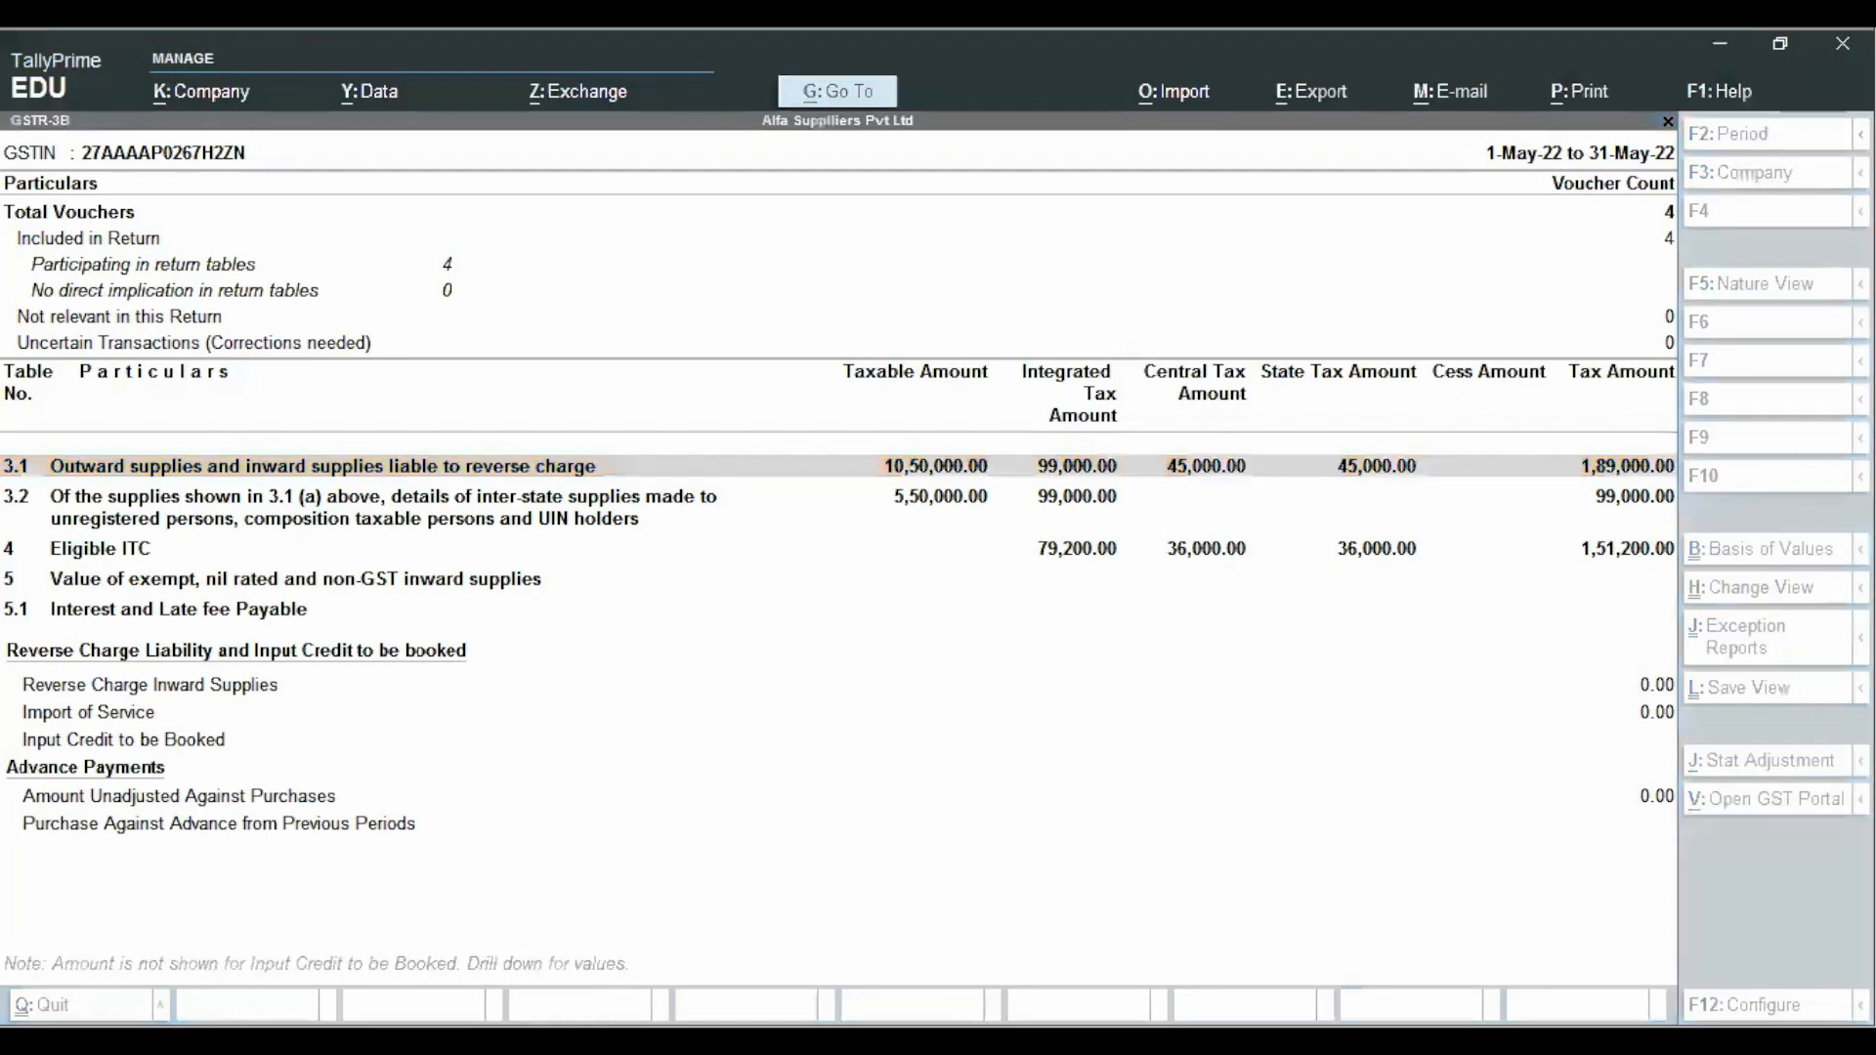
{"action": "left_click", "coordinate": [418, 618]}
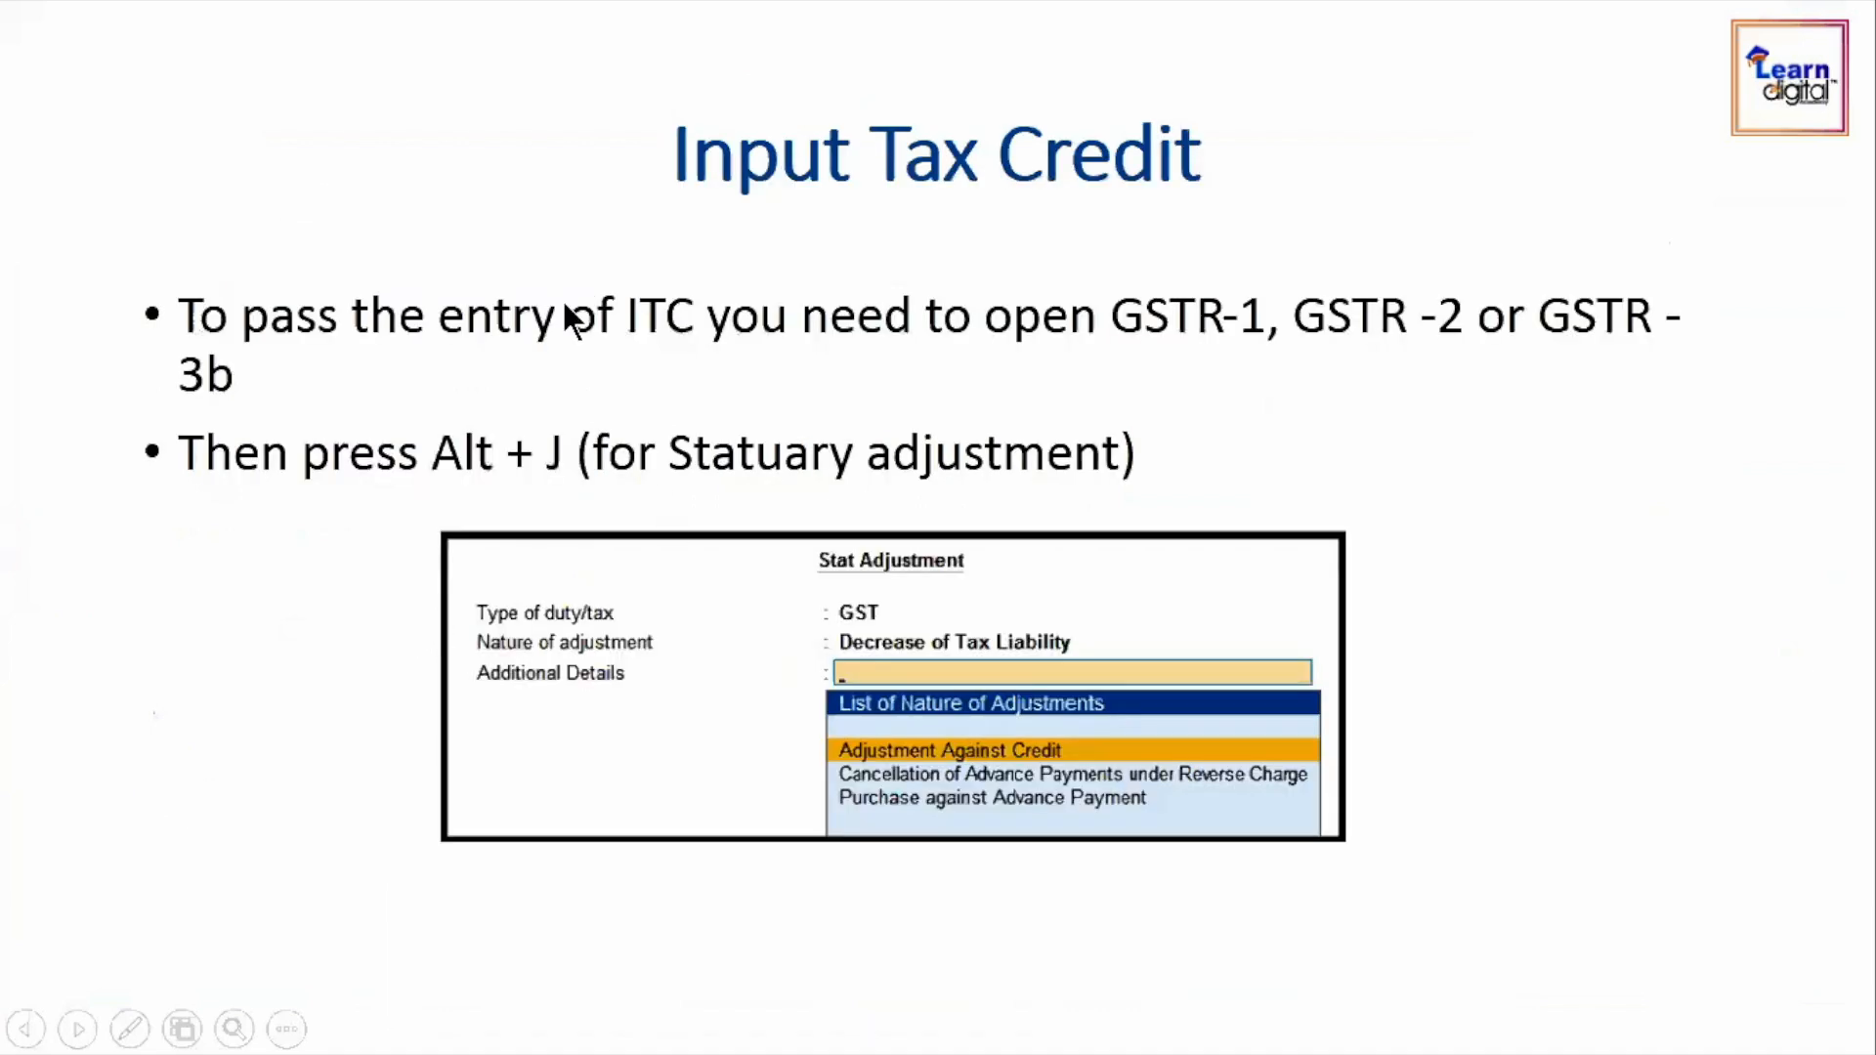
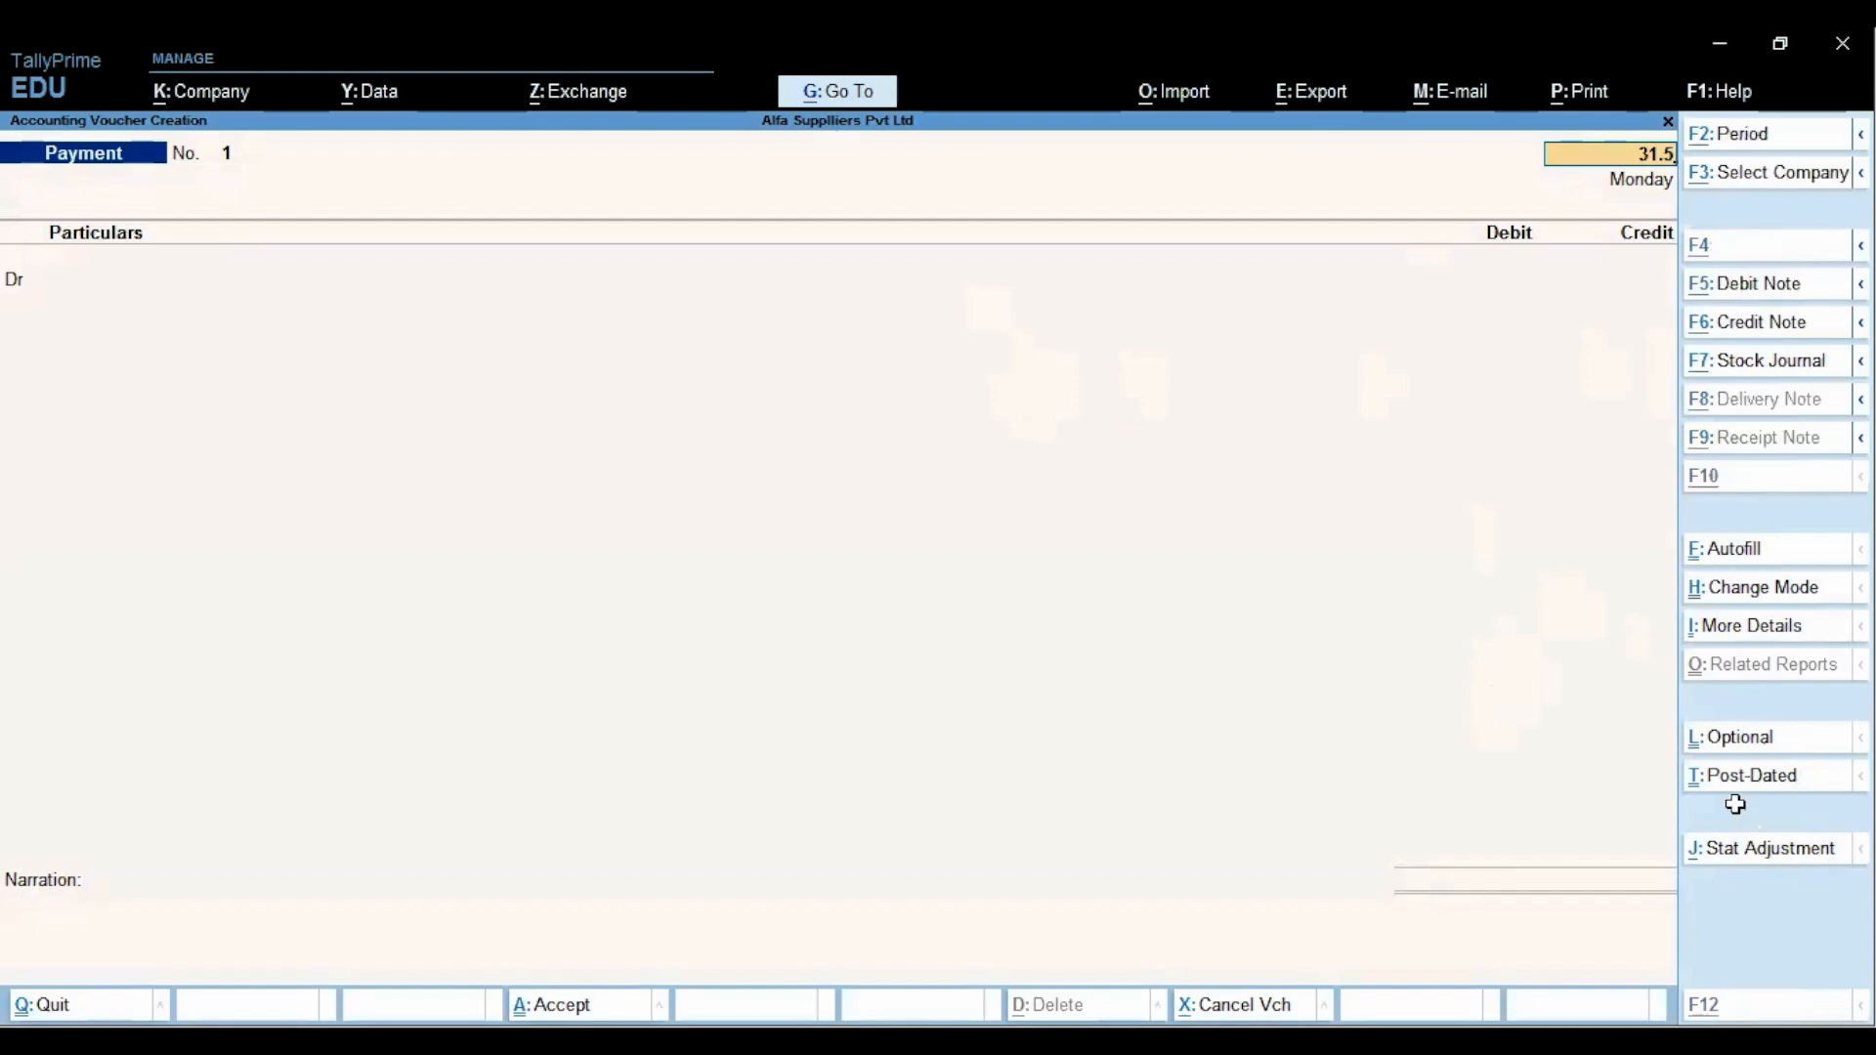
Check the Payment to Government slide in the presentation and return to the payment voucher in TallyPrime
{"action": "key", "text": "alt+Tab"}
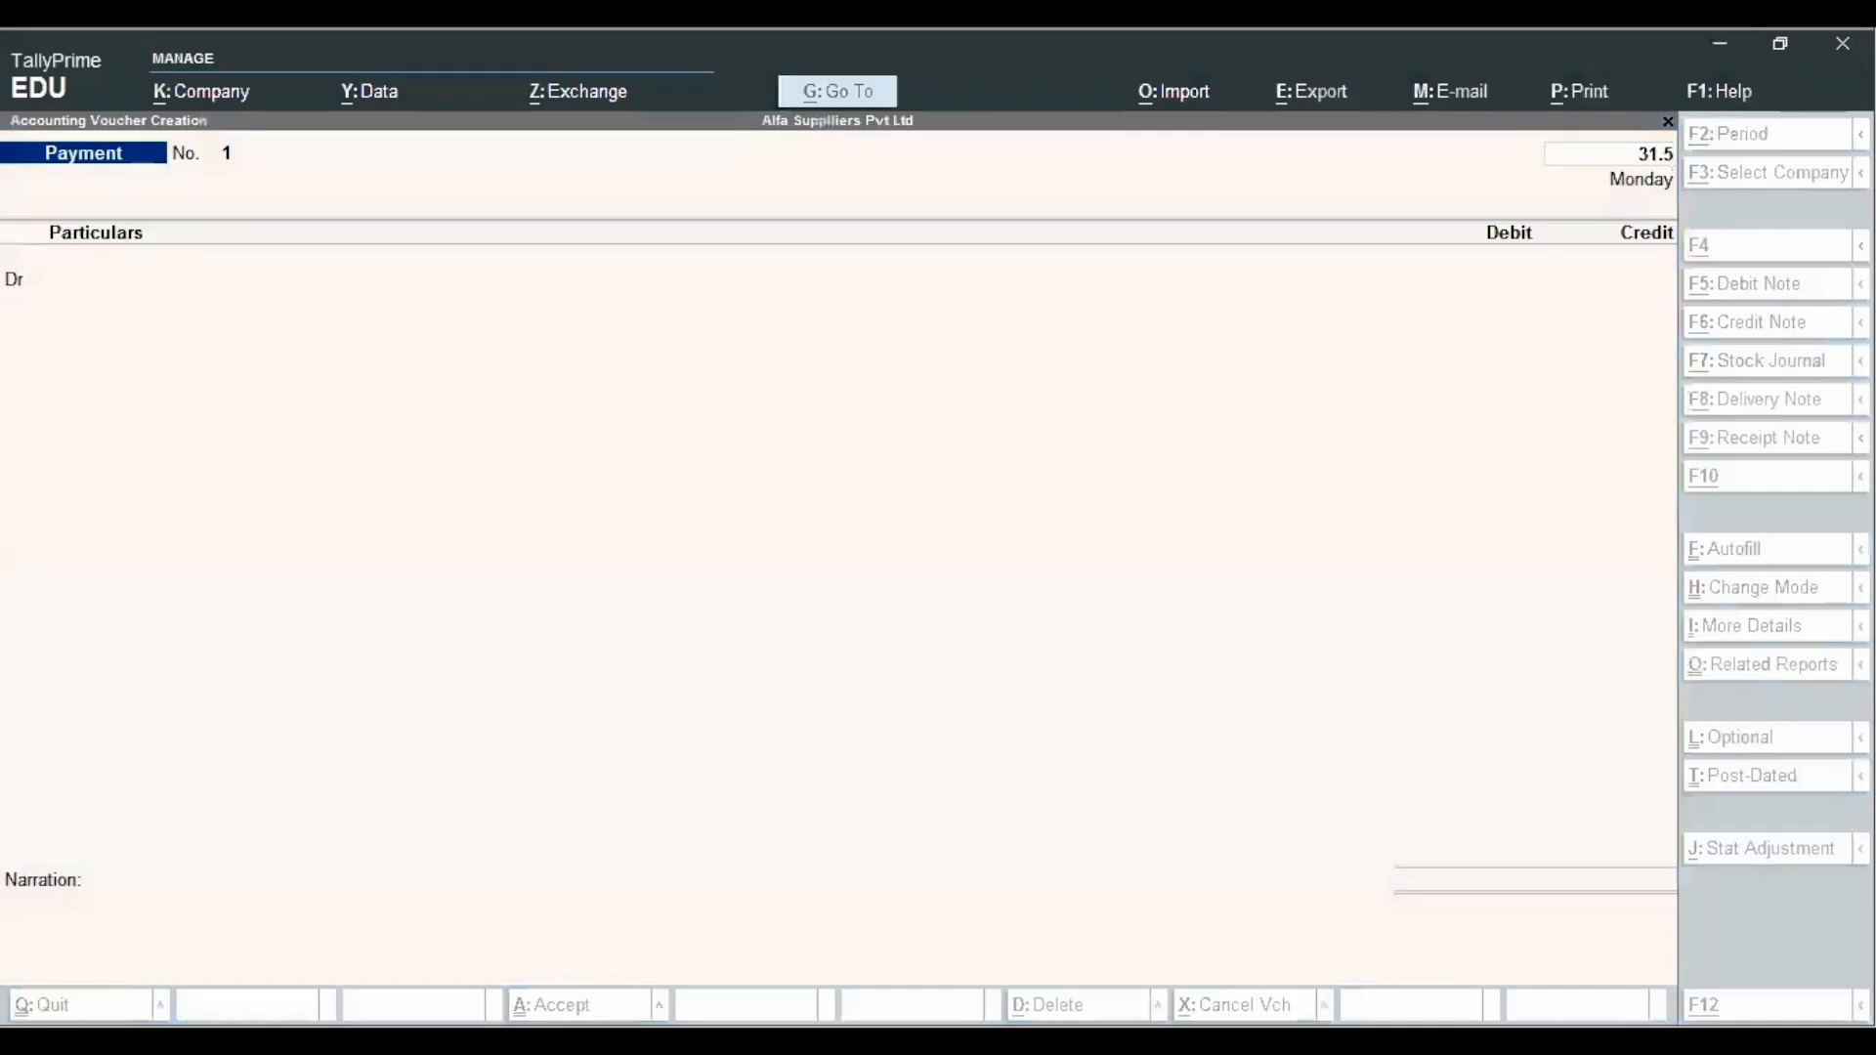
{"action": "key", "text": "alt+Tab"}
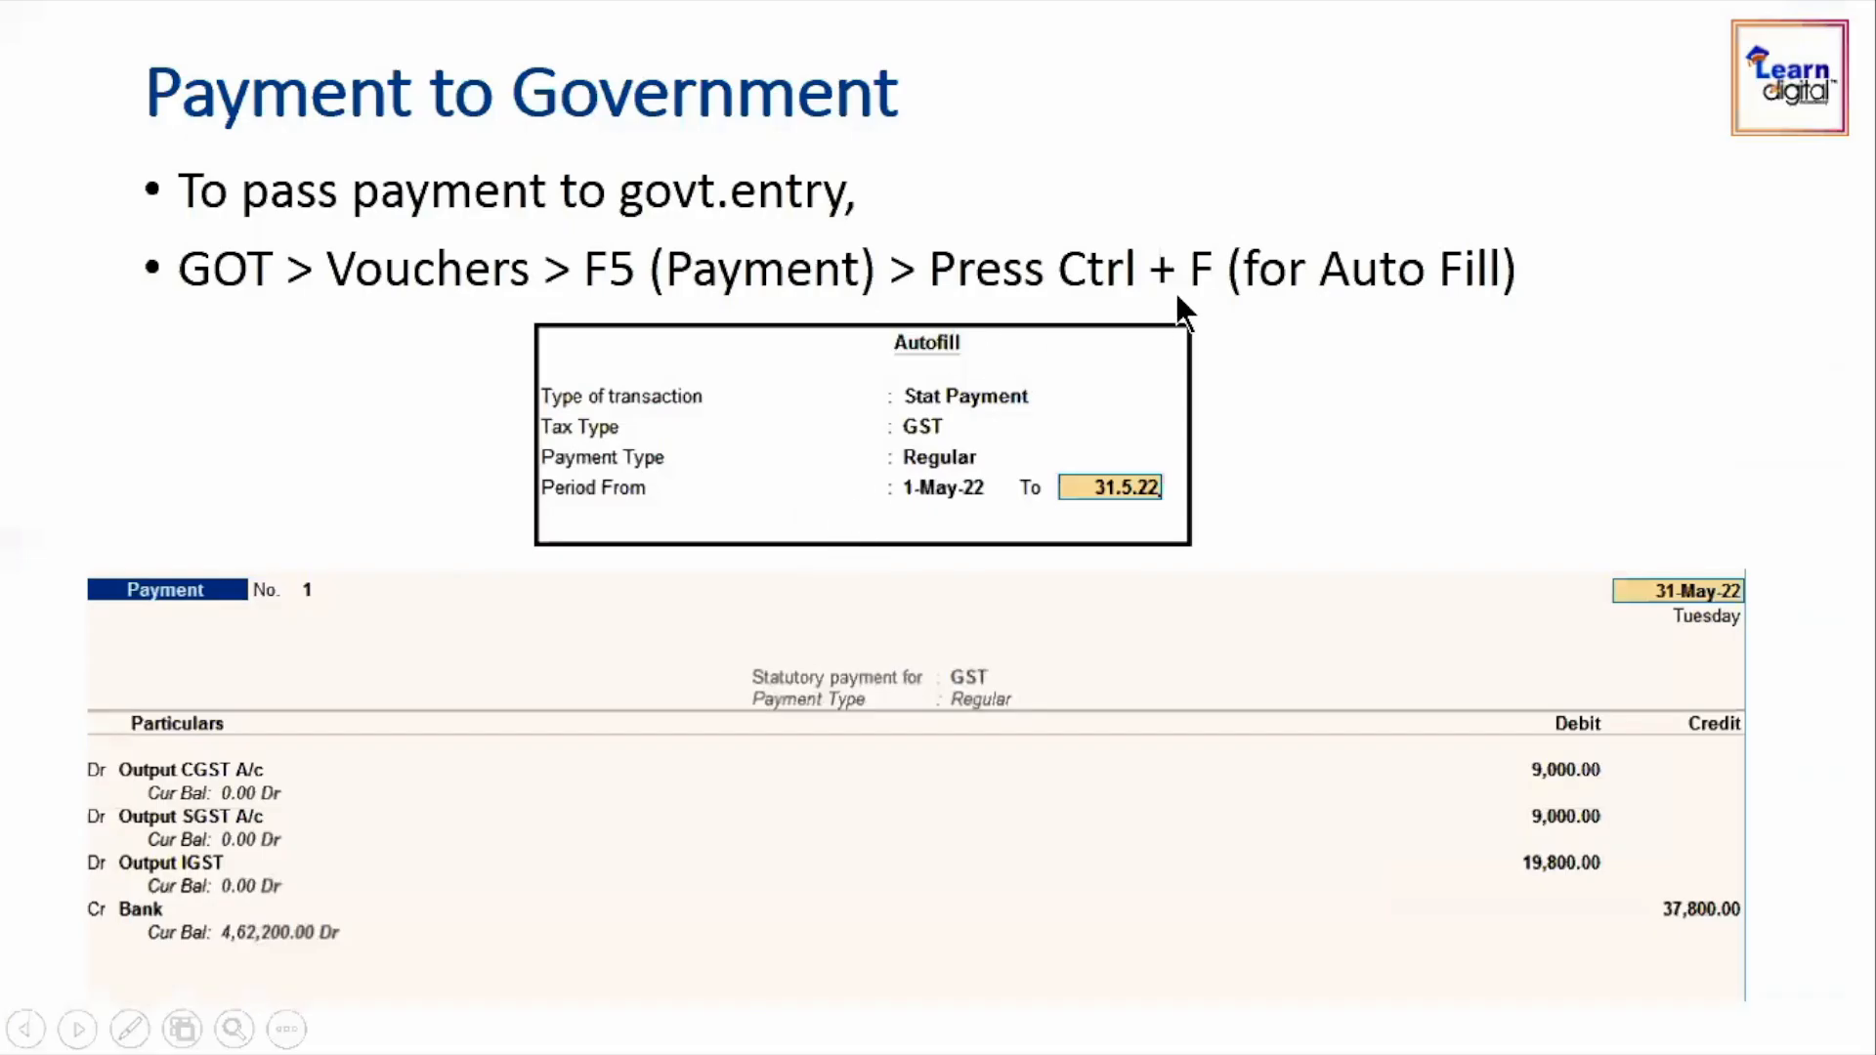
{"action": "key", "text": "alt+Tab"}
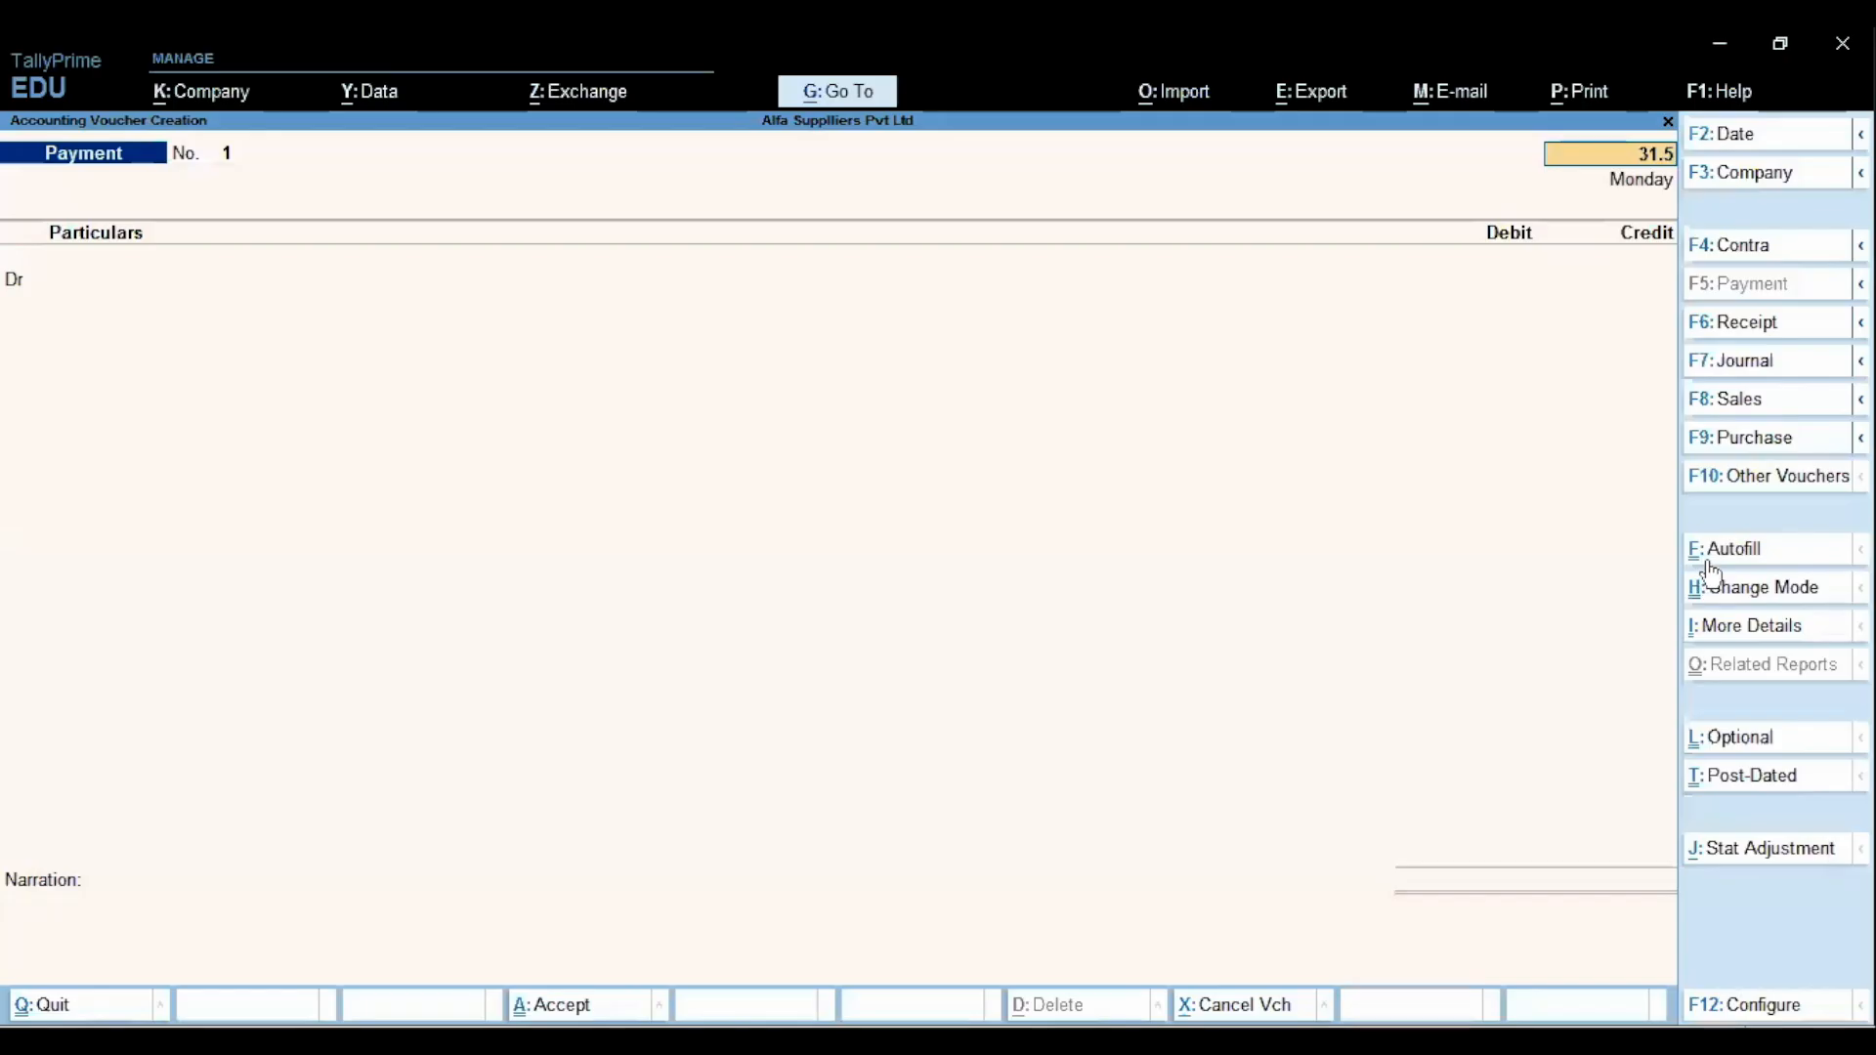
Autofill the payment voucher as a Regular GST Stat Payment for the period 1.5 to 31.5, keeping the offered voucher date
{"action": "left_click", "coordinate": [1716, 551]}
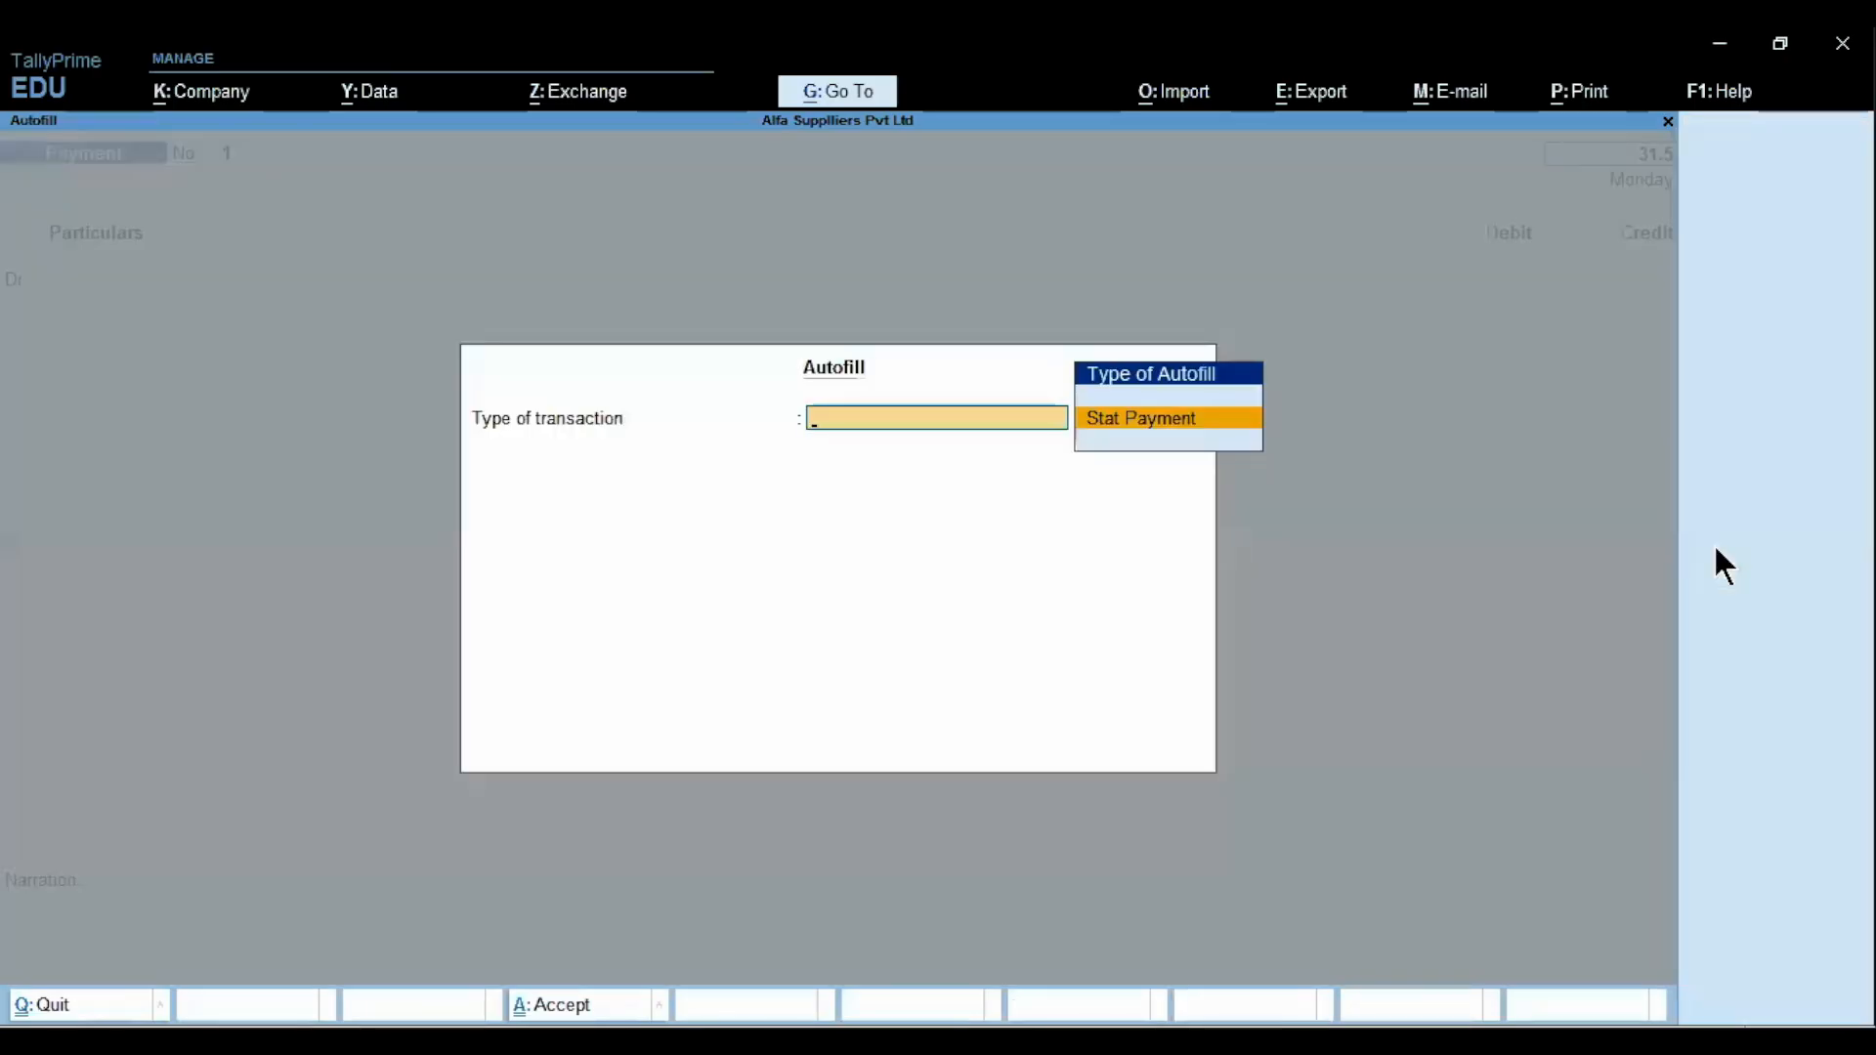
{"action": "key", "text": "Return"}
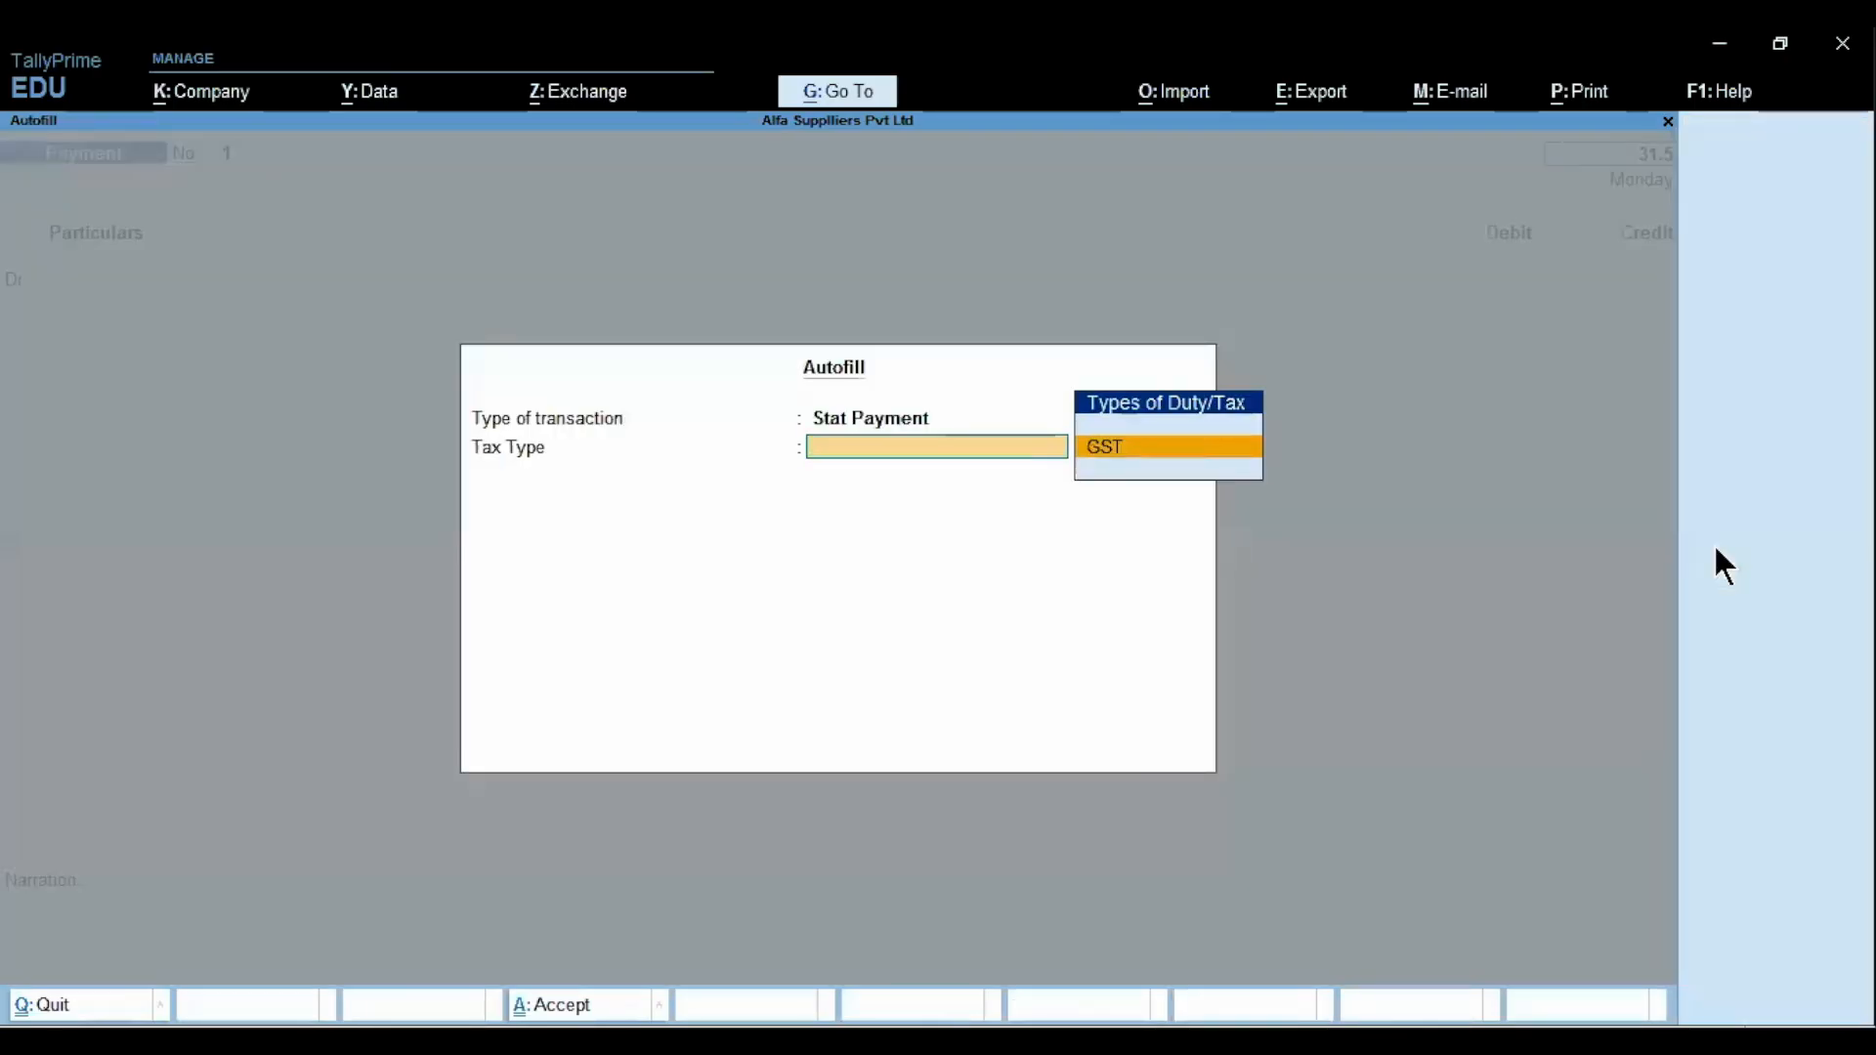
{"action": "key", "text": "Return"}
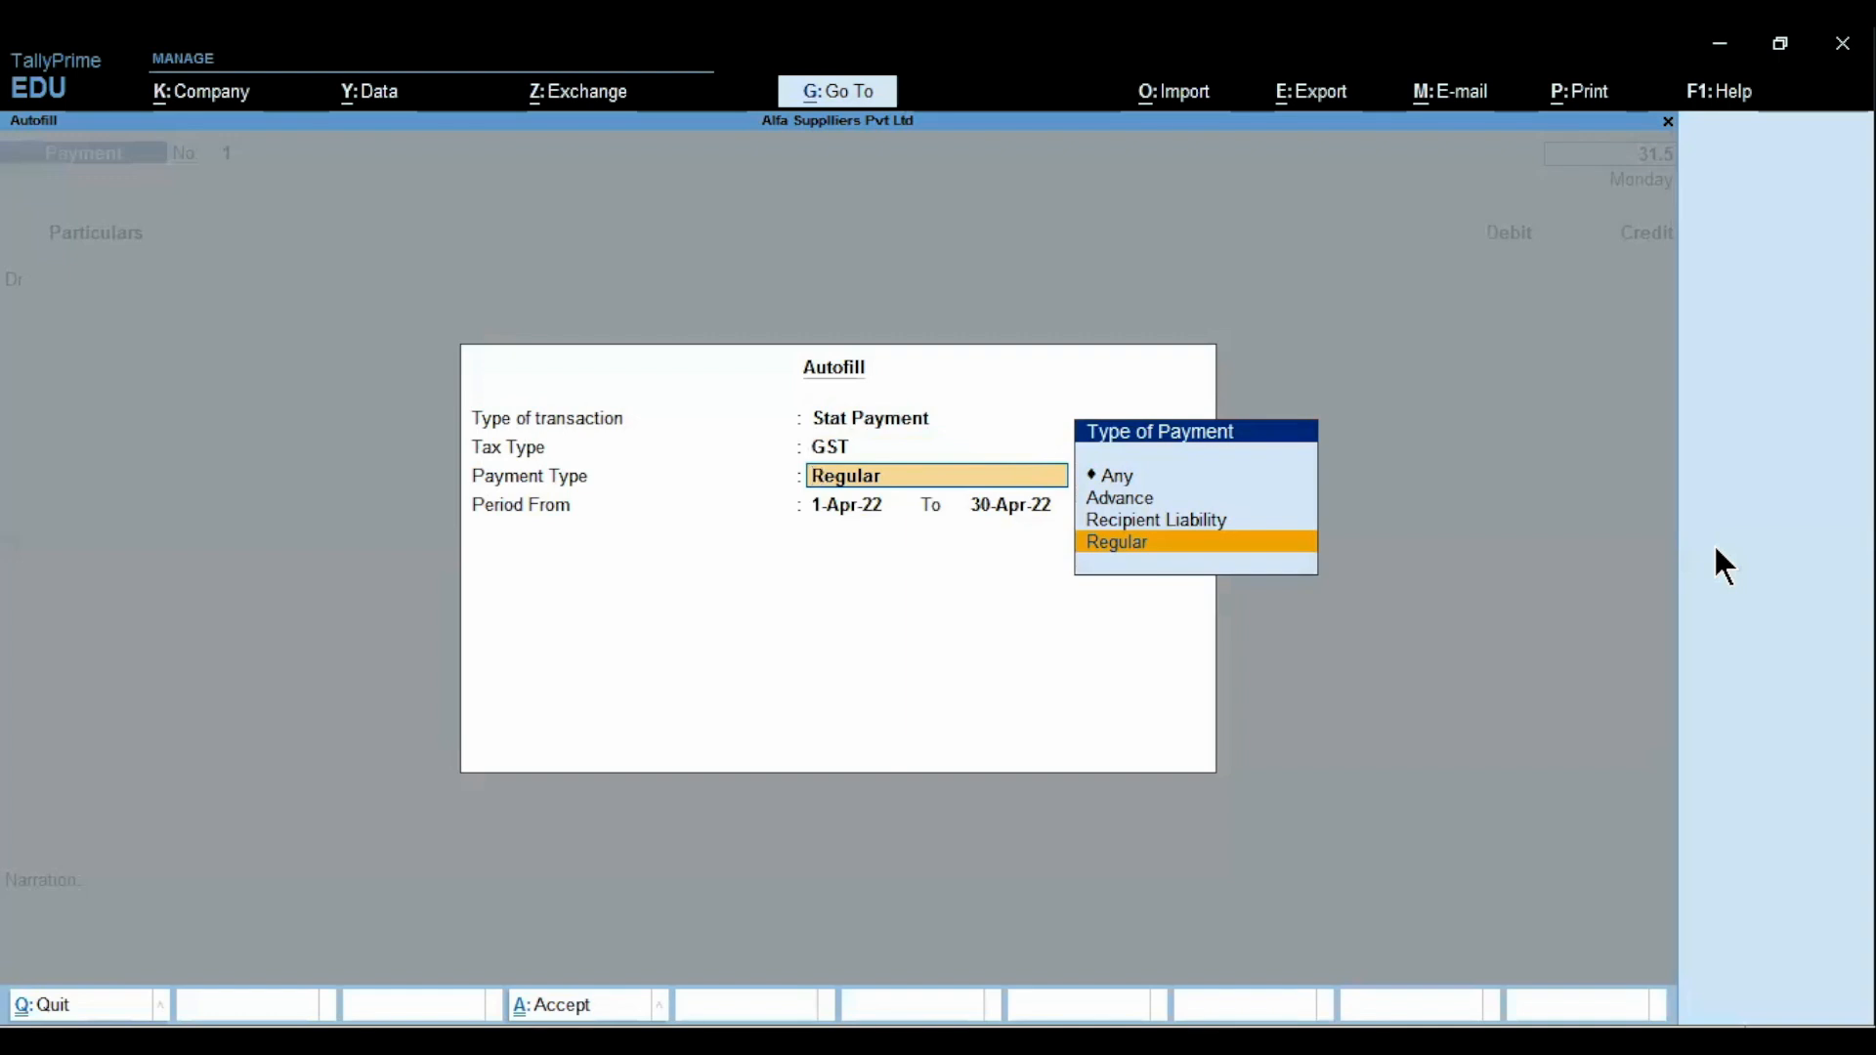
{"action": "key", "text": "Return"}
{"action": "type", "text": "1.5"}
{"action": "key", "text": "Return"}
{"action": "type", "text": "31.5"}
{"action": "key", "text": "Return"}
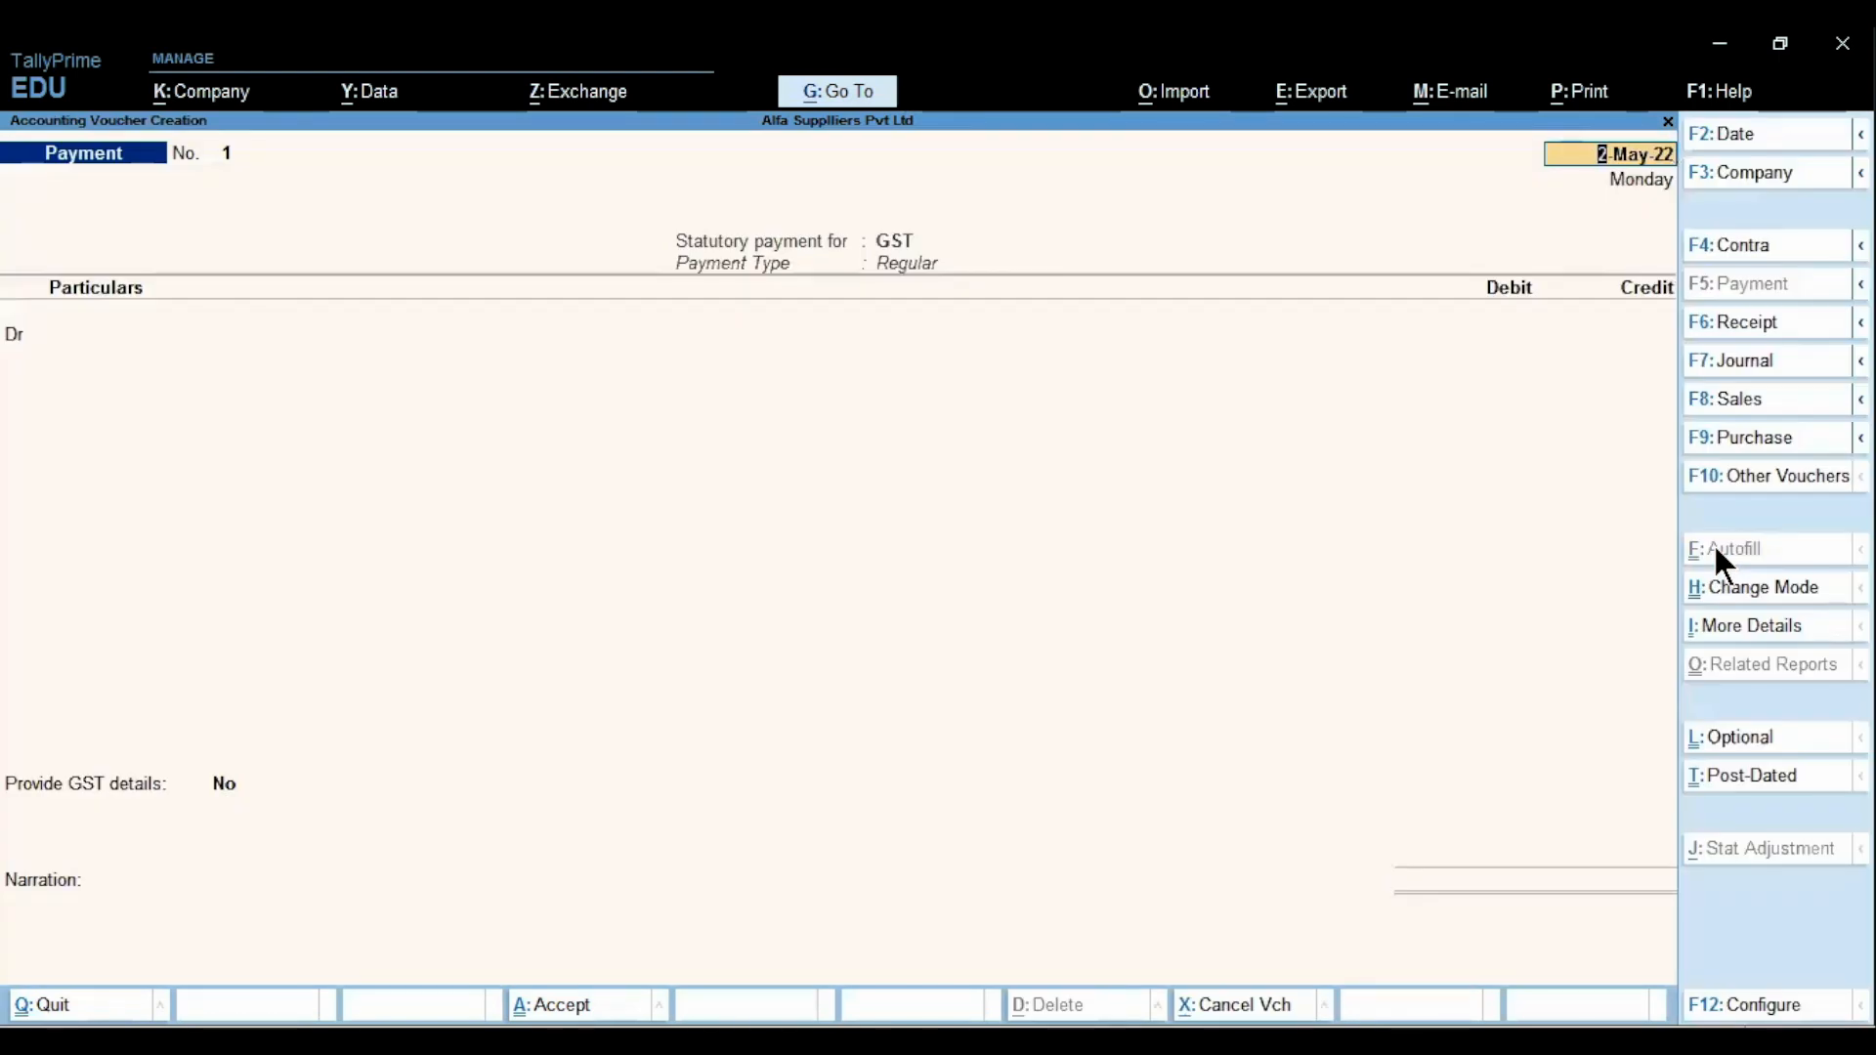
{"action": "key", "text": "Return"}
Switch to Excel and add an "adjustment" label below the total label
{"action": "key", "text": "alt"}
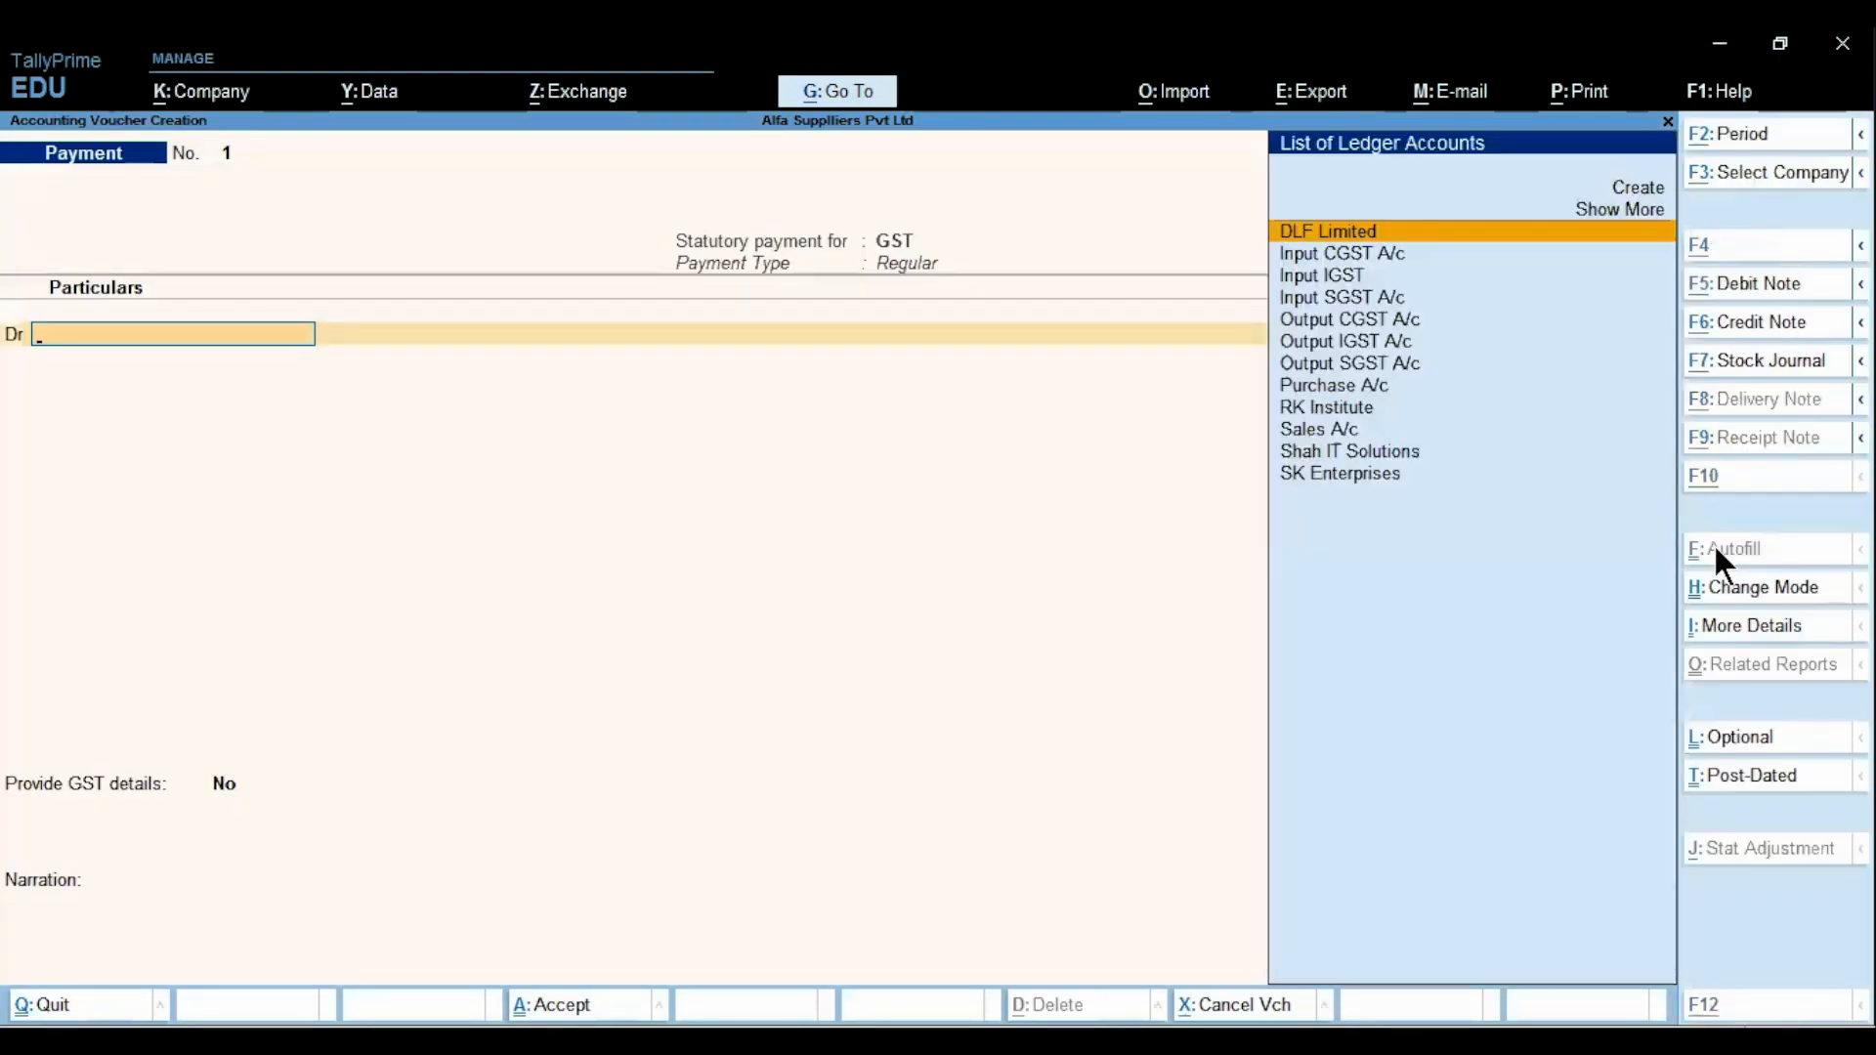
{"action": "key", "text": "alt+Tab"}
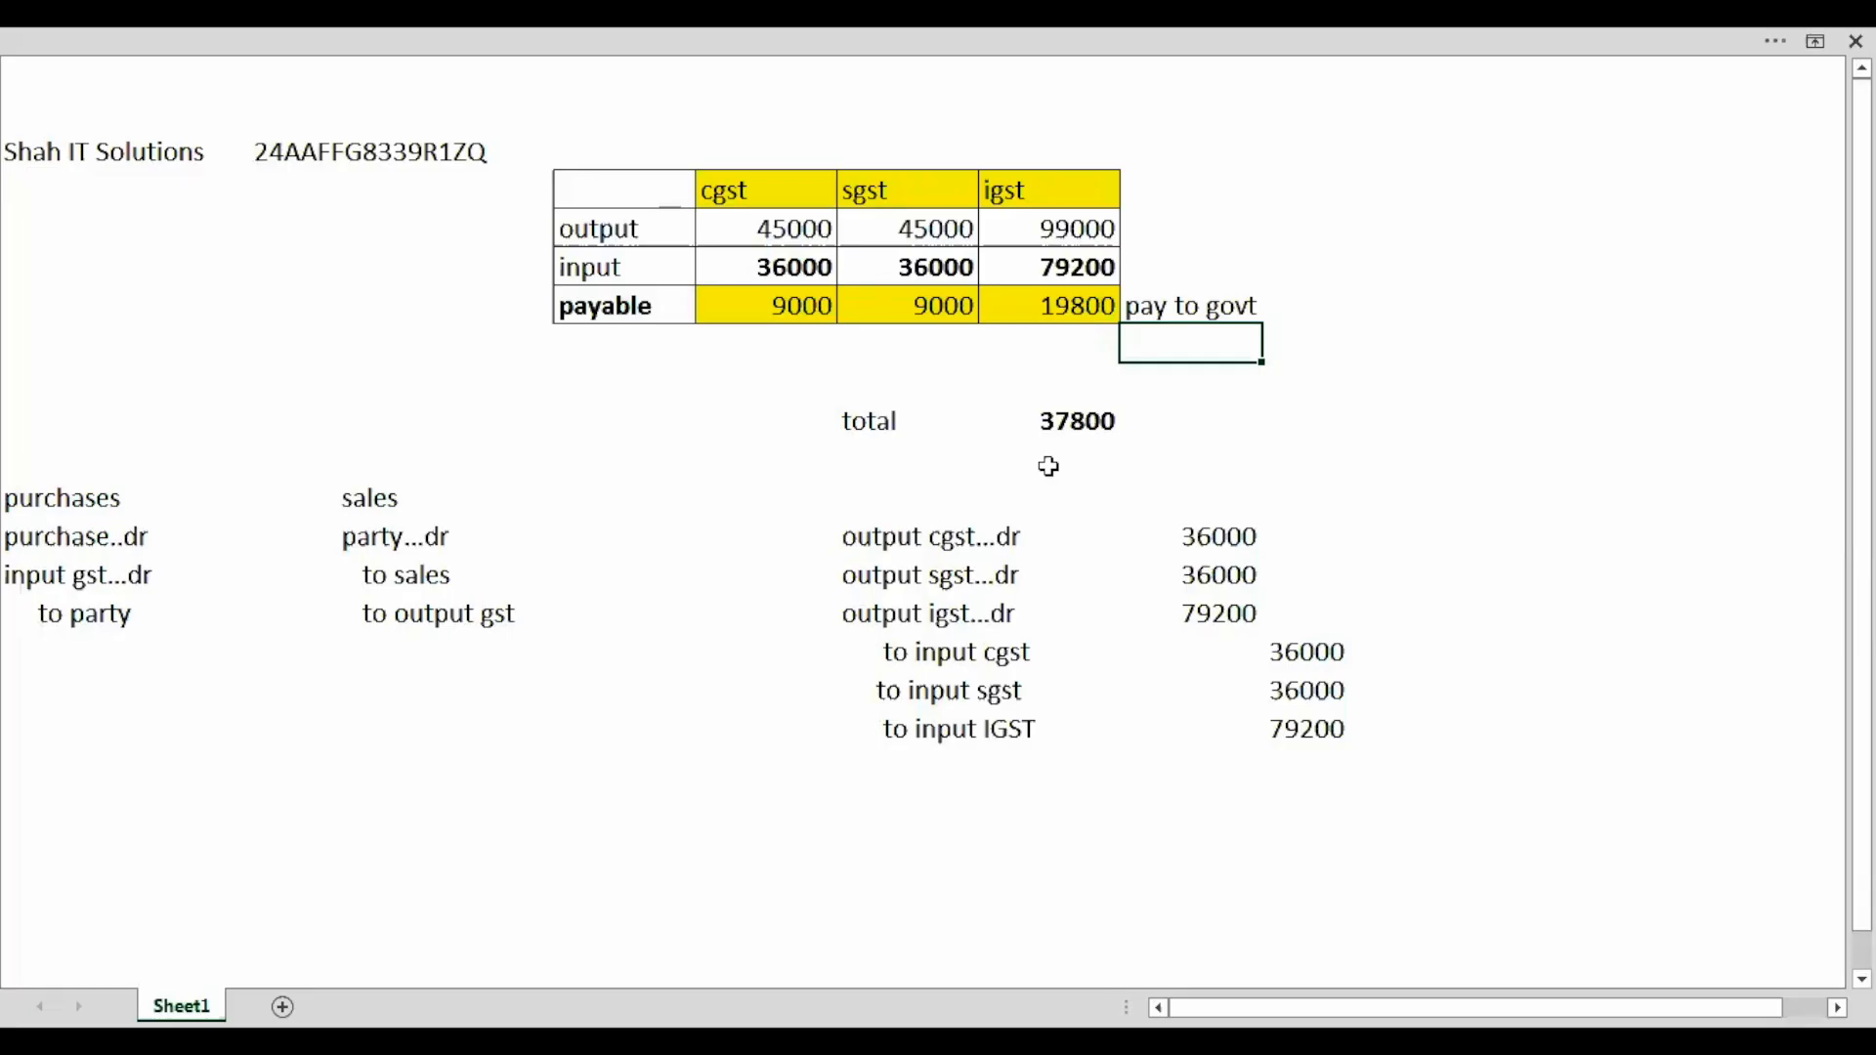
{"action": "left_click", "coordinate": [948, 475]}
{"action": "type", "text": "adjustment"}
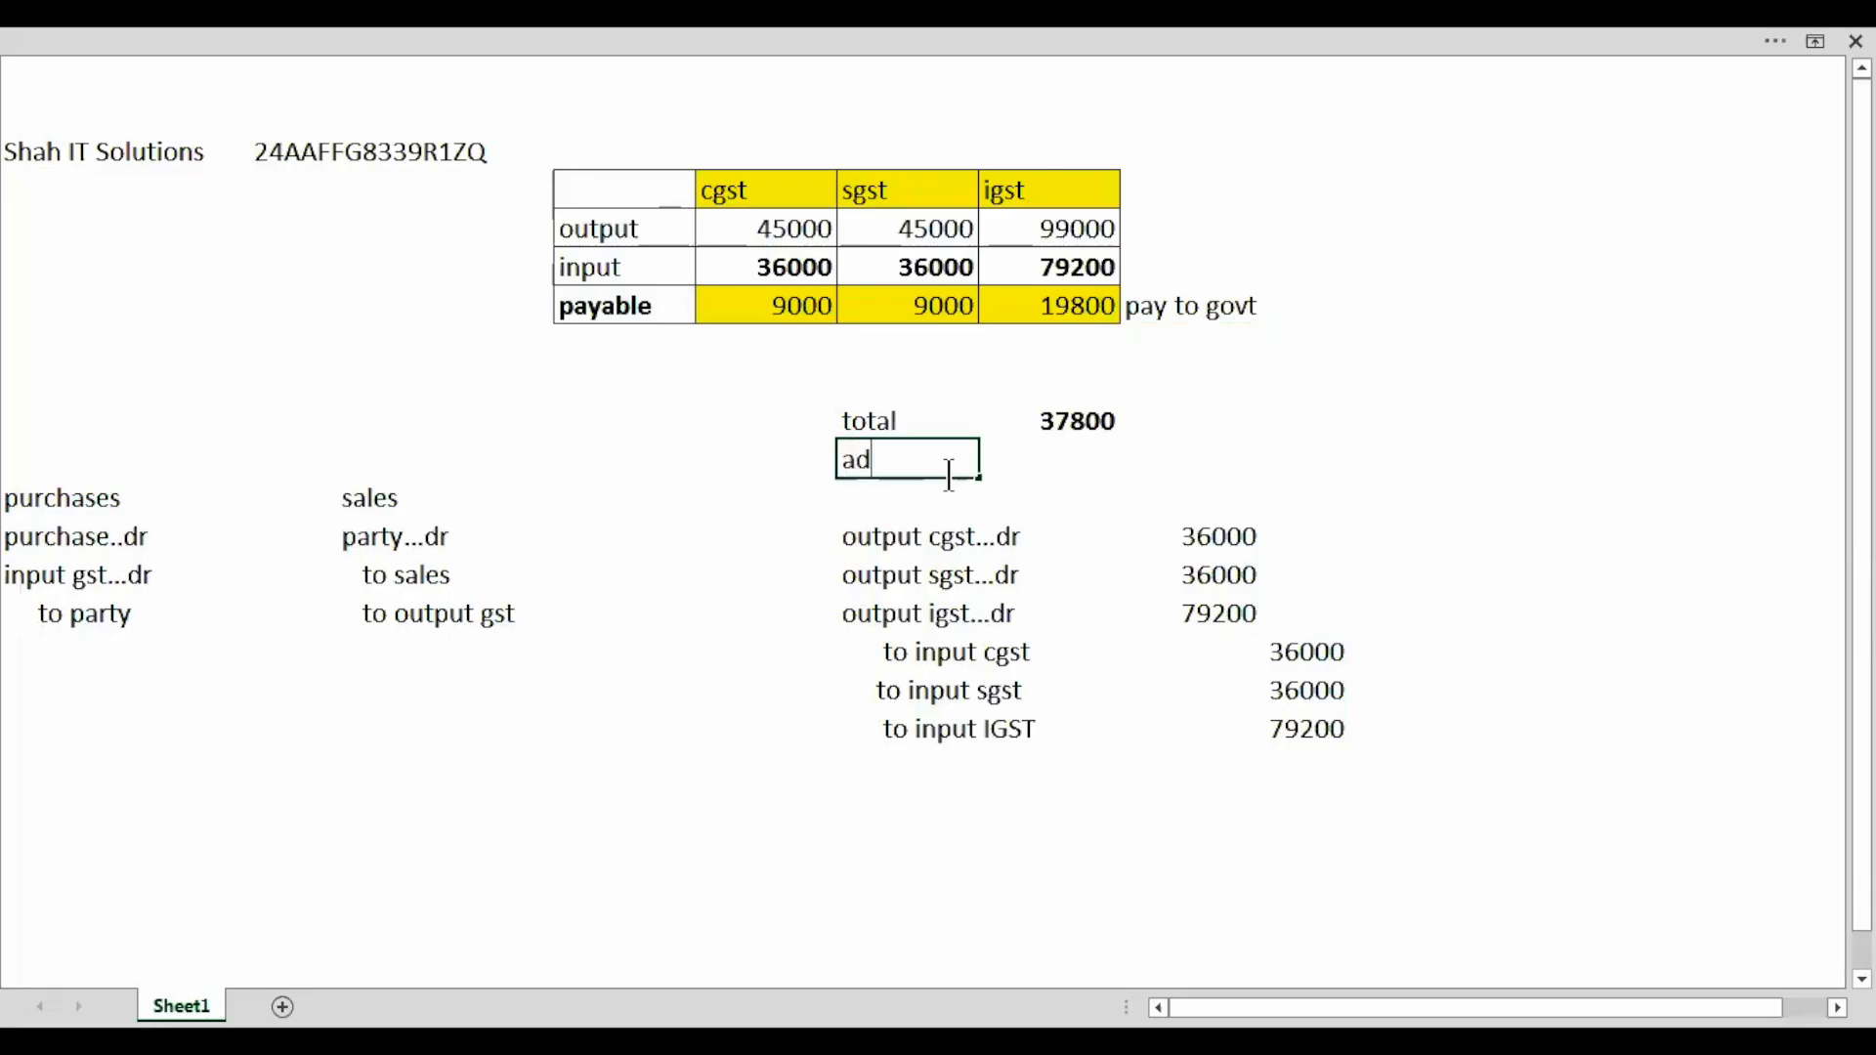
Add a "payment" heading in the empty area above and to the right of the GST table
{"action": "key", "text": "Right"}
{"action": "key", "text": "Right"}
{"action": "key", "text": "Right"}
{"action": "key", "text": "Right"}
{"action": "key", "text": "Right"}
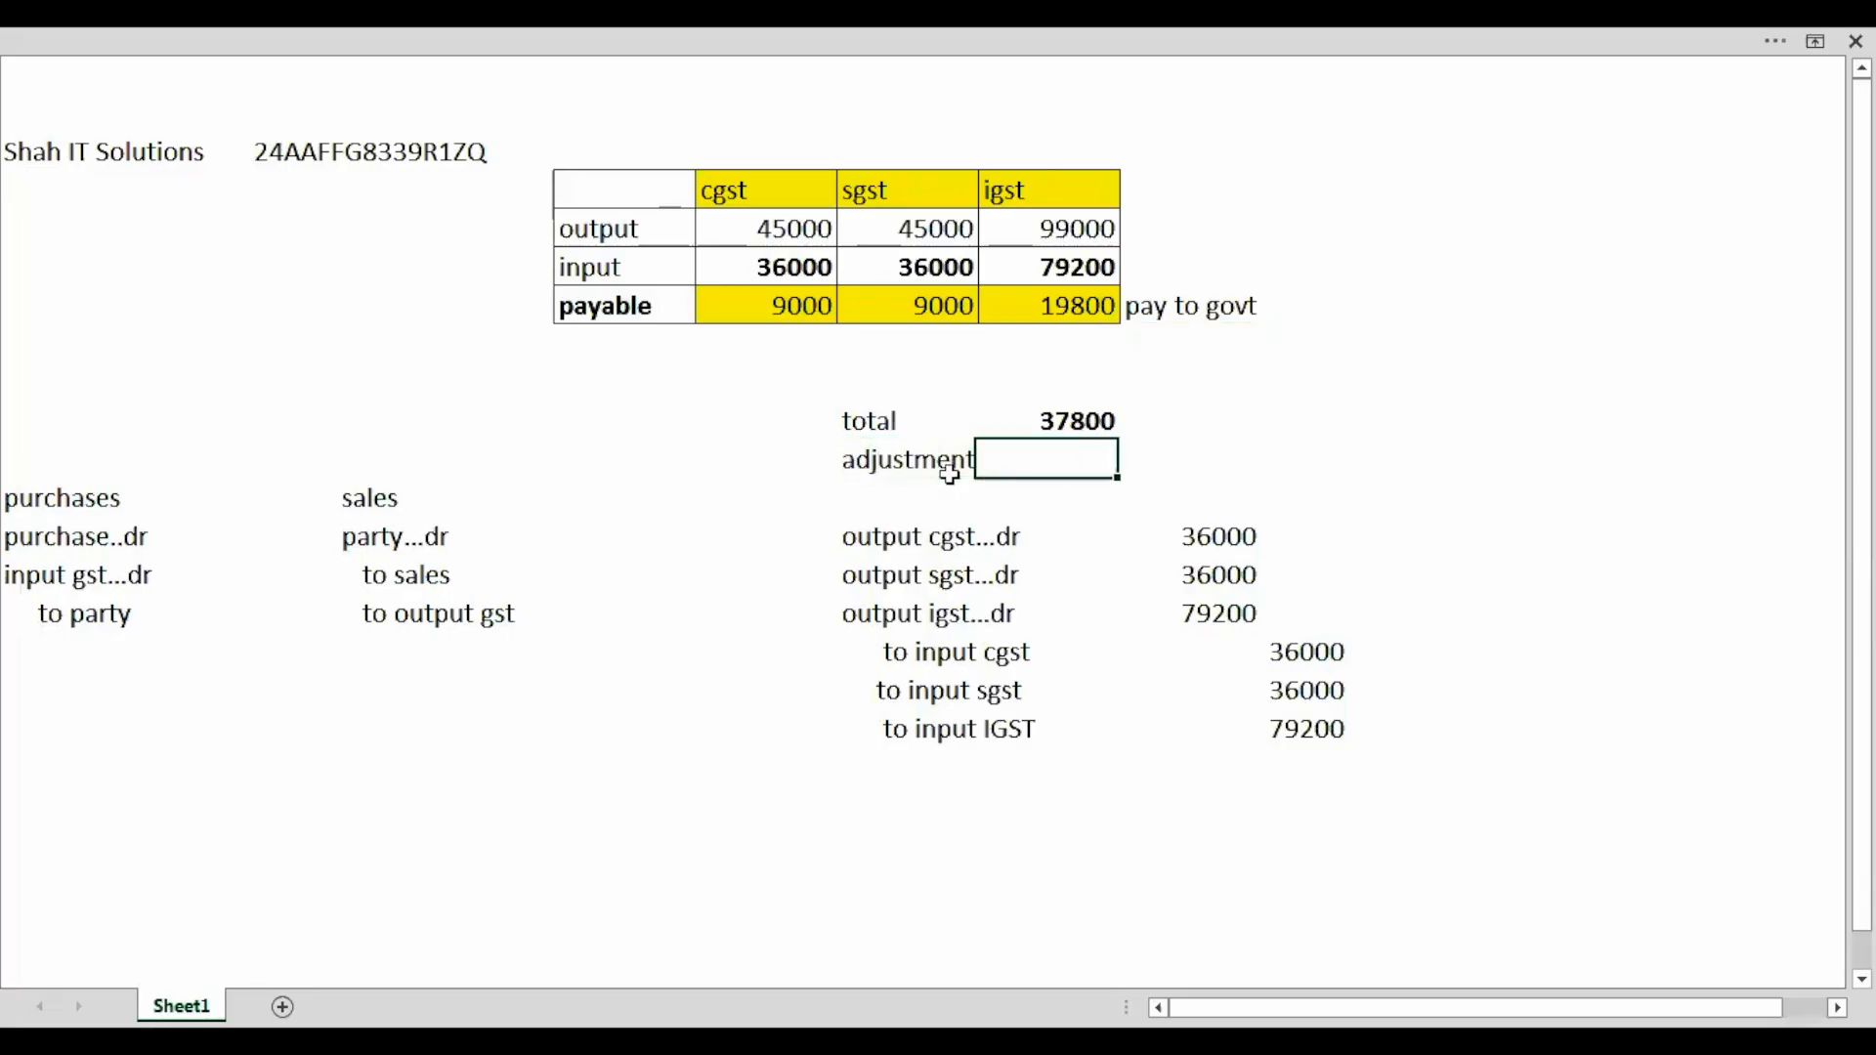
{"action": "key", "text": "Up"}
{"action": "key", "text": "Up"}
{"action": "key", "text": "Up"}
{"action": "key", "text": "Up"}
{"action": "key", "text": "Up"}
{"action": "key", "text": "Up"}
{"action": "key", "text": "Up"}
{"action": "key", "text": "Up"}
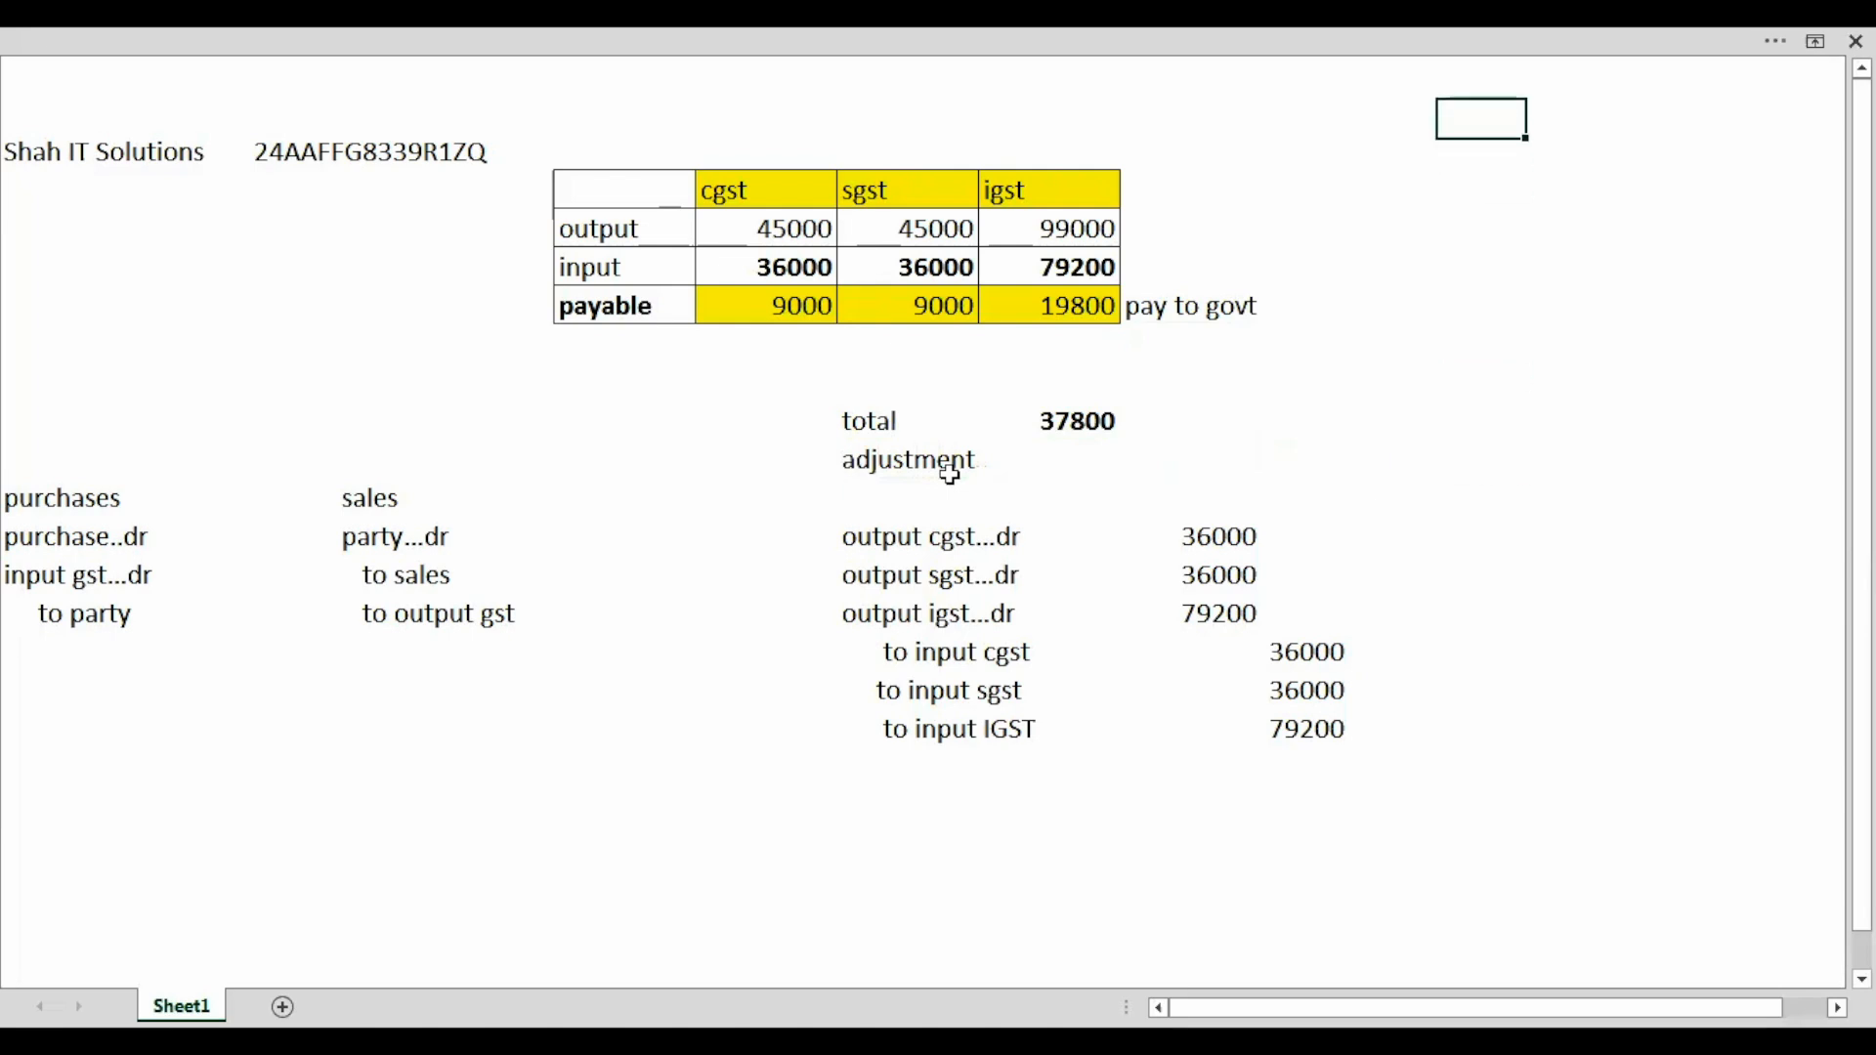
{"action": "key", "text": "Left"}
{"action": "type", "text": "payment"}
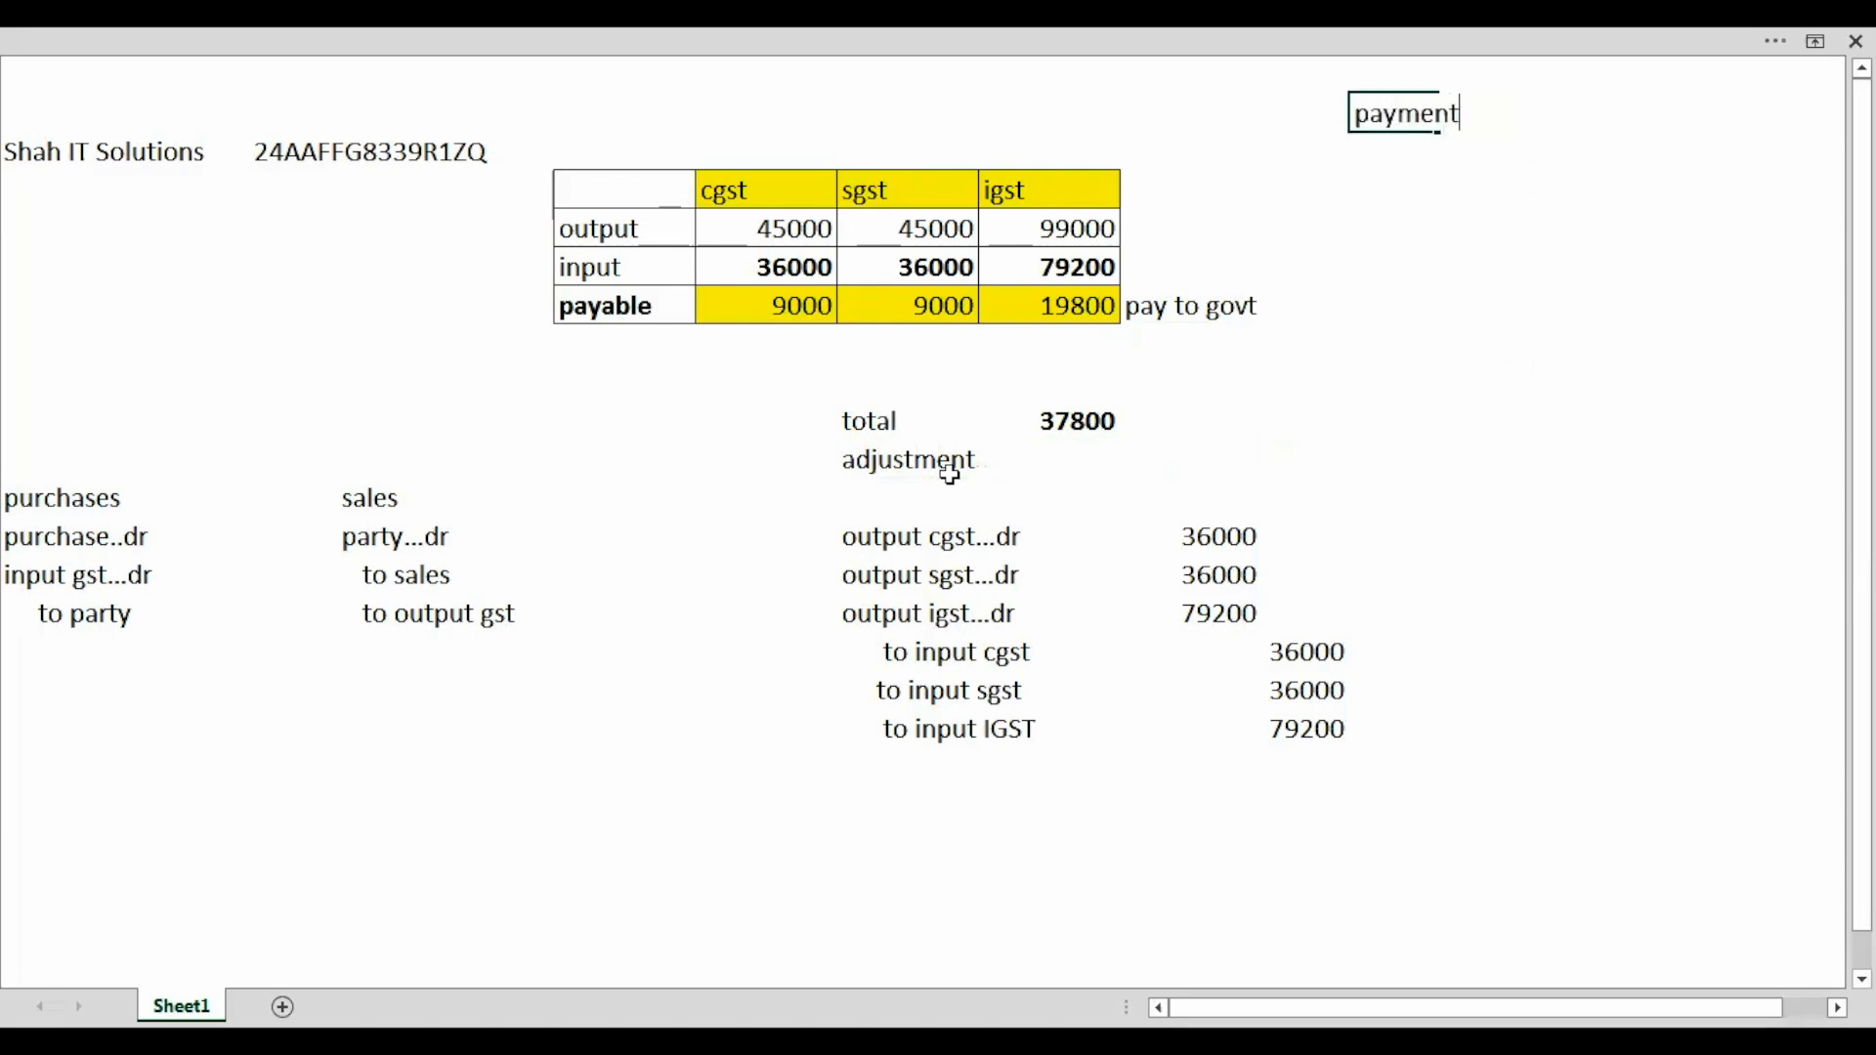
{"action": "key", "text": "Return"}
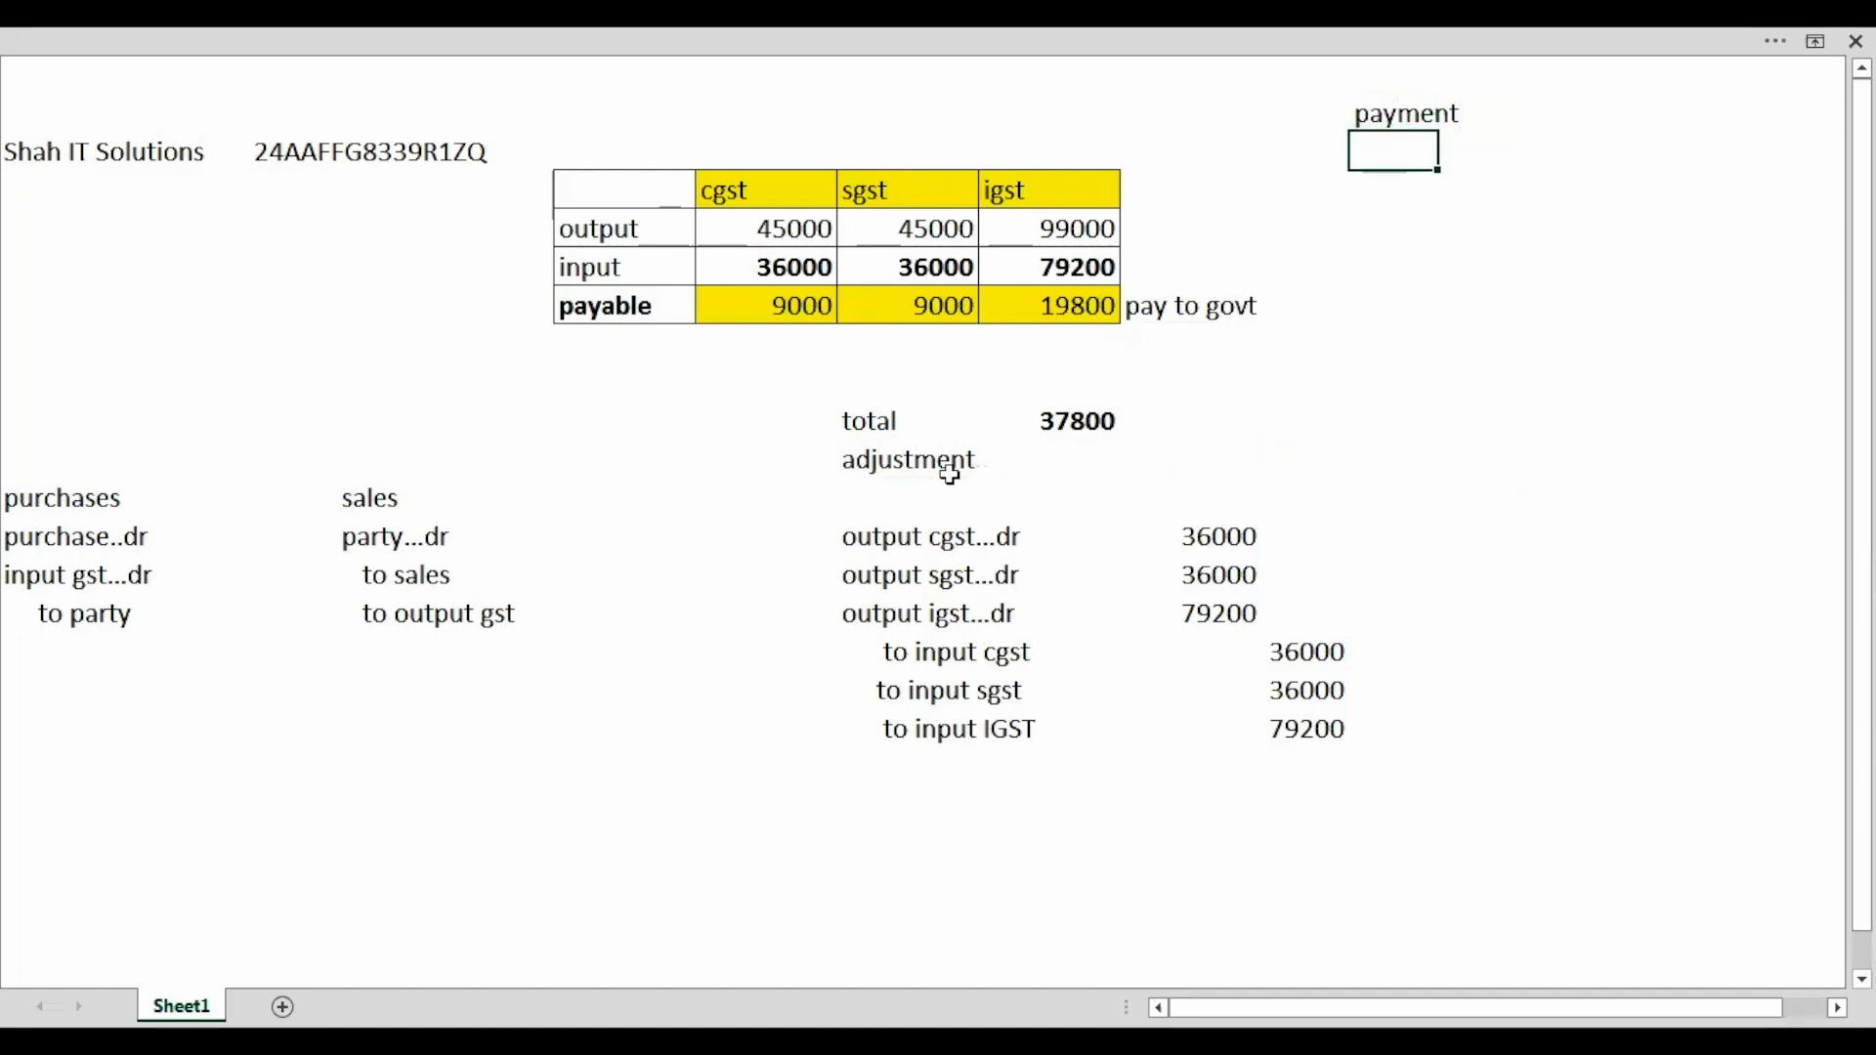
Write the payment entry under the heading as output cgst...dr, output sgst...dr, output IGST..dr and an indented to bank line
{"action": "type", "text": "output cgs"}
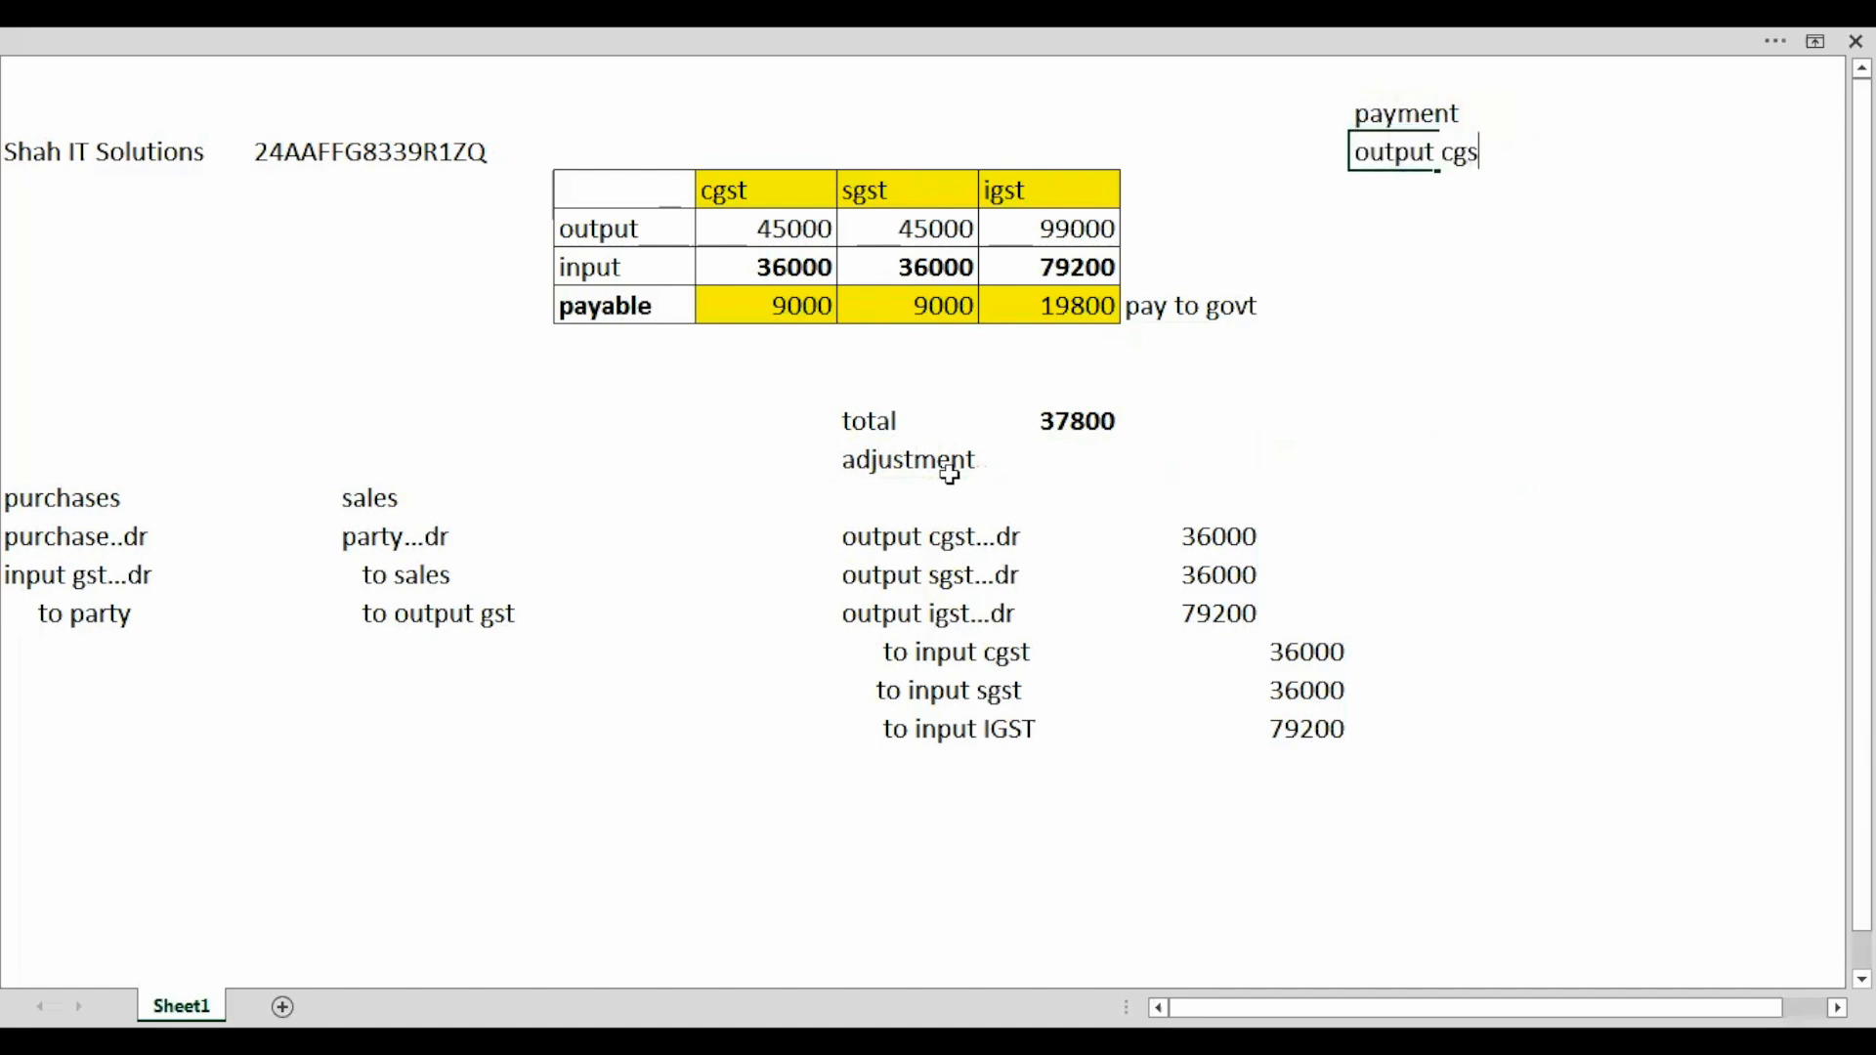
{"action": "type", "text": "t...dr"}
{"action": "key", "text": "Return"}
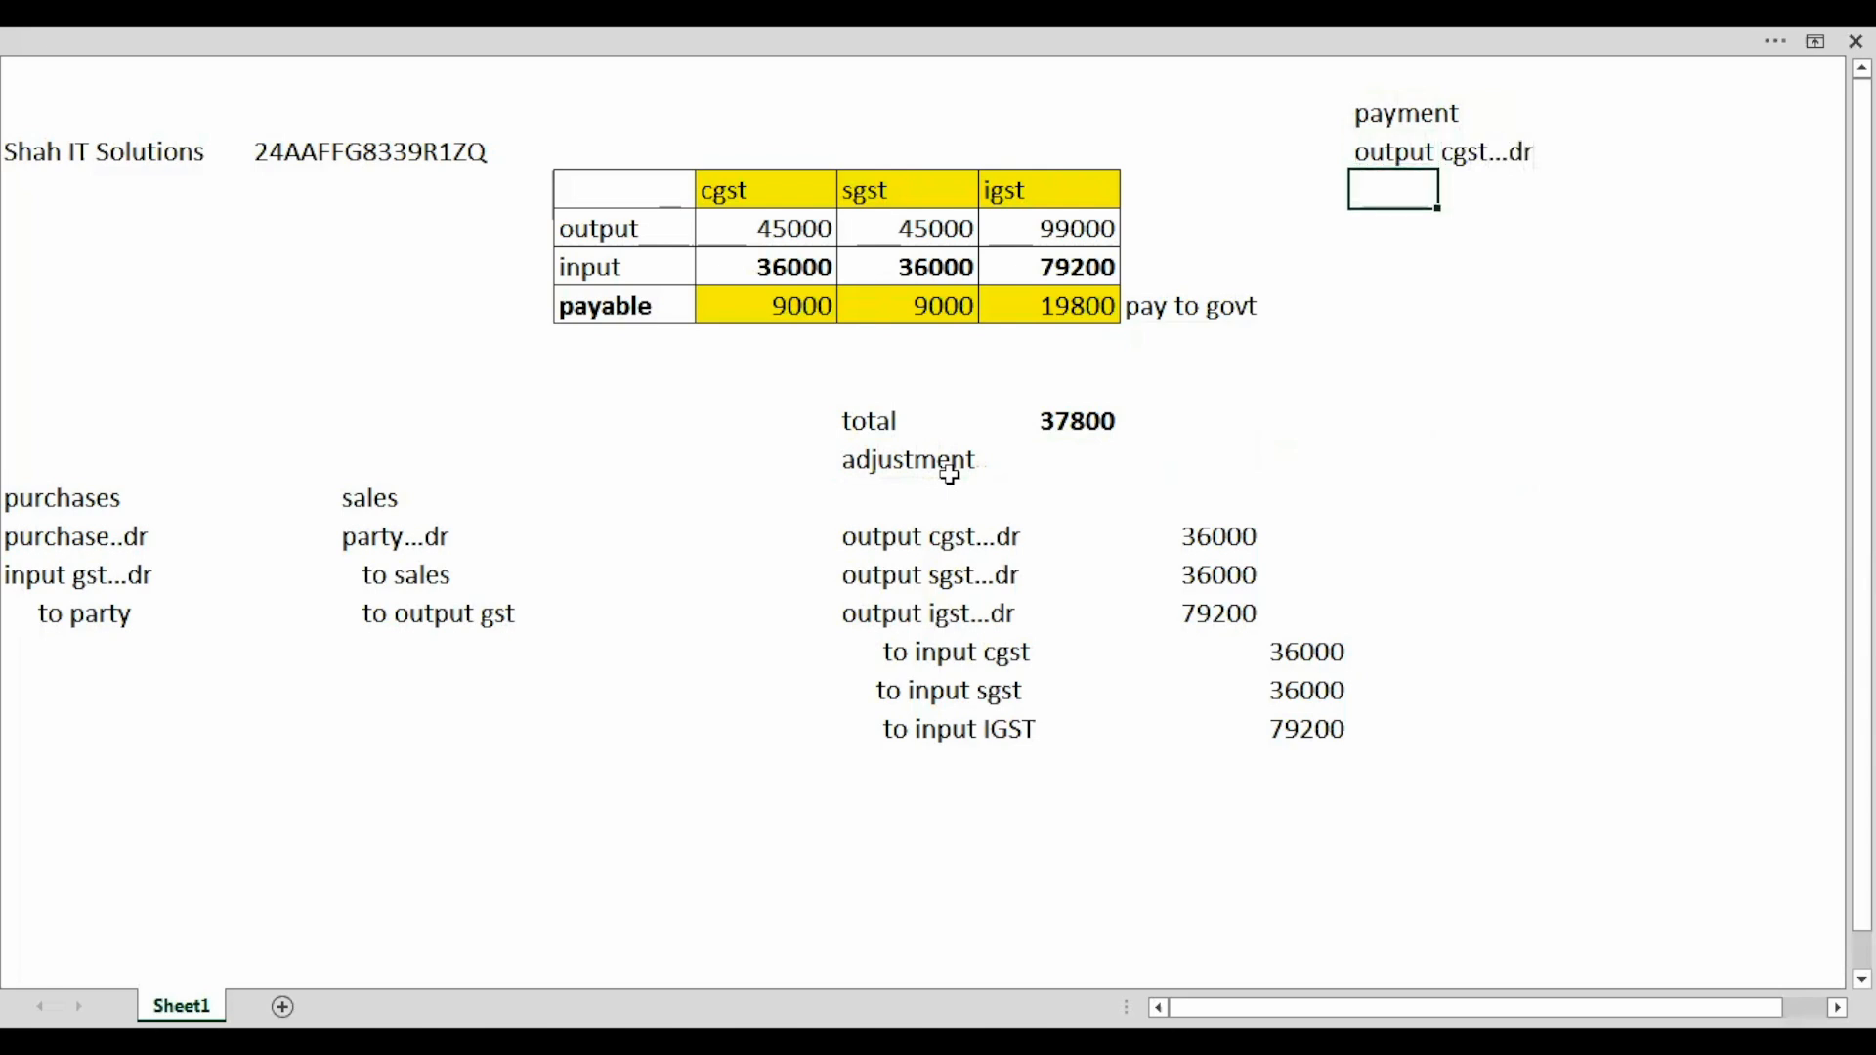
{"action": "type", "text": "output sgst"}
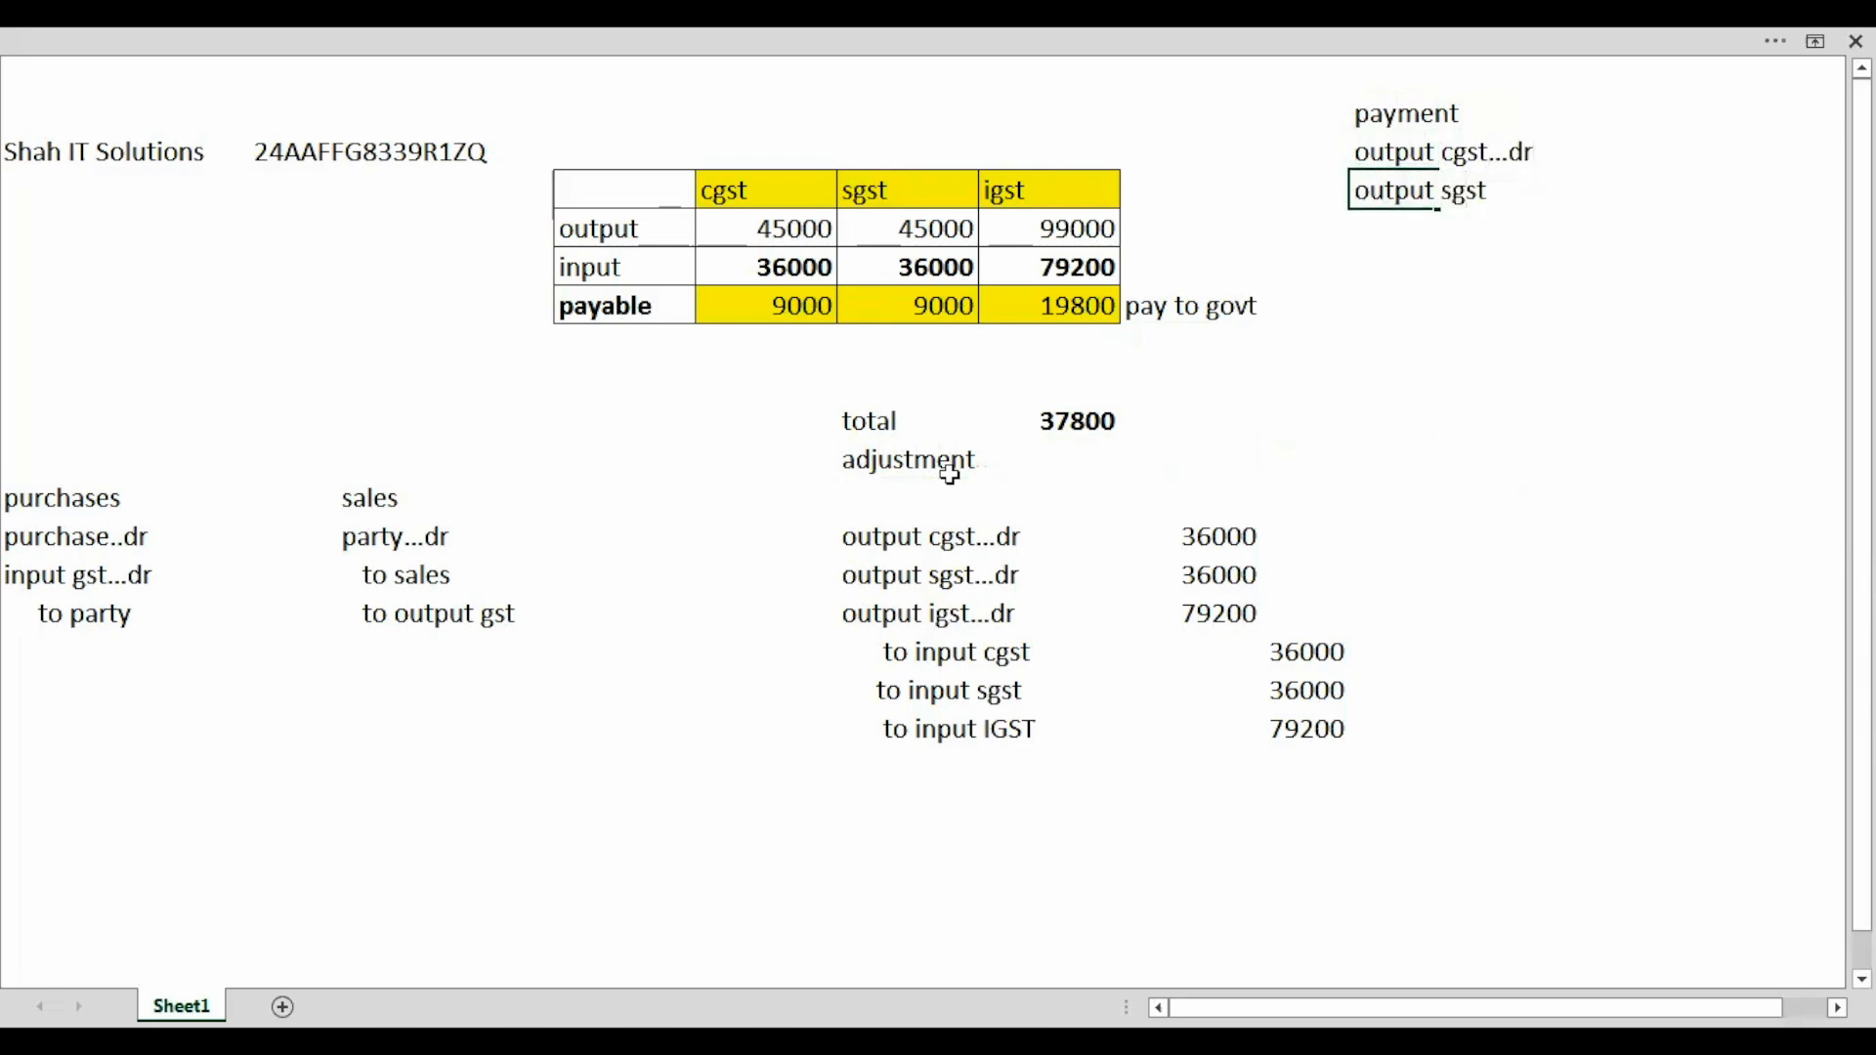
{"action": "type", "text": "...dr"}
{"action": "key", "text": "Return"}
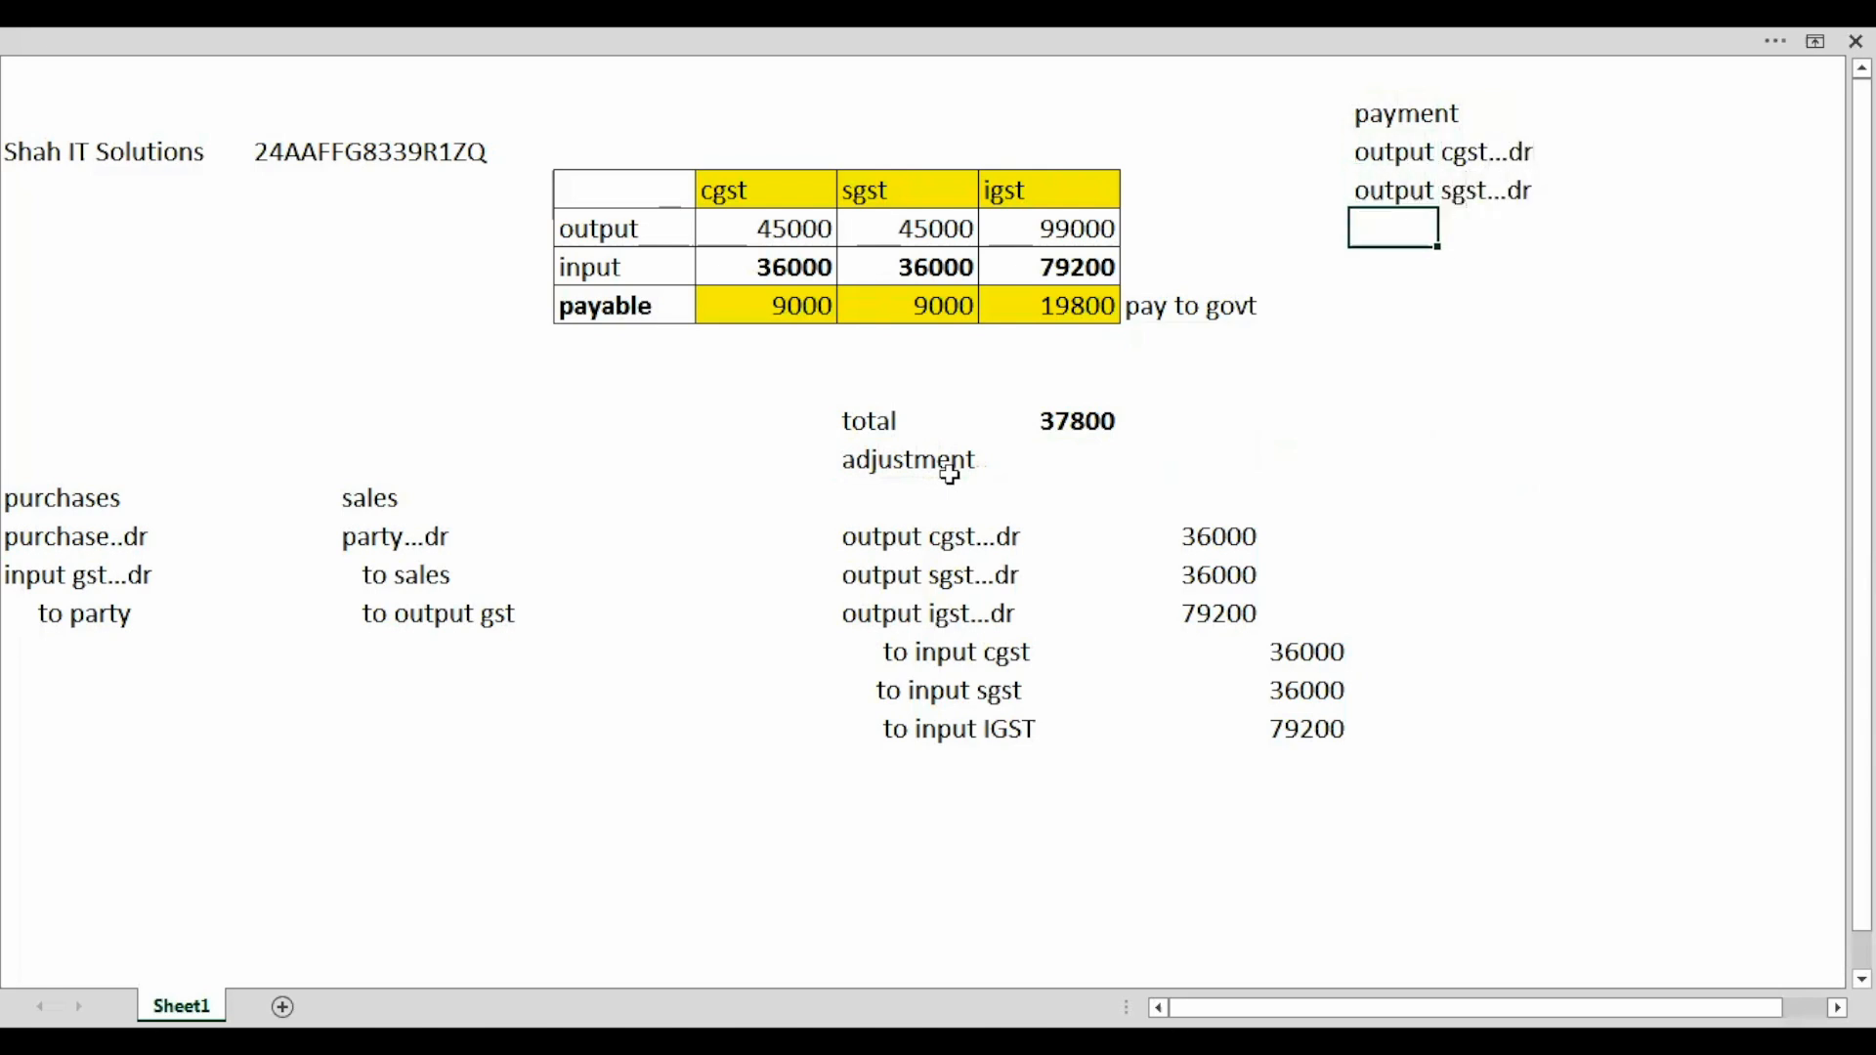
{"action": "type", "text": "output IGST..dr"}
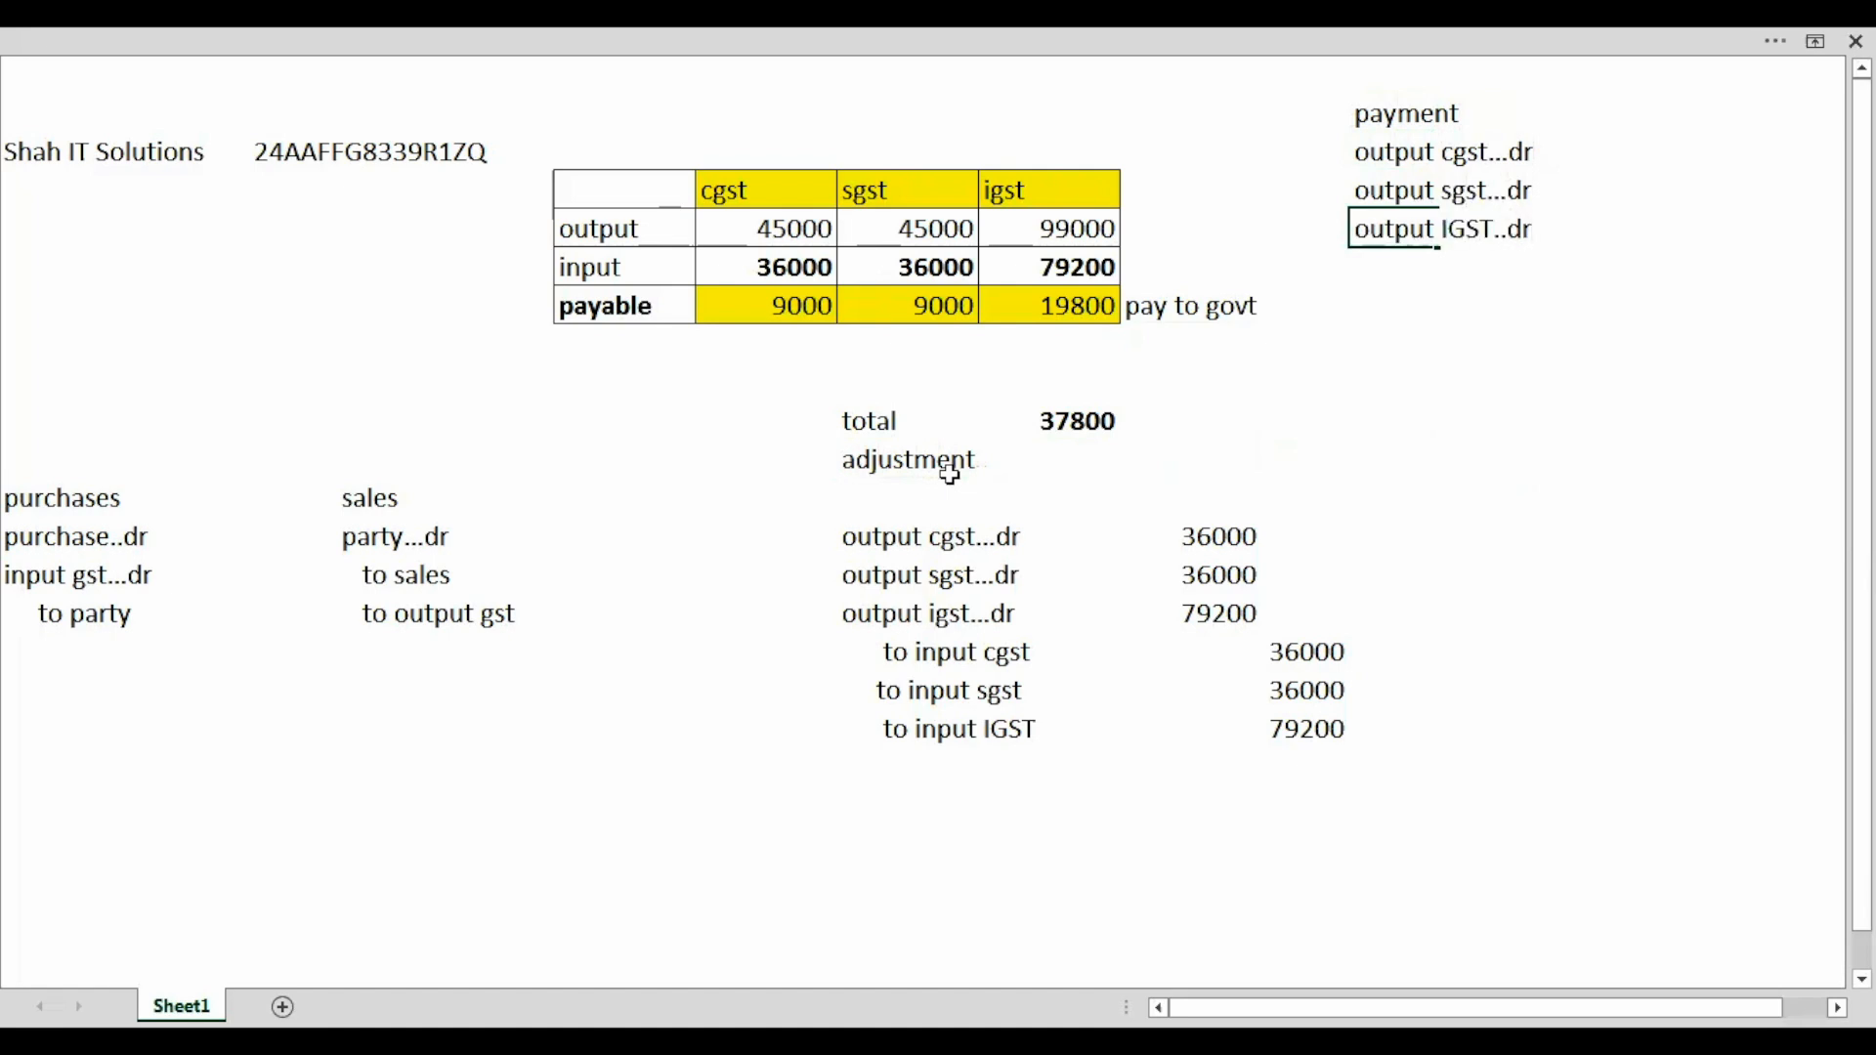
{"action": "key", "text": "Return"}
{"action": "type", "text": "to bna"}
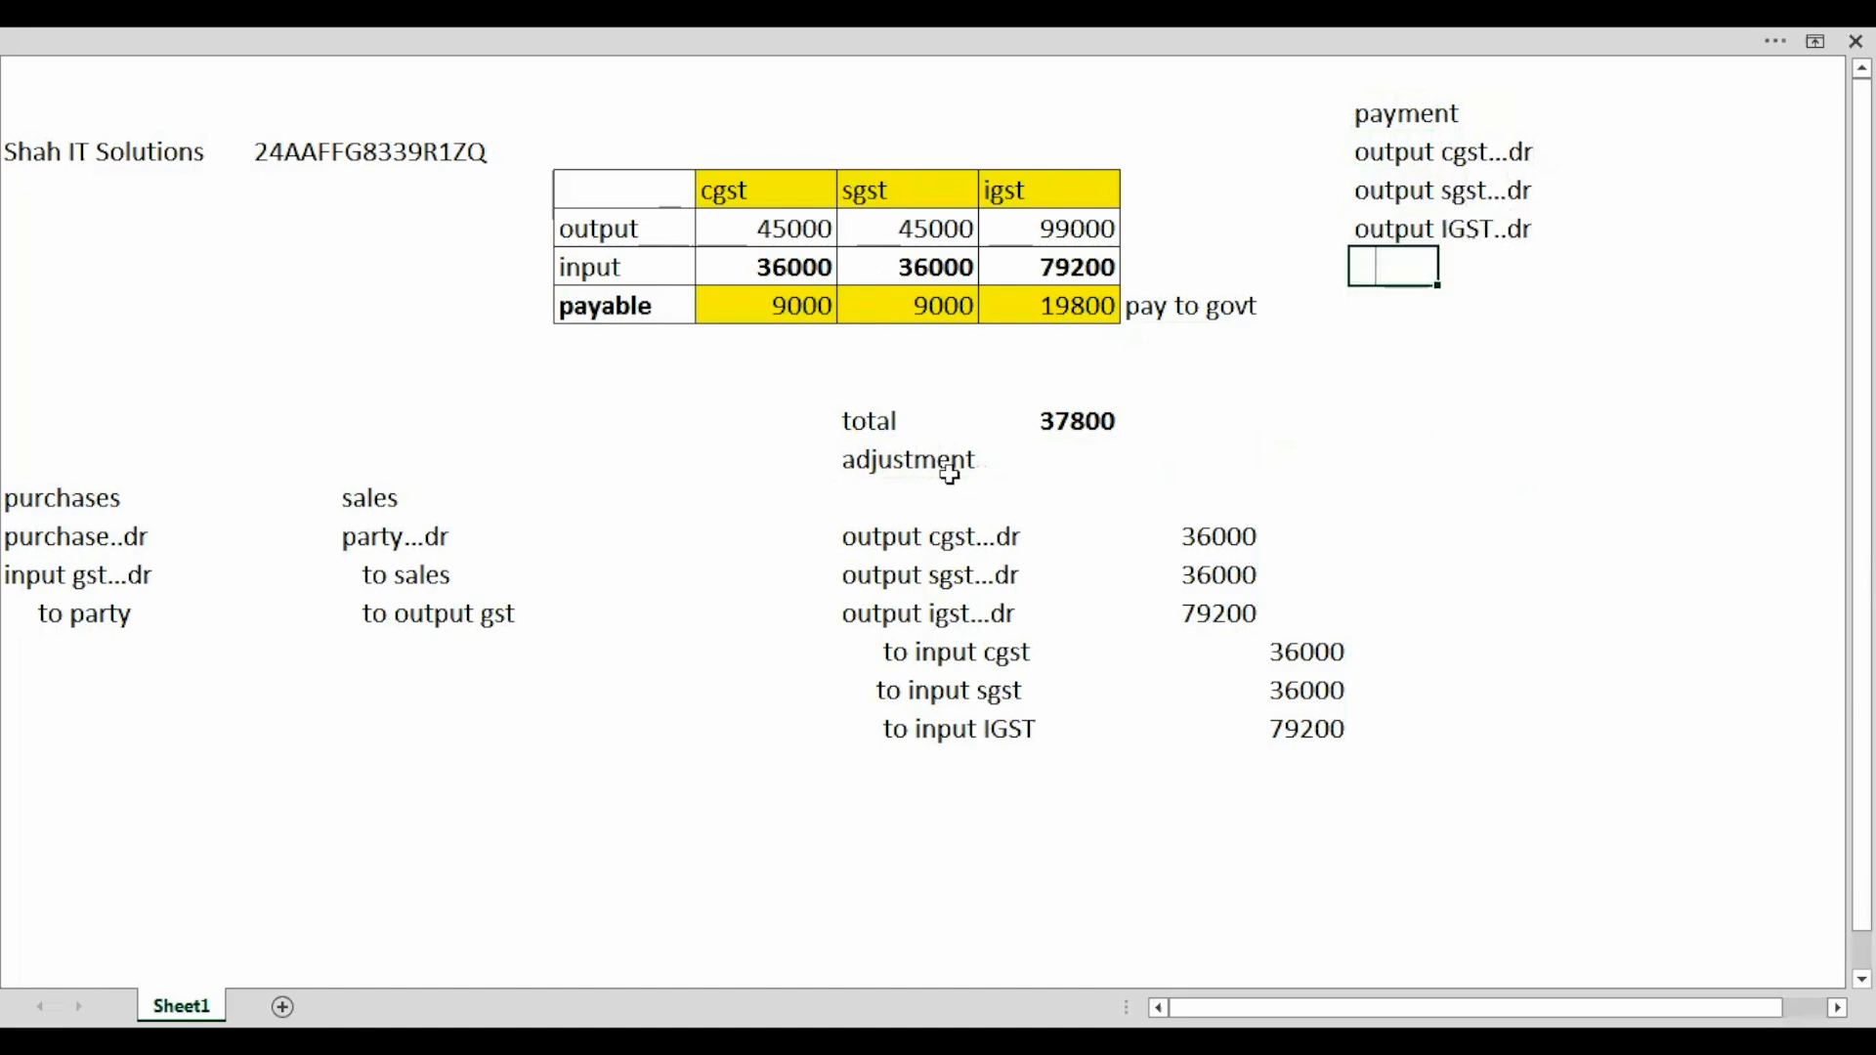
{"action": "key", "text": "BackSpace"}
{"action": "key", "text": "BackSpace"}
{"action": "type", "text": "ank"}
Check the cgst and sgst payable amounts in the GST table for the payment entry
{"action": "key", "text": "Up"}
{"action": "key", "text": "Up"}
{"action": "key", "text": "Up"}
{"action": "key", "text": "Right"}
{"action": "key", "text": "Right"}
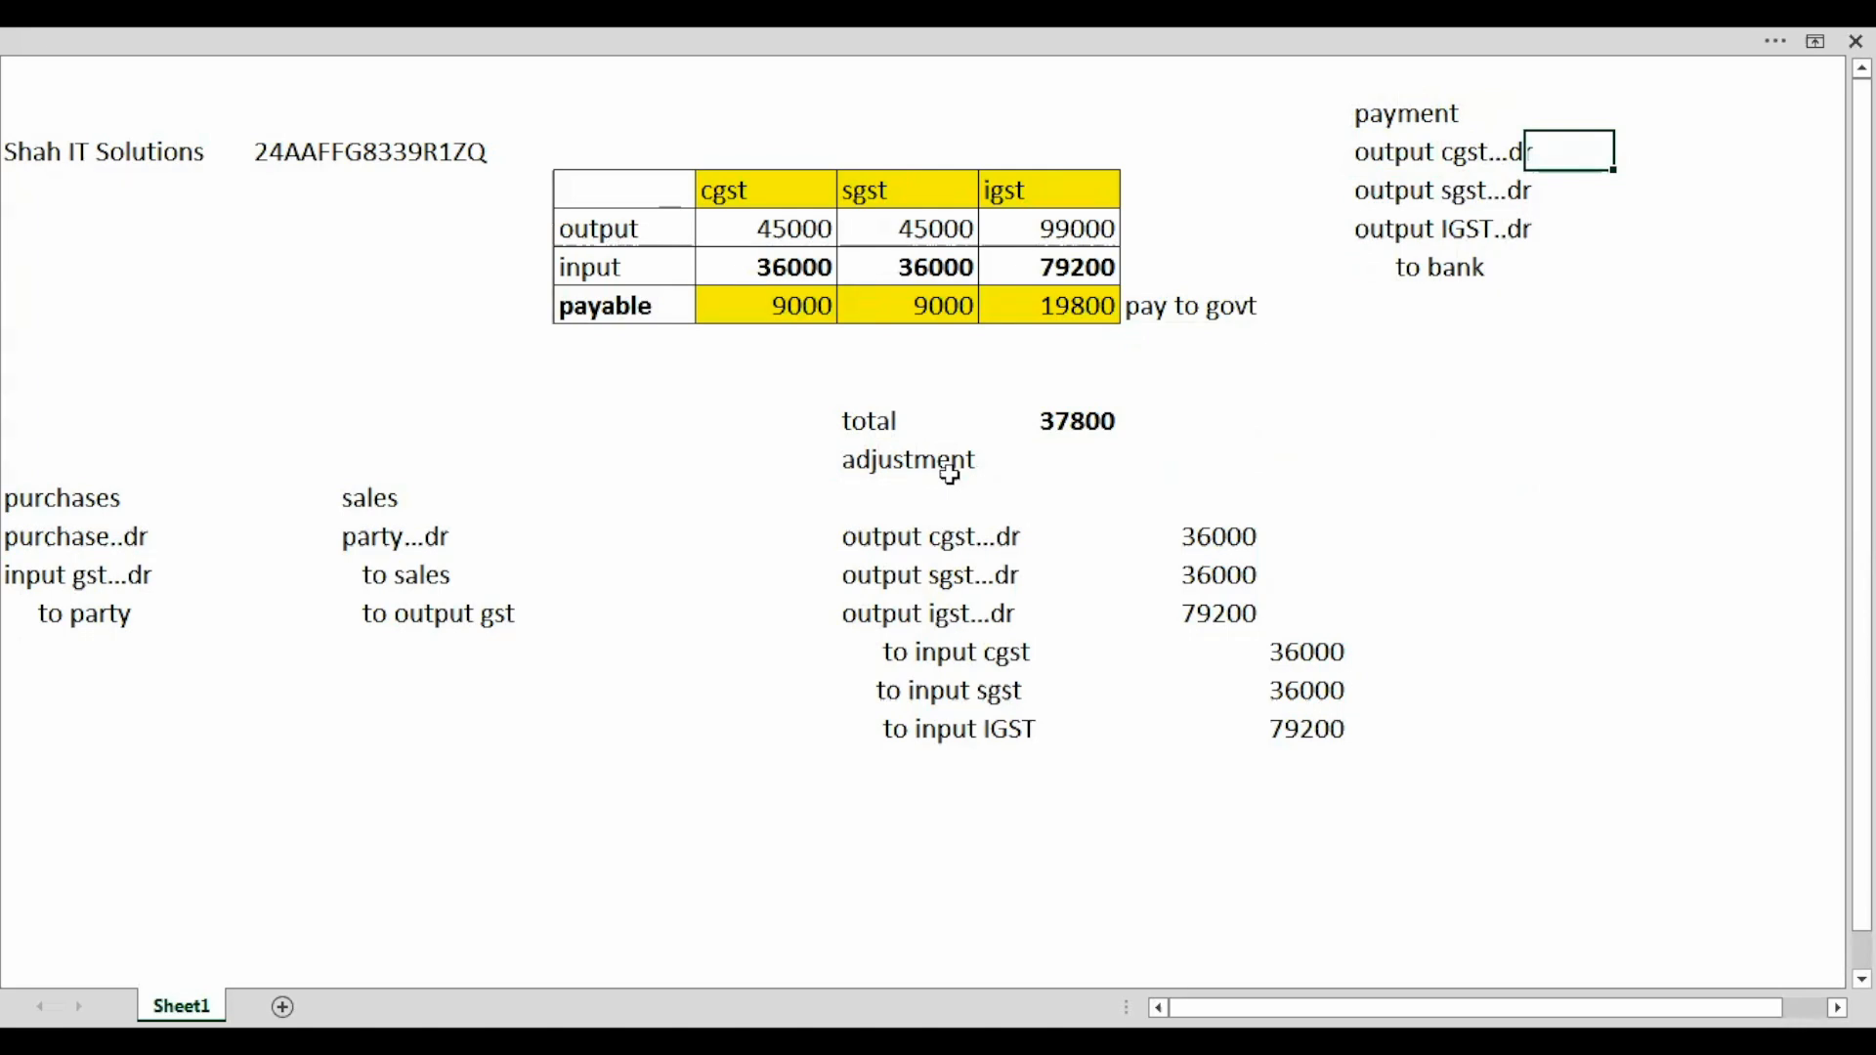
{"action": "left_click", "coordinate": [758, 295]}
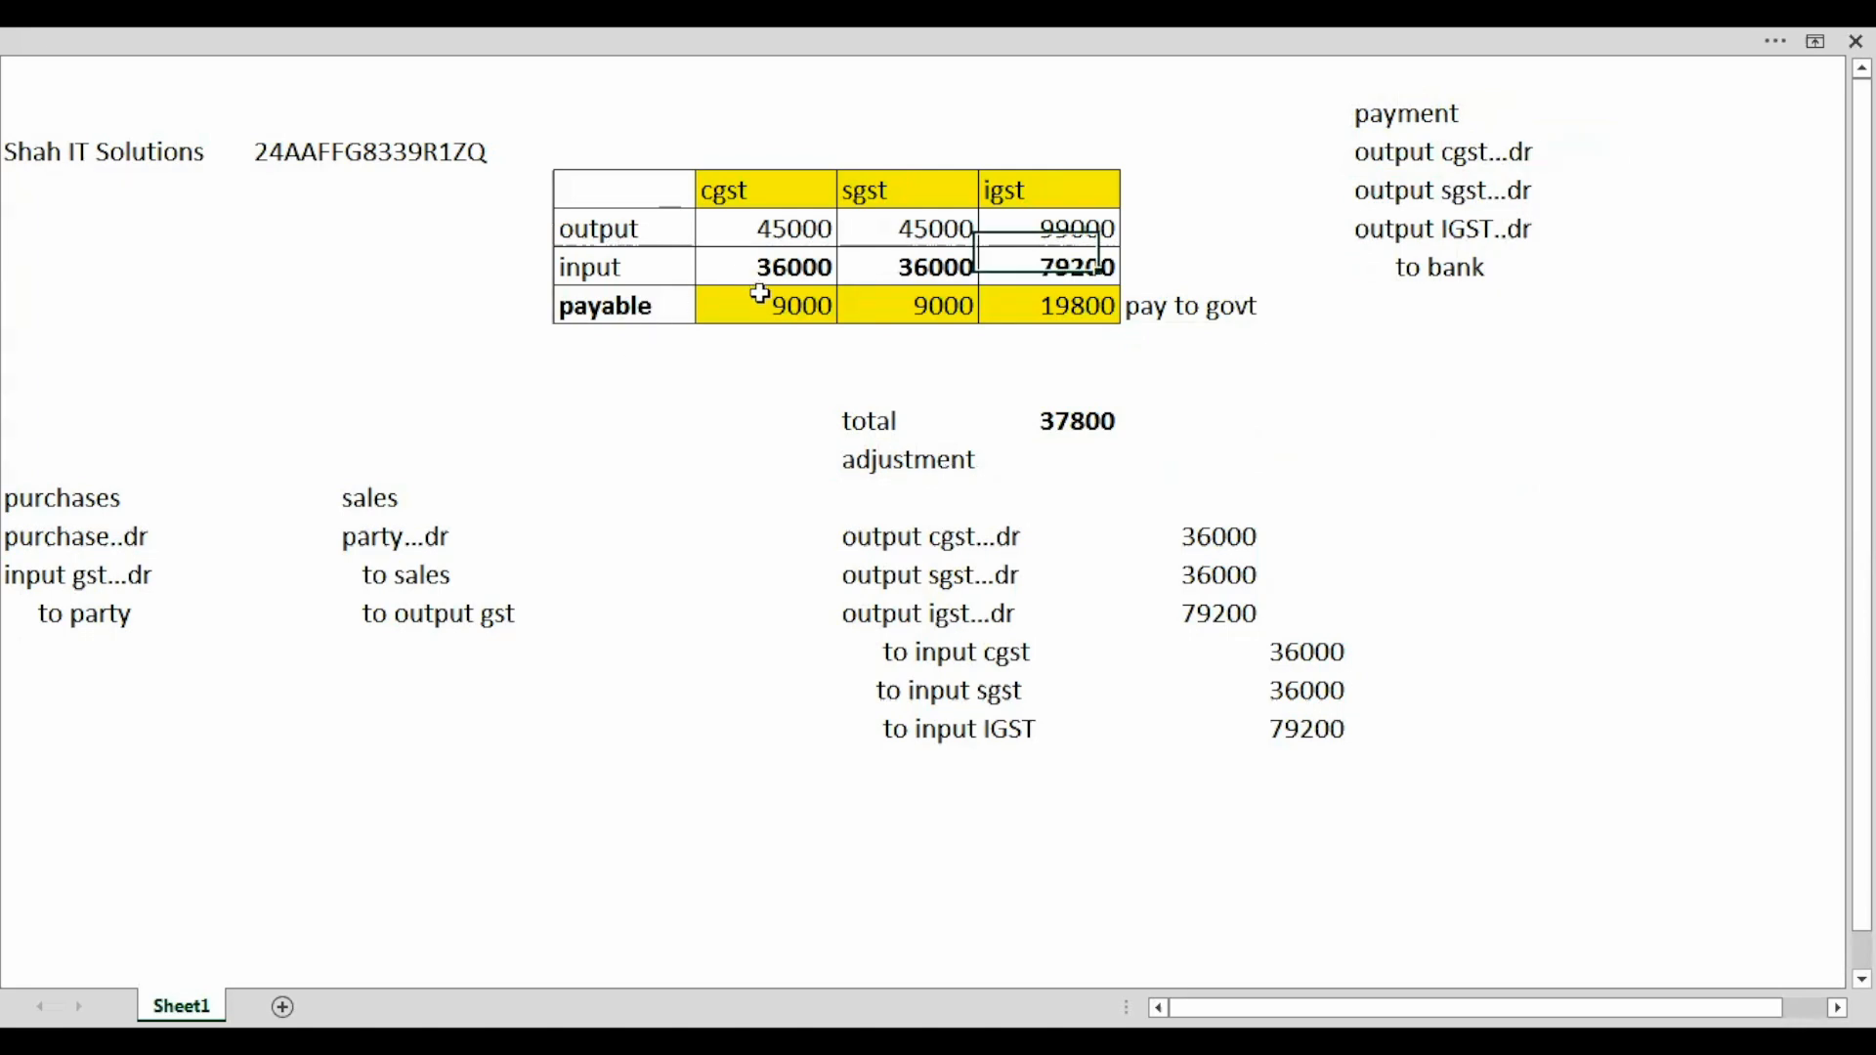
{"action": "left_click", "coordinate": [928, 303]}
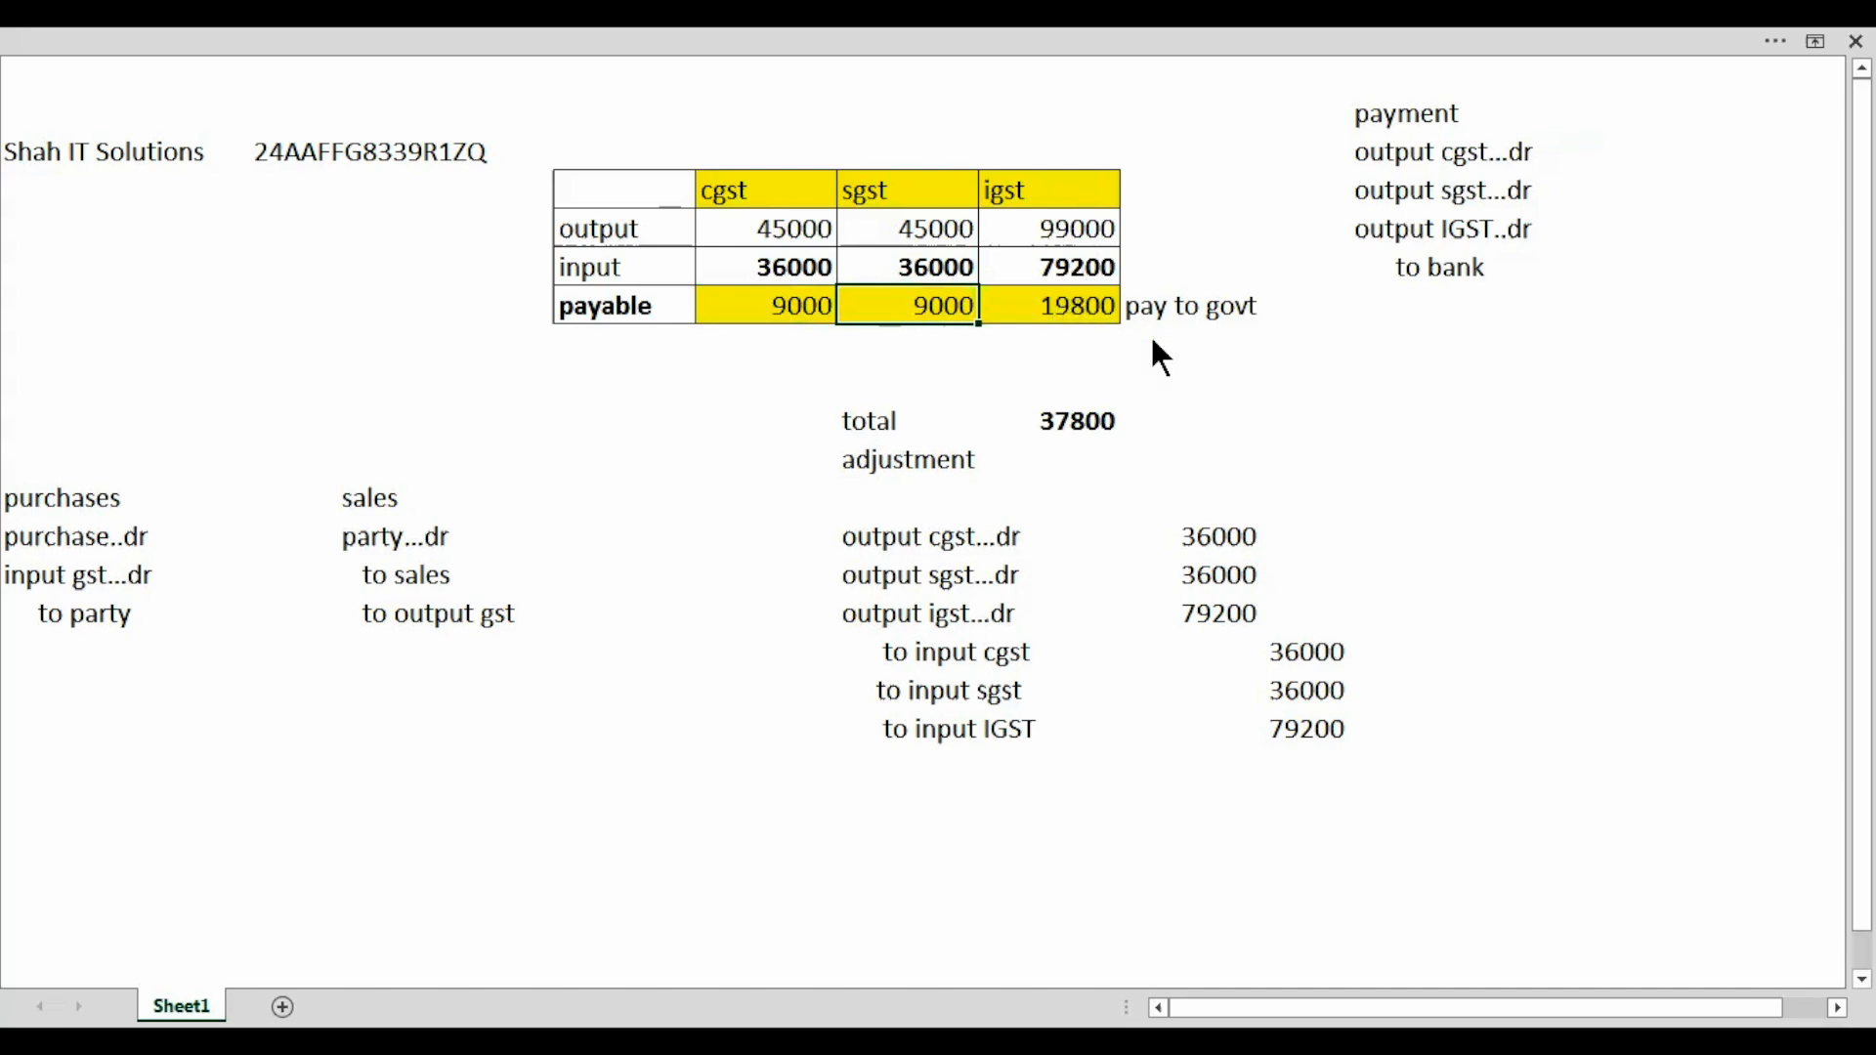
Switch back to the TallyPrime payment voucher and debit Output CGST A/c with 9000
{"action": "key", "text": "alt+Tab"}
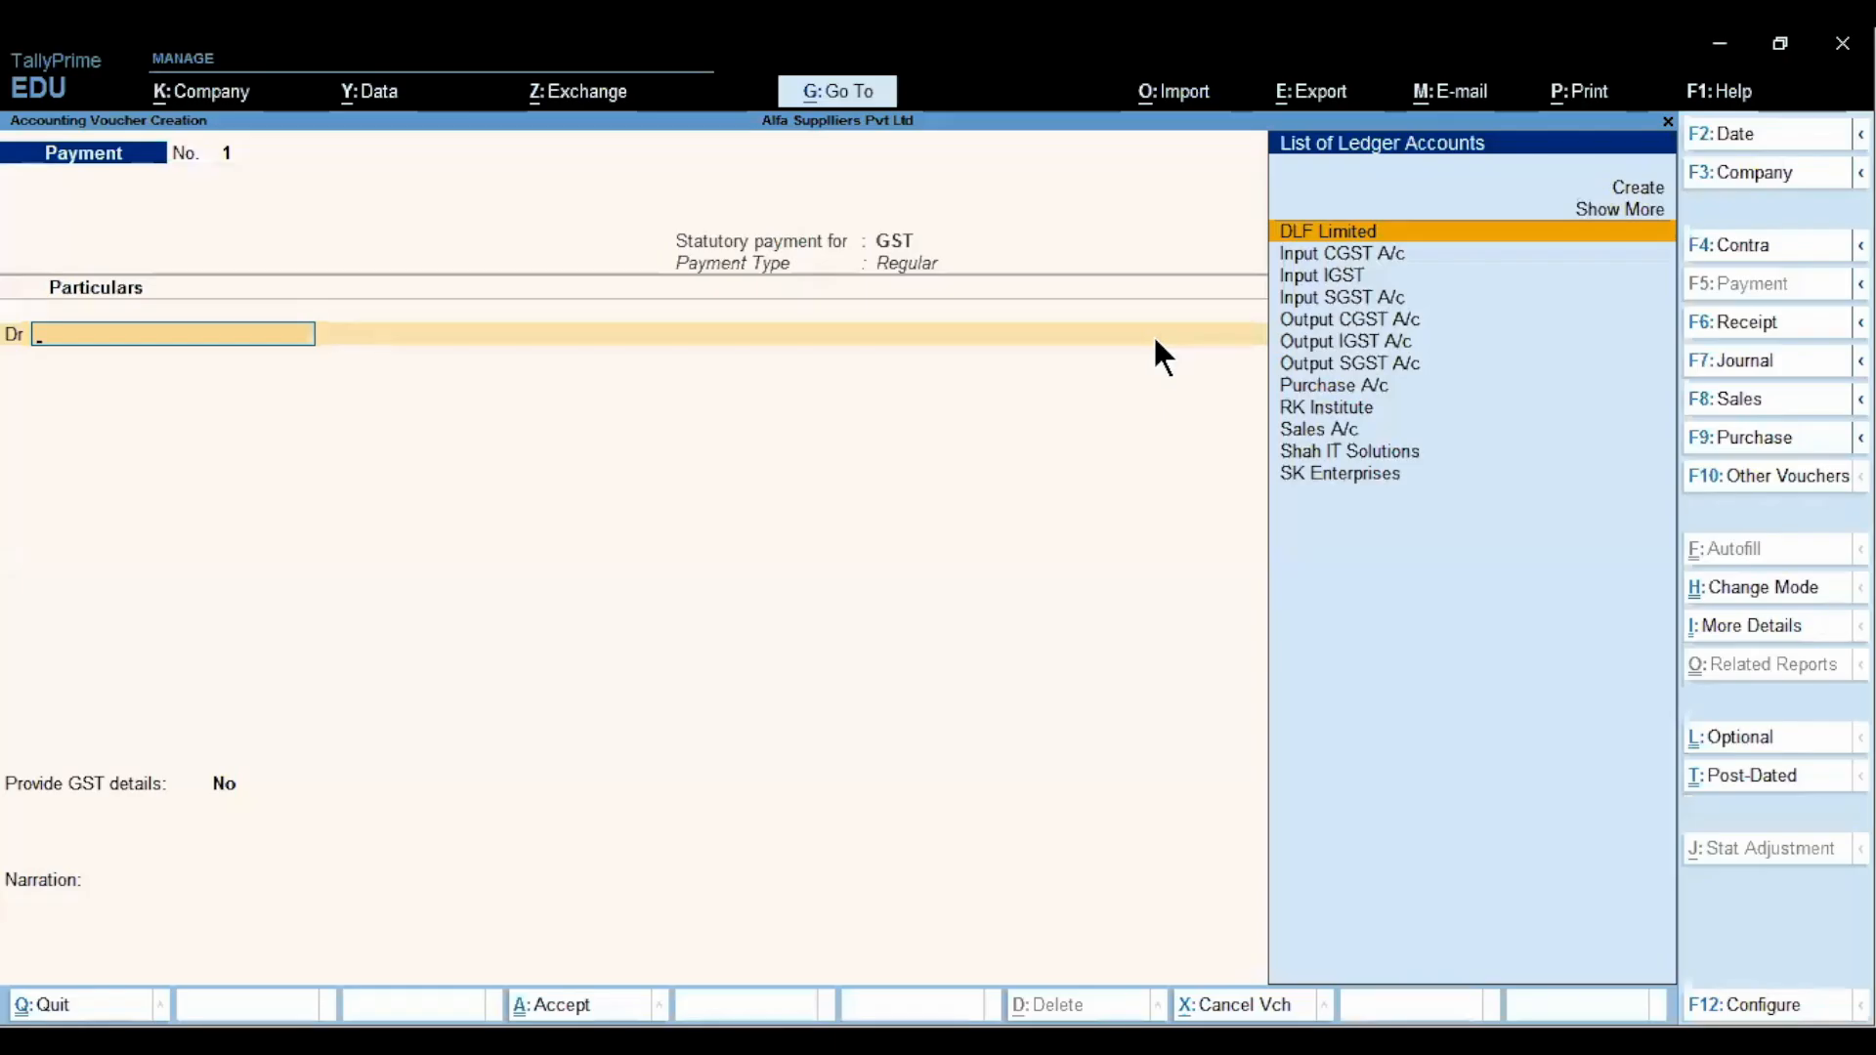
{"action": "type", "text": "O"}
{"action": "key", "text": "Return"}
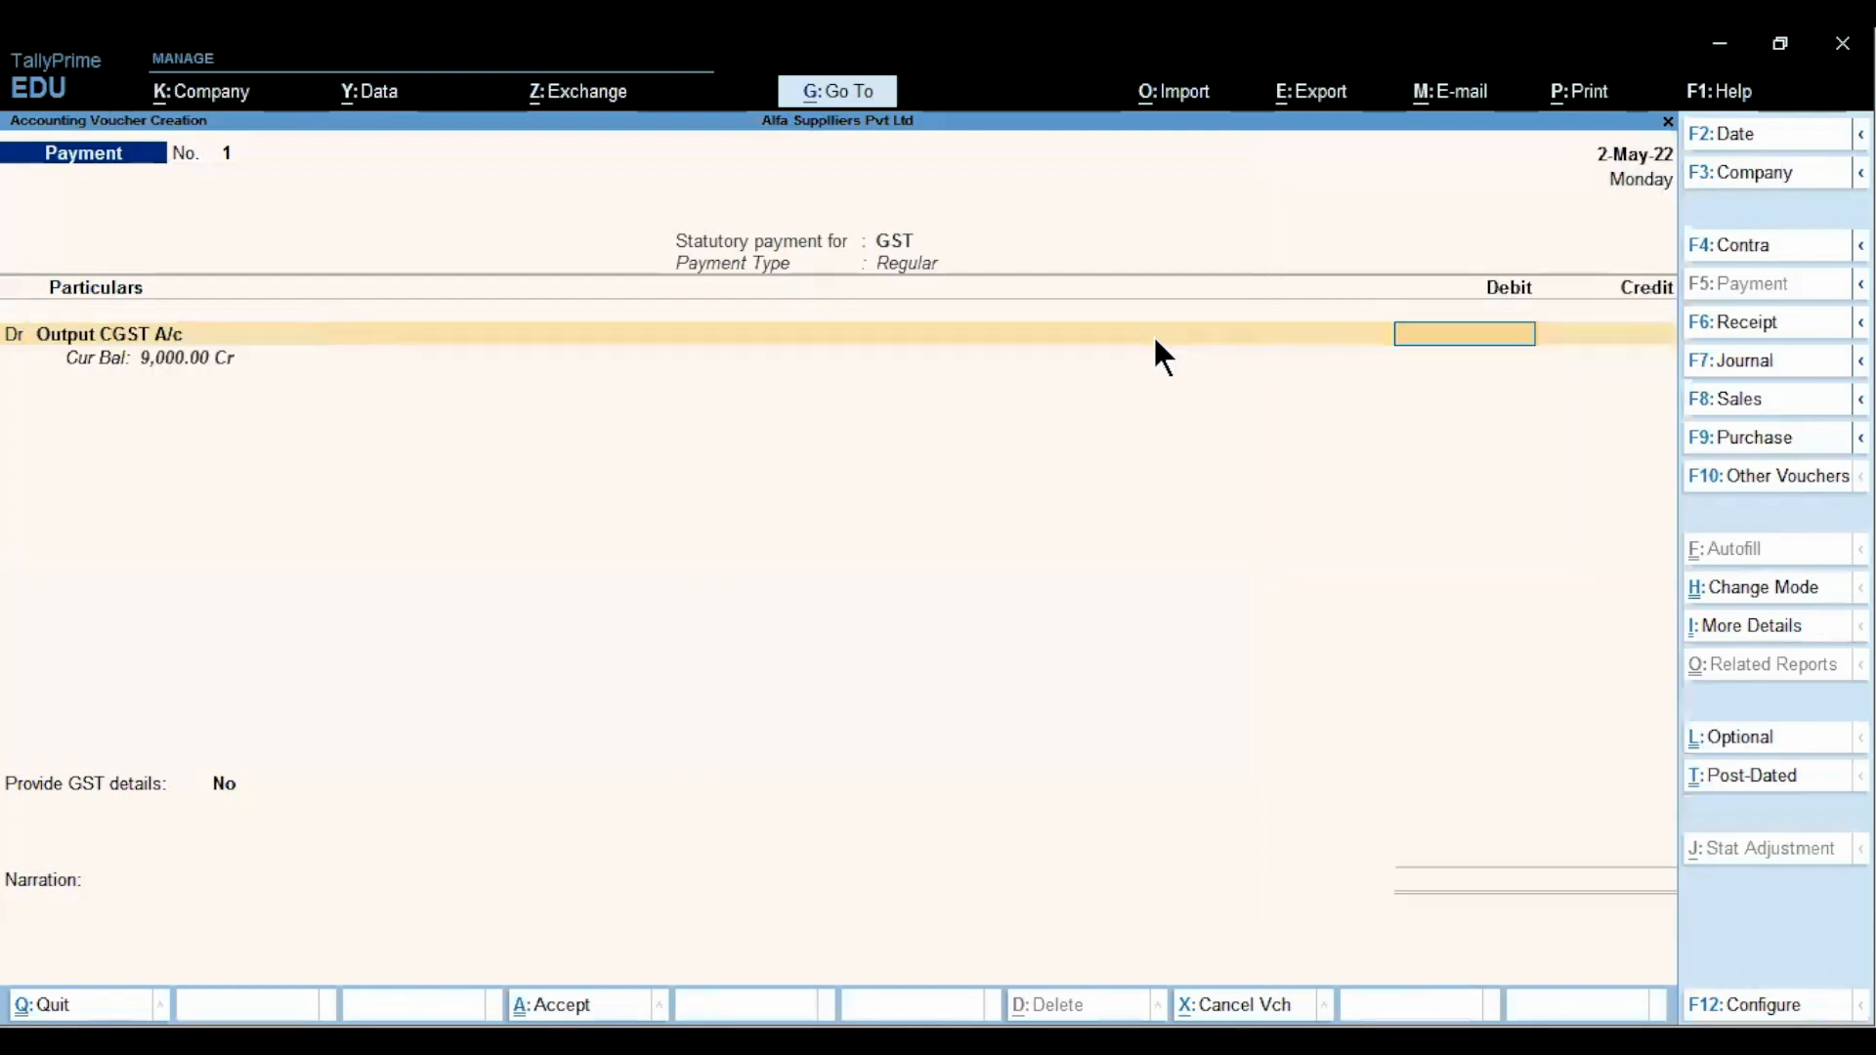
{"action": "type", "text": "9000"}
{"action": "key", "text": "Return"}
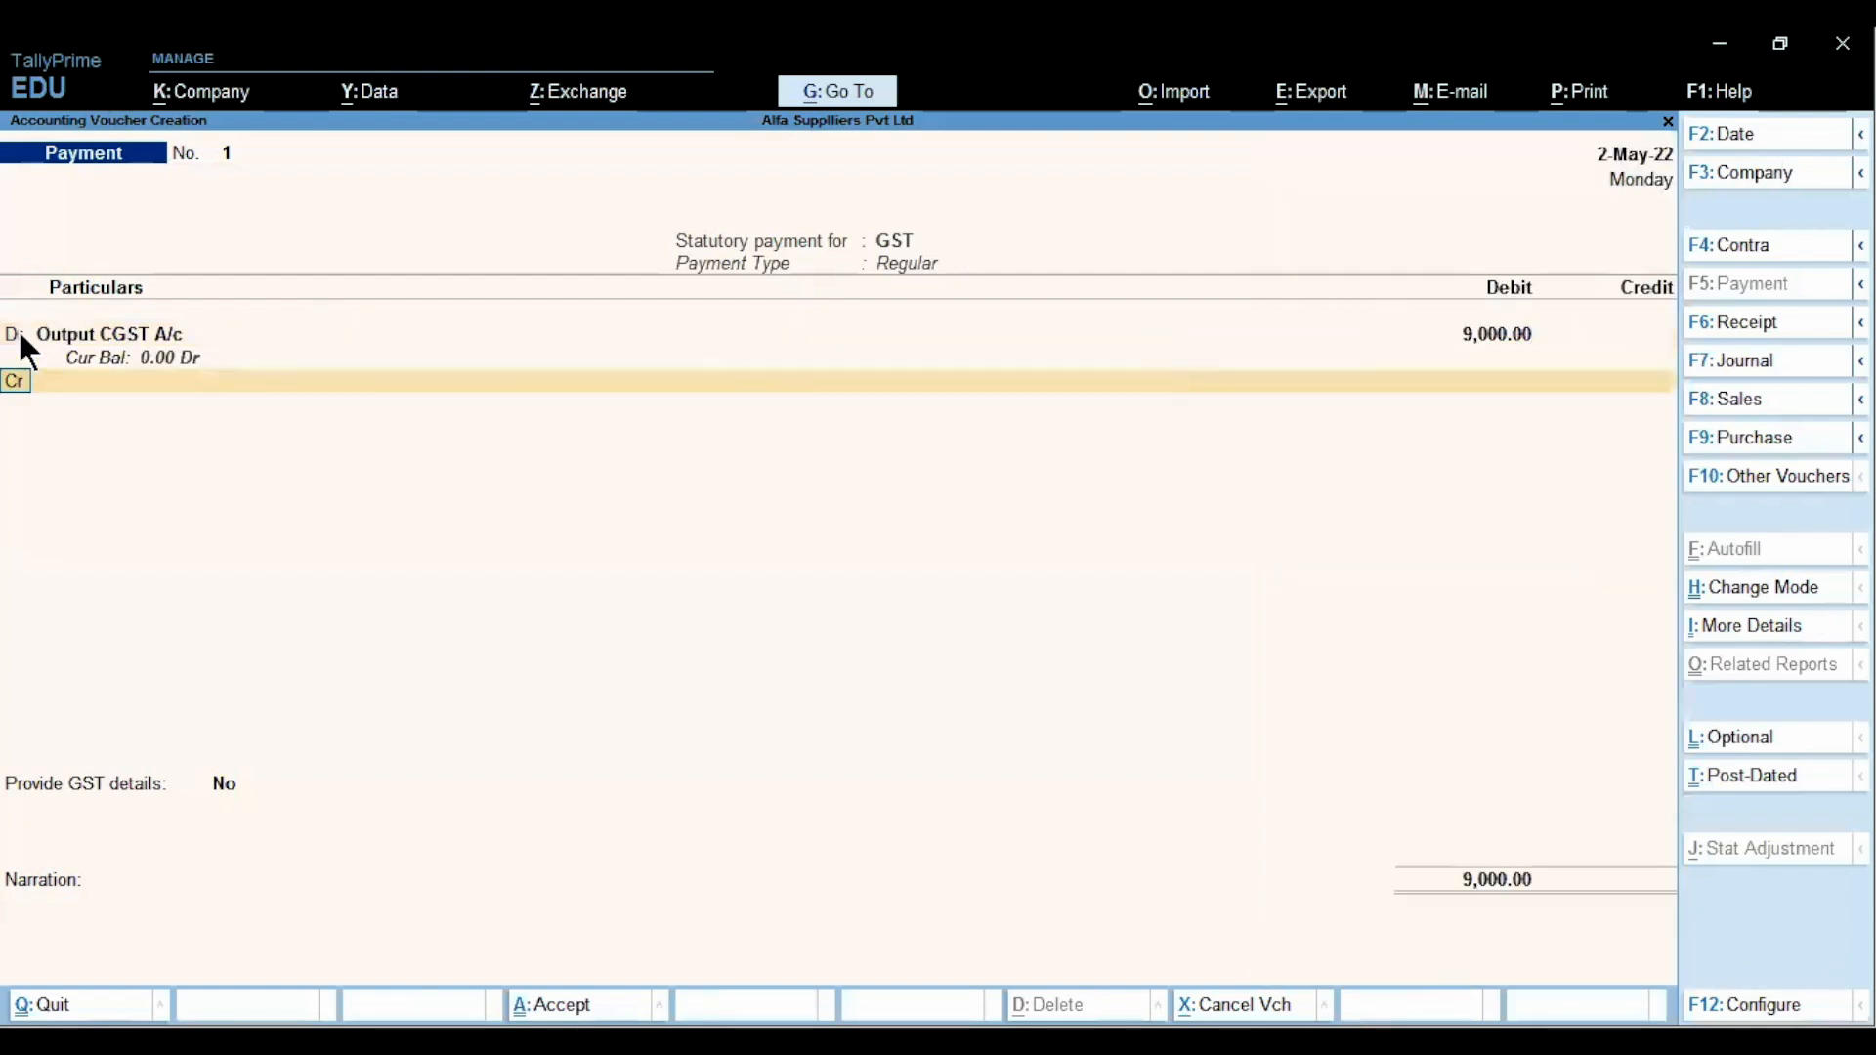
Add a second debit line to the payment voucher for Output SGST A/c with 9000
{"action": "key", "text": "Return"}
{"action": "type", "text": "Ou"}
{"action": "key", "text": "Down"}
{"action": "key", "text": "Down"}
{"action": "key", "text": "Up"}
{"action": "key", "text": "Down"}
{"action": "key", "text": "Return"}
{"action": "type", "text": "9000"}
{"action": "key", "text": "Return"}
Add a debit line for Output IGST A/c with 19800, and discard the payment voucher entries
{"action": "type", "text": "dr"}
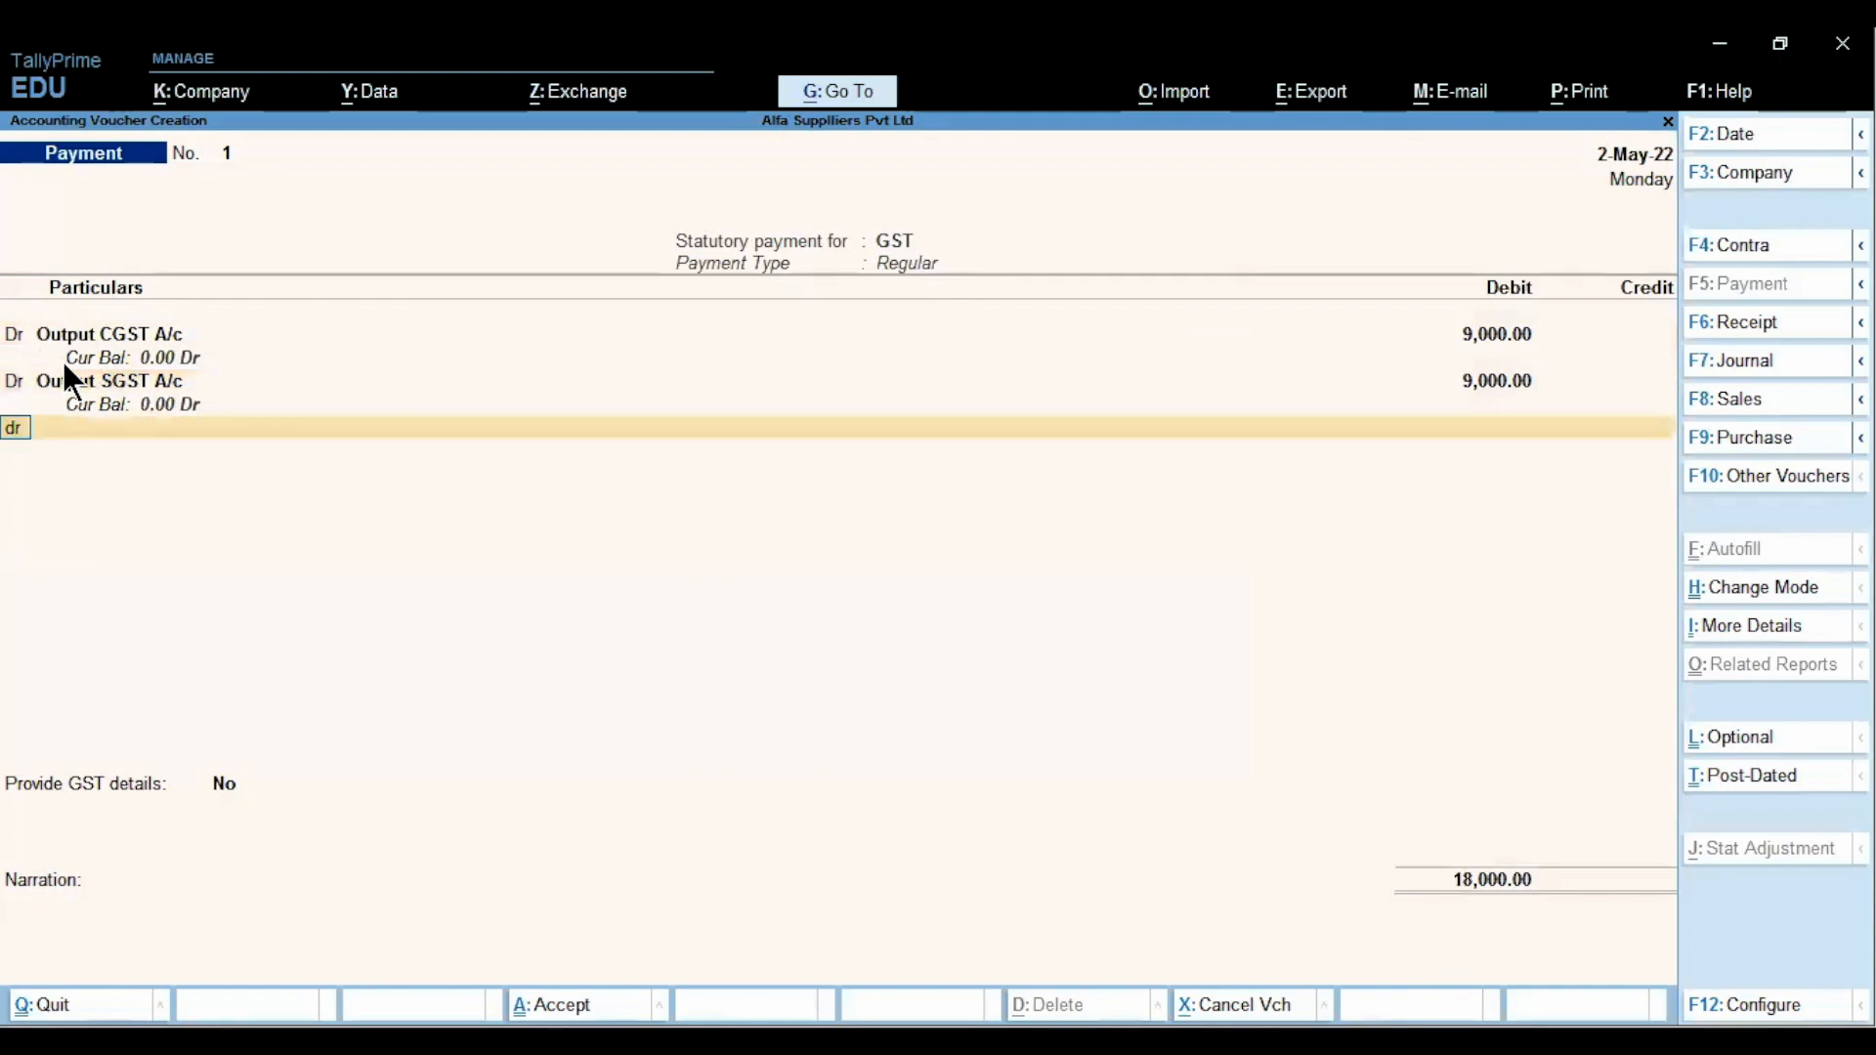
{"action": "key", "text": "Return"}
{"action": "type", "text": "Out"}
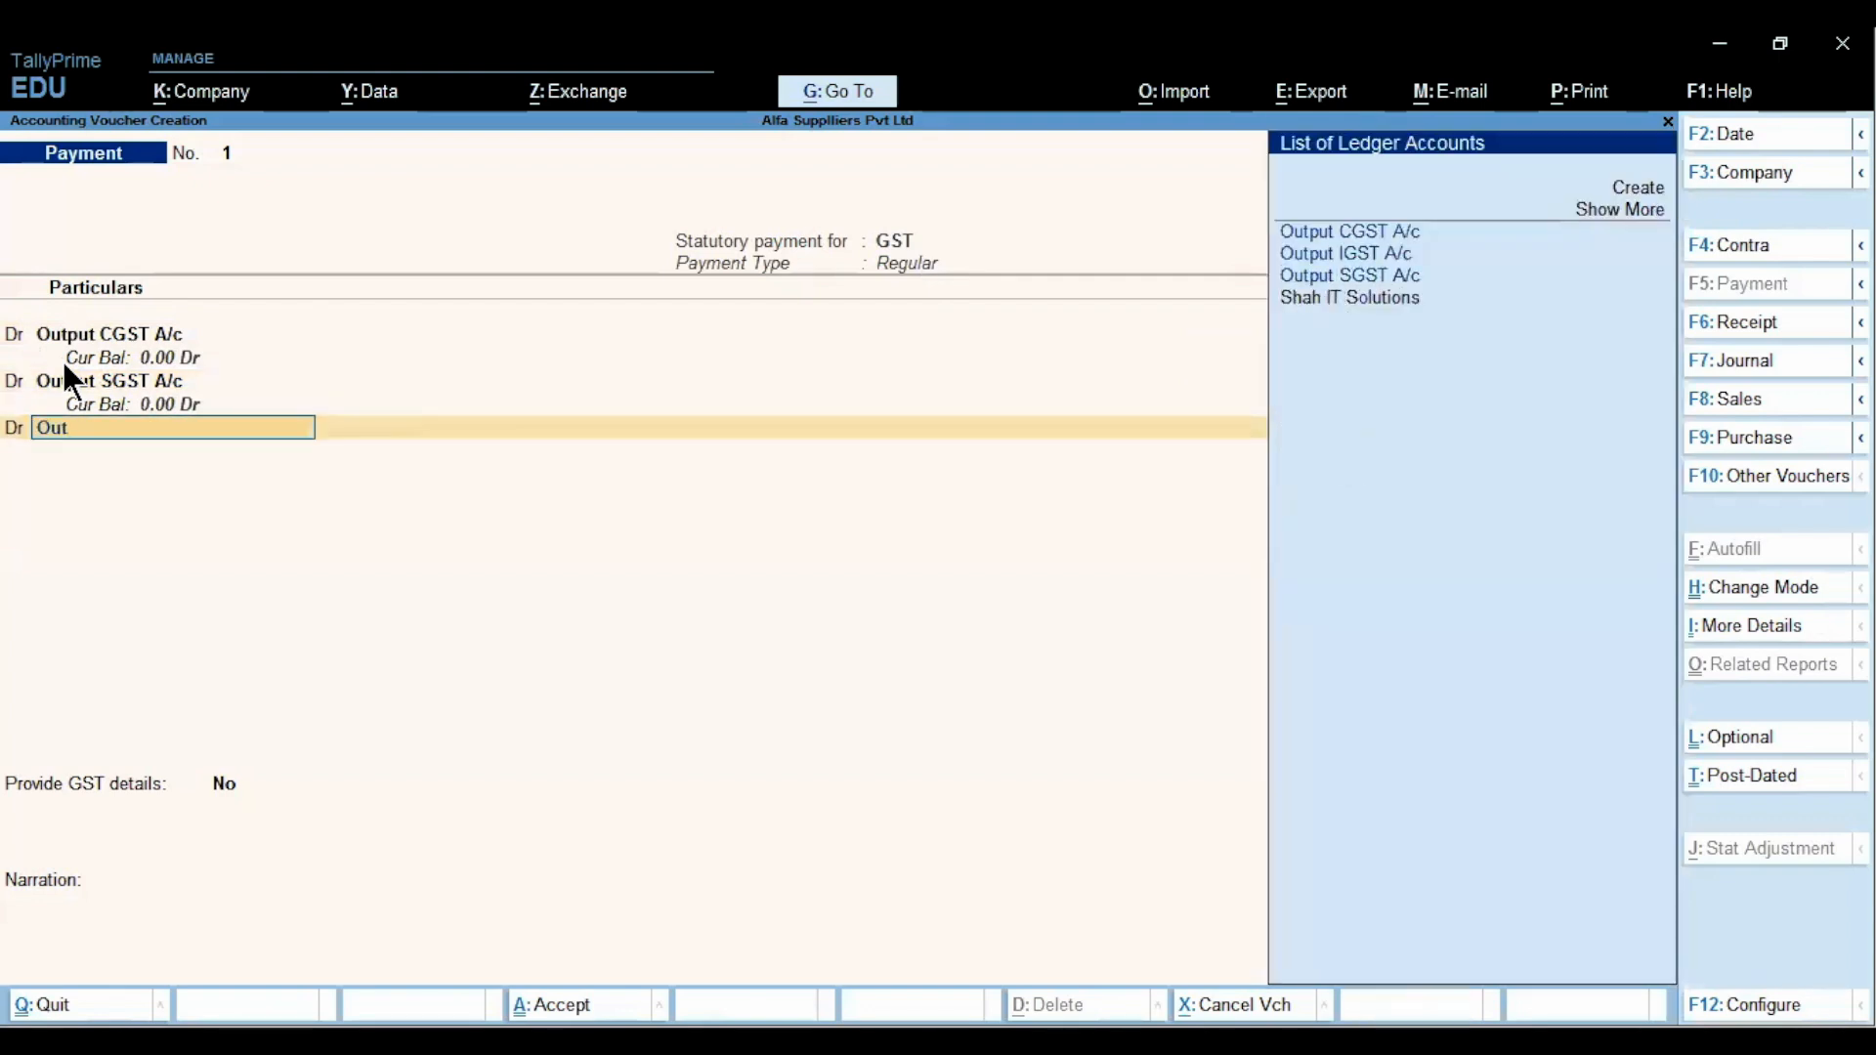
{"action": "key", "text": "Down"}
{"action": "key", "text": "Return"}
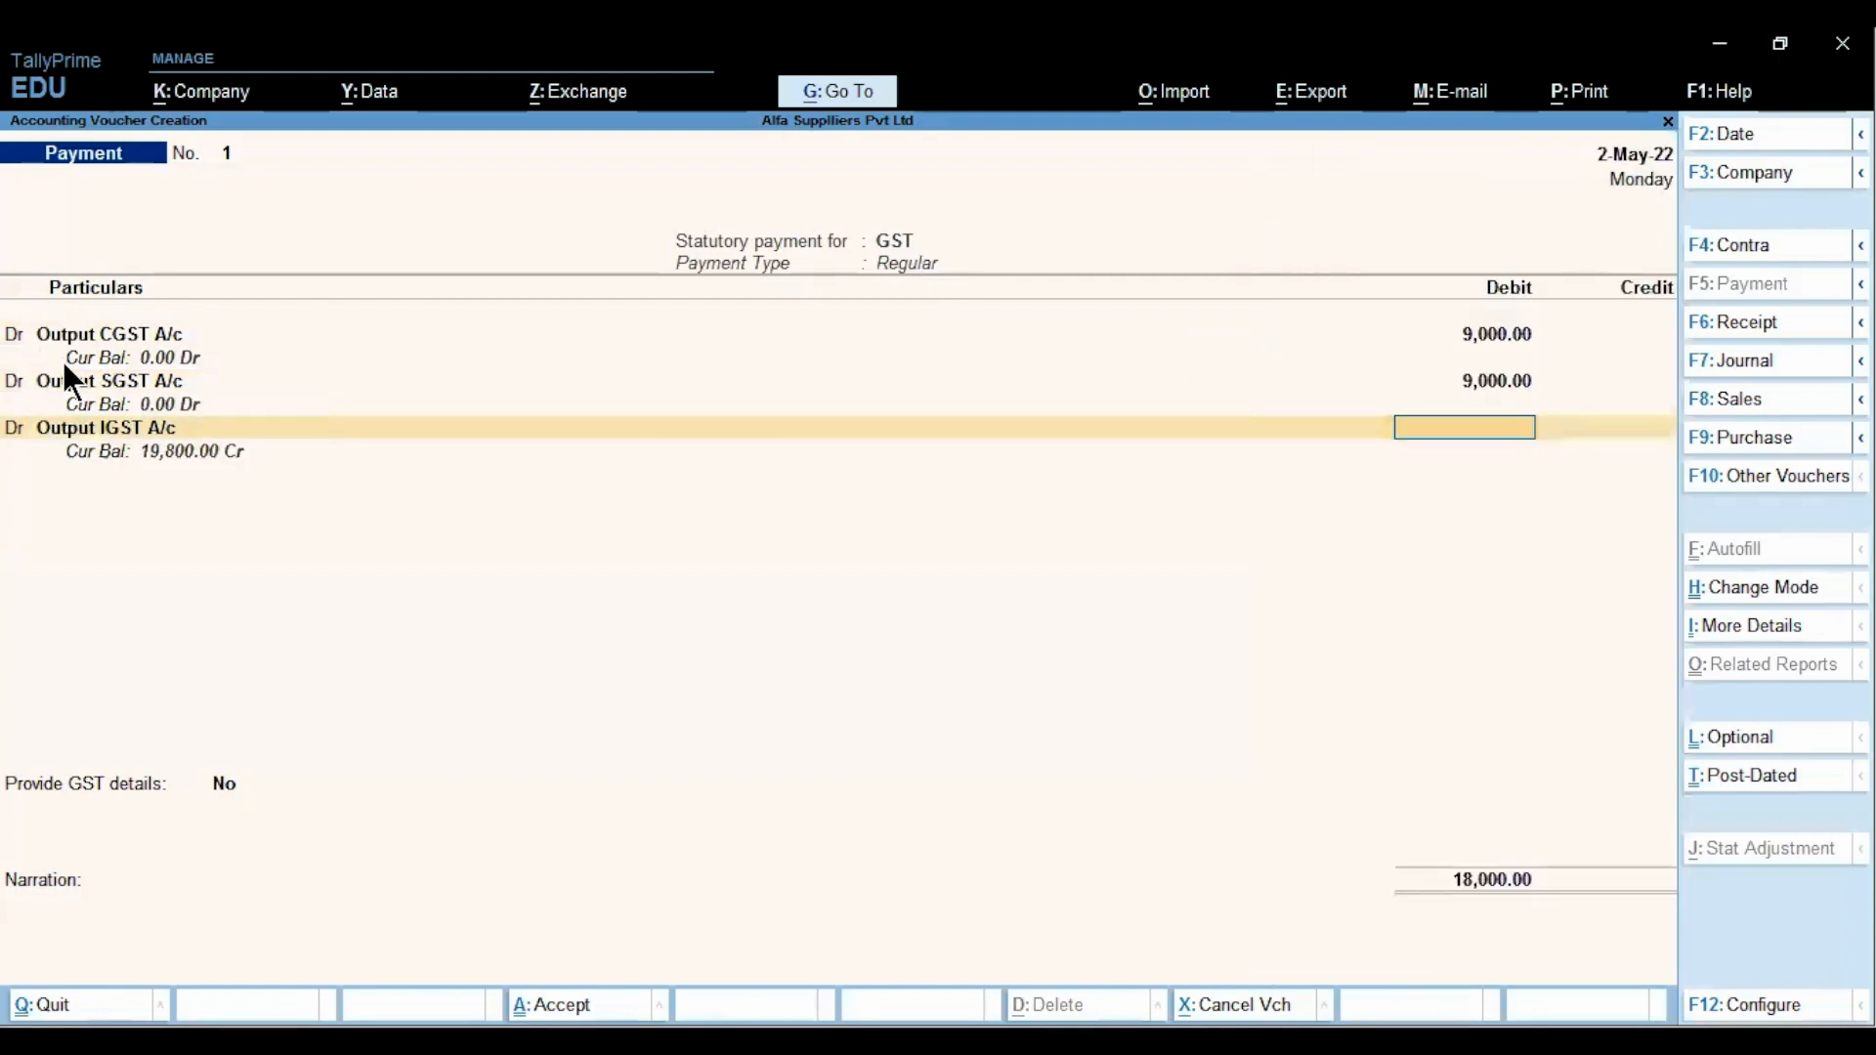
{"action": "type", "text": "19800"}
{"action": "key", "text": "Escape"}
{"action": "key", "text": "Return"}
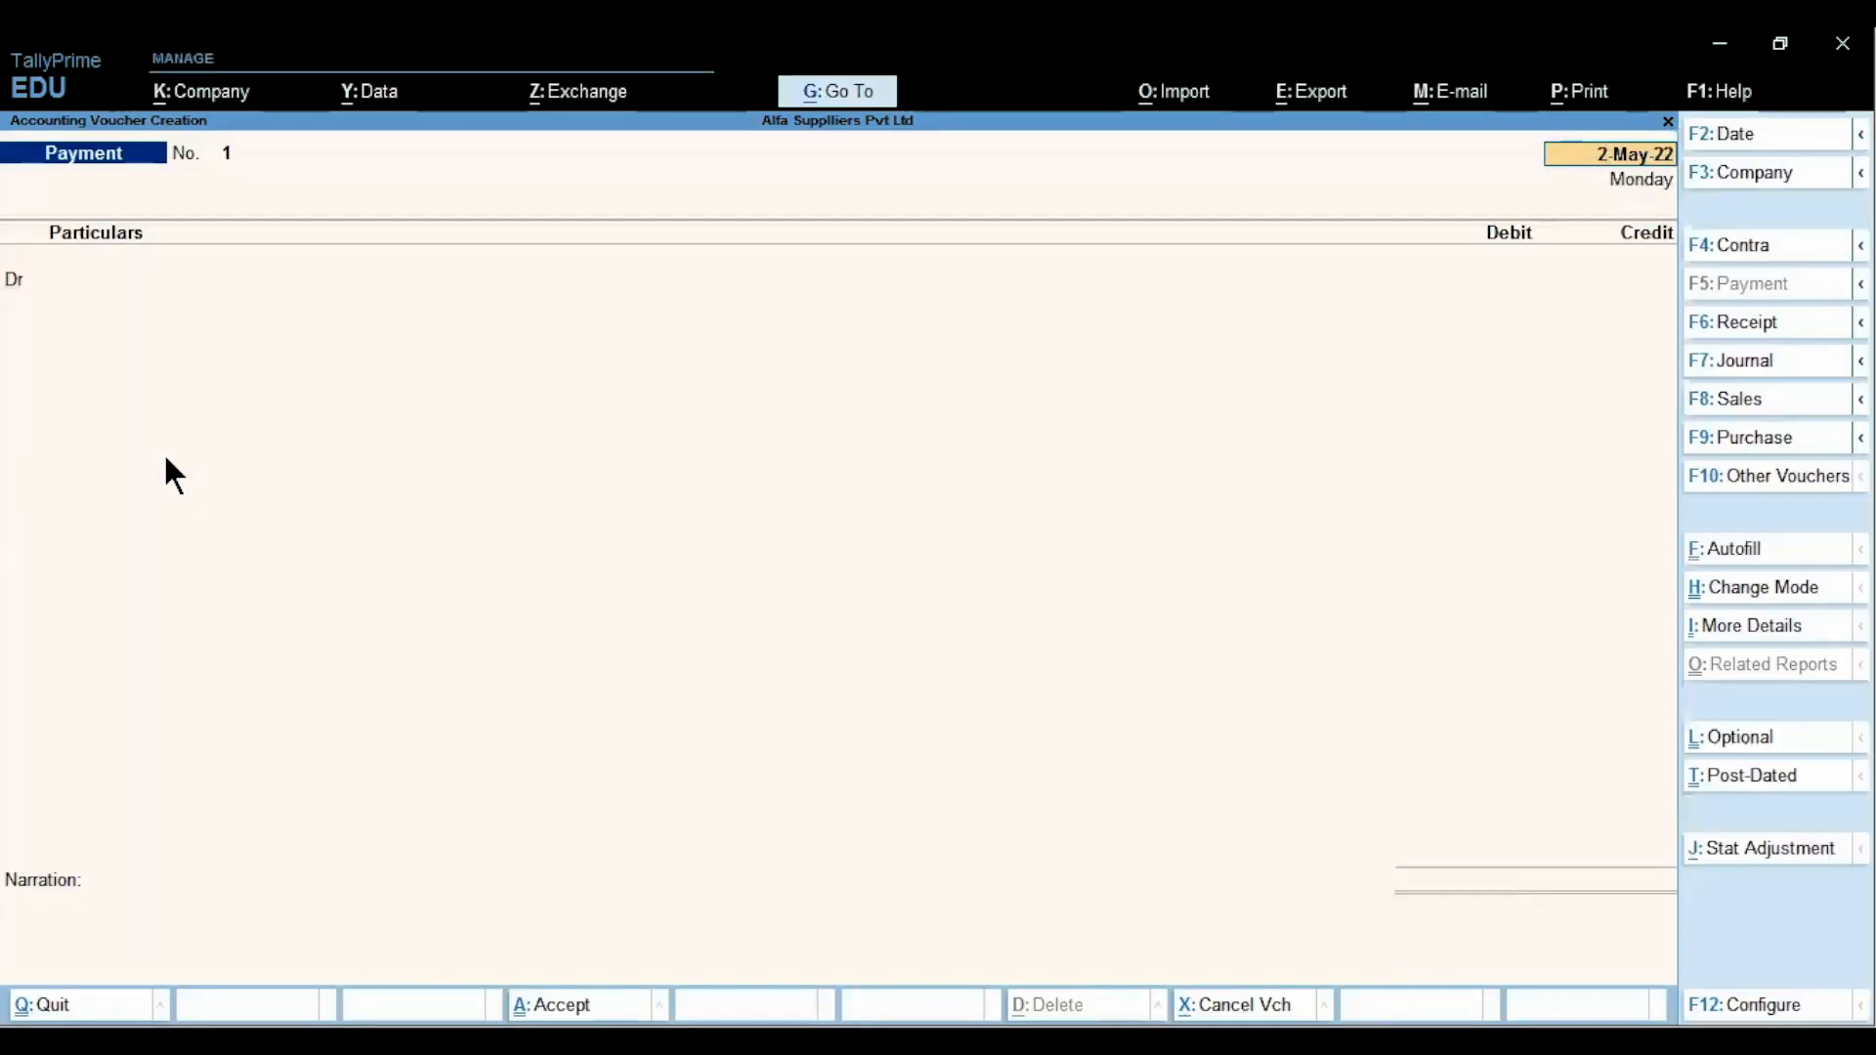
Leave the empty payment voucher and start a new ledger named Axis Bank under the Bank Accounts group
{"action": "key", "text": "Escape"}
{"action": "key", "text": "Escape"}
{"action": "key", "text": "Return"}
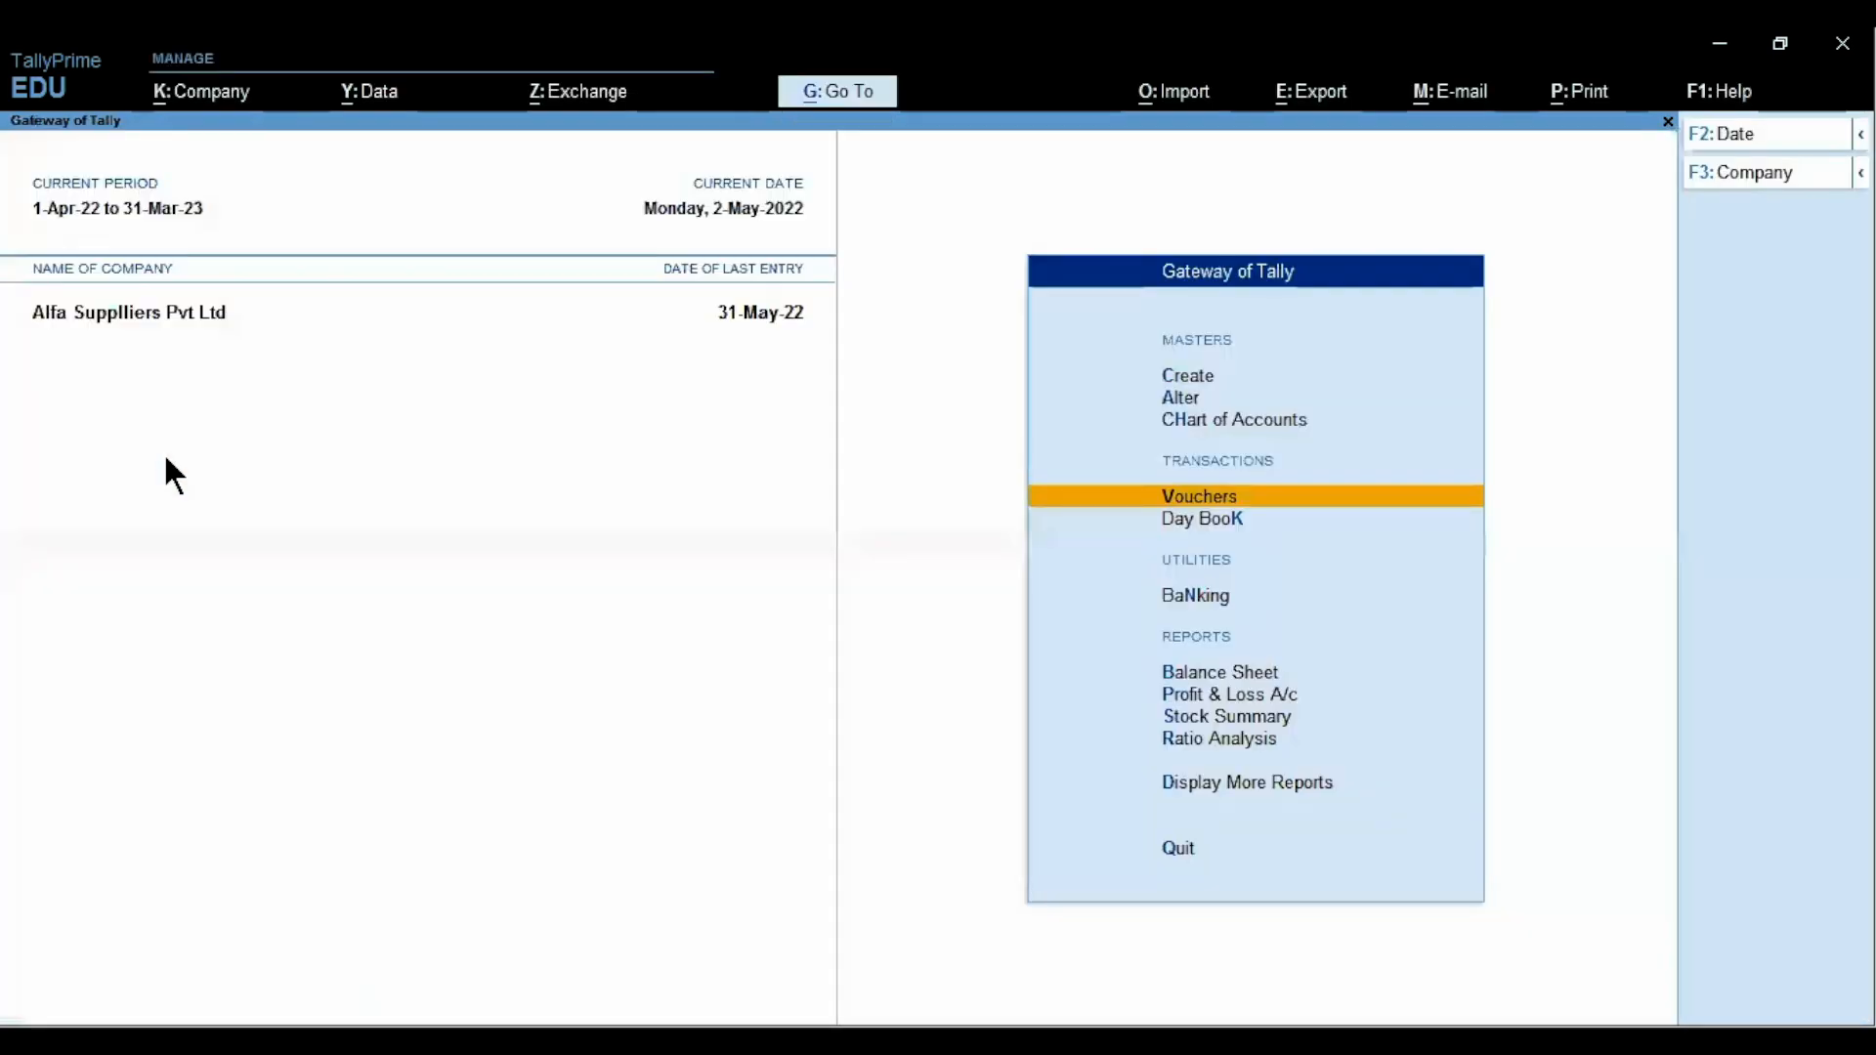
{"action": "key", "text": "Up"}
{"action": "key", "text": "Up"}
{"action": "key", "text": "Up"}
{"action": "key", "text": "Return"}
{"action": "key", "text": "Down"}
{"action": "key", "text": "Return"}
{"action": "type", "text": "Axis Bank"}
{"action": "key", "text": "Return"}
{"action": "type", "text": "D"}
{"action": "key", "text": "BackSpace"}
{"action": "type", "text": "Ba"}
{"action": "key", "text": "Return"}
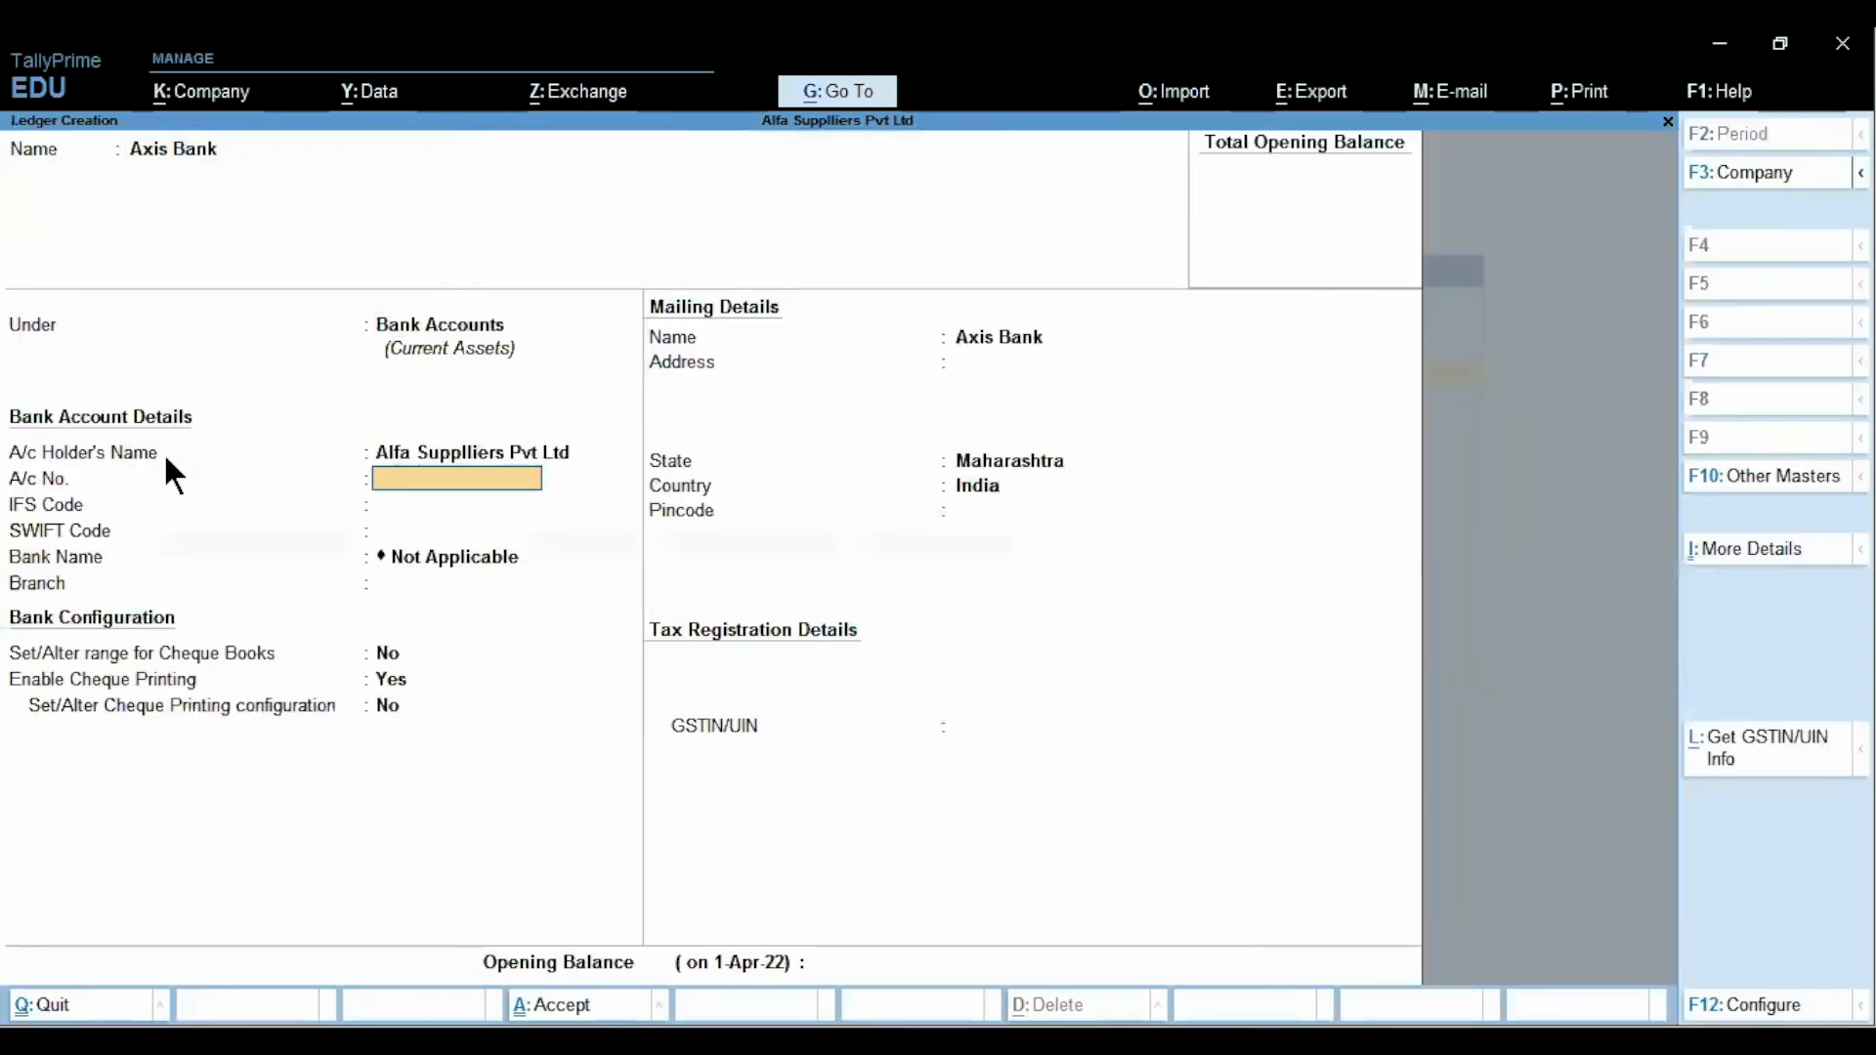
Set the Axis Bank ledger's opening balance to 200000, save the ledger and return to the Gateway of Tally
{"action": "left_click", "coordinate": [836, 952]}
{"action": "left_click", "coordinate": [837, 953]}
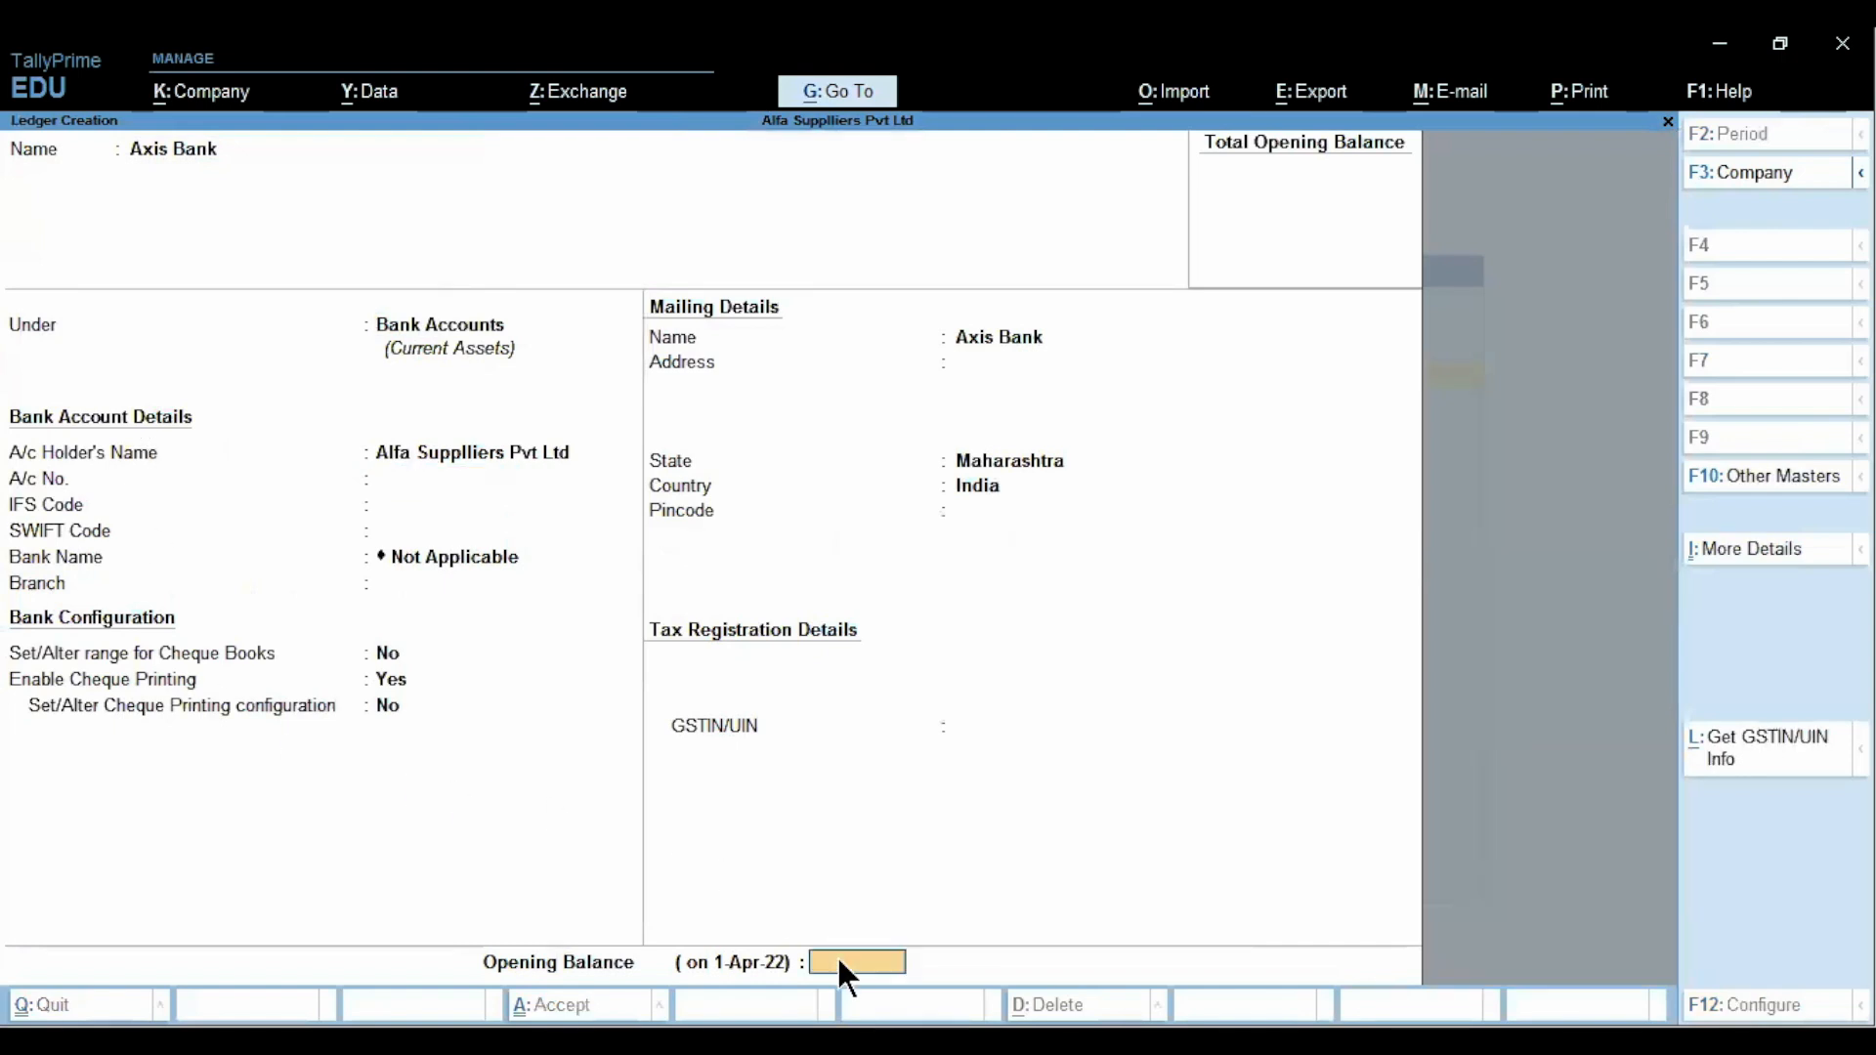
{"action": "type", "text": "29"}
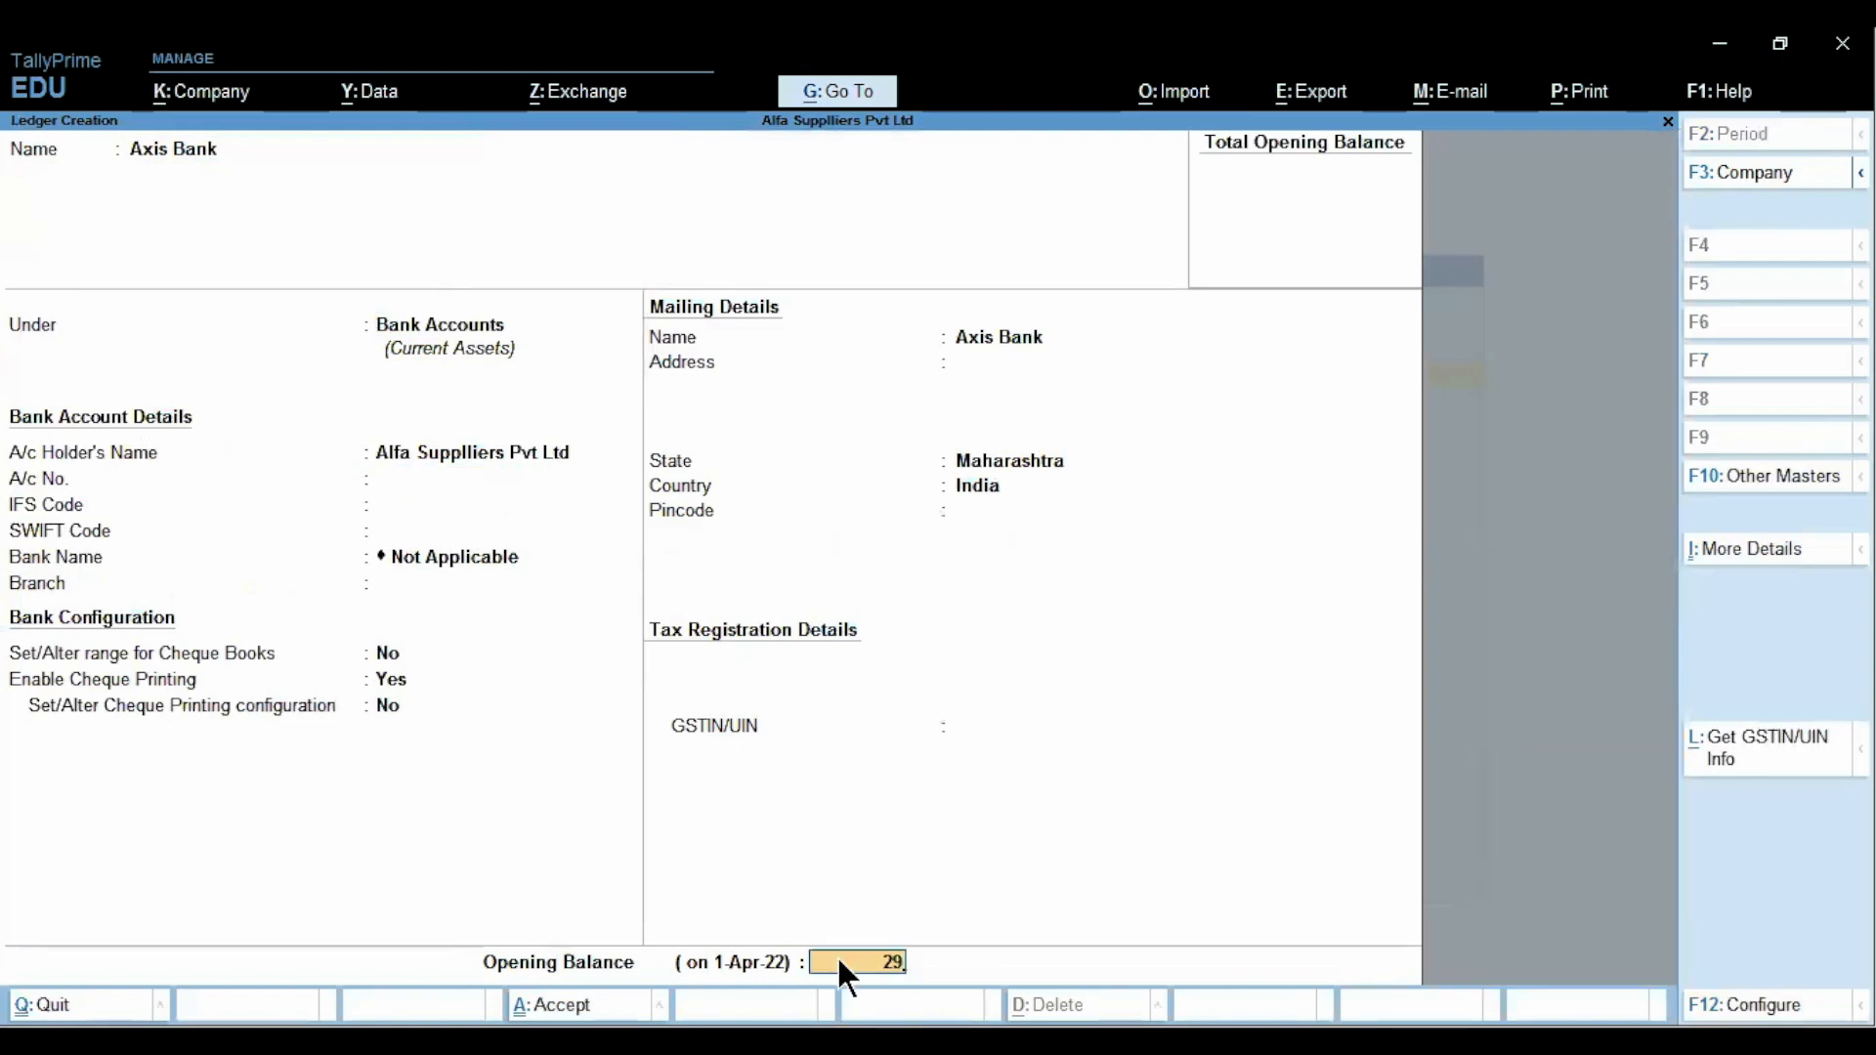
{"action": "type", "text": "00000"}
{"action": "key", "text": "Return"}
{"action": "key", "text": "Return"}
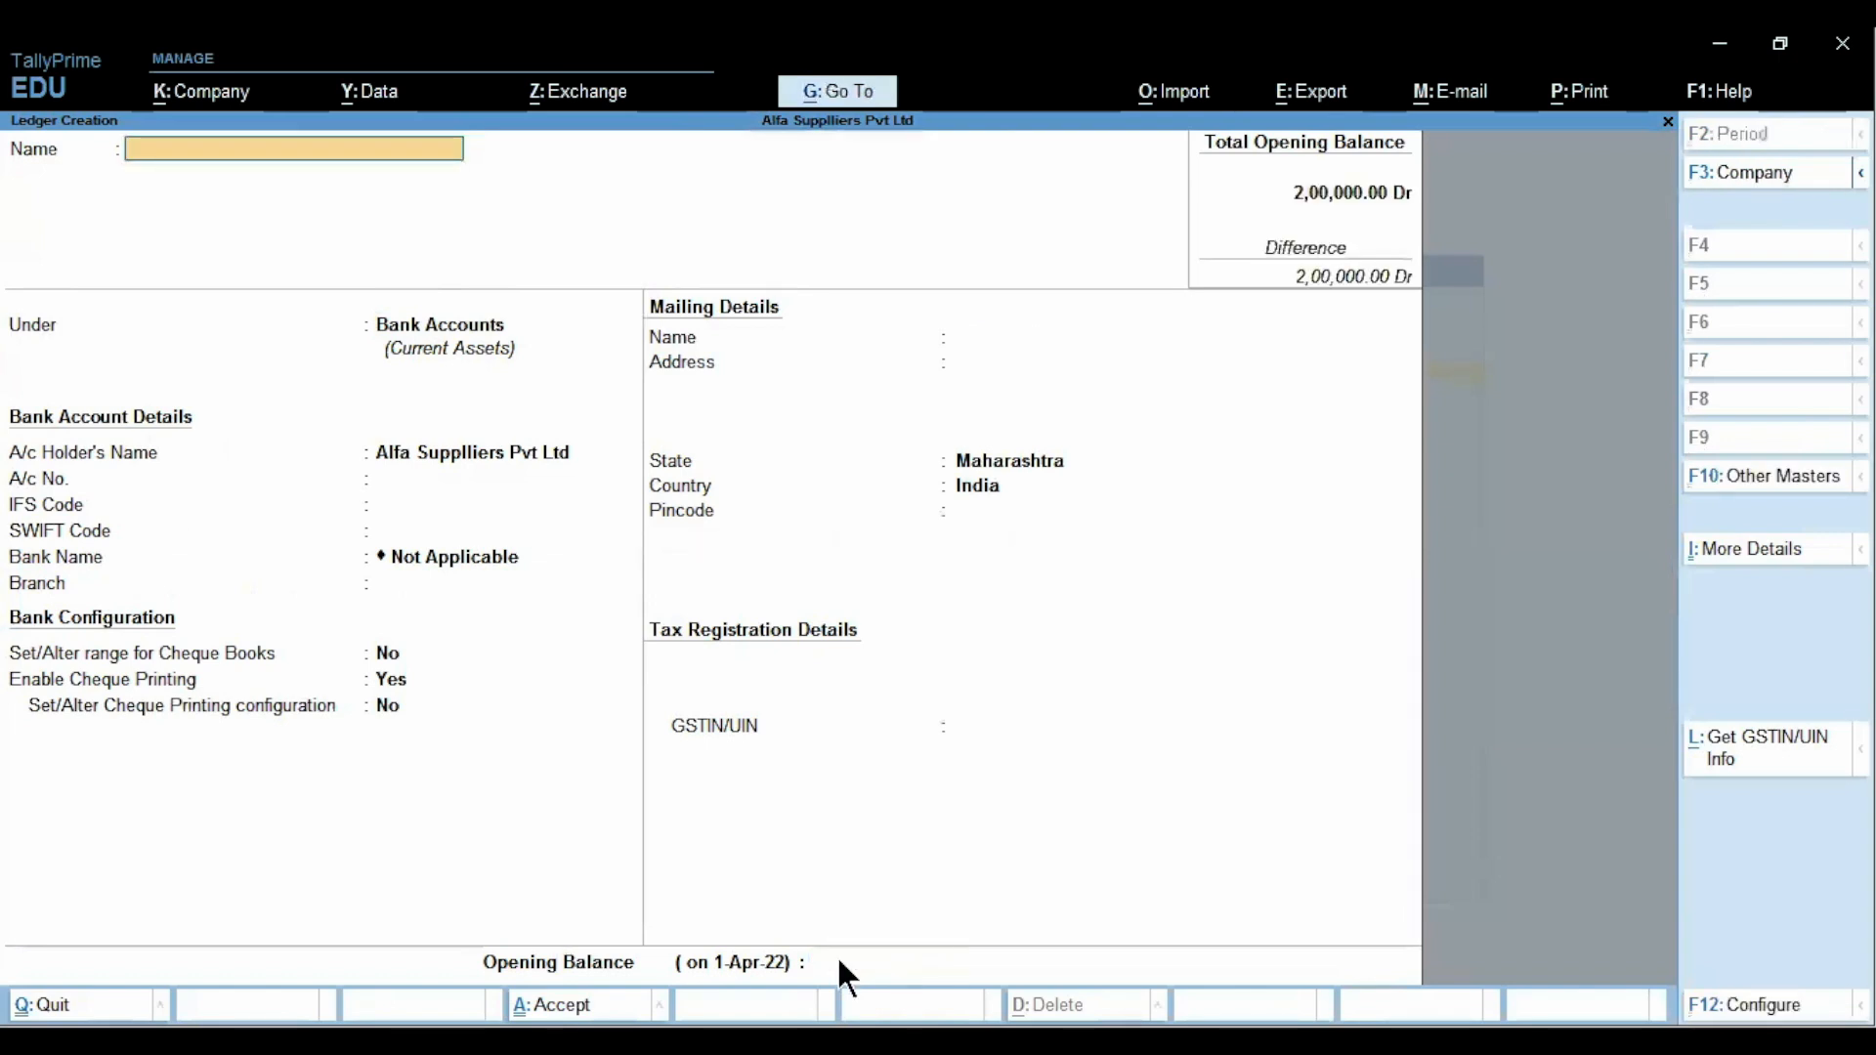
{"action": "key", "text": "Escape"}
{"action": "key", "text": "Return"}
{"action": "key", "text": "Escape"}
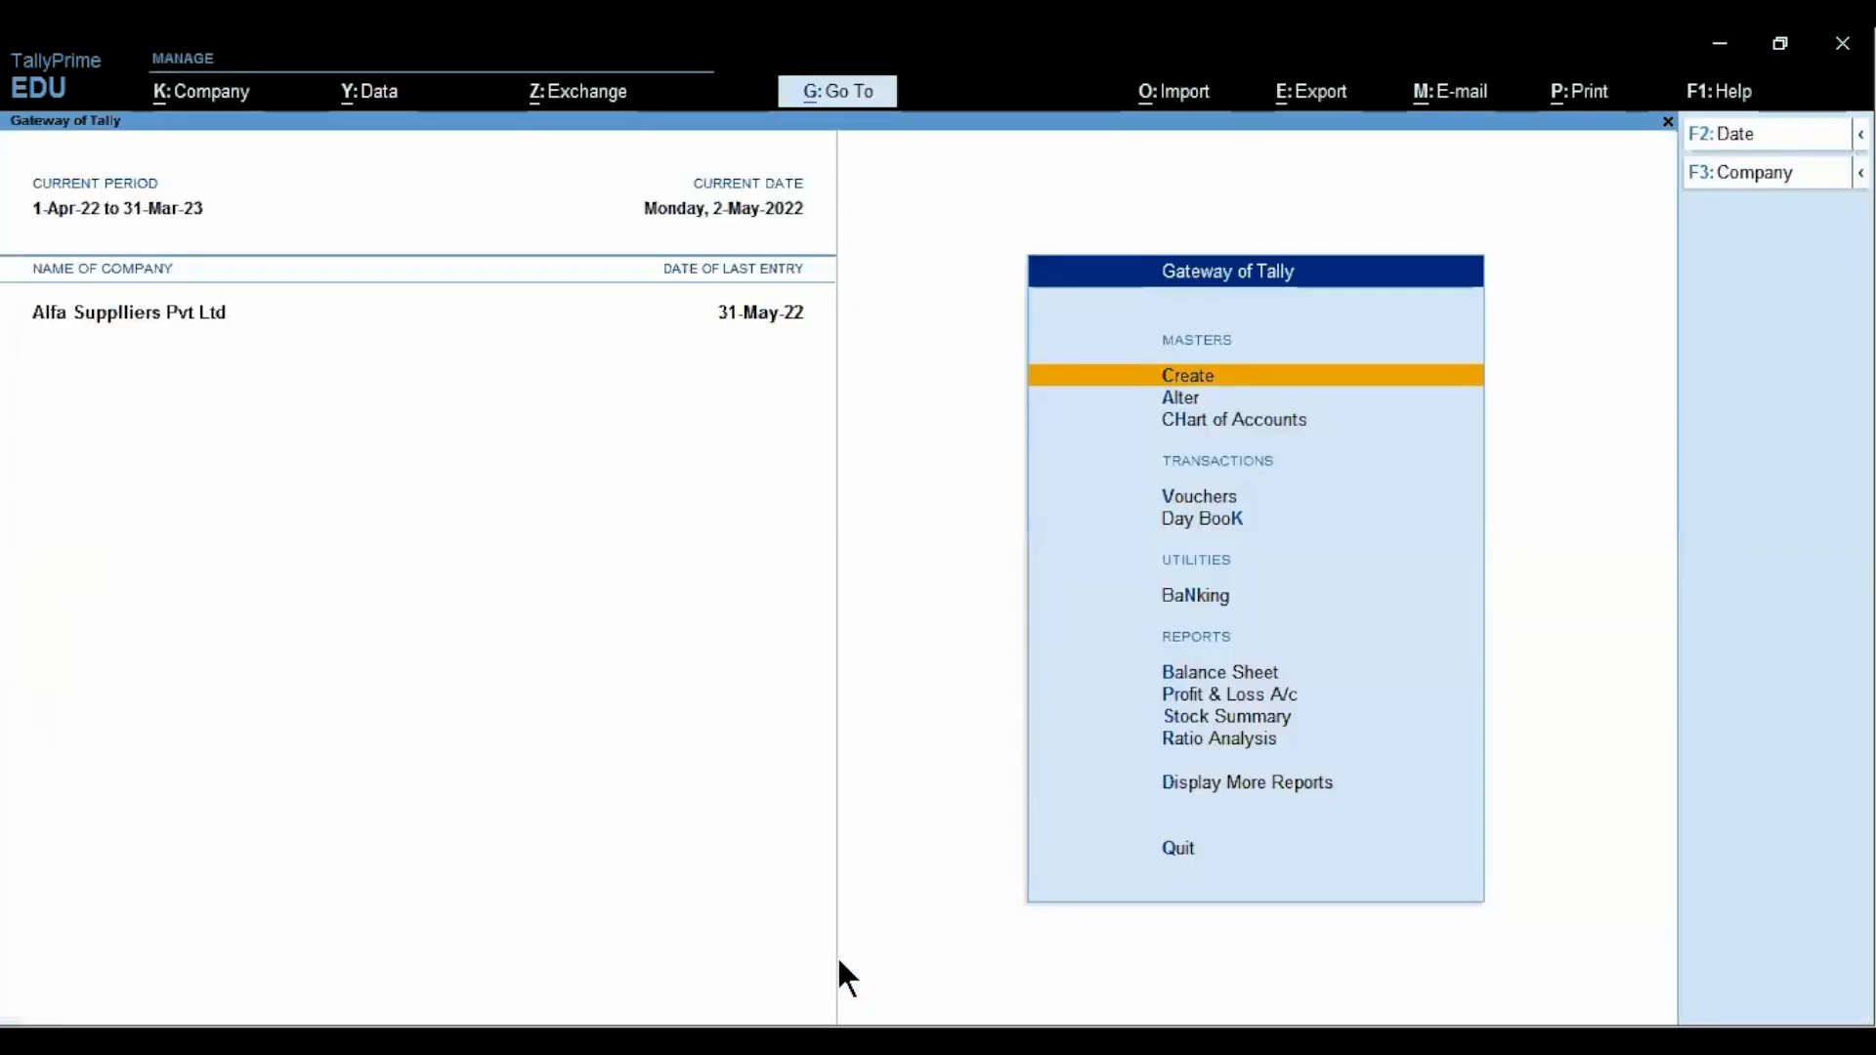
{"action": "key", "text": "Escape"}
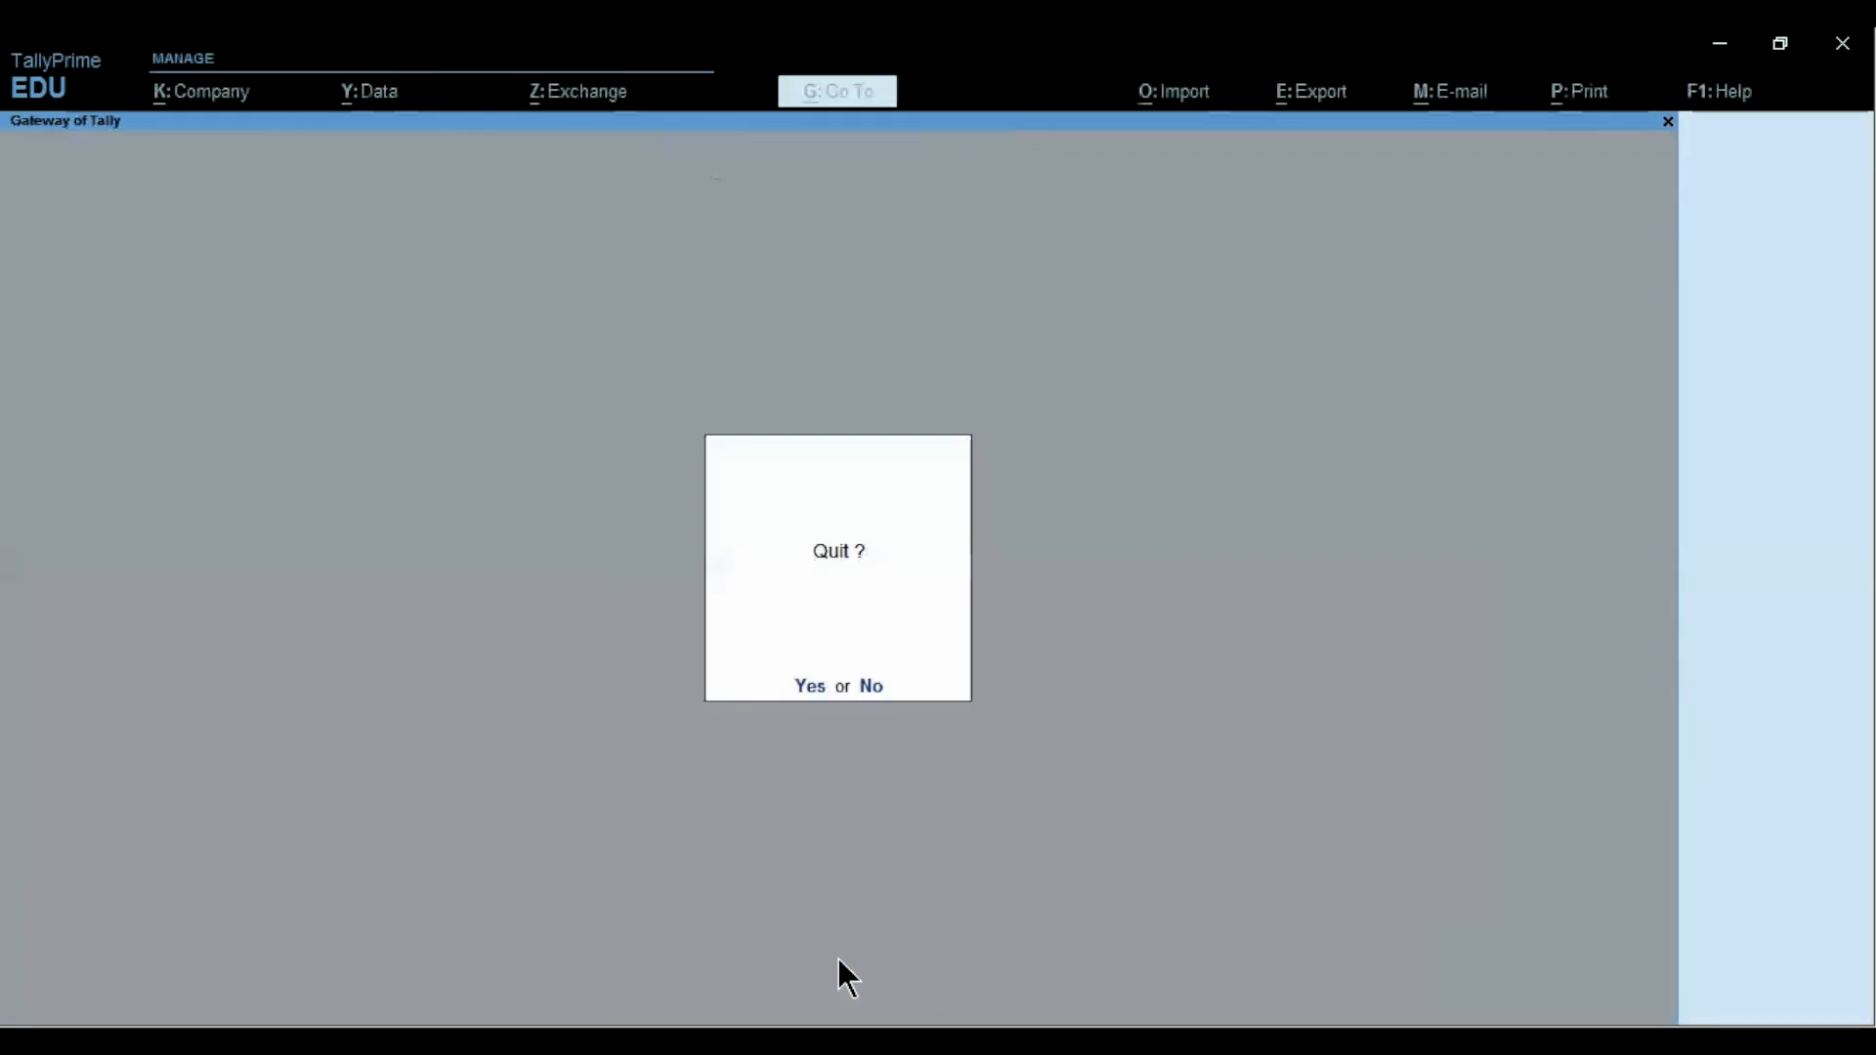
{"action": "key", "text": "Escape"}
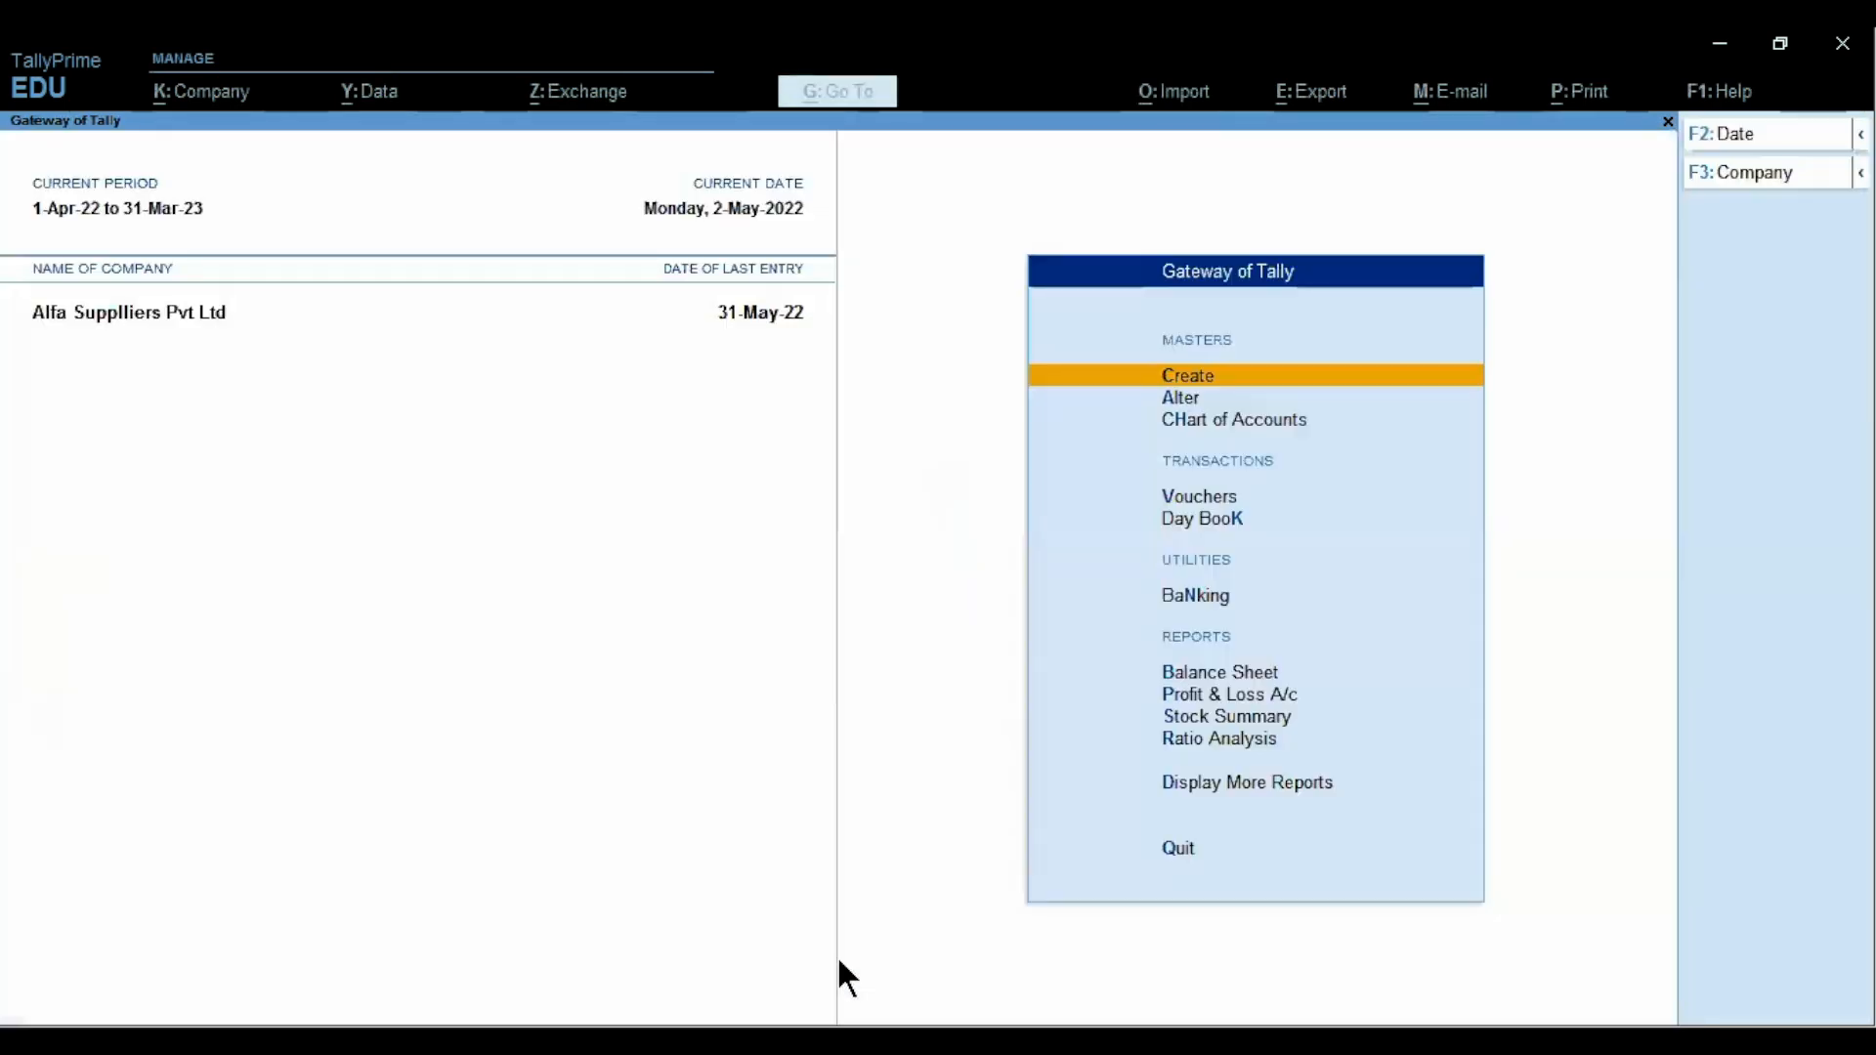
Start a payment voucher dated 31-May-22
{"action": "key", "text": "v"}
{"action": "key", "text": "Return"}
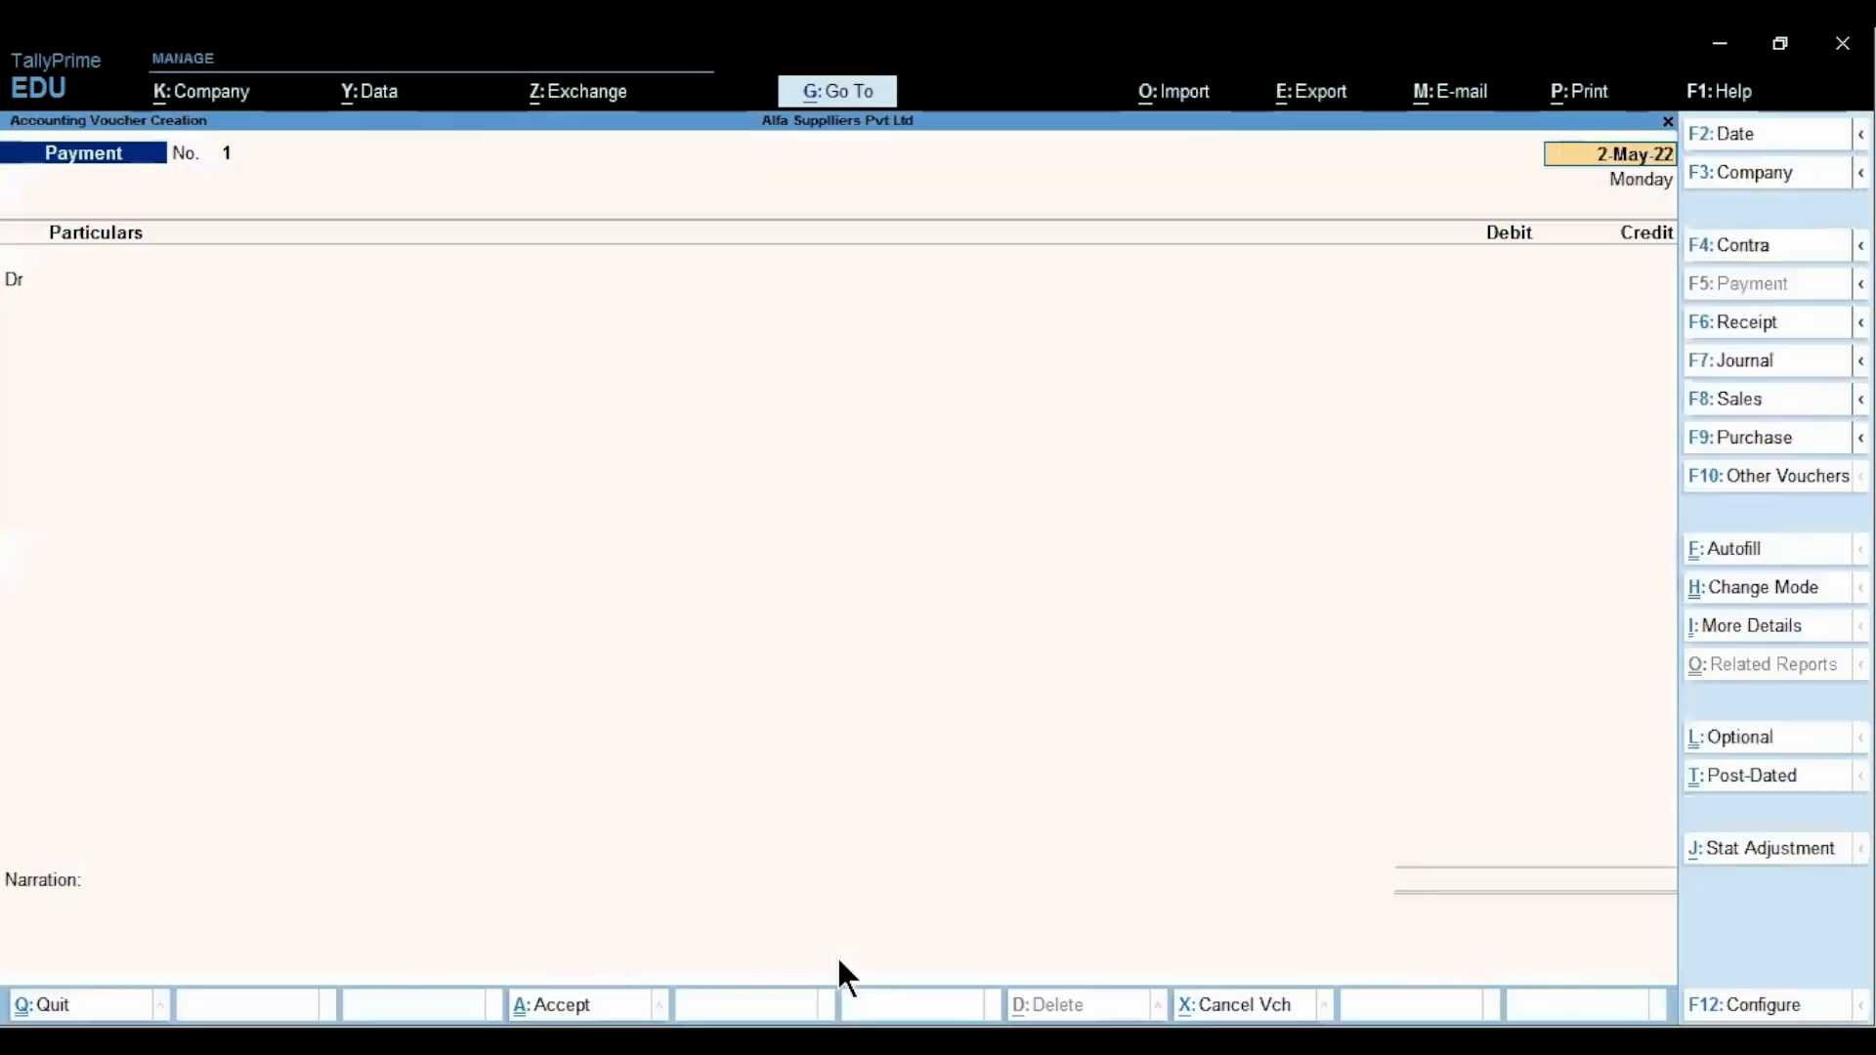
{"action": "type", "text": "31.5"}
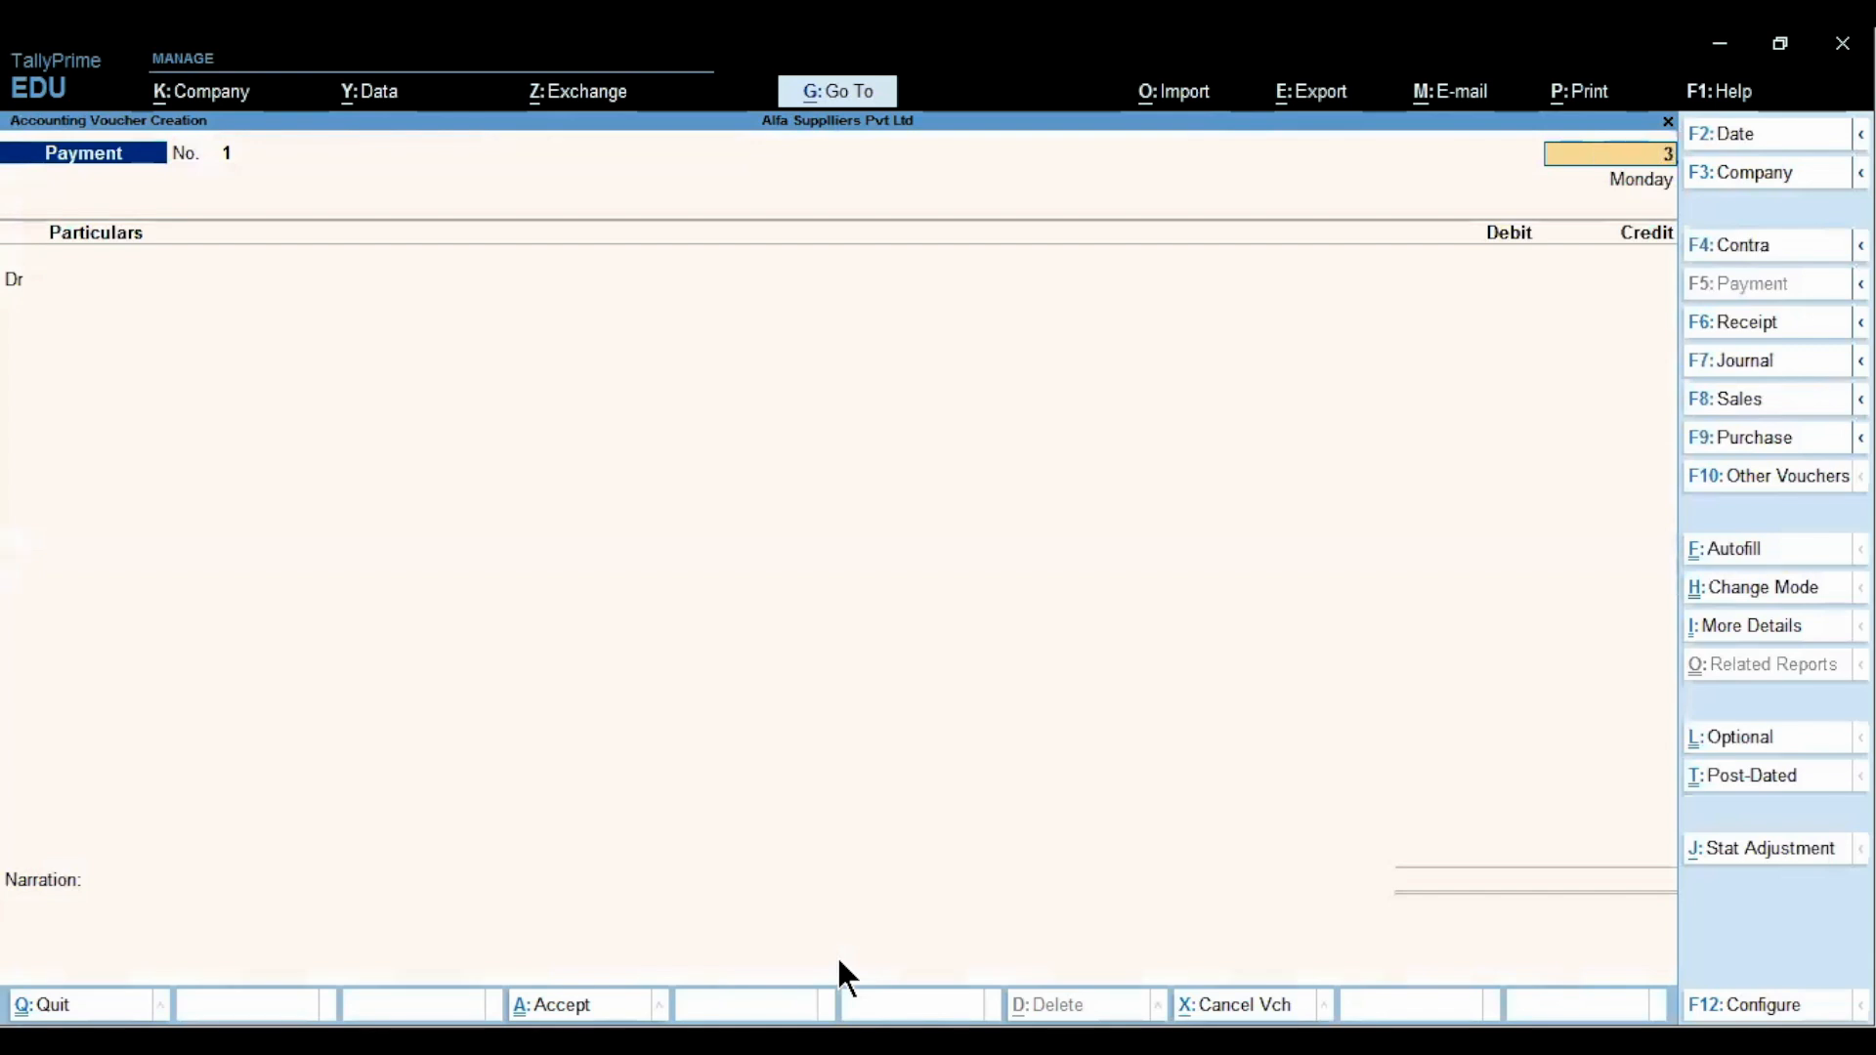
{"action": "key", "text": "Return"}
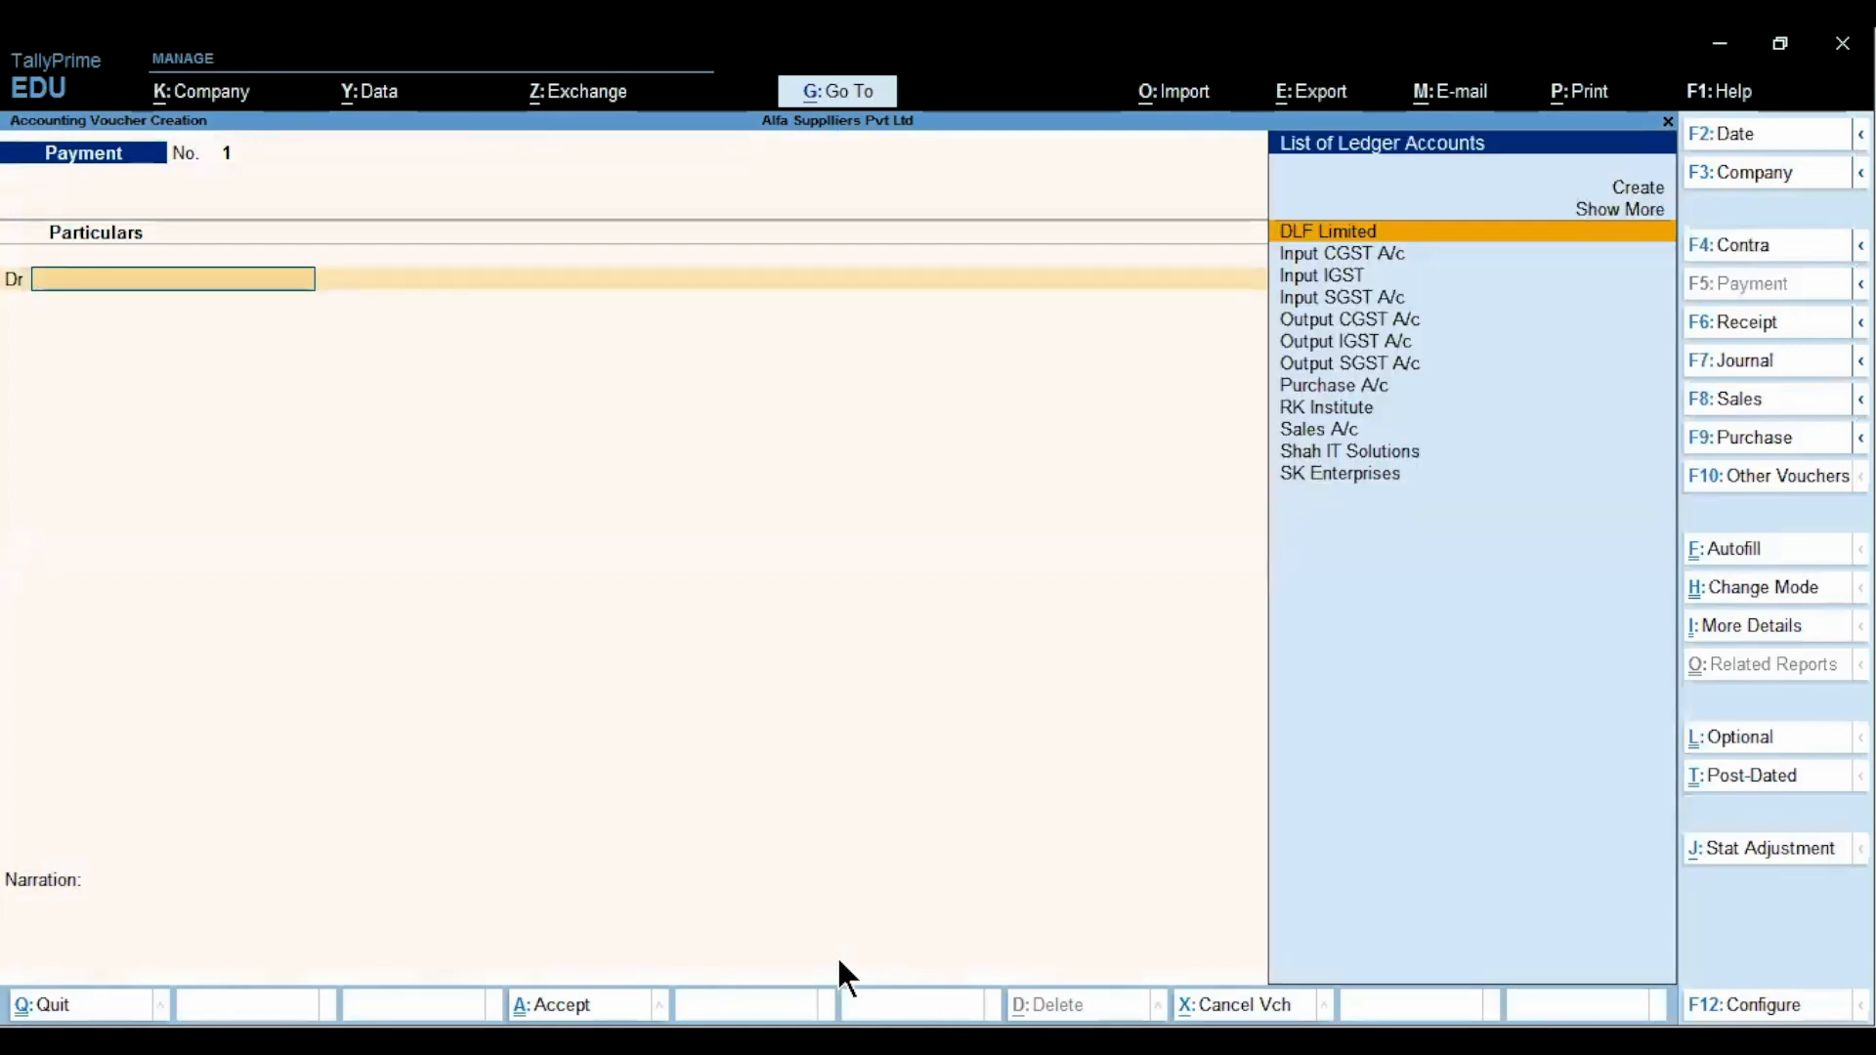
Autofill the voucher as a Stat Payment for GST with payment type Regular, for the period 1-May-22 to 31-May-22
{"action": "key", "text": "ctrl"}
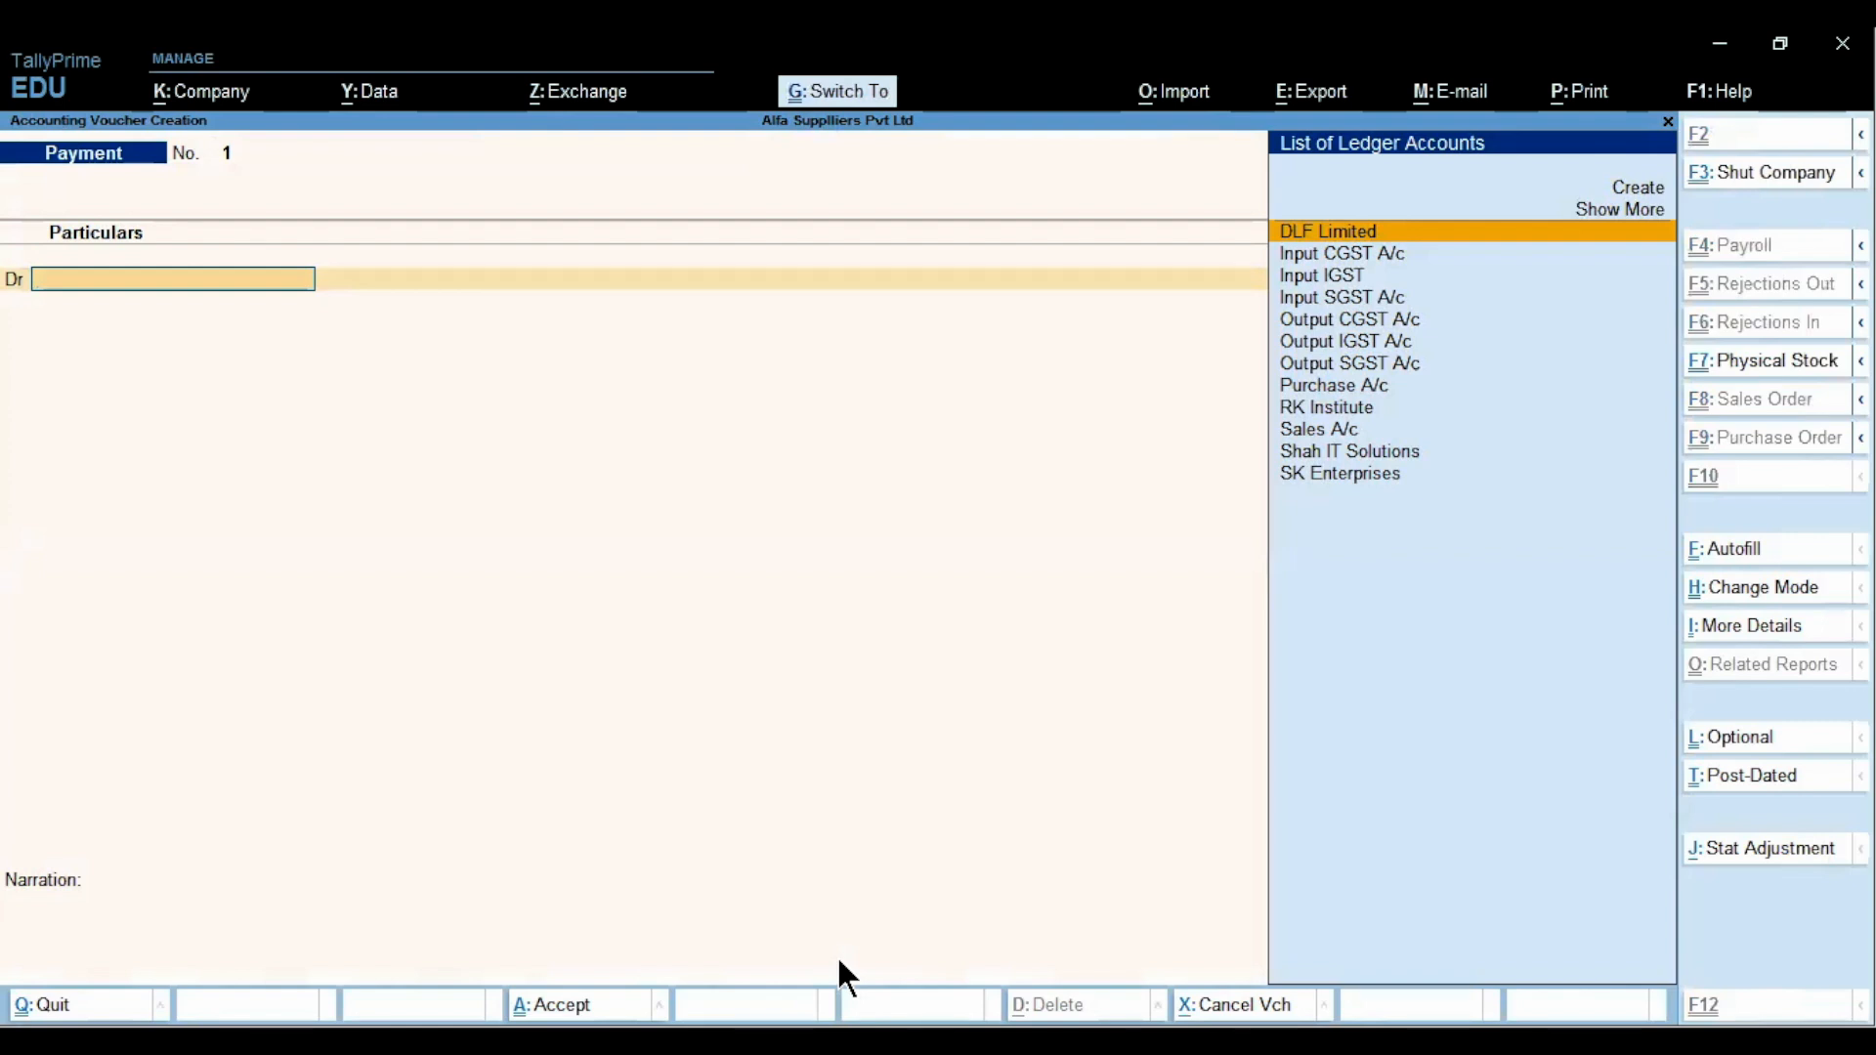
{"action": "key", "text": "ctrl+e"}
{"action": "key", "text": "Return"}
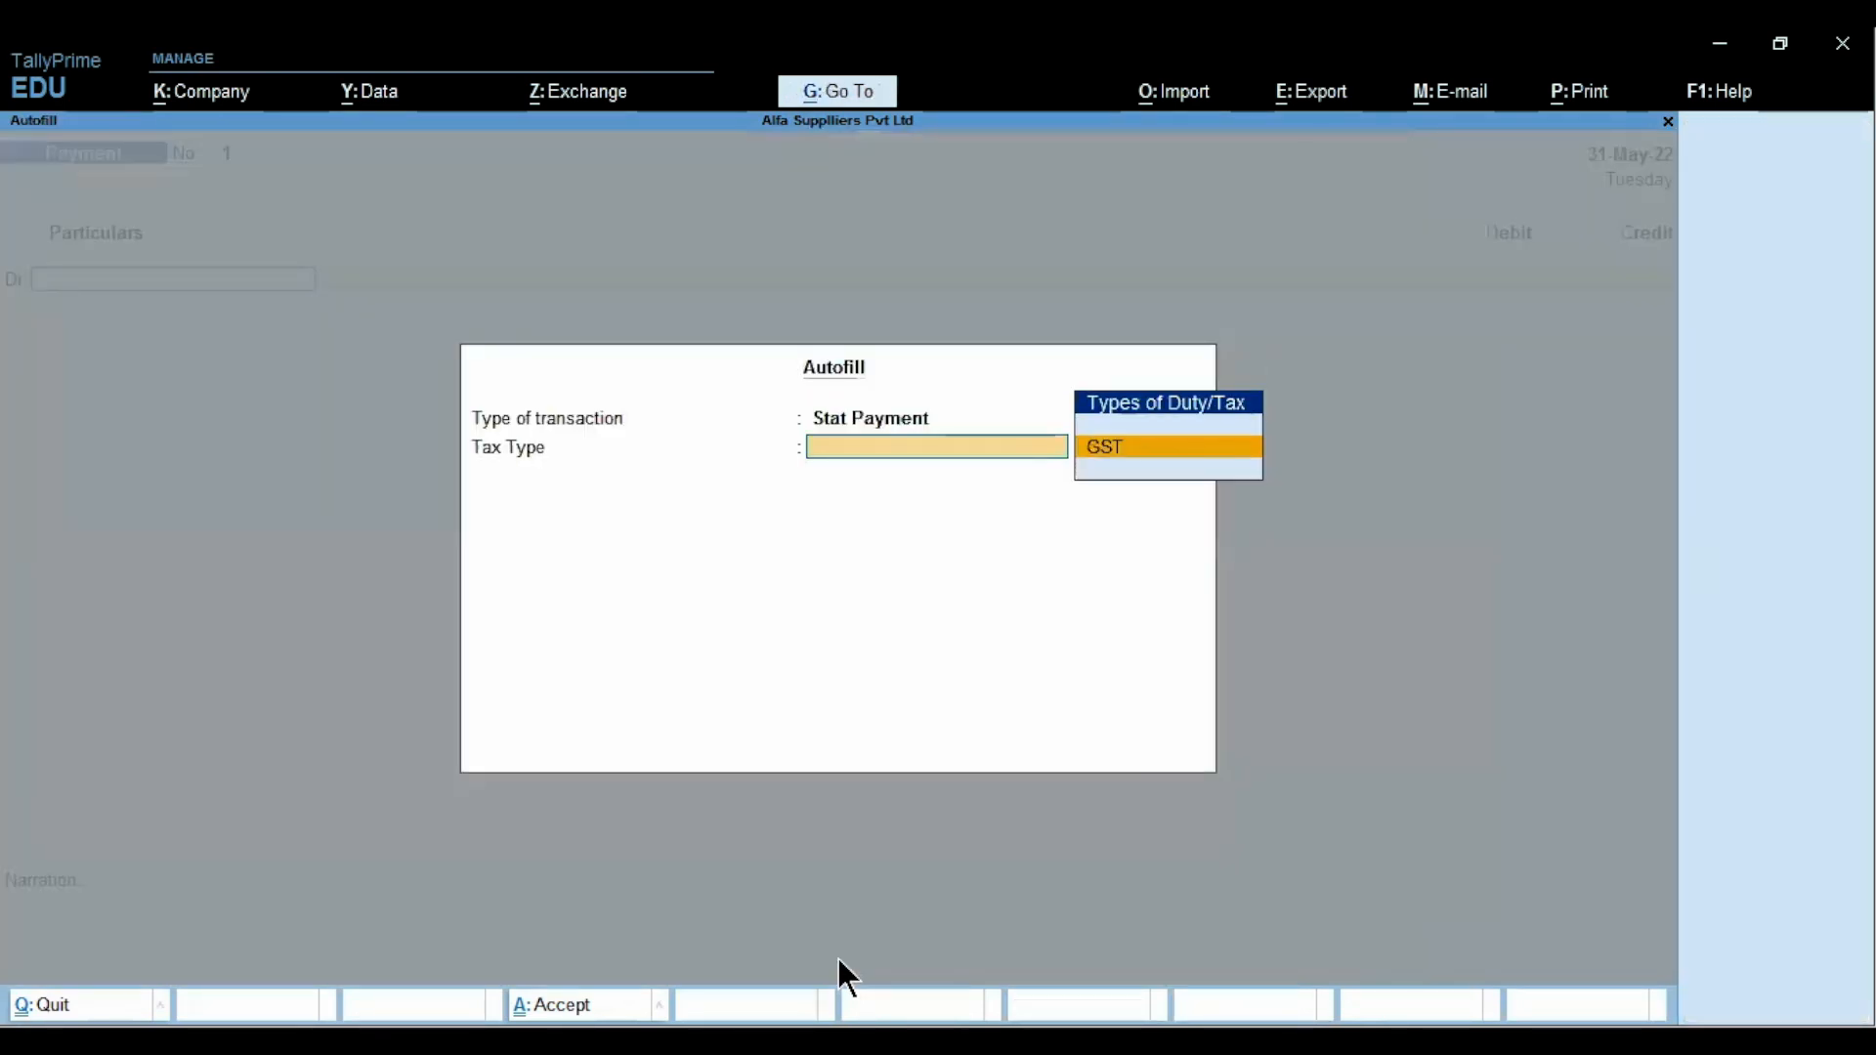
{"action": "key", "text": "Return"}
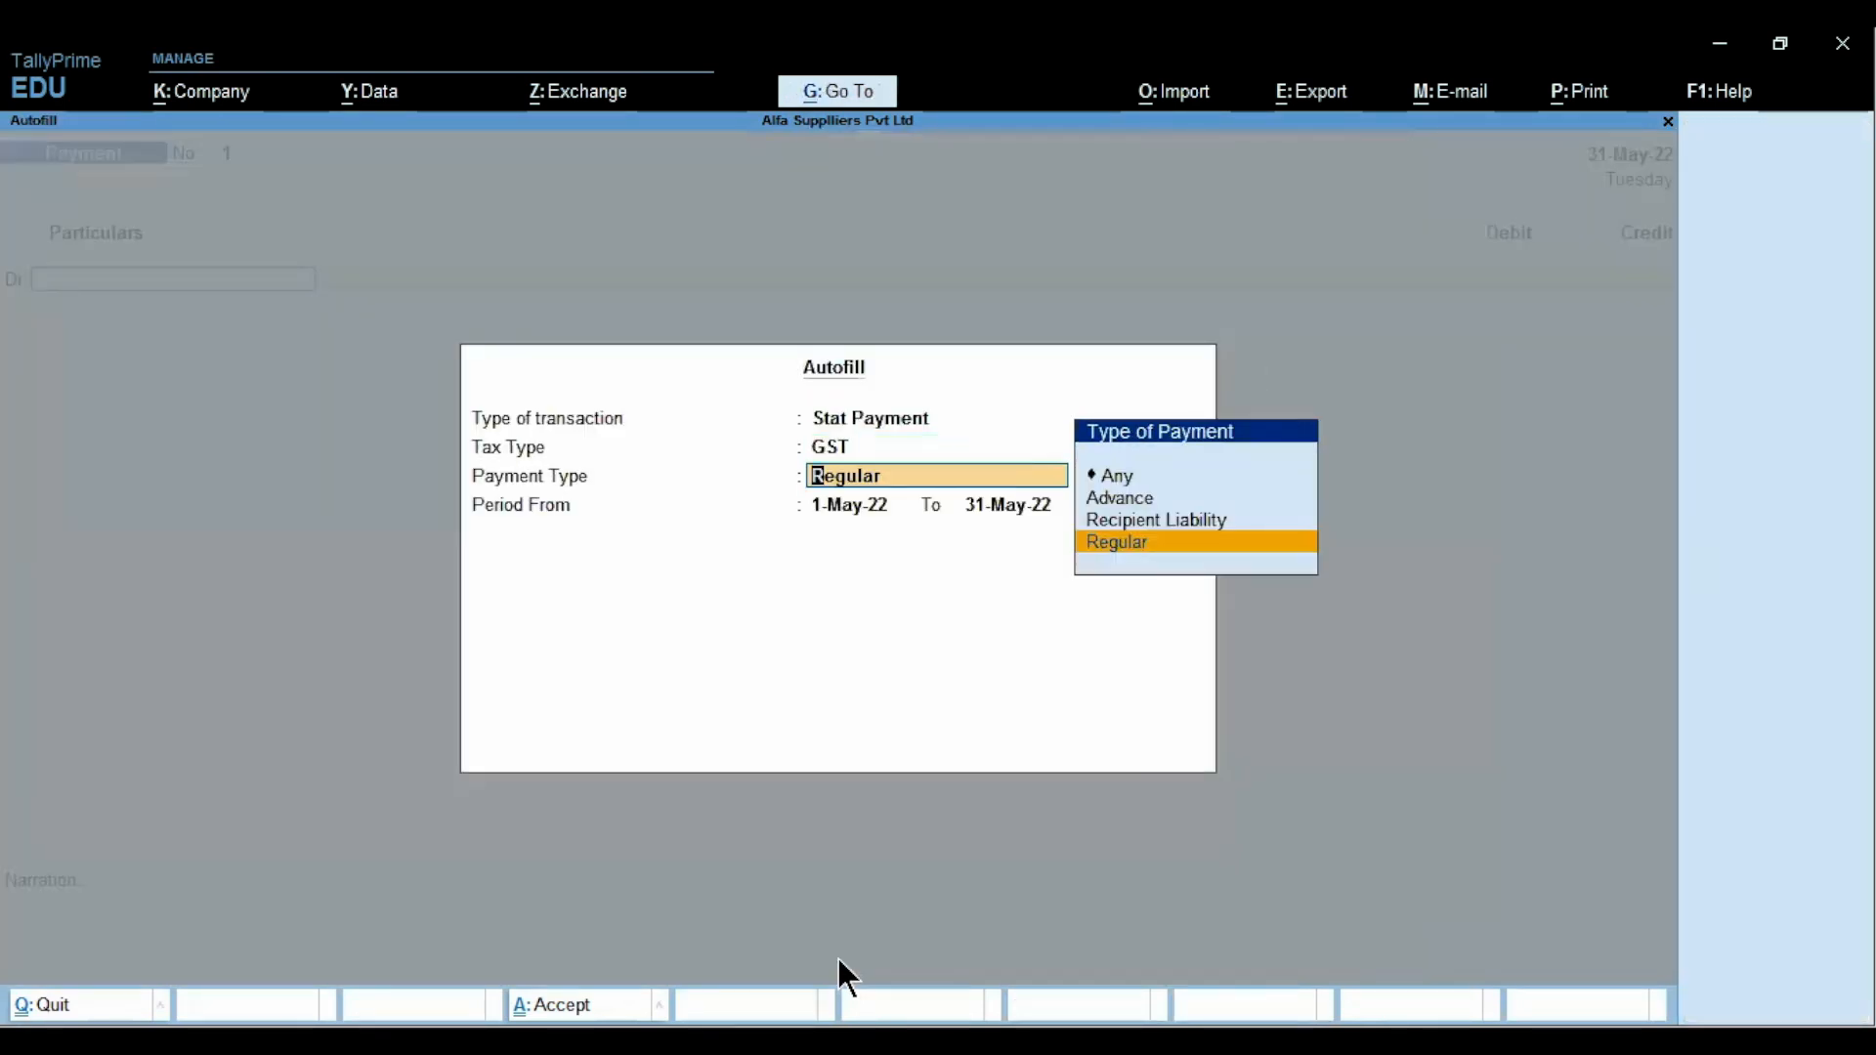
{"action": "key", "text": "Return"}
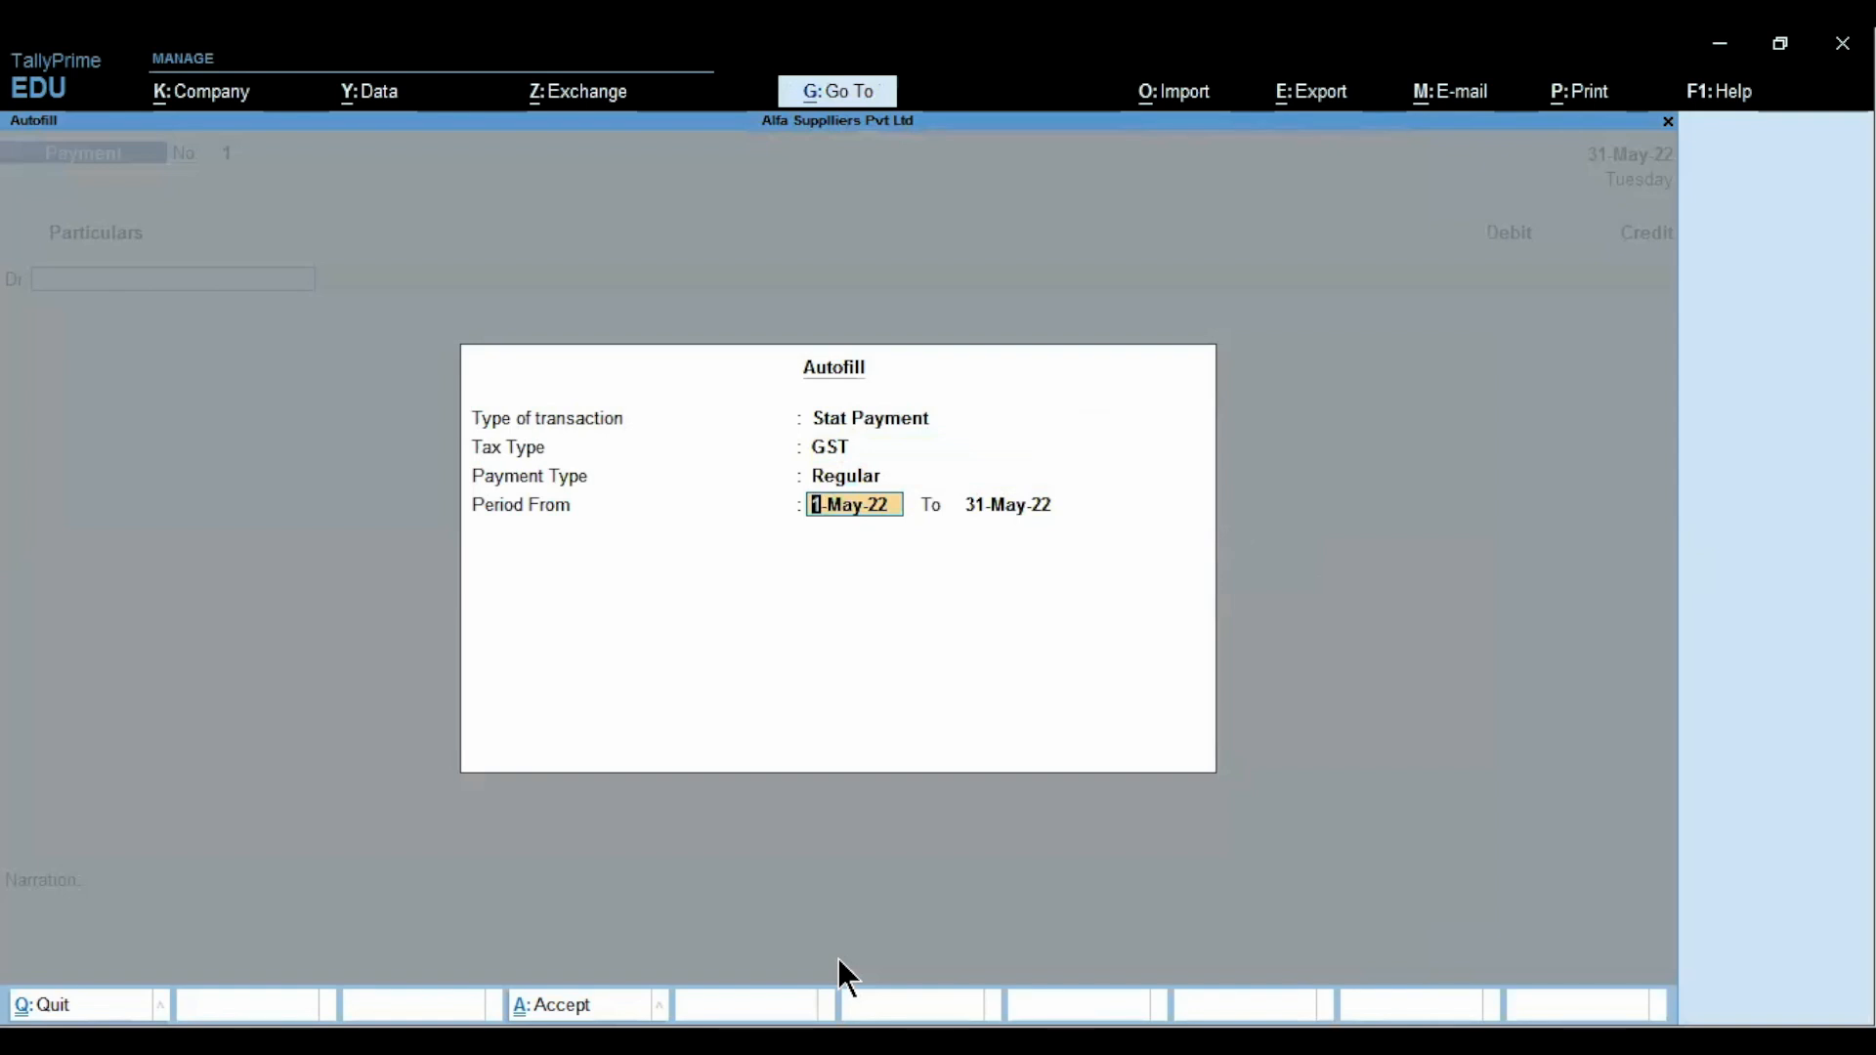
{"action": "key", "text": "Return"}
{"action": "key", "text": "Return"}
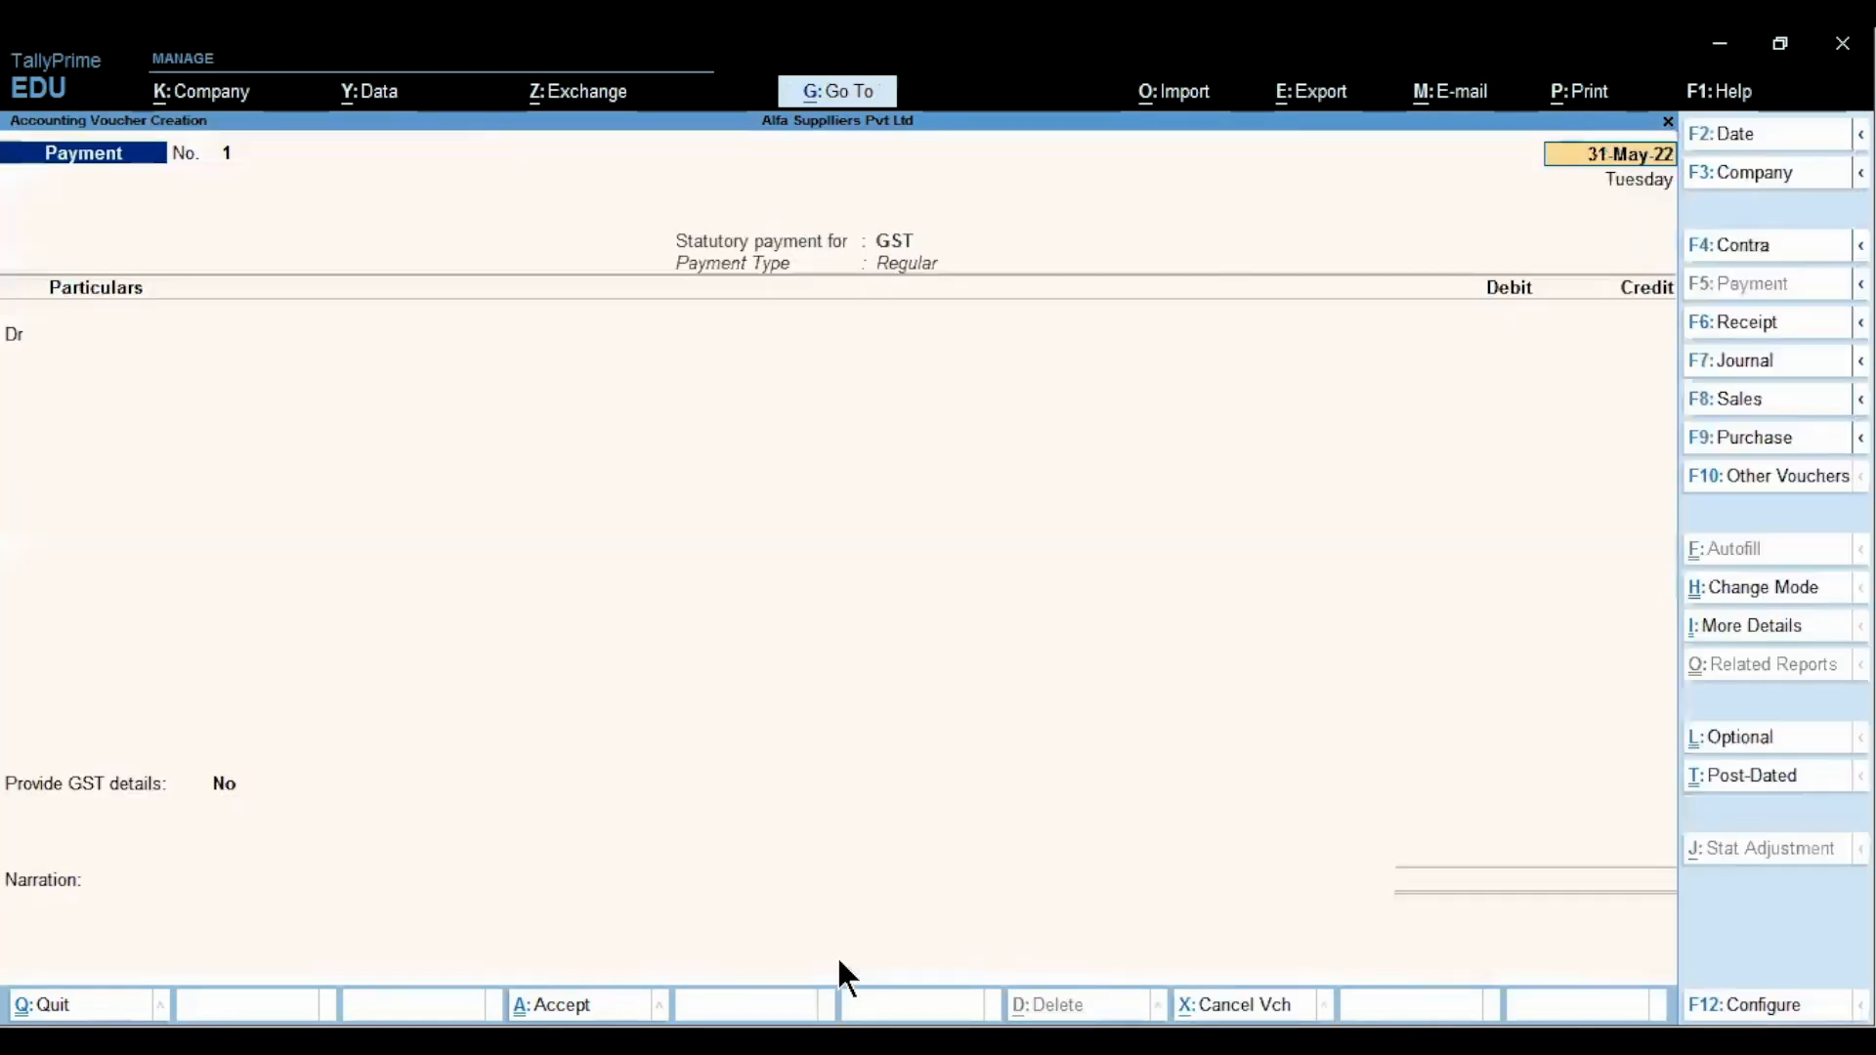
Debit Output CGST A/c with 9000 in the GST payment voucher
{"action": "type", "text": "Outp"}
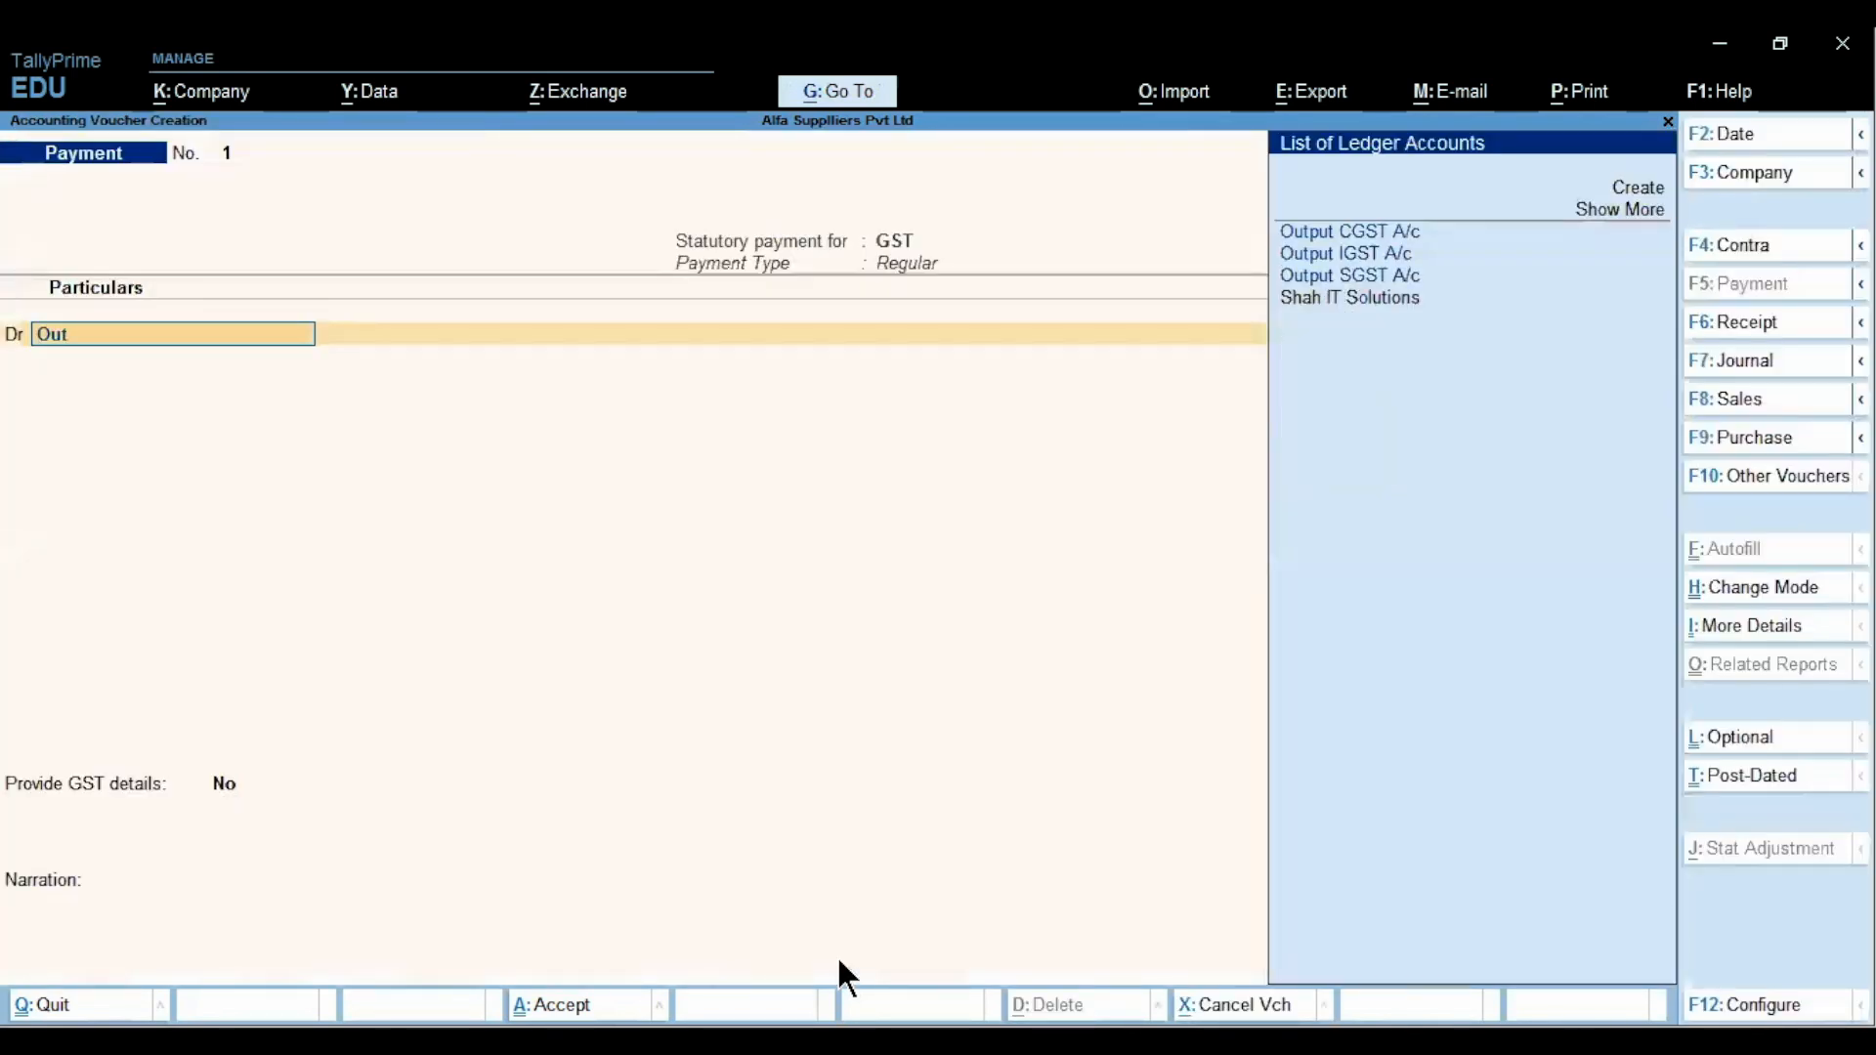
{"action": "key", "text": "Return"}
{"action": "type", "text": "90000"}
{"action": "key", "text": "Return"}
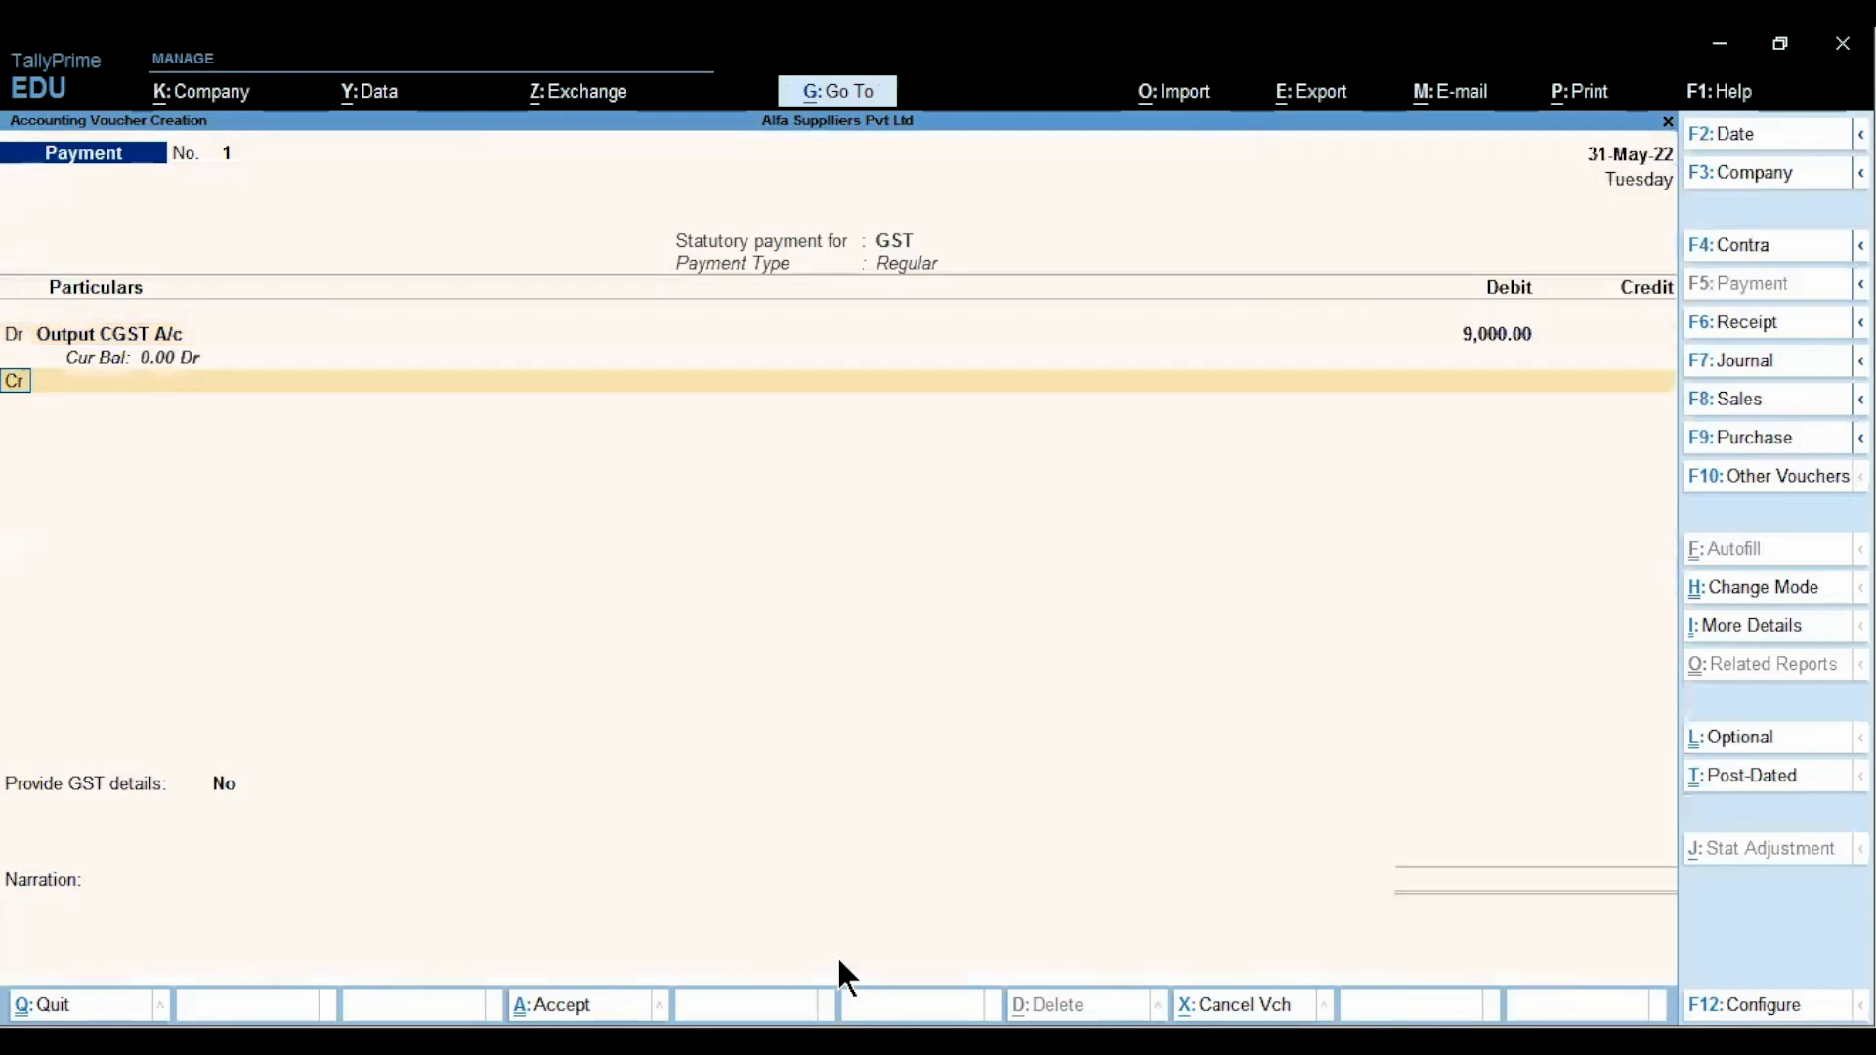
Add a debit line for Output SGST A/c with 9000 to the GST payment voucher
{"action": "type", "text": "Out"}
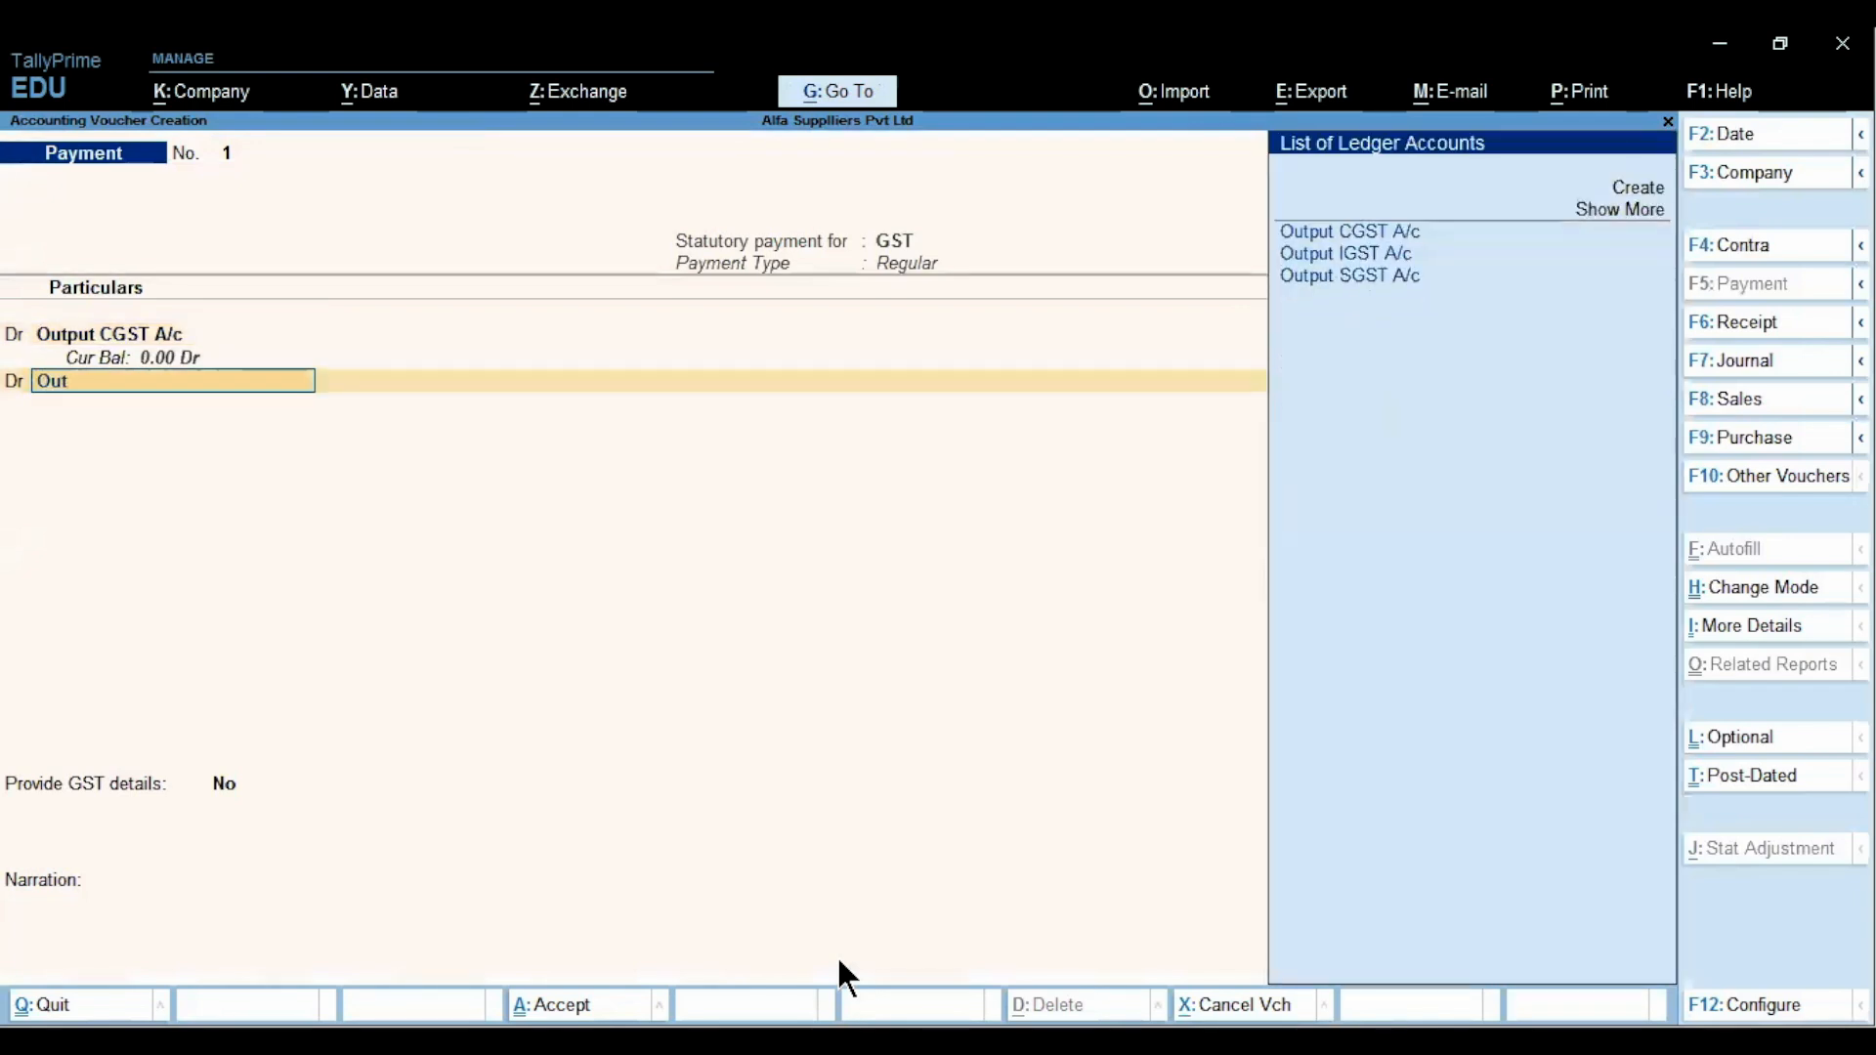
{"action": "key", "text": "Down"}
{"action": "key", "text": "Down"}
{"action": "key", "text": "Return"}
{"action": "type", "text": "9000"}
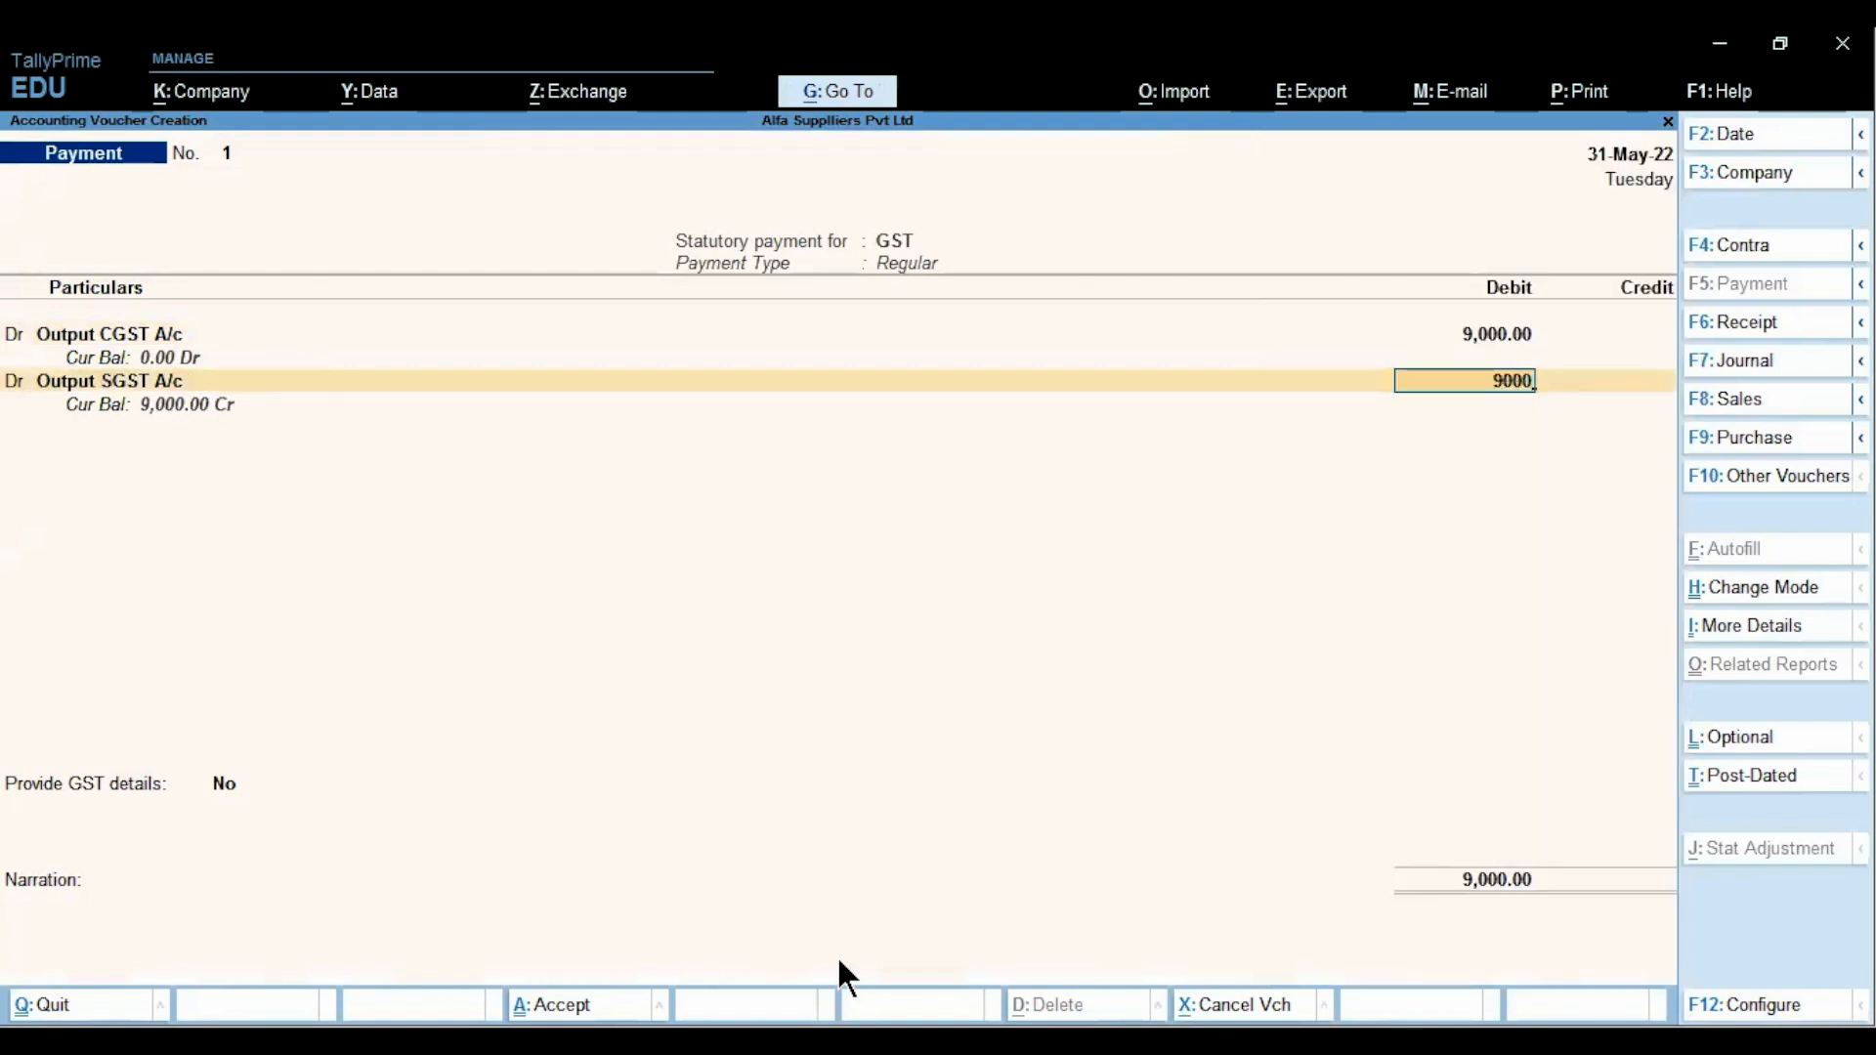
{"action": "key", "text": "Return"}
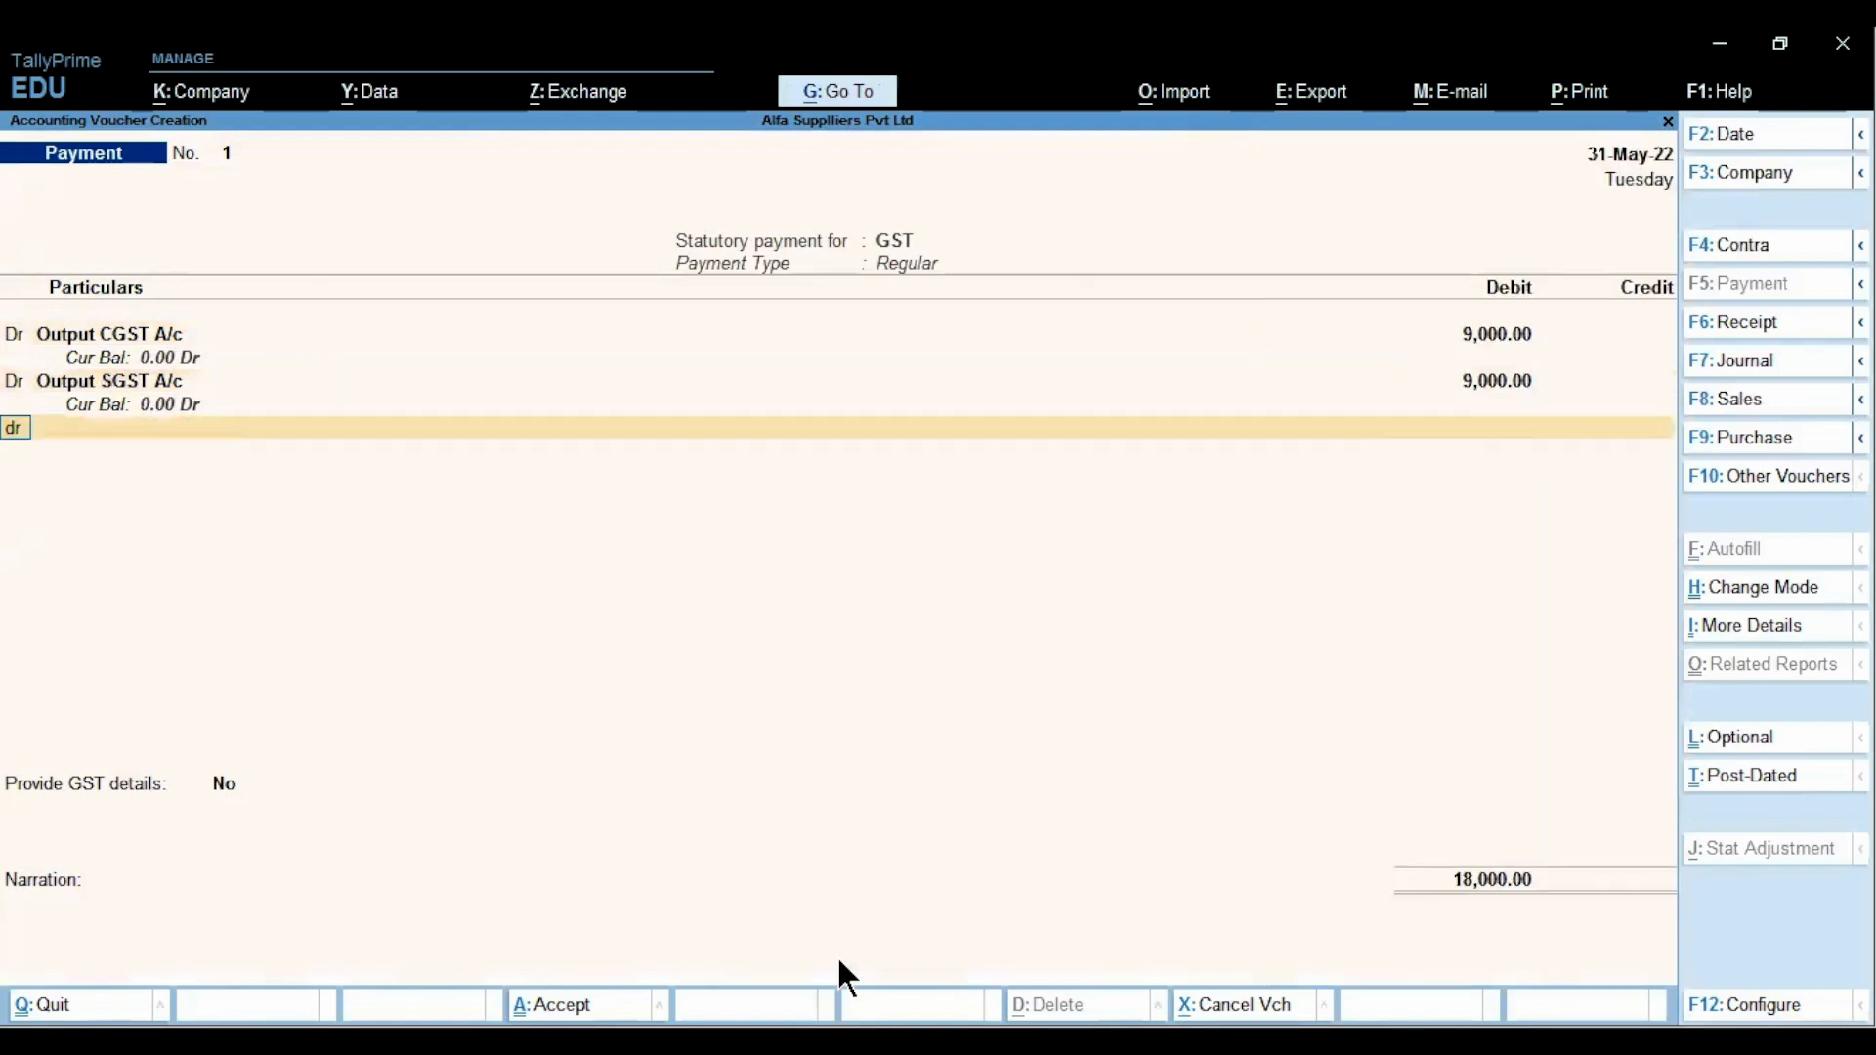
Add a debit line for Output IGST A/c with 19800 to the GST payment voucher
{"action": "type", "text": "Out"}
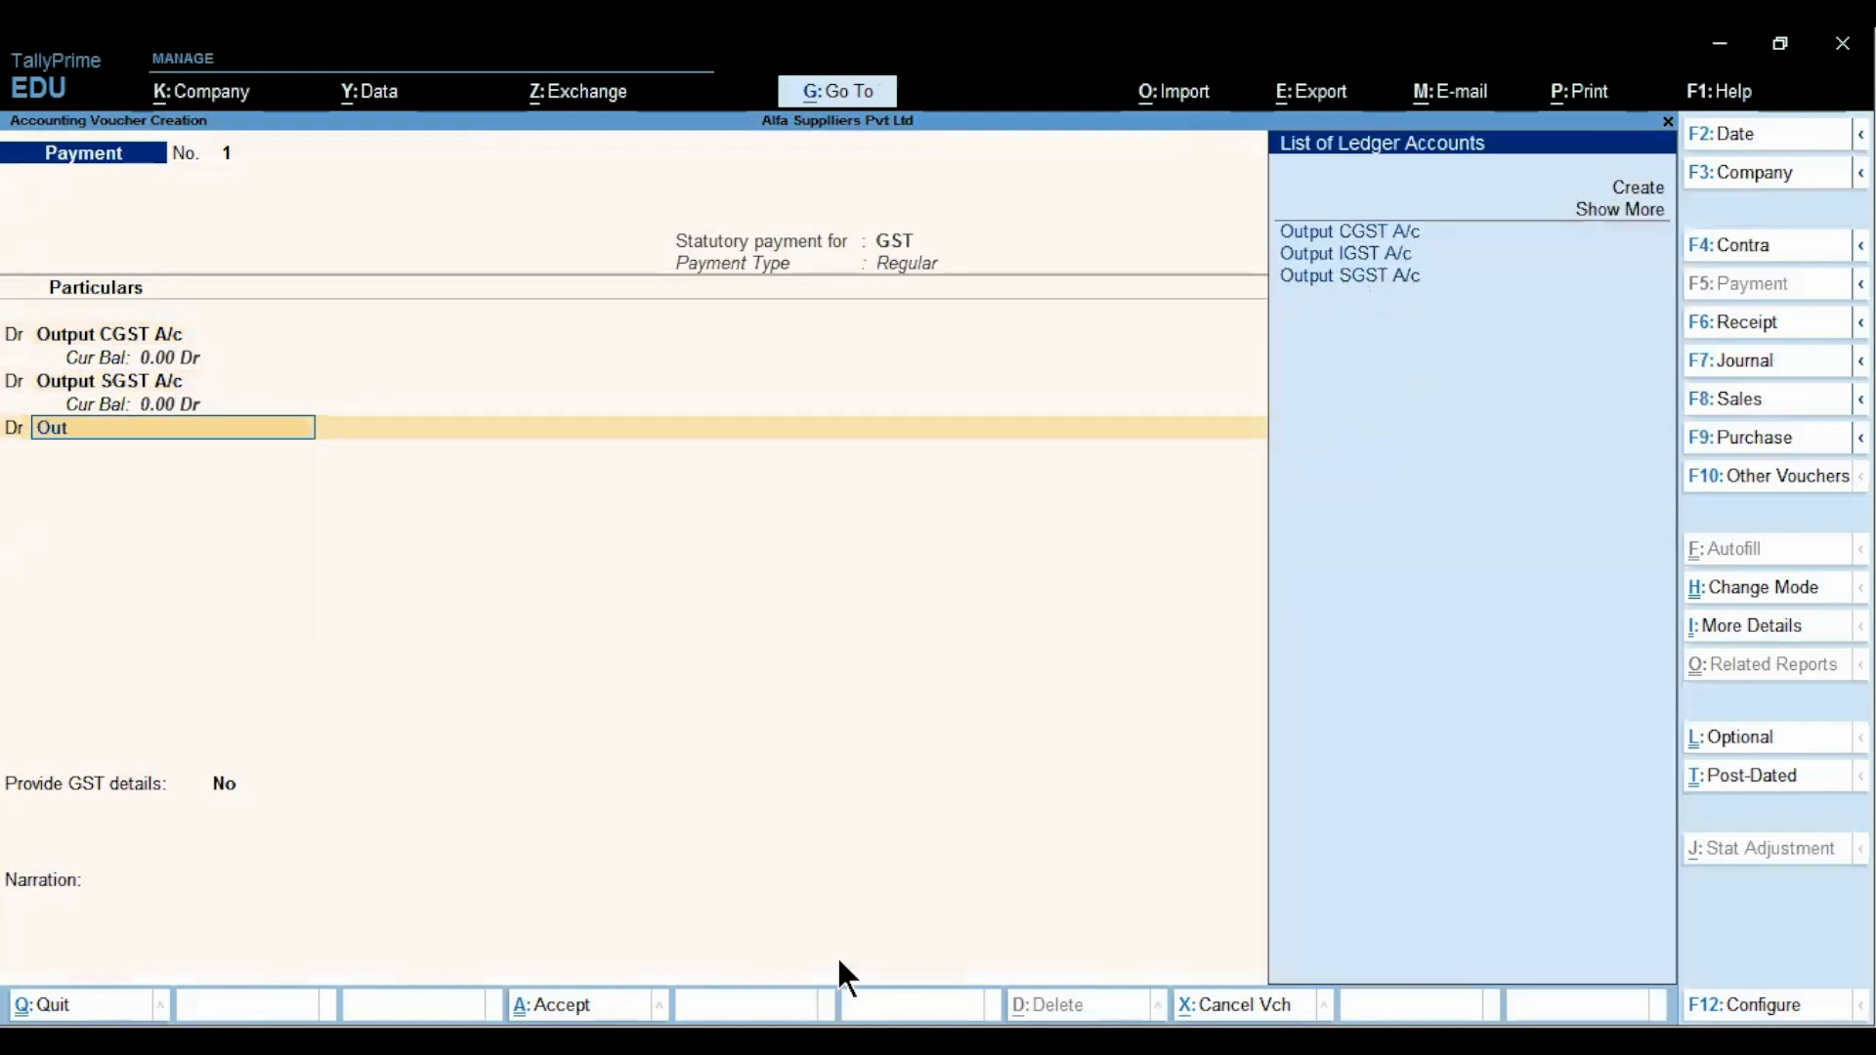
{"action": "key", "text": "Down"}
{"action": "key", "text": "Return"}
{"action": "type", "text": "19800"}
{"action": "key", "text": "Return"}
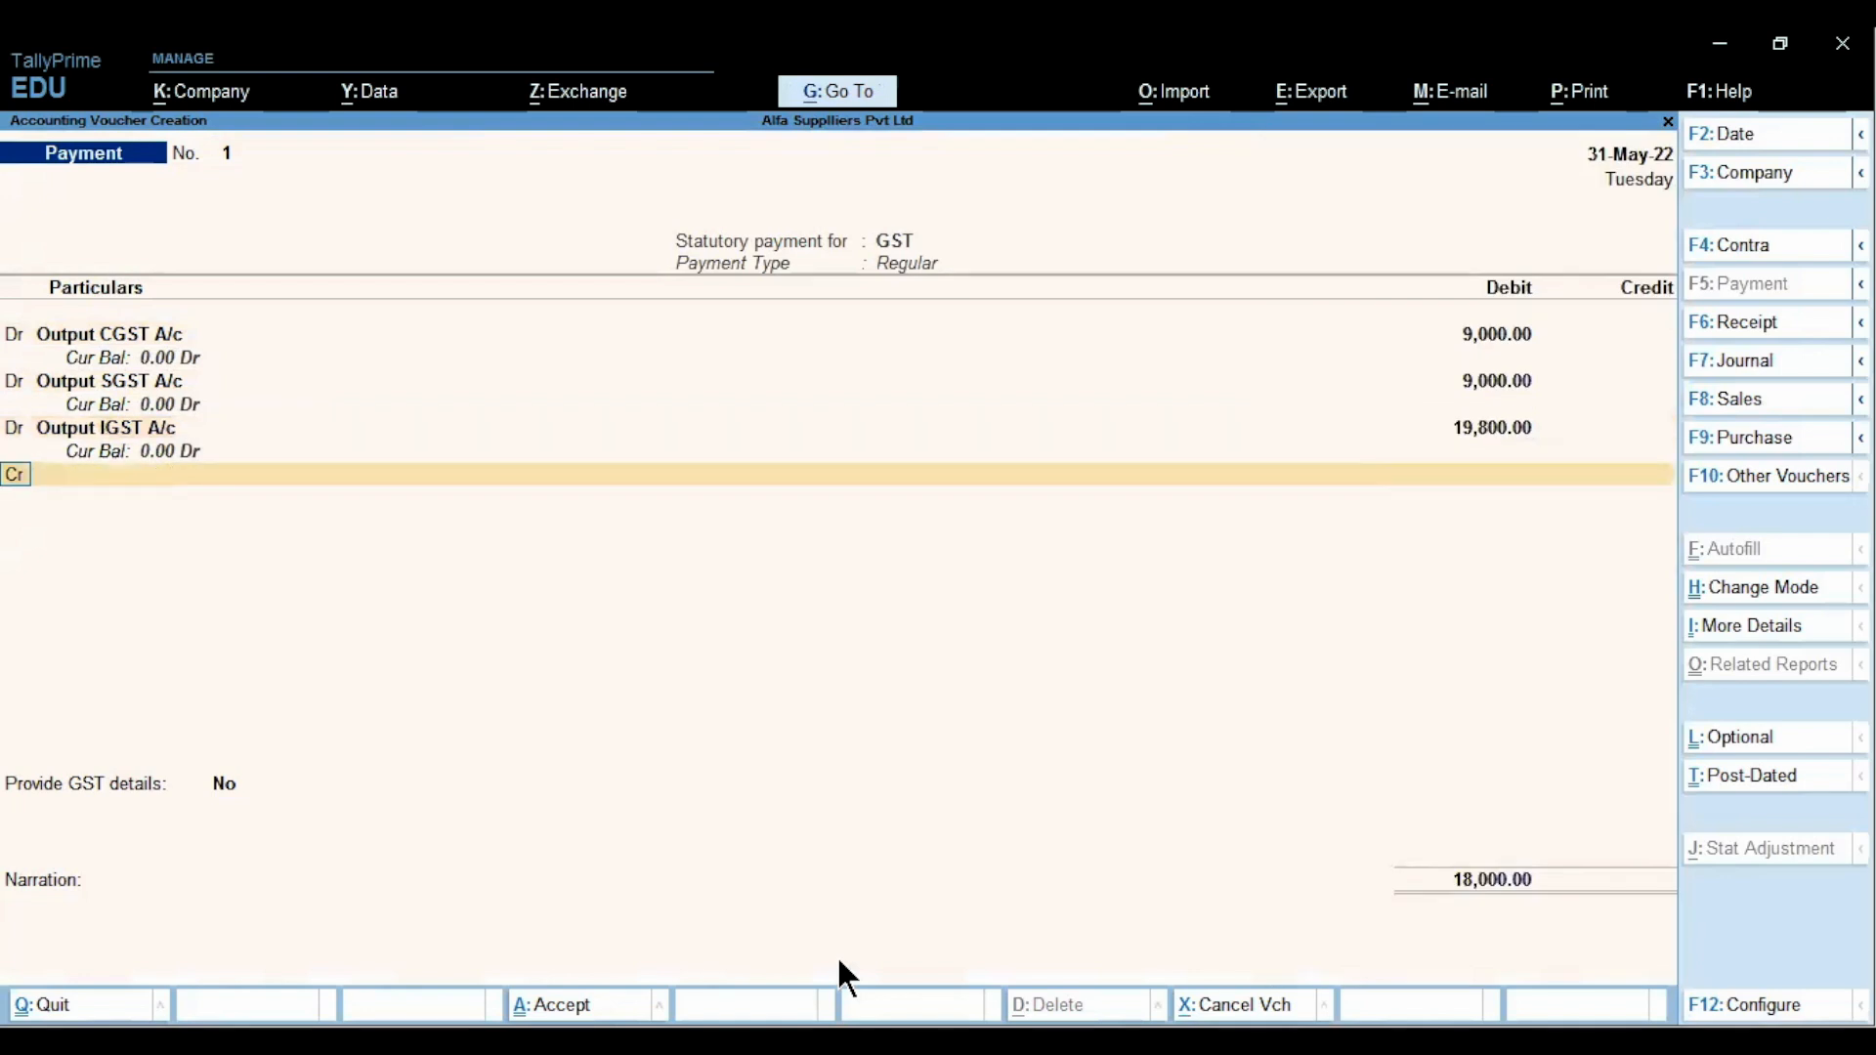
Credit Axis Bank with the total of the three output tax debits
{"action": "key", "text": "Return"}
{"action": "type", "text": "ank"}
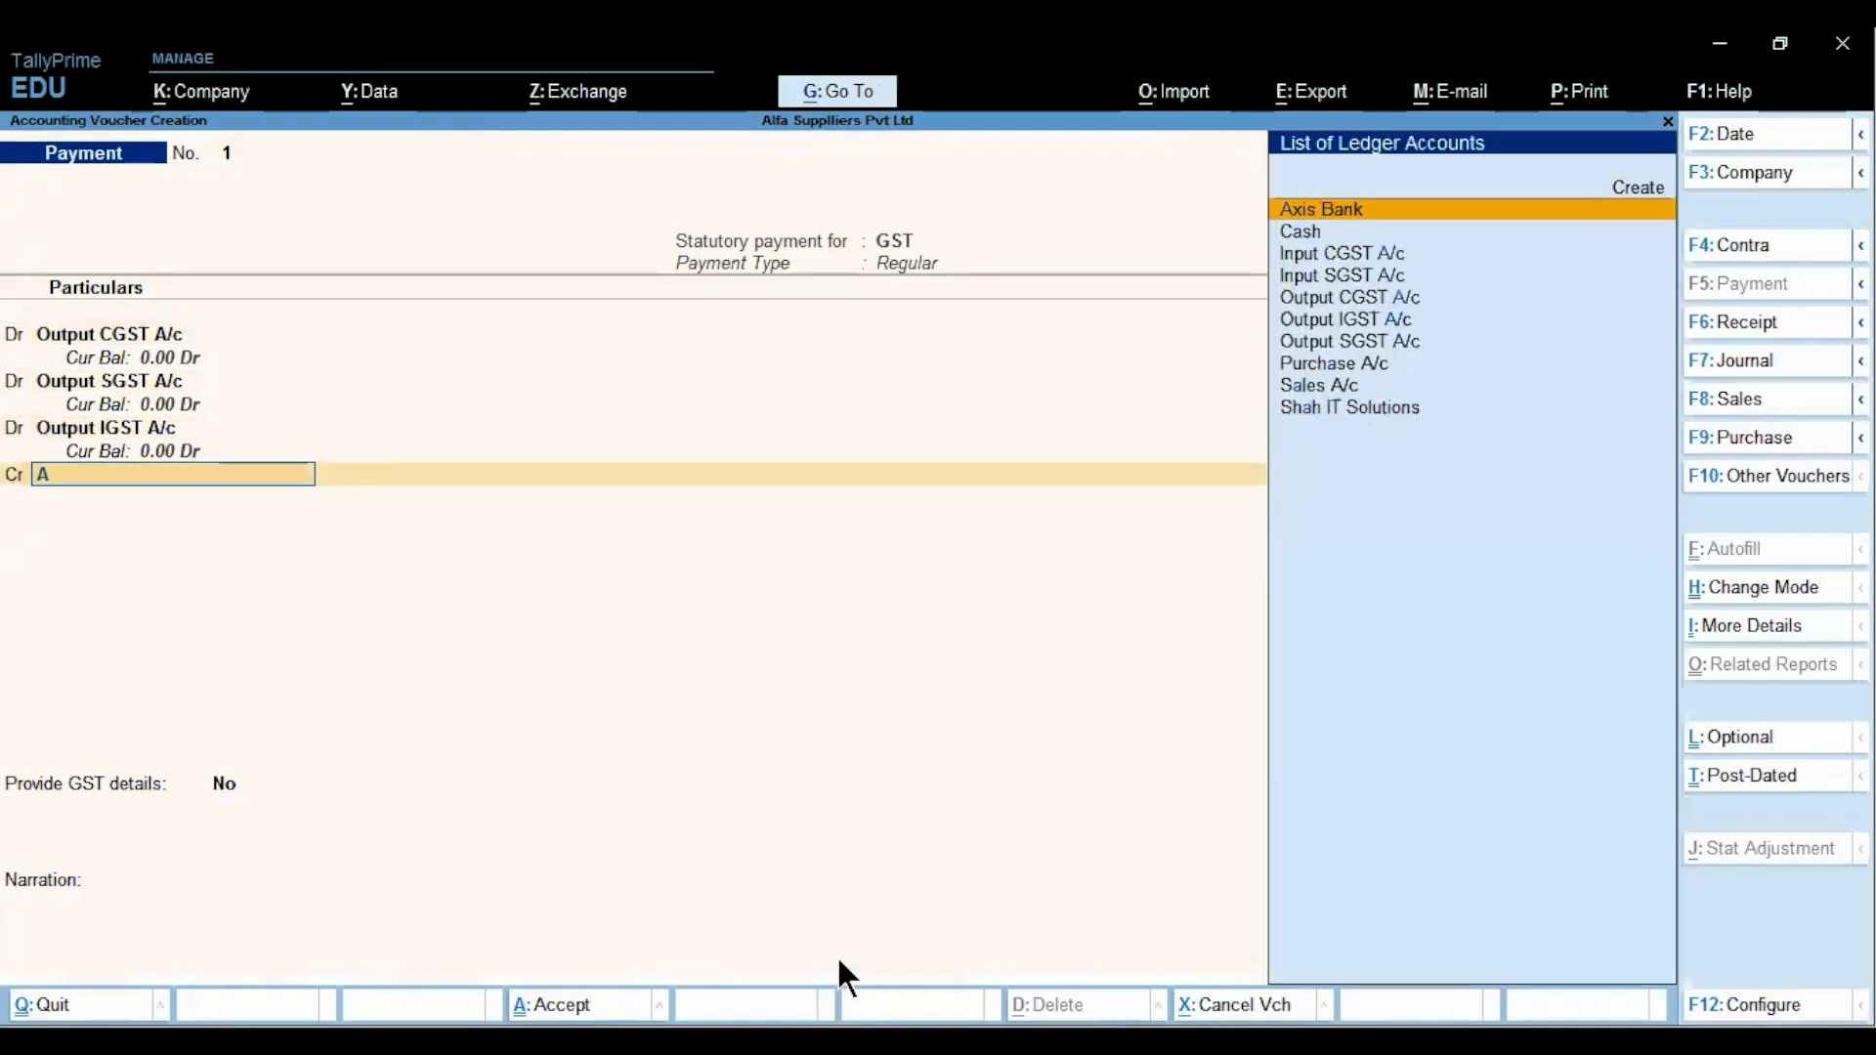
{"action": "key", "text": "Return"}
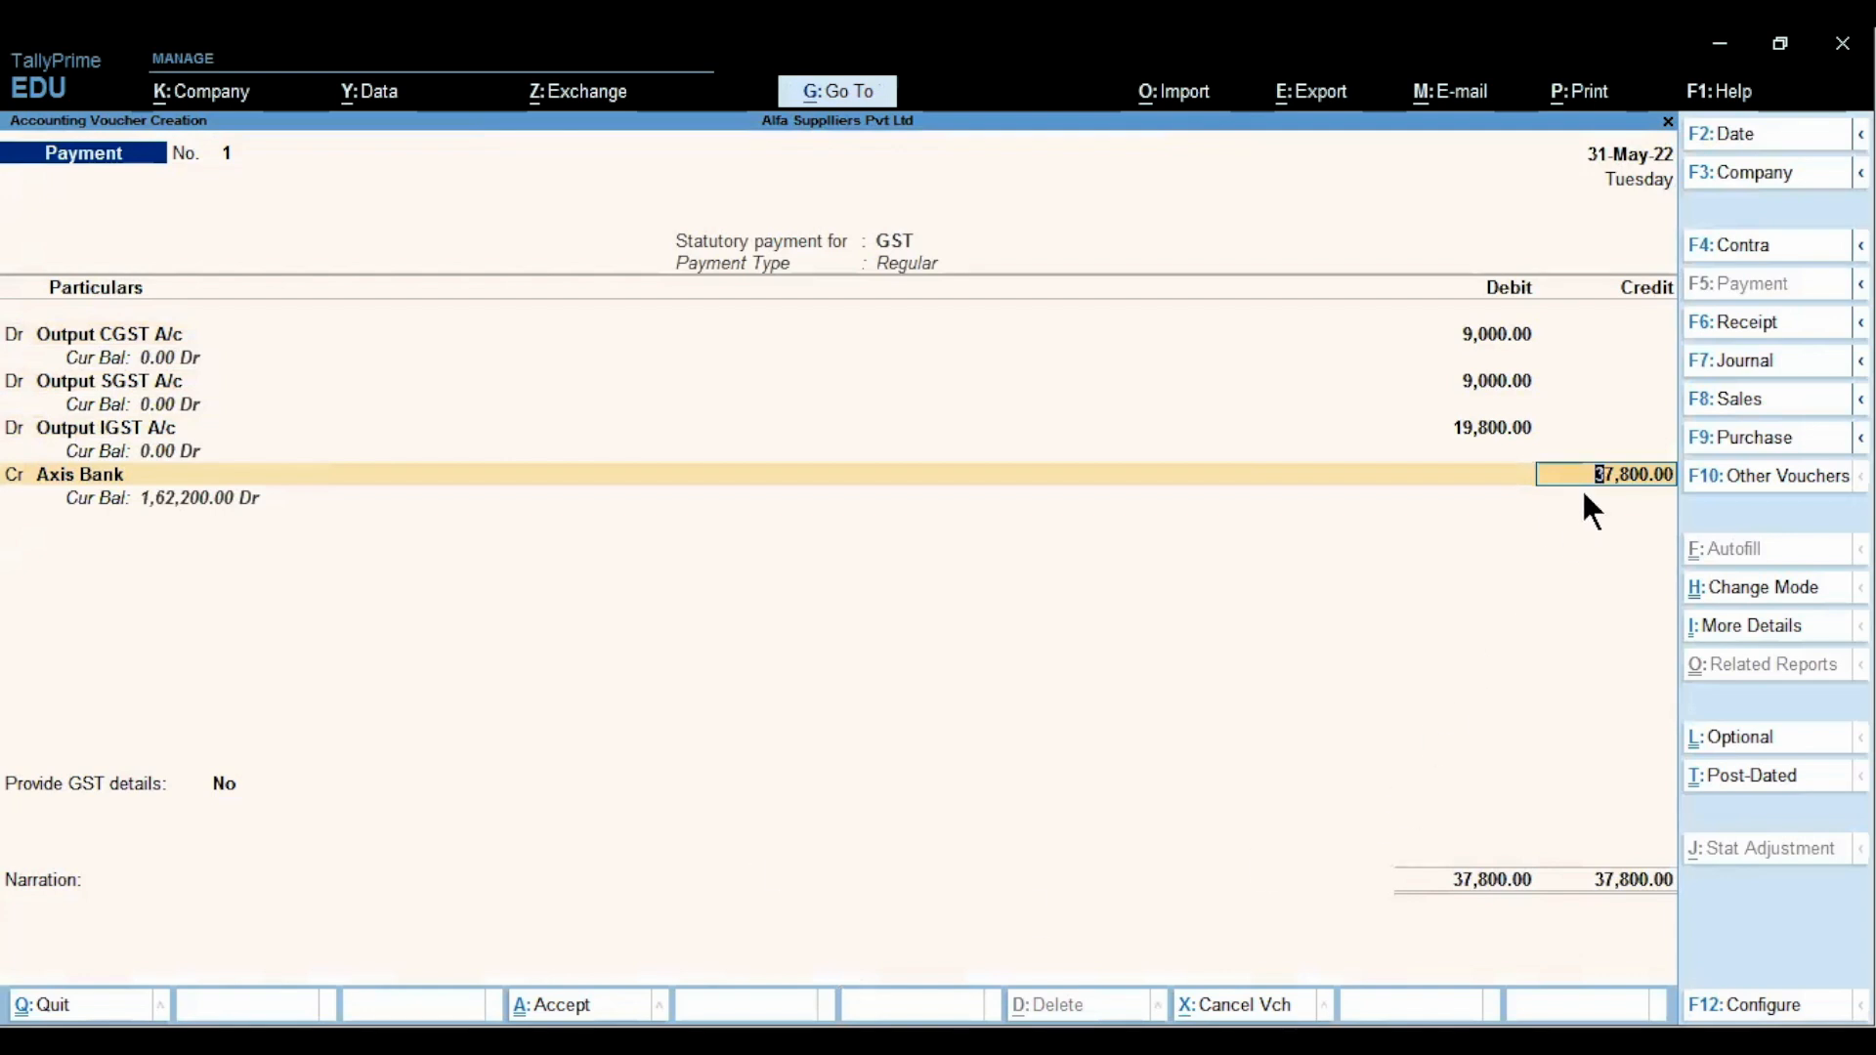
Switch to the Excel sheet and check the total GST payable against the bank credit amount
{"action": "key", "text": "alt"}
{"action": "key", "text": "alt+Tab"}
{"action": "left_click", "coordinate": [1065, 420]}
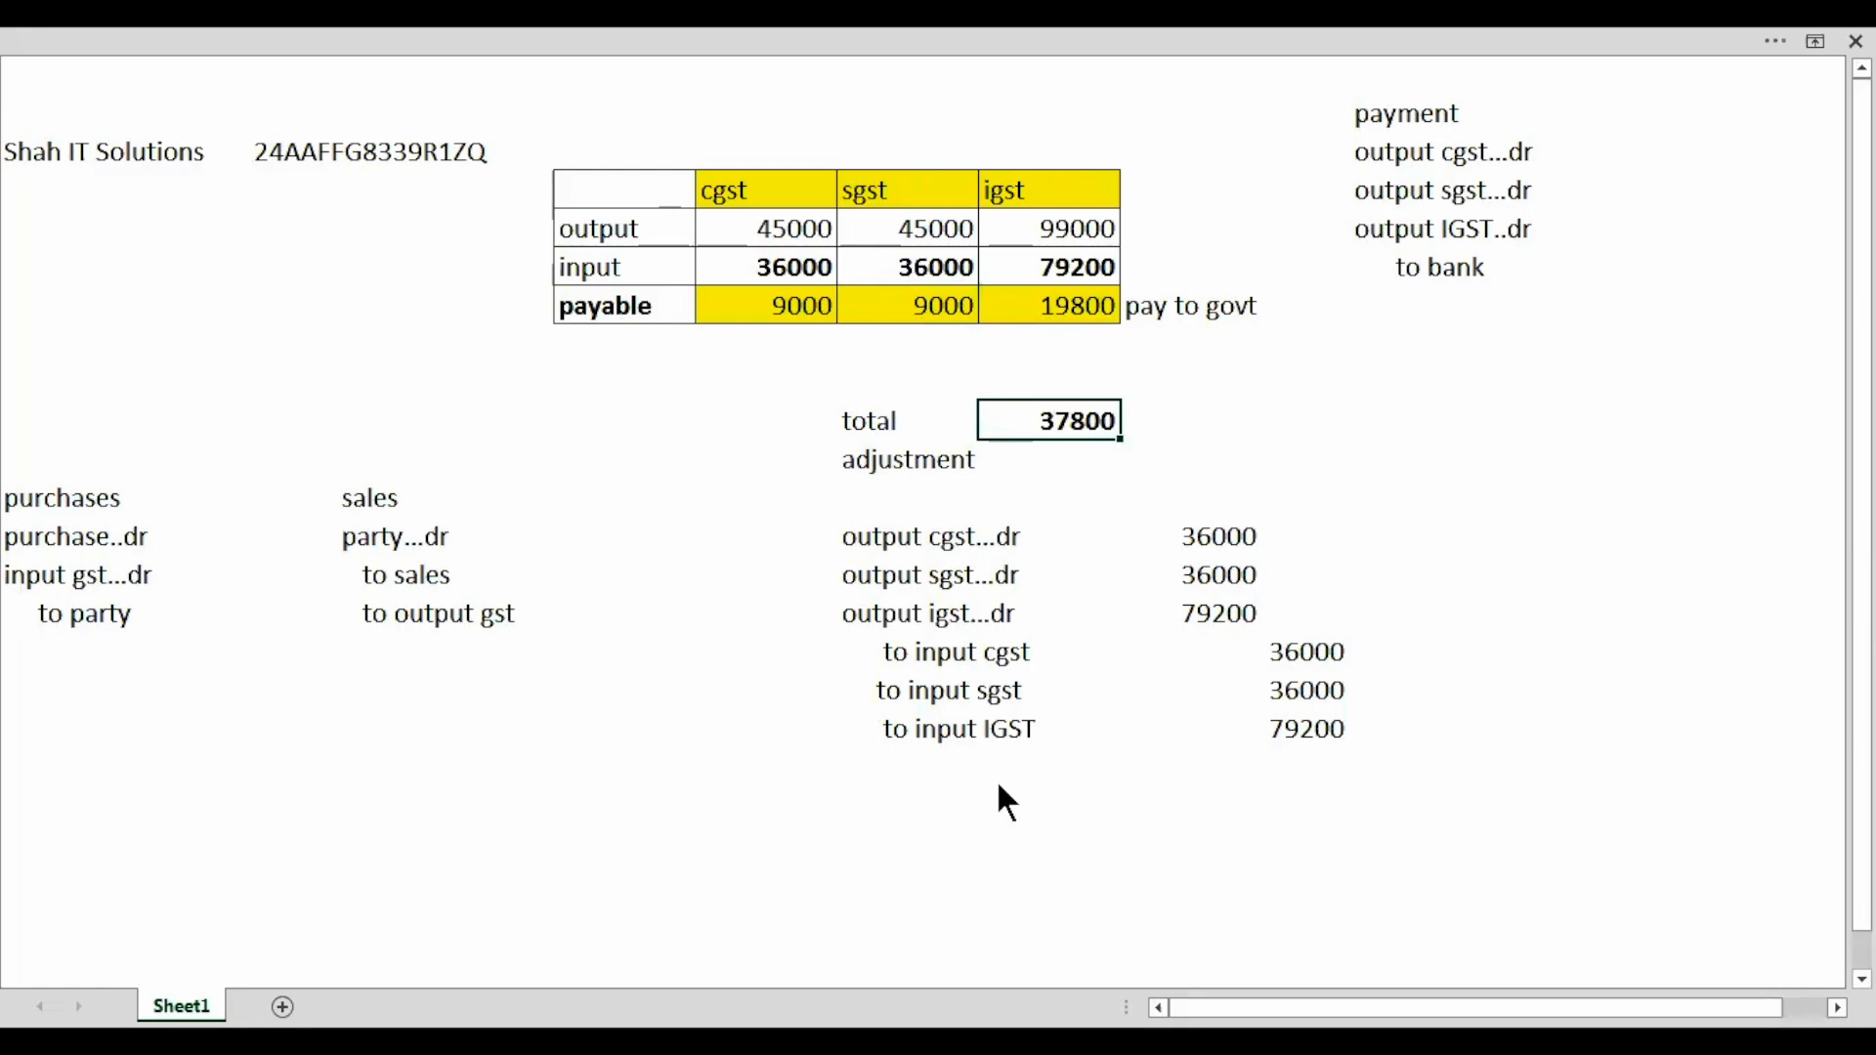
Switch back to TallyPrime and allocate the Axis Bank payment as an e-Fund Transfer, leaving the account and instrument details blank
{"action": "key", "text": "alt+Tab"}
{"action": "key", "text": "Return"}
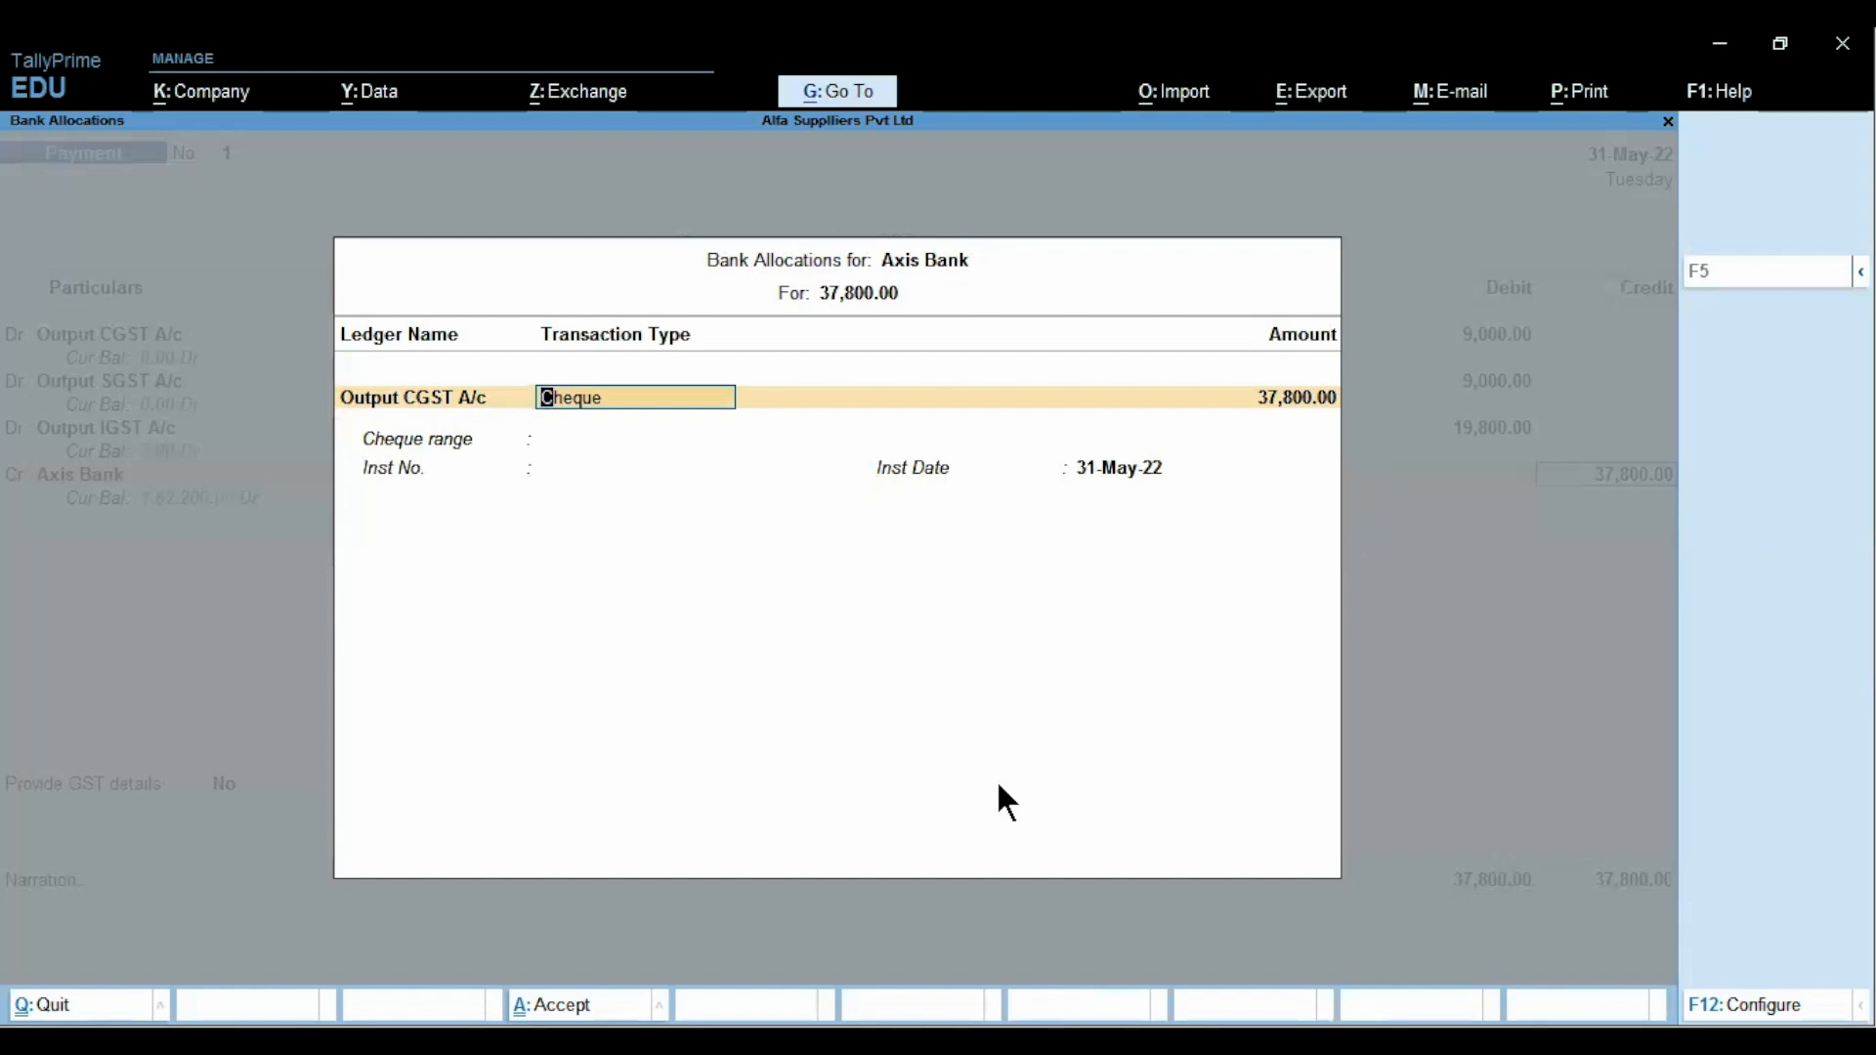
{"action": "key", "text": "BackSpace"}
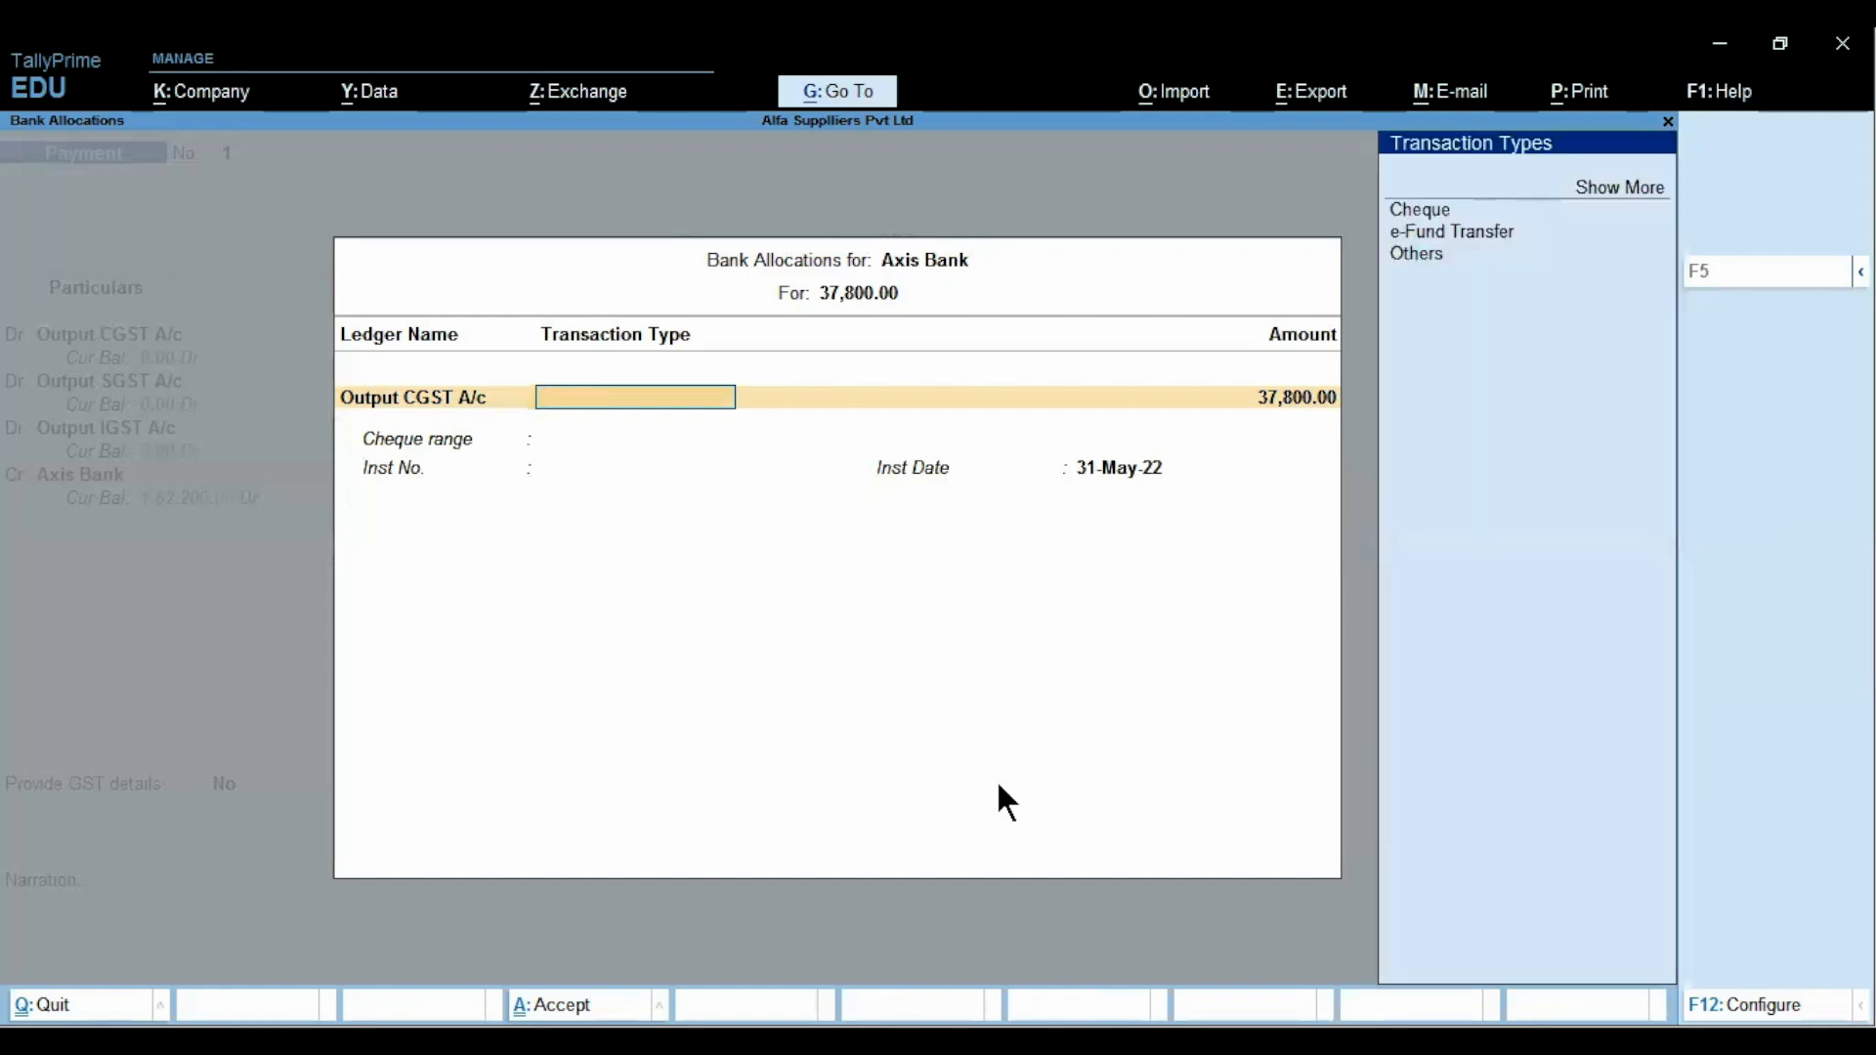
{"action": "type", "text": "e"}
{"action": "key", "text": "Return"}
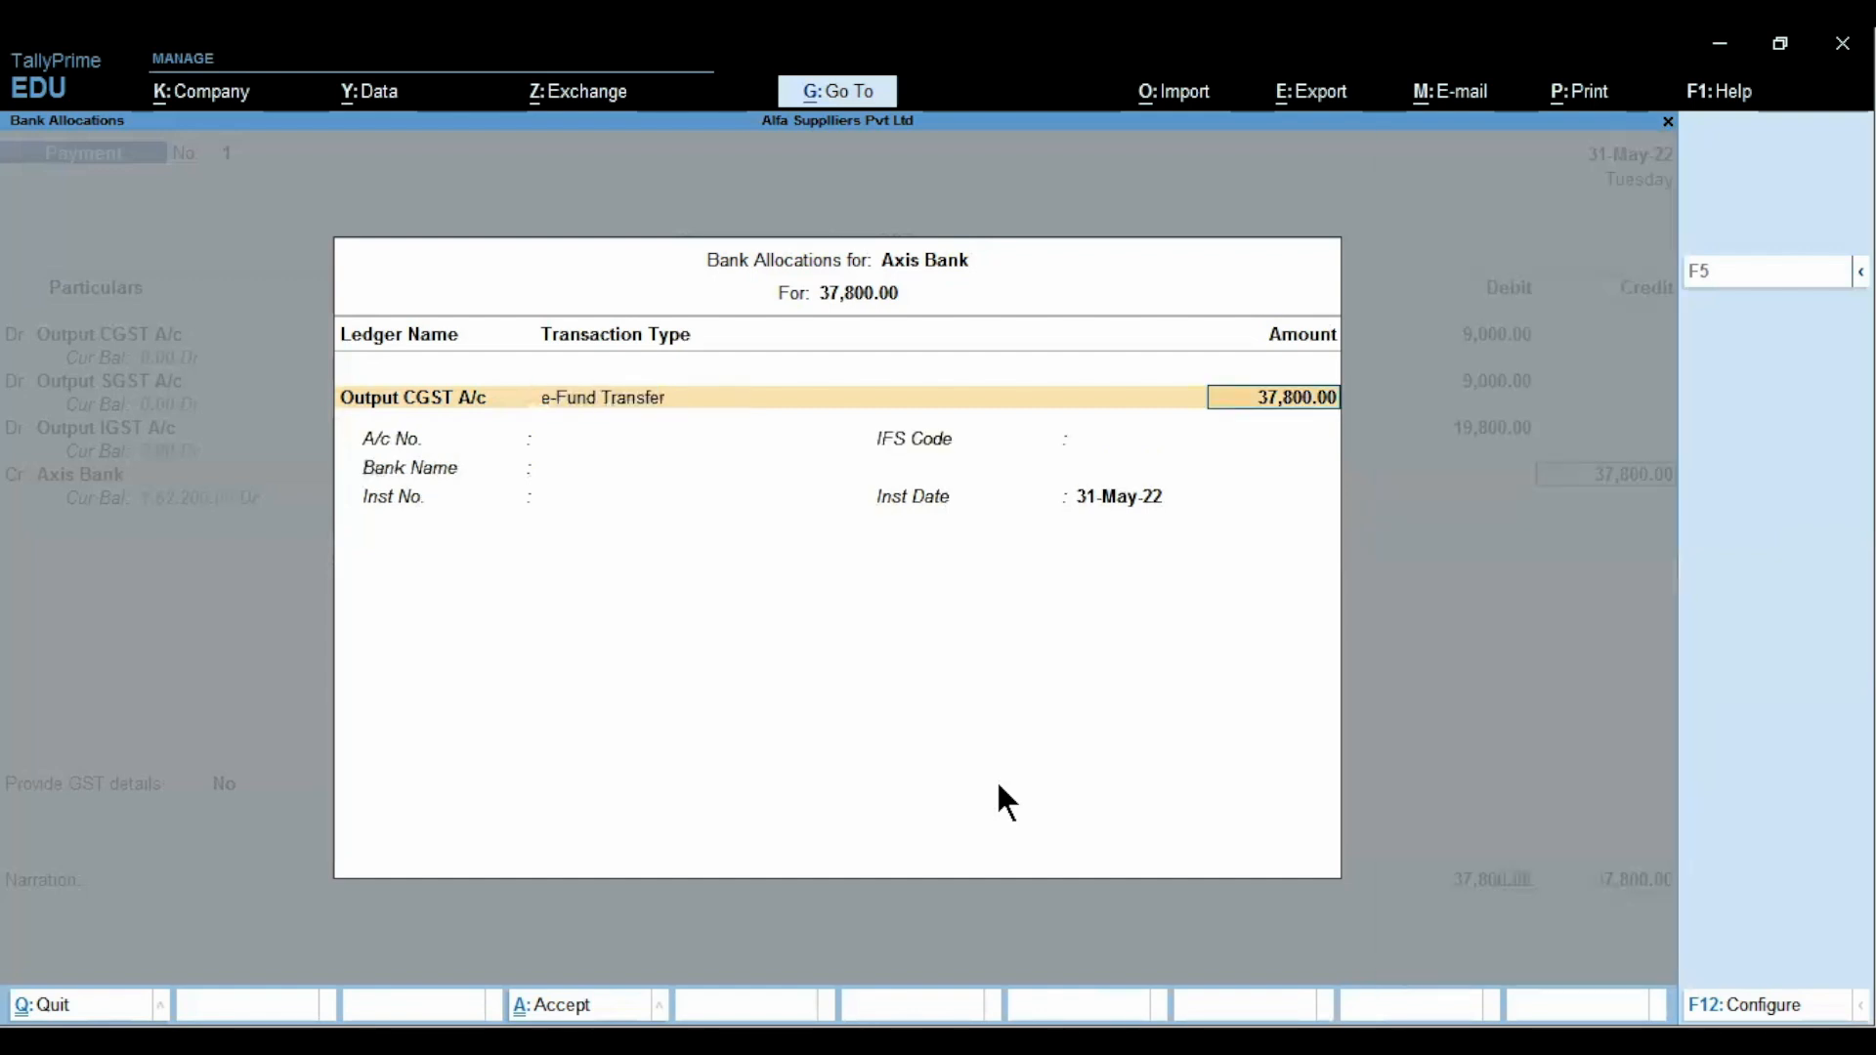
{"action": "key", "text": "Return"}
{"action": "key", "text": "Return"}
{"action": "key", "text": "Return"}
{"action": "key", "text": "Return"}
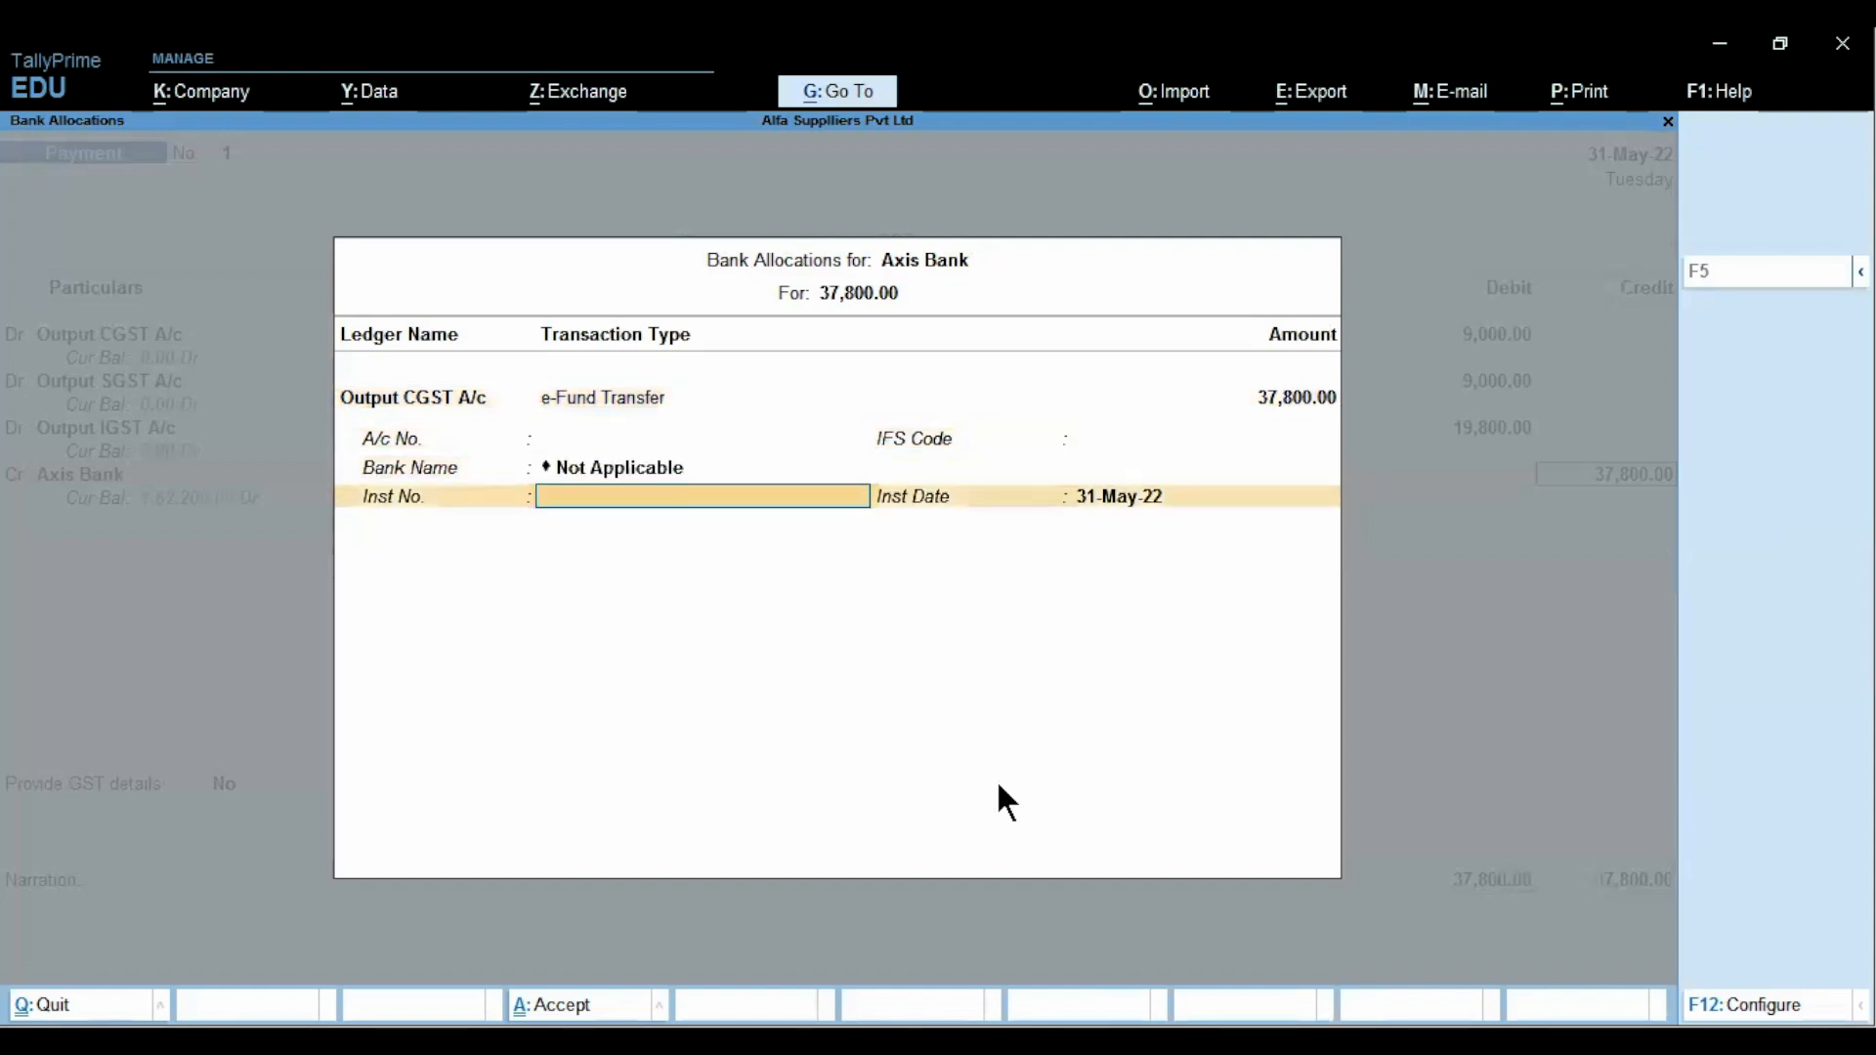
{"action": "key", "text": "Return"}
{"action": "key", "text": "Return"}
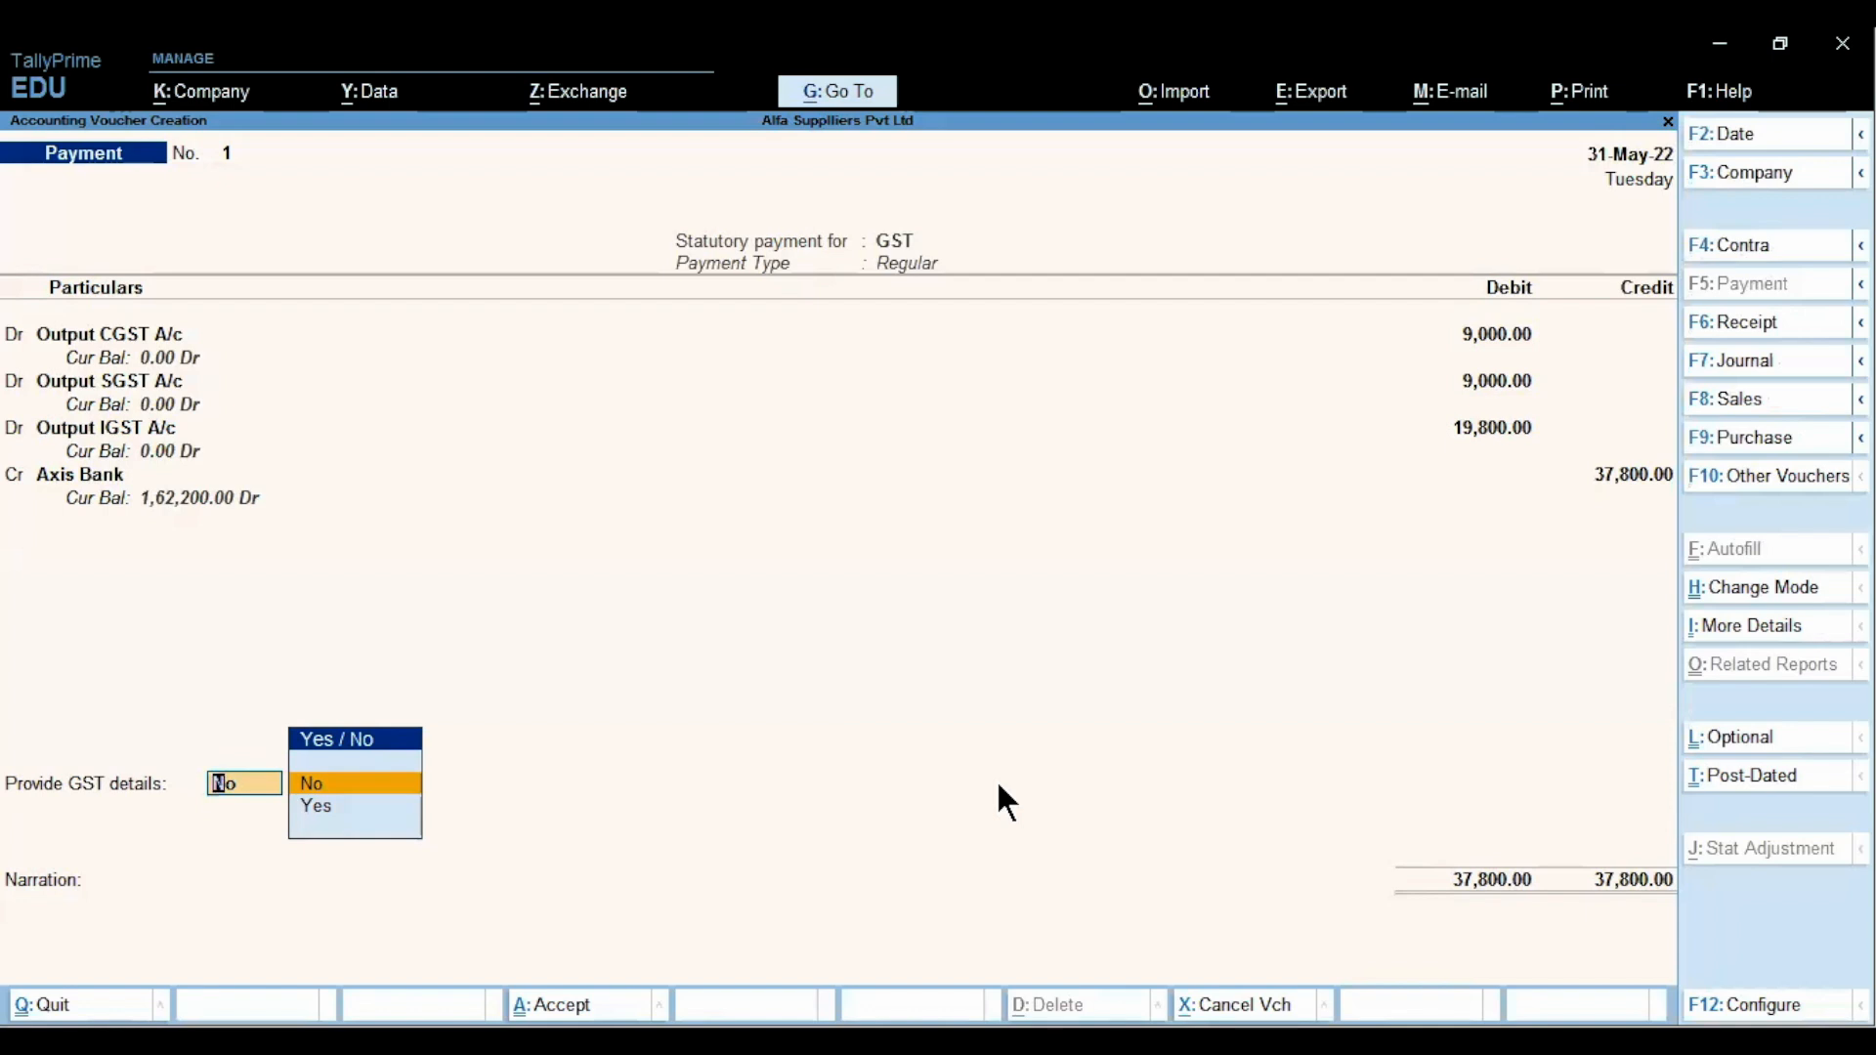
Enable Provide GST details for the voucher and set the mode of payment to Net Banking - (e-payments)
{"action": "key", "text": "Down"}
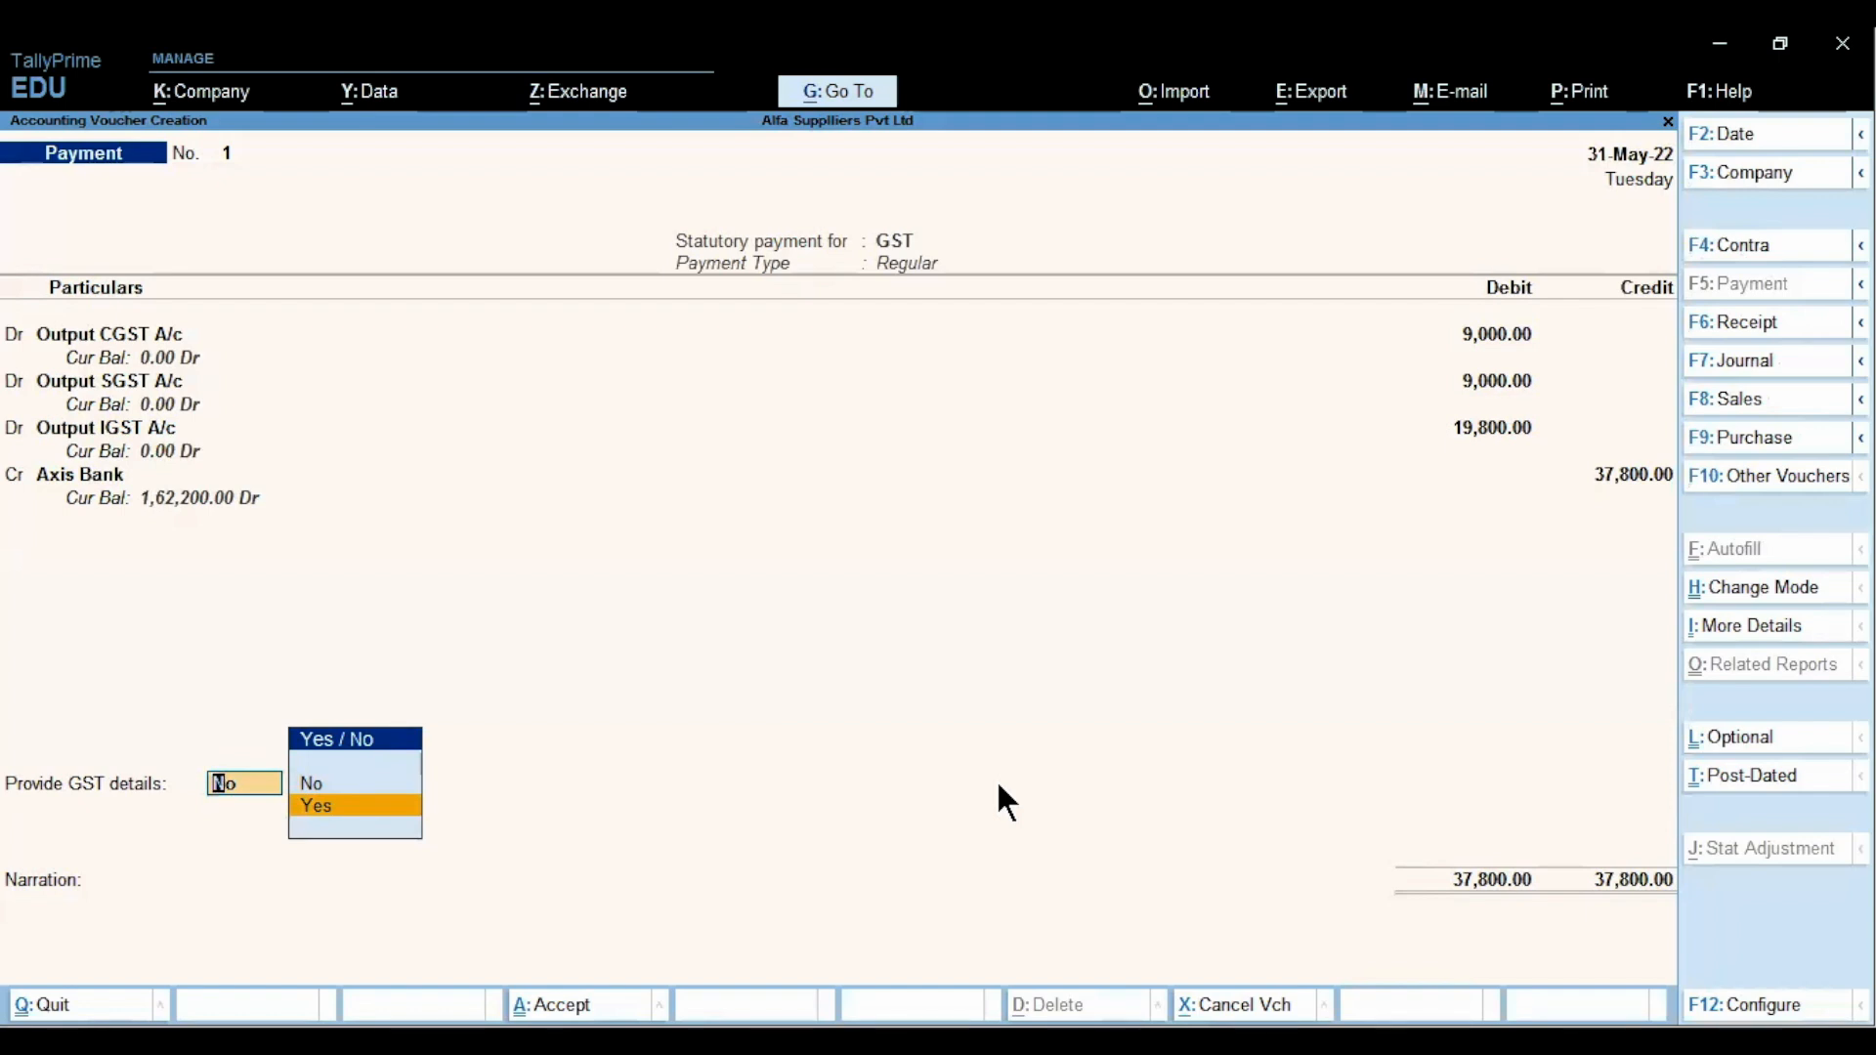
{"action": "key", "text": "Return"}
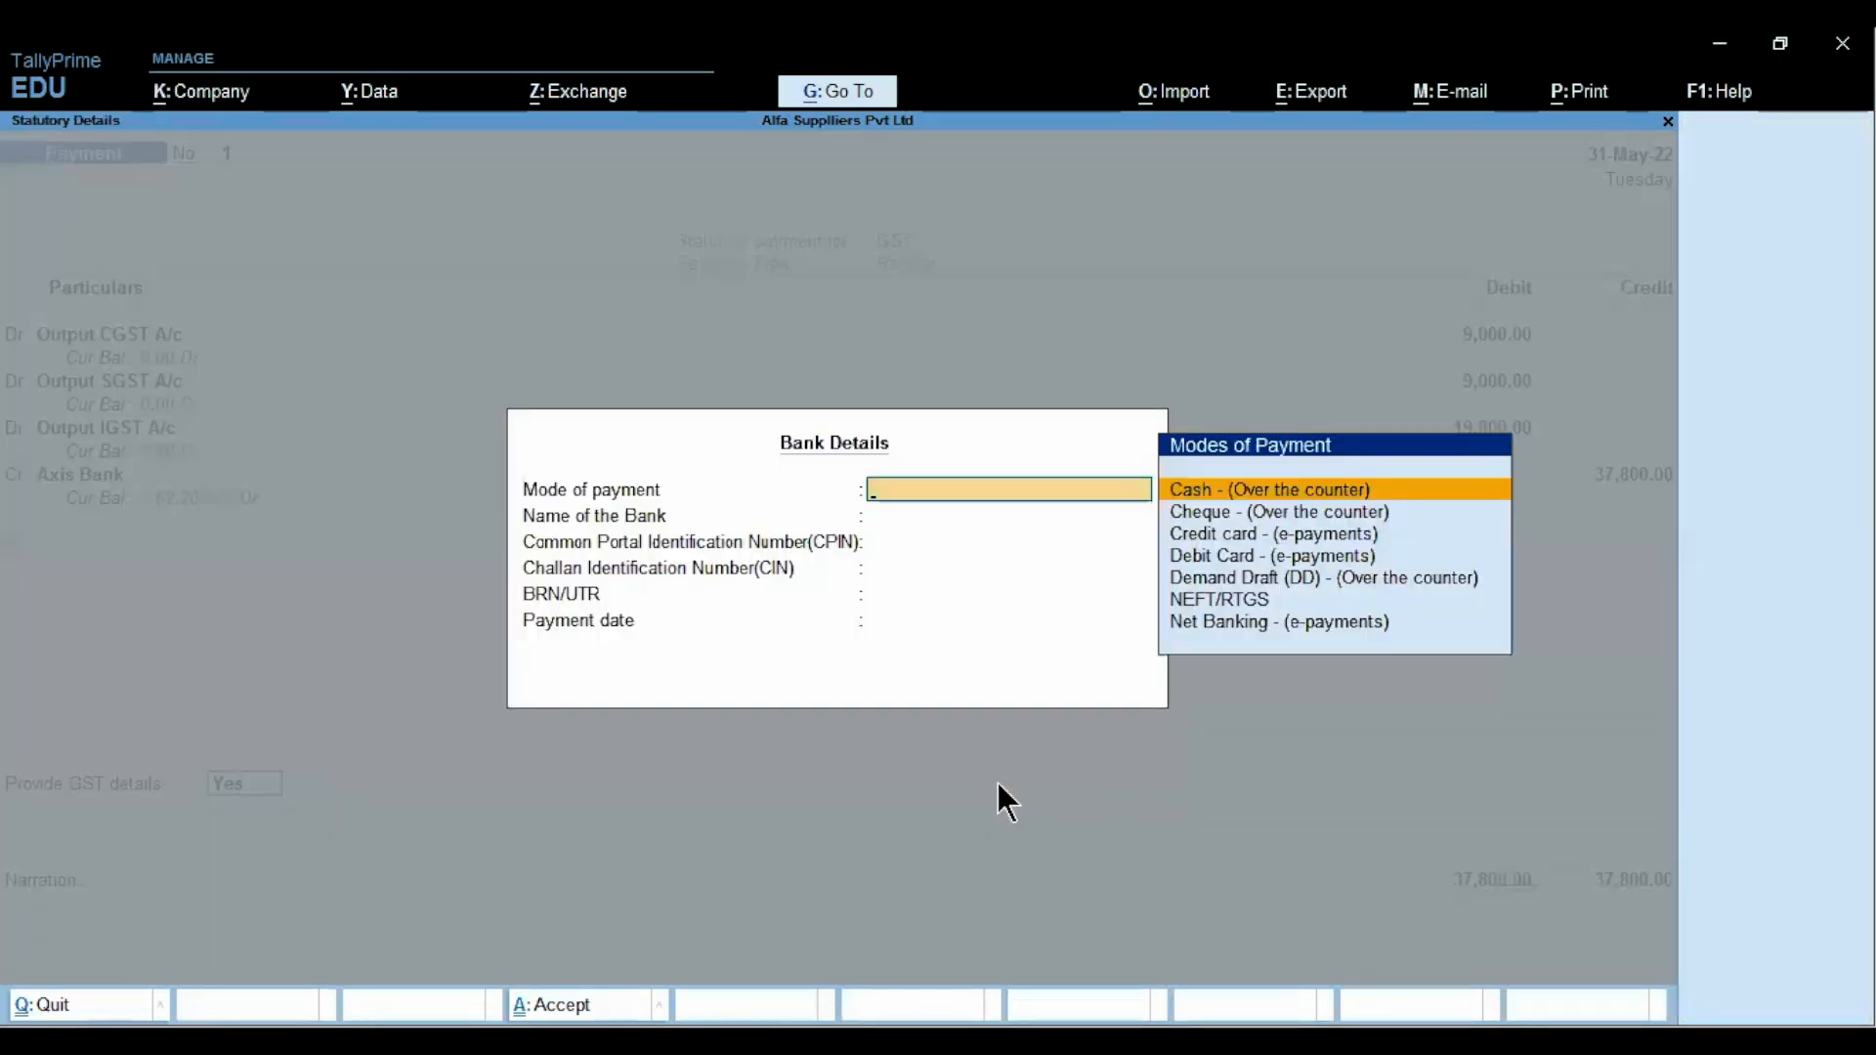
{"action": "key", "text": "Down"}
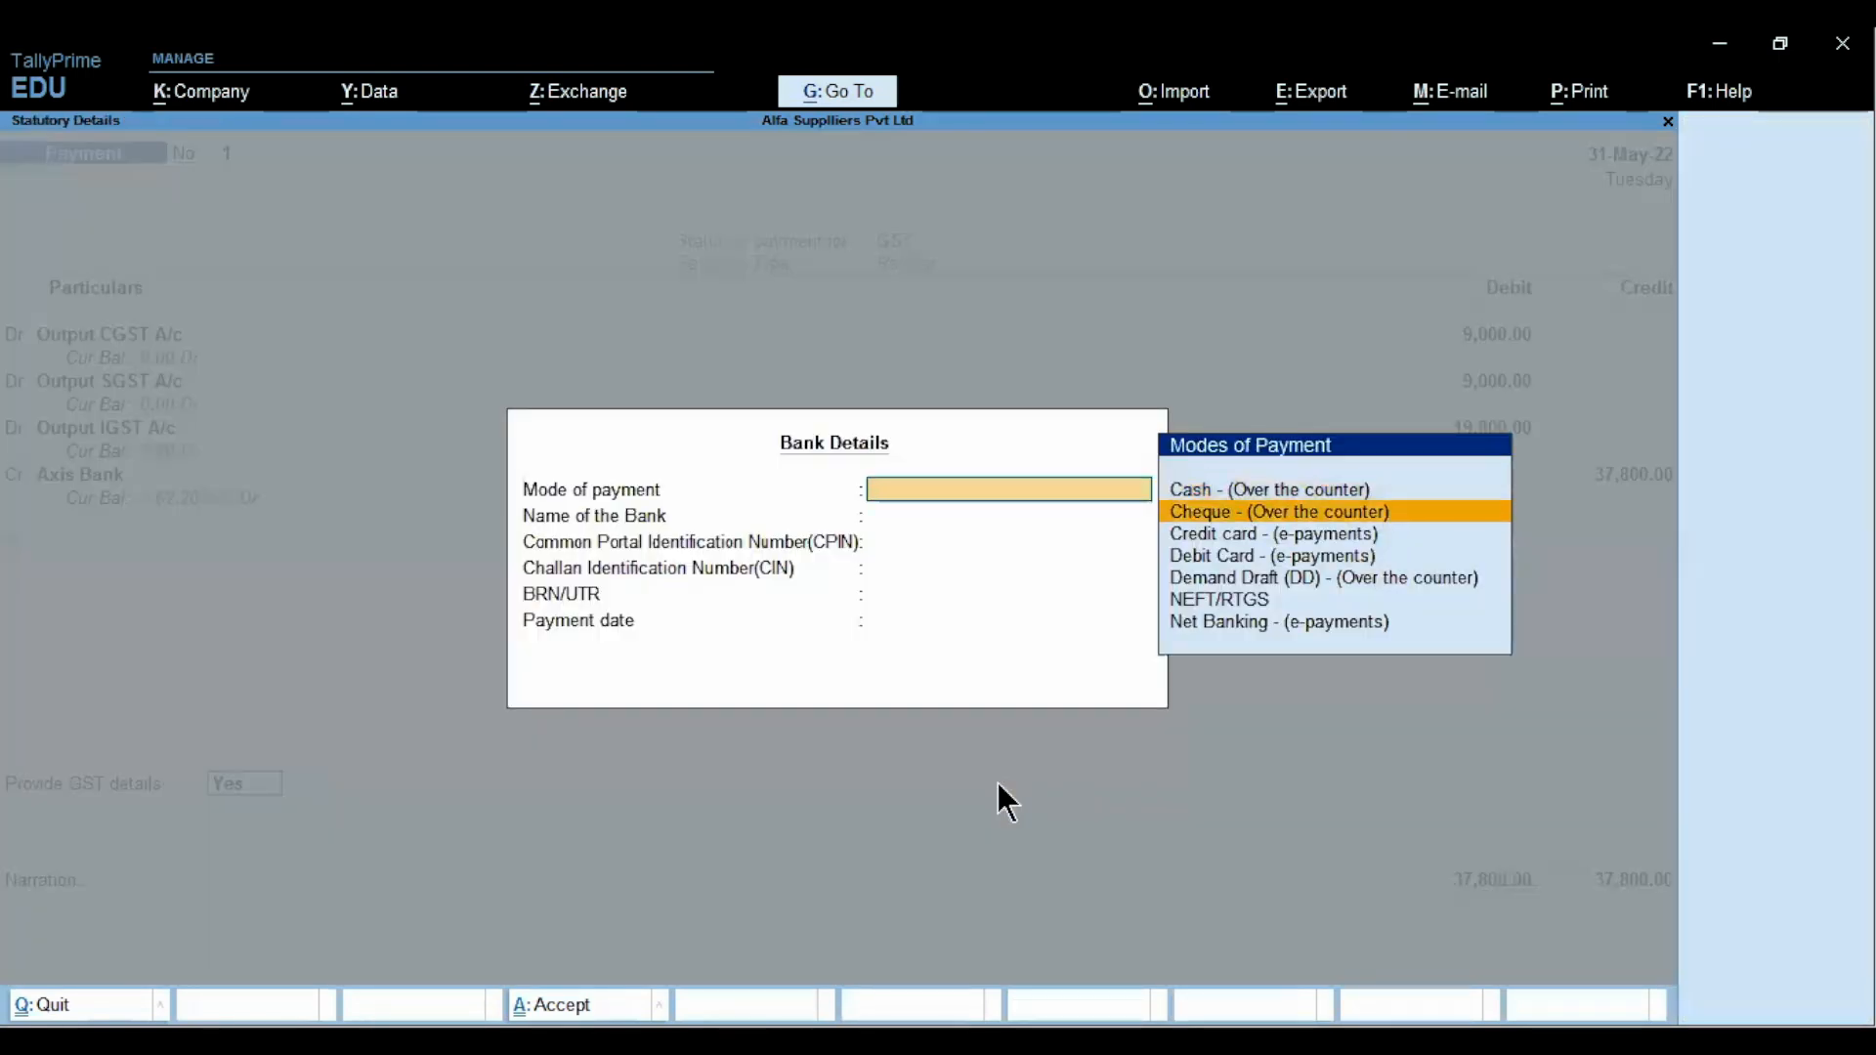
{"action": "key", "text": "Down"}
{"action": "key", "text": "Down"}
{"action": "key", "text": "Down"}
{"action": "key", "text": "Down"}
{"action": "key", "text": "Down"}
{"action": "key", "text": "Return"}
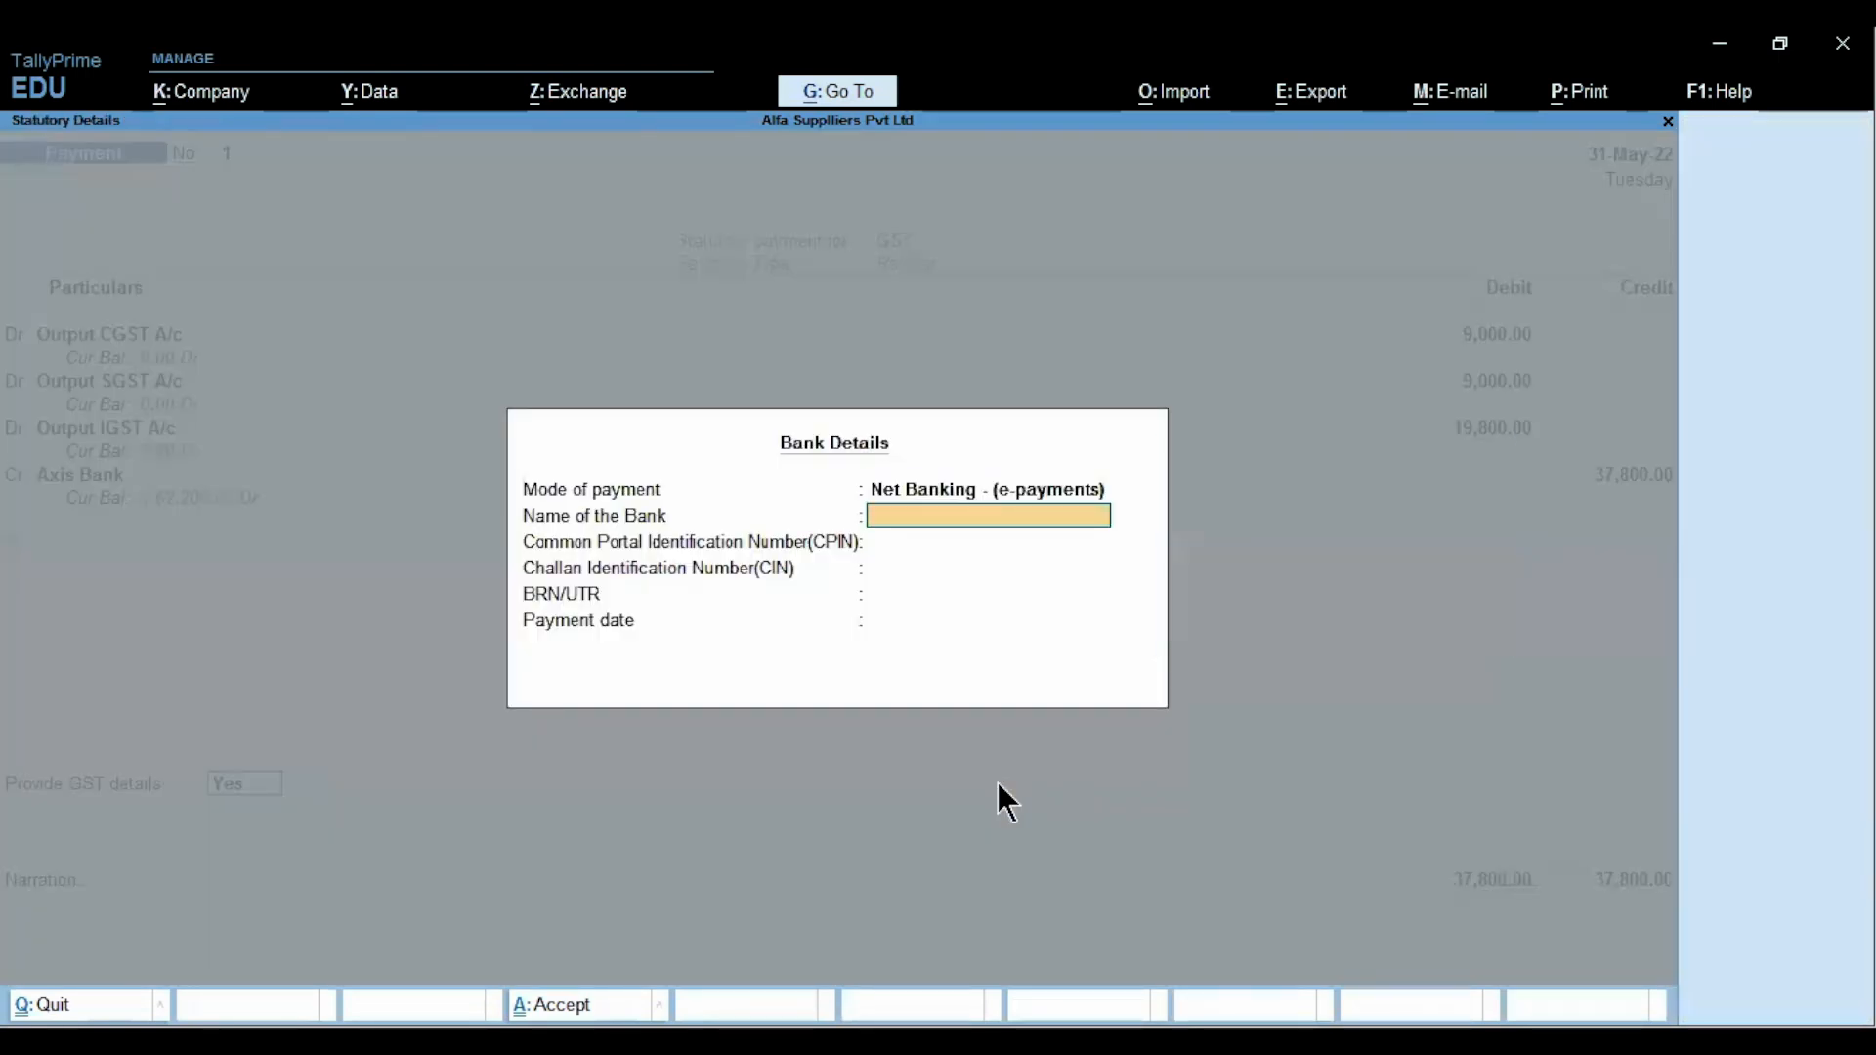
Enter Axis Bank as the bank name, leave CPIN, CIN and BRN/UTR blank, and set the payment date to the 31st
{"action": "type", "text": "Axis Bank"}
{"action": "key", "text": "Return"}
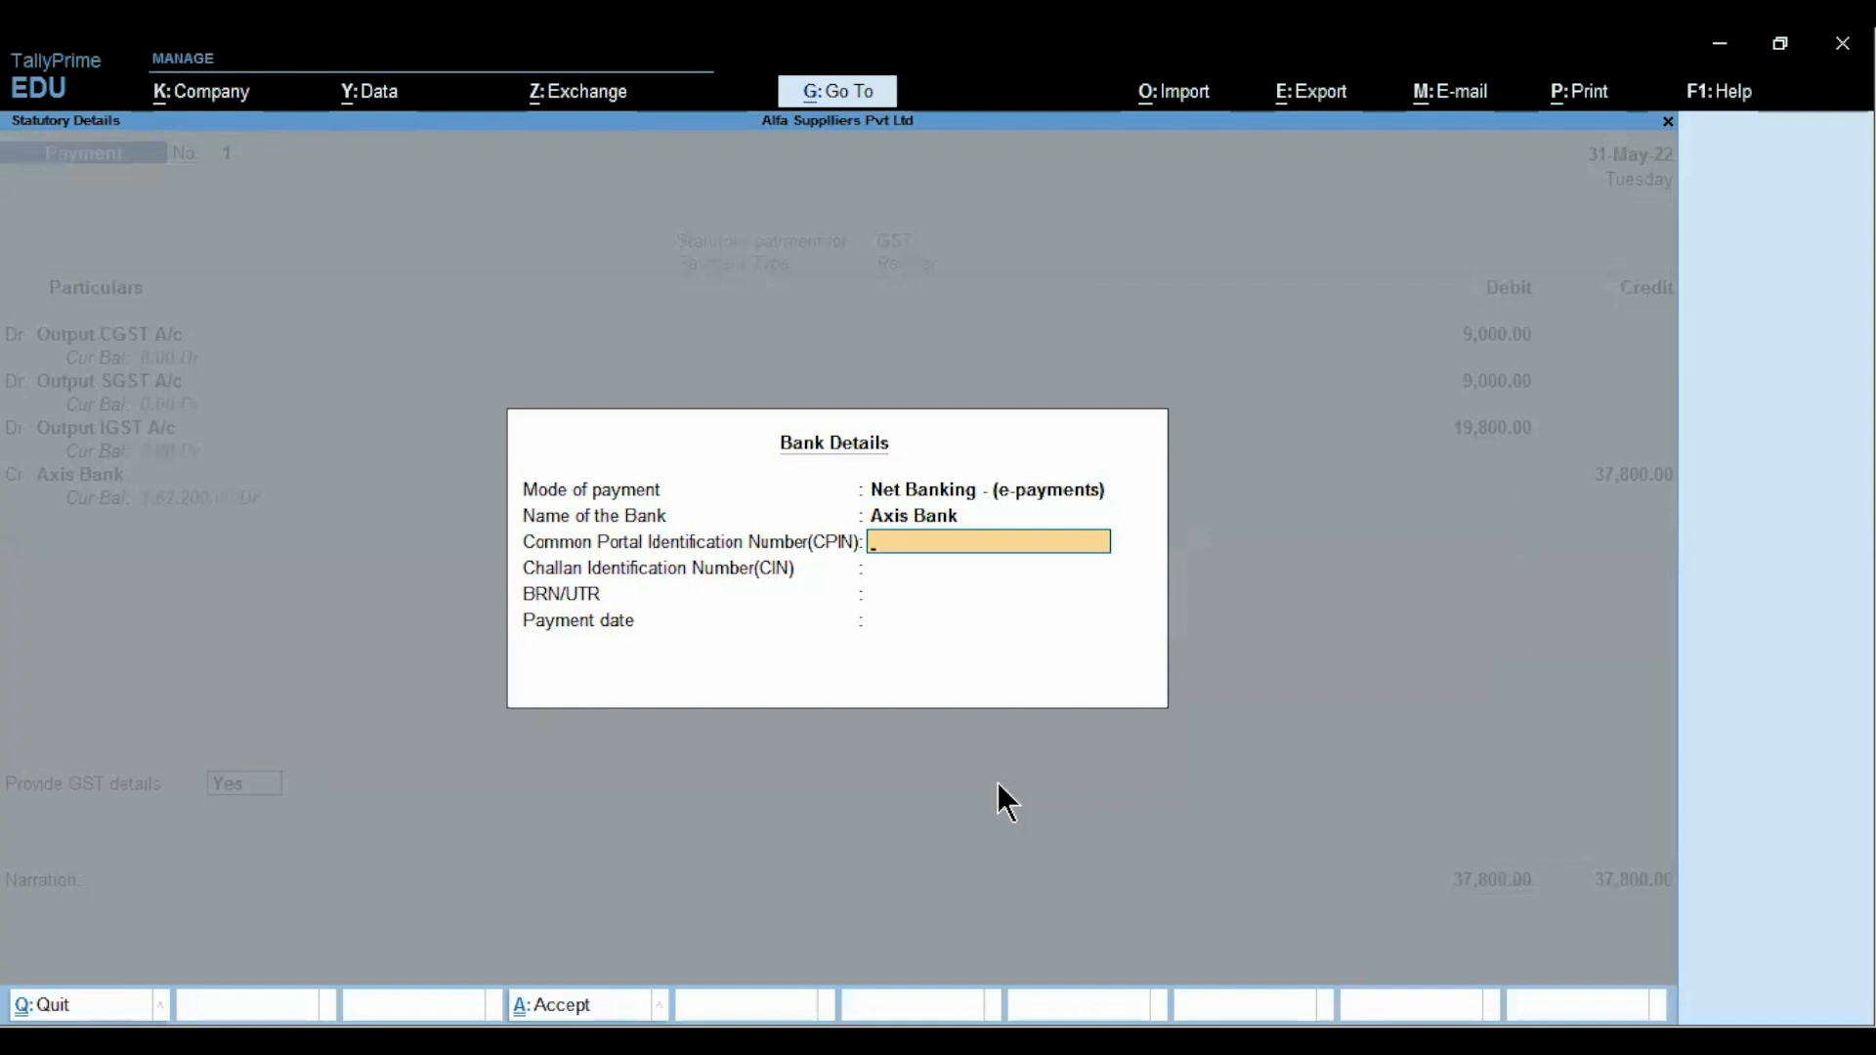
{"action": "key", "text": "Return"}
{"action": "key", "text": "Return"}
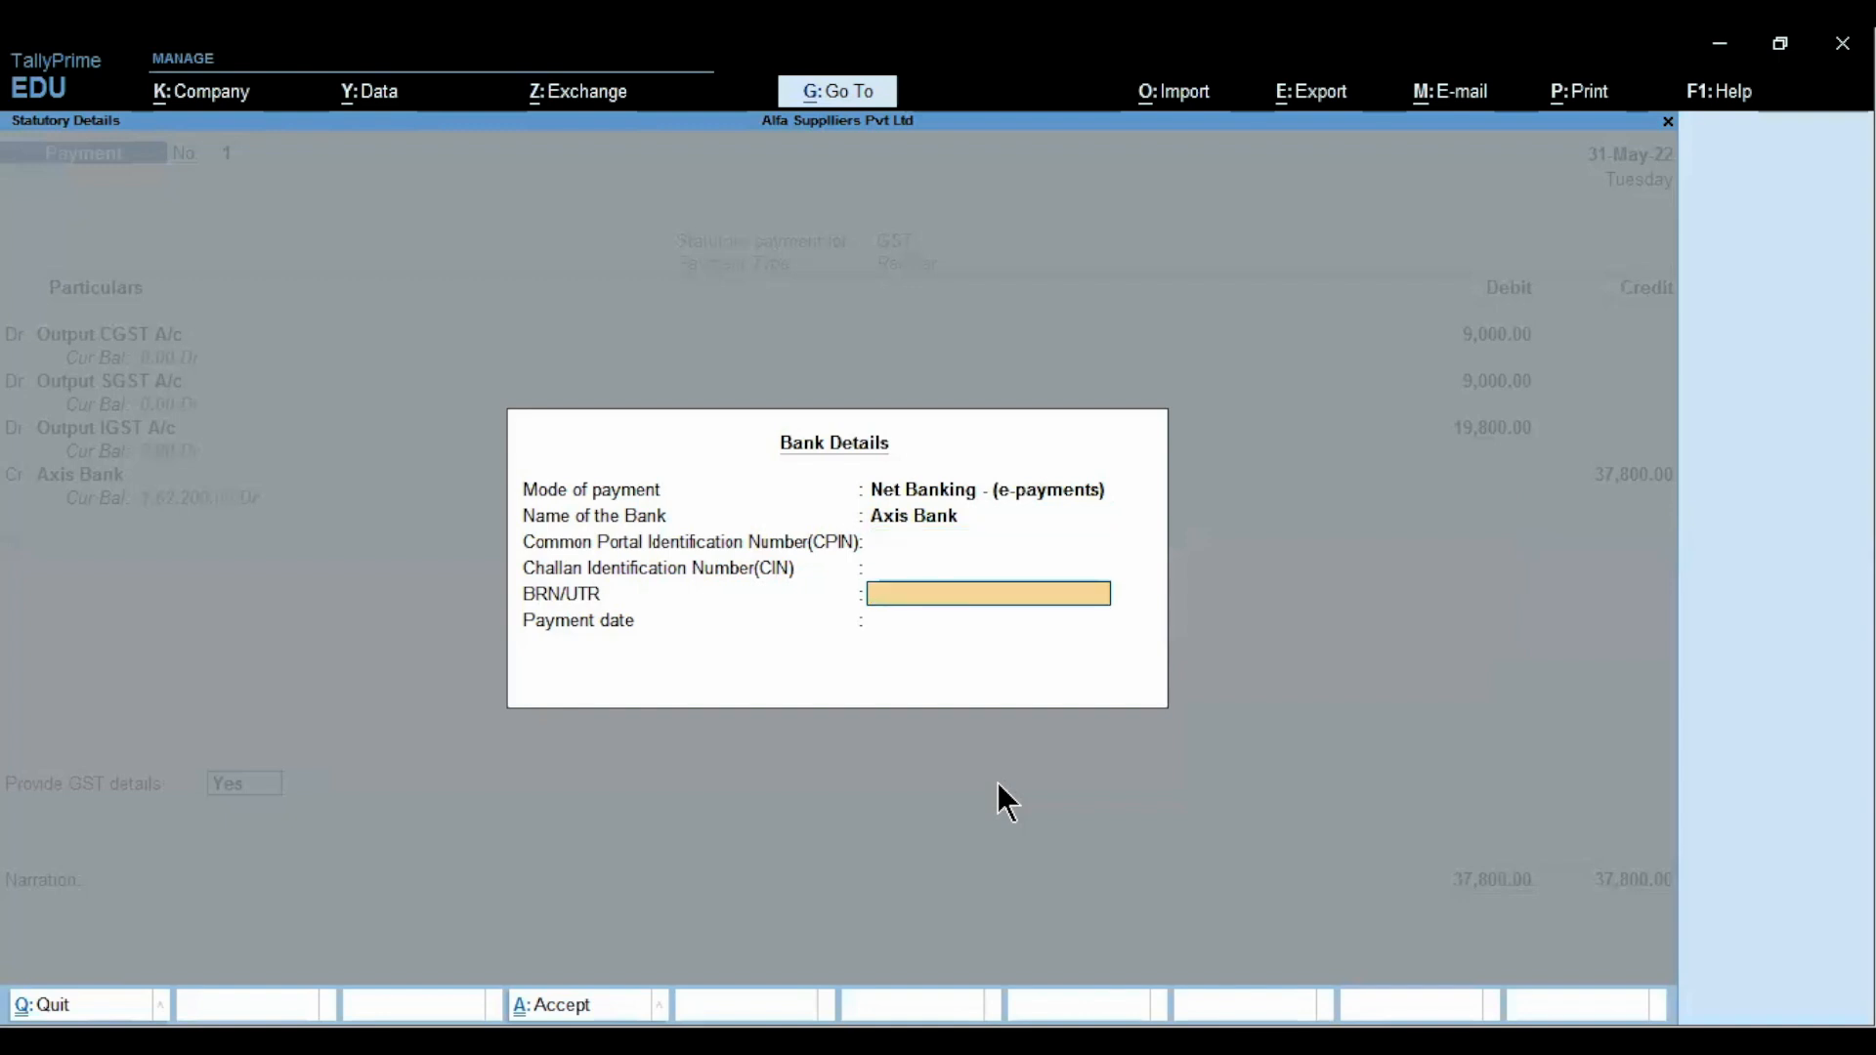
{"action": "key", "text": "Return"}
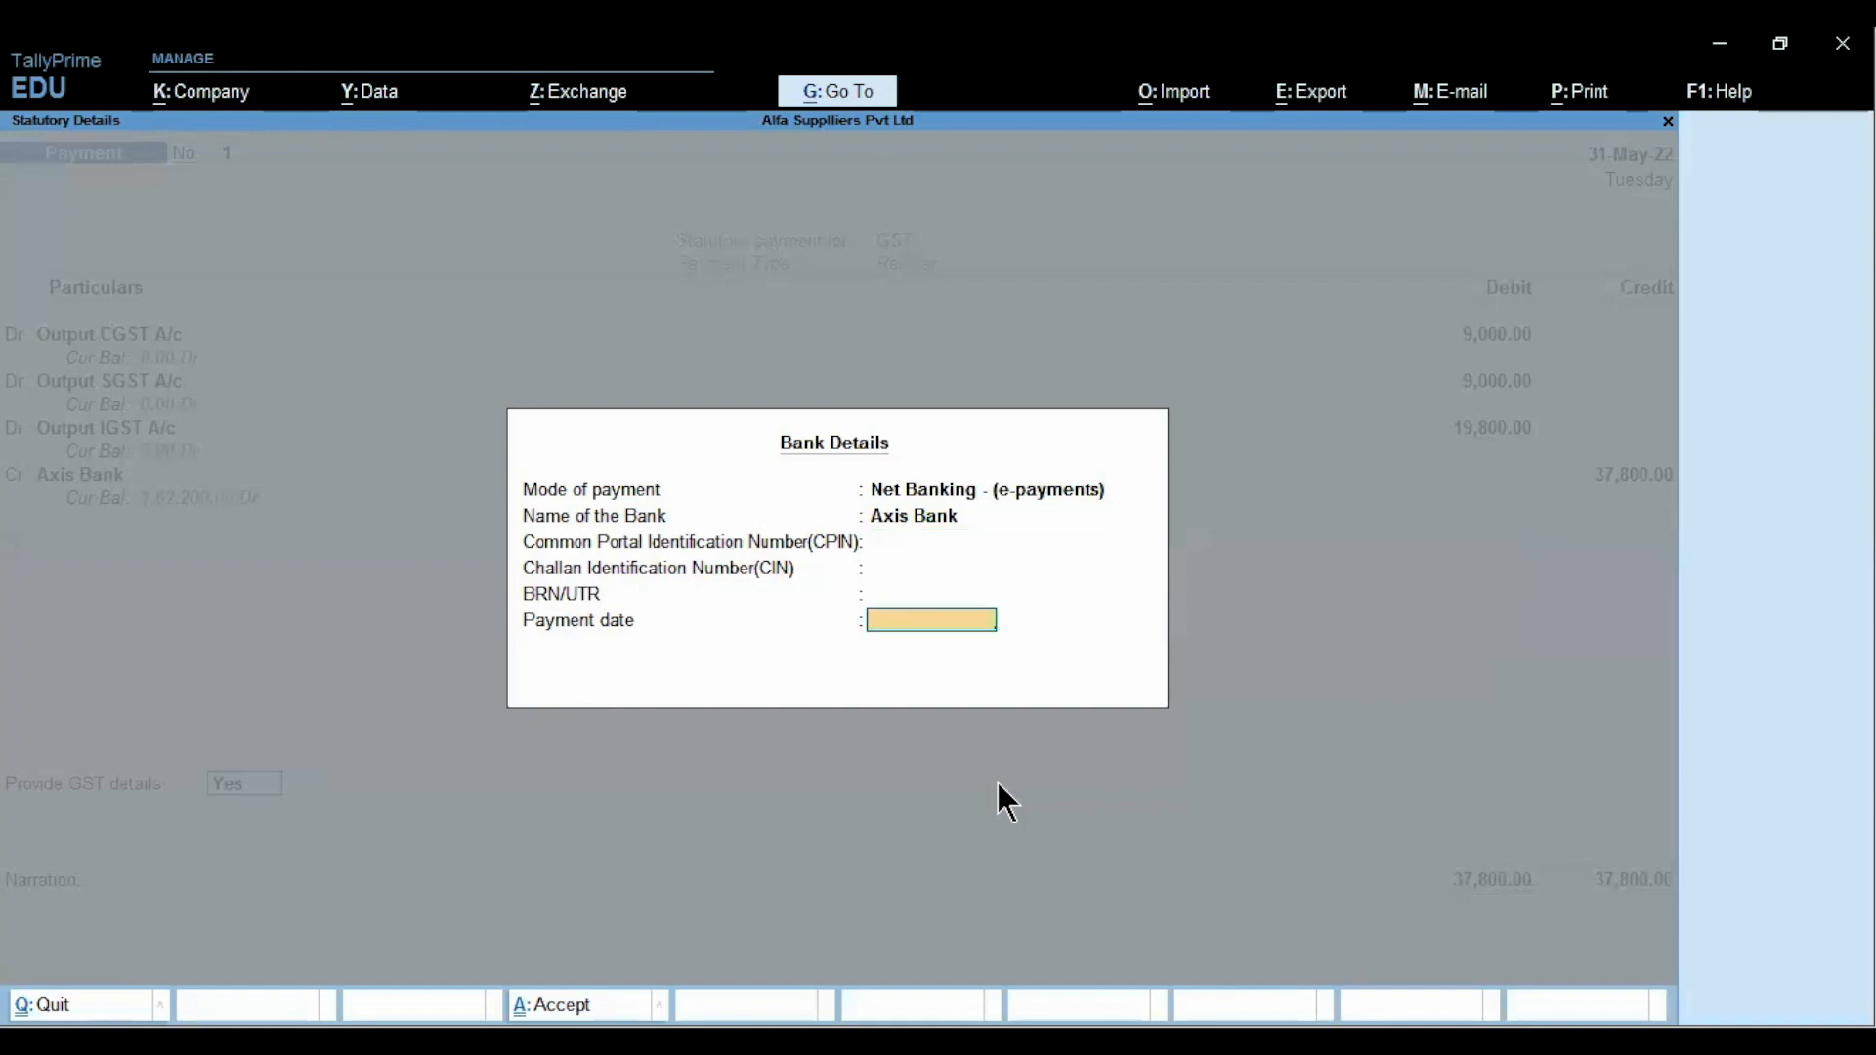
{"action": "type", "text": "31."}
{"action": "key", "text": "Return"}
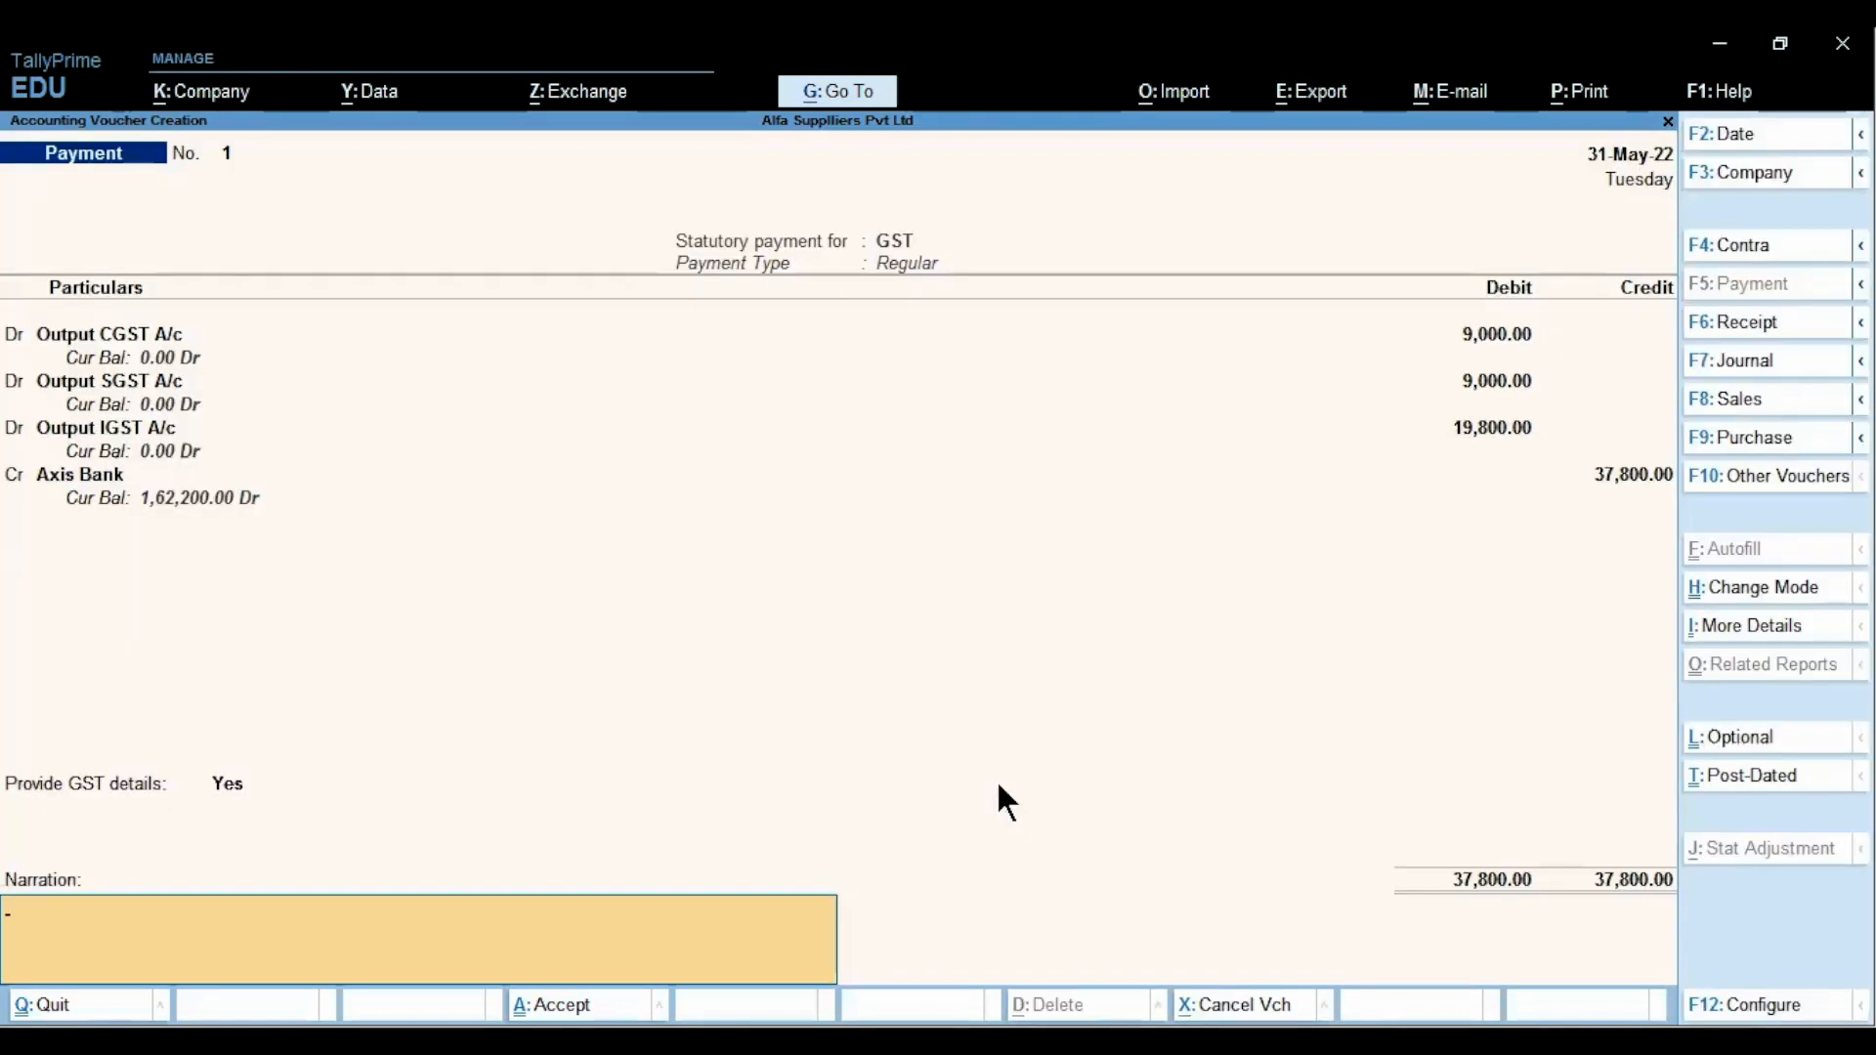
Add the narration "being tax paid to govt" and save the GST payment voucher
{"action": "type", "text": "being tax paid to govt"}
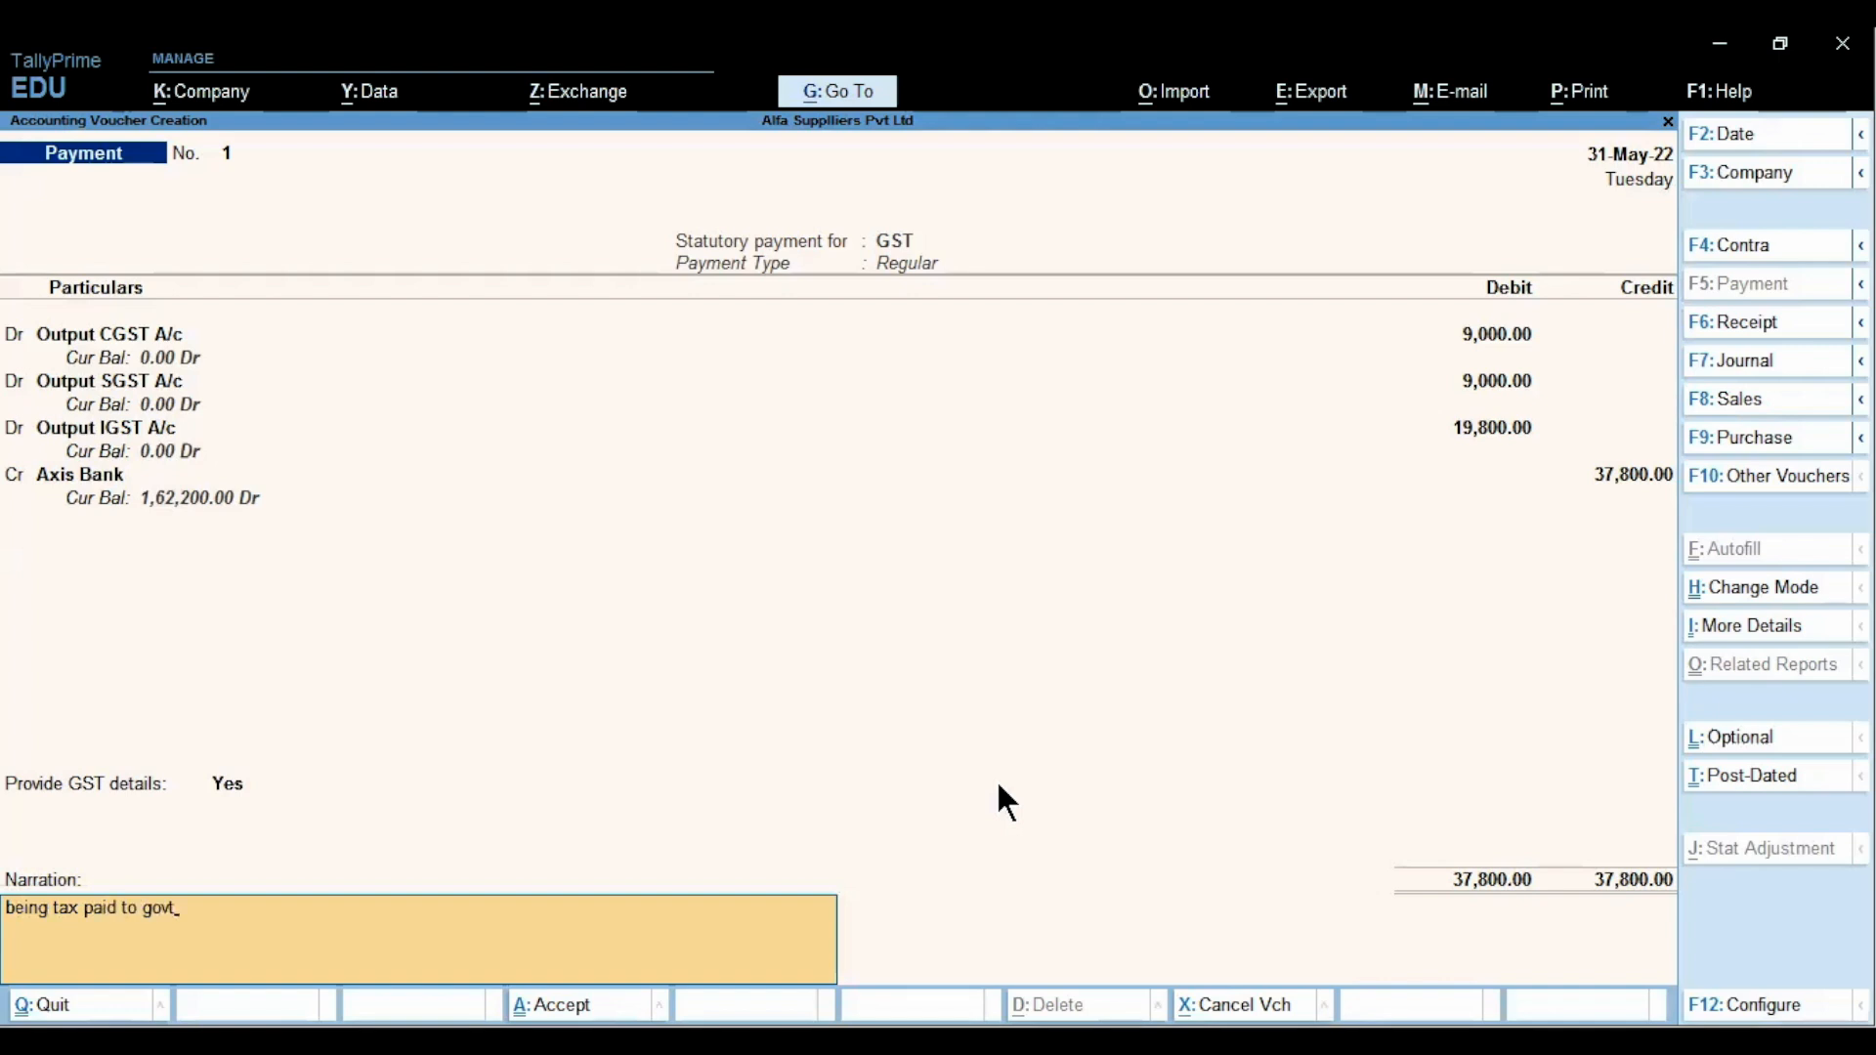
{"action": "key", "text": "Return"}
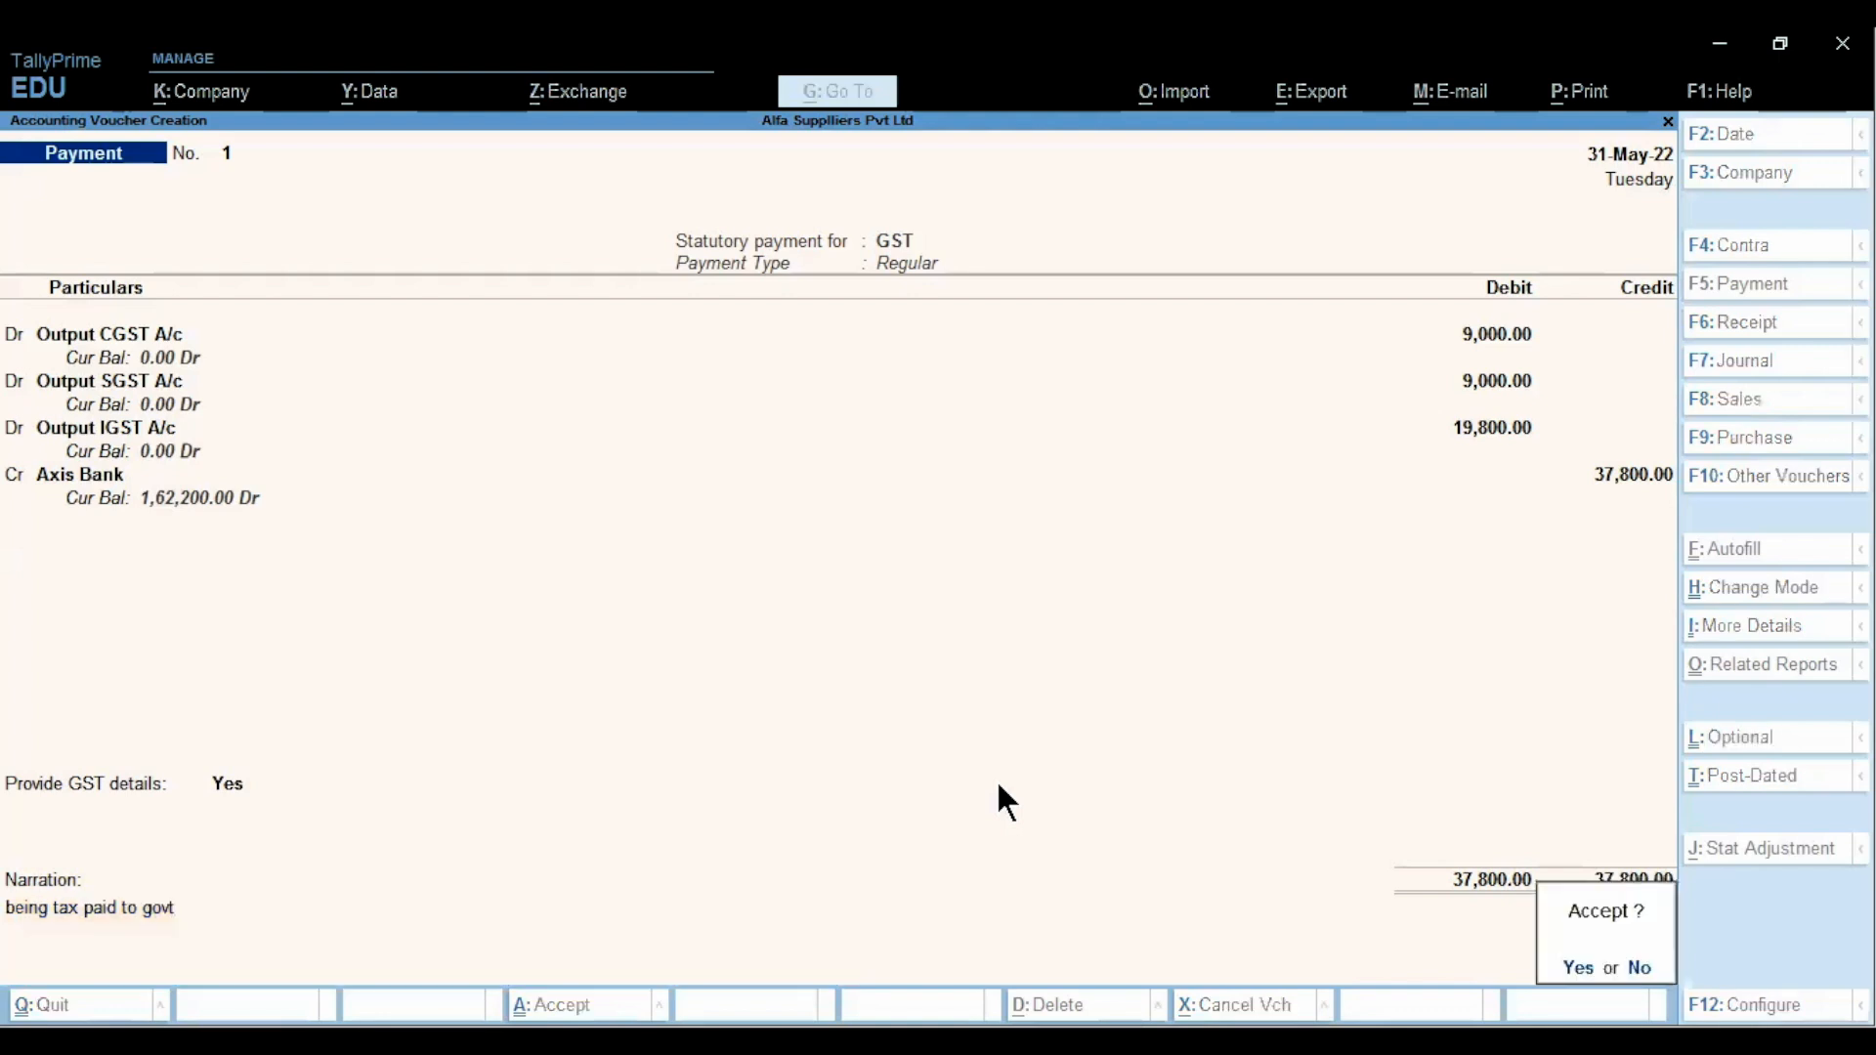
{"action": "key", "text": "y"}
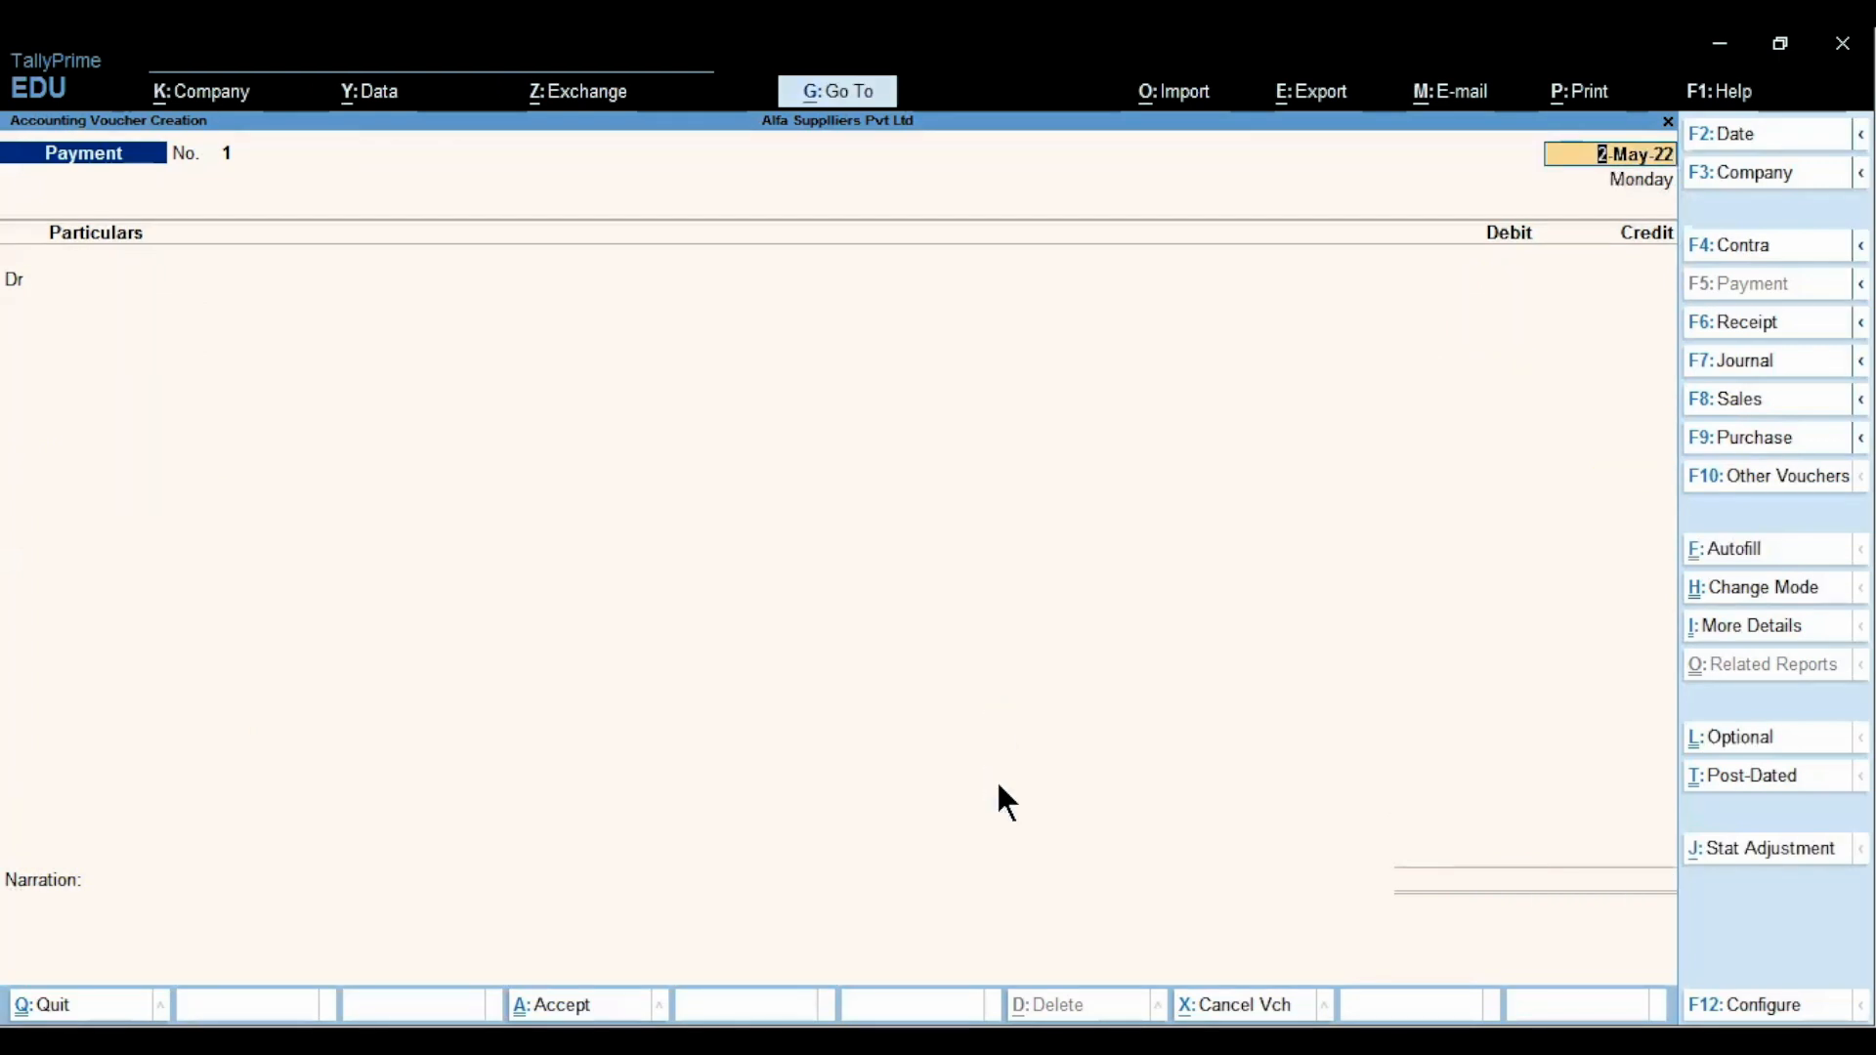
Quit the blank payment voucher and return to the Gateway of Tally
{"action": "key", "text": "alt"}
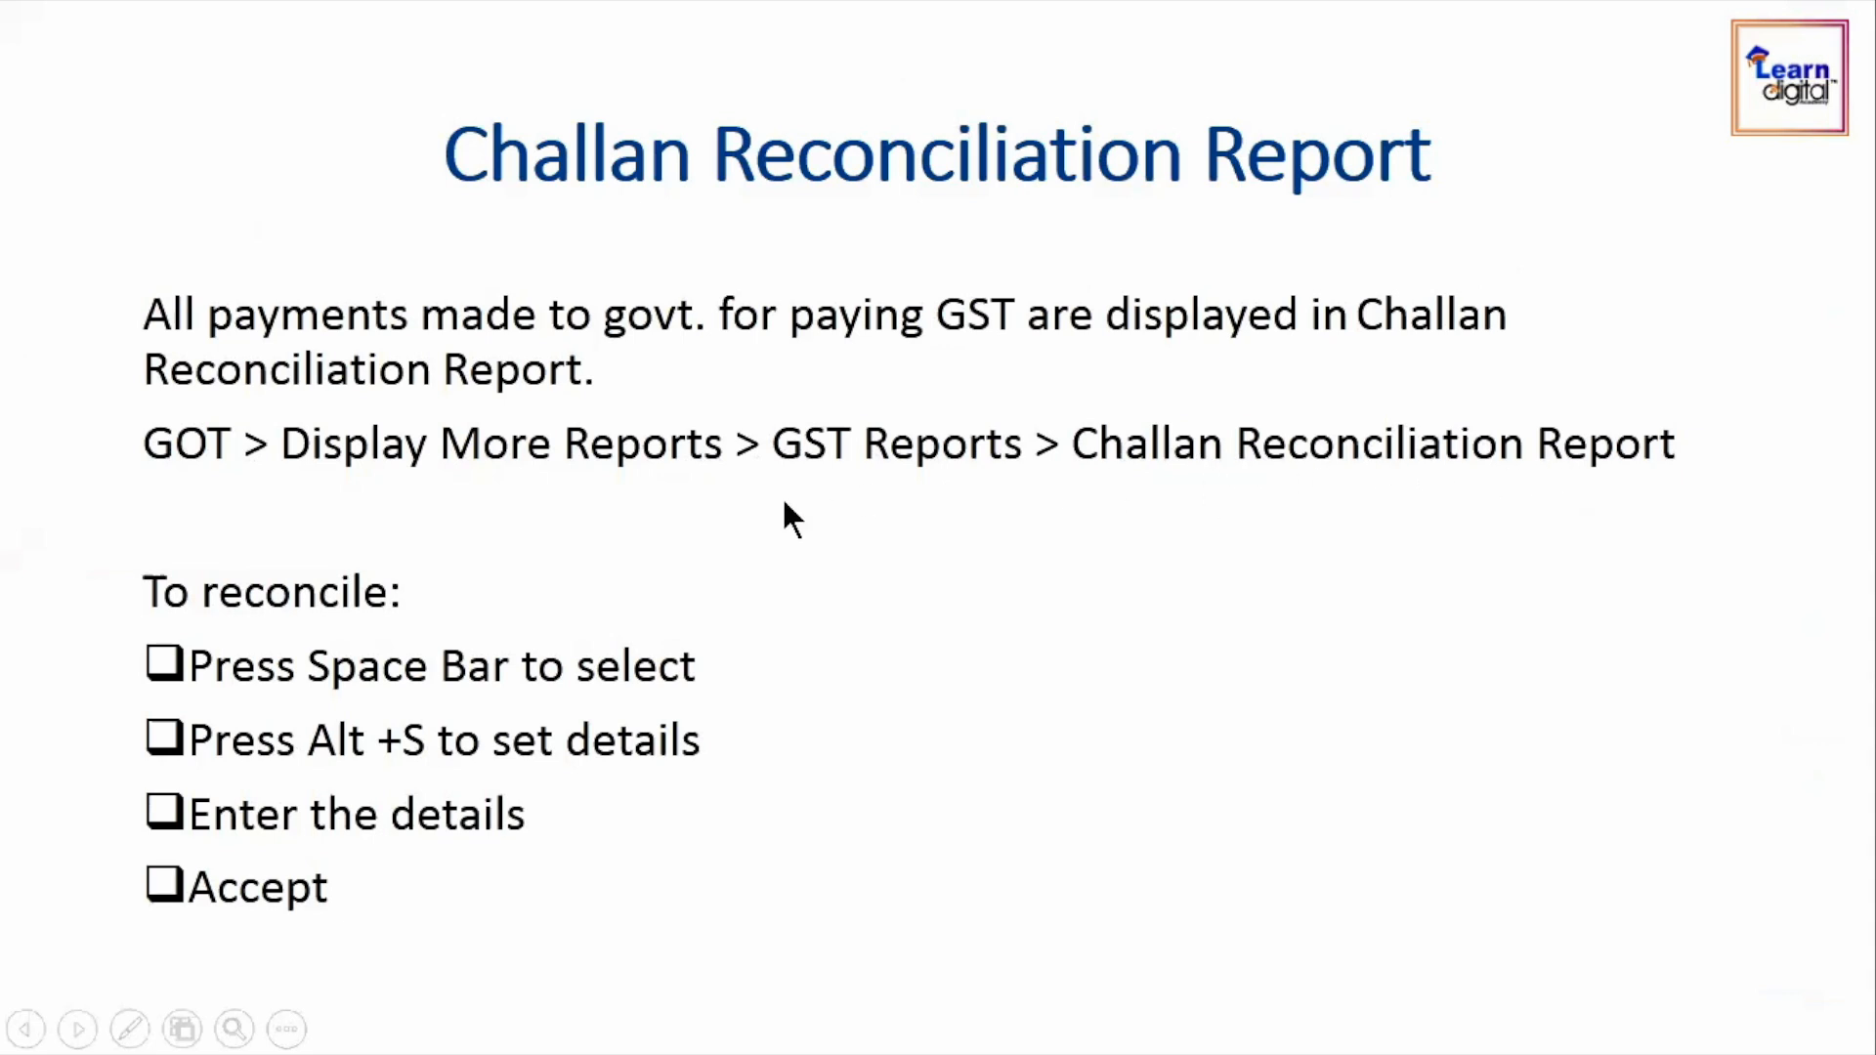
{"action": "key", "text": "alt+Tab"}
{"action": "key", "text": "Escape"}
{"action": "key", "text": "Escape"}
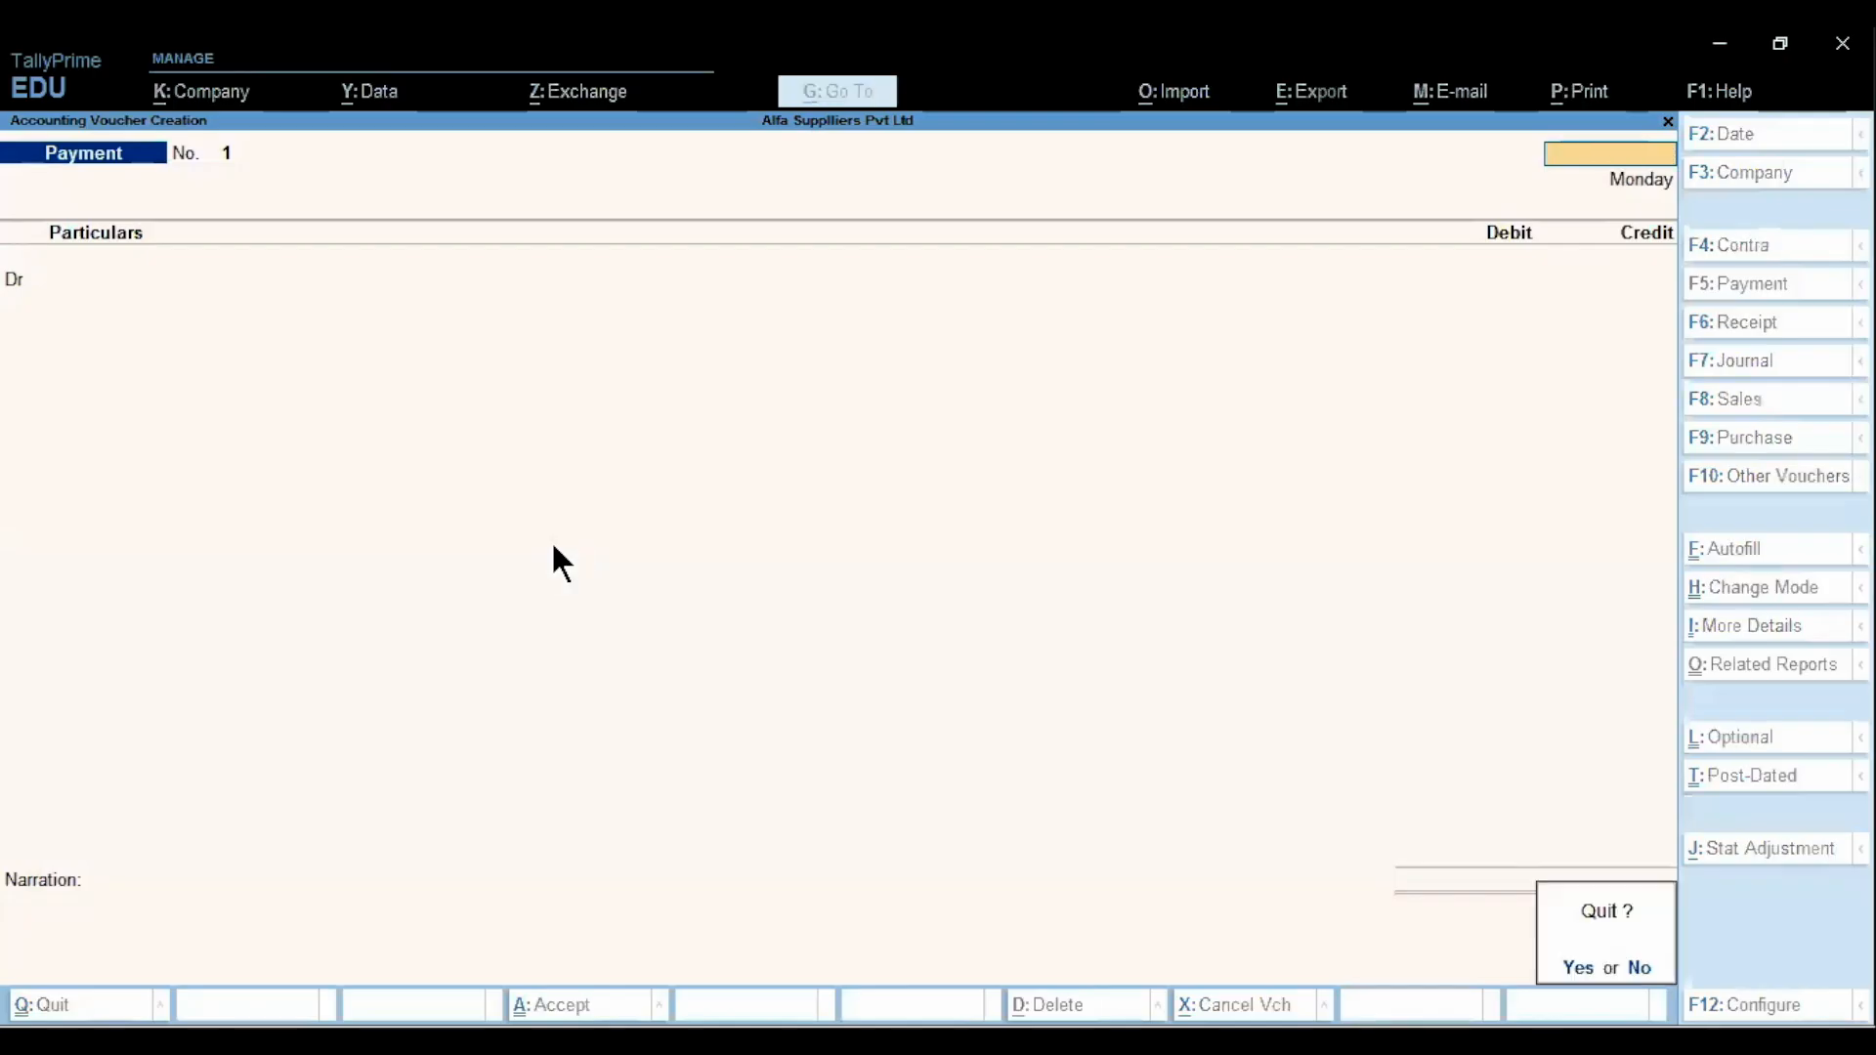
{"action": "key", "text": "Return"}
Open the Challan Reconciliation report from the GST Reports
{"action": "key", "text": "Down"}
{"action": "key", "text": "Down"}
{"action": "key", "text": "Down"}
{"action": "key", "text": "Down"}
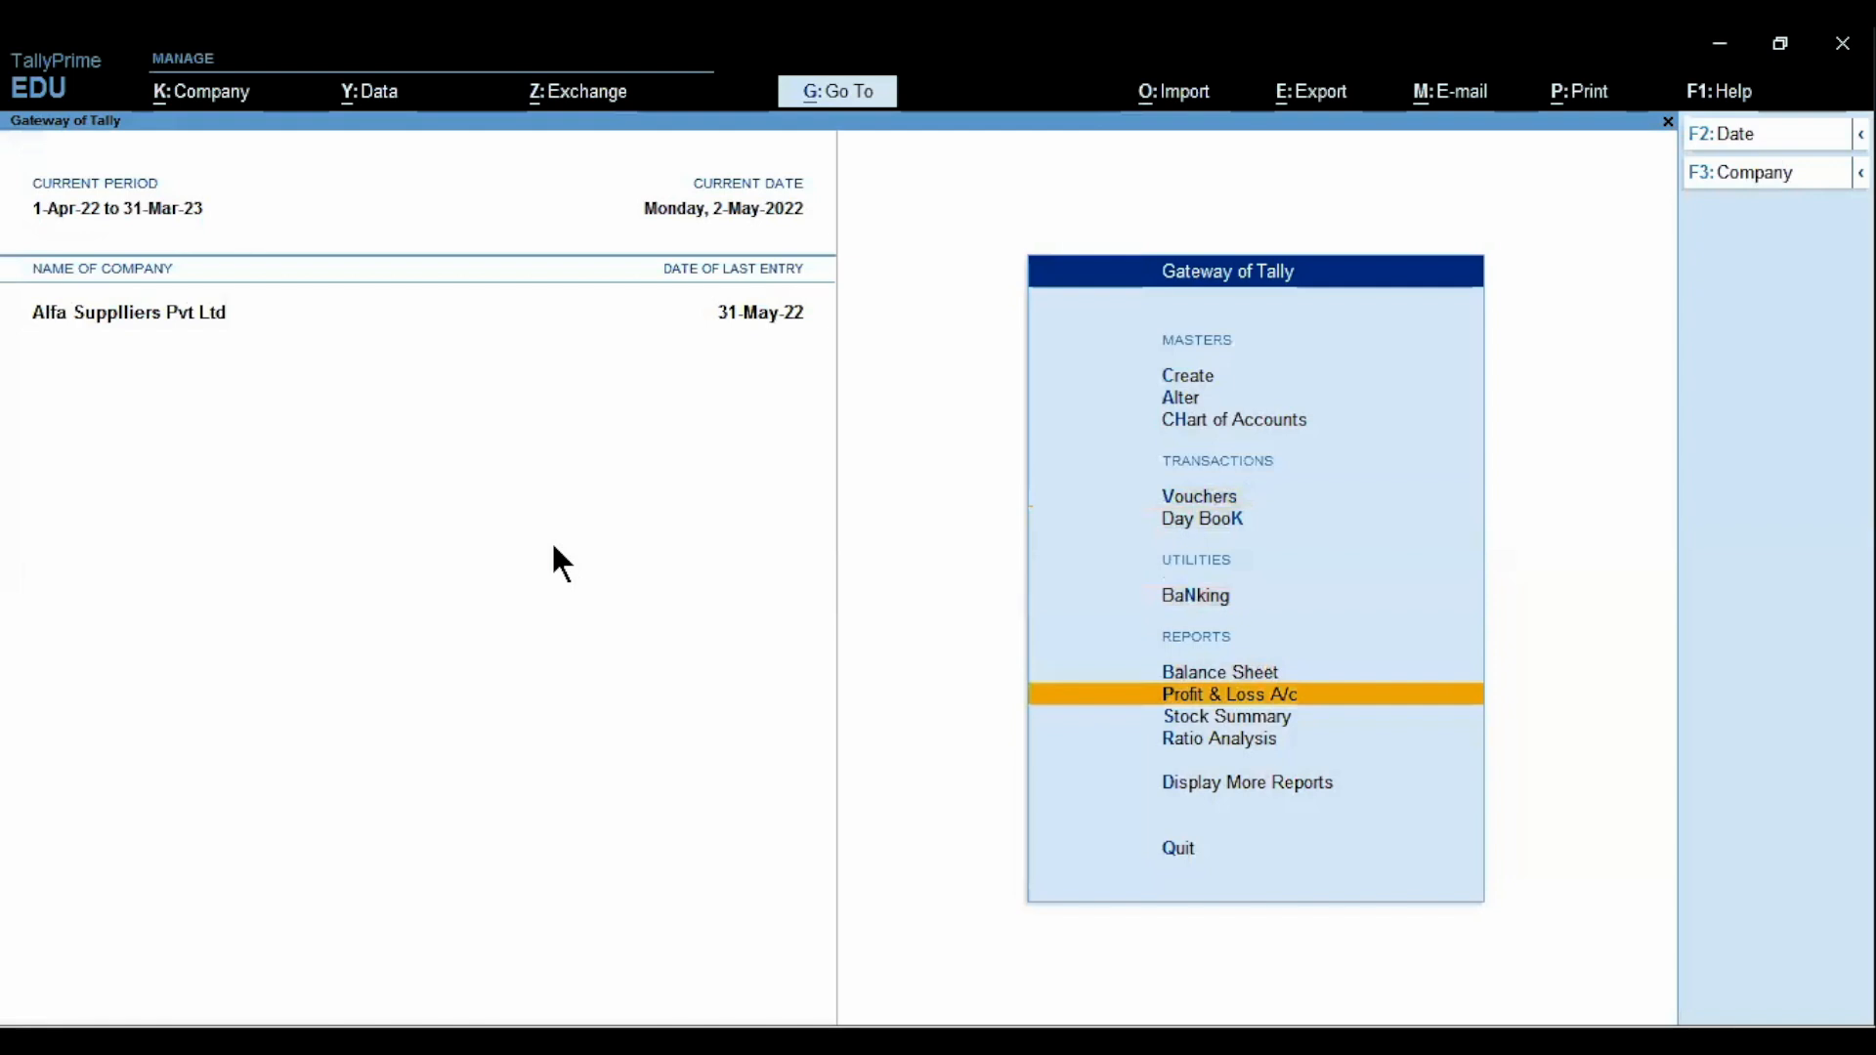
{"action": "key", "text": "d"}
{"action": "key", "text": "Down"}
{"action": "key", "text": "Down"}
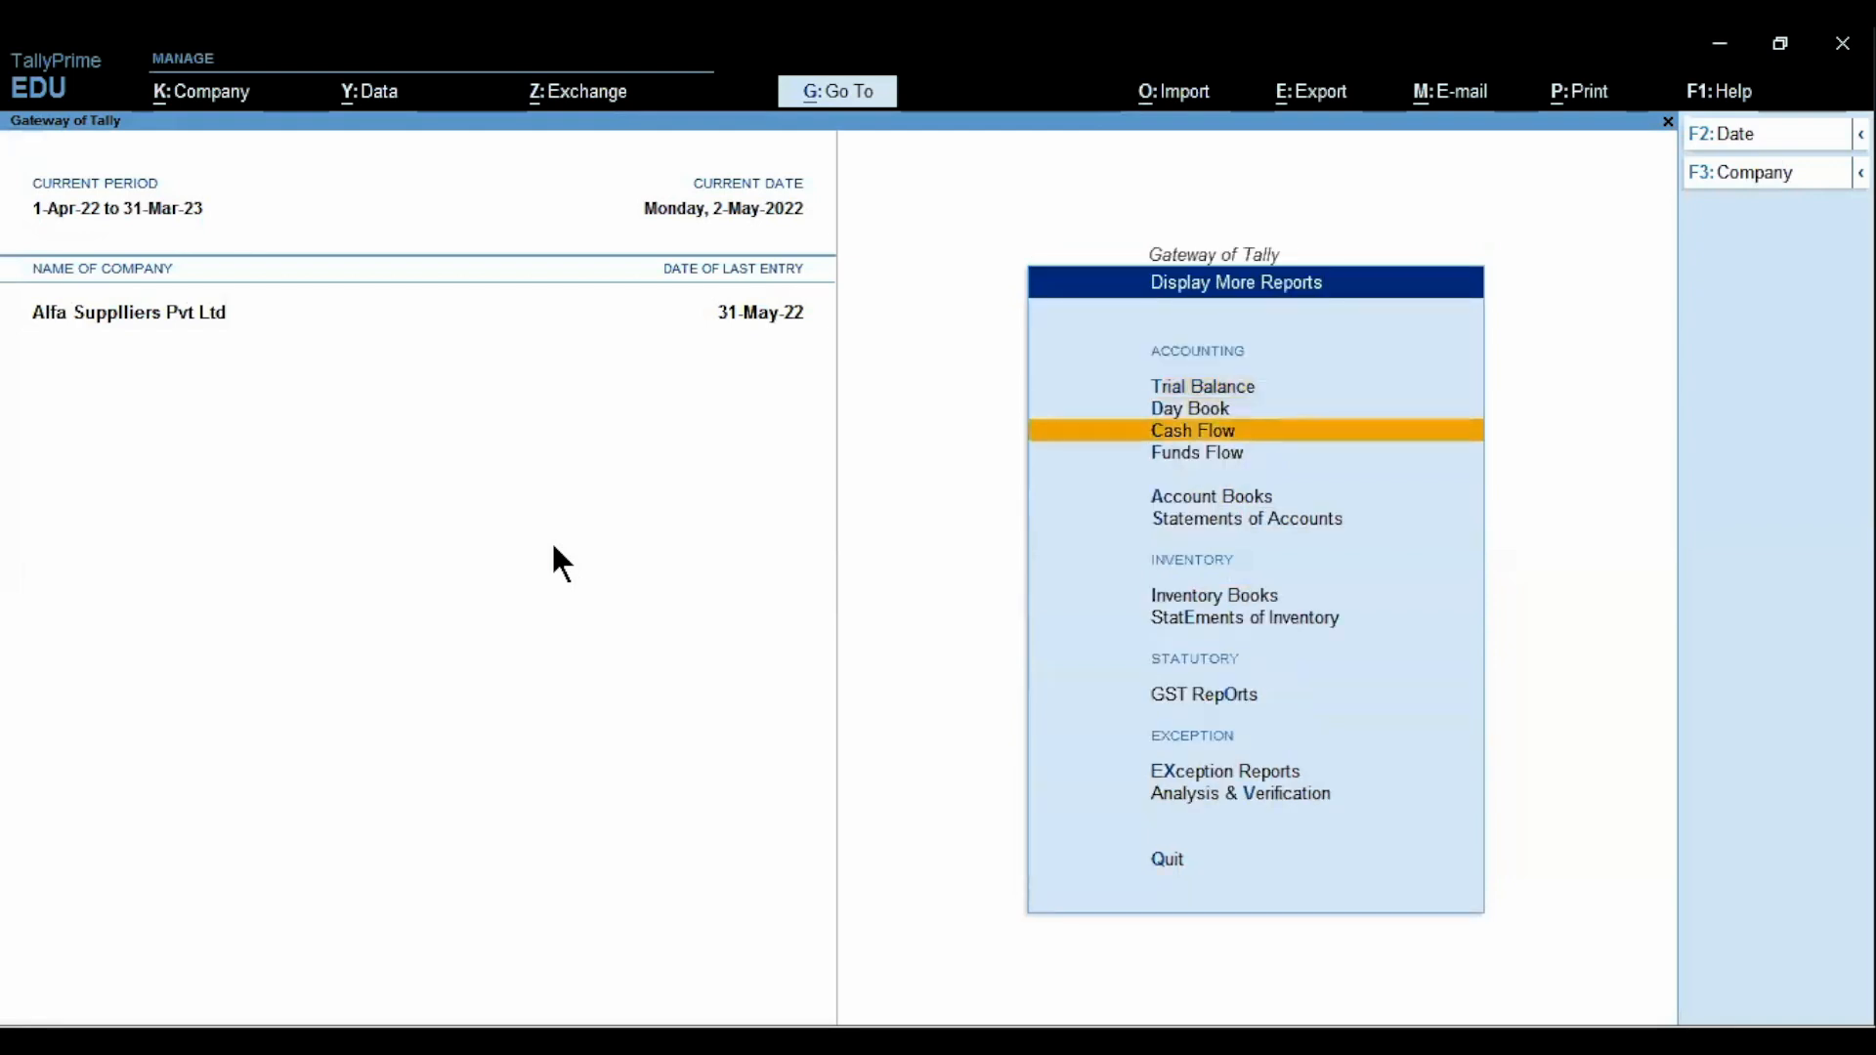
{"action": "key", "text": "o"}
{"action": "key", "text": "Down"}
{"action": "key", "text": "Down"}
{"action": "key", "text": "Down"}
{"action": "key", "text": "Down"}
{"action": "key", "text": "Return"}
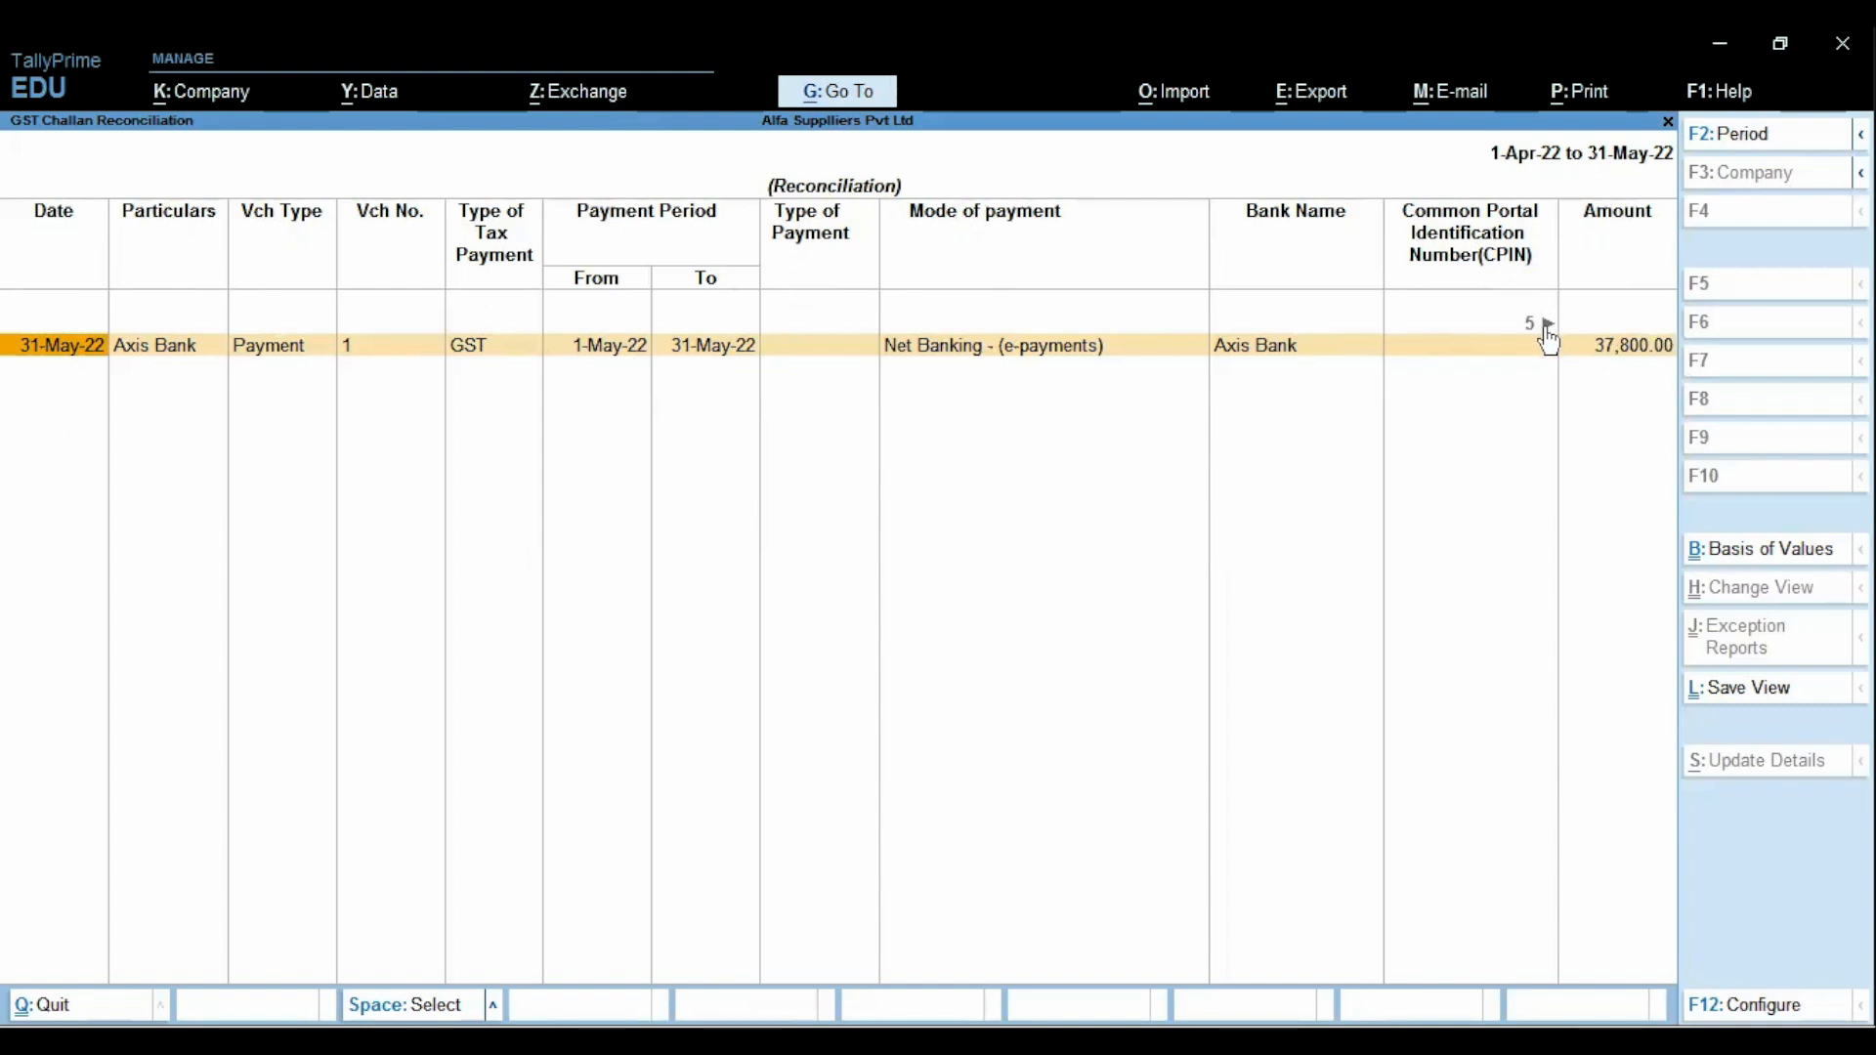
Examine the Axis Bank payment row's columns in the challan report, from date through payment mode and CPIN to BRN/UTR
{"action": "key", "text": "Right"}
{"action": "key", "text": "Right"}
{"action": "key", "text": "Right"}
{"action": "key", "text": "Right"}
{"action": "key", "text": "Right"}
{"action": "key", "text": "Right"}
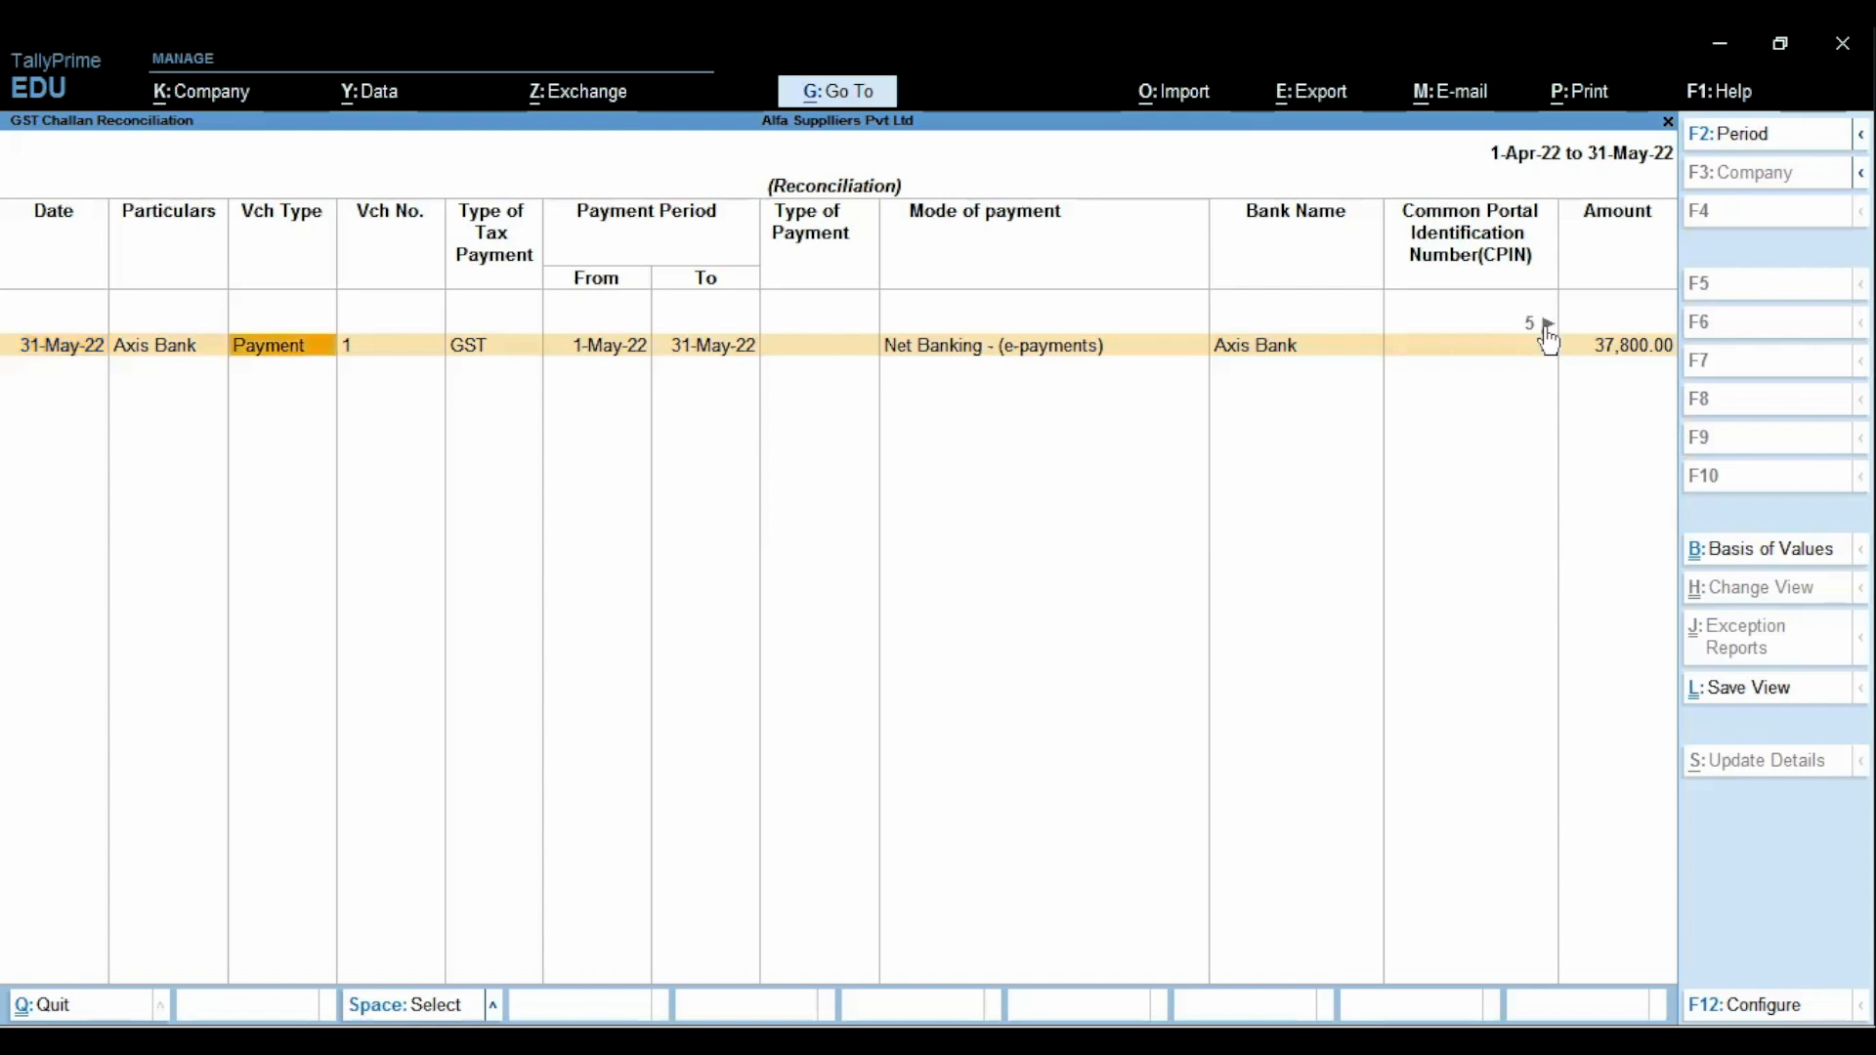
{"action": "key", "text": "Right"}
{"action": "key", "text": "Right"}
{"action": "key", "text": "Right"}
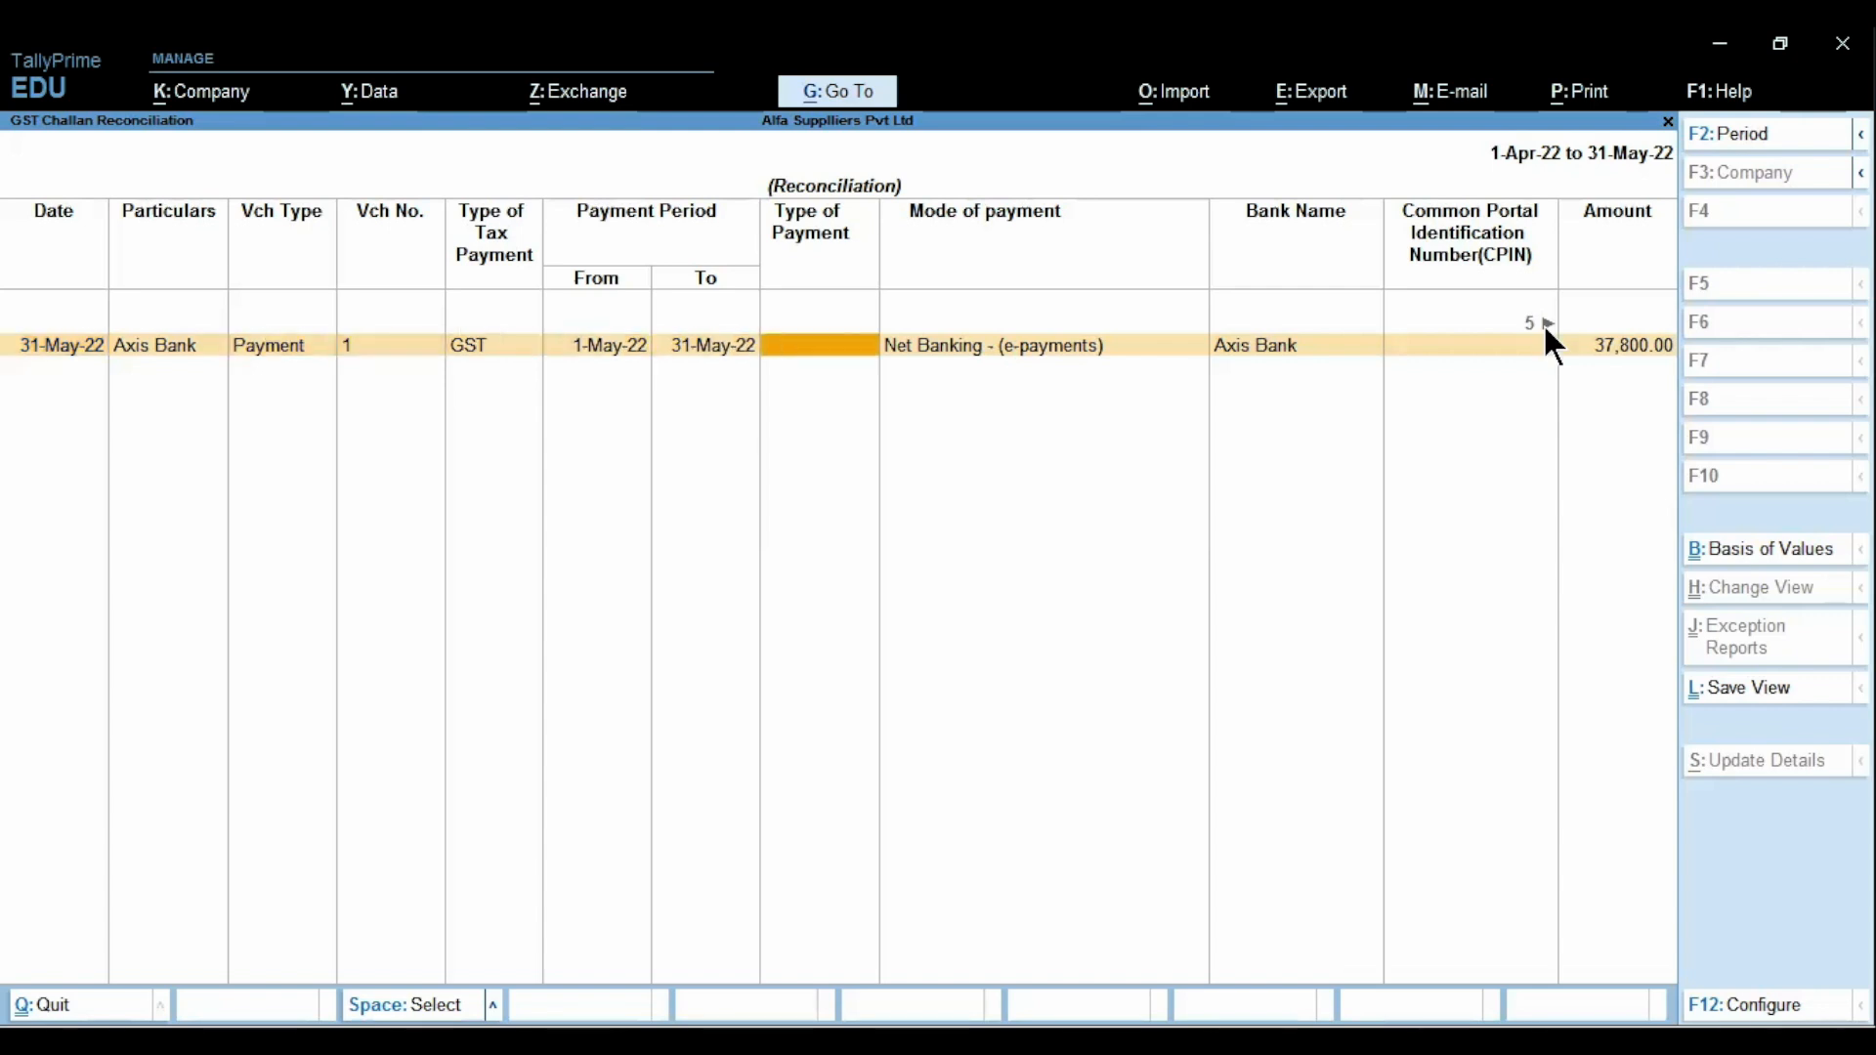
{"action": "key", "text": "Right"}
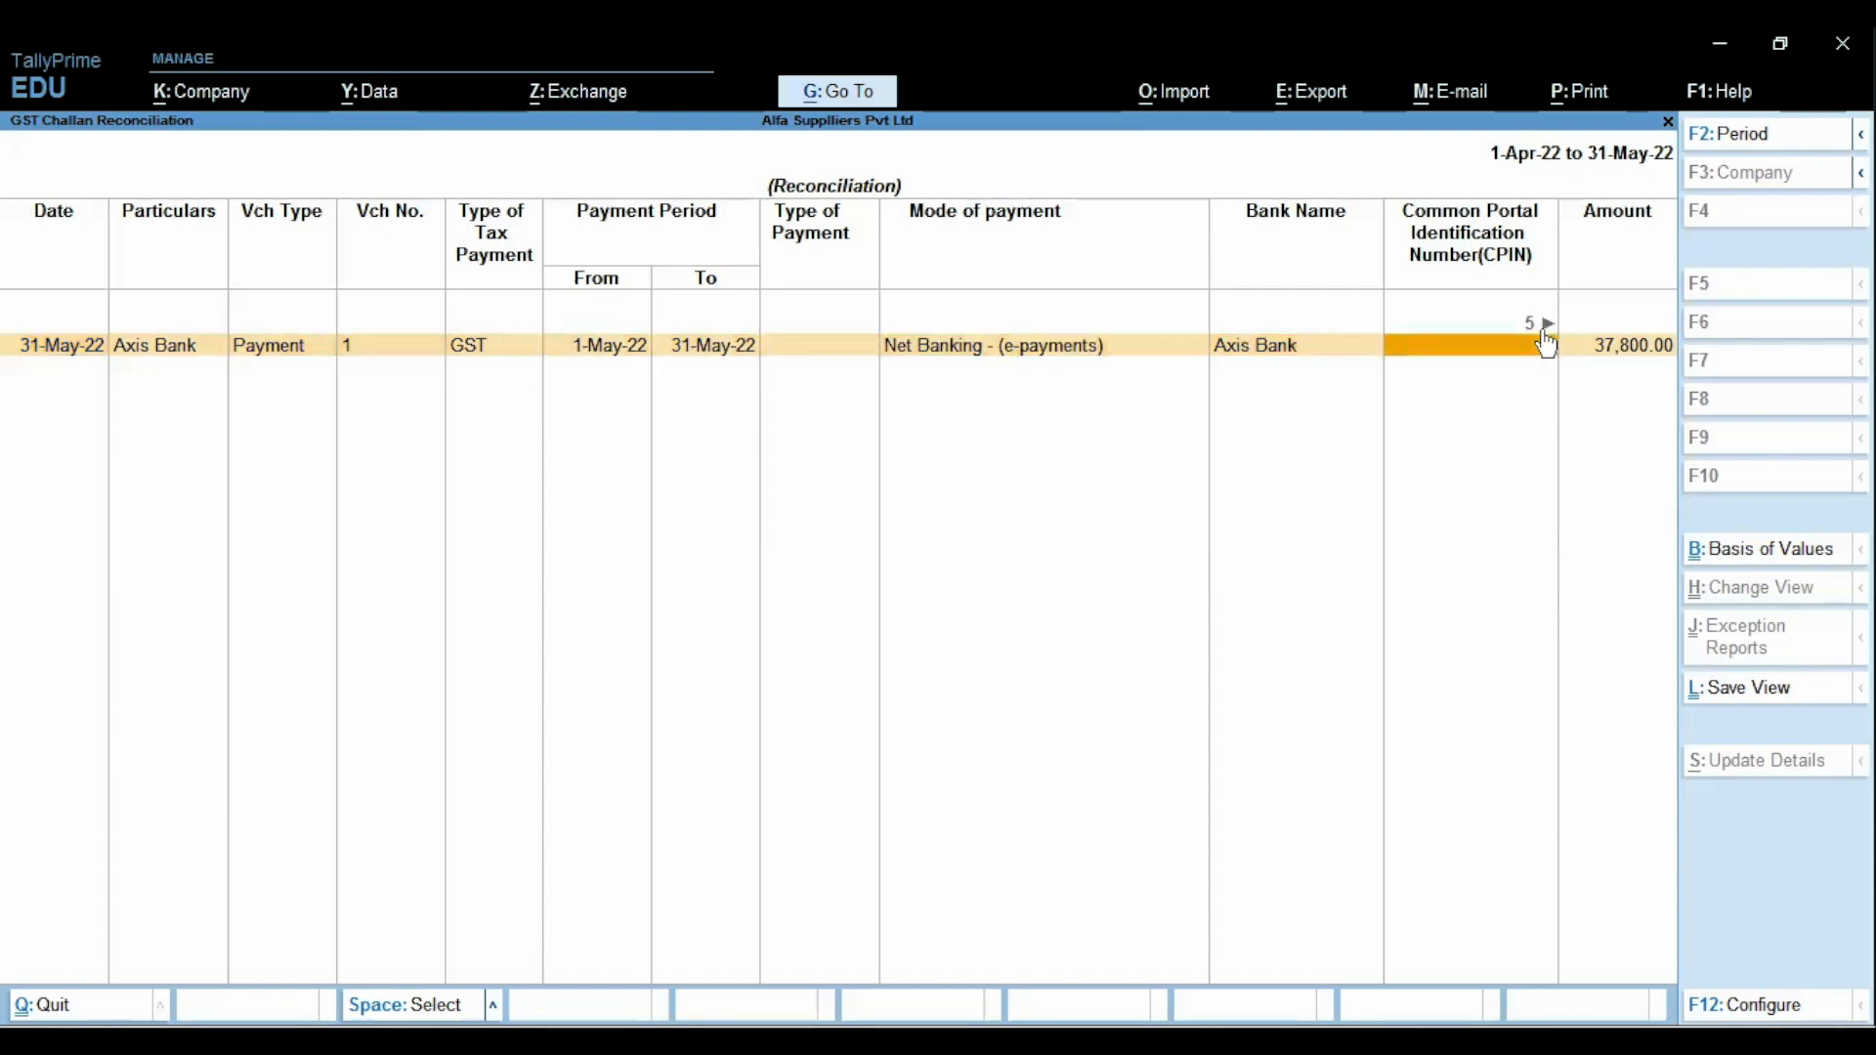
{"action": "key", "text": "Right"}
{"action": "key", "text": "Right"}
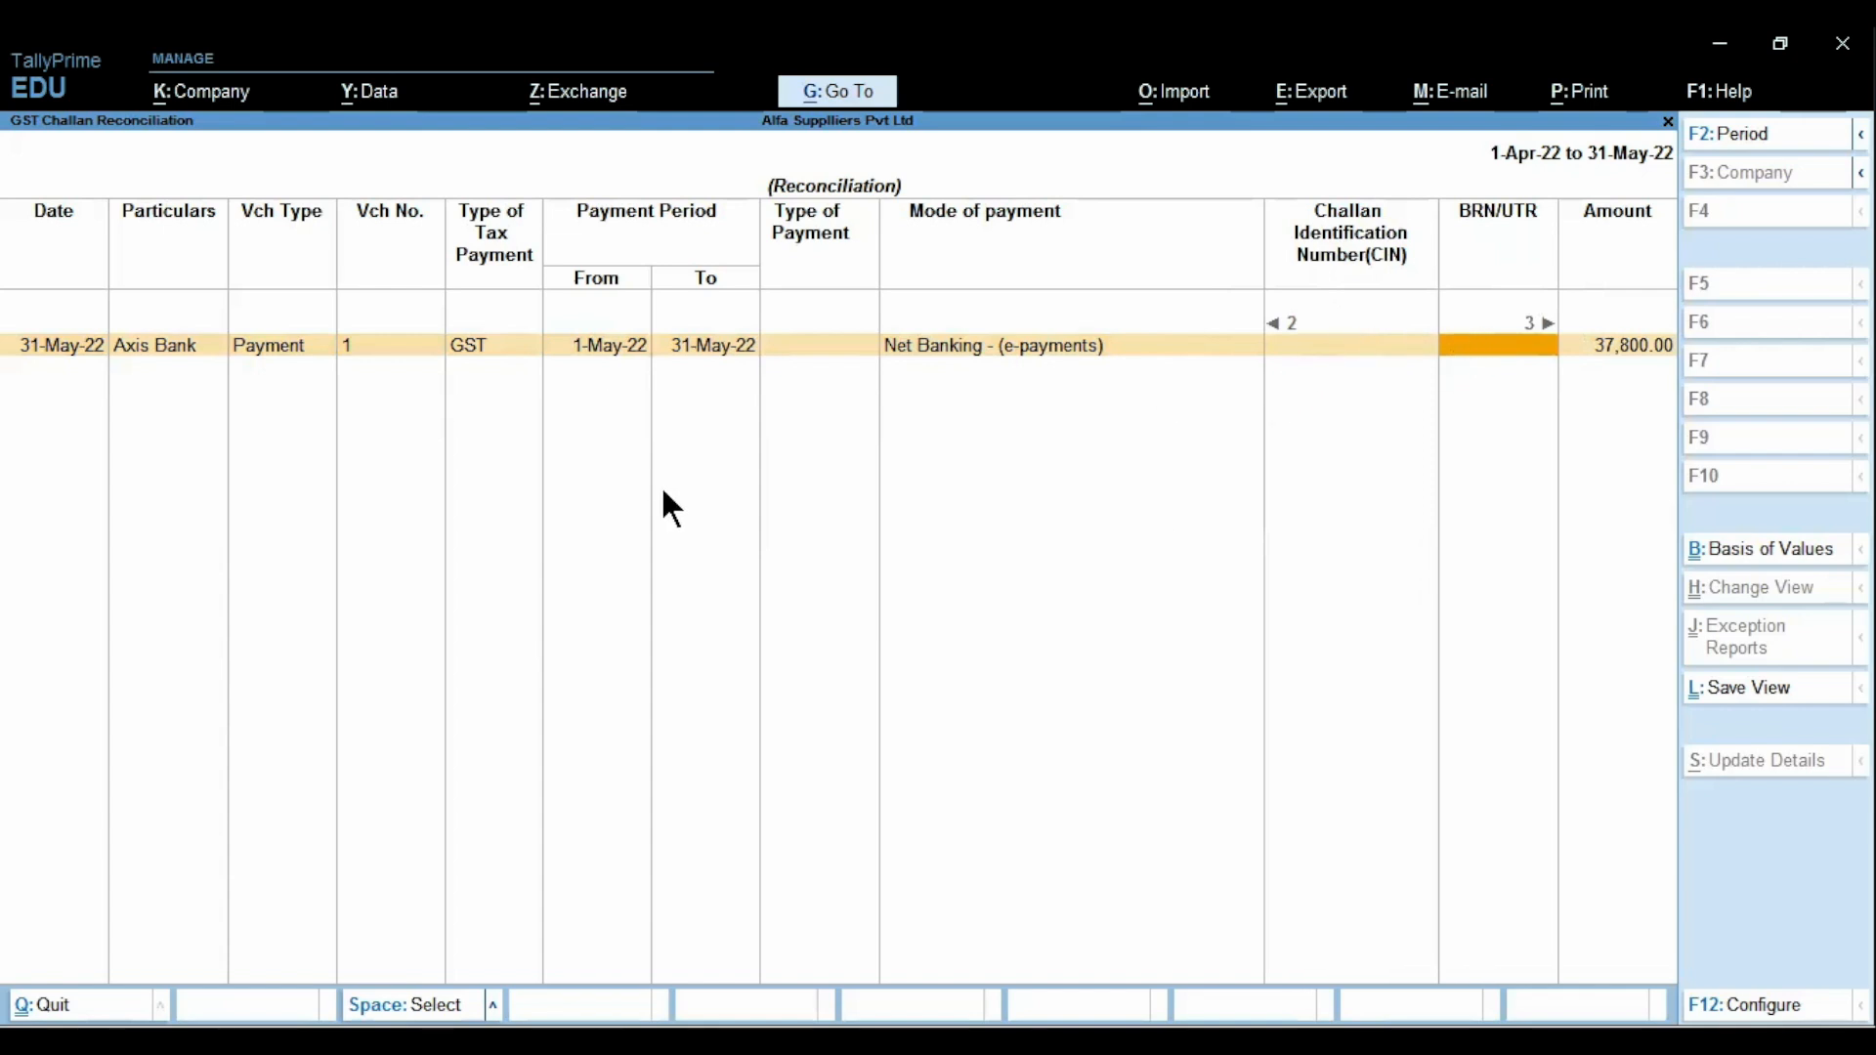
Select the Axis Bank GST payment and open its statutory payment details for updating
{"action": "left_click", "coordinate": [864, 1040]}
{"action": "key", "text": "space"}
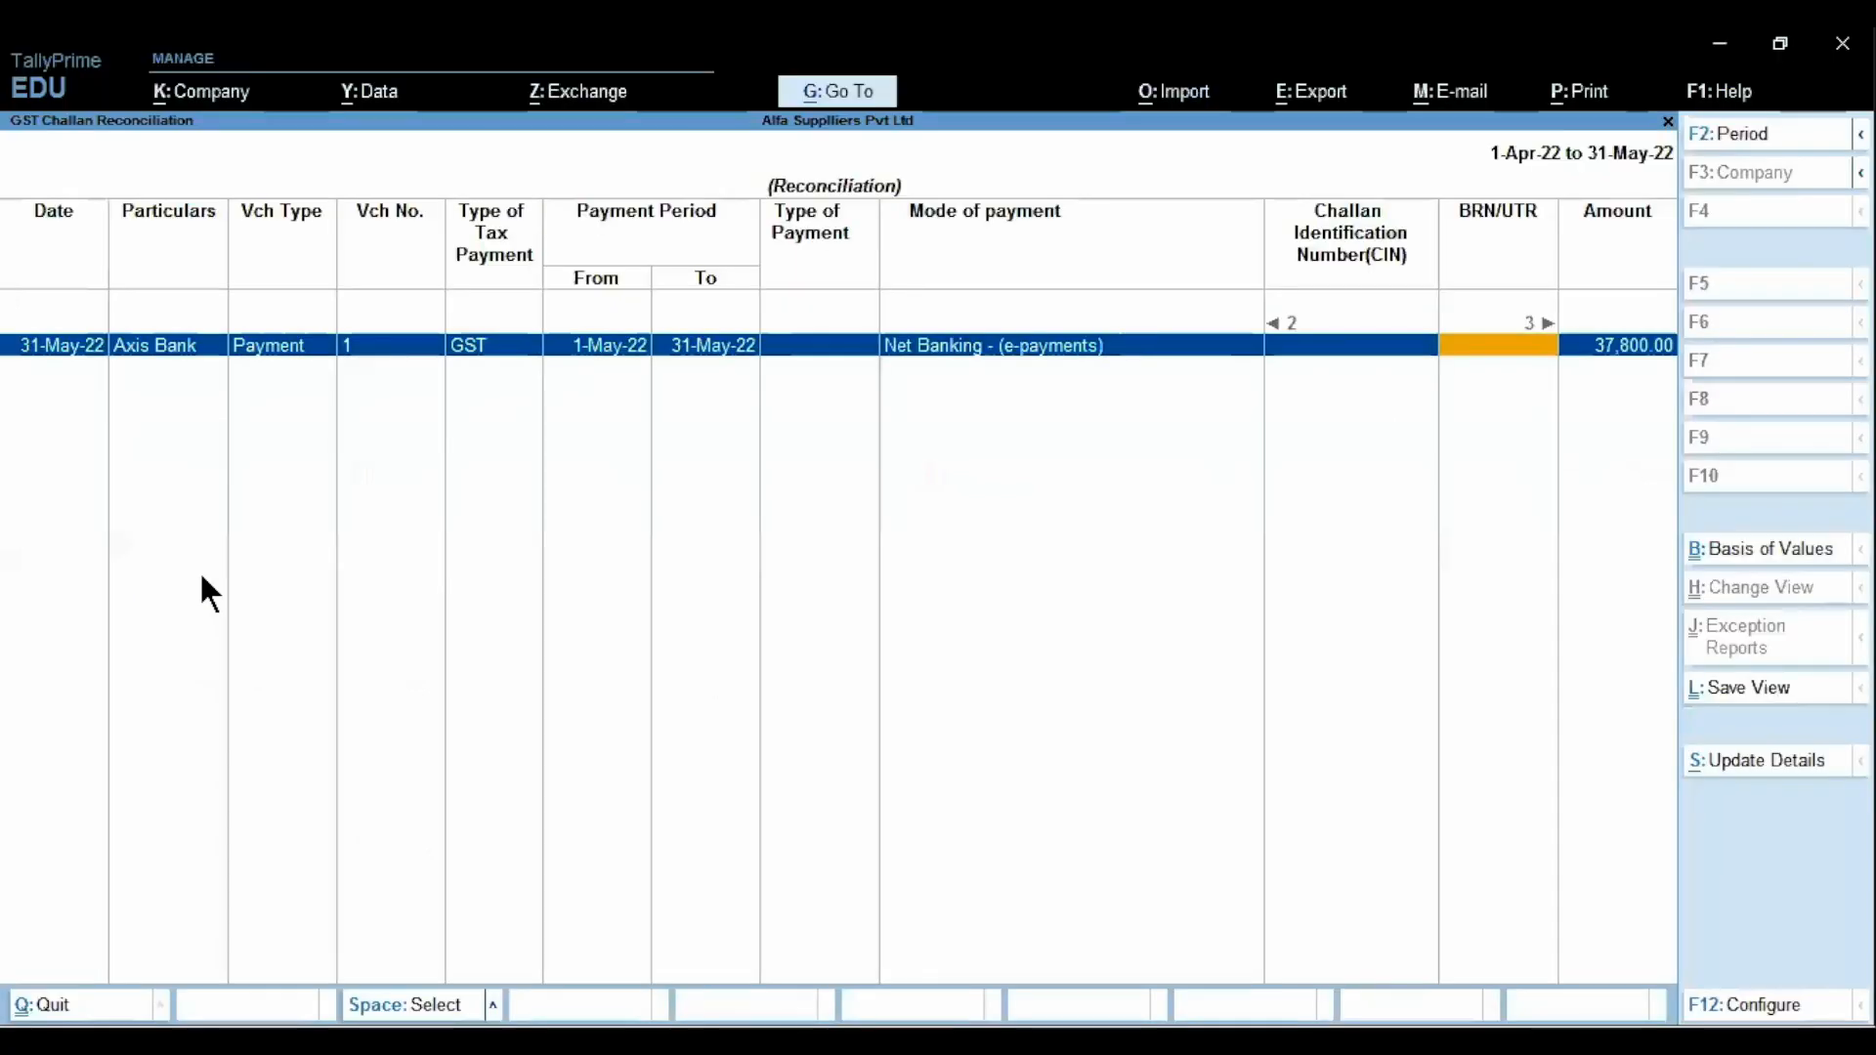
{"action": "key", "text": "Return"}
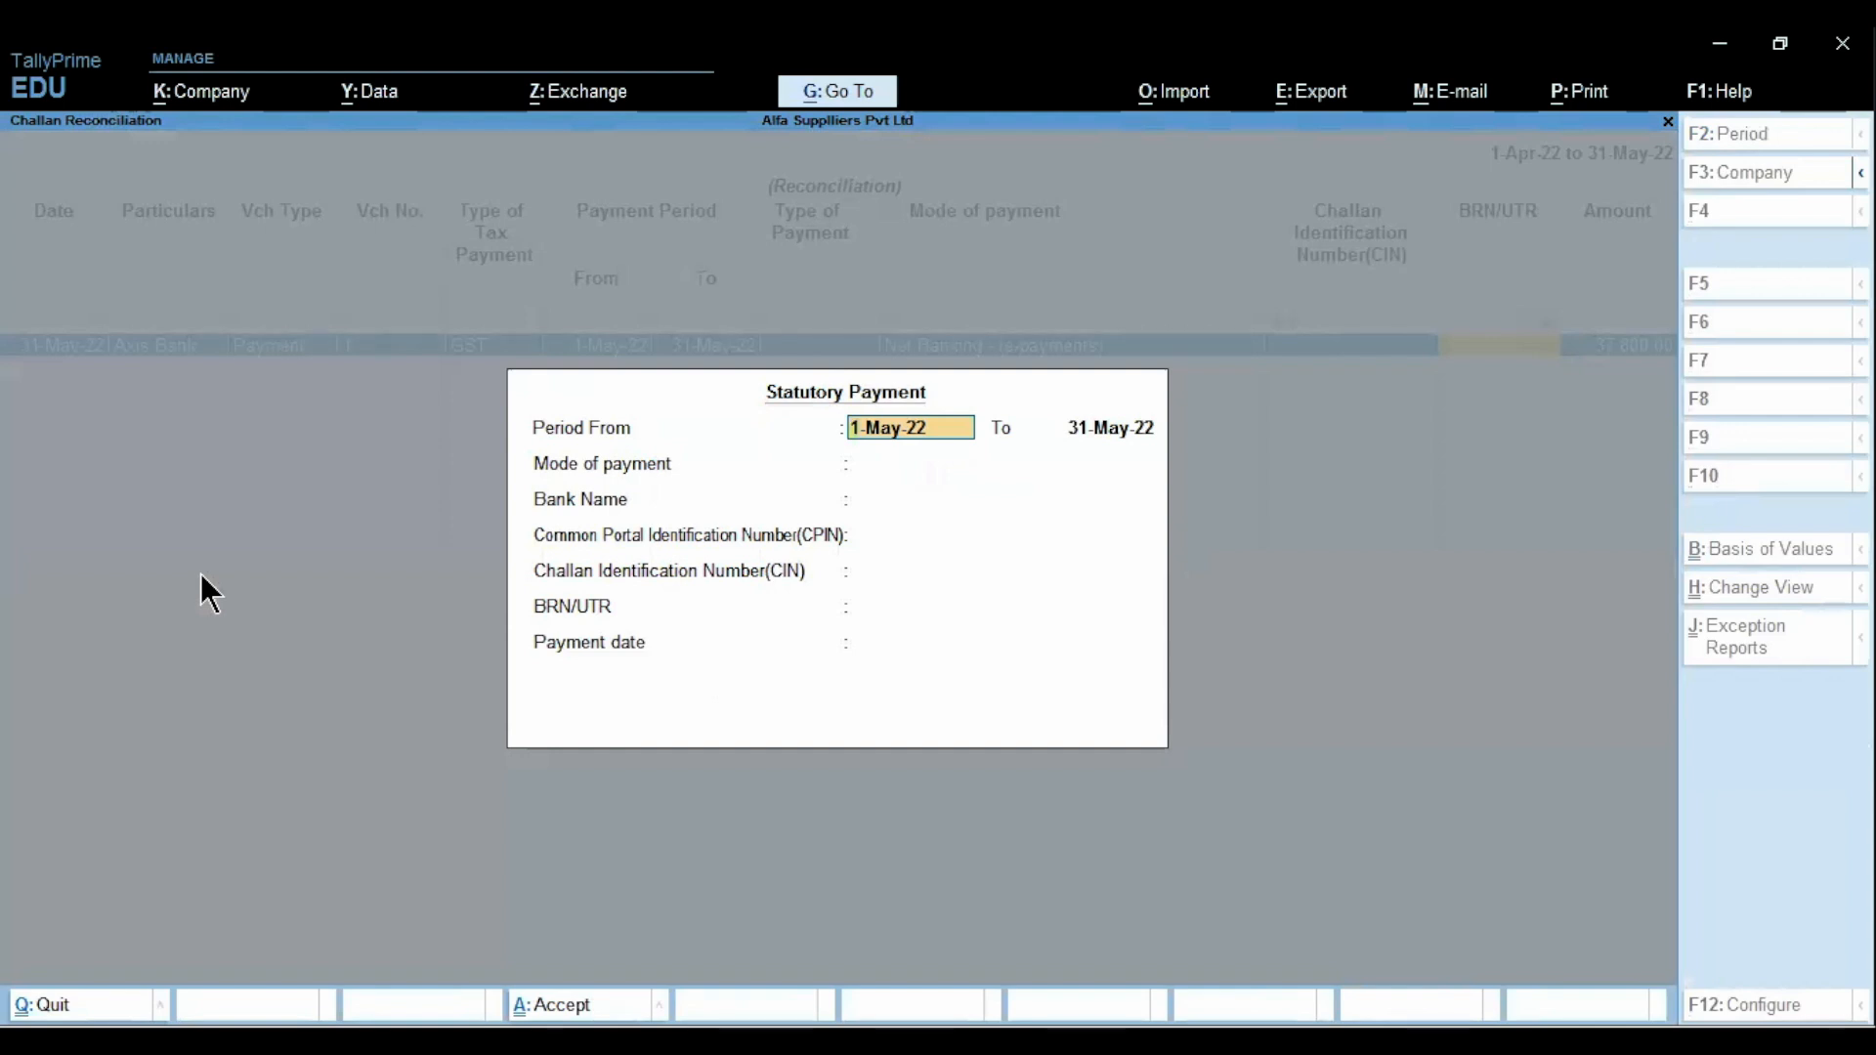
Keep the period 1-May-22 to 31-May-22, set the mode of payment to Net Banking - (e-payments) and the bank name to Axis Bank
{"action": "key", "text": "Return"}
{"action": "key", "text": "Return"}
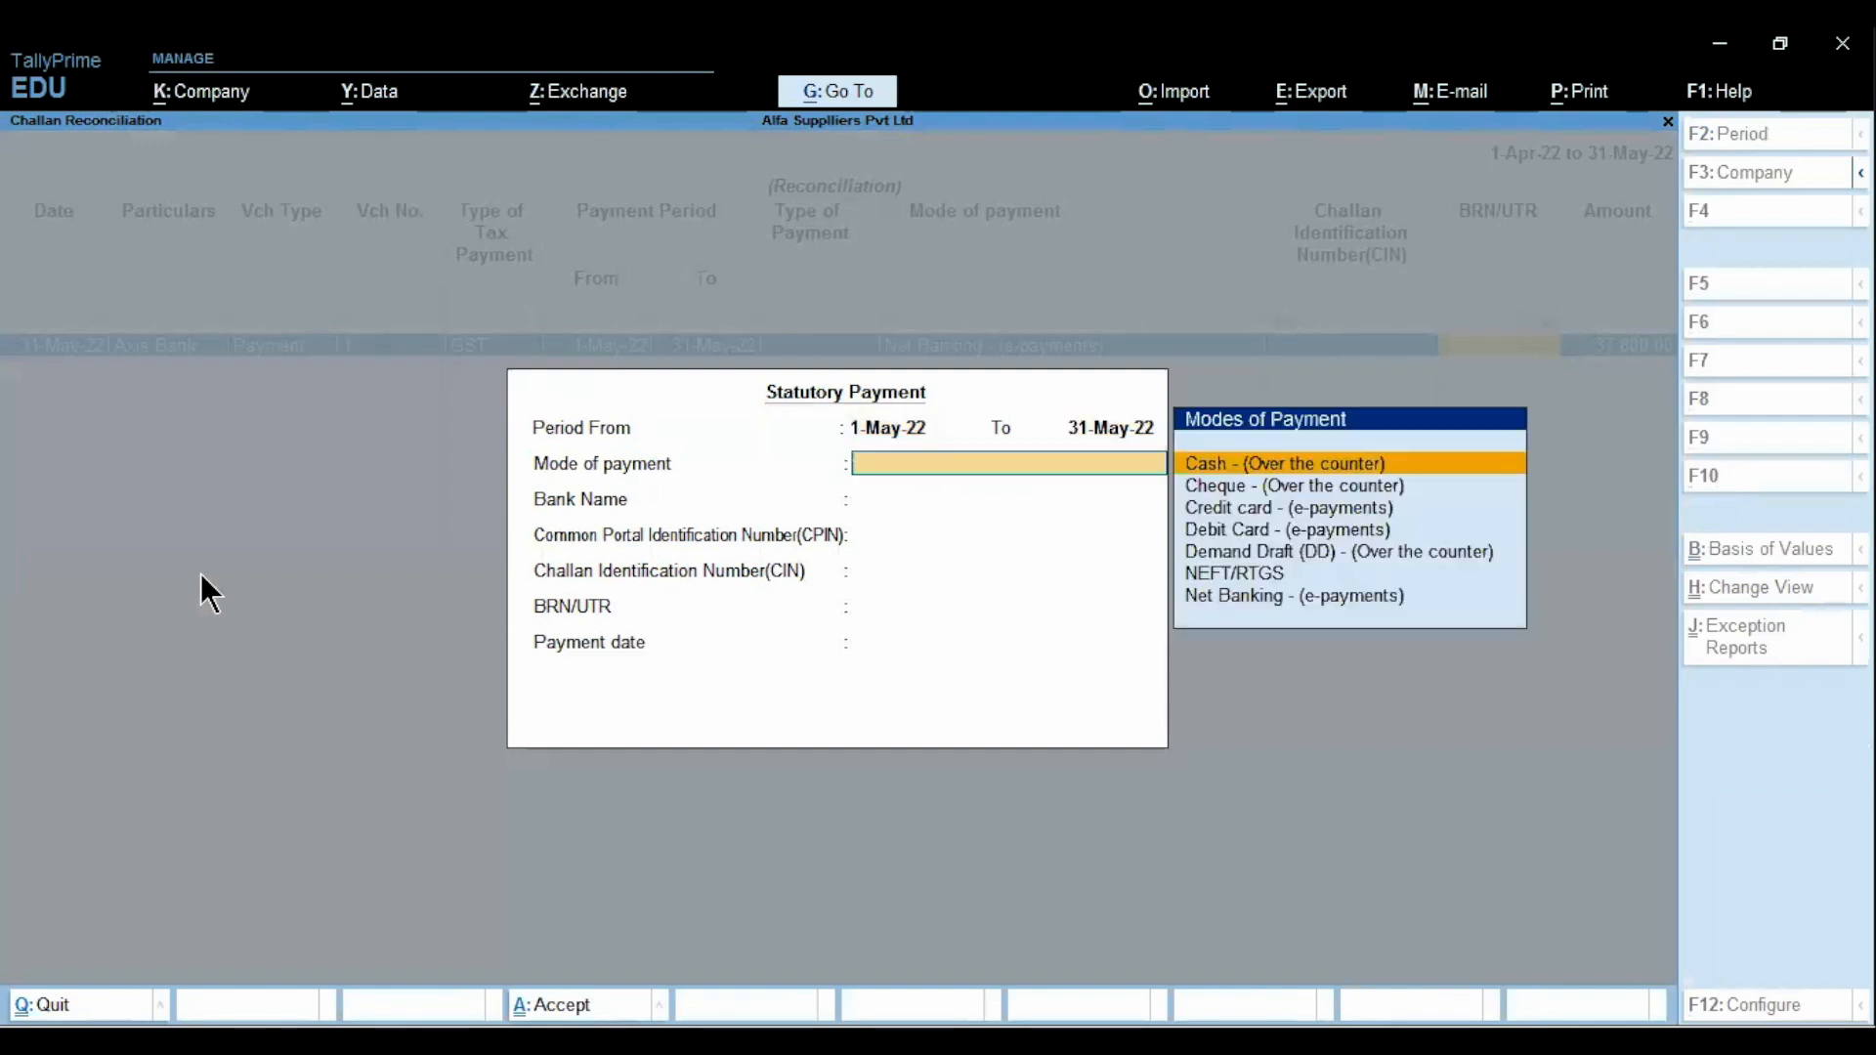
{"action": "key", "text": "Down"}
{"action": "key", "text": "Down"}
{"action": "key", "text": "Down"}
{"action": "key", "text": "Down"}
{"action": "key", "text": "Down"}
{"action": "key", "text": "Down"}
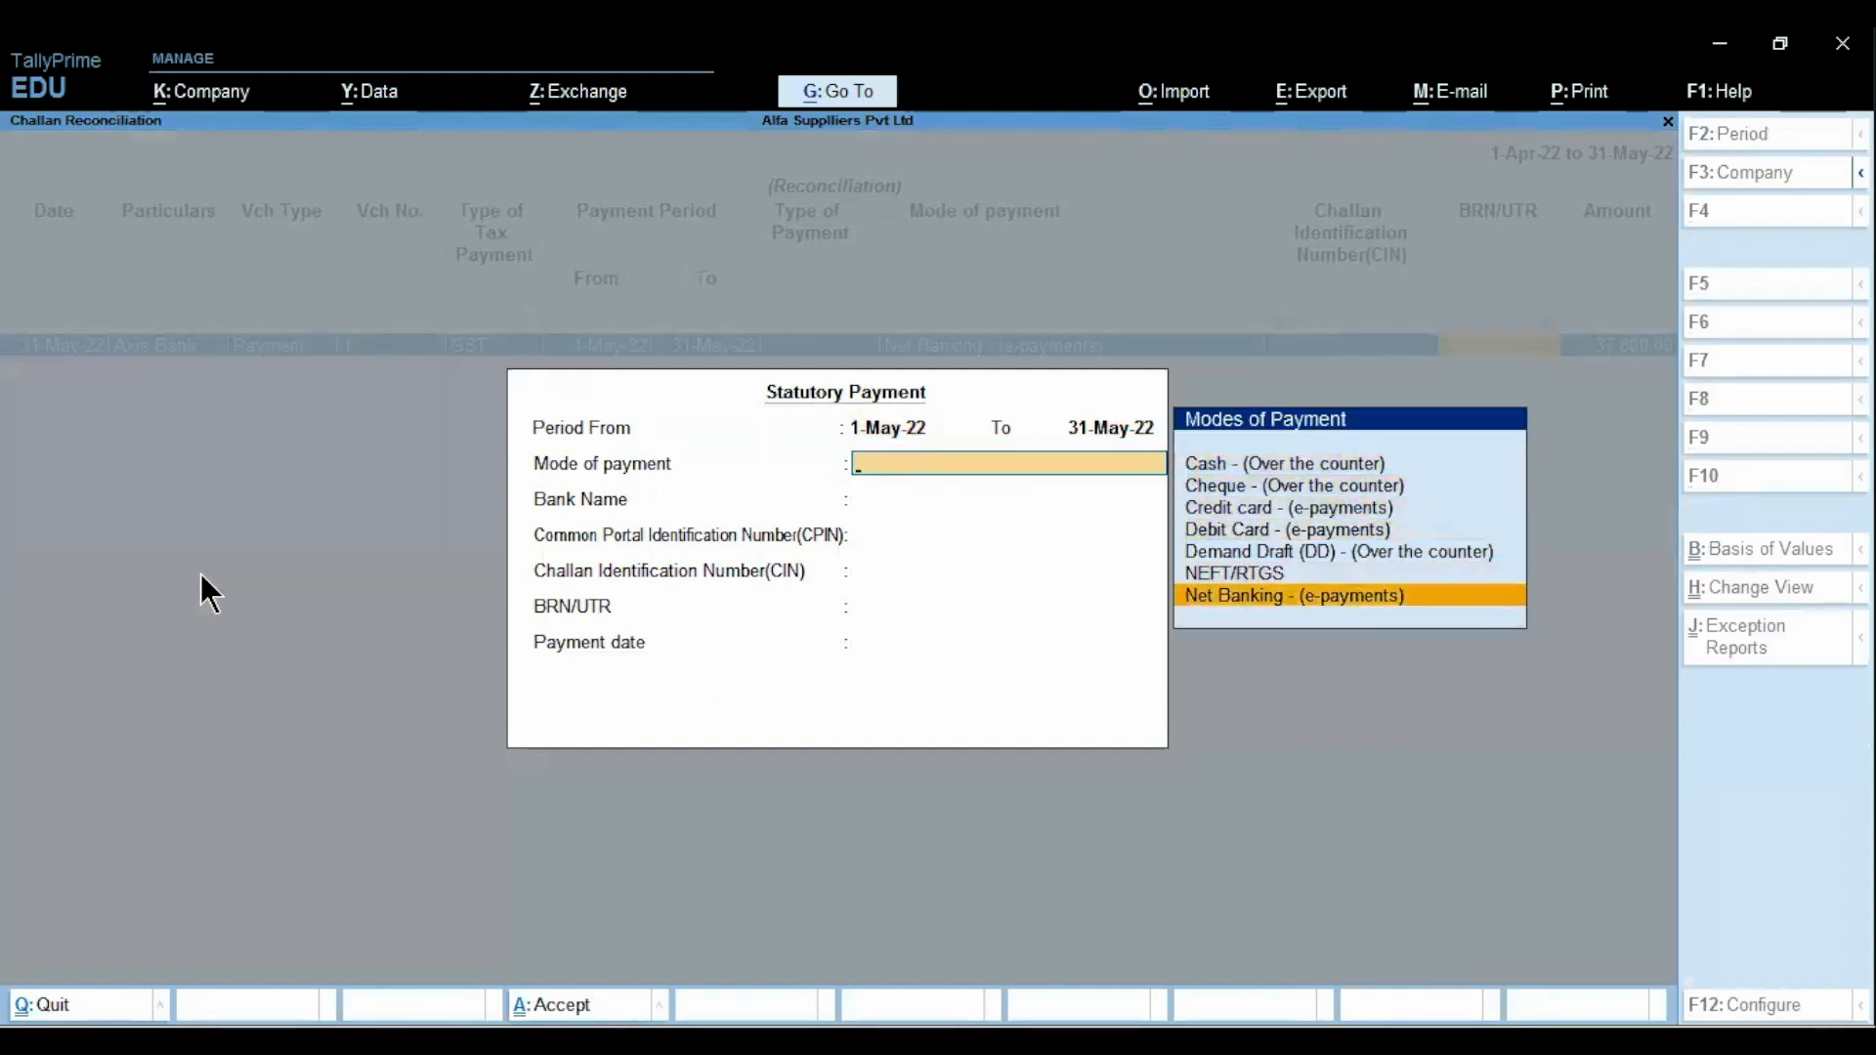
{"action": "key", "text": "Return"}
{"action": "type", "text": "Axis Bank"}
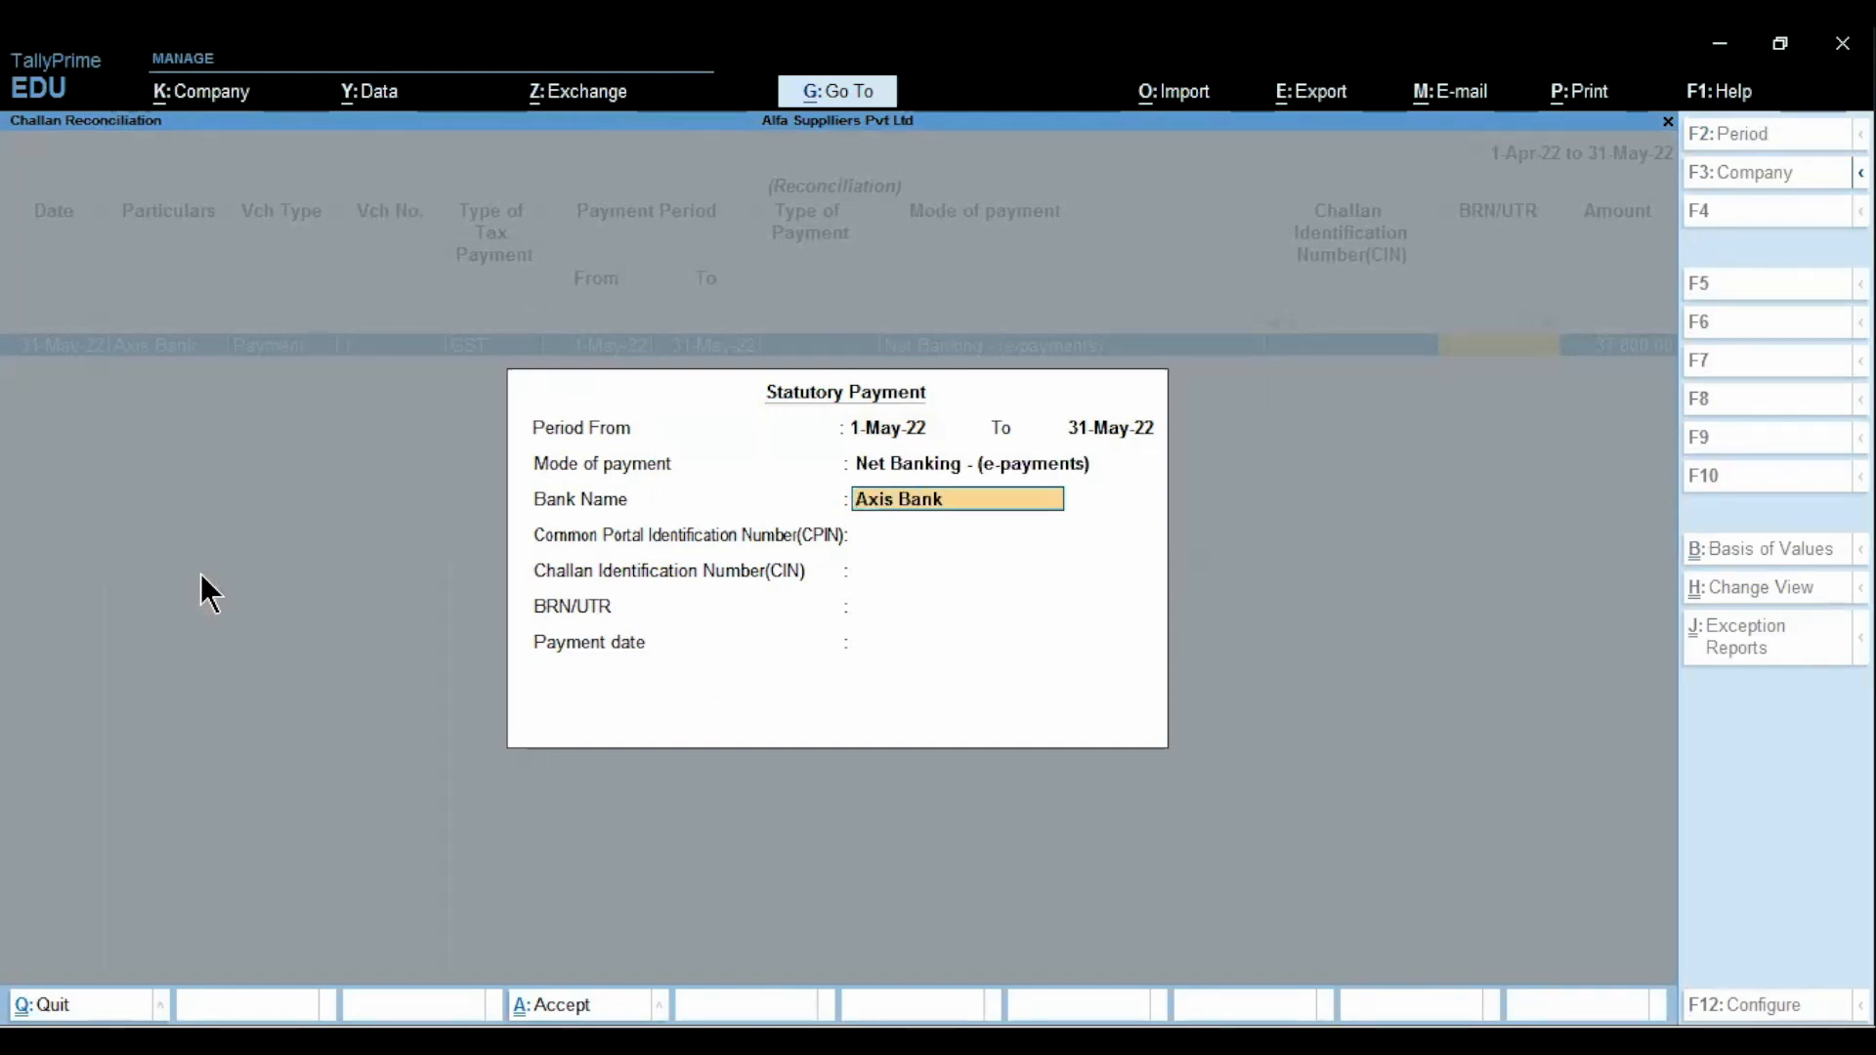
{"action": "key", "text": "Return"}
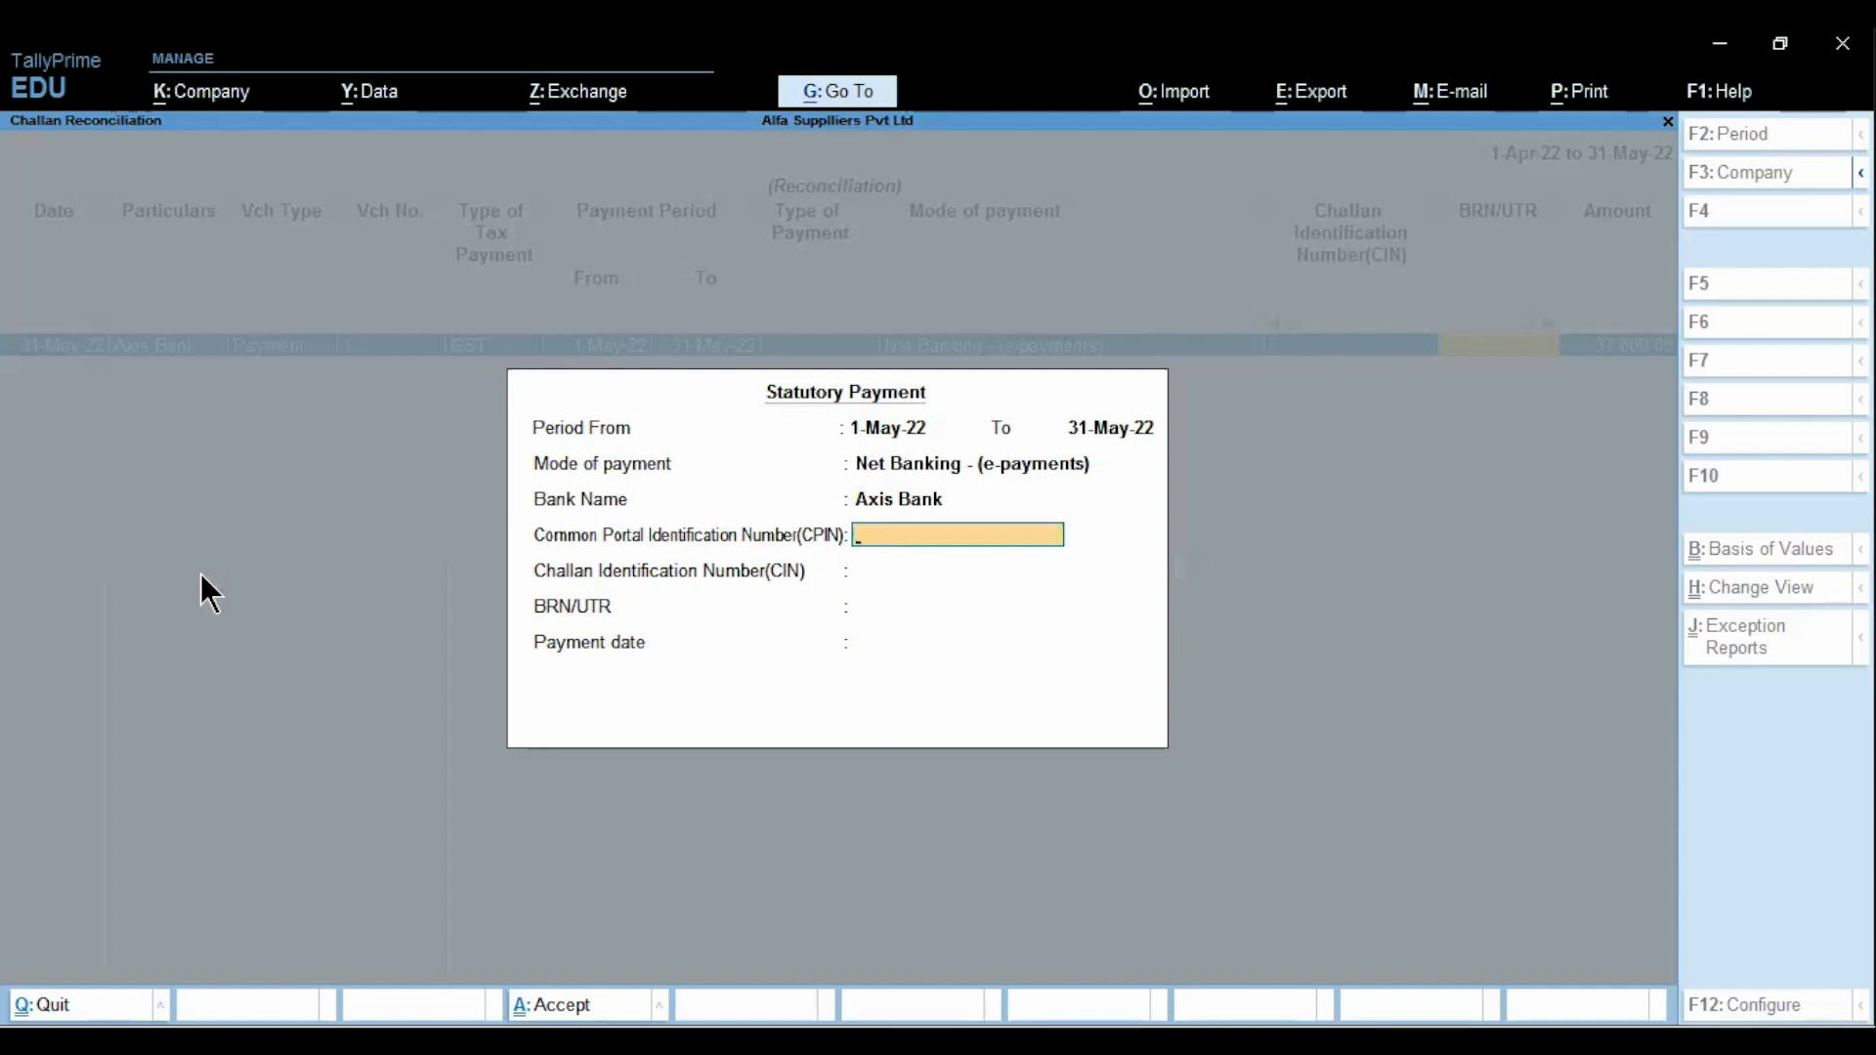
Enter the 14-digit Common Portal Identification Number (CPIN) for the payment, replacing the mistyped digits
{"action": "key", "text": "Down"}
{"action": "key", "text": "Down"}
{"action": "key", "text": "Up"}
{"action": "key", "text": "Up"}
{"action": "type", "text": "1234"}
{"action": "type", "text": "345334459"}
{"action": "key", "text": "BackSpace"}
{"action": "key", "text": "BackSpace"}
{"action": "key", "text": "BackSpace"}
{"action": "key", "text": "BackSpace"}
{"action": "key", "text": "BackSpace"}
{"action": "key", "text": "BackSpace"}
{"action": "key", "text": "BackSpace"}
{"action": "key", "text": "BackSpace"}
{"action": "key", "text": "BackSpace"}
{"action": "type", "text": "4567890234"}
{"action": "key", "text": "Return"}
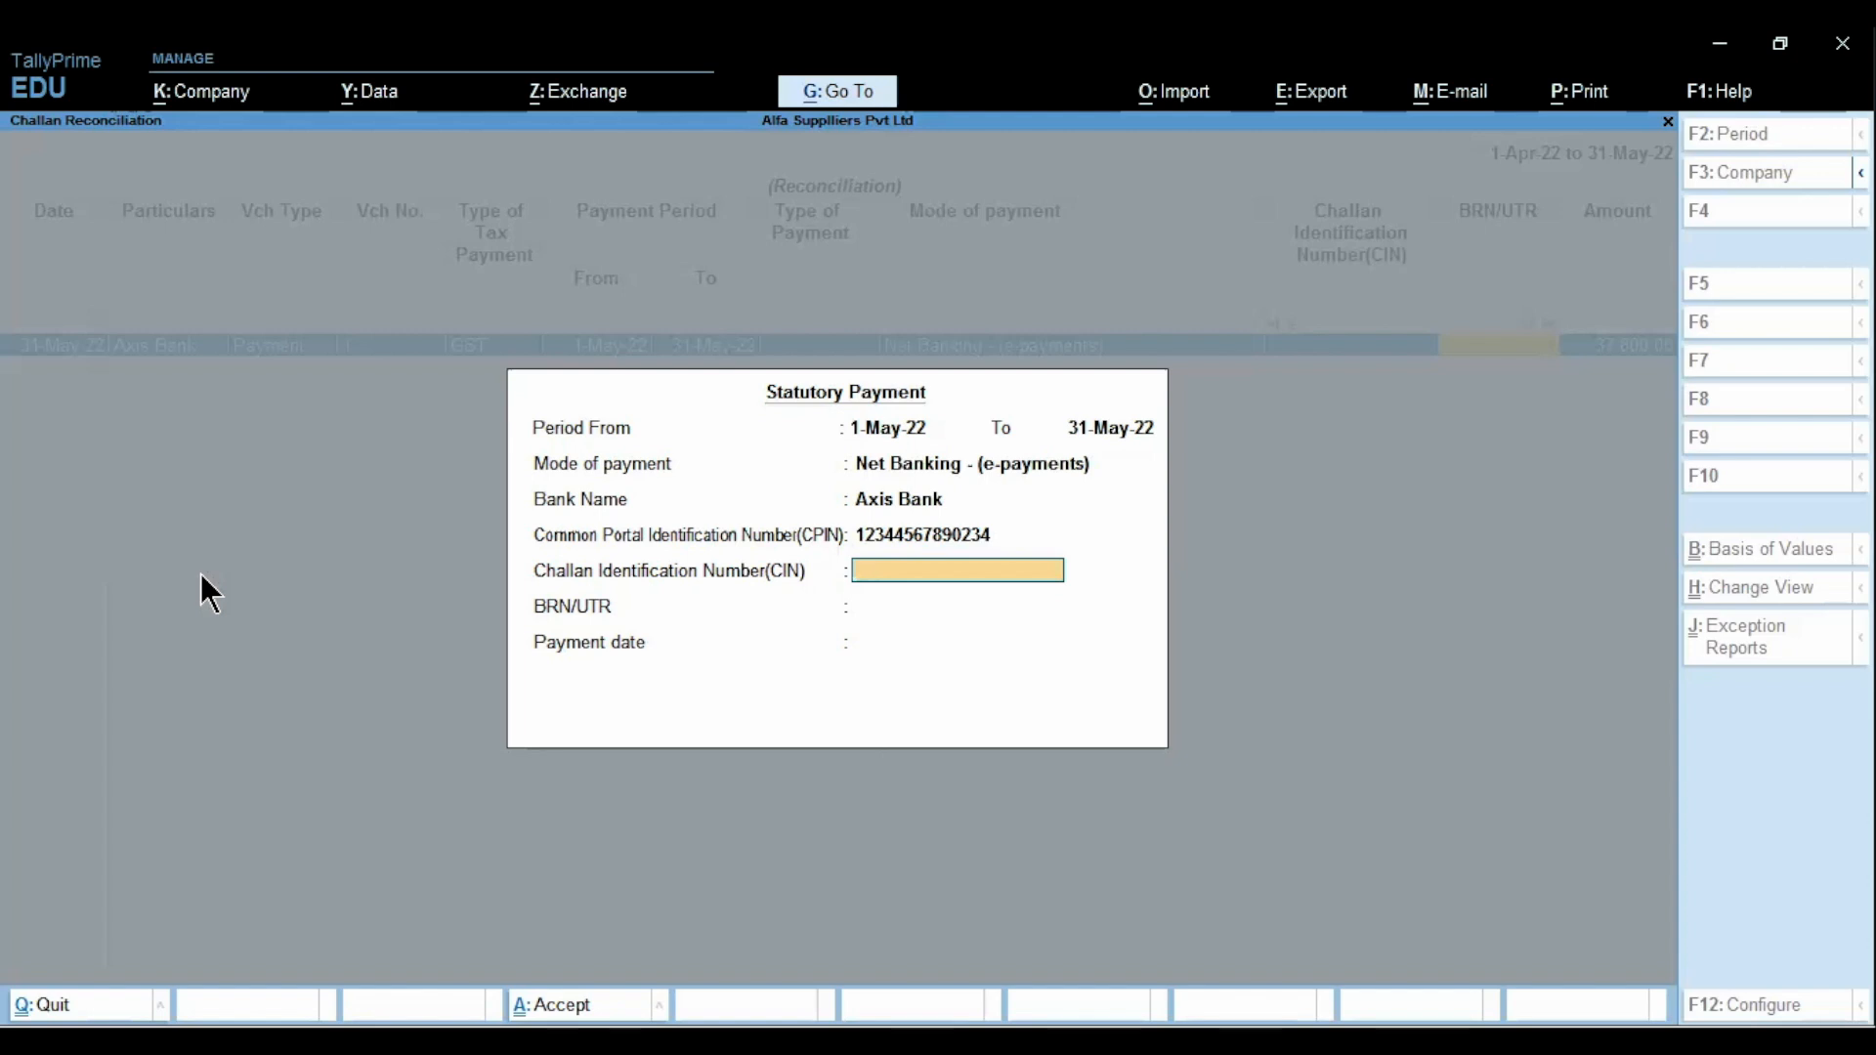
Enter the 17-digit Challan Identification Number, BRN/UTR Axis03 and payment date 31-May-22, then accept the details and close the reconciliation report
{"action": "type", "text": "12345678902345678"}
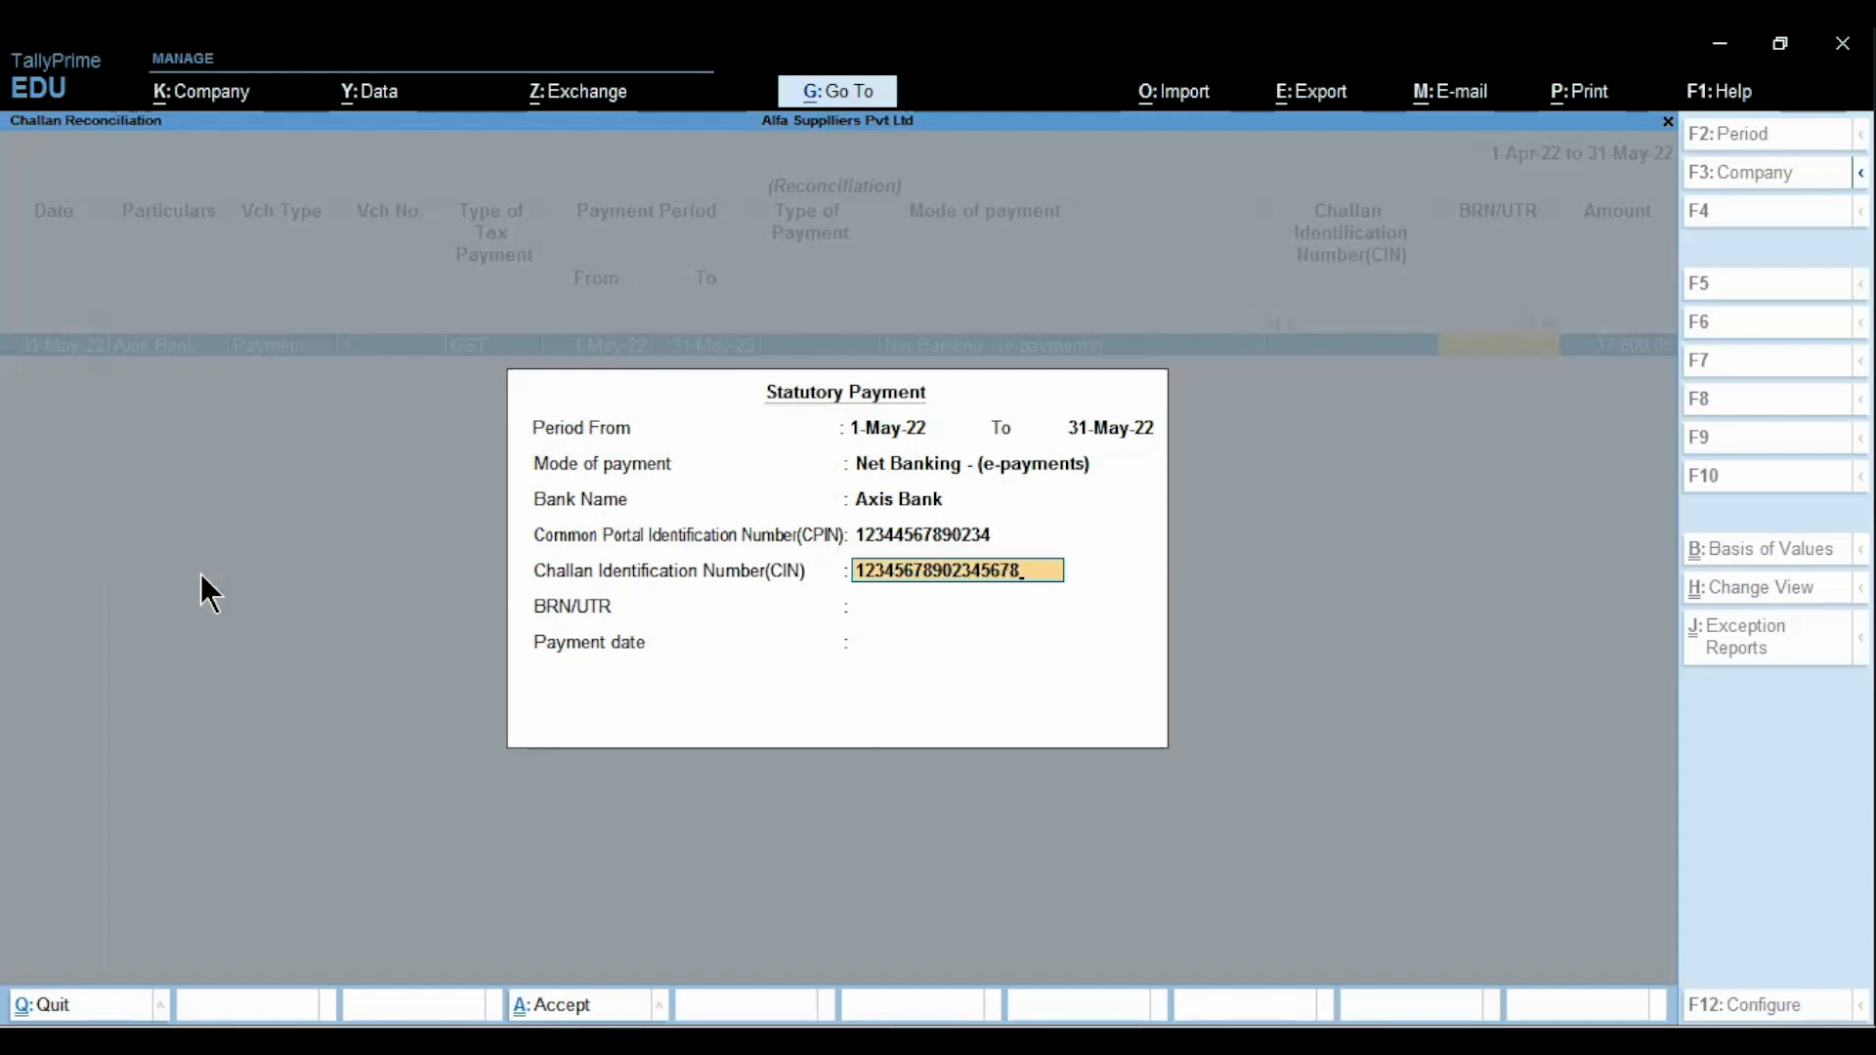
{"action": "key", "text": "Return"}
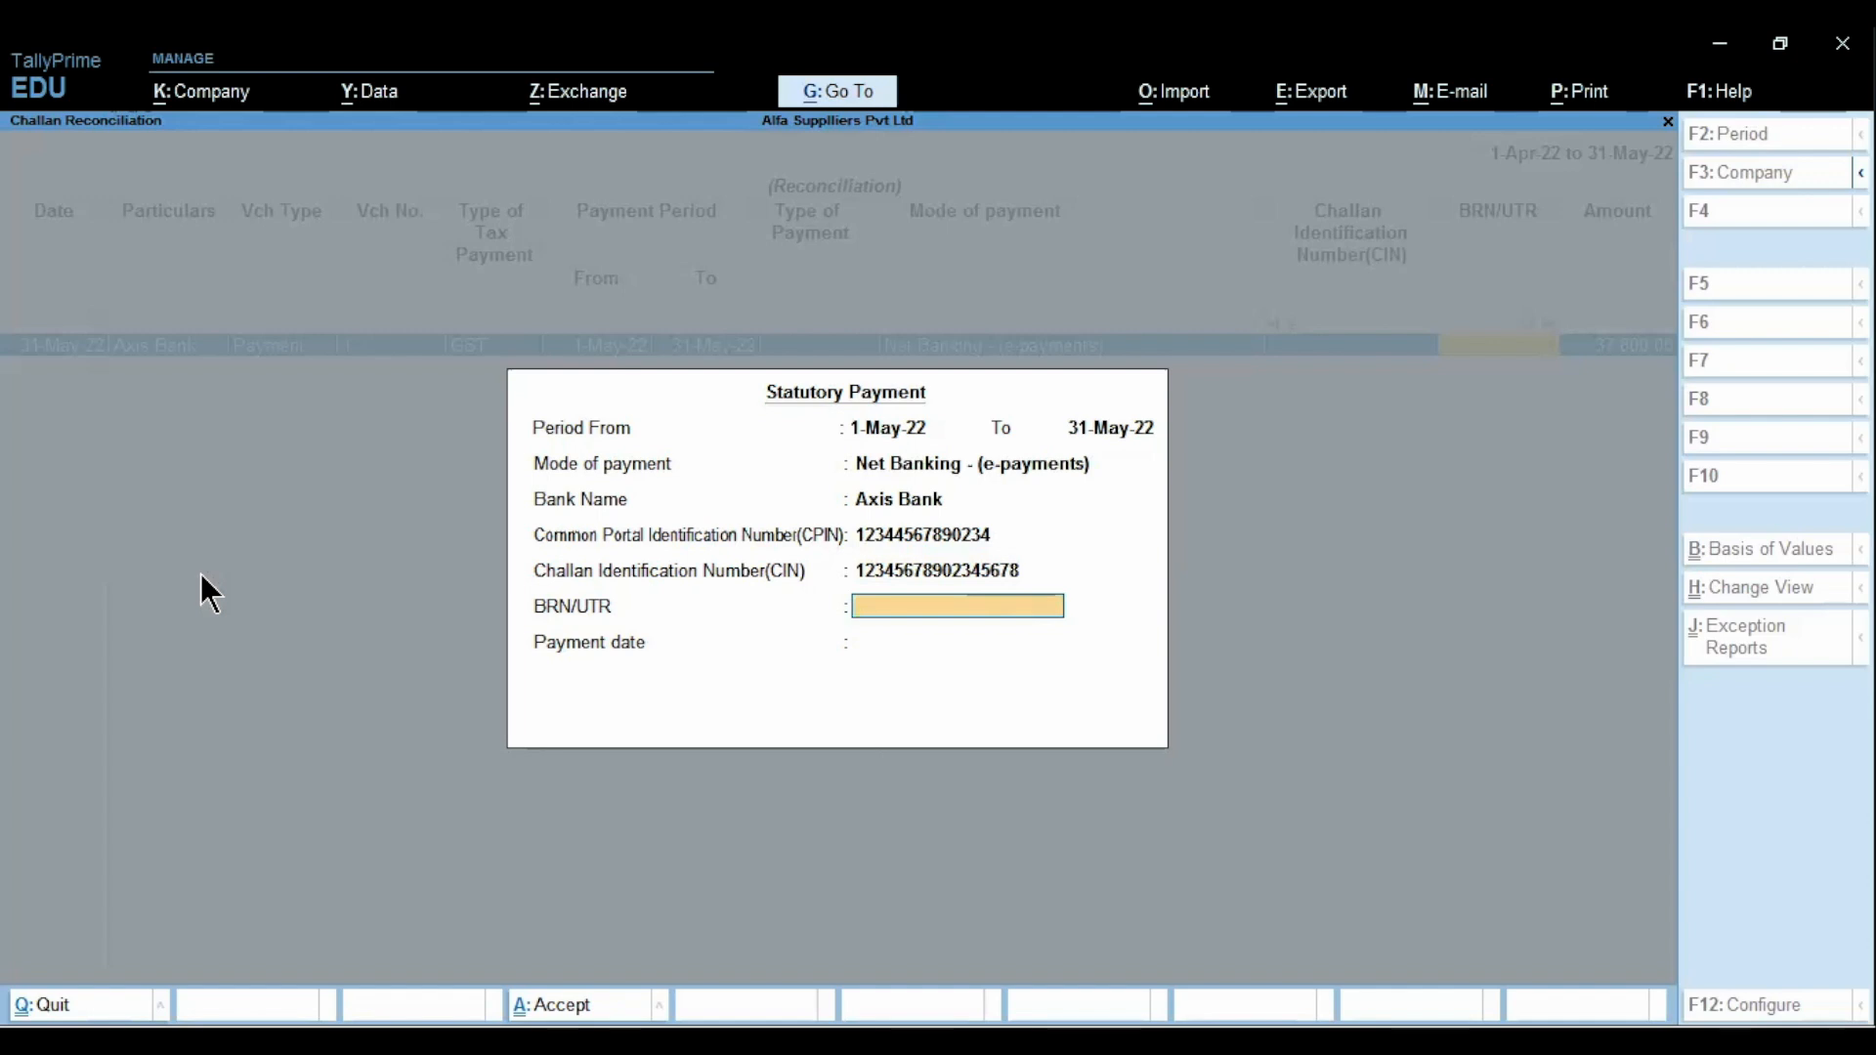
{"action": "type", "text": "Axis03"}
{"action": "key", "text": "Return"}
{"action": "type", "text": "31.5"}
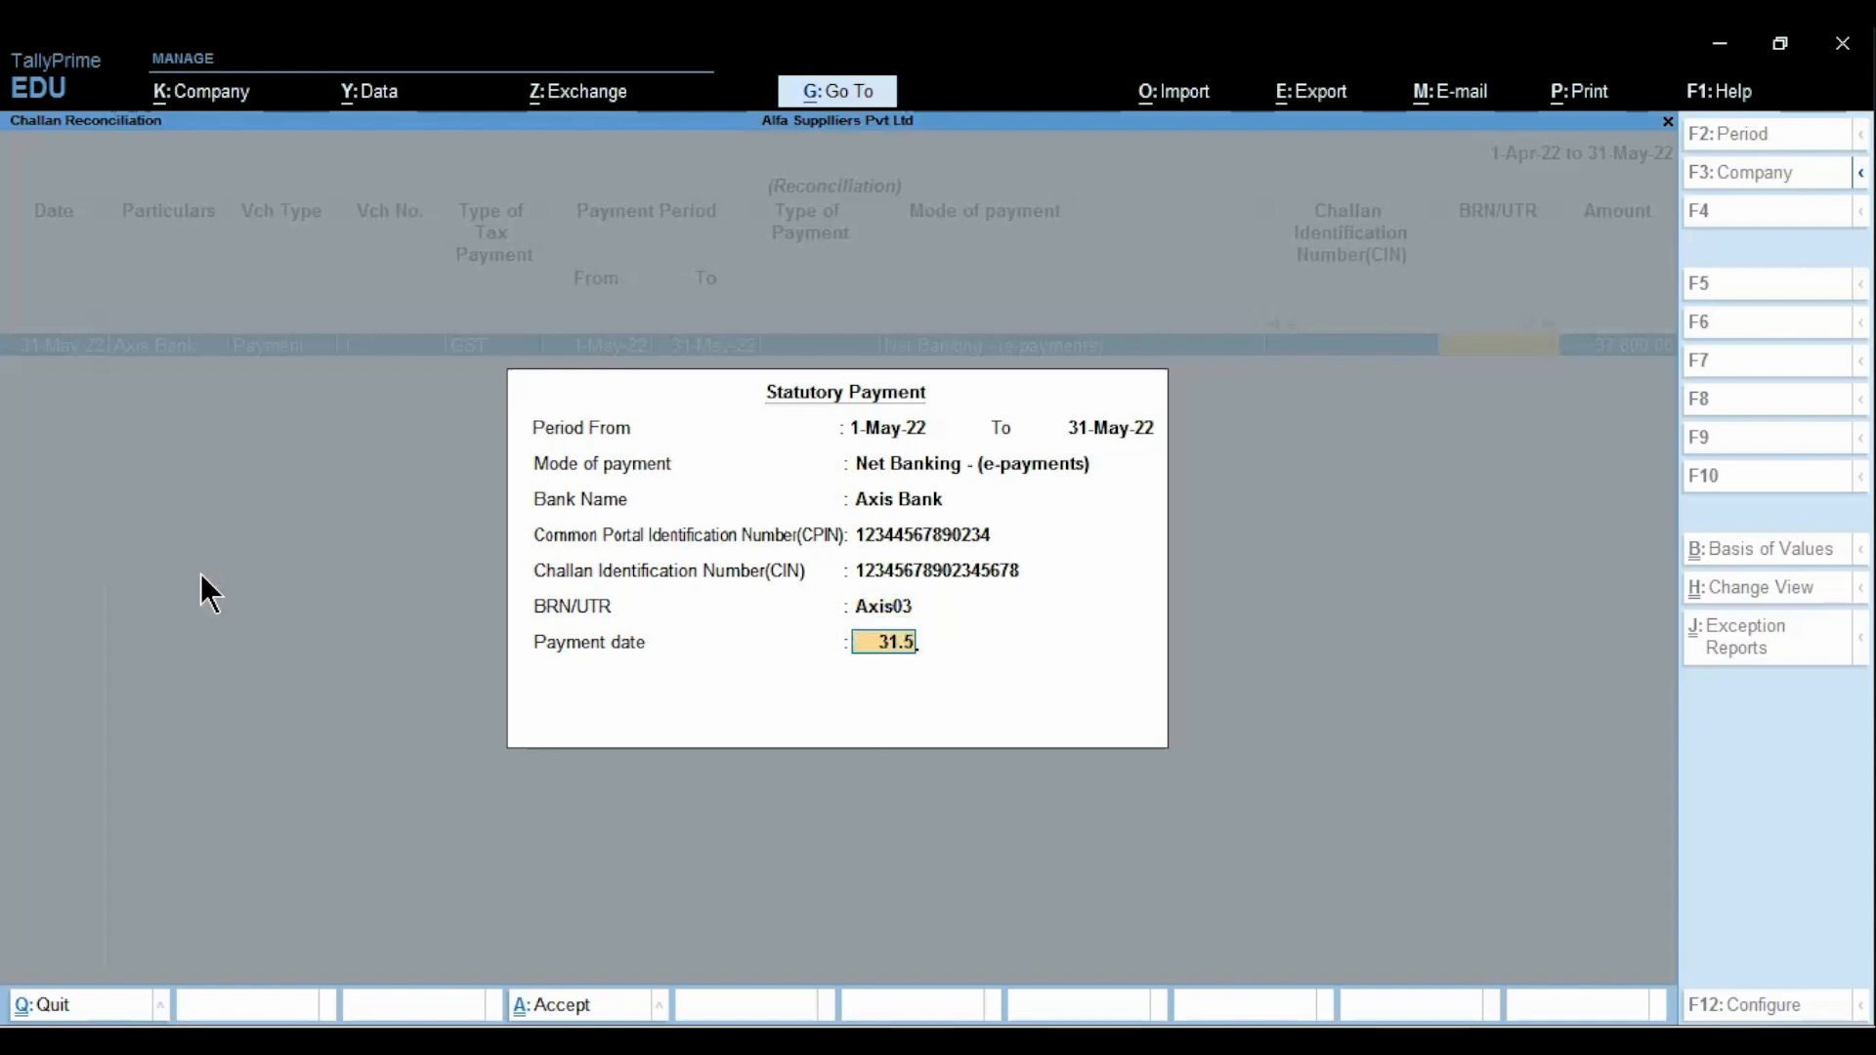
{"action": "key", "text": "Return"}
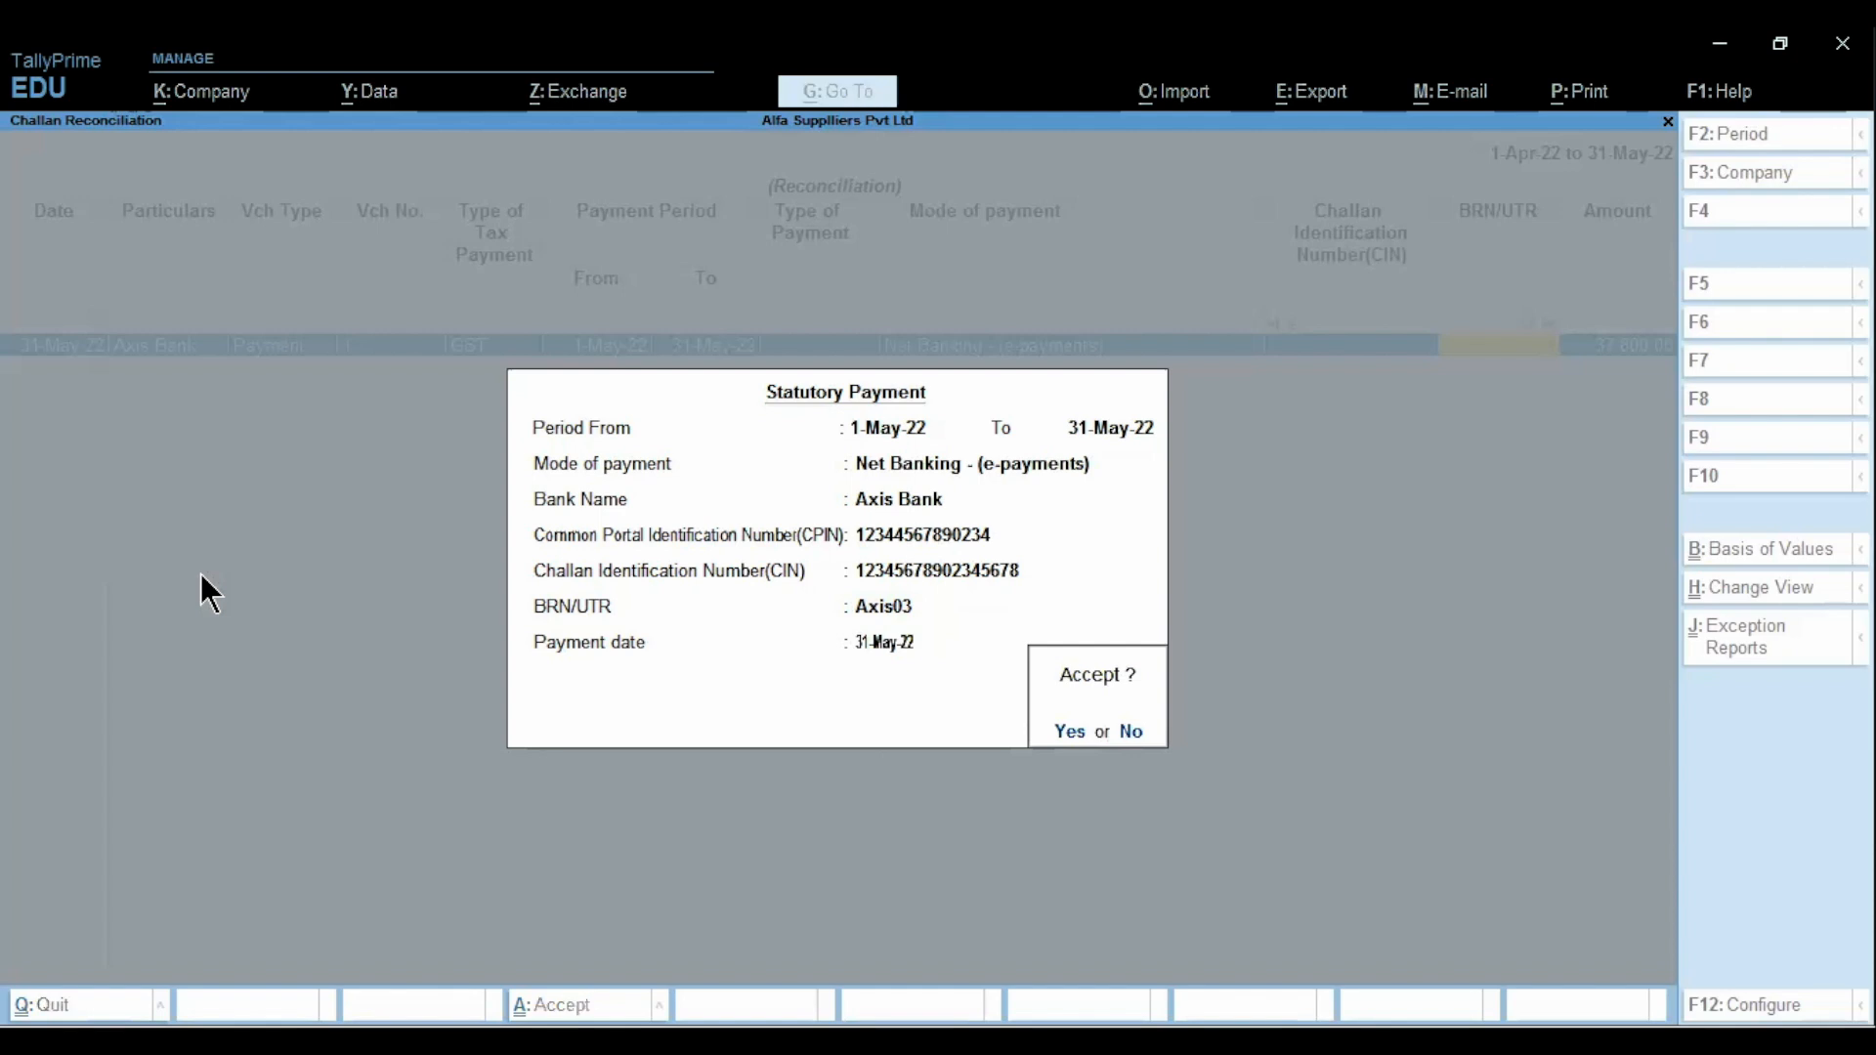
{"action": "key", "text": "y"}
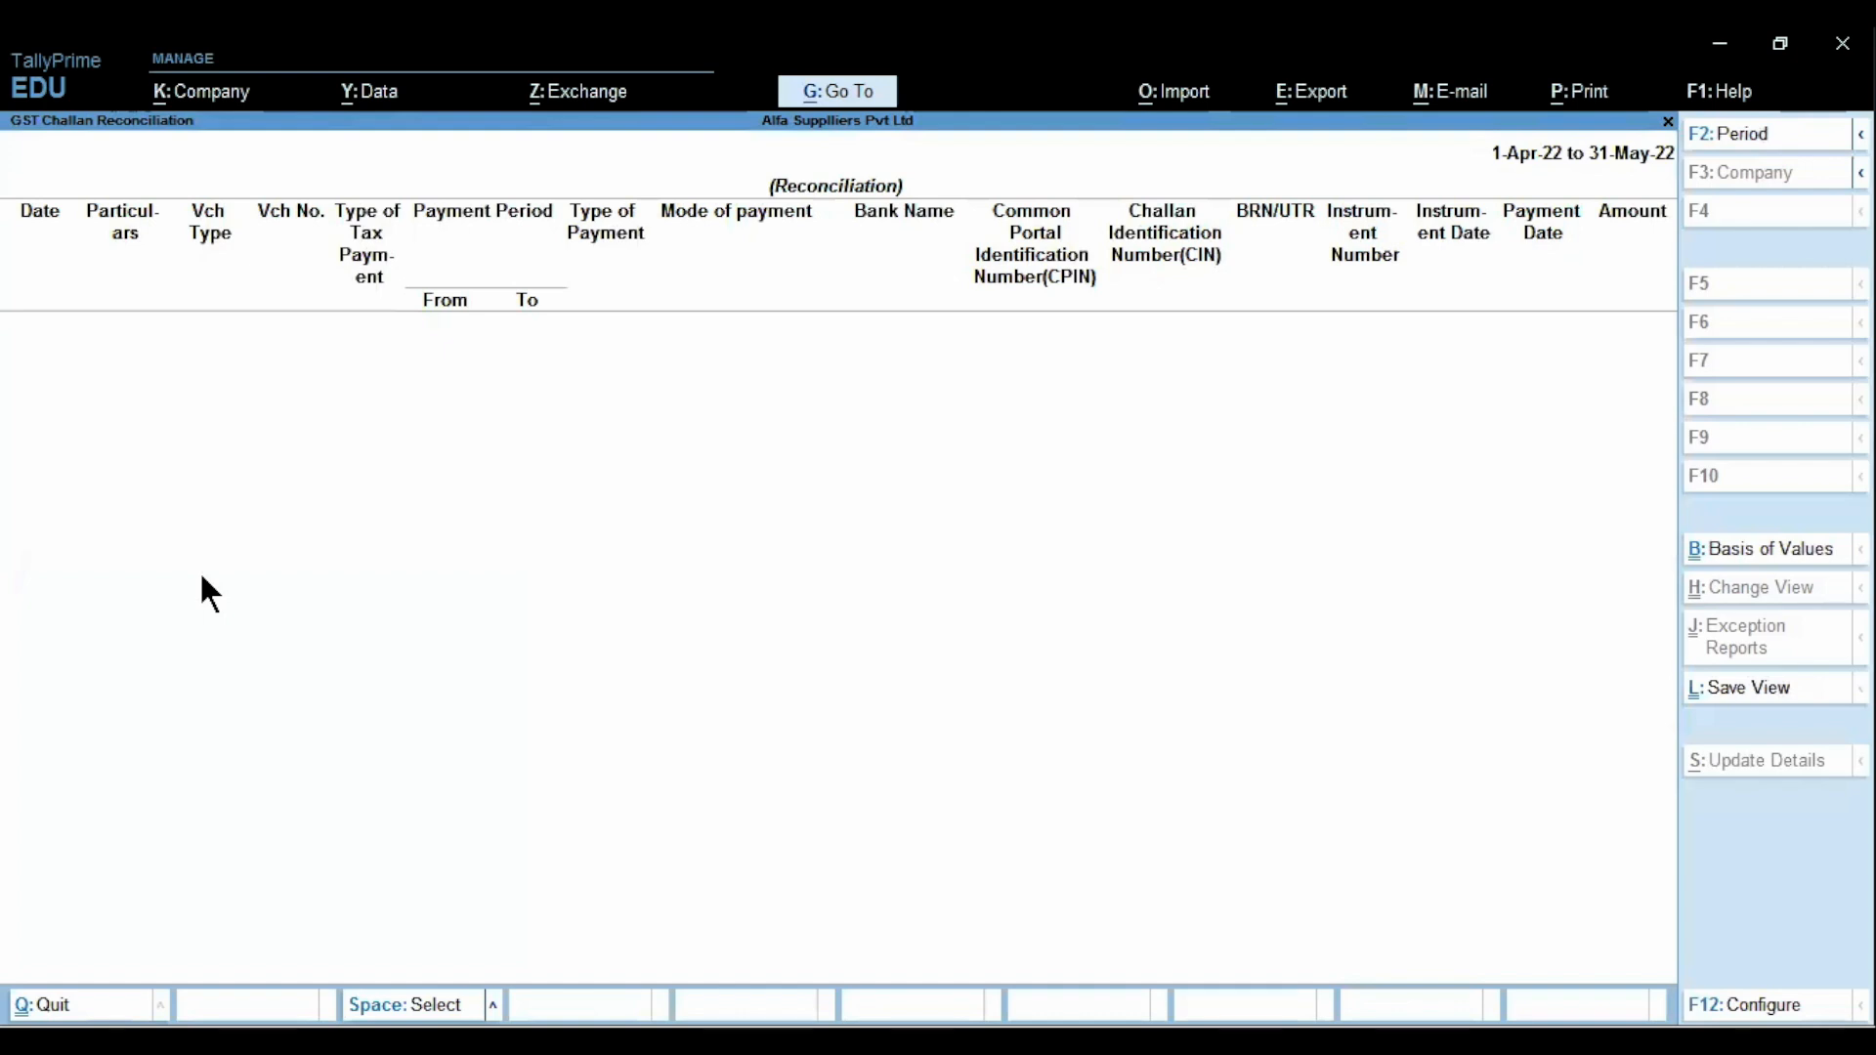
{"action": "key", "text": "Escape"}
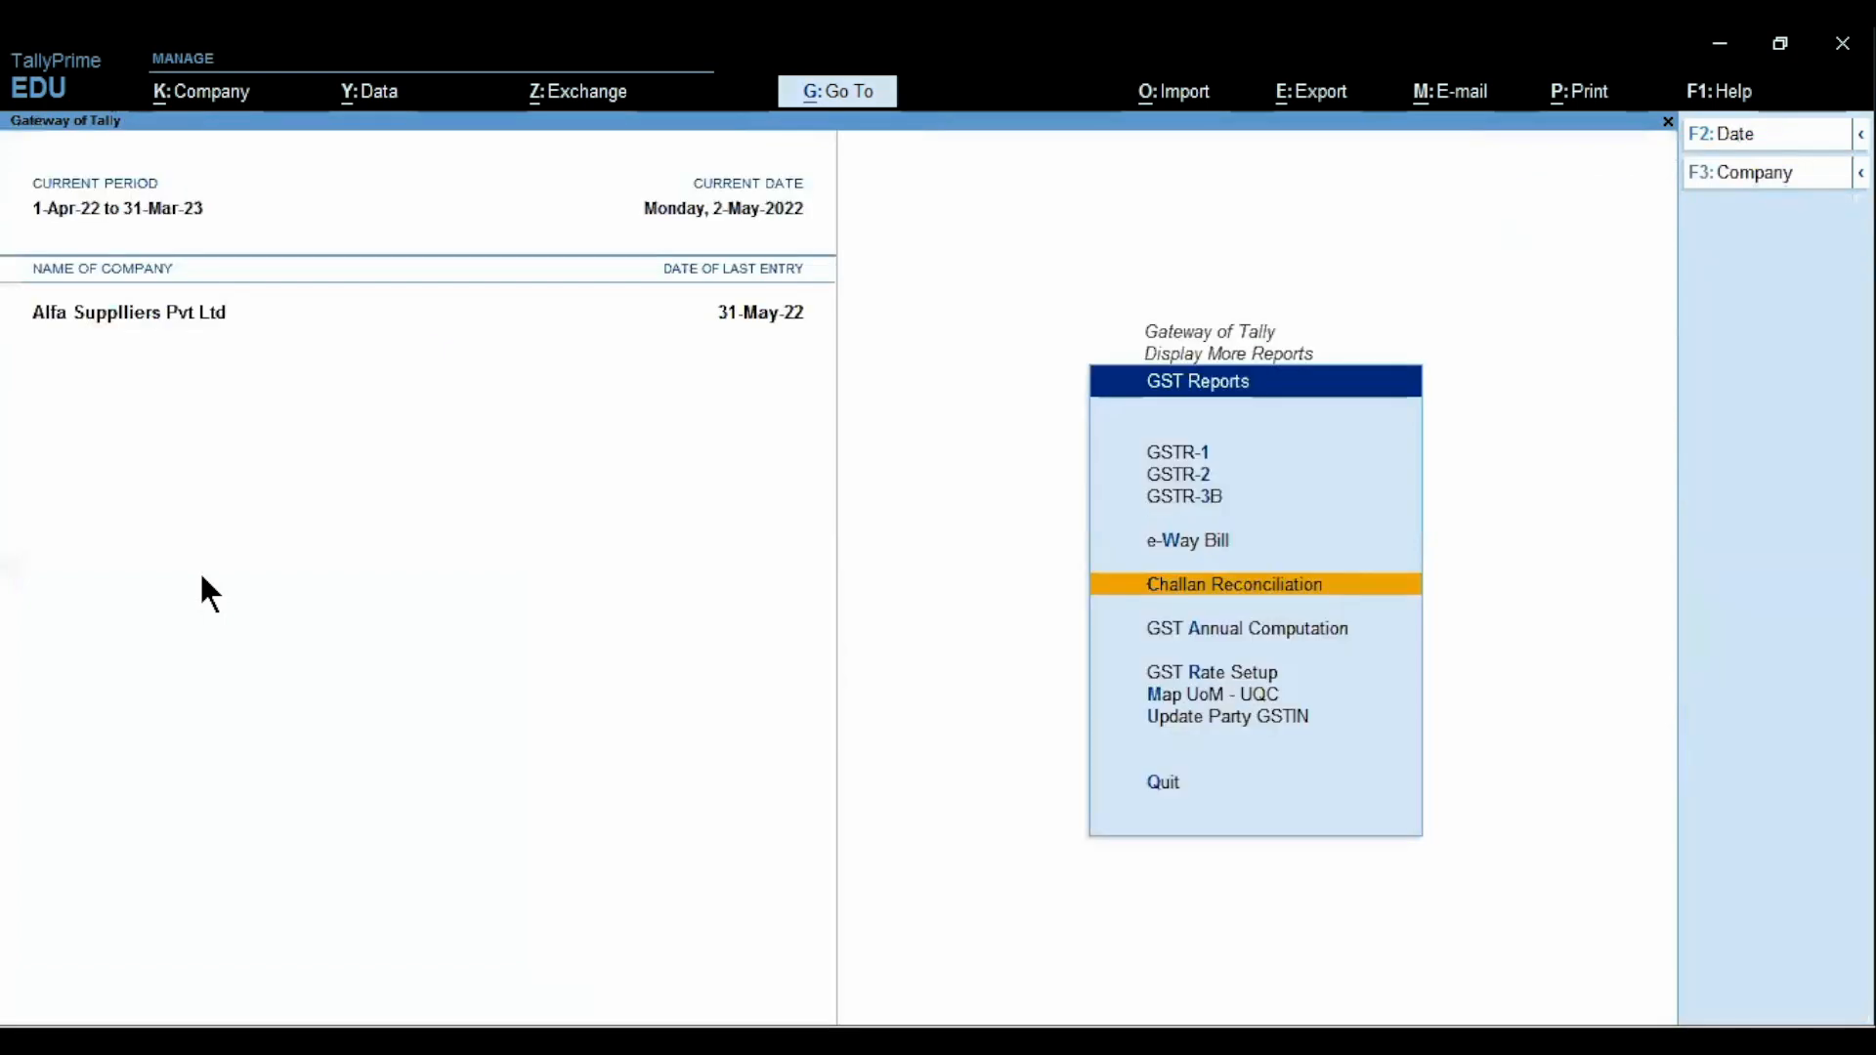
{"action": "key", "text": "alt+Tab"}
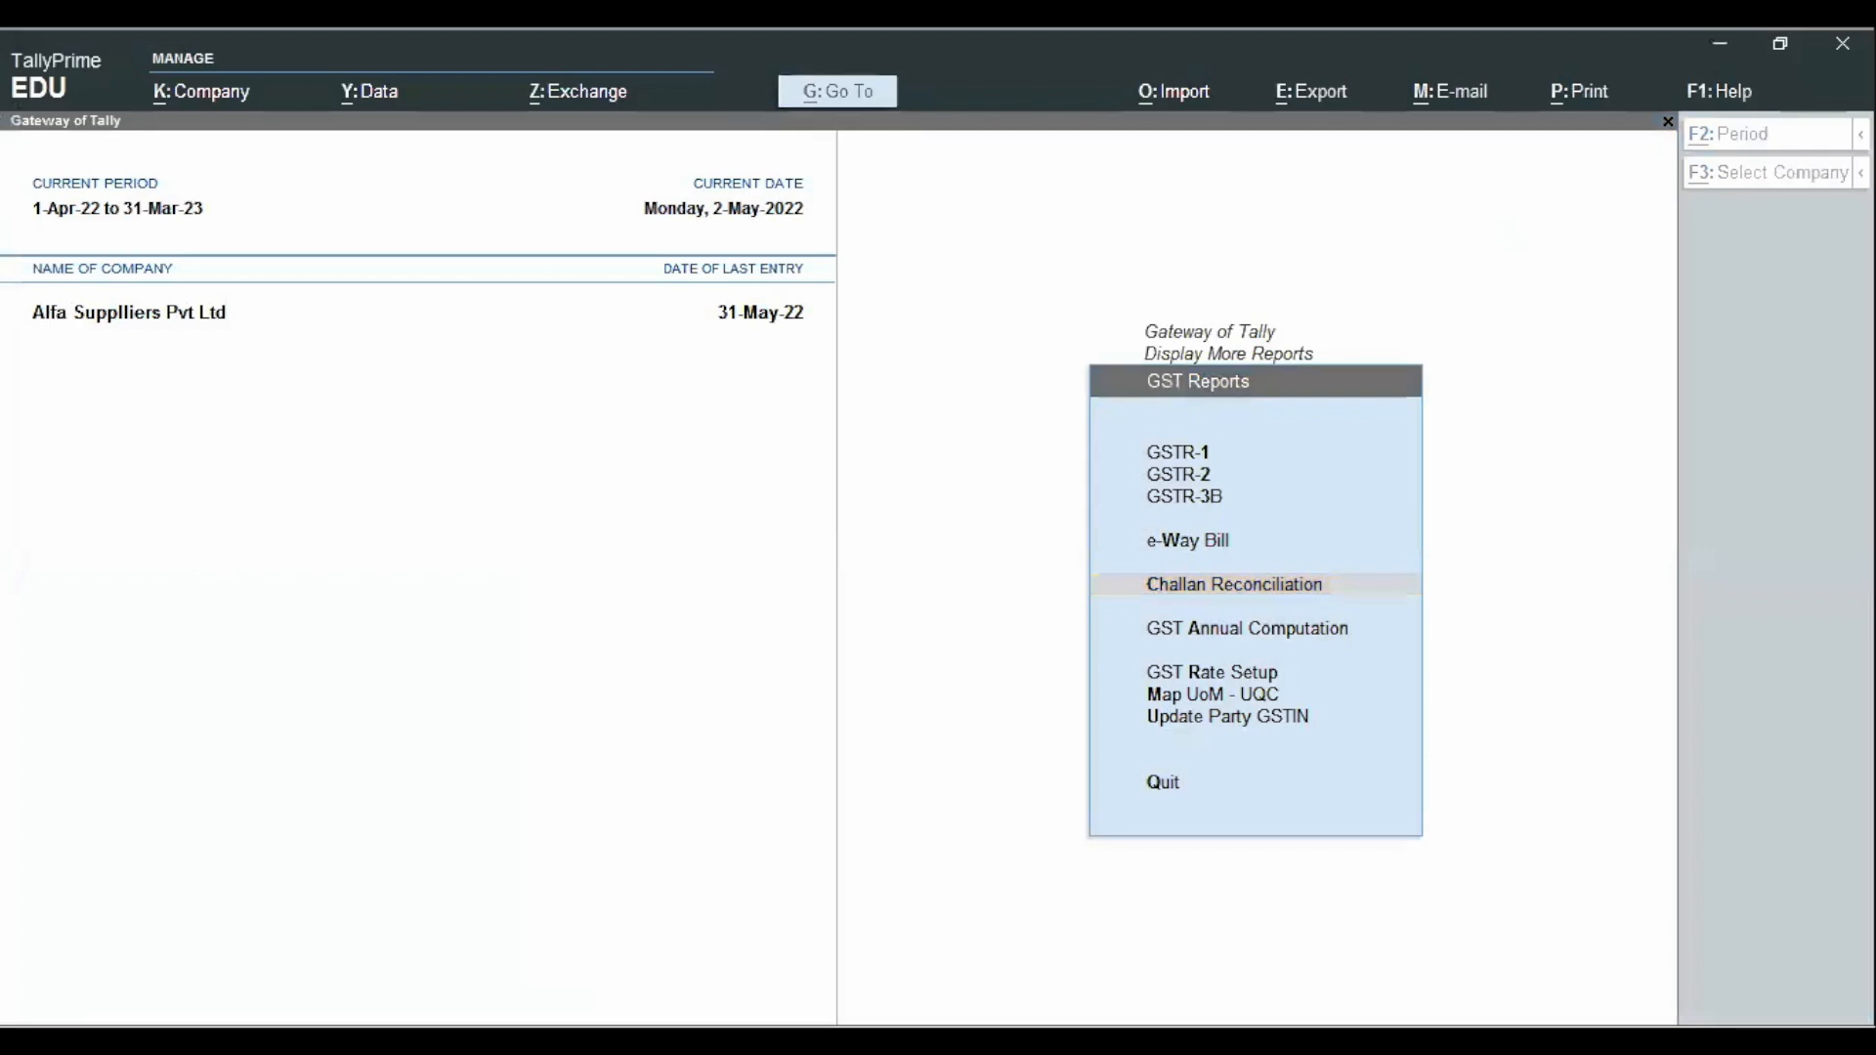
{"action": "key", "text": "alt+Tab"}
{"action": "key", "text": "alt+Tab"}
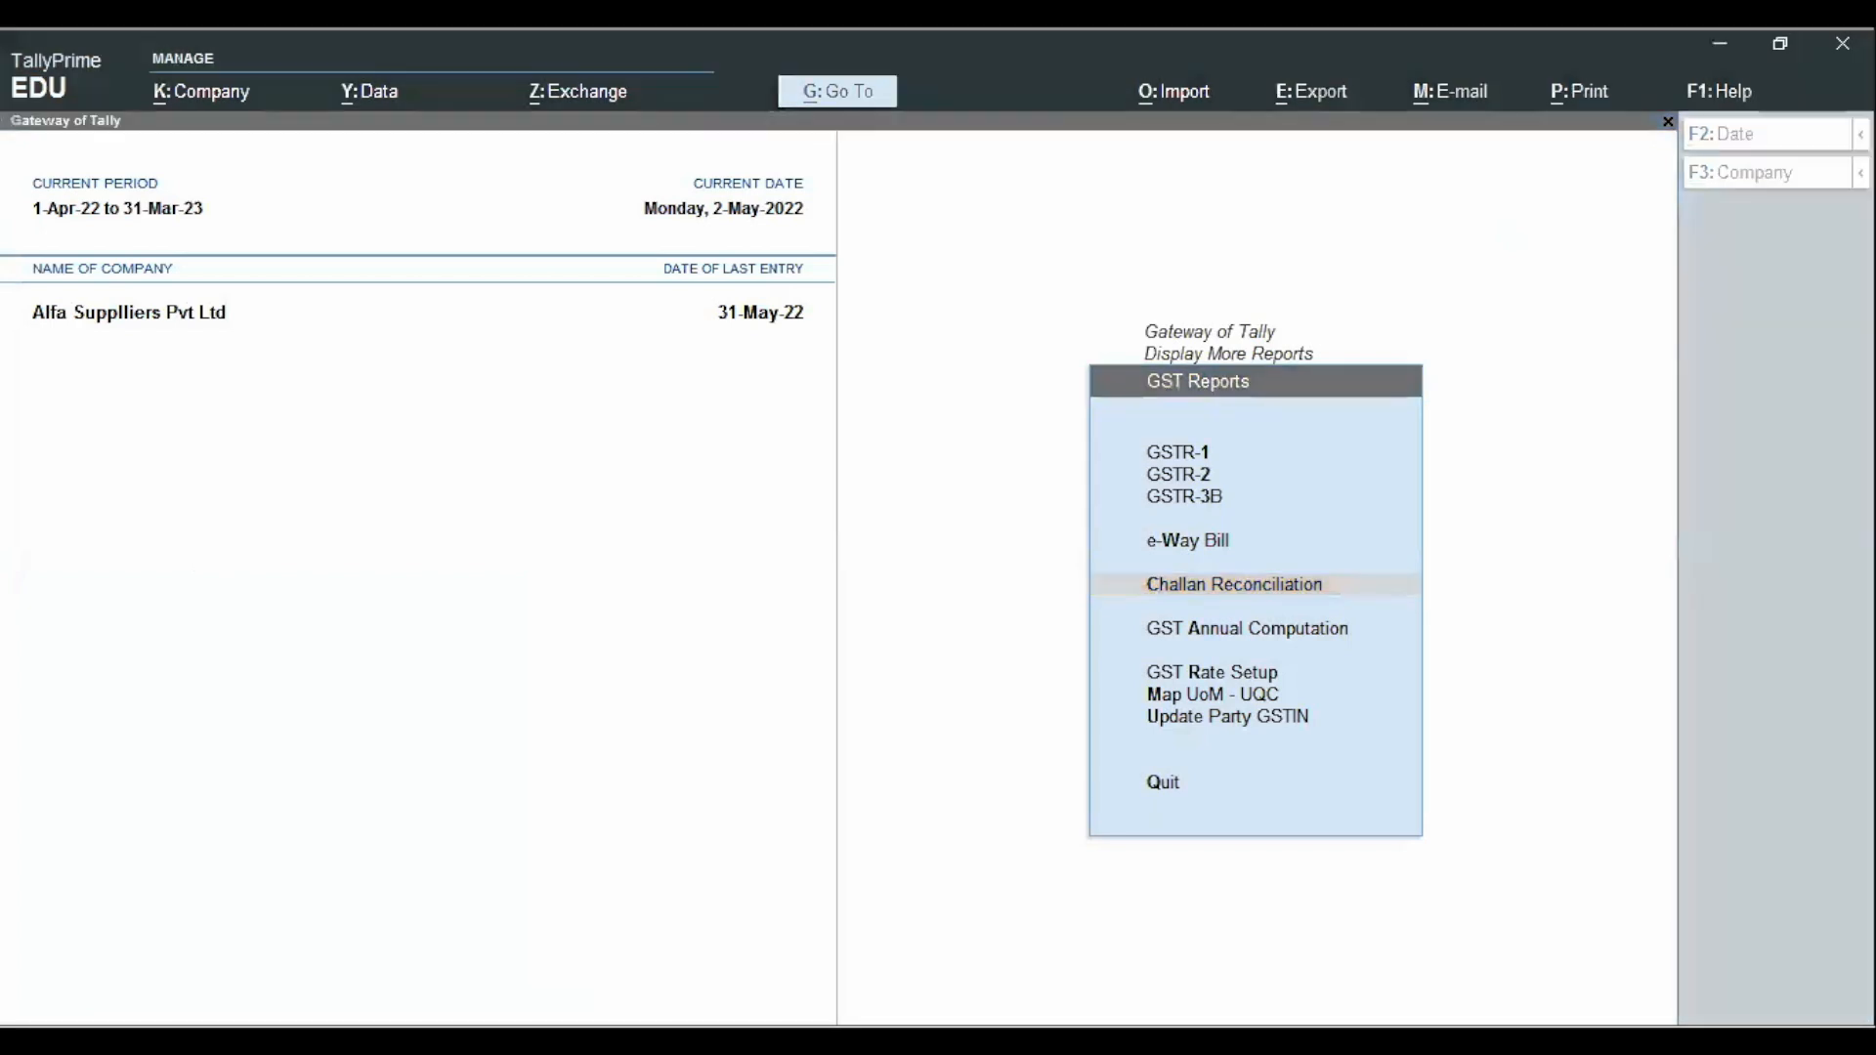
{"action": "key", "text": "Left"}
{"action": "key", "text": "Left"}
{"action": "key", "text": "Left"}
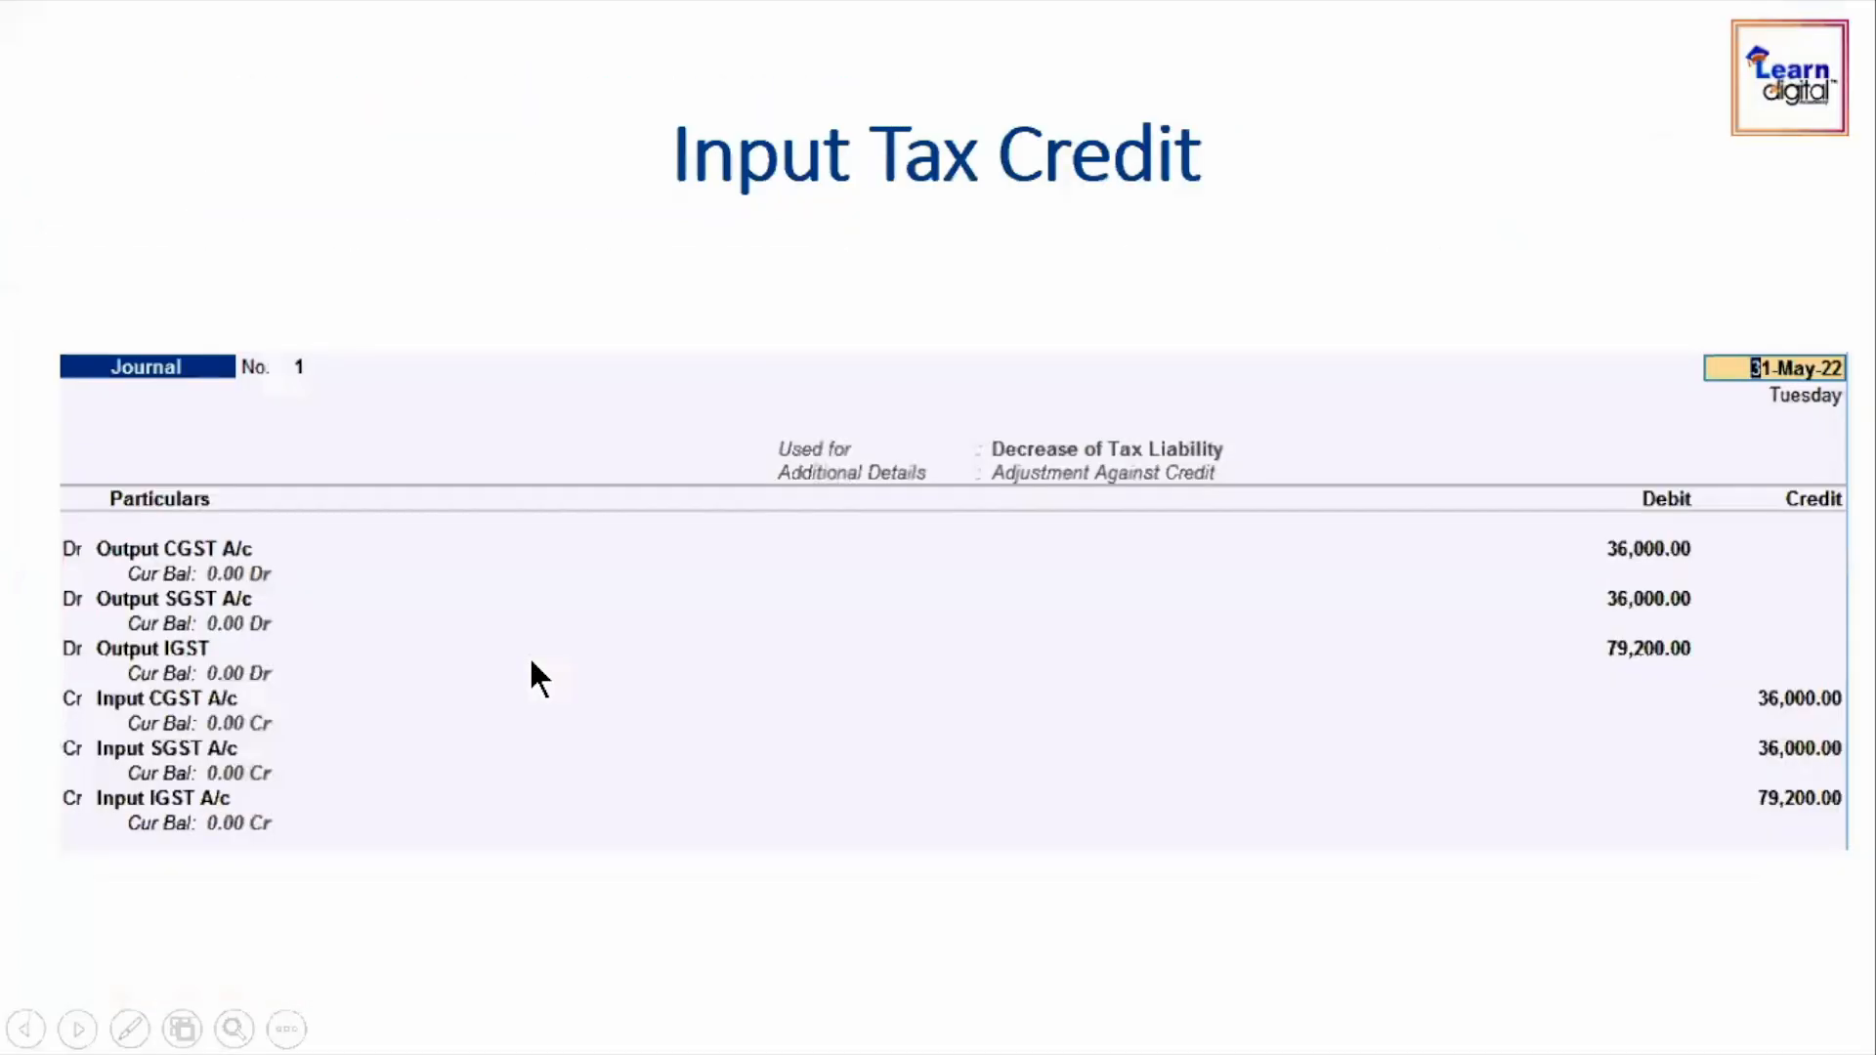
{"action": "key", "text": "Left"}
{"action": "key", "text": "Left"}
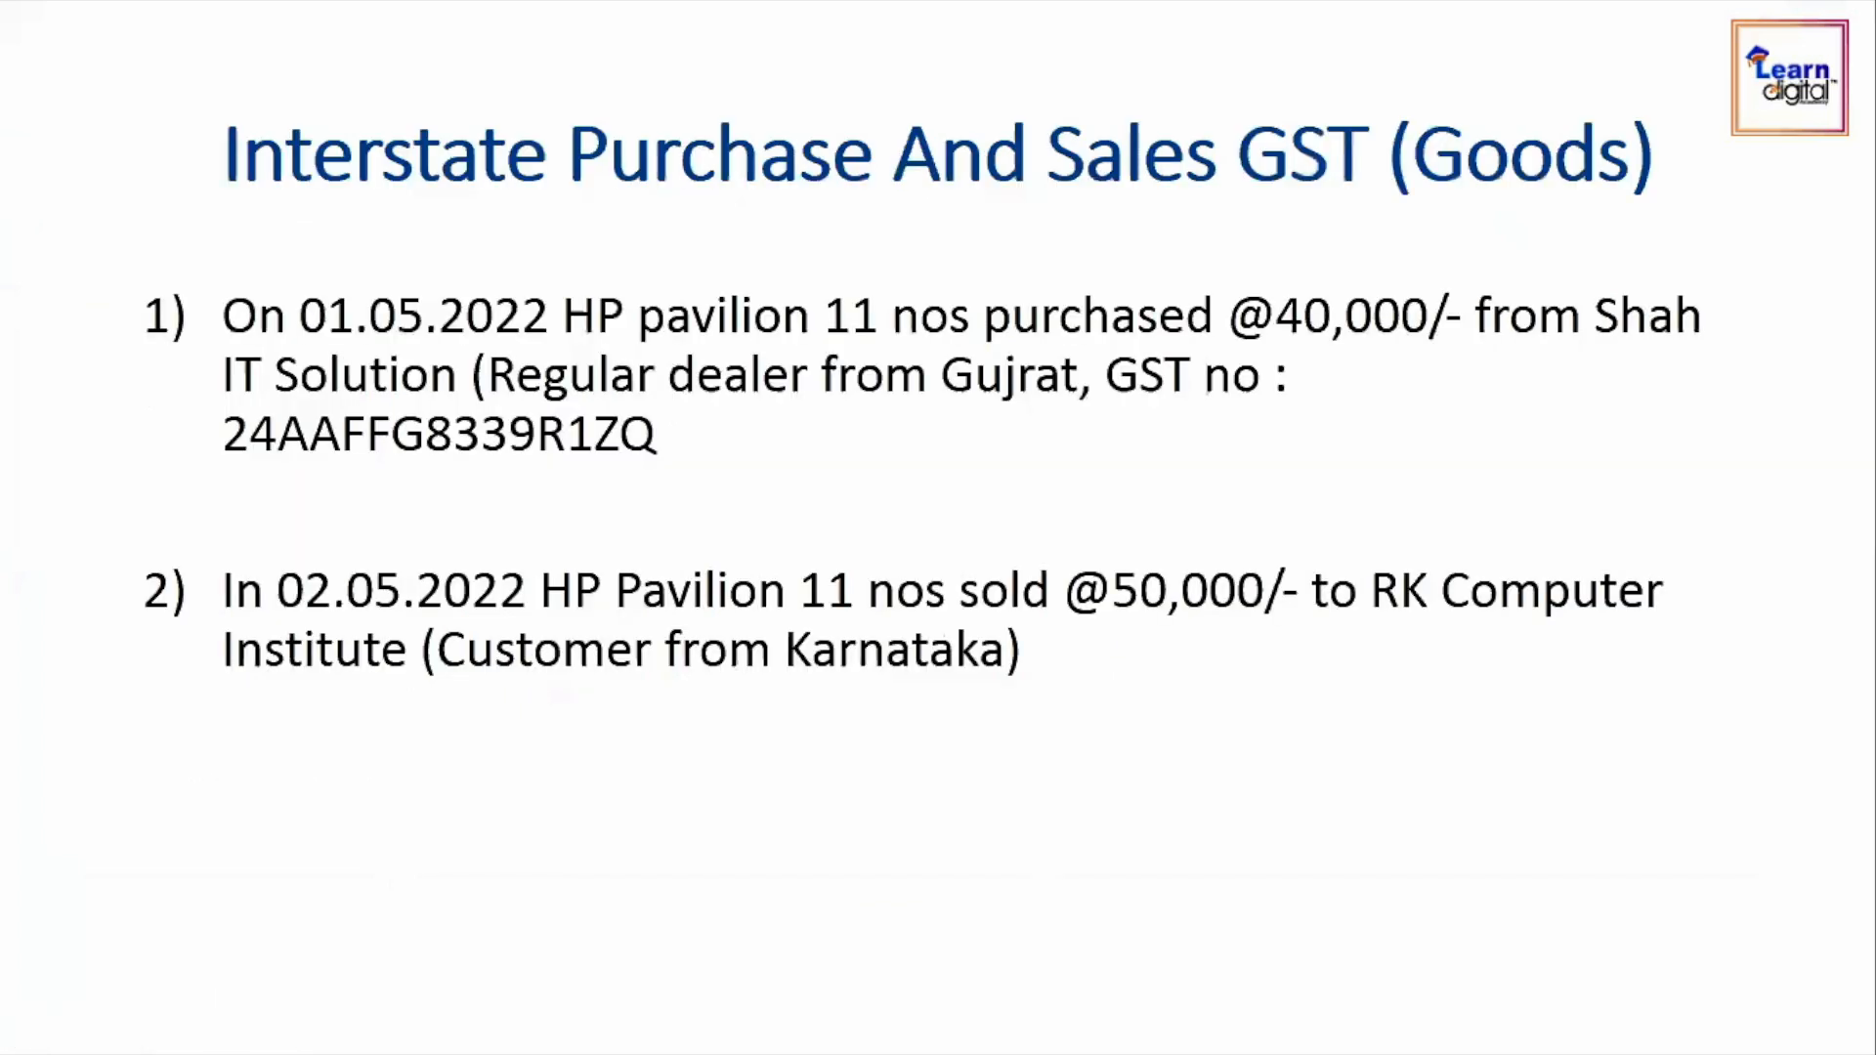
{"action": "key", "text": "Right"}
{"action": "key", "text": "Right"}
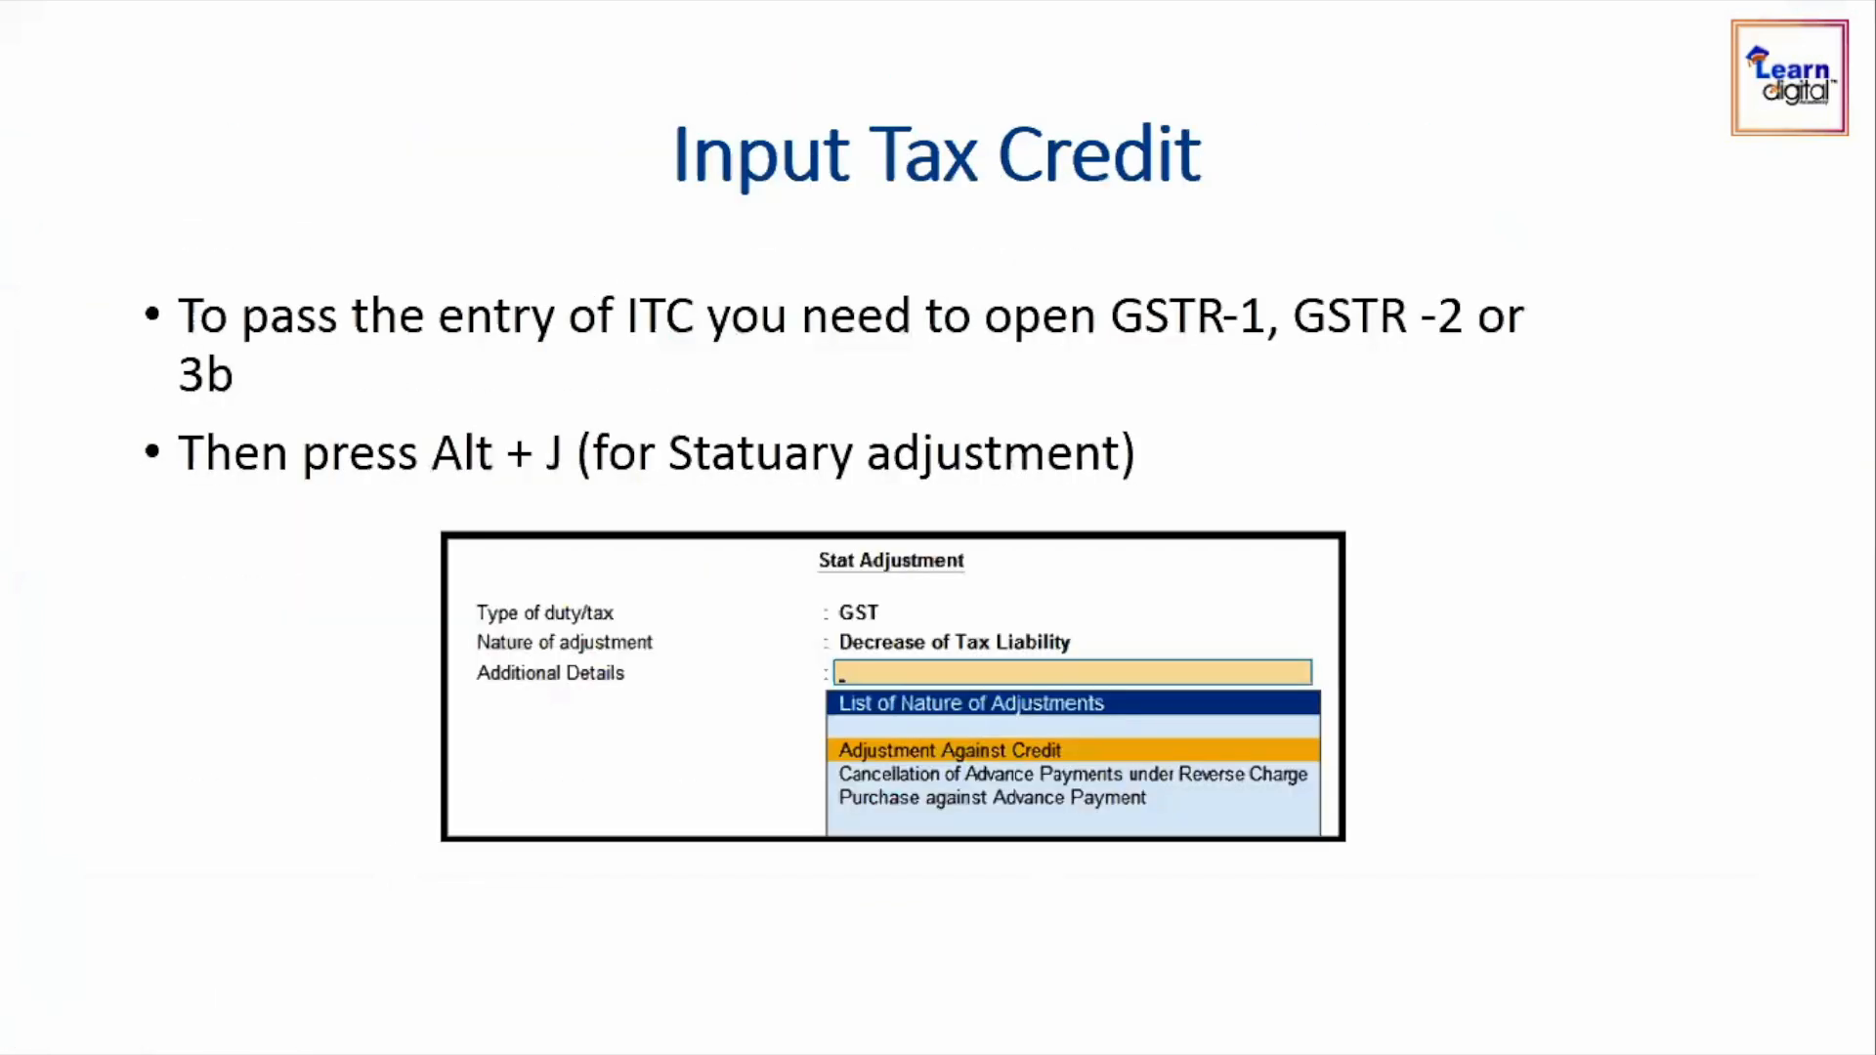
{"action": "key", "text": "Right"}
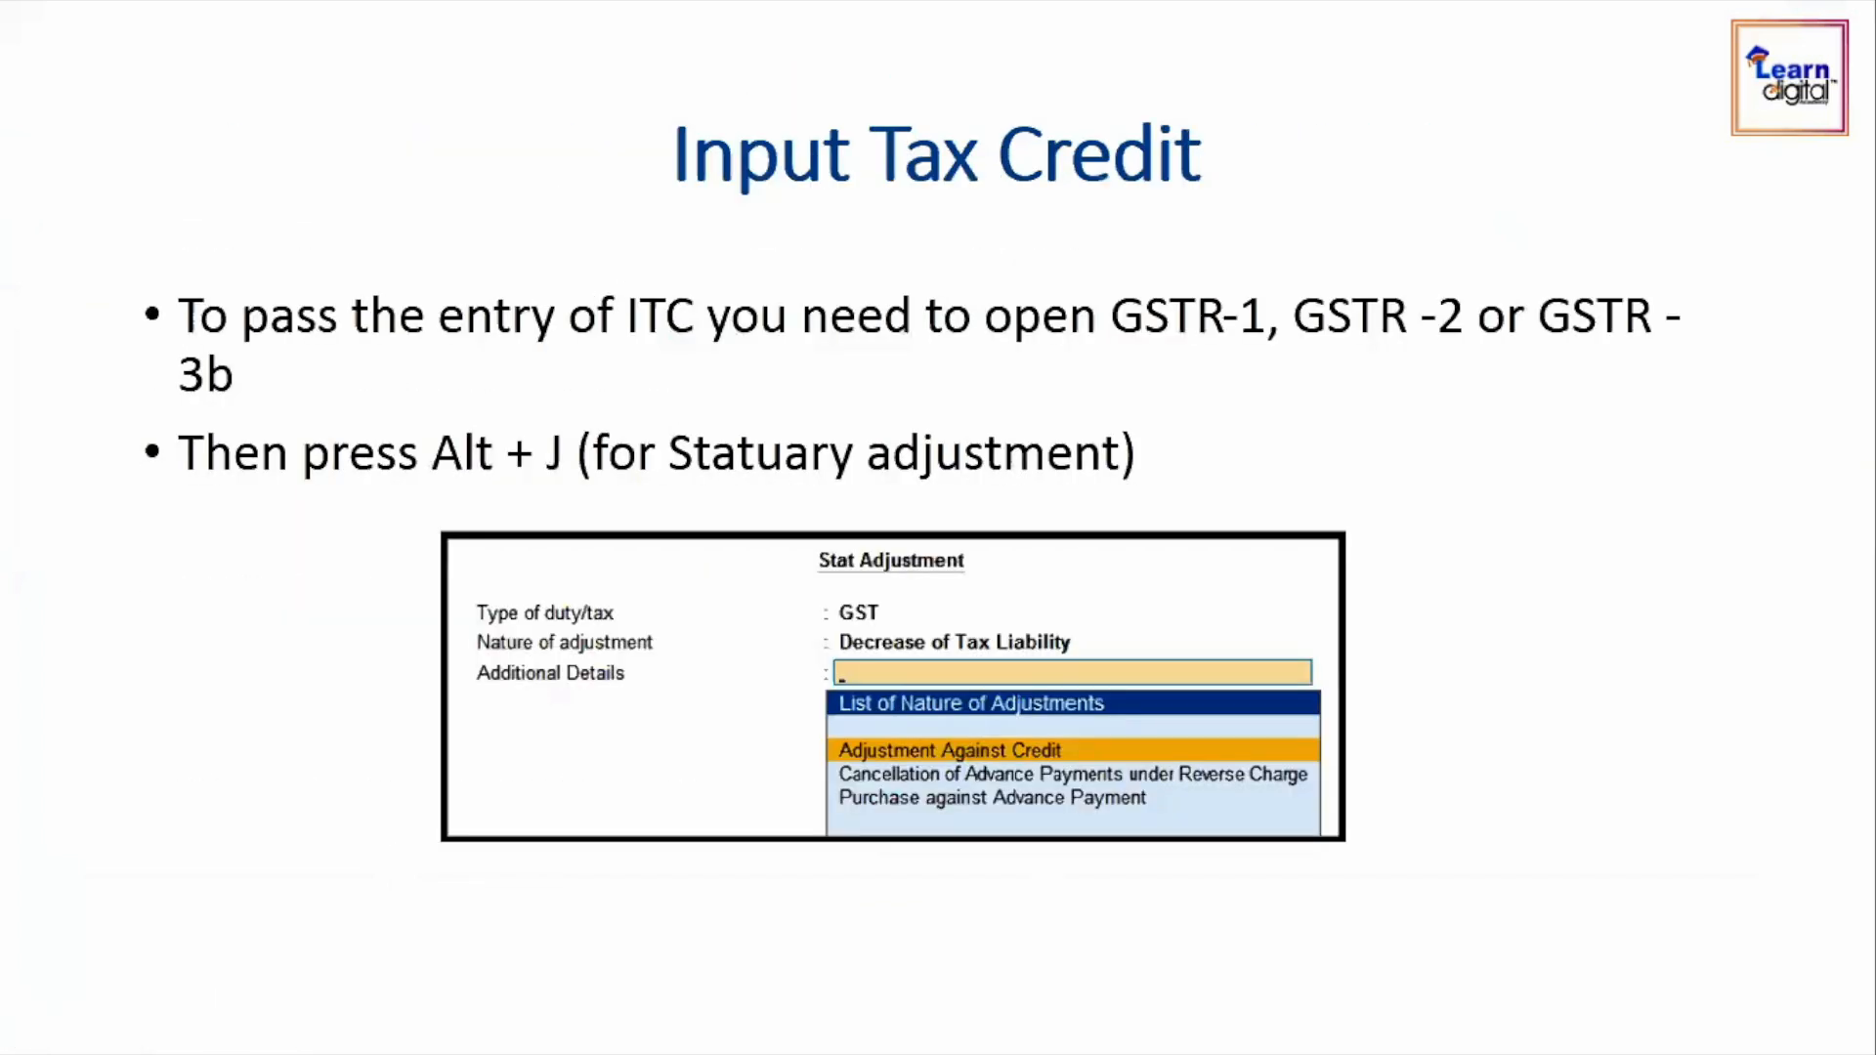